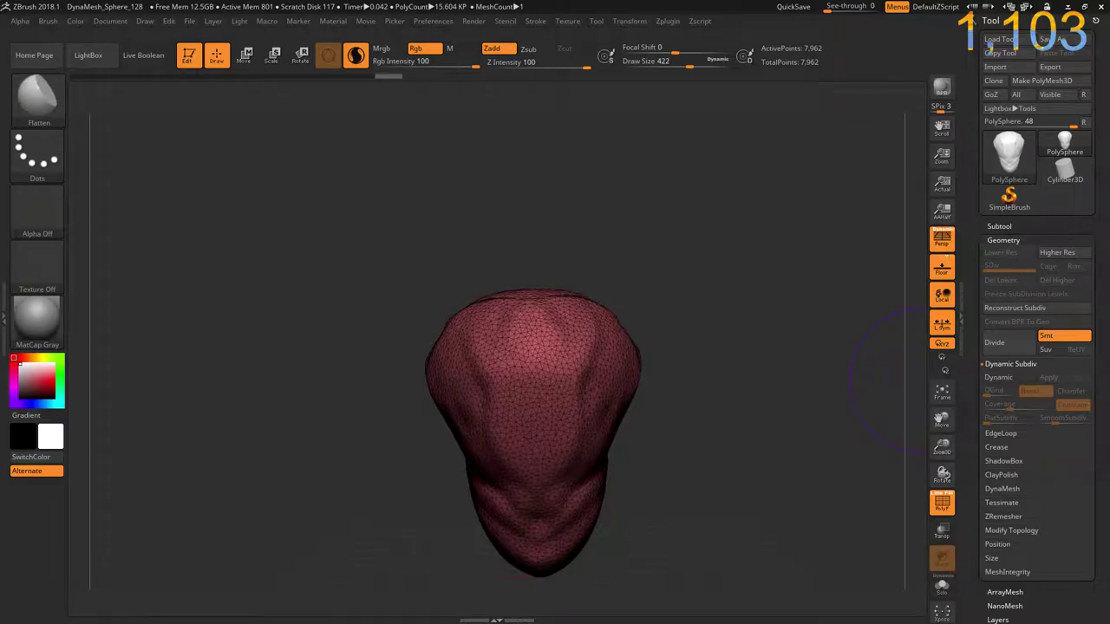
- Build up rounded bulges on the blob, rounding the top one into a sphere
left_click_drag(889, 381, 876, 382)
left_click_drag(338, 428, 390, 417)
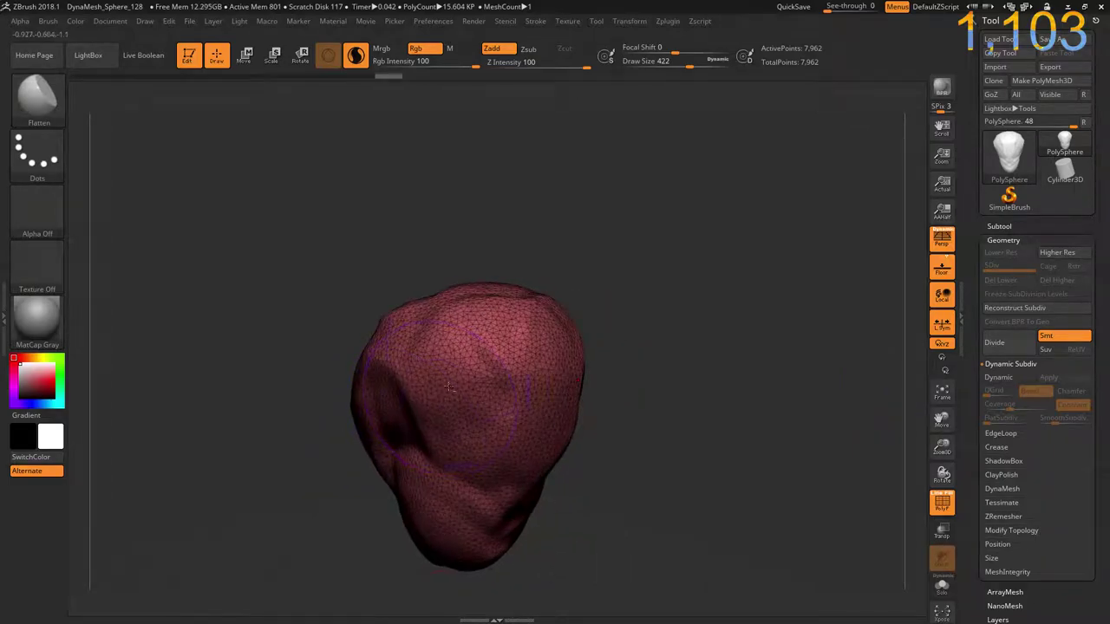
left_click_drag(416, 295, 555, 295)
mouse_move(364, 399)
left_mouse_down()
mouse_move(433, 371)
mouse_move(598, 364)
left_mouse_up()
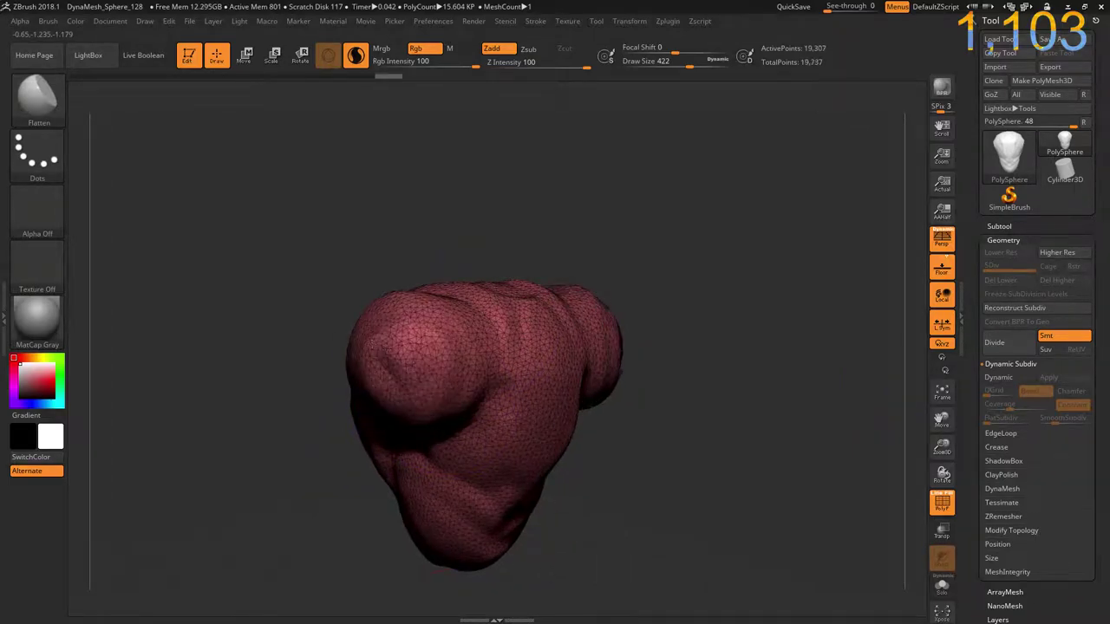
left_click_drag(382, 312, 381, 408)
left_click_drag(694, 390, 737, 390)
mouse_move(364, 364)
left_mouse_down()
mouse_move(375, 347)
mouse_move(416, 381)
left_mouse_up()
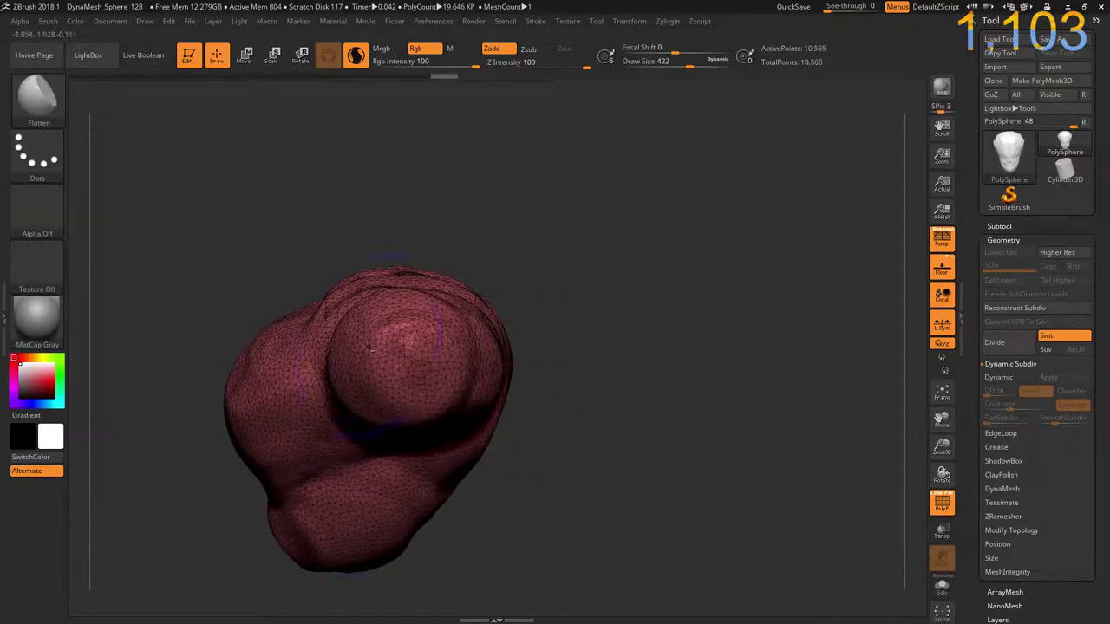
mouse_move(251, 338)
left_mouse_down()
mouse_move(269, 460)
mouse_move(289, 381)
mouse_move(286, 485)
mouse_move(304, 347)
left_mouse_up()
- Flatten and carve in the left side, then reshape the top sphere and right side
left_click_drag(312, 468, 338, 313)
mouse_move(330, 451)
left_mouse_down()
mouse_move(346, 334)
mouse_move(364, 399)
left_mouse_up()
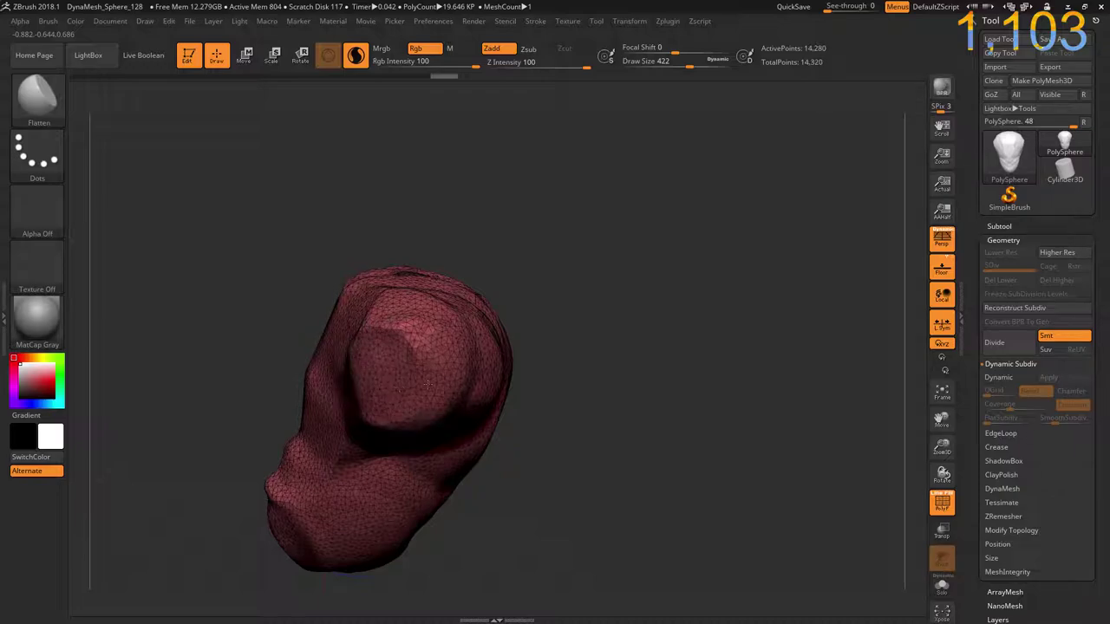
left_click_drag(373, 330, 494, 407)
mouse_move(407, 347)
left_mouse_down()
mouse_move(540, 520)
mouse_move(468, 421)
left_mouse_up()
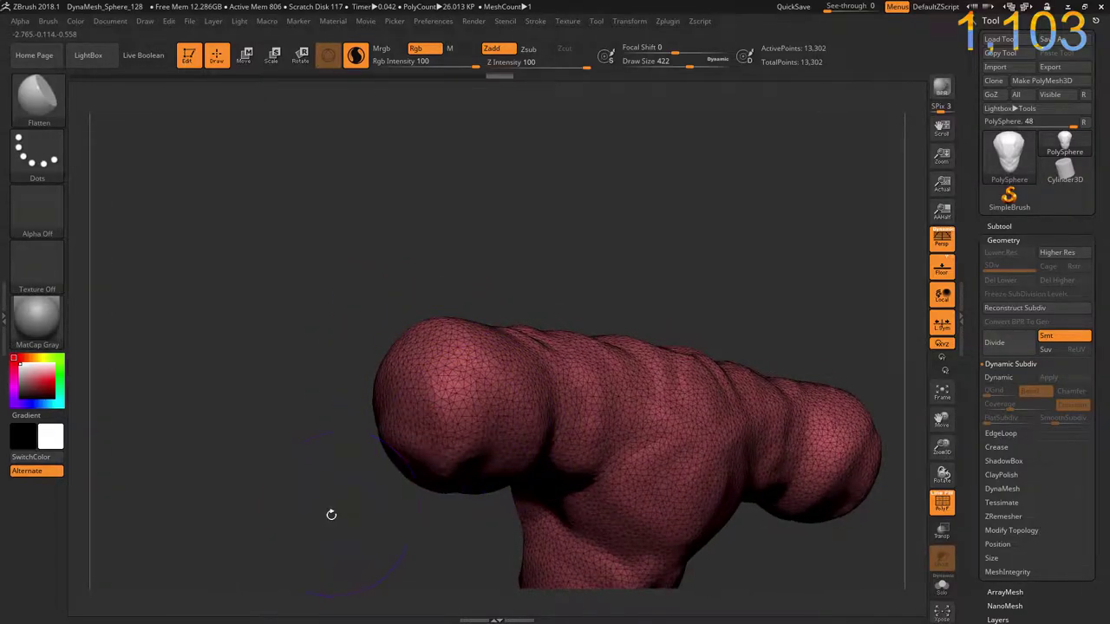
- Stand the model upright and sculpt a bulge below the chest into the belly
mouse_move(330, 512)
left_mouse_down()
mouse_move(384, 425)
mouse_move(409, 416)
mouse_move(329, 402)
mouse_move(619, 466)
mouse_move(607, 346)
mouse_move(659, 225)
left_mouse_up()
mouse_move(555, 286)
left_mouse_down()
mouse_move(619, 277)
mouse_move(555, 364)
mouse_move(659, 456)
mouse_move(642, 512)
mouse_move(508, 490)
mouse_move(488, 471)
left_mouse_up()
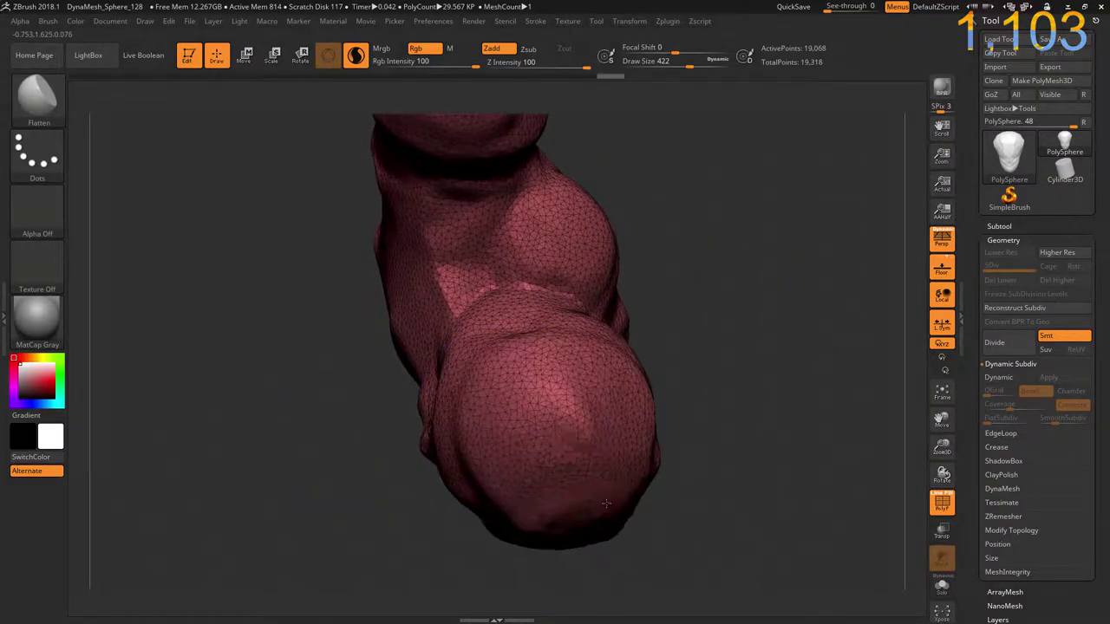
mouse_move(488, 471)
left_mouse_down()
mouse_move(607, 500)
mouse_move(659, 546)
mouse_move(572, 521)
mouse_move(625, 555)
mouse_move(533, 475)
left_mouse_up()
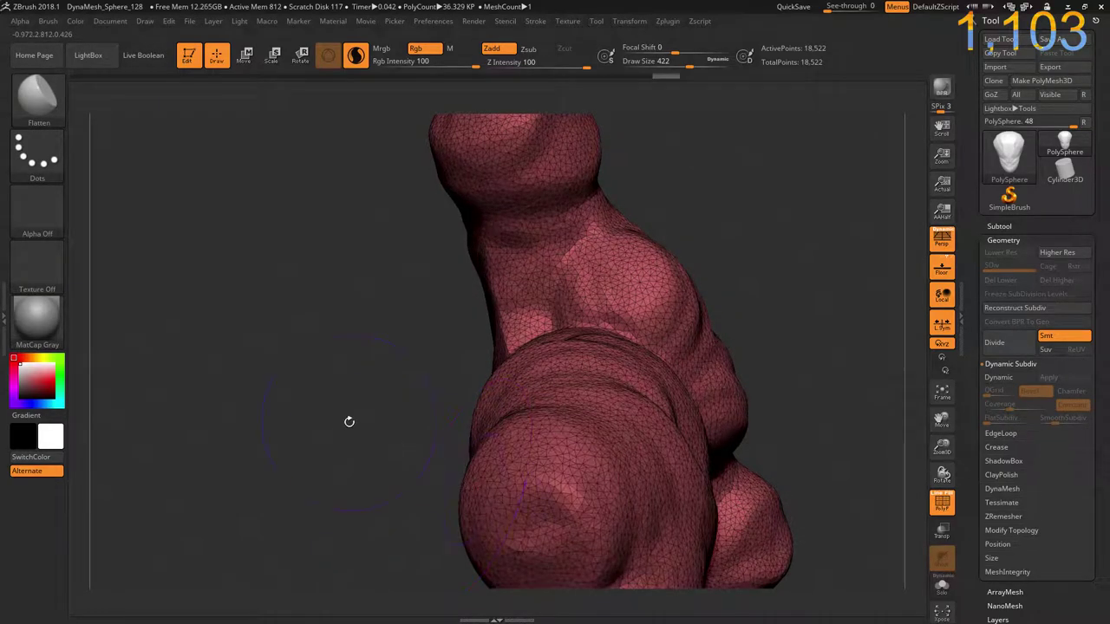
mouse_move(349, 421)
left_mouse_down()
mouse_move(356, 404)
mouse_move(330, 451)
mouse_move(308, 429)
mouse_move(641, 338)
mouse_move(659, 424)
mouse_move(642, 330)
mouse_move(685, 485)
mouse_move(624, 555)
left_mouse_up()
mouse_move(533, 309)
left_mouse_down()
mouse_move(567, 279)
mouse_move(677, 234)
left_mouse_up()
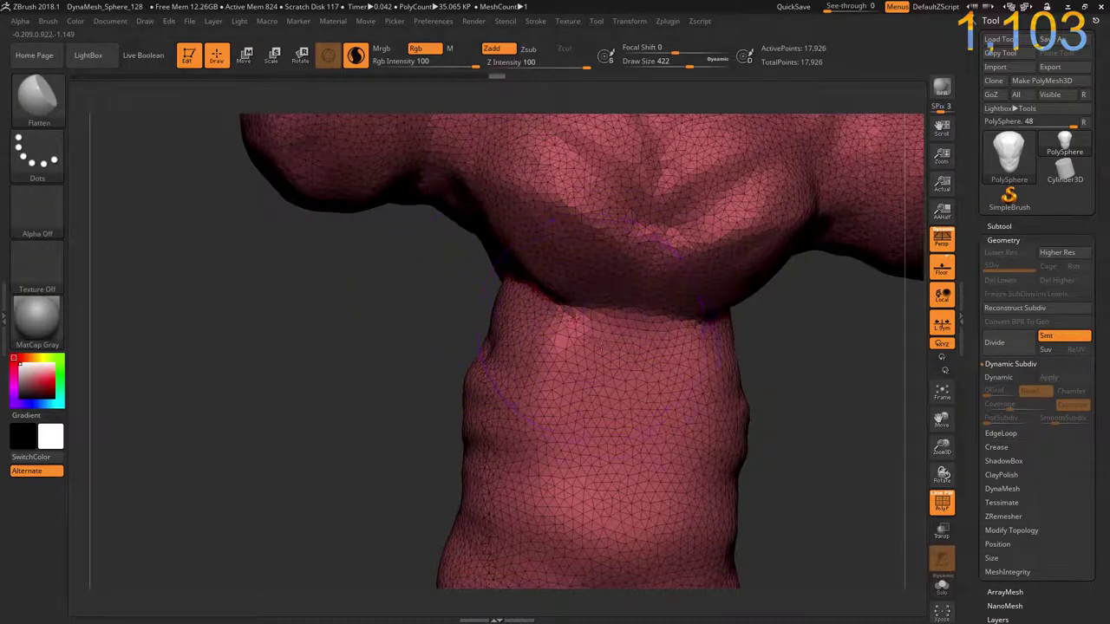
left_click_drag(600, 348, 728, 433)
mouse_move(413, 448)
left_mouse_down()
mouse_move(411, 359)
mouse_move(379, 370)
left_mouse_up()
left_click_drag(706, 416, 611, 368)
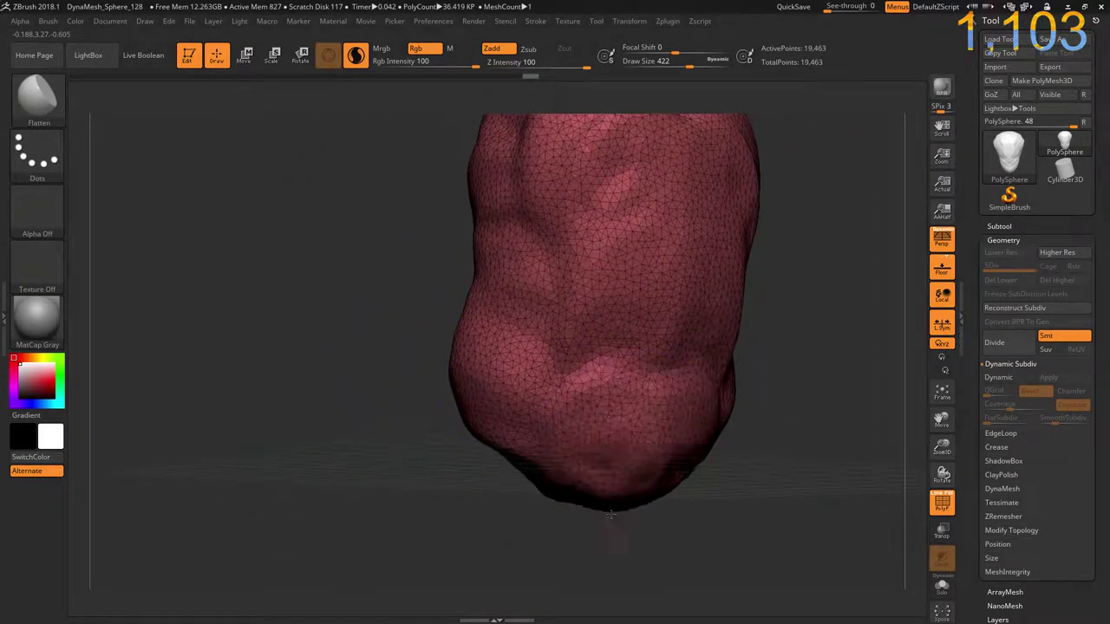
- Touch up the belly surface and inflate the middle blob much larger
mouse_move(414, 523)
left_mouse_down()
mouse_move(479, 341)
mouse_move(526, 373)
left_mouse_up()
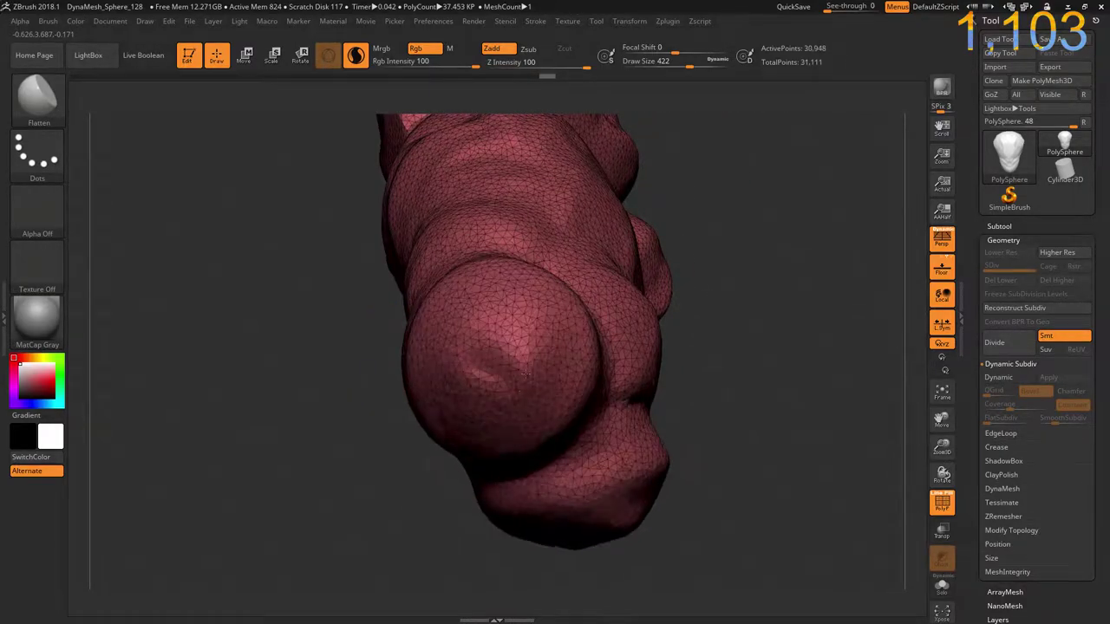
left_click_drag(362, 448, 416, 364)
left_click_drag(469, 407, 546, 433, "shift")
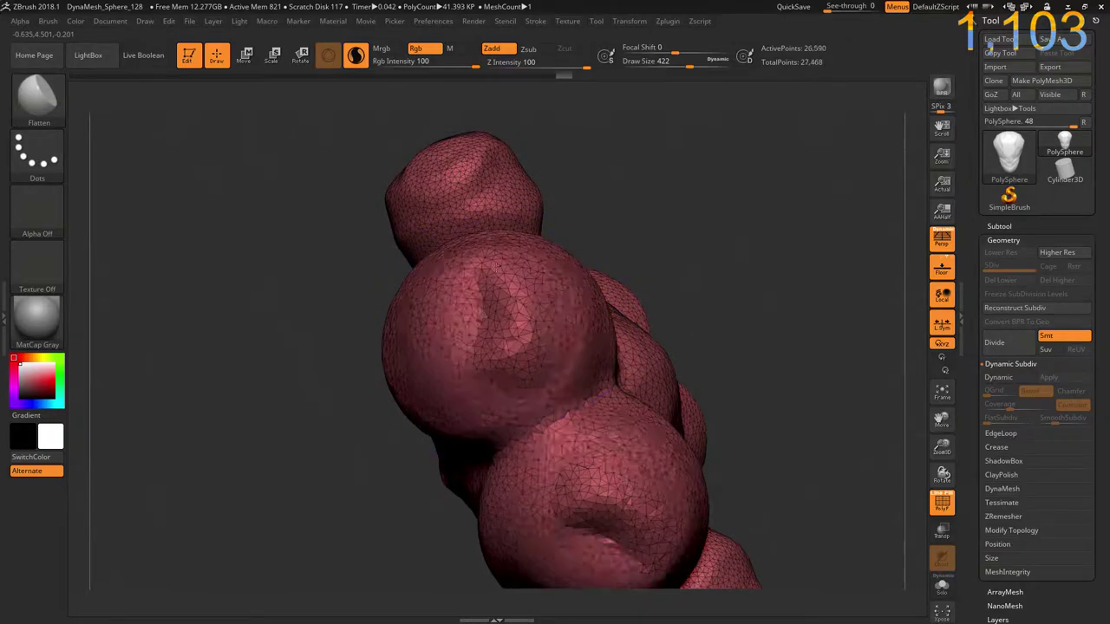
mouse_move(486, 364)
left_mouse_down()
mouse_move(445, 321)
mouse_move(501, 243)
mouse_move(432, 288)
mouse_move(469, 225)
left_mouse_up()
- Grow the upper blob, re-DynaMesh the body, and view the shoulders from an angled side
mouse_move(269, 182)
left_mouse_down("ctrl")
mouse_move(333, 318)
mouse_move(322, 226)
mouse_move(269, 269)
mouse_move(333, 217)
mouse_move(371, 408)
mouse_move(325, 211)
mouse_move(283, 369)
mouse_move(245, 363)
left_mouse_up("ctrl")
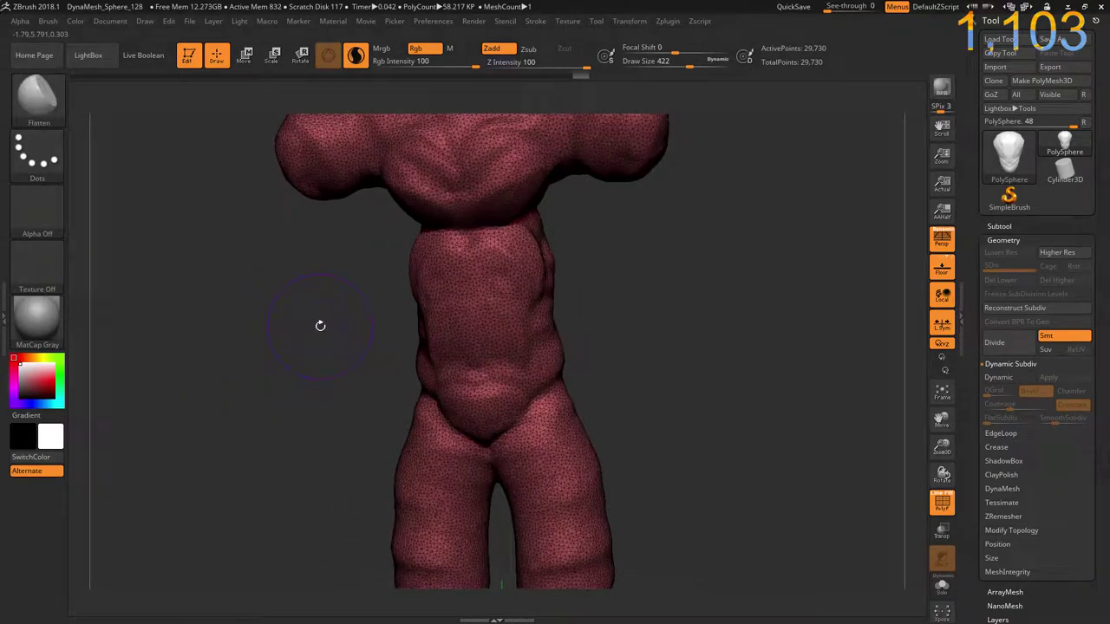
mouse_move(331, 285)
left_mouse_down()
mouse_move(289, 330)
mouse_move(322, 269)
left_mouse_up()
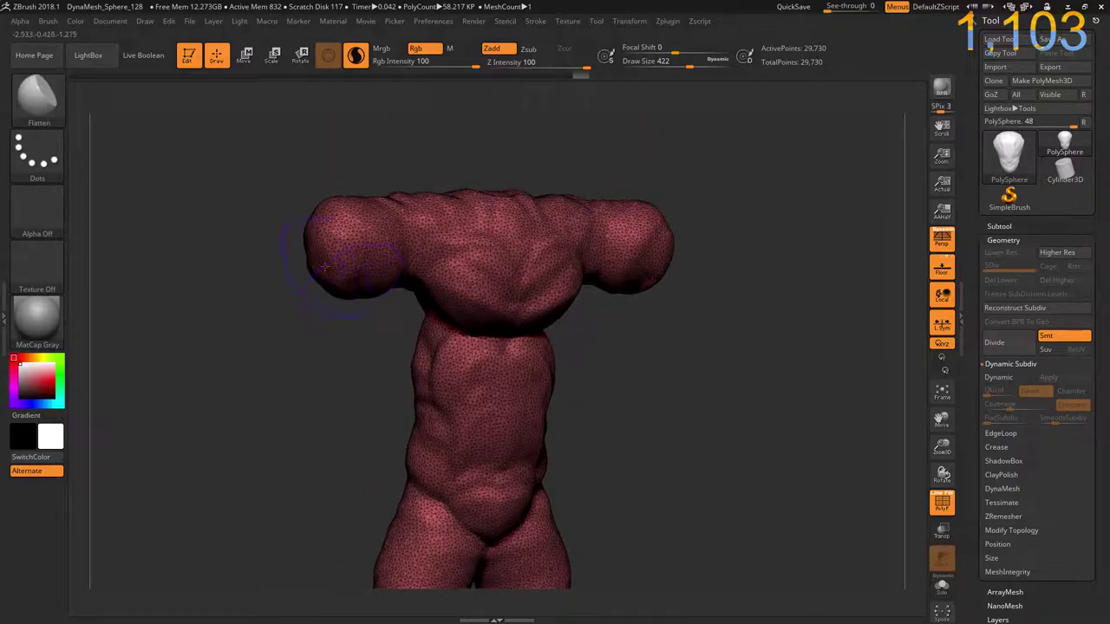
mouse_move(307, 316)
left_mouse_down()
mouse_move(347, 297)
mouse_move(355, 255)
mouse_move(381, 236)
mouse_move(328, 232)
left_mouse_up()
scroll(338, 270, "down", 3)
scroll(338, 270, "down", 1)
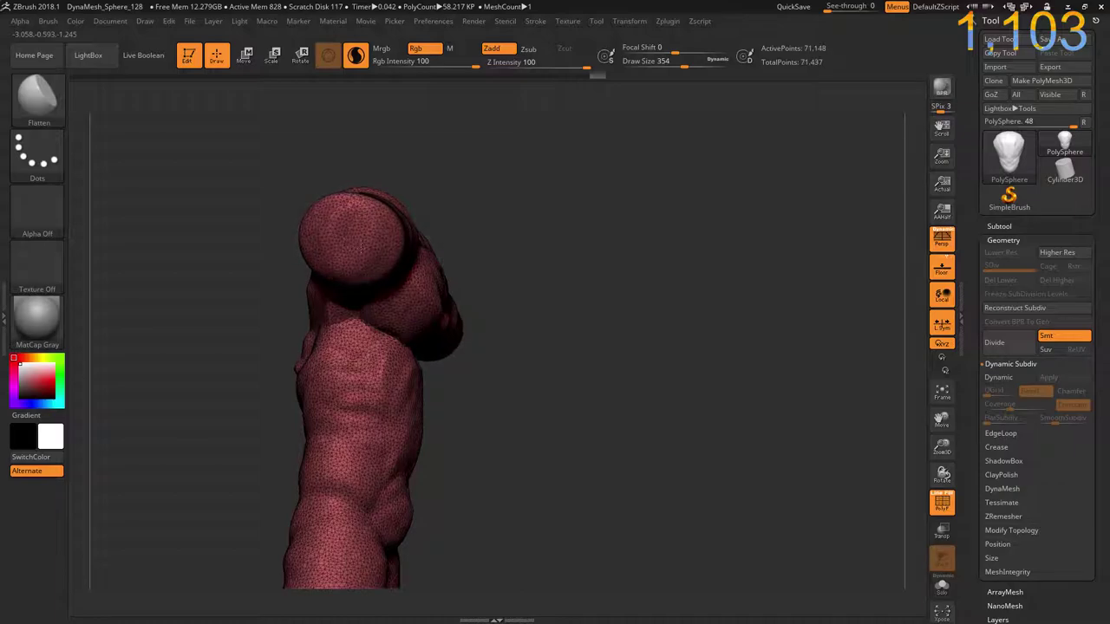
- Smooth the surface of the head sphere
left_click_drag(328, 234, 351, 232)
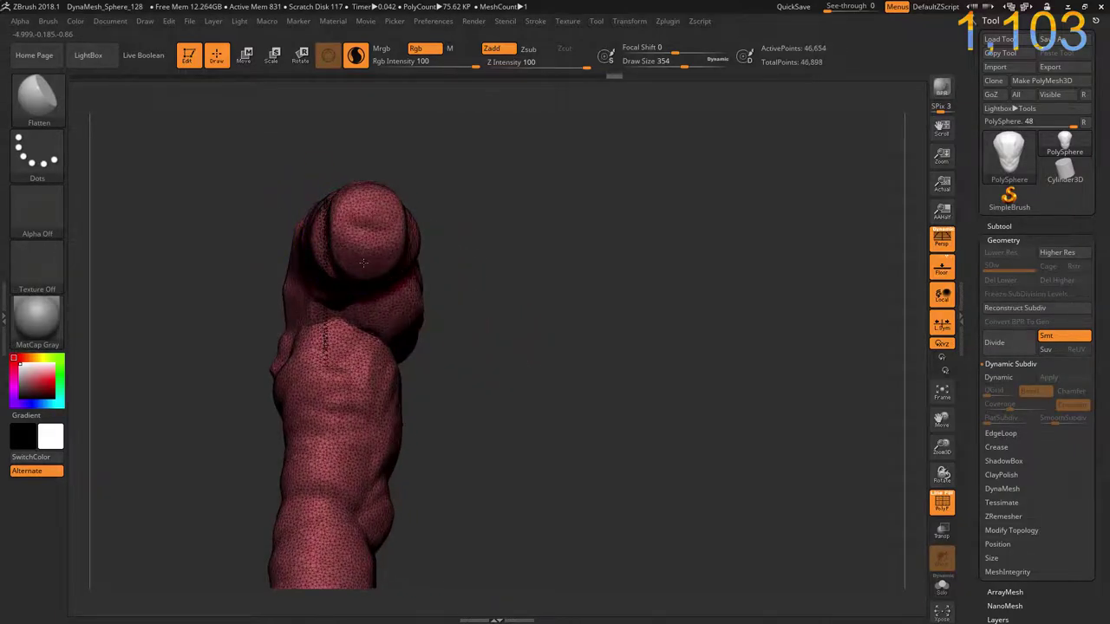
left_click_drag(377, 213, 363, 213, "shift")
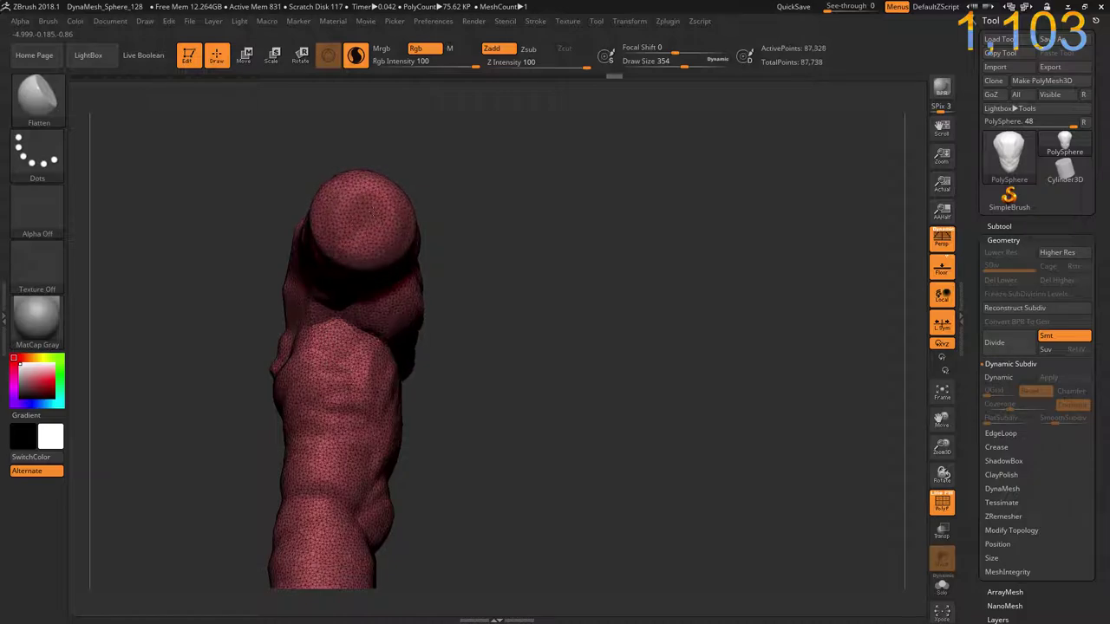
left_click_drag(374, 215, 372, 210, "shift")
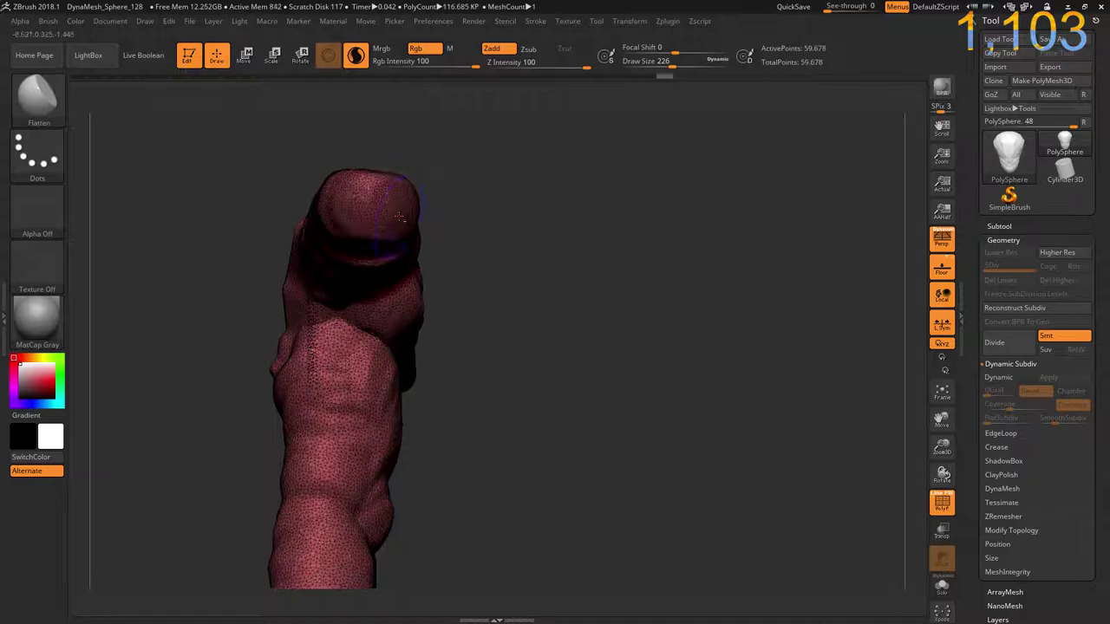
- Sculpt creases and bulges into the forearm tip from a front view
mouse_move(537, 330)
left_mouse_down()
mouse_move(354, 293)
mouse_move(408, 321)
mouse_move(416, 402)
left_mouse_up()
mouse_move(396, 326)
left_mouse_down()
mouse_move(372, 346)
mouse_move(355, 312)
mouse_move(347, 356)
mouse_move(347, 317)
mouse_move(373, 364)
left_mouse_up()
left_click_drag(329, 307, 381, 369)
mouse_move(384, 413)
left_mouse_down()
mouse_move(430, 421)
mouse_move(390, 346)
left_mouse_up()
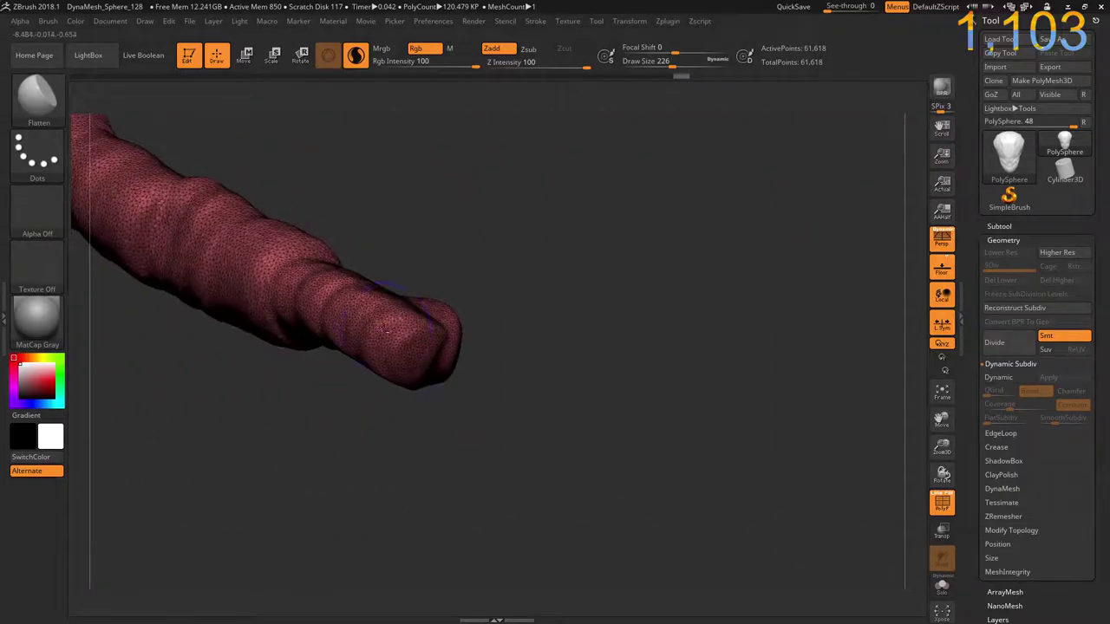
- Reshape the arm tip, undo the last strokes, and smooth it
mouse_move(356, 304)
left_mouse_down()
mouse_move(408, 347)
mouse_move(412, 373)
mouse_move(394, 334)
left_mouse_up()
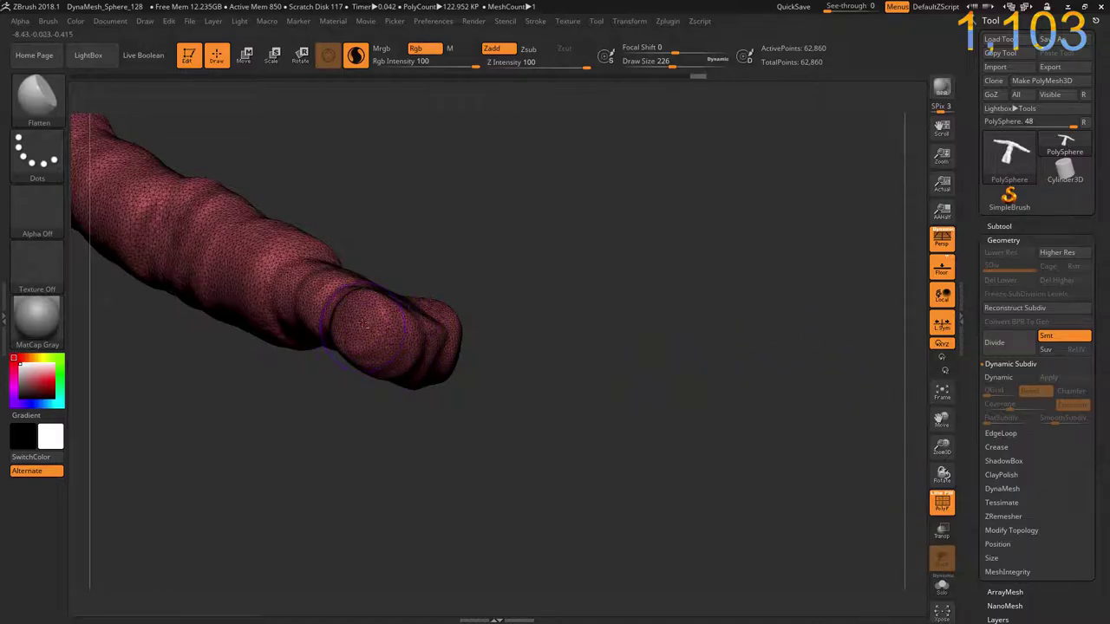
mouse_move(364, 299)
left_mouse_down()
mouse_move(399, 369)
mouse_move(373, 378)
left_mouse_up()
left_click_drag(343, 334, 408, 357)
key("ctrl+z")
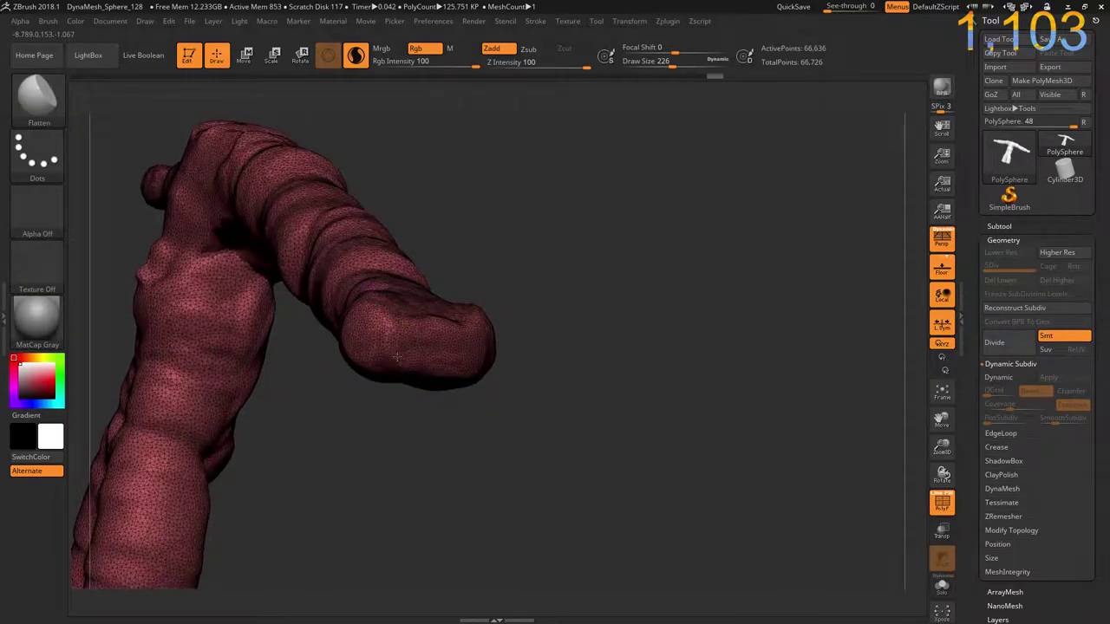
mouse_move(456, 354)
left_mouse_down("shift")
mouse_move(476, 308)
mouse_move(386, 338)
left_mouse_up("shift")
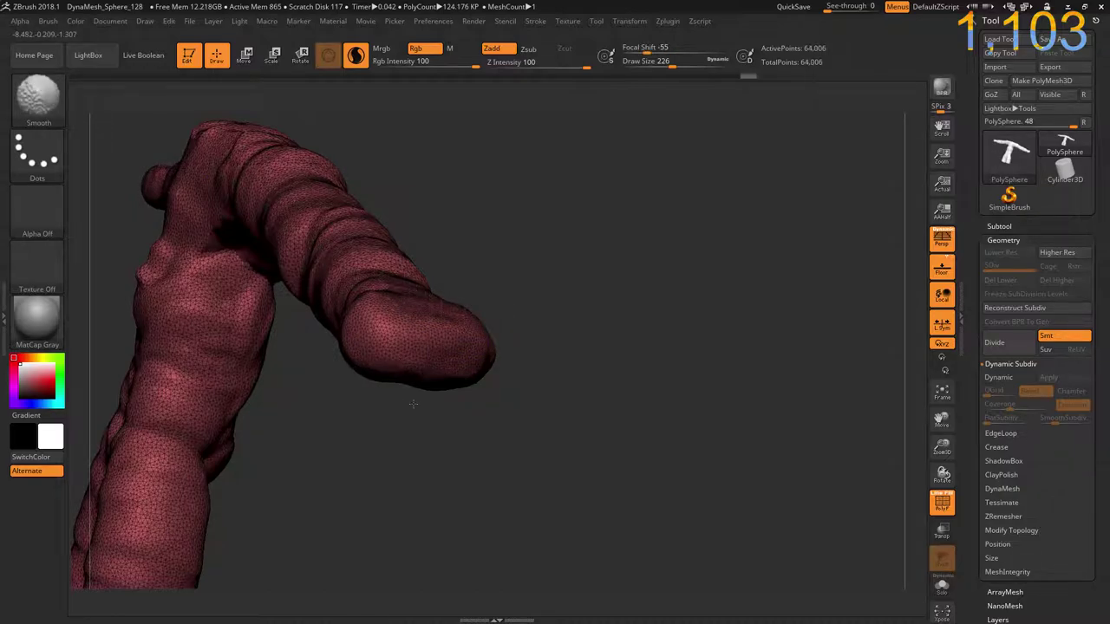
- Flatten and smooth the forearm tip, then lay the arm horizontal
mouse_move(413, 403)
left_mouse_down()
mouse_move(372, 325)
mouse_move(421, 324)
mouse_move(408, 278)
left_mouse_up()
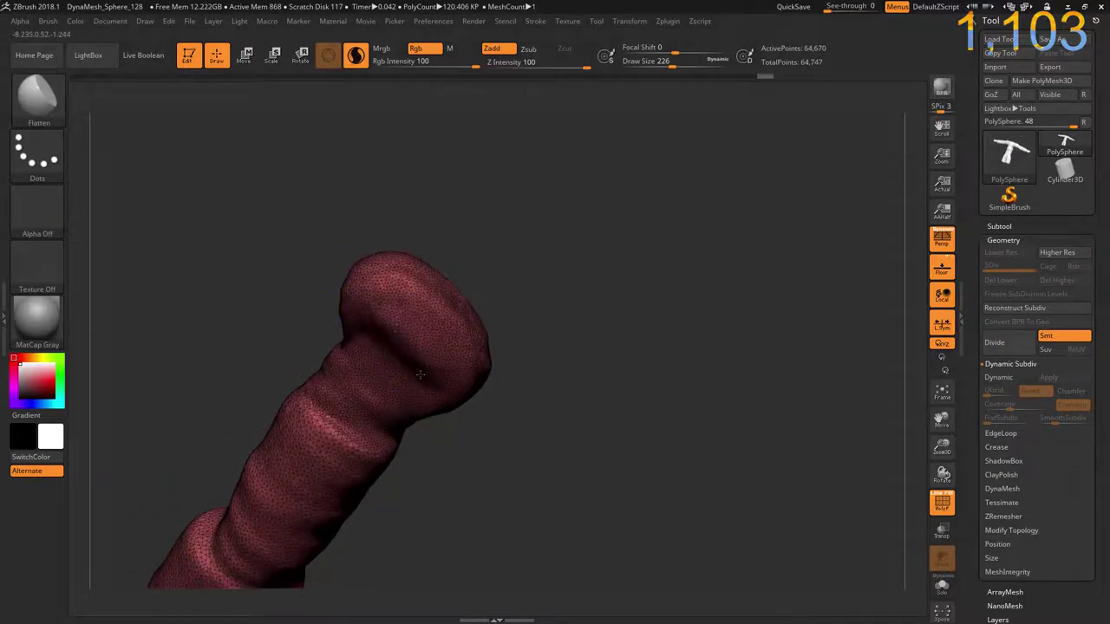
mouse_move(381, 226)
left_mouse_down("ctrl")
mouse_move(321, 273)
mouse_move(331, 248)
mouse_move(373, 256)
left_mouse_up("ctrl")
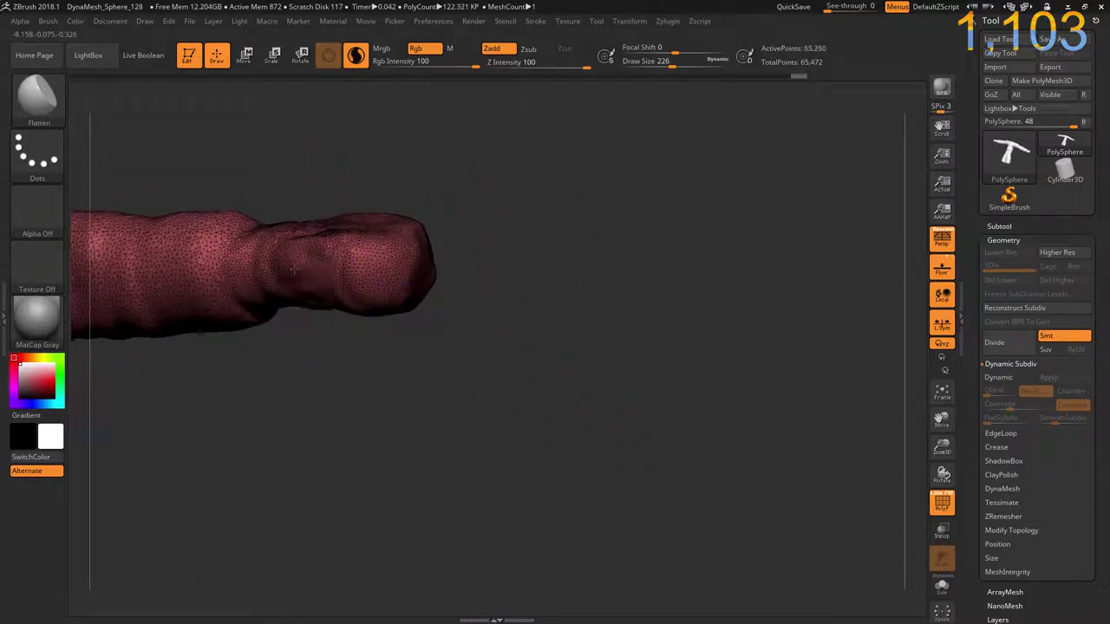
mouse_move(457, 306)
left_mouse_down()
mouse_move(365, 399)
mouse_move(325, 407)
mouse_move(391, 448)
mouse_move(408, 364)
left_mouse_up()
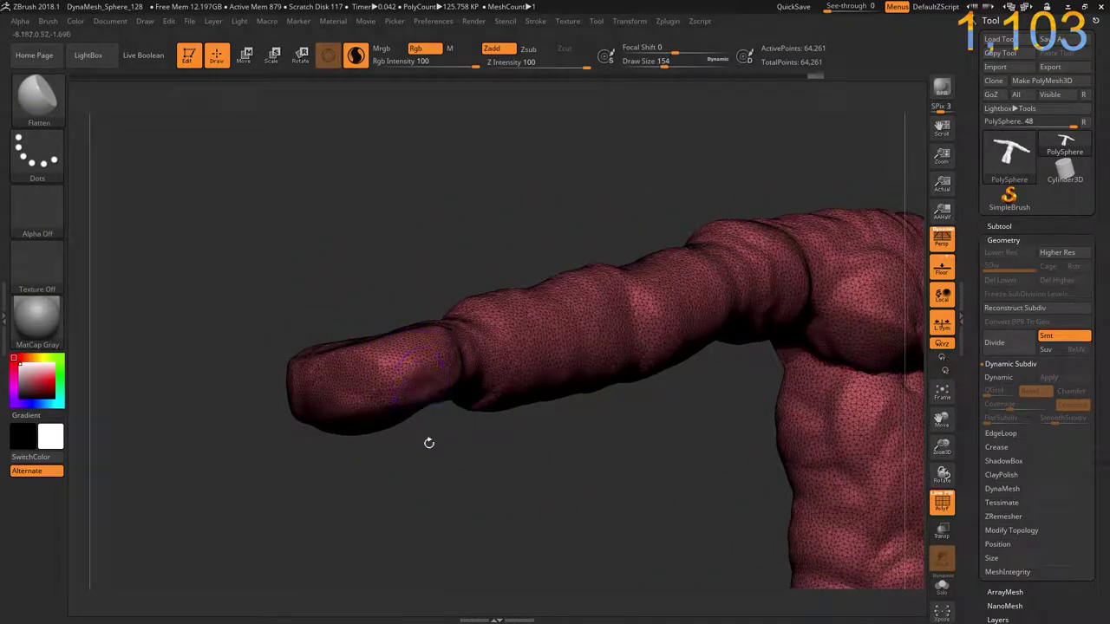
- Orbit around the arm to inspect the new cylinder at the wrist from the side
left_click_drag(428, 443, 431, 387)
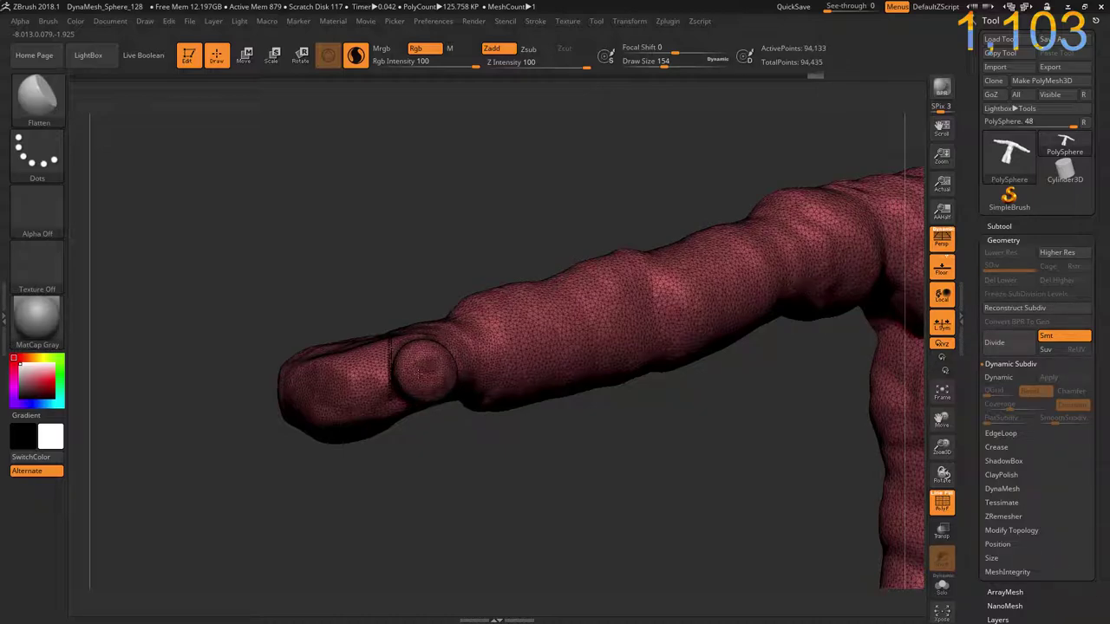
left_click_drag(425, 366, 434, 331)
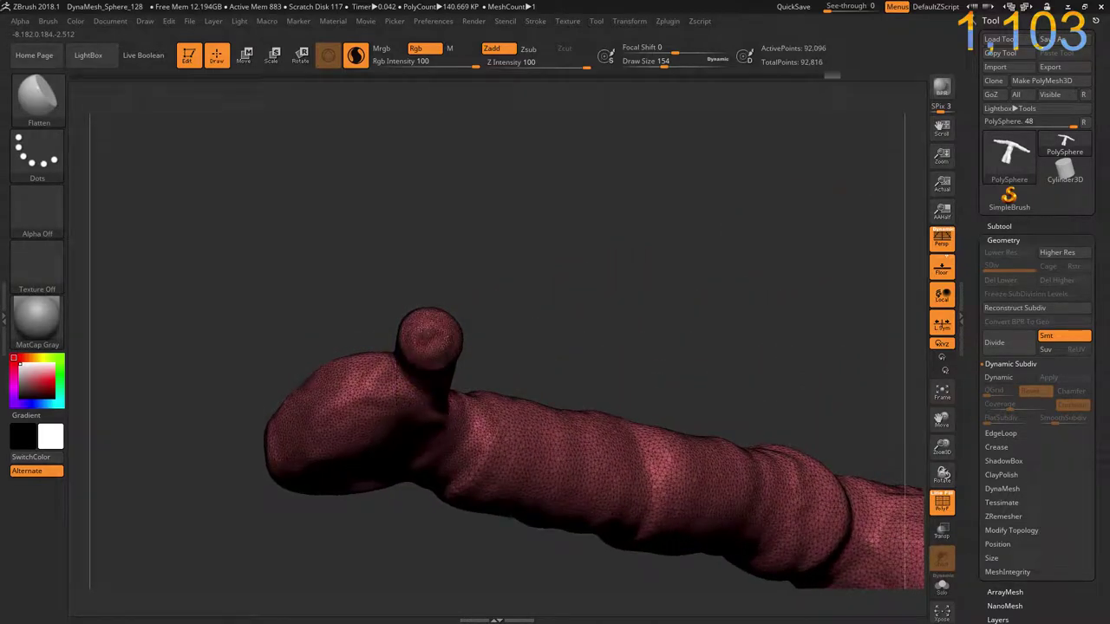
mouse_move(451, 346)
left_mouse_down()
mouse_move(274, 266)
mouse_move(227, 196)
mouse_move(419, 295)
left_mouse_up()
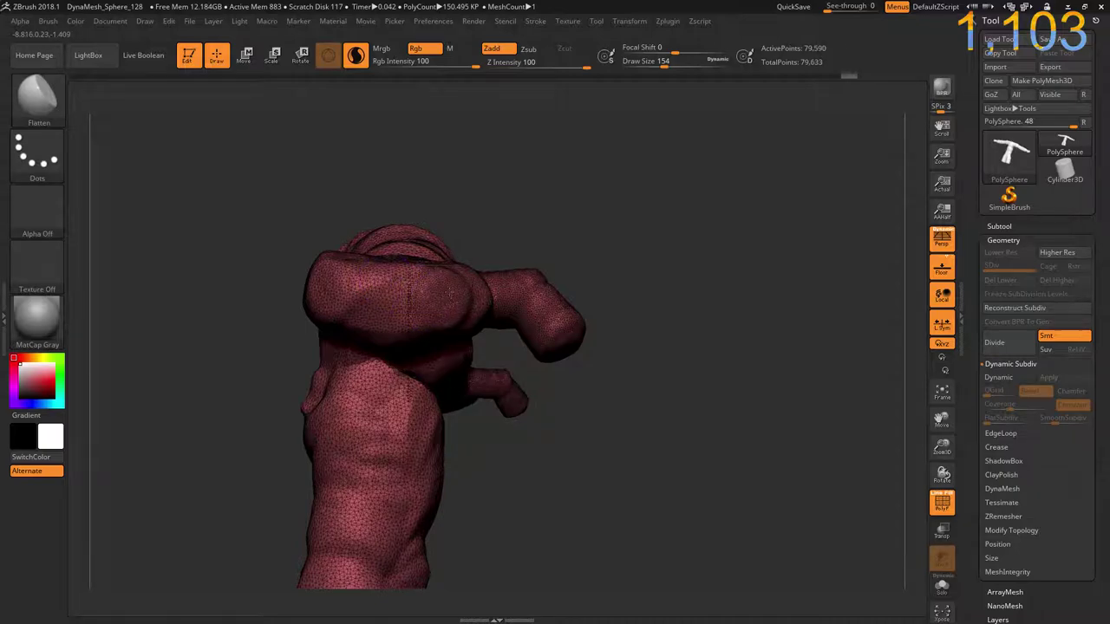
- Re-DynaMesh to merge the inserted cylinder and remove the shoulder seam
left_click_drag(393, 171, 395, 174, "ctrl")
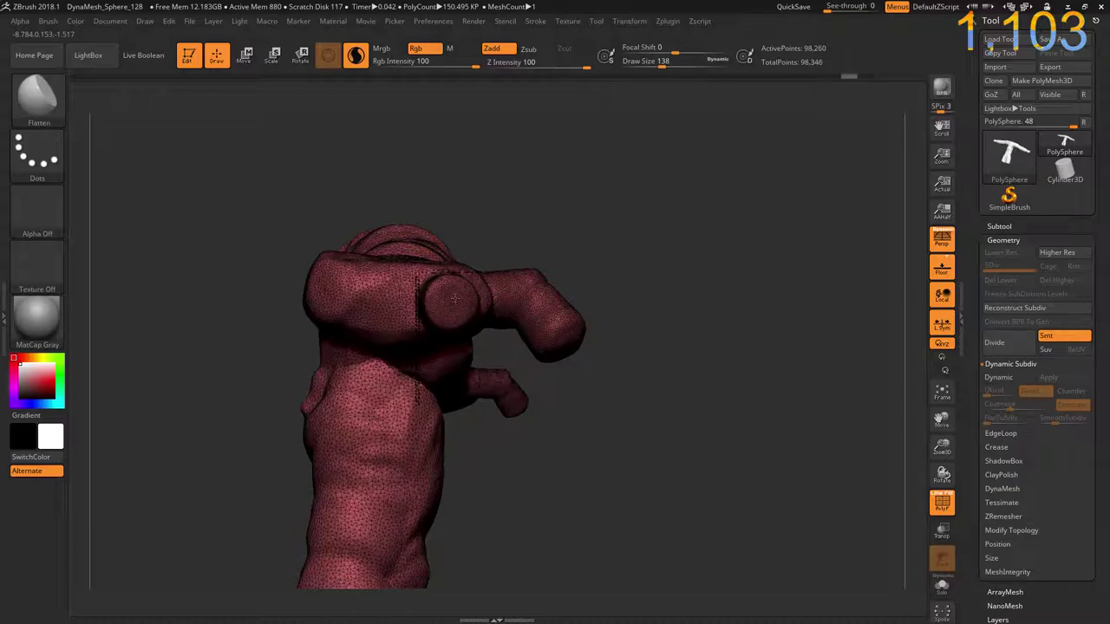
left_click_drag(455, 298, 457, 314, "ctrl")
left_click_drag(466, 448, 460, 275)
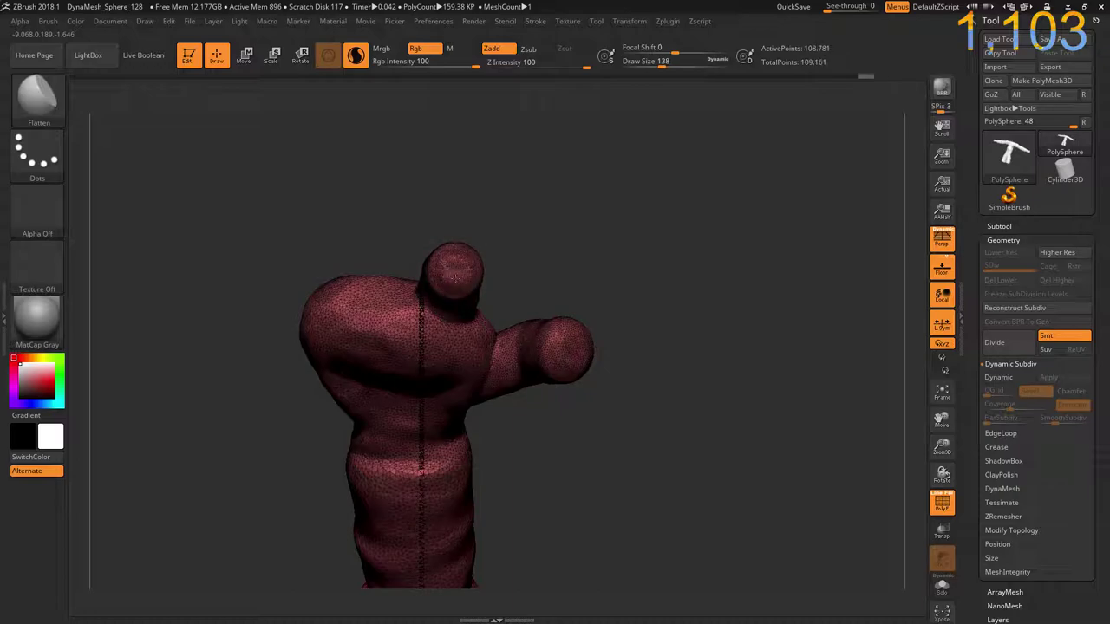
mouse_move(401, 217)
left_mouse_down("ctrl")
mouse_move(475, 208)
mouse_move(482, 221)
left_mouse_up("ctrl")
mouse_move(365, 235)
left_mouse_down("ctrl")
mouse_move(357, 315)
mouse_move(345, 303)
mouse_move(537, 245)
mouse_move(336, 318)
left_mouse_up("ctrl")
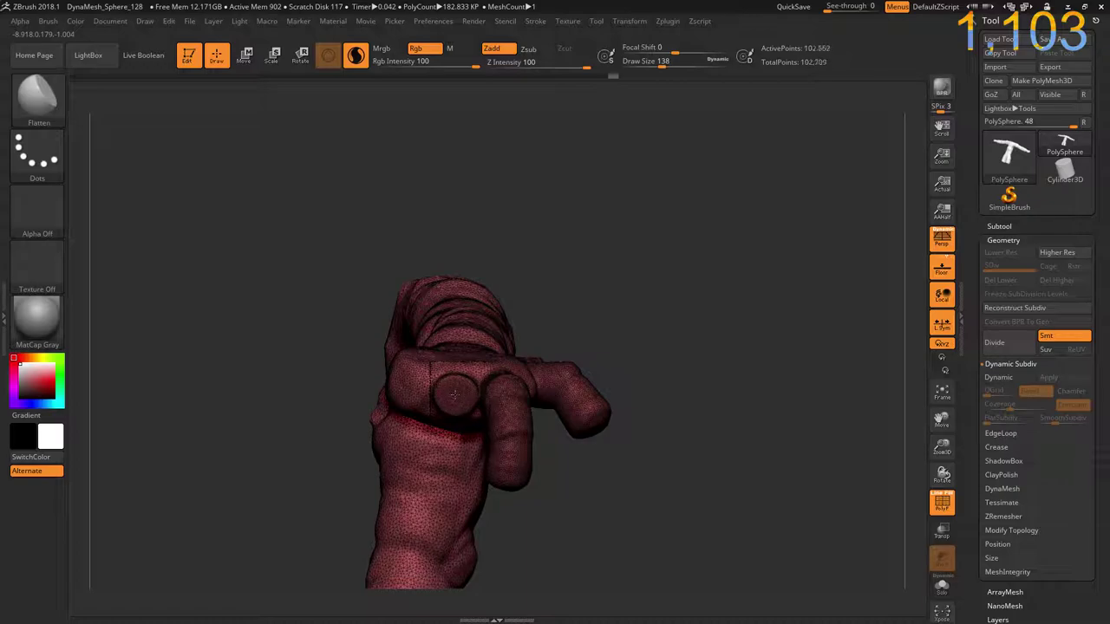
- Sculpt the fingers, remesh the hand, and view the fist from above
left_click_drag(458, 398, 453, 395)
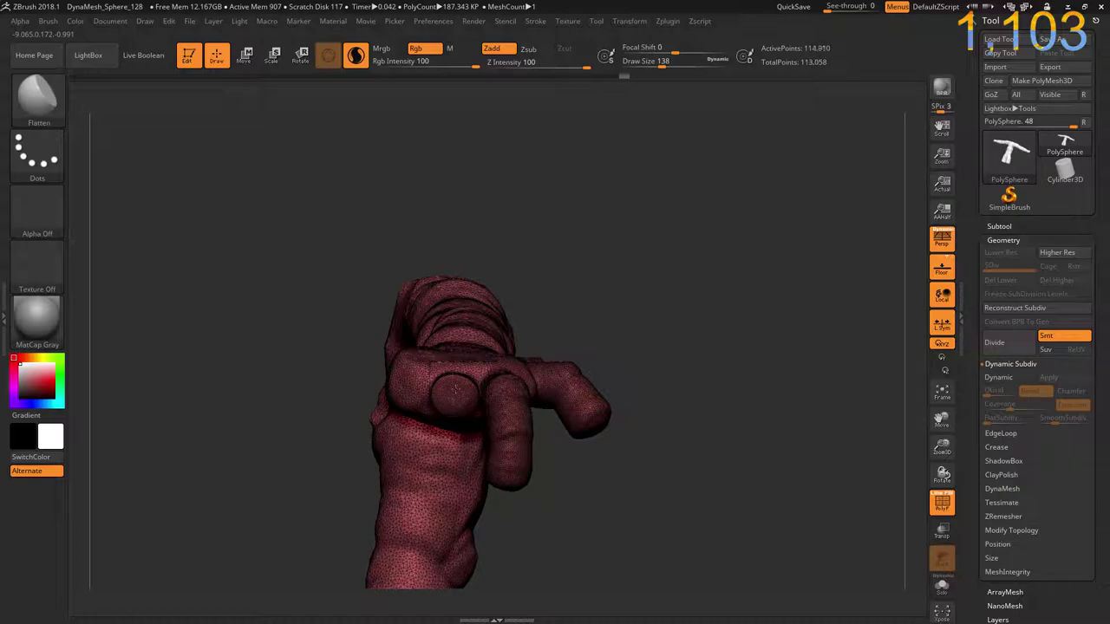
left_click(324, 364, "ctrl")
left_click_drag(324, 364, 340, 269)
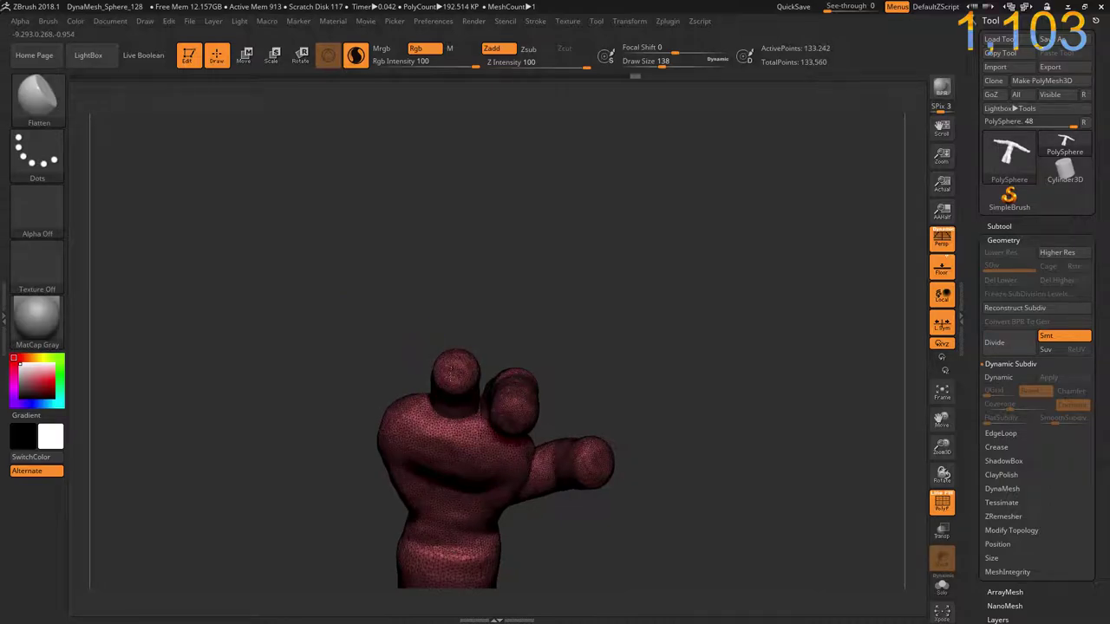
- Inspect the curled fingers from the front, side and back of the hand
left_click_drag(398, 341, 459, 333)
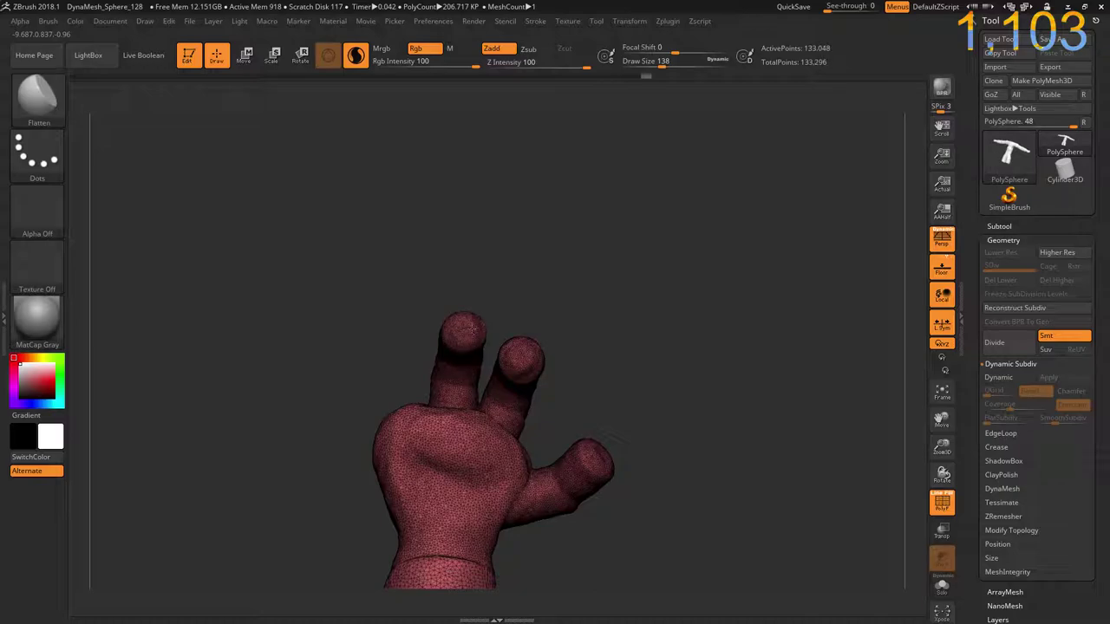
mouse_move(384, 324)
left_mouse_down()
mouse_move(339, 354)
mouse_move(340, 384)
left_mouse_up()
mouse_move(327, 334)
left_mouse_down()
mouse_move(370, 359)
mouse_move(358, 352)
left_mouse_up()
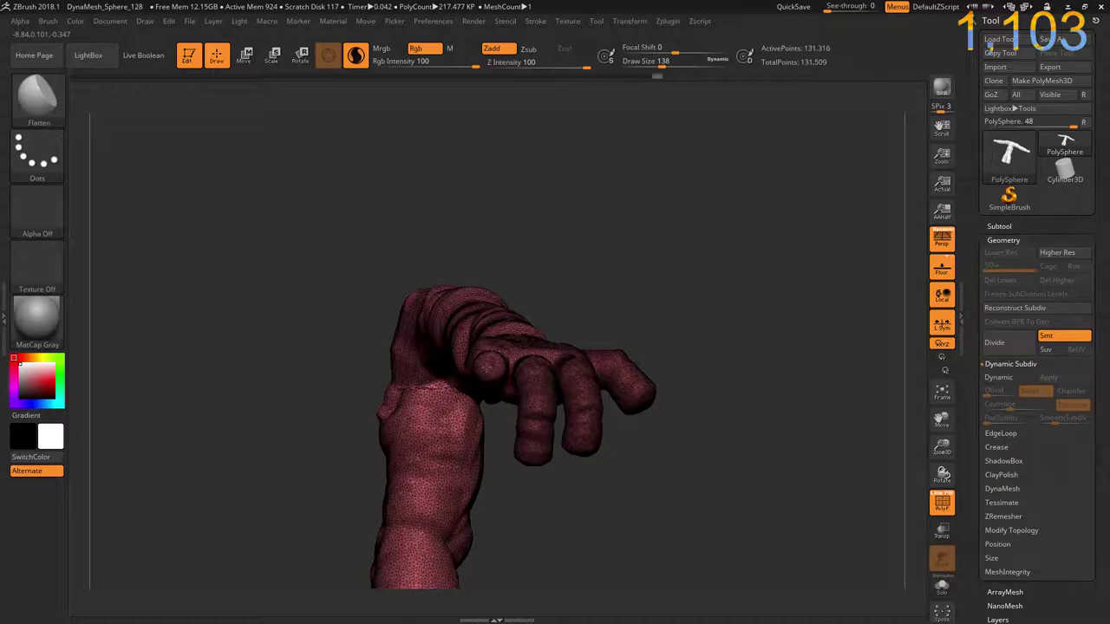
left_click_drag(451, 287, 431, 251)
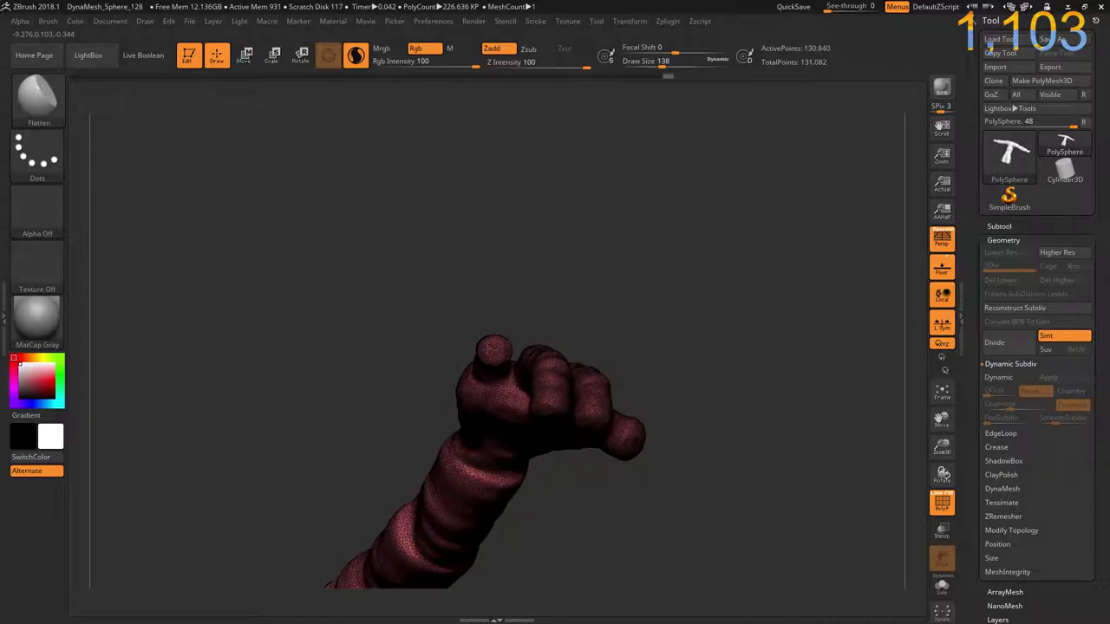
left_click_drag(491, 350, 436, 251)
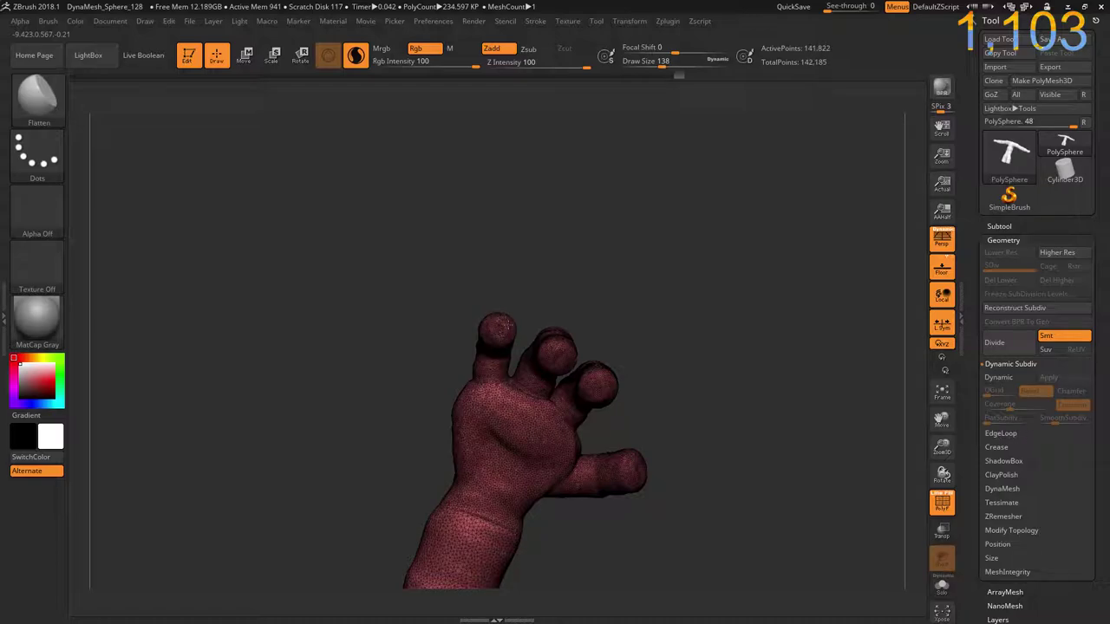
left_click_drag(436, 289, 426, 431)
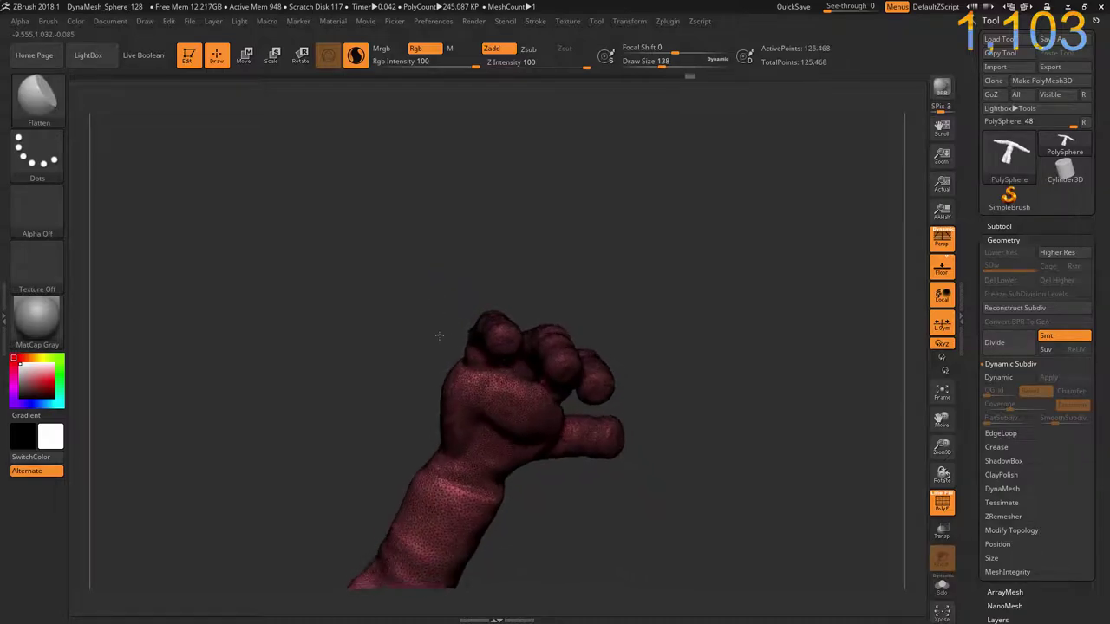
mouse_move(316, 275)
left_mouse_down()
mouse_move(385, 310)
mouse_move(393, 276)
left_mouse_up()
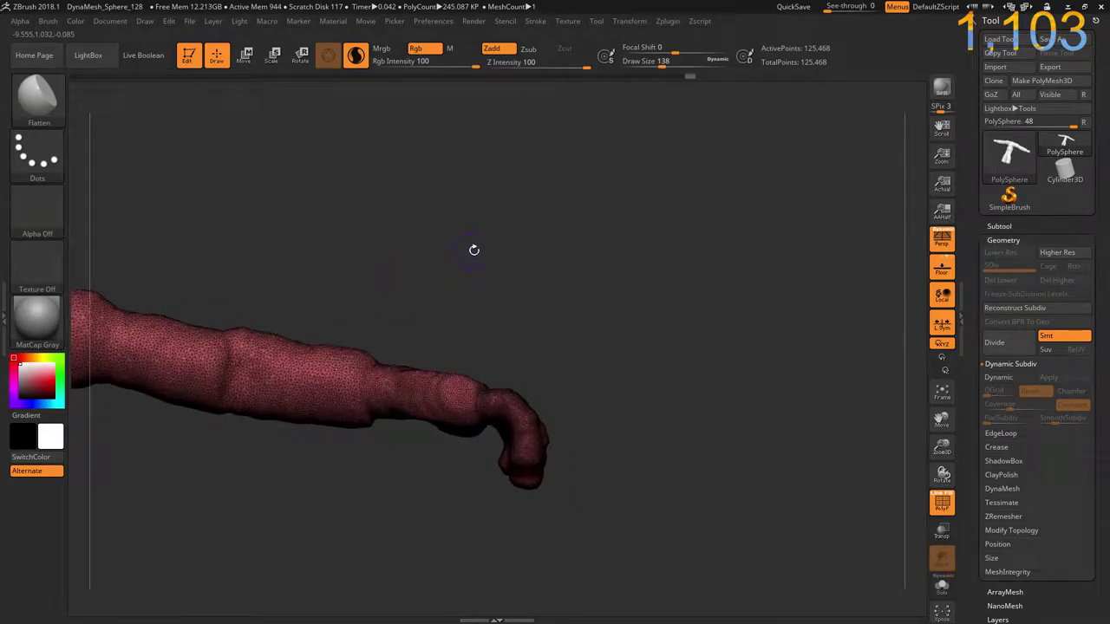
- Frame the T-pose body, build up both shoulders, remesh, and hide the PolyFrame wireframe
left_click_drag(473, 252, 404, 193, "shift")
mouse_move(422, 270)
left_mouse_down("alt")
mouse_move(384, 252)
mouse_move(435, 156)
mouse_move(422, 149)
mouse_move(620, 154)
left_mouse_up("alt")
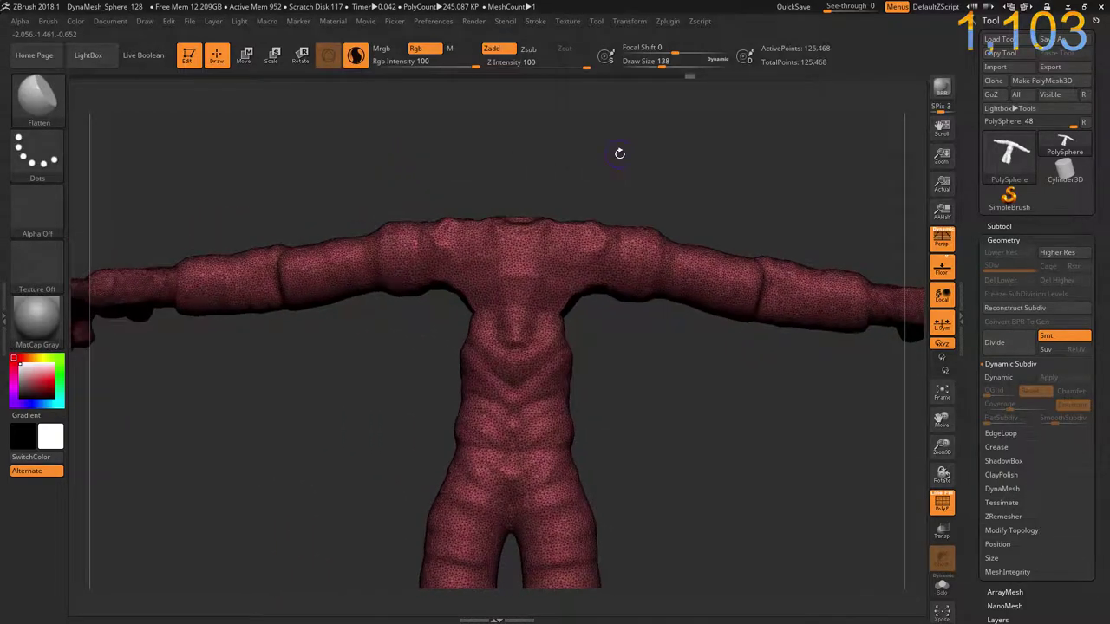
left_click_drag(646, 247, 646, 269)
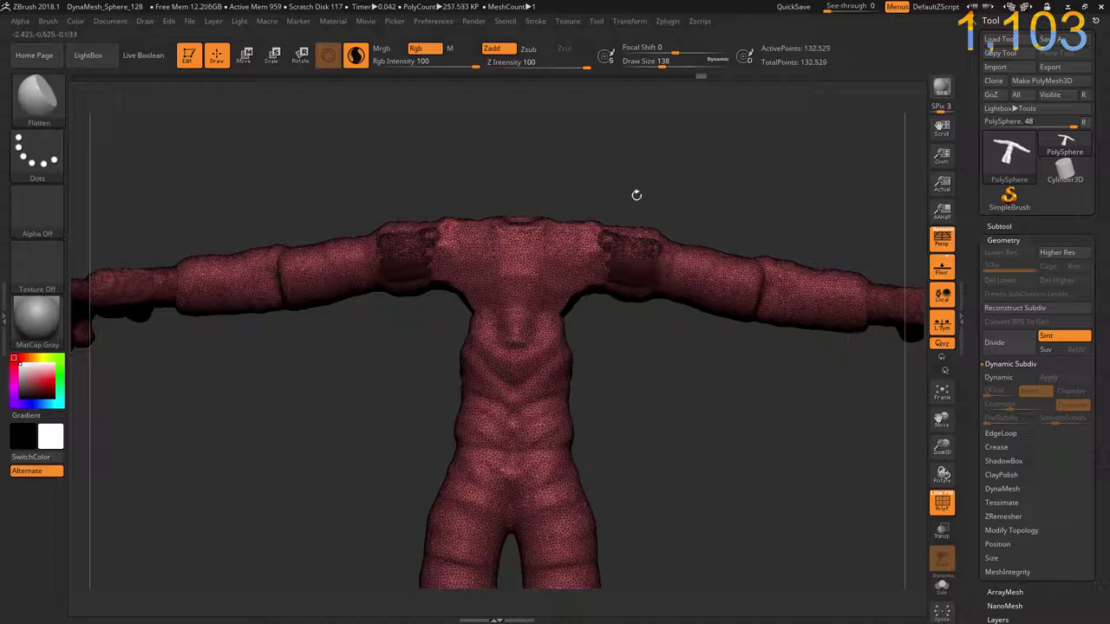
left_click_drag(636, 194, 637, 195, "ctrl")
key("shift+f")
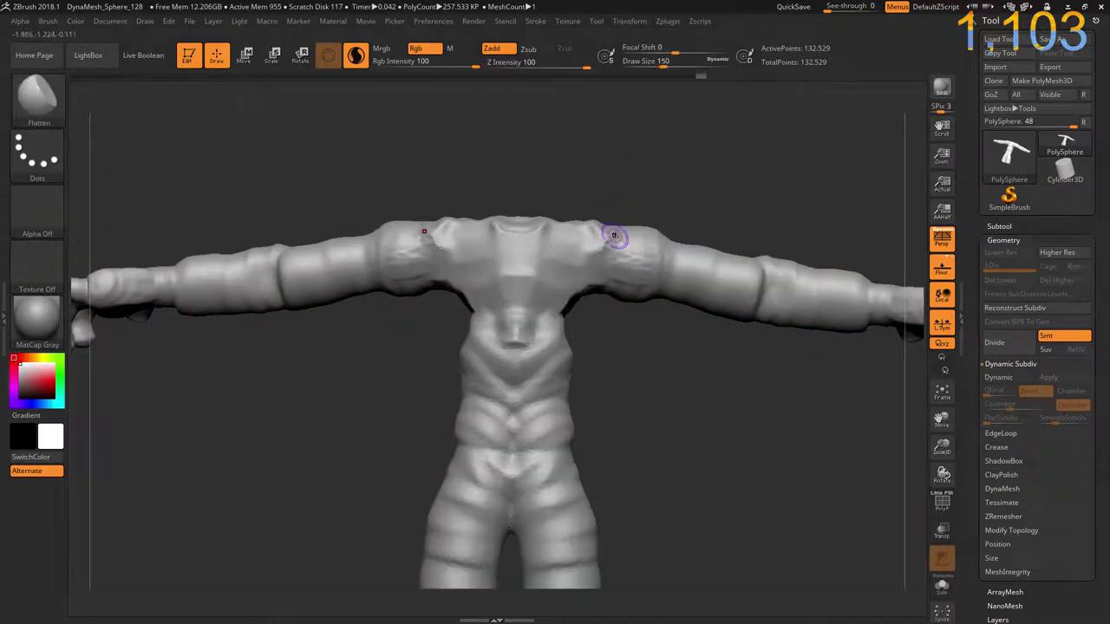
- Enlarge the brush, add more shoulder volume, and remesh the body
key("bracketright")
mouse_move(646, 254)
left_mouse_down()
mouse_move(619, 282)
mouse_move(634, 269)
mouse_move(632, 237)
mouse_move(593, 259)
mouse_move(607, 242)
mouse_move(647, 239)
mouse_move(607, 254)
mouse_move(629, 258)
left_mouse_up()
left_click_drag(633, 202, 646, 195, "ctrl")
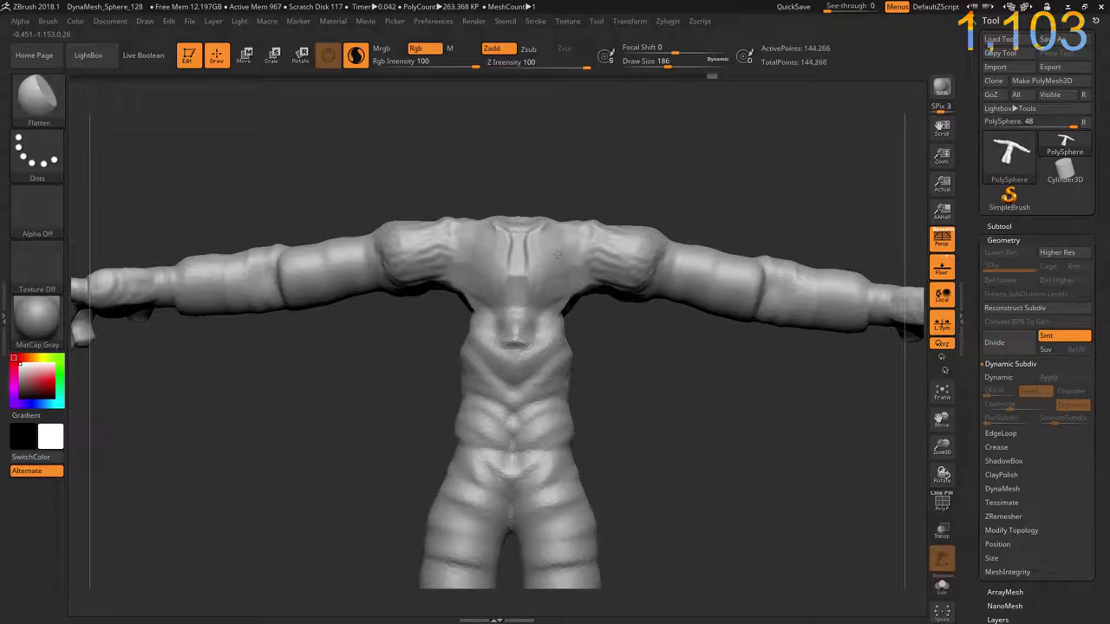
- Sculpt the pectorals and the abdomen centre below the chest
mouse_move(581, 261)
left_mouse_down()
mouse_move(574, 236)
mouse_move(555, 232)
mouse_move(581, 242)
mouse_move(560, 258)
left_mouse_up()
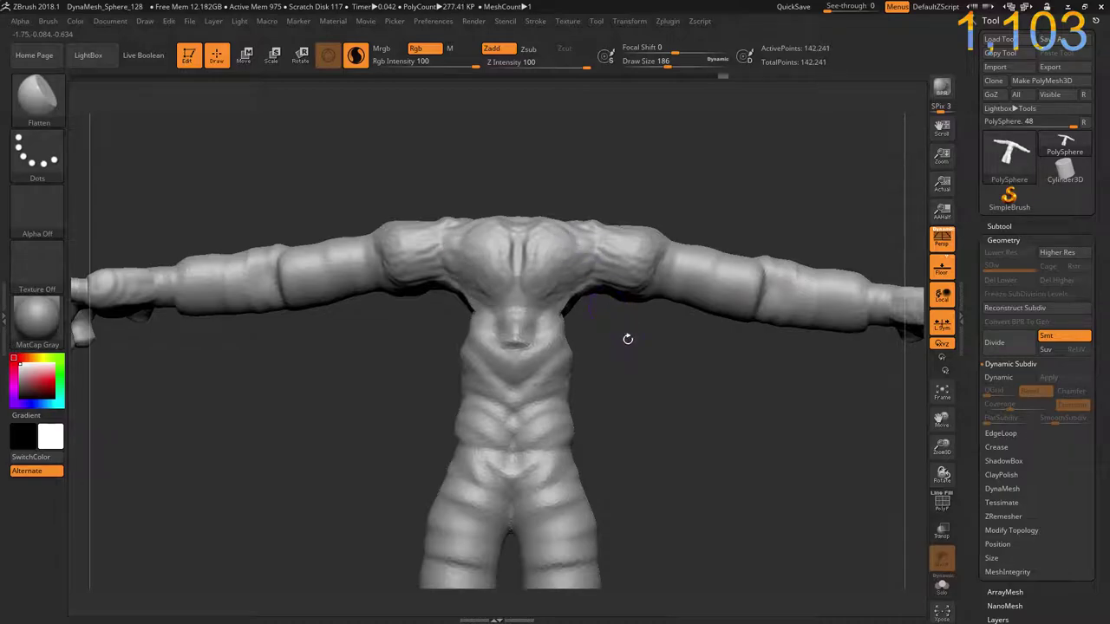
mouse_move(627, 339)
left_mouse_down()
mouse_move(643, 338)
mouse_move(550, 285)
left_mouse_up()
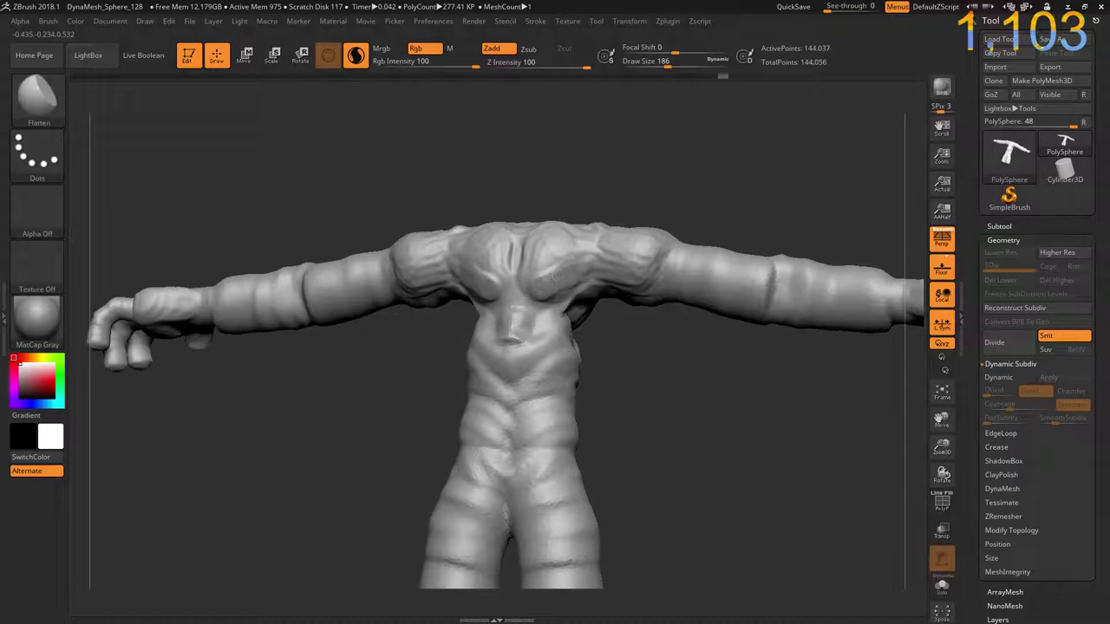
mouse_move(580, 347)
left_mouse_down()
mouse_move(607, 373)
mouse_move(705, 392)
mouse_move(384, 323)
mouse_move(441, 334)
left_mouse_up()
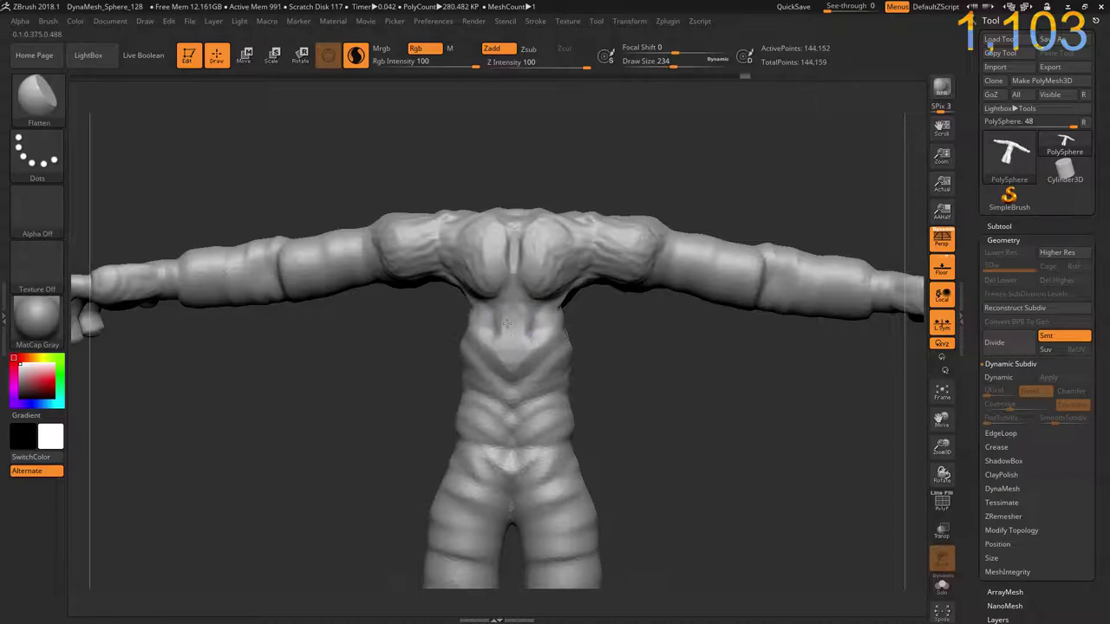
left_click_drag(515, 350, 511, 392)
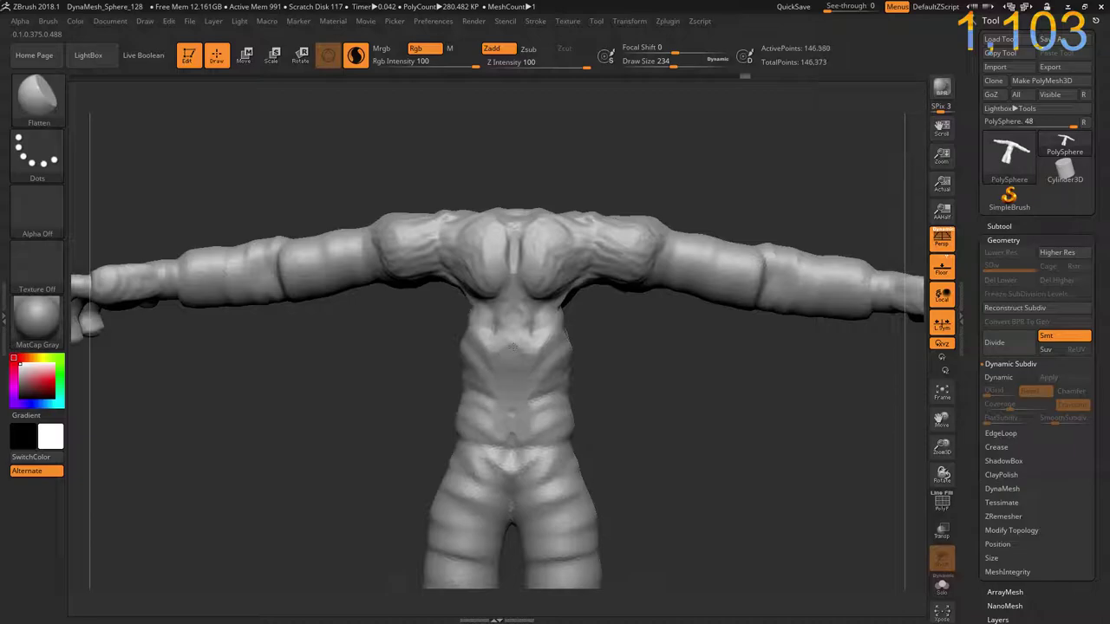
left_click_drag(495, 321, 483, 321)
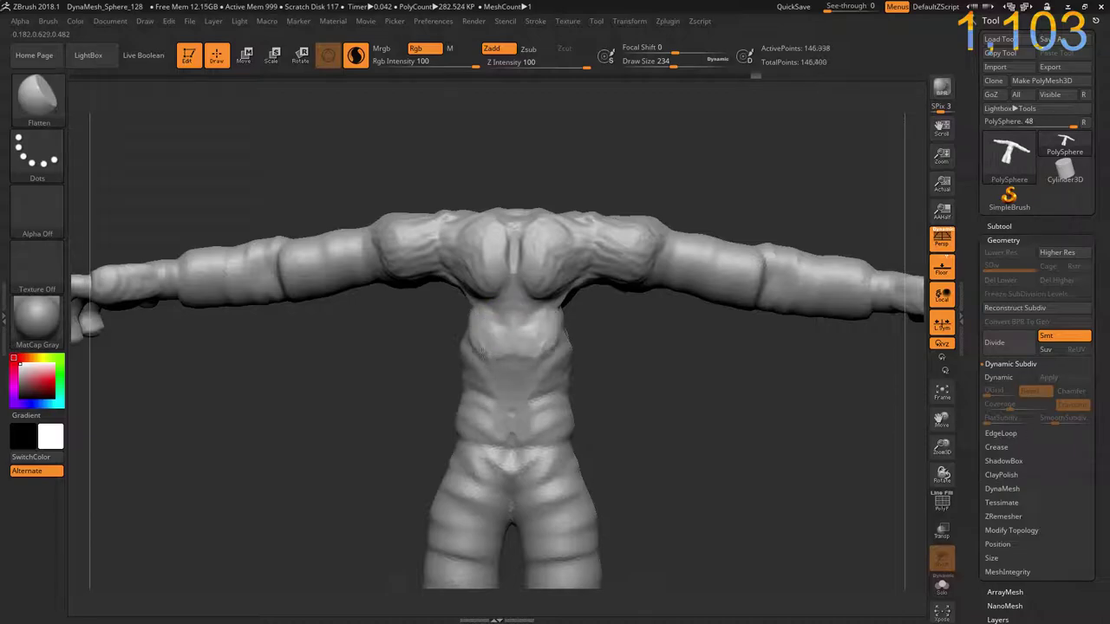
- Reshape the lower abdomen and set Draw Size to 318 for the hips
left_click_drag(480, 383, 551, 401)
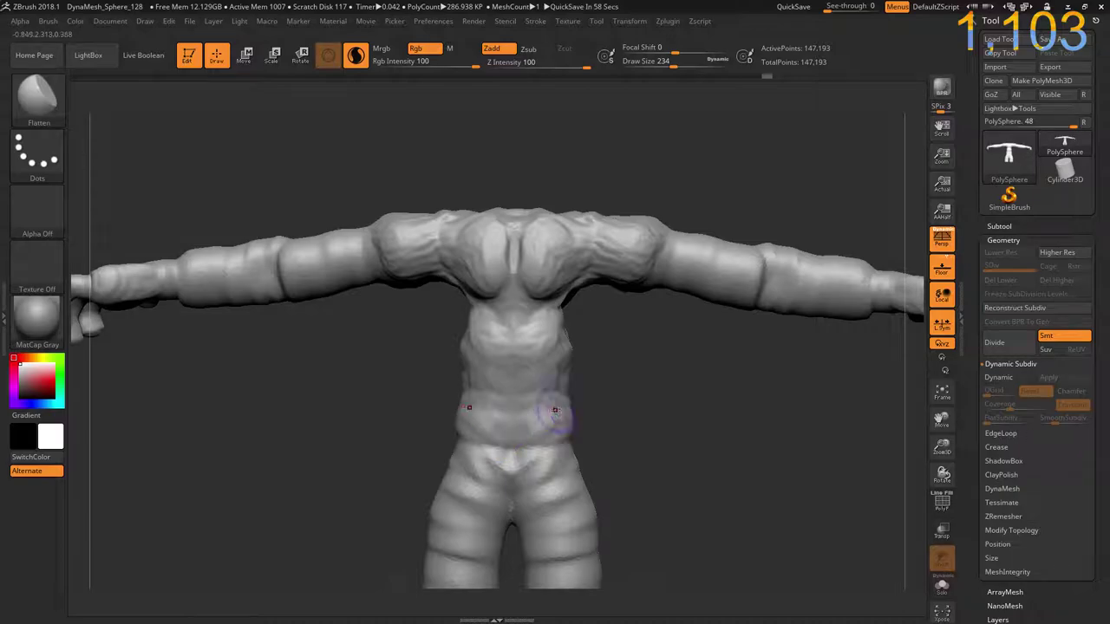
left_click_drag(606, 468, 607, 322)
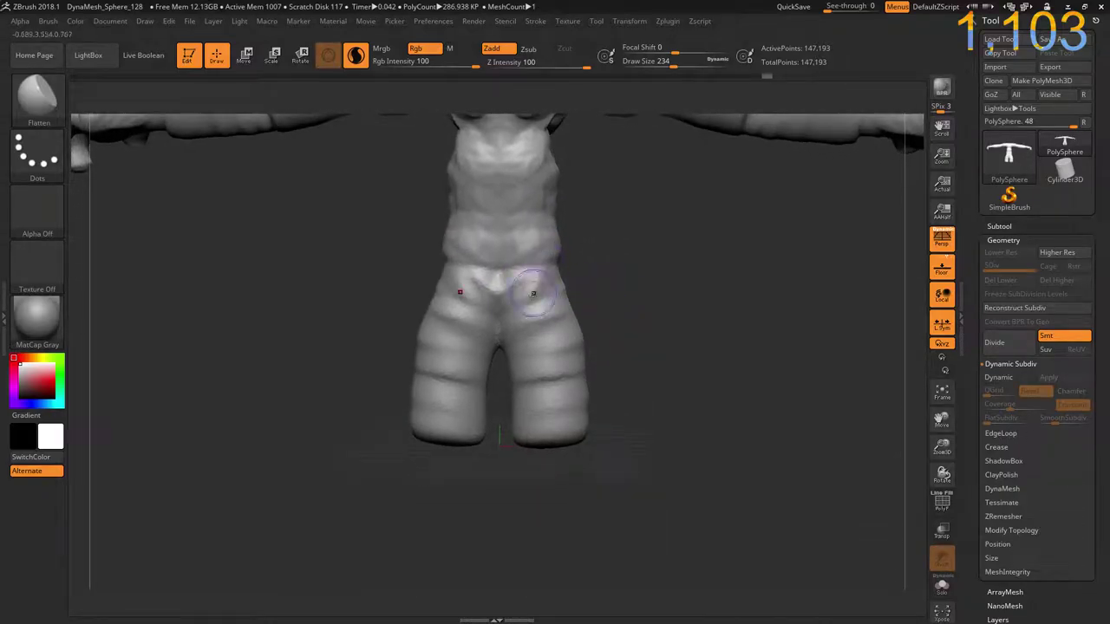
key("s")
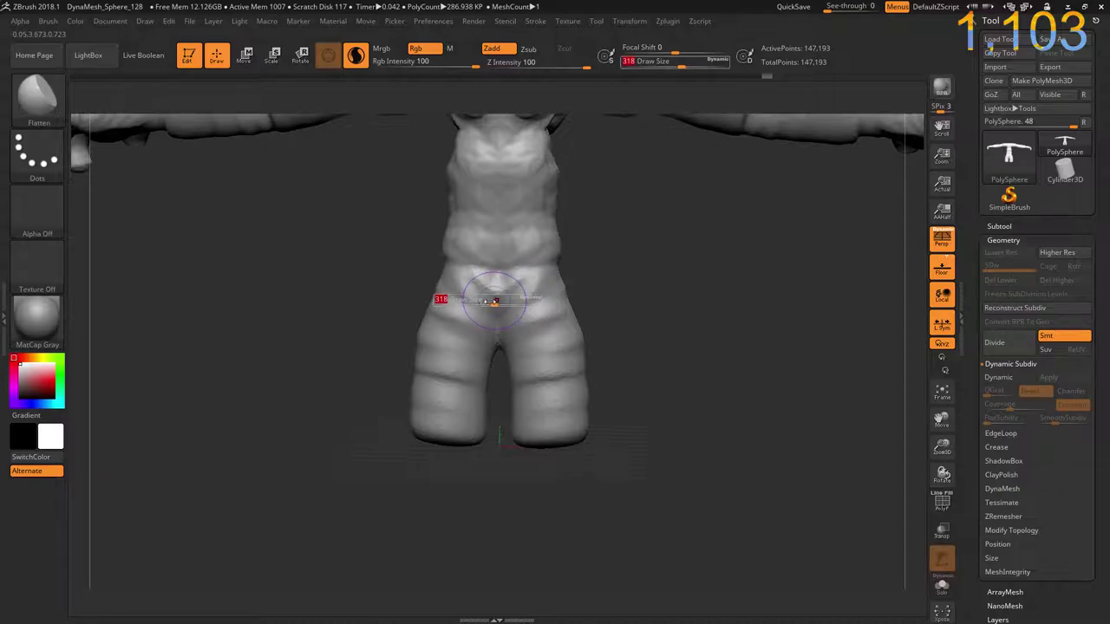
mouse_move(459, 303)
left_mouse_down()
mouse_move(493, 319)
mouse_move(402, 328)
mouse_move(451, 267)
mouse_move(441, 356)
mouse_move(476, 432)
left_mouse_up()
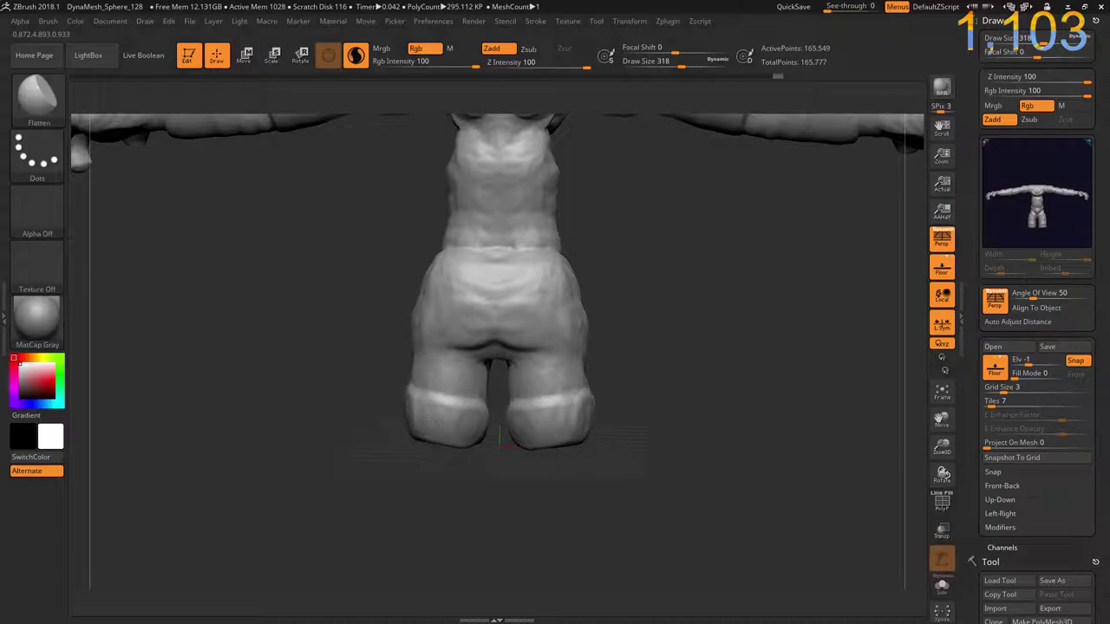
- Smooth the crotch bulge into the thighs, checking from side and front
right_click_drag(476, 432, 467, 287)
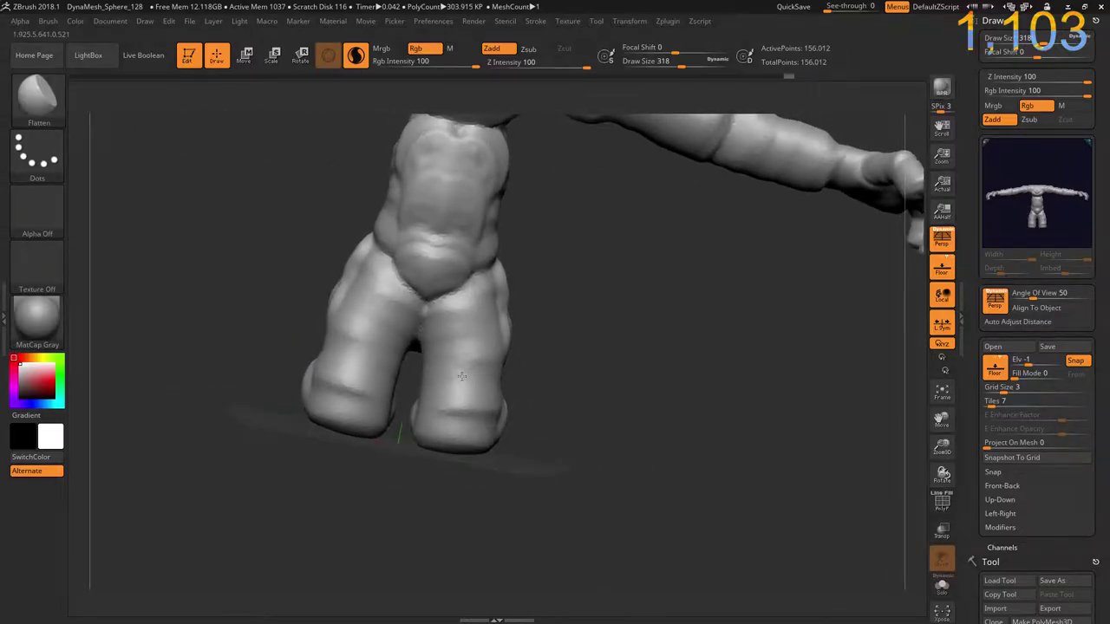
mouse_move(467, 286)
left_mouse_down()
mouse_move(420, 320)
mouse_move(482, 384)
mouse_move(485, 442)
left_mouse_up()
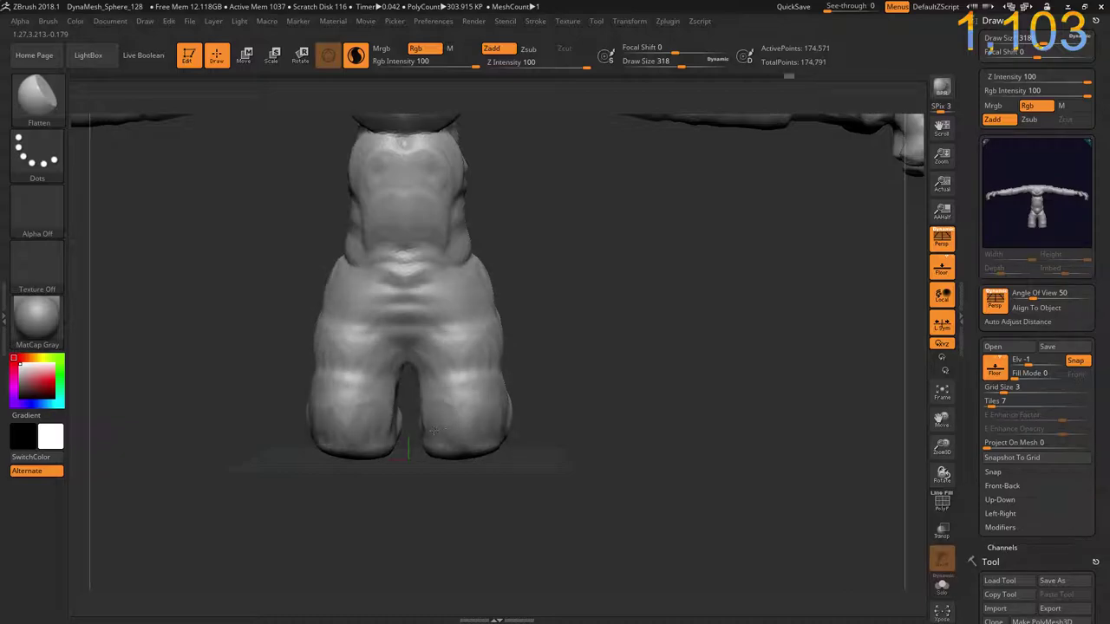
mouse_move(566, 404)
left_mouse_down()
mouse_move(458, 422)
mouse_move(503, 381)
mouse_move(475, 320)
left_mouse_up()
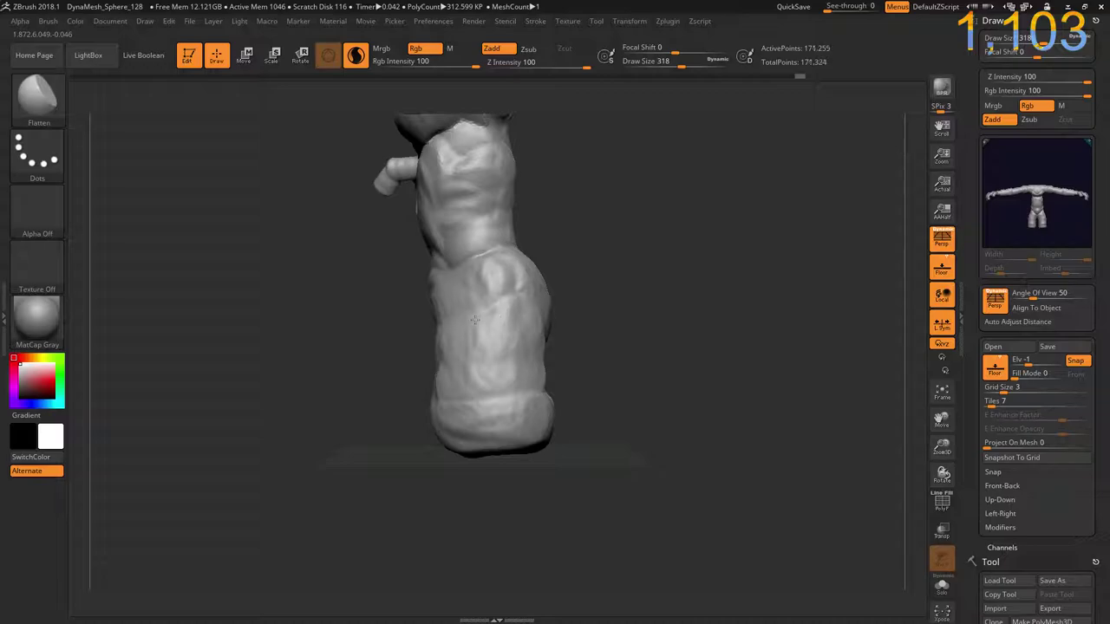
mouse_move(367, 309)
left_mouse_down()
mouse_move(536, 347)
mouse_move(623, 454)
left_mouse_up()
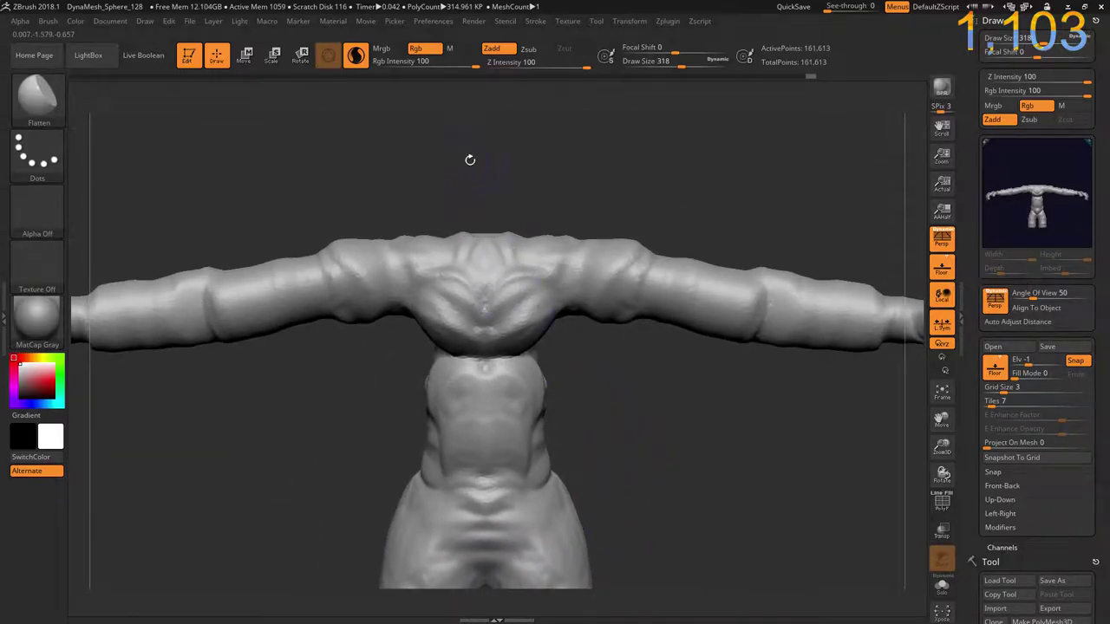
- Enlarge and smooth the head blob, then flatten and reshape the neck
mouse_move(470, 159)
left_mouse_down()
mouse_move(426, 283)
mouse_move(431, 319)
left_mouse_up()
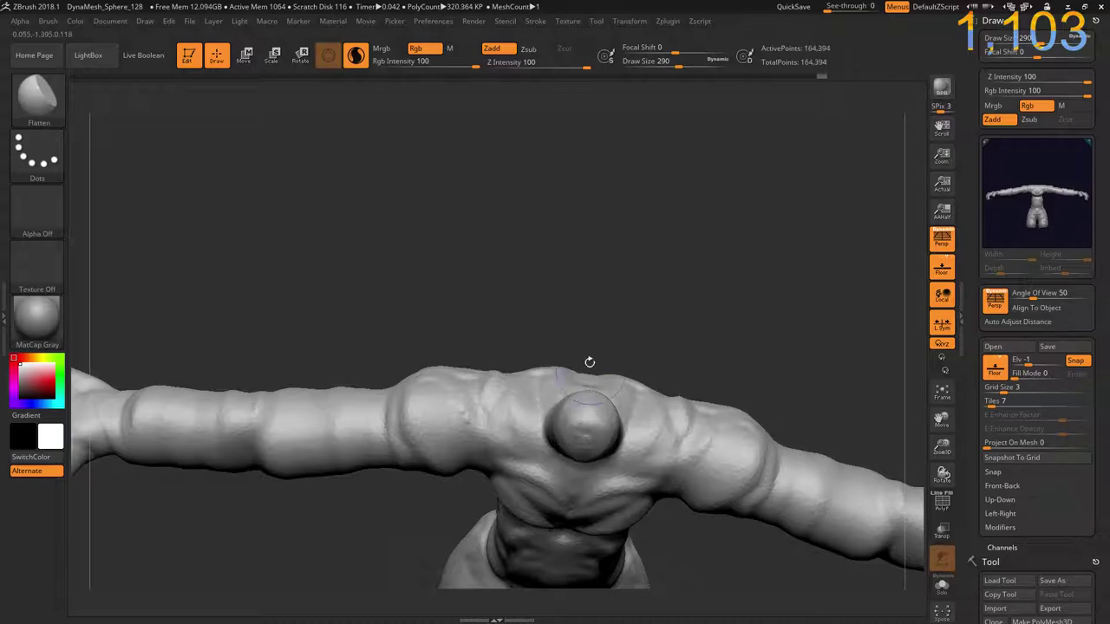
mouse_move(590, 367)
left_mouse_down()
mouse_move(589, 280)
mouse_move(444, 332)
mouse_move(493, 335)
mouse_move(576, 433)
left_mouse_up()
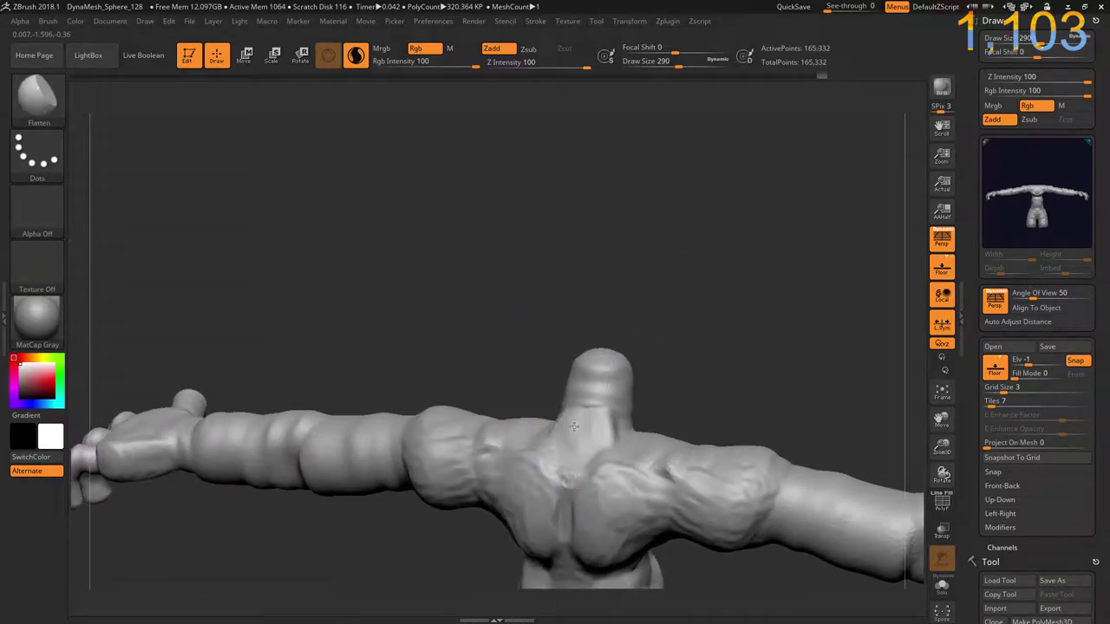
mouse_move(597, 397)
left_mouse_down()
mouse_move(594, 355)
mouse_move(603, 347)
mouse_move(607, 360)
left_mouse_up()
left_click_drag(607, 312, 514, 280)
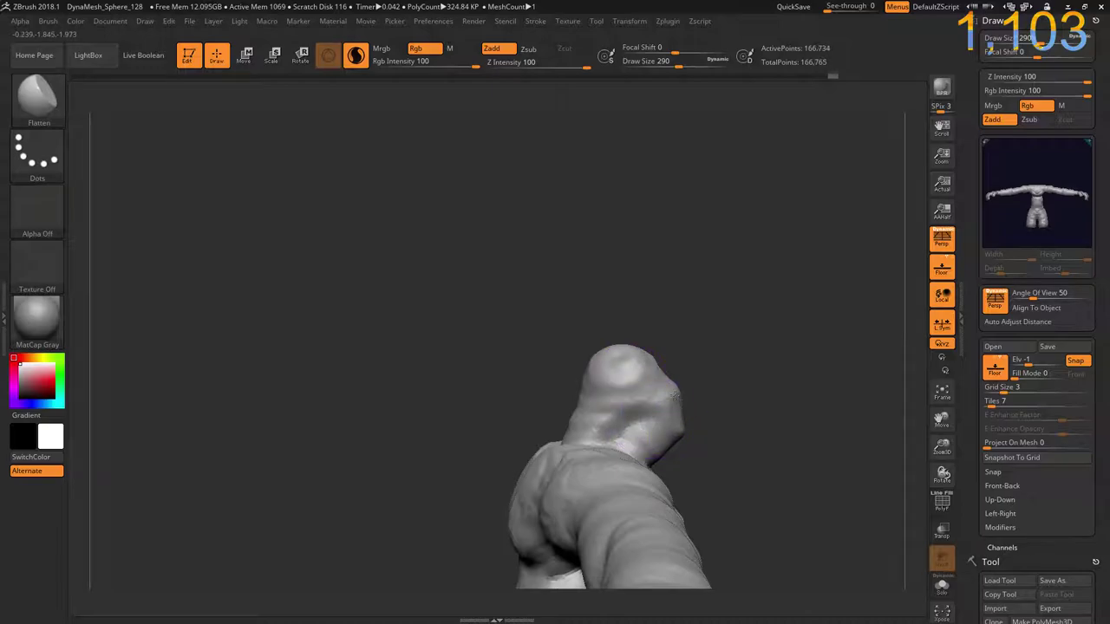
mouse_move(671, 436)
left_mouse_down()
mouse_move(657, 405)
mouse_move(566, 359)
left_mouse_up()
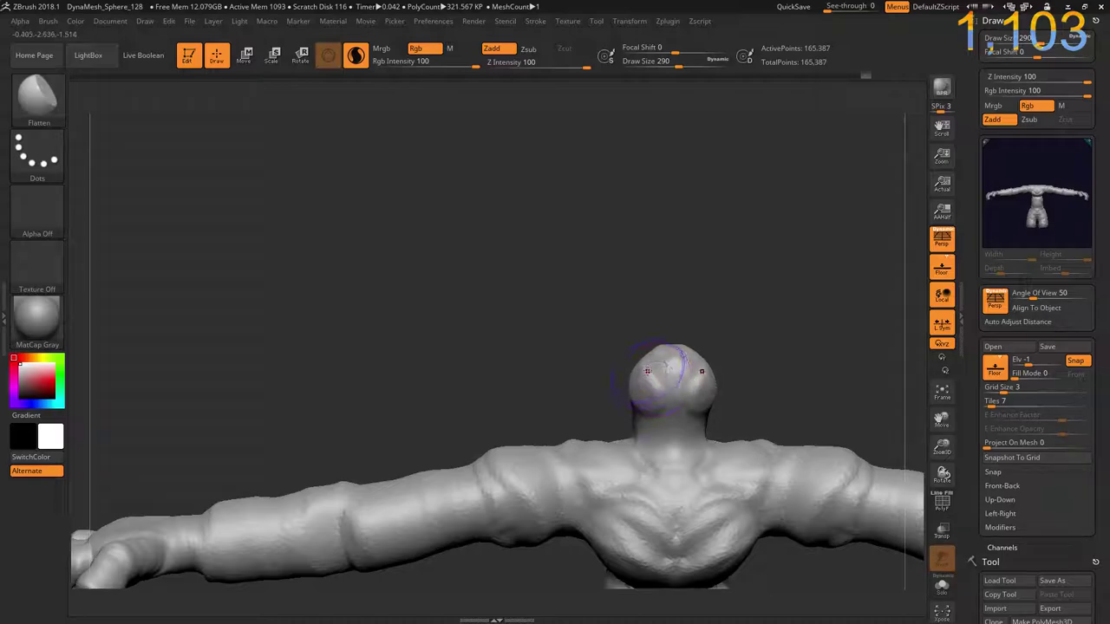
- Make the head taller and rounder, filling out its top and sides
left_click_drag(654, 373, 694, 342)
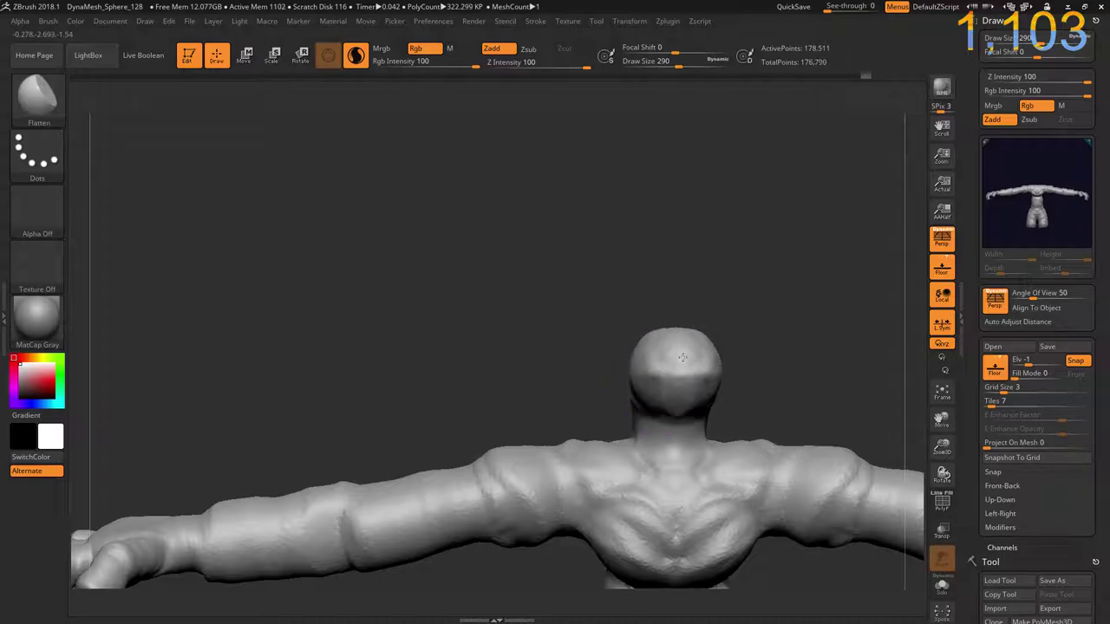
mouse_move(605, 322)
left_mouse_down()
mouse_move(615, 349)
mouse_move(614, 303)
left_mouse_up()
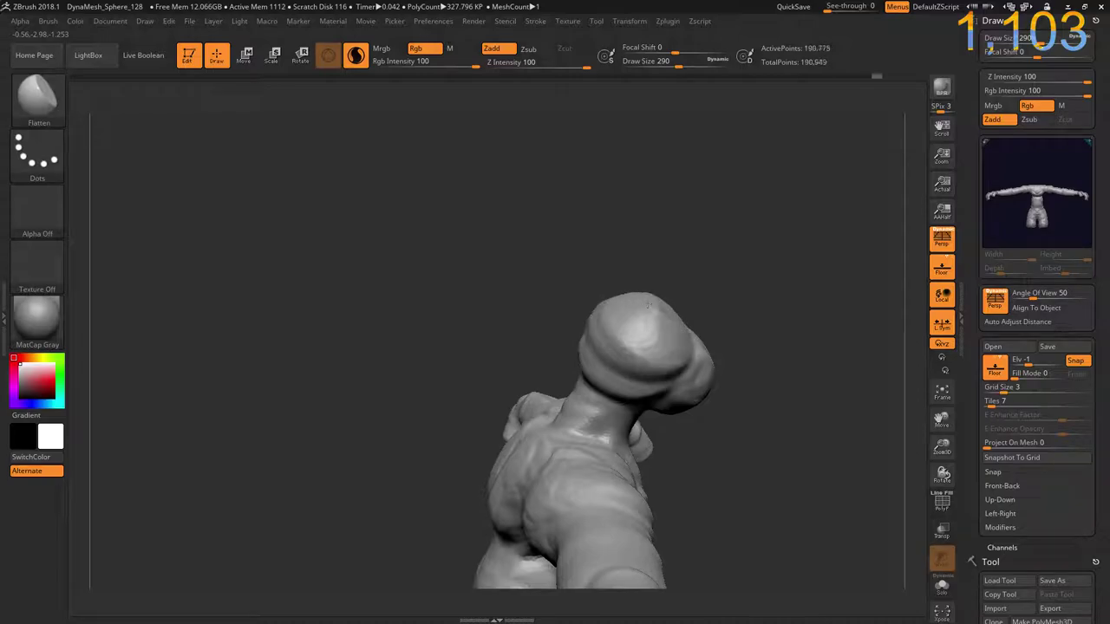
mouse_move(611, 297)
left_mouse_down()
mouse_move(571, 287)
mouse_move(644, 310)
mouse_move(659, 277)
mouse_move(685, 269)
mouse_move(643, 330)
mouse_move(694, 260)
left_mouse_up()
left_click_drag(607, 338, 677, 251)
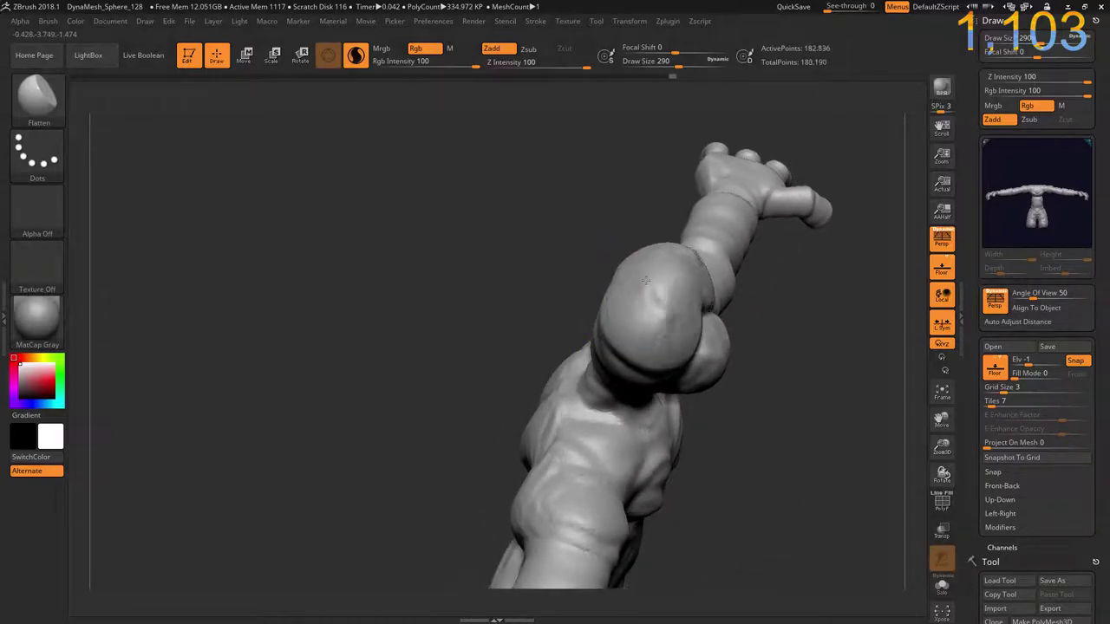
left_click_drag(607, 364, 642, 252)
mouse_move(624, 295)
left_mouse_down()
mouse_move(688, 351)
mouse_move(676, 234)
mouse_move(711, 234)
mouse_move(673, 312)
left_mouse_up()
mouse_move(726, 261)
left_mouse_down()
mouse_move(676, 251)
mouse_move(688, 277)
mouse_move(728, 251)
mouse_move(693, 221)
left_mouse_up()
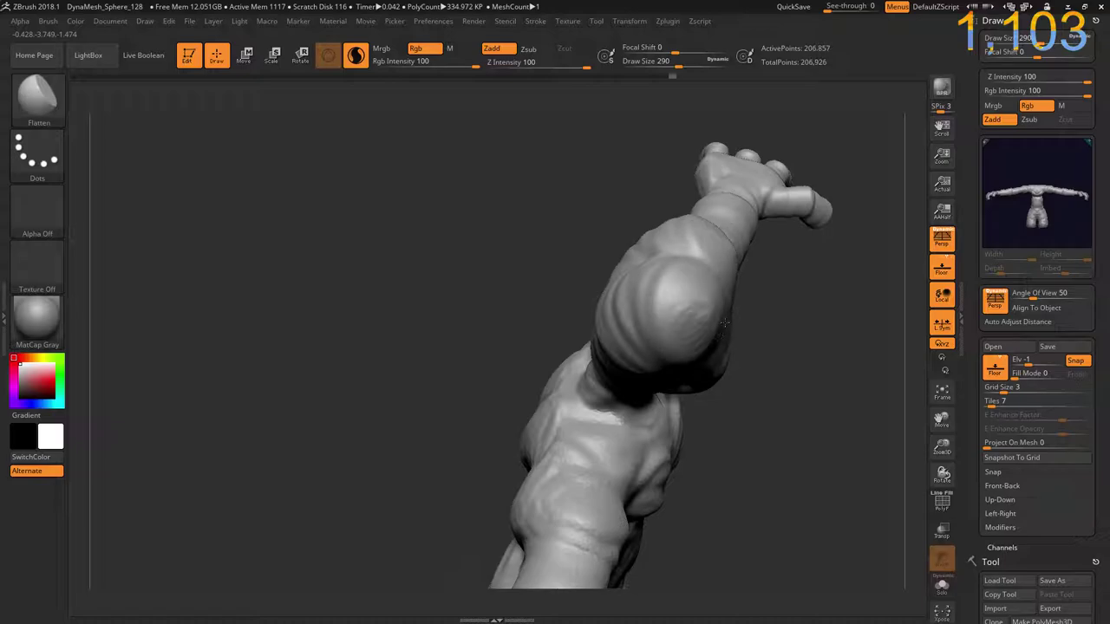
mouse_move(733, 338)
left_mouse_down()
mouse_move(707, 234)
mouse_move(729, 330)
left_mouse_up()
mouse_move(760, 406)
left_mouse_down()
mouse_move(766, 349)
mouse_move(709, 346)
left_mouse_up()
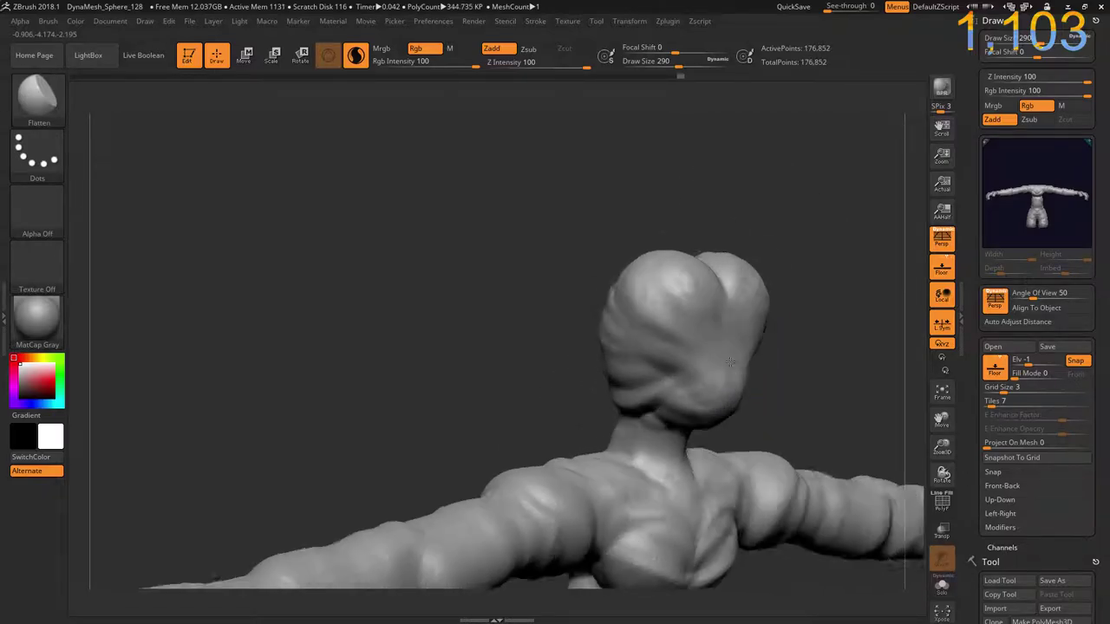
- Flatten the top and front of the head into a broad face plane, smoothing the bulges
mouse_move(657, 269)
left_mouse_down()
mouse_move(737, 287)
mouse_move(625, 277)
left_mouse_up()
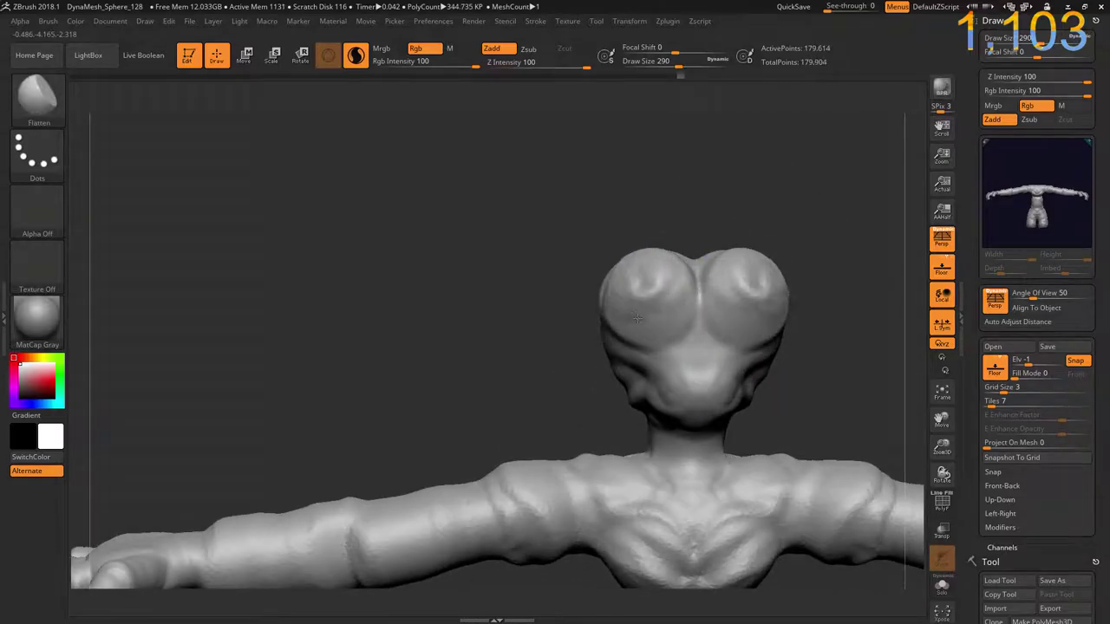
mouse_move(746, 295)
left_mouse_down()
mouse_move(642, 338)
mouse_move(685, 308)
mouse_move(763, 295)
mouse_move(688, 276)
left_mouse_up()
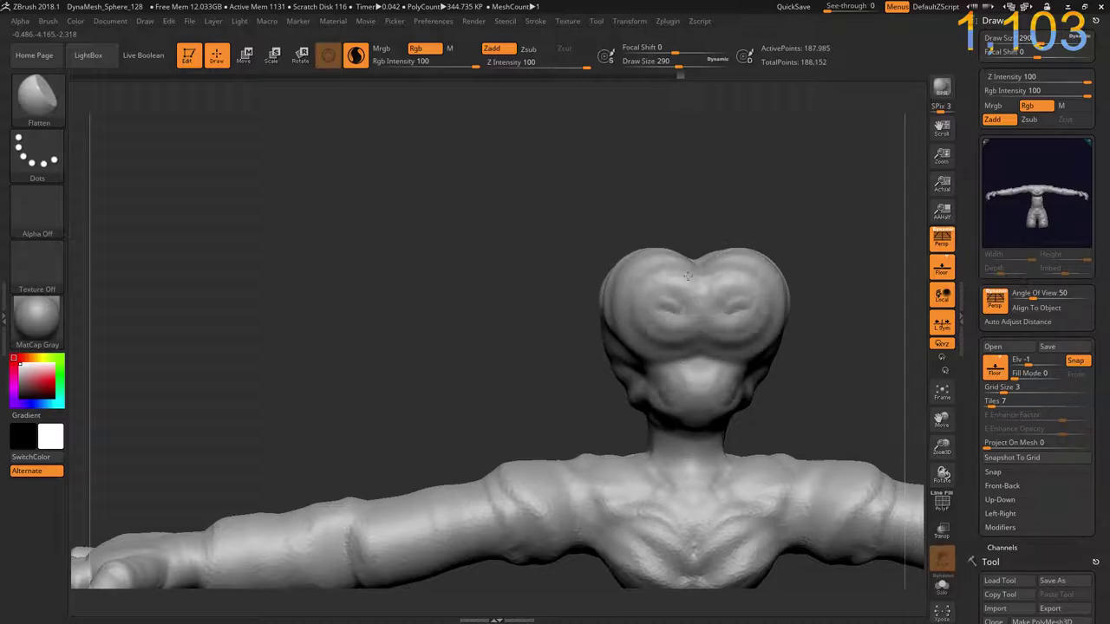
mouse_move(694, 375)
left_mouse_down()
mouse_move(699, 412)
mouse_move(733, 373)
left_mouse_up()
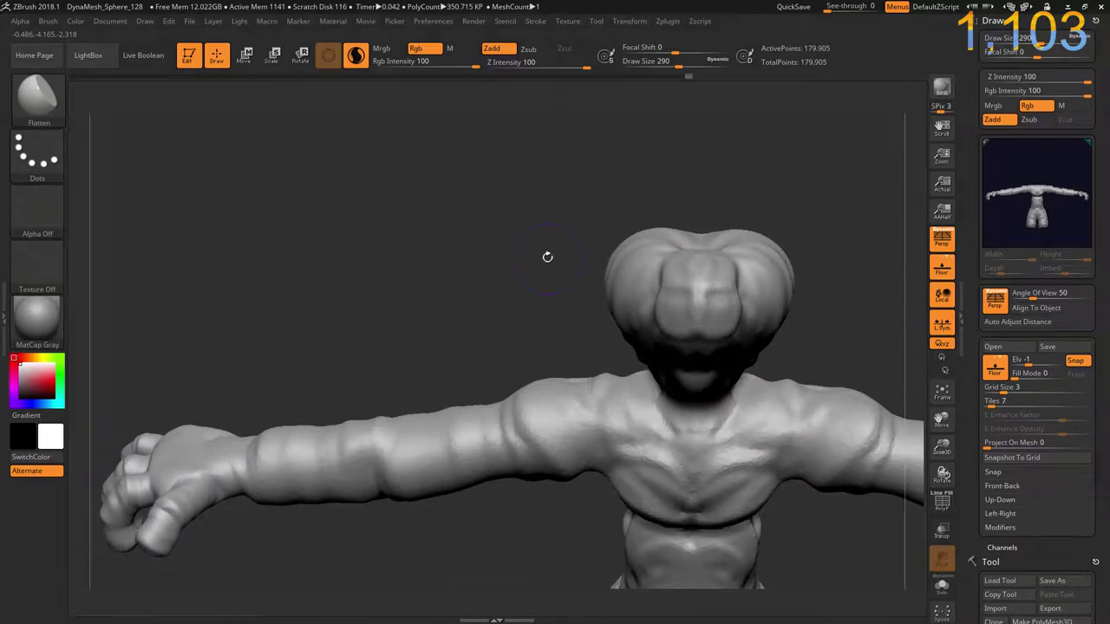
mouse_move(562, 254)
left_mouse_down()
mouse_move(706, 272)
mouse_move(694, 206)
mouse_move(685, 260)
left_mouse_up()
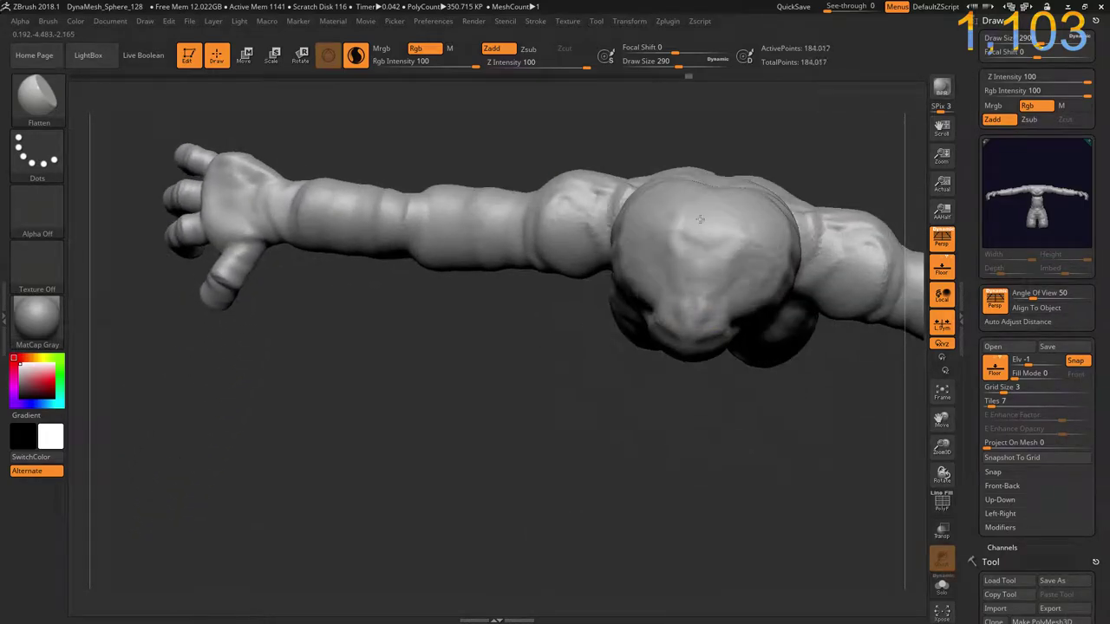
left_click_drag(587, 339, 578, 313)
mouse_move(633, 258)
left_mouse_down()
mouse_move(540, 248)
mouse_move(595, 269)
mouse_move(471, 248)
left_mouse_up()
mouse_move(555, 338)
left_mouse_down()
mouse_move(514, 375)
mouse_move(599, 364)
mouse_move(521, 355)
mouse_move(607, 343)
mouse_move(490, 343)
mouse_move(607, 373)
mouse_move(511, 330)
mouse_move(589, 251)
mouse_move(538, 268)
mouse_move(599, 260)
mouse_move(486, 269)
mouse_move(625, 225)
mouse_move(490, 253)
mouse_move(607, 260)
mouse_move(503, 278)
mouse_move(615, 295)
mouse_move(524, 305)
mouse_move(607, 251)
mouse_move(507, 260)
mouse_move(625, 269)
mouse_move(564, 212)
left_mouse_up()
- Flatten the round knob on the head's side and smooth it into a blended side plane
mouse_move(711, 292)
left_mouse_down()
mouse_move(657, 273)
mouse_move(396, 277)
mouse_move(508, 322)
mouse_move(494, 286)
mouse_move(512, 338)
mouse_move(485, 304)
mouse_move(464, 365)
mouse_move(512, 321)
mouse_move(521, 382)
mouse_move(555, 338)
mouse_move(498, 309)
mouse_move(469, 391)
mouse_move(529, 347)
mouse_move(459, 338)
mouse_move(480, 358)
mouse_move(538, 330)
mouse_move(486, 382)
mouse_move(555, 347)
left_mouse_up()
mouse_move(330, 286)
left_mouse_down()
mouse_move(358, 246)
mouse_move(342, 280)
mouse_move(392, 297)
mouse_move(326, 322)
left_mouse_up()
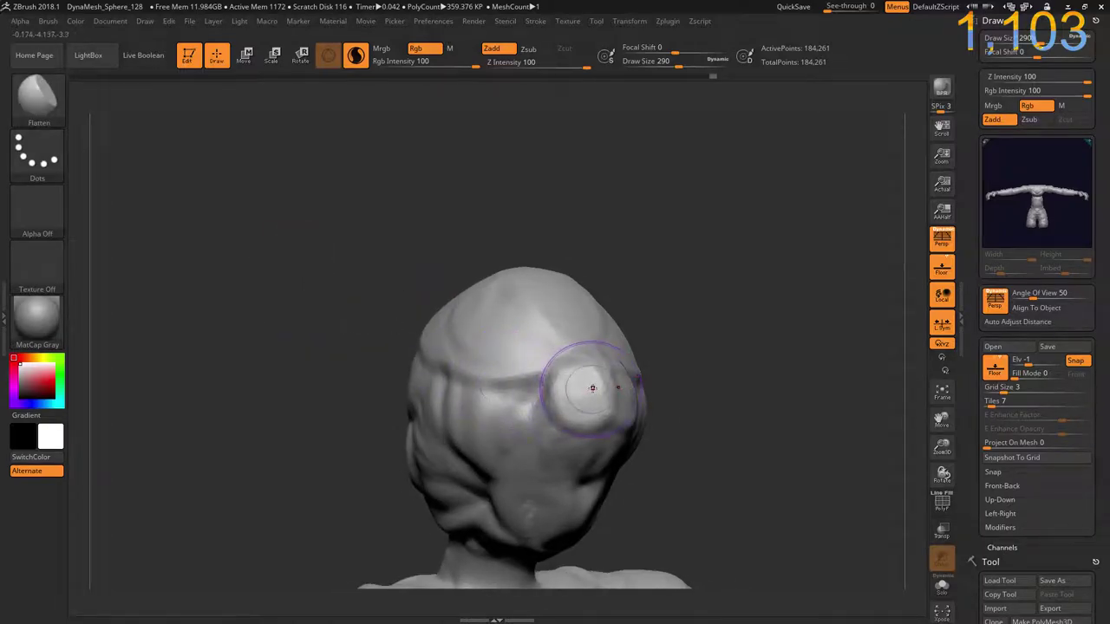
mouse_move(570, 385)
left_mouse_down()
mouse_move(607, 417)
mouse_move(598, 433)
mouse_move(572, 399)
mouse_move(592, 407)
mouse_move(565, 404)
mouse_move(555, 416)
mouse_move(564, 434)
mouse_move(582, 389)
left_mouse_up()
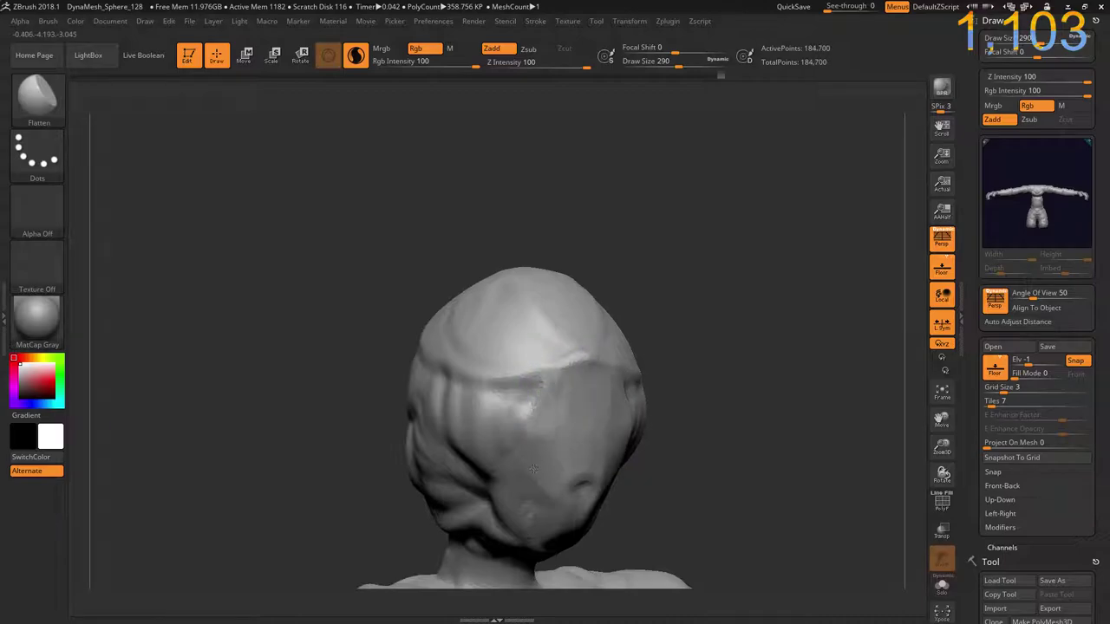
mouse_move(607, 432)
left_mouse_down()
mouse_move(555, 434)
mouse_move(536, 411)
left_mouse_up()
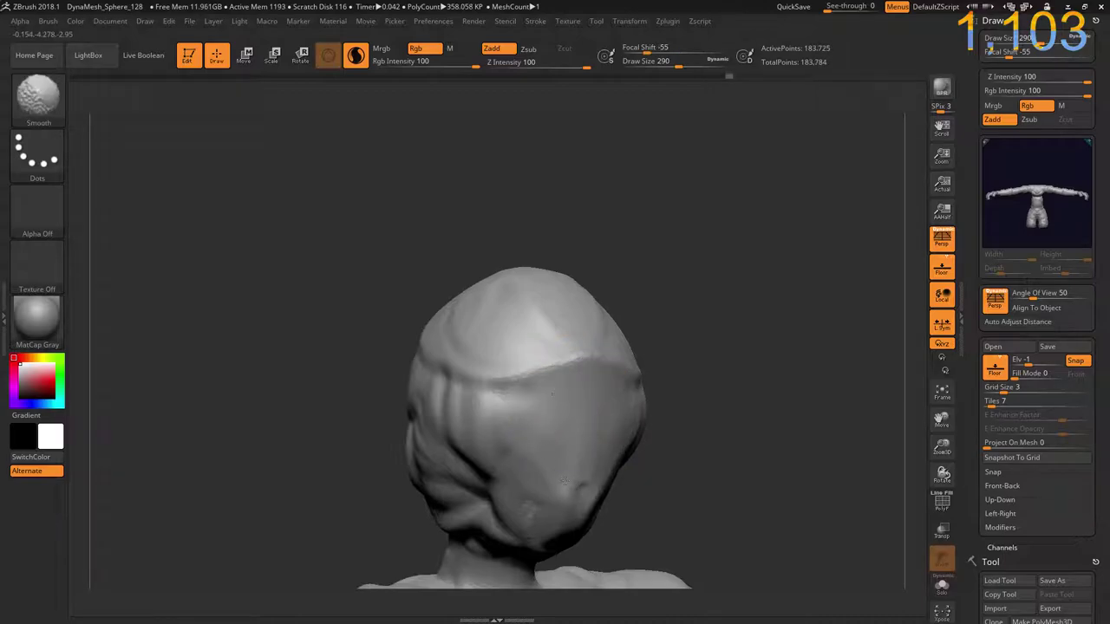
- Sculpt a rounded nose at the face centre and smooth it, checking it in three-quarter profile and close-up
left_click_drag(676, 481, 516, 335)
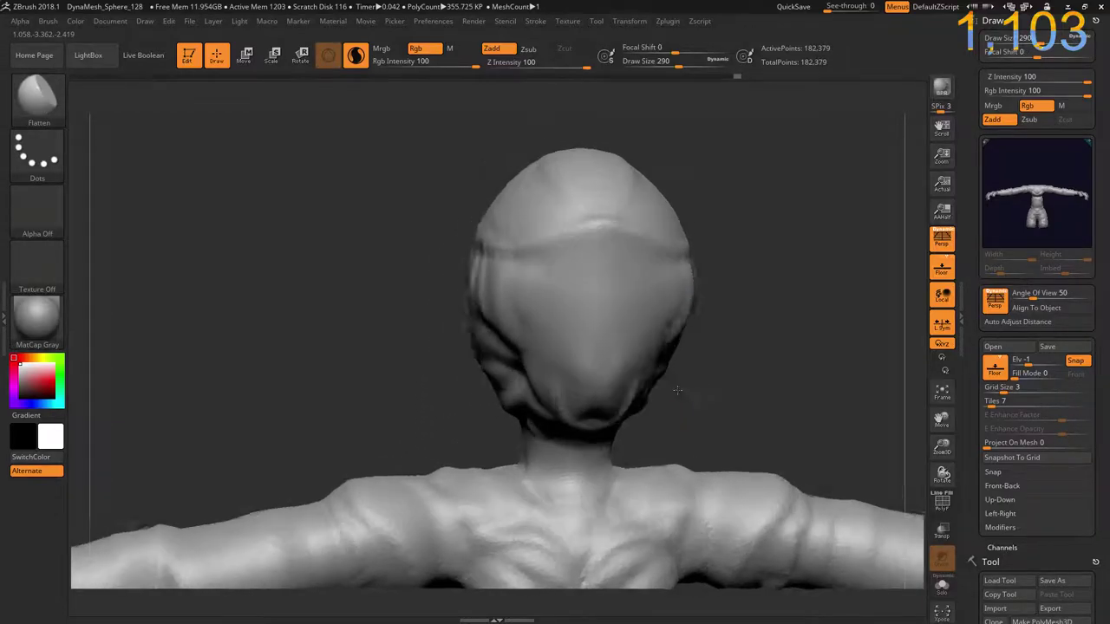
mouse_move(570, 248)
left_mouse_down()
mouse_move(577, 228)
mouse_move(607, 243)
mouse_move(582, 234)
mouse_move(604, 265)
mouse_move(599, 247)
mouse_move(532, 261)
mouse_move(538, 310)
mouse_move(526, 326)
mouse_move(577, 309)
mouse_move(606, 313)
mouse_move(610, 332)
mouse_move(582, 310)
mouse_move(567, 328)
mouse_move(563, 297)
mouse_move(575, 322)
left_mouse_up()
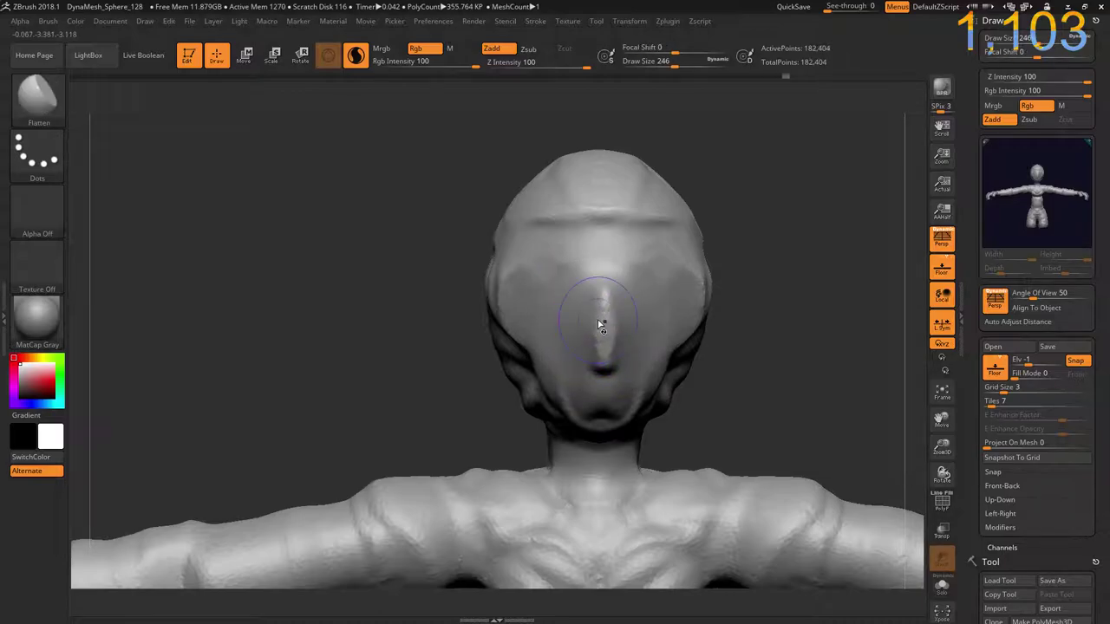
mouse_move(600, 332)
left_mouse_down()
mouse_move(594, 358)
mouse_move(605, 308)
mouse_move(607, 351)
left_mouse_up()
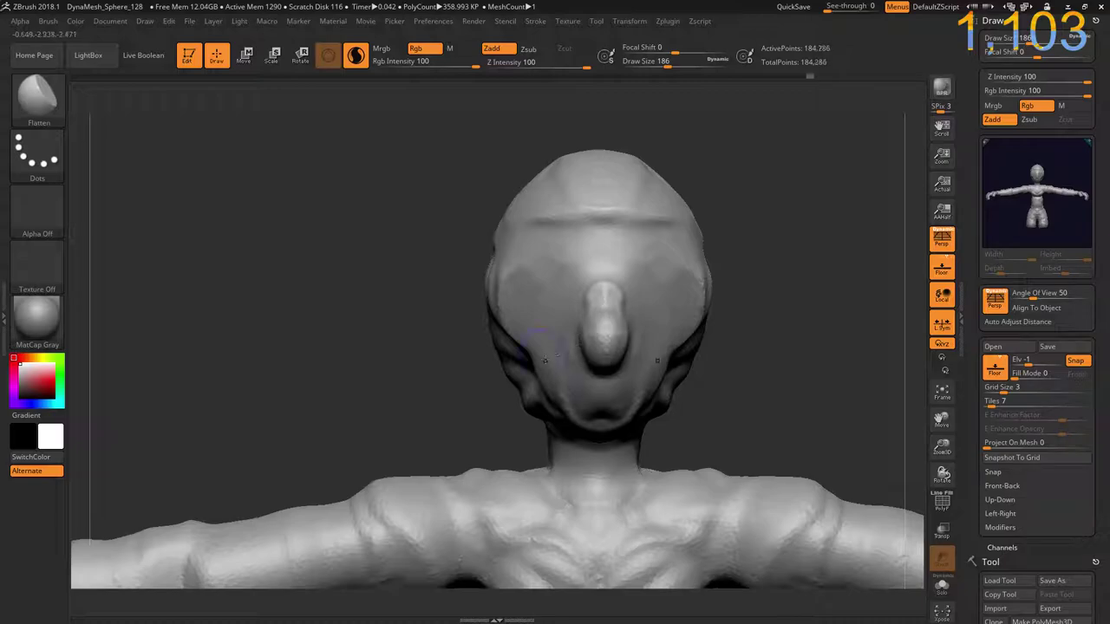
left_click_drag(432, 355, 468, 351)
mouse_move(575, 322)
left_mouse_down("shift")
mouse_move(573, 372)
mouse_move(594, 353)
left_mouse_up("shift")
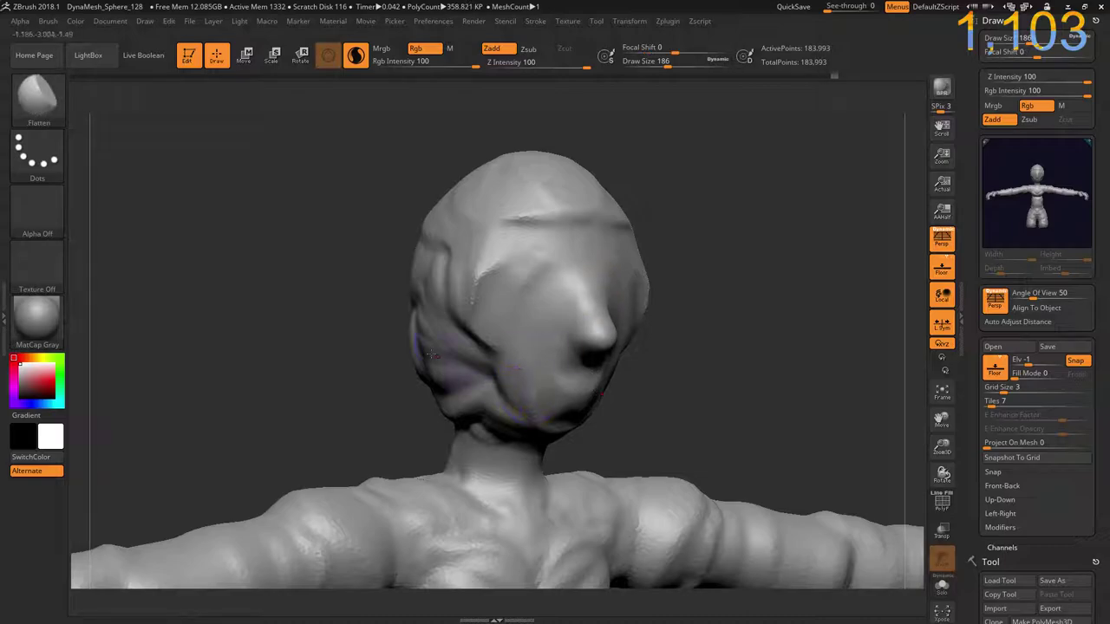
mouse_move(451, 356)
left_mouse_down()
mouse_move(423, 355)
mouse_move(432, 306)
mouse_move(527, 337)
mouse_move(564, 362)
left_mouse_up()
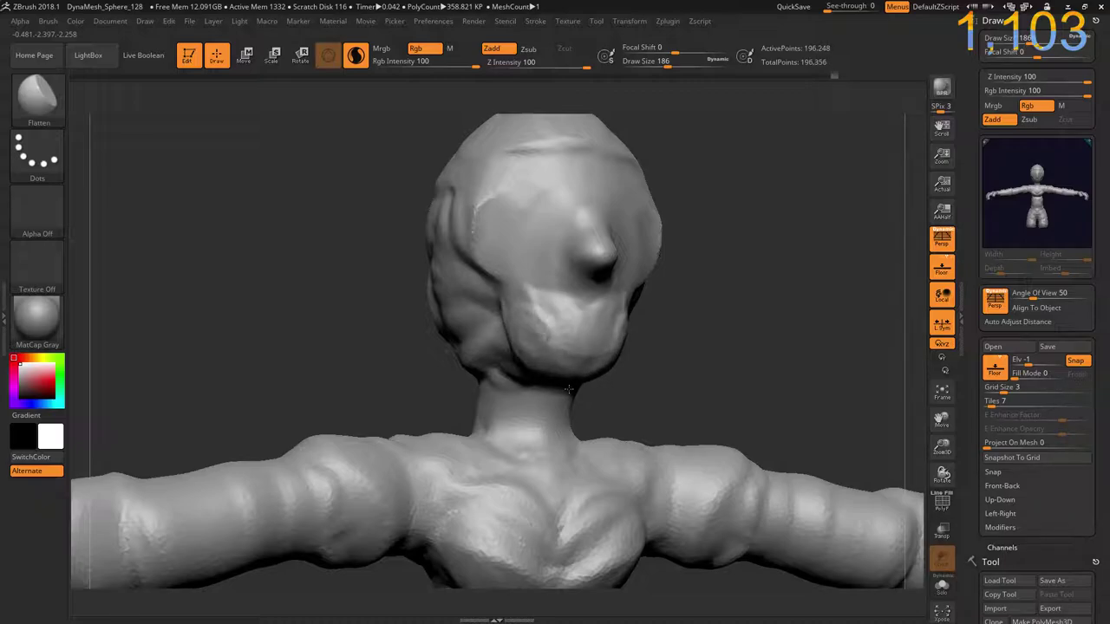
mouse_move(402, 345)
left_mouse_down()
mouse_move(632, 347)
mouse_move(620, 288)
mouse_move(639, 255)
mouse_move(657, 309)
left_mouse_up()
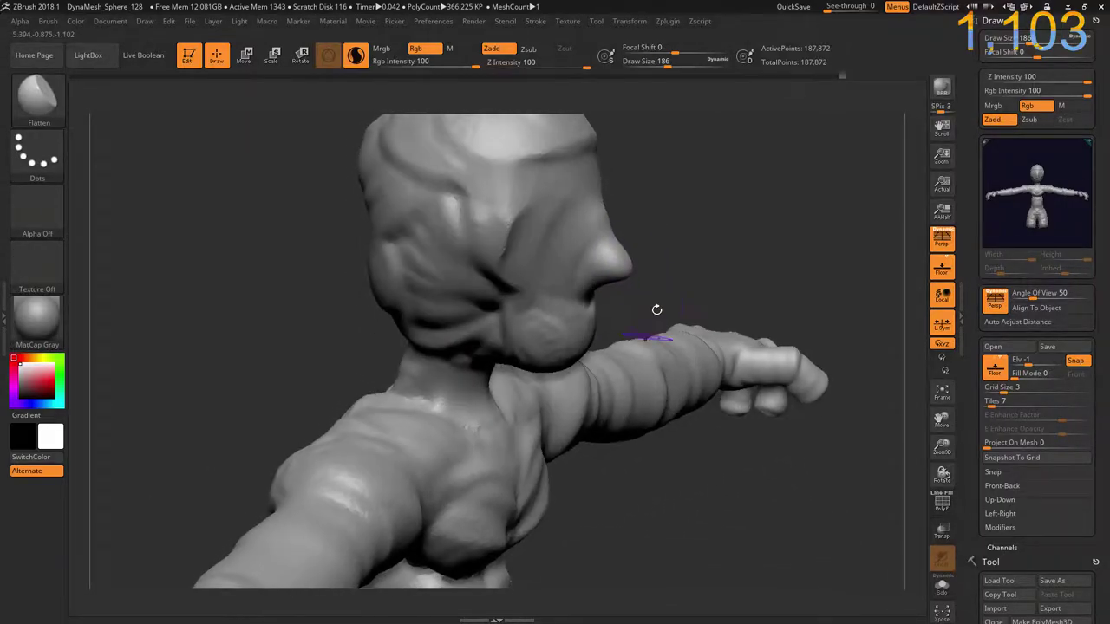
left_click_drag(652, 270, 655, 399, "alt")
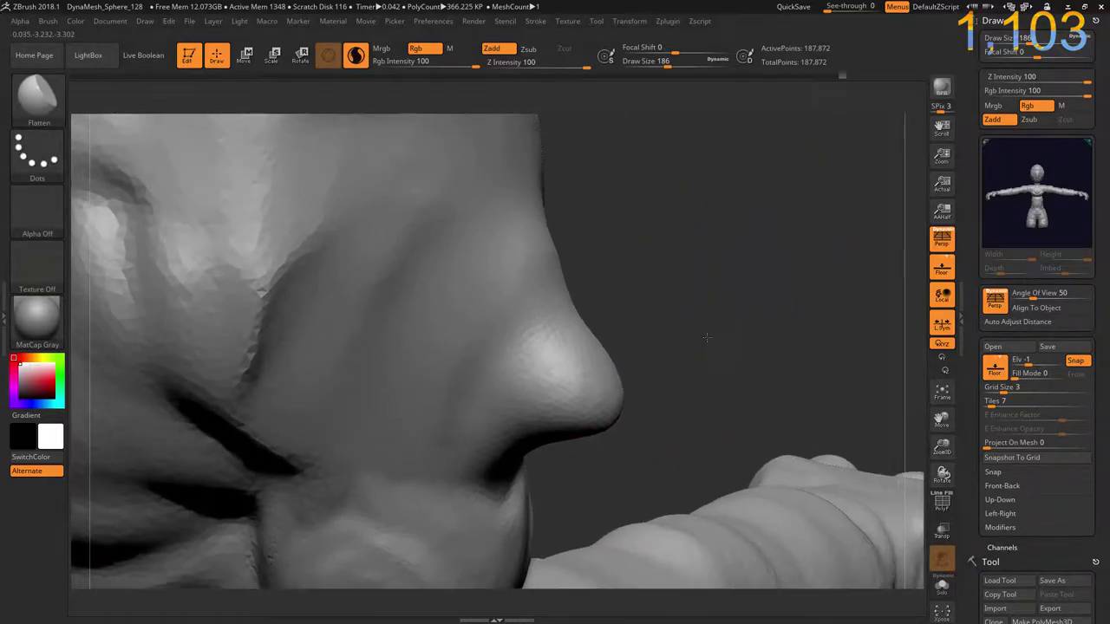
mouse_move(759, 228)
left_mouse_down()
mouse_move(558, 339)
mouse_move(589, 286)
left_mouse_up()
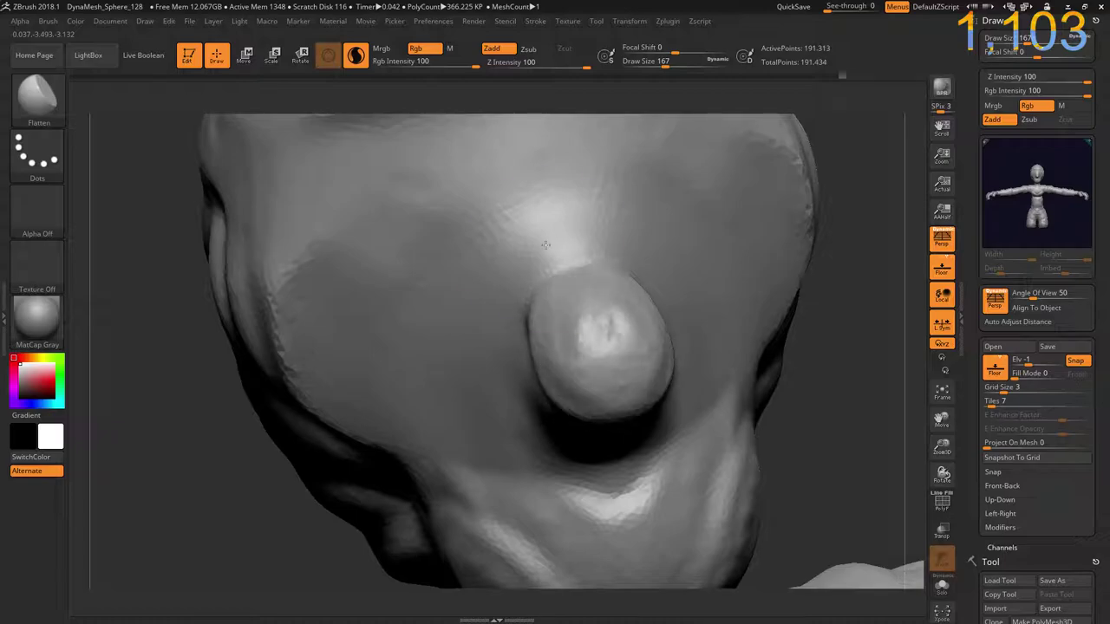
- Smooth the nose into a soft teardrop shape
left_click_drag(529, 346, 550, 318, "shift")
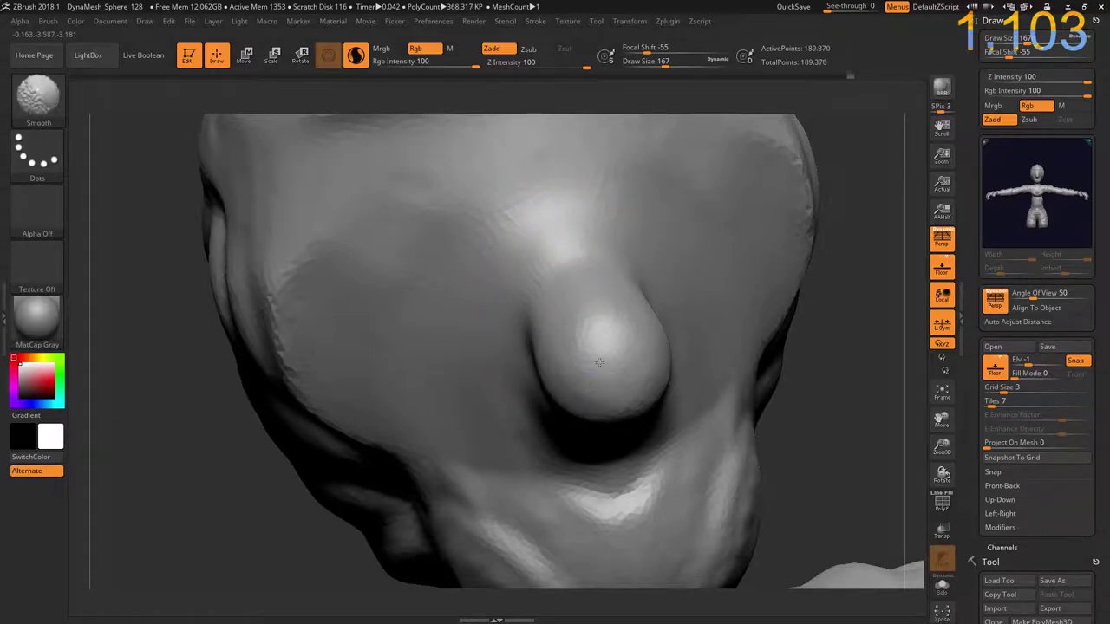
left_click_drag(599, 363, 596, 333, "shift")
right_click_drag(595, 334, 271, 334, "shift")
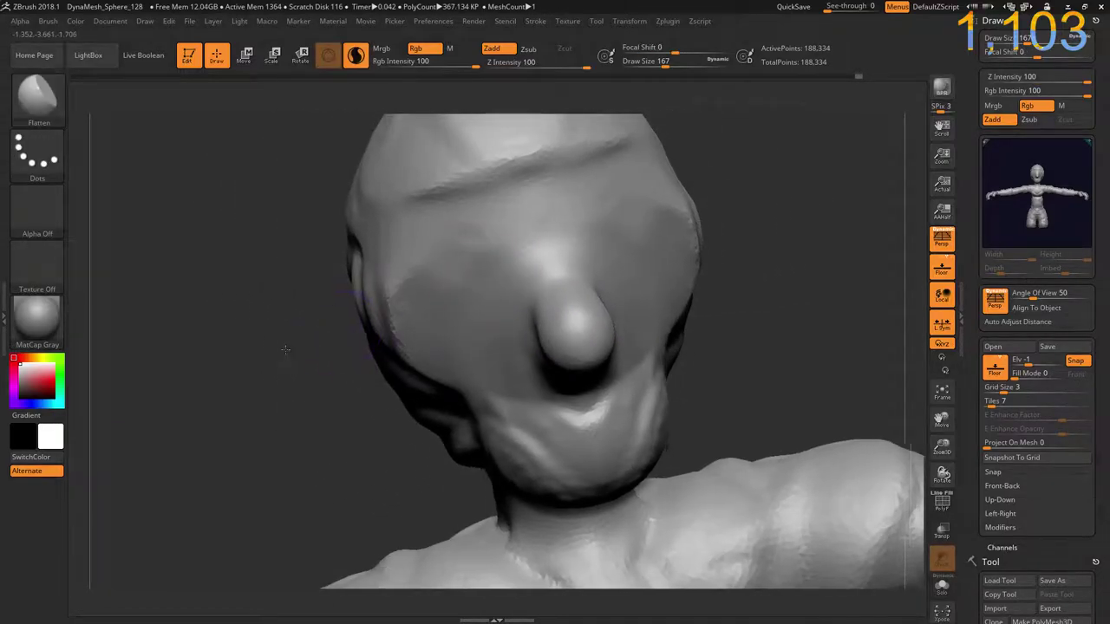
- Shape the left cheek, eye-socket area and forehead, then view the head in side profile
left_click_drag(525, 314, 483, 260)
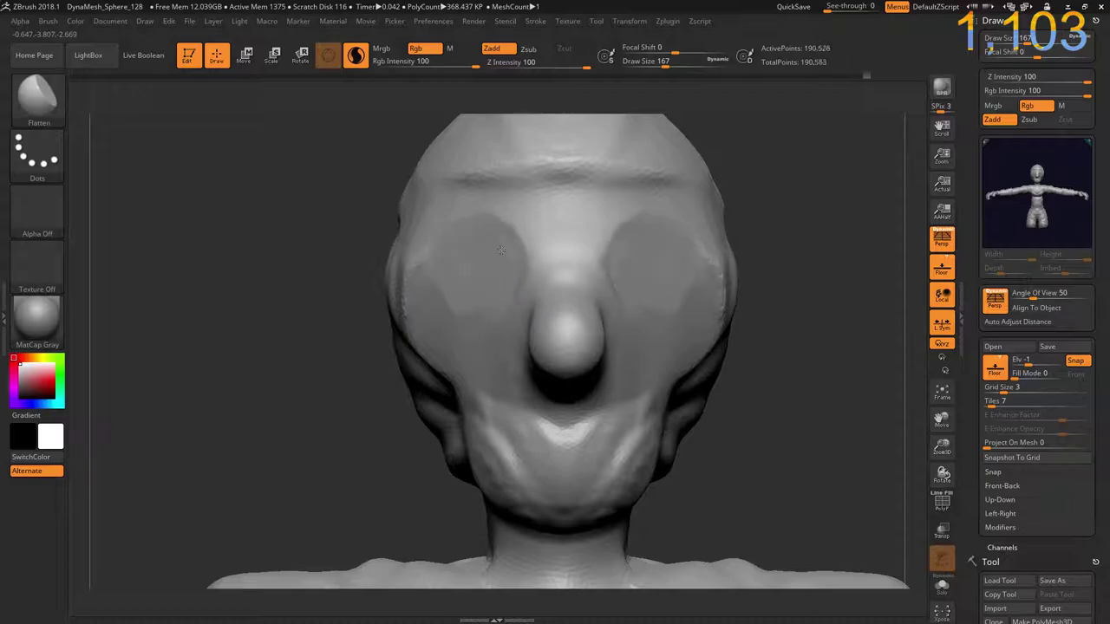
left_click_drag(478, 233, 523, 217)
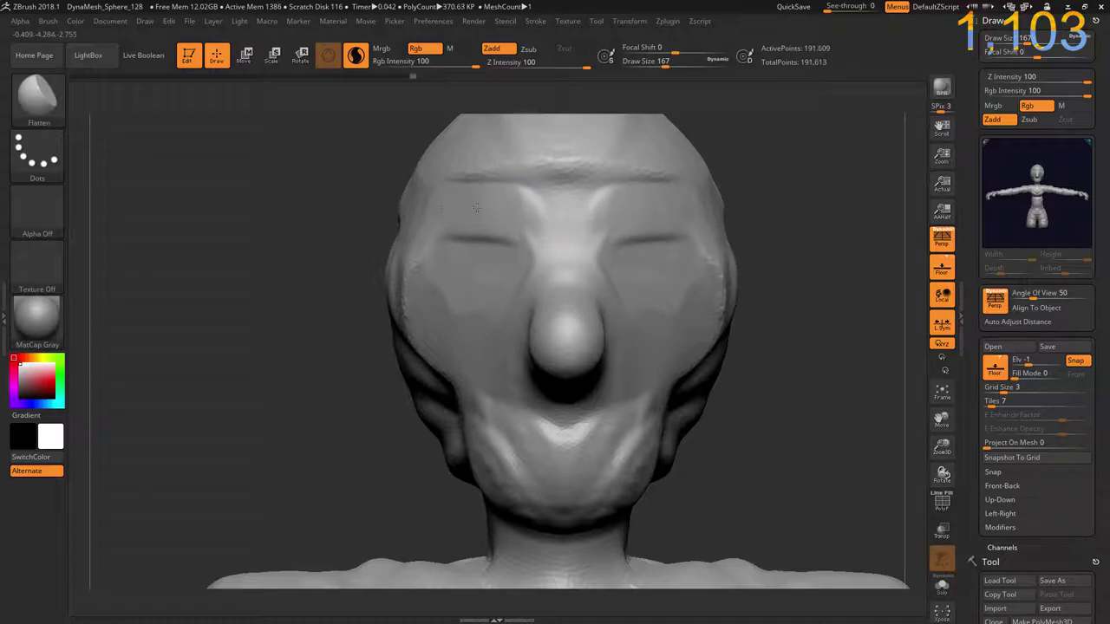
left_click_drag(529, 210, 607, 184)
left_click_drag(527, 179, 577, 186)
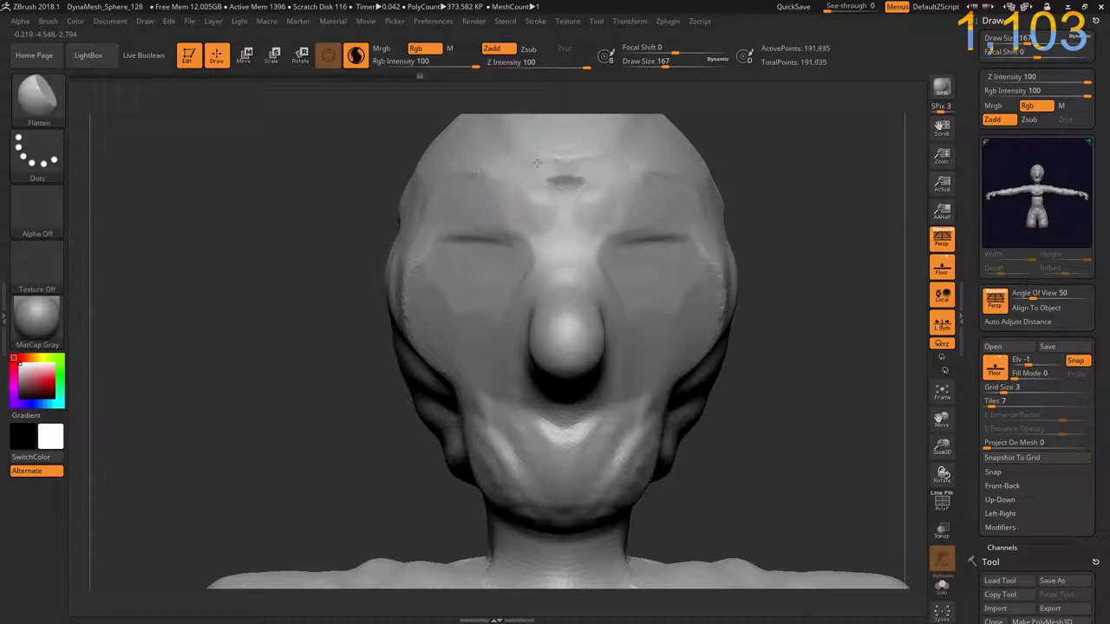
left_click_drag(529, 156, 579, 160)
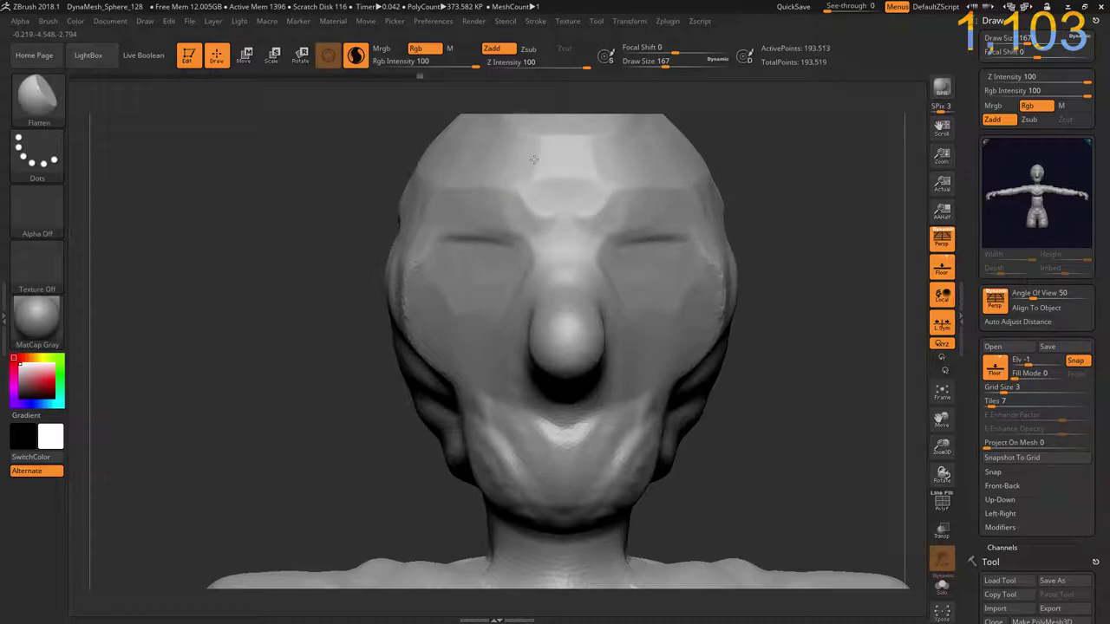
left_click_drag(349, 148, 344, 216)
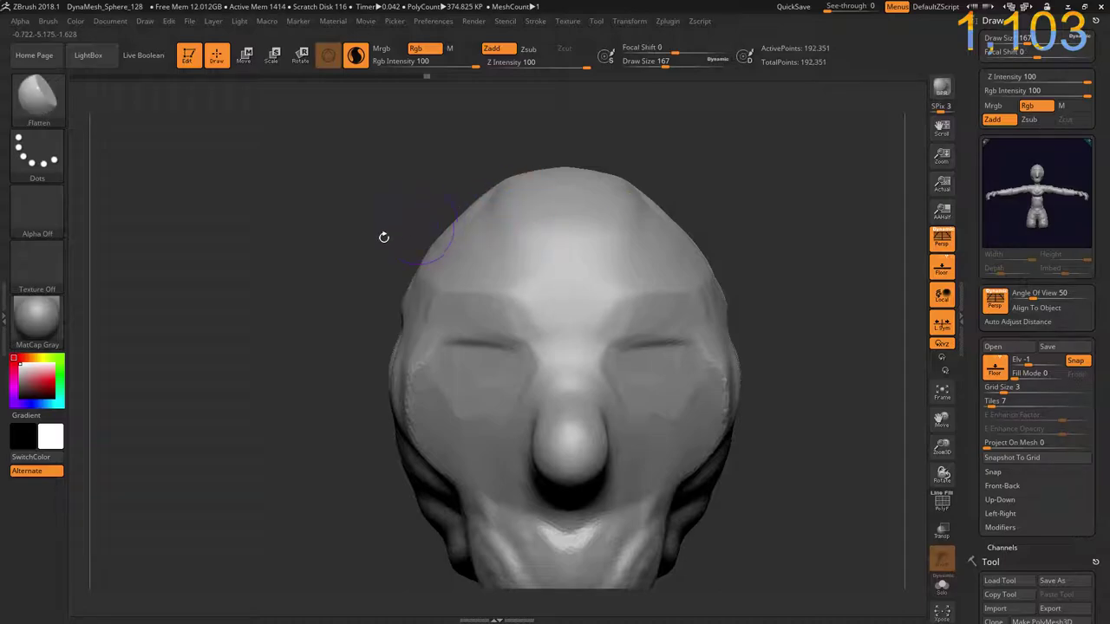
mouse_move(384, 235)
left_mouse_down()
mouse_move(364, 255)
mouse_move(442, 340)
left_mouse_up()
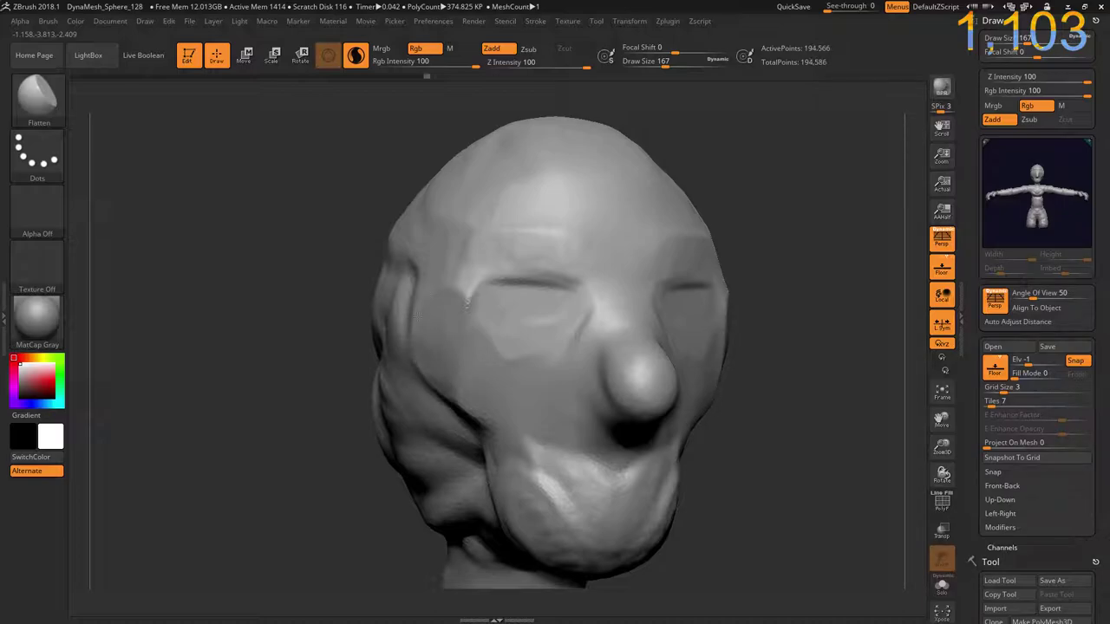
mouse_move(435, 316)
left_mouse_down()
mouse_move(366, 314)
mouse_move(382, 373)
mouse_move(391, 286)
mouse_move(382, 381)
mouse_move(377, 277)
mouse_move(388, 341)
left_mouse_up()
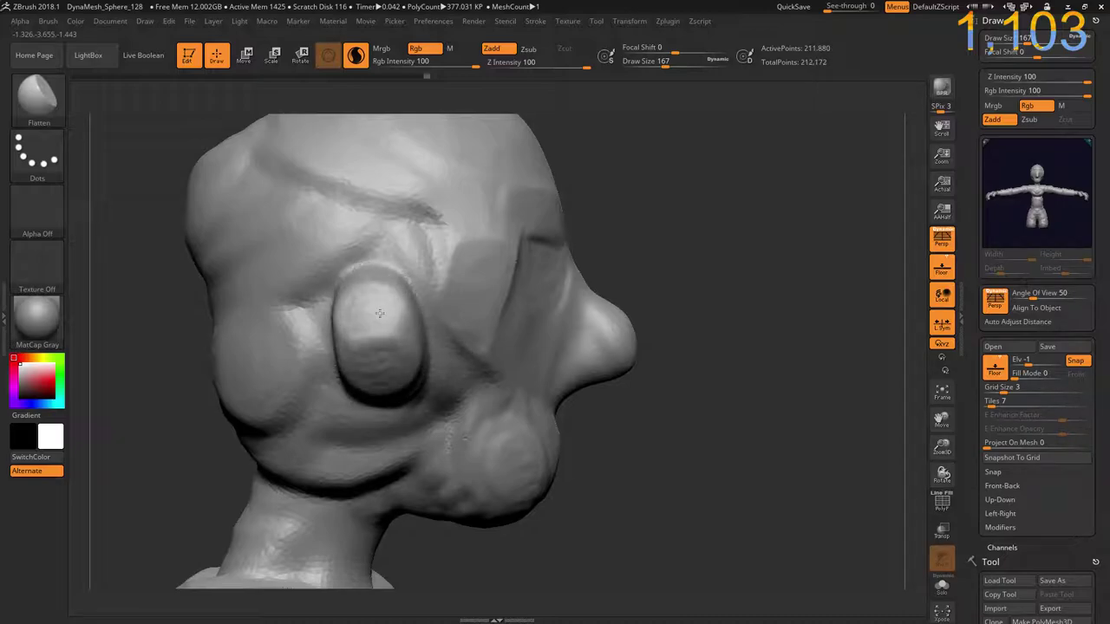
- Build up the oval ear bulges, add a ridge along each and smooth their surface
left_click_drag(365, 315, 375, 298)
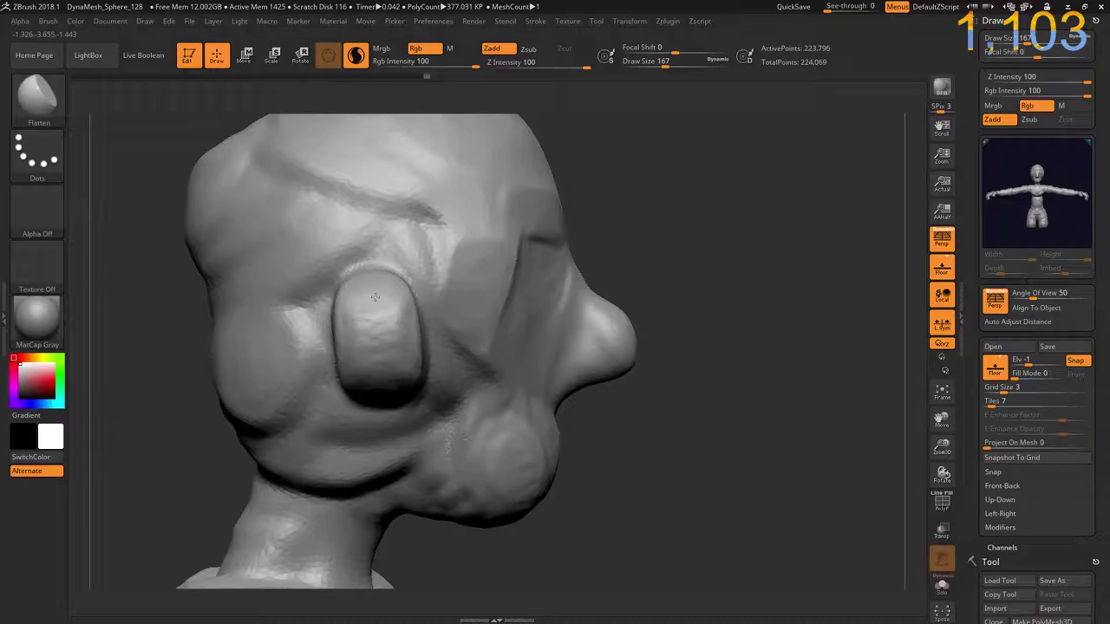
left_click_drag(392, 379, 375, 295)
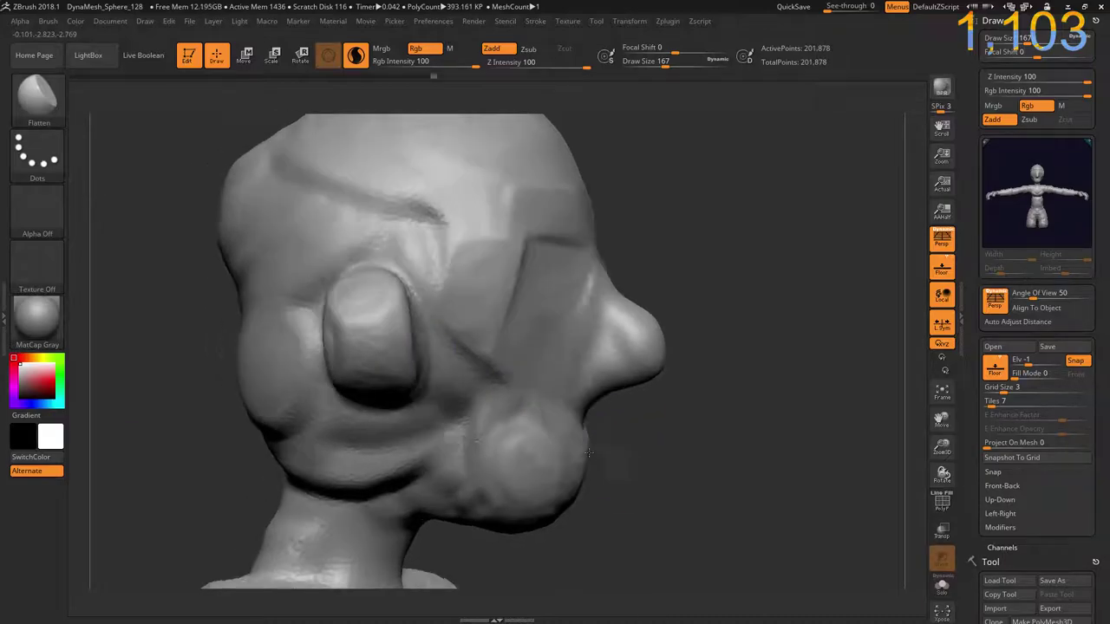
right_click_drag(451, 369, 397, 368)
left_click_drag(350, 307, 361, 353)
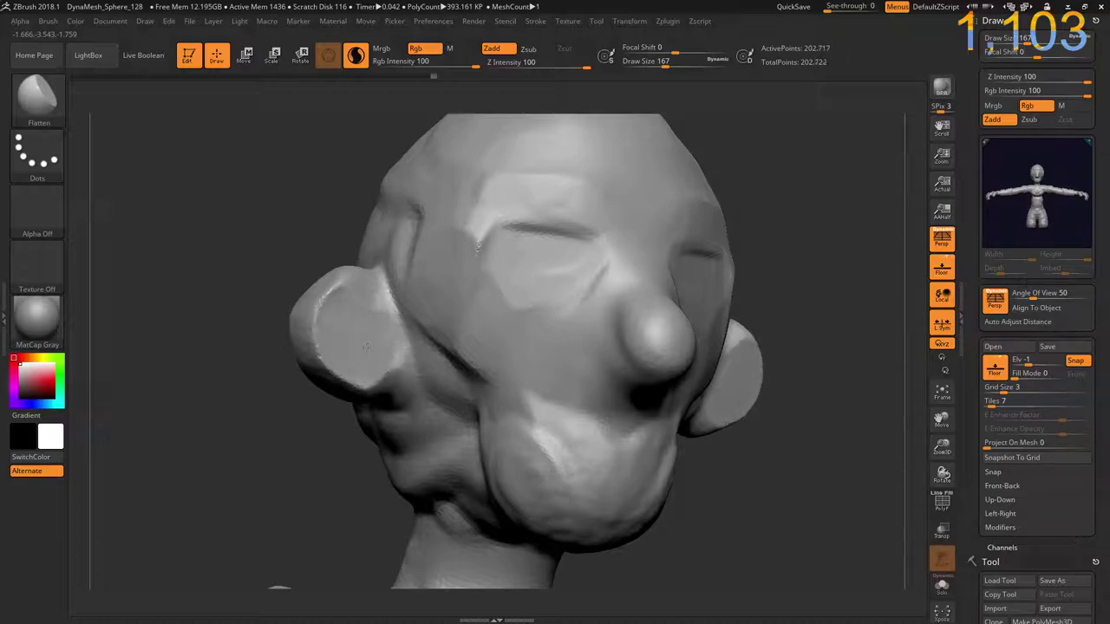
left_click_drag(360, 341, 355, 326, "shift")
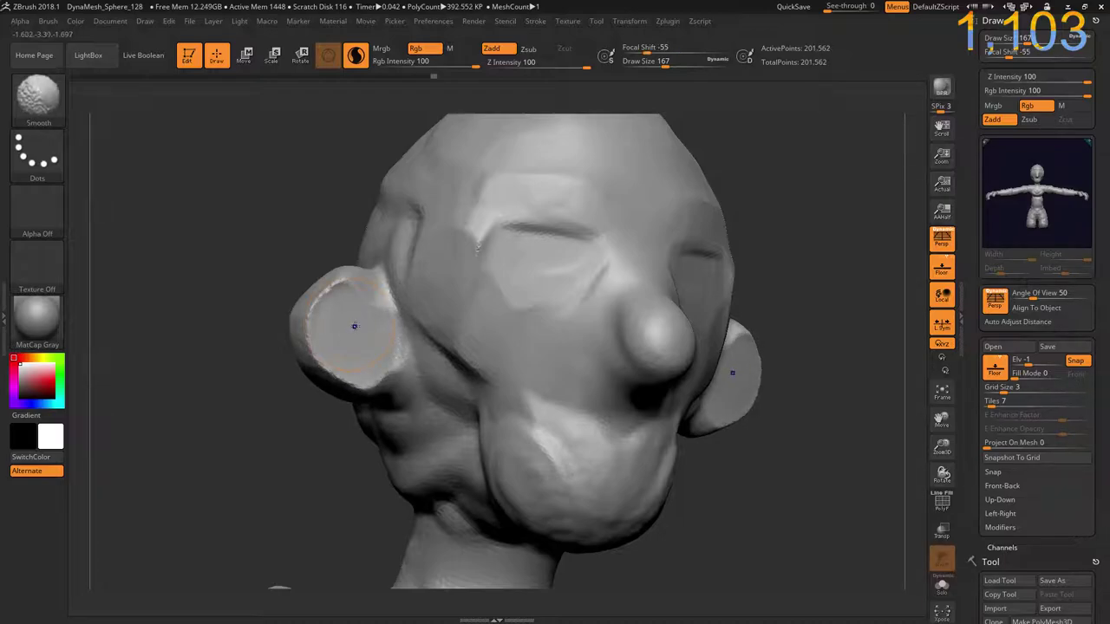
right_click_drag(285, 243, 257, 251)
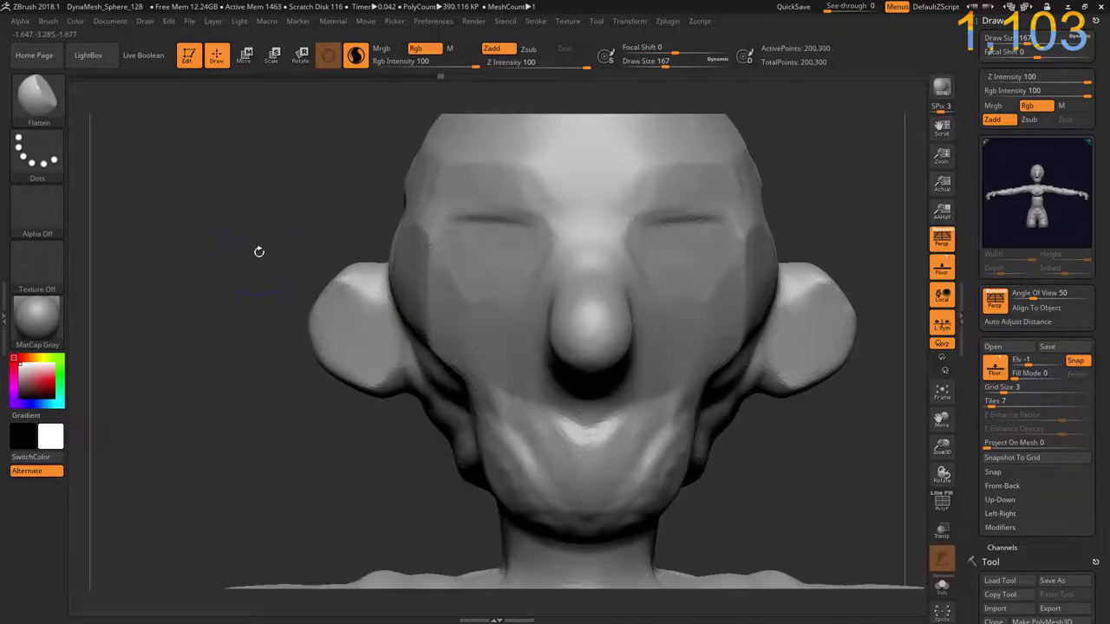
- Switch to the Move brush and pull the ear tops up and wider
key("b")
key("m")
key("v")
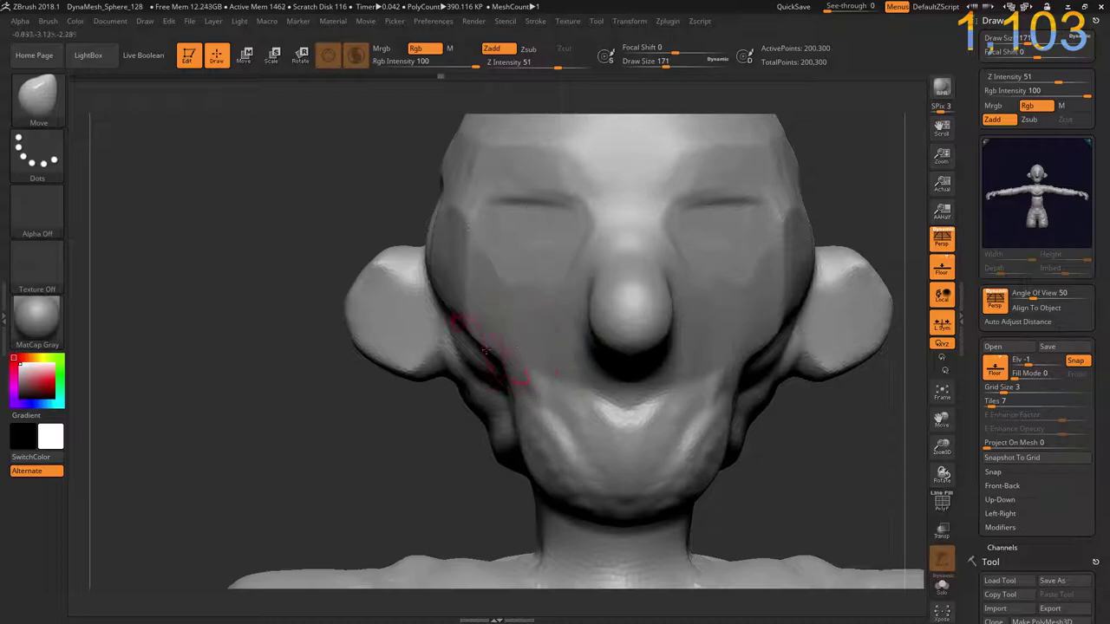
left_click_drag(406, 373, 447, 425)
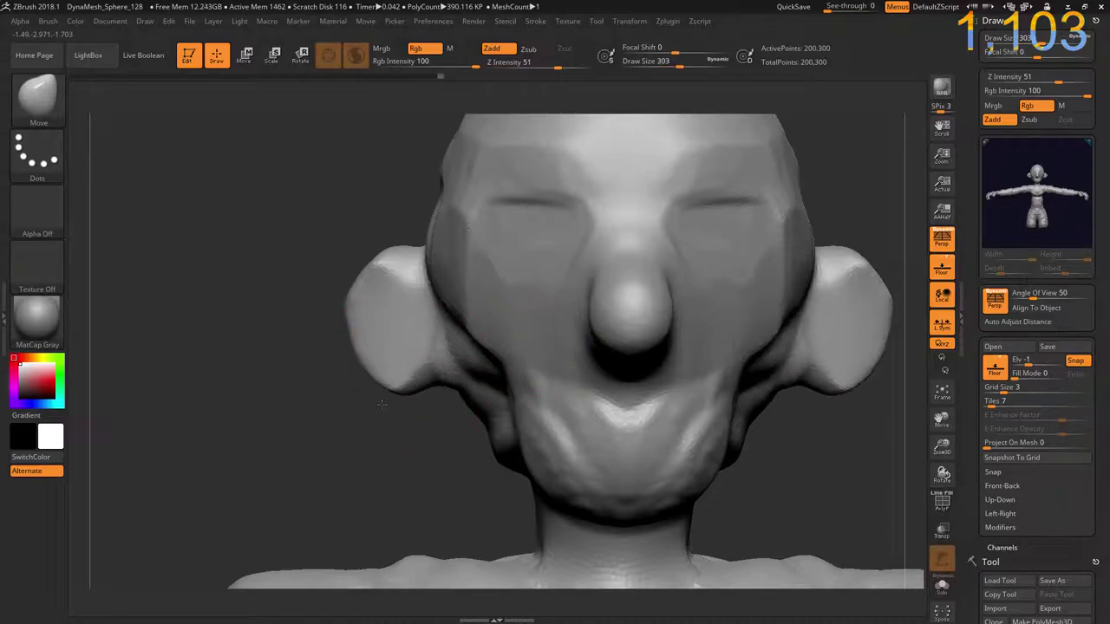
key("ctrl+z")
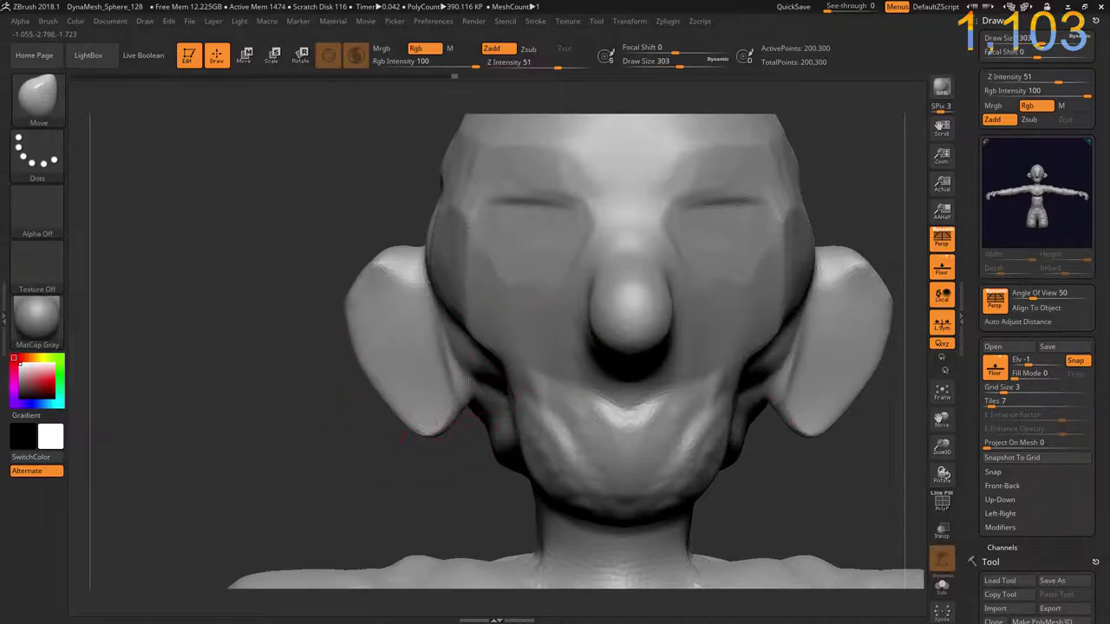
left_click_drag(346, 352, 365, 392)
key("ctrl+z")
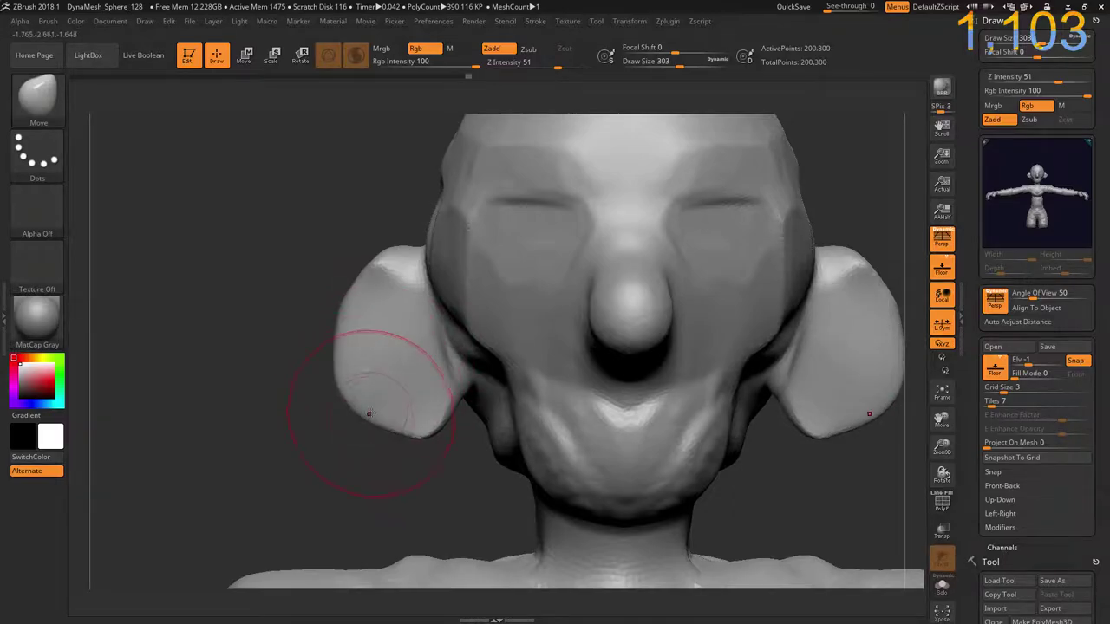
mouse_move(372, 289)
left_mouse_down()
mouse_move(340, 347)
mouse_move(347, 402)
mouse_move(346, 287)
mouse_move(365, 332)
left_mouse_up()
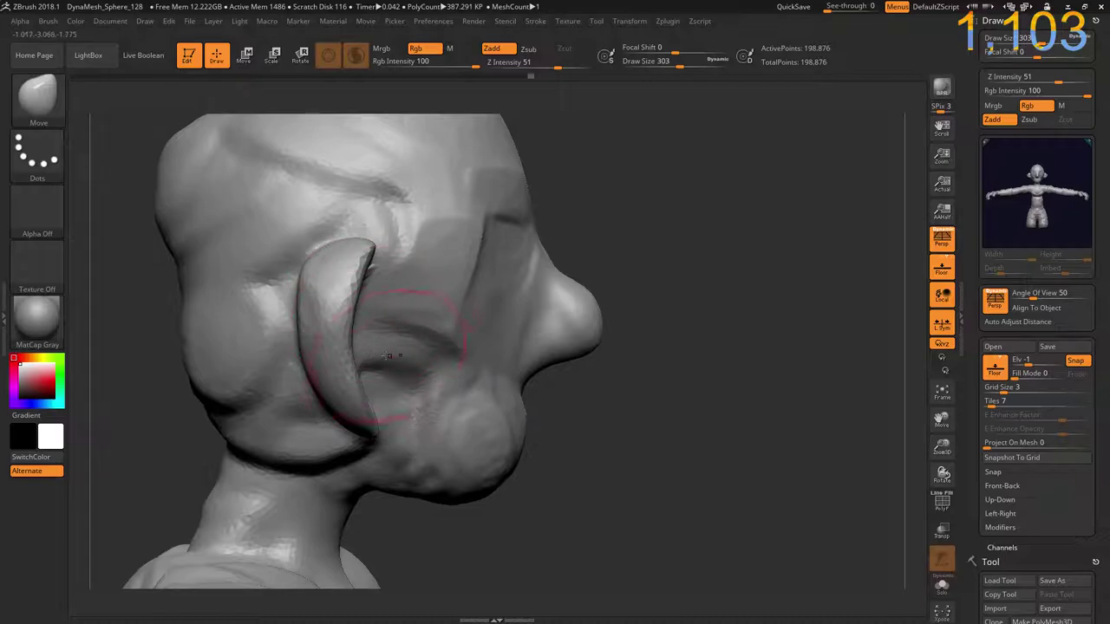
- Reshape the ears' inner edges, lower lobes and upper outer edges into large flared ears
left_click_drag(305, 351, 286, 335)
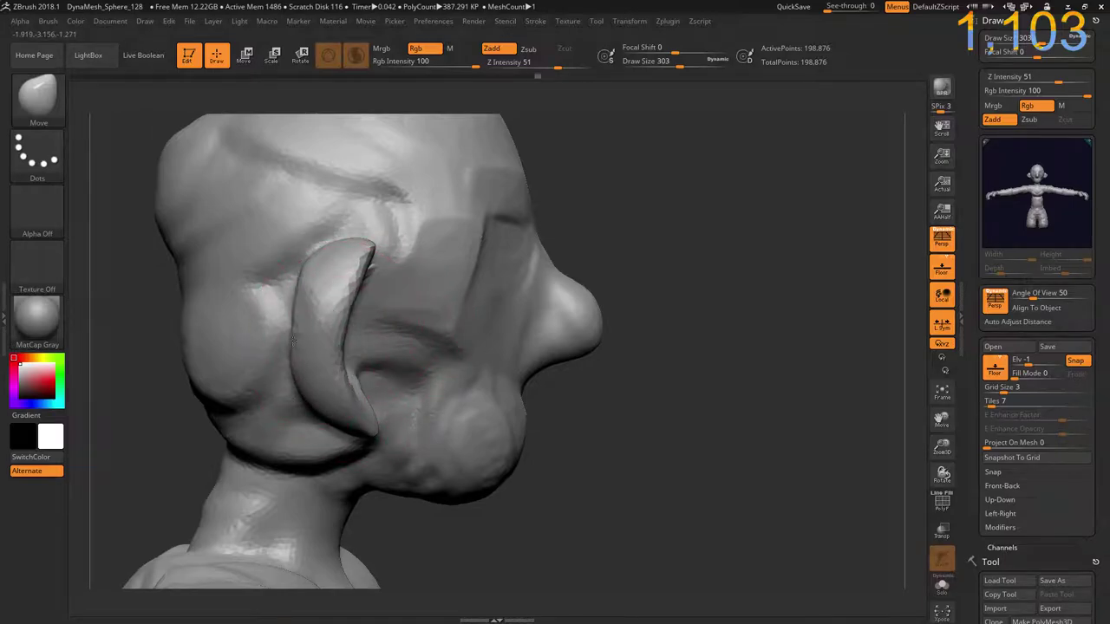
left_click_drag(607, 428, 393, 384)
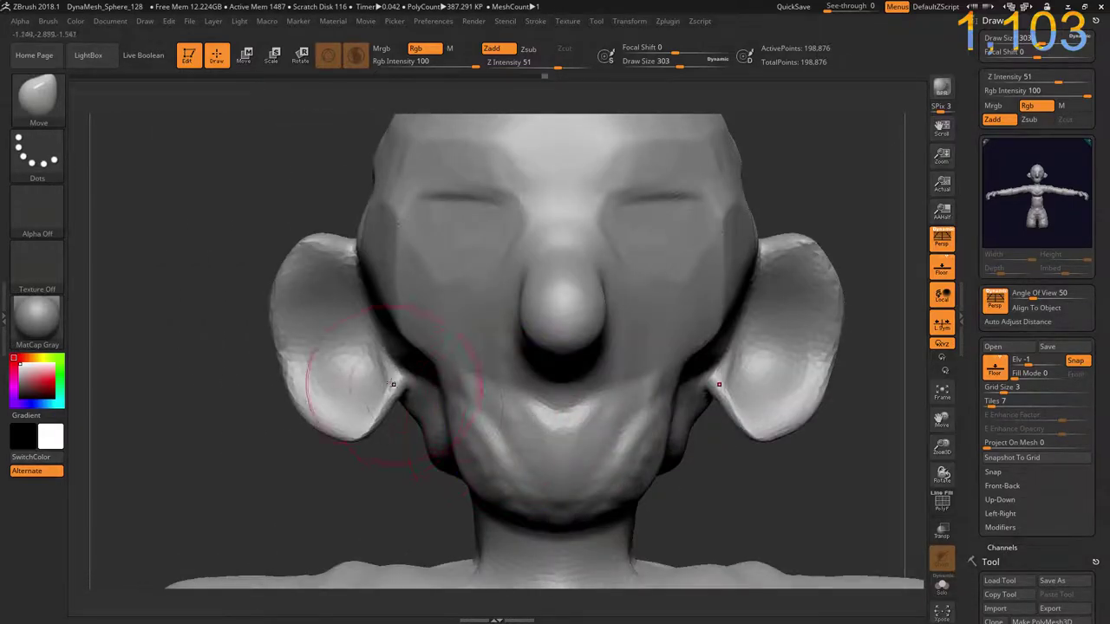
left_click_drag(320, 392, 304, 371)
mouse_move(343, 431)
left_mouse_down()
mouse_move(356, 416)
mouse_move(322, 359)
left_mouse_up()
mouse_move(268, 278)
left_mouse_down()
mouse_move(285, 288)
mouse_move(289, 347)
mouse_move(315, 414)
mouse_move(325, 390)
mouse_move(319, 408)
left_mouse_up()
left_click_drag(210, 440, 219, 384, "alt")
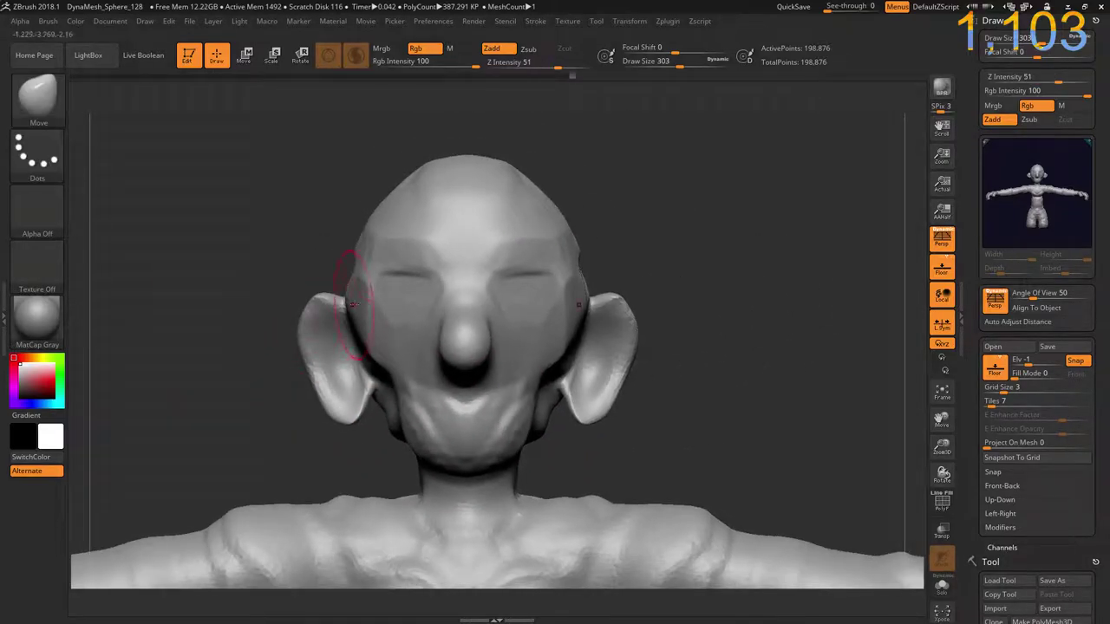
- Round out the top of the head
left_click_drag(466, 186, 472, 177)
mouse_move(226, 227)
left_mouse_down()
mouse_move(269, 215)
mouse_move(261, 221)
left_mouse_up()
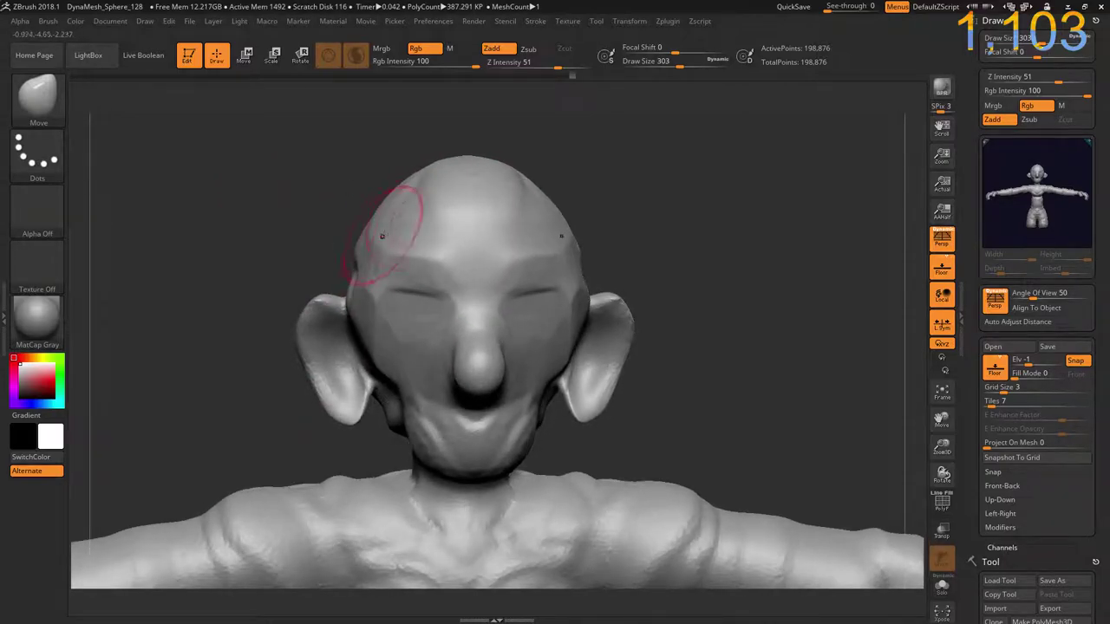
left_click_drag(605, 210, 590, 208)
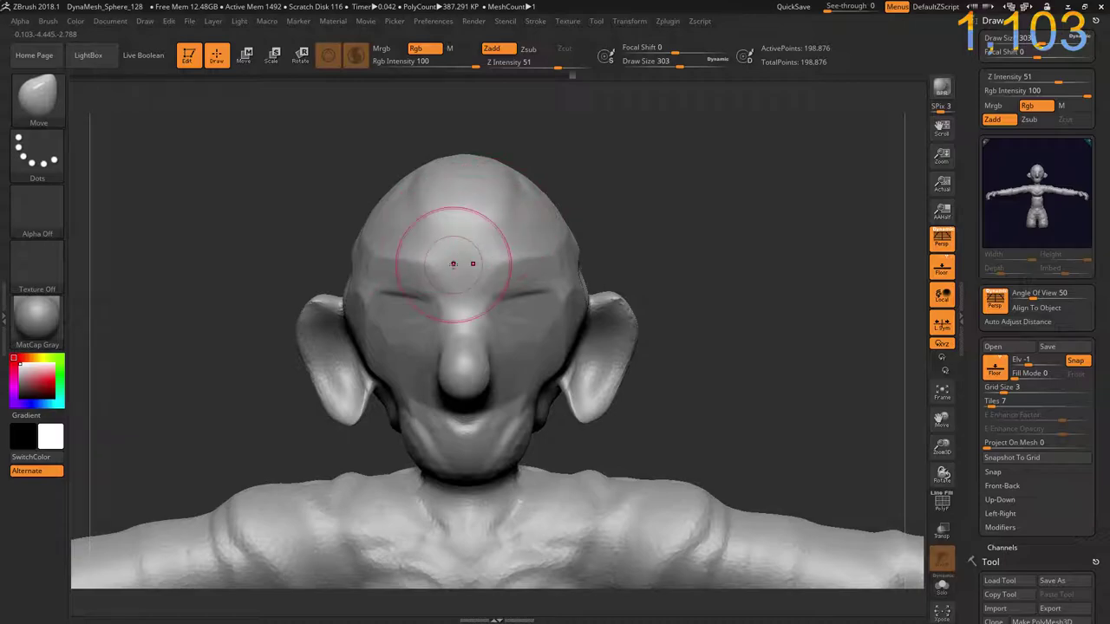
- Mask the head with the MaskPen, adjusting the mask around the nose, jaw and forehead
key("ctrl")
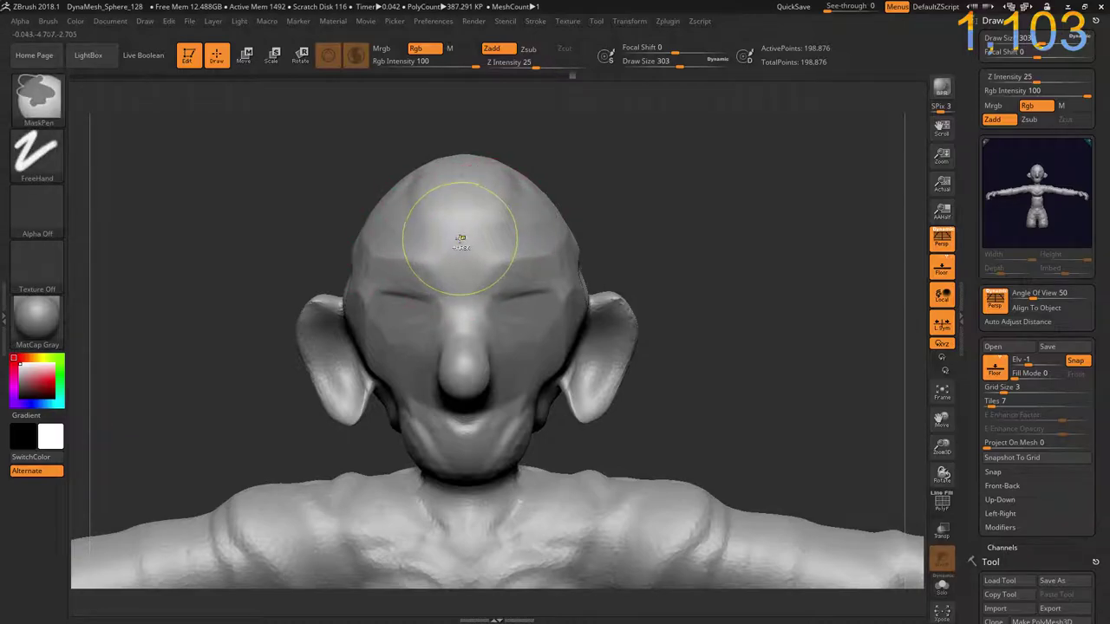
left_click(626, 186, "ctrl")
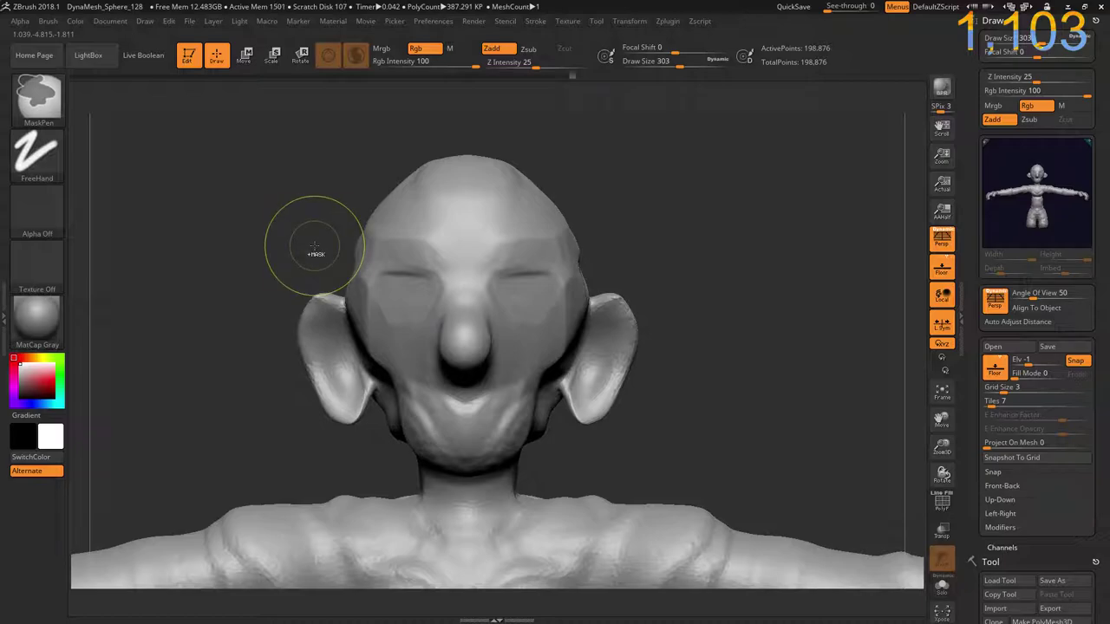
mouse_move(294, 143)
left_mouse_down("ctrl")
mouse_move(693, 255)
mouse_move(646, 409)
left_mouse_up("ctrl")
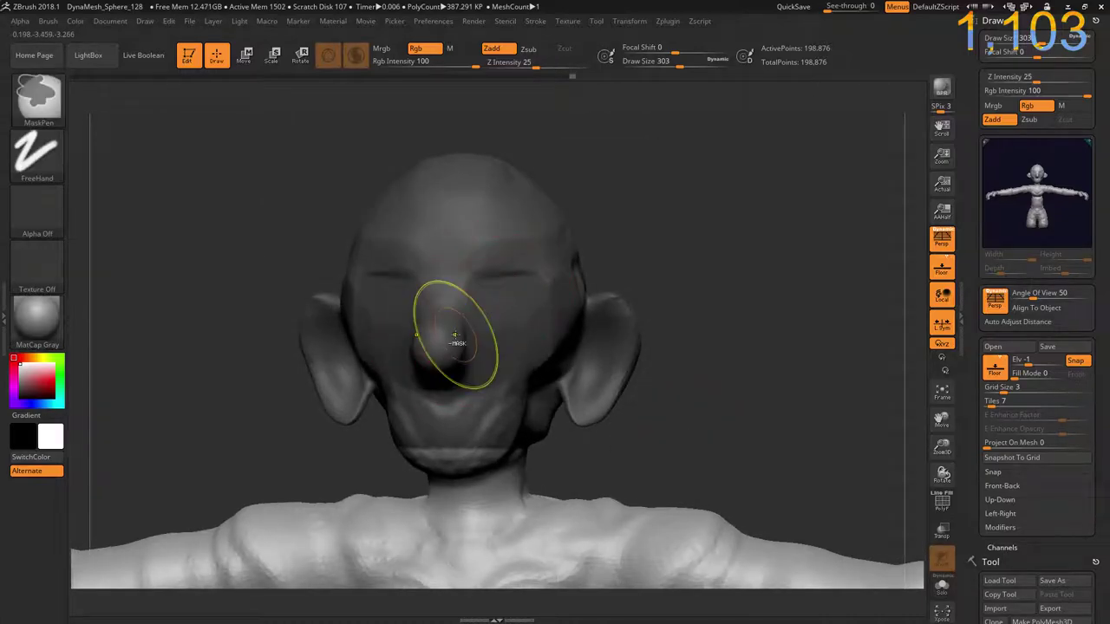
mouse_move(454, 368)
left_mouse_down("ctrl")
mouse_move(444, 349)
mouse_move(476, 272)
mouse_move(555, 313)
mouse_move(554, 277)
mouse_move(533, 364)
mouse_move(463, 402)
left_mouse_up("ctrl")
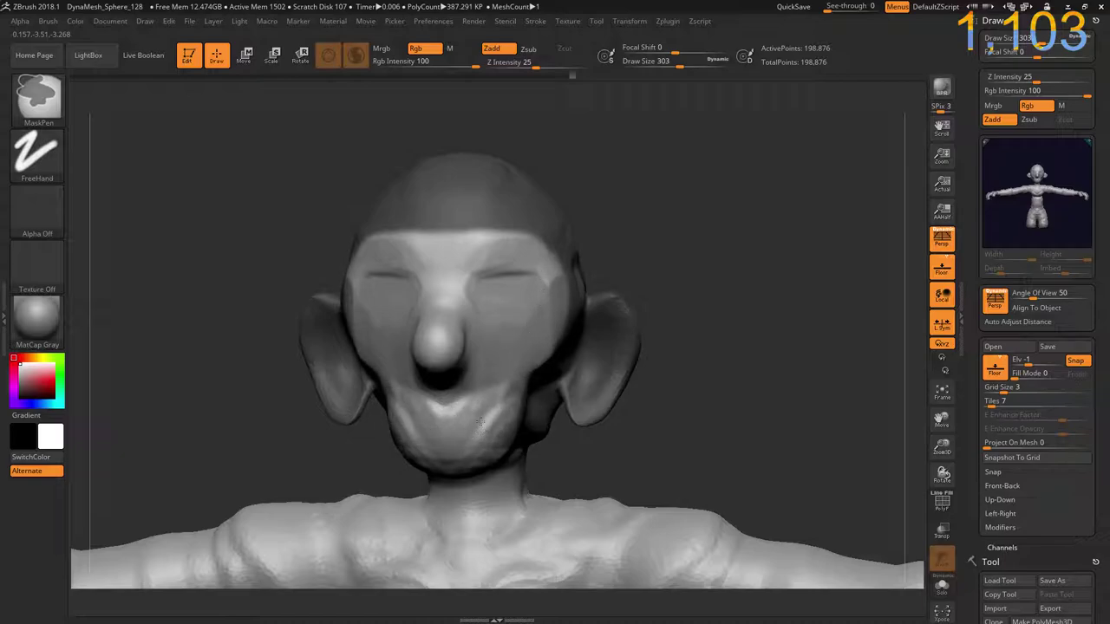
left_click_drag(694, 390, 265, 278)
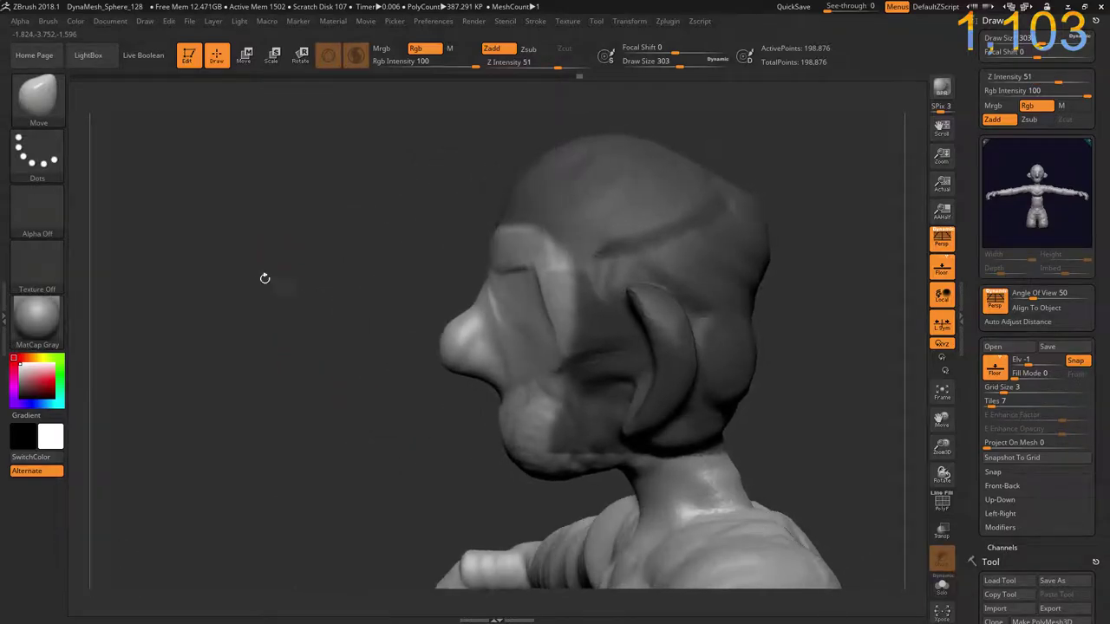
left_click_drag(571, 313, 606, 378, "ctrl")
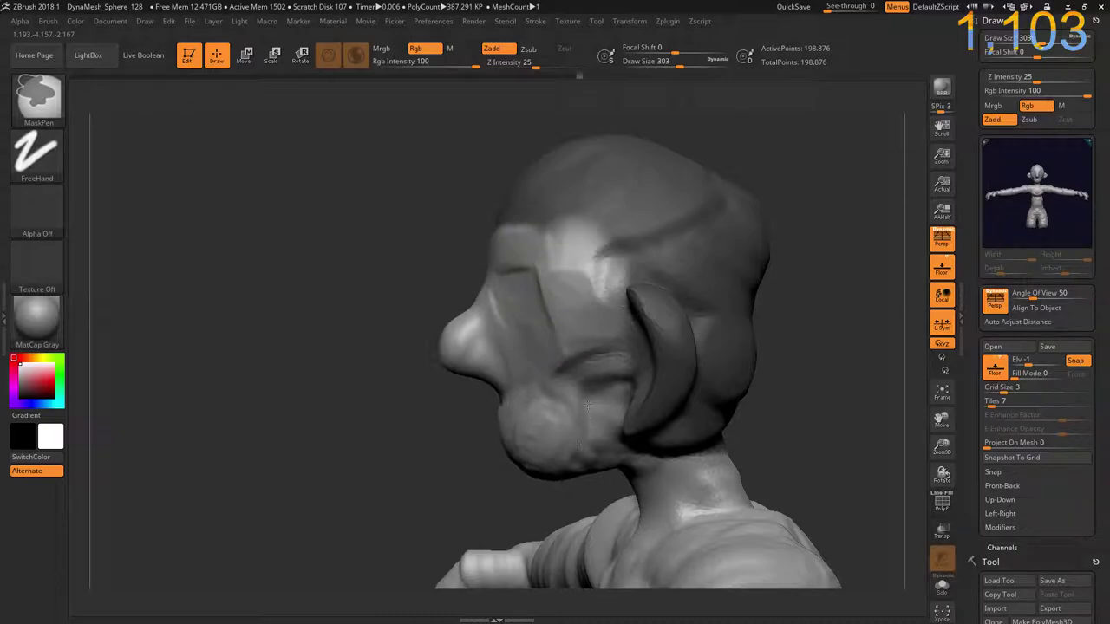
left_click_drag(564, 280, 555, 221, "ctrl")
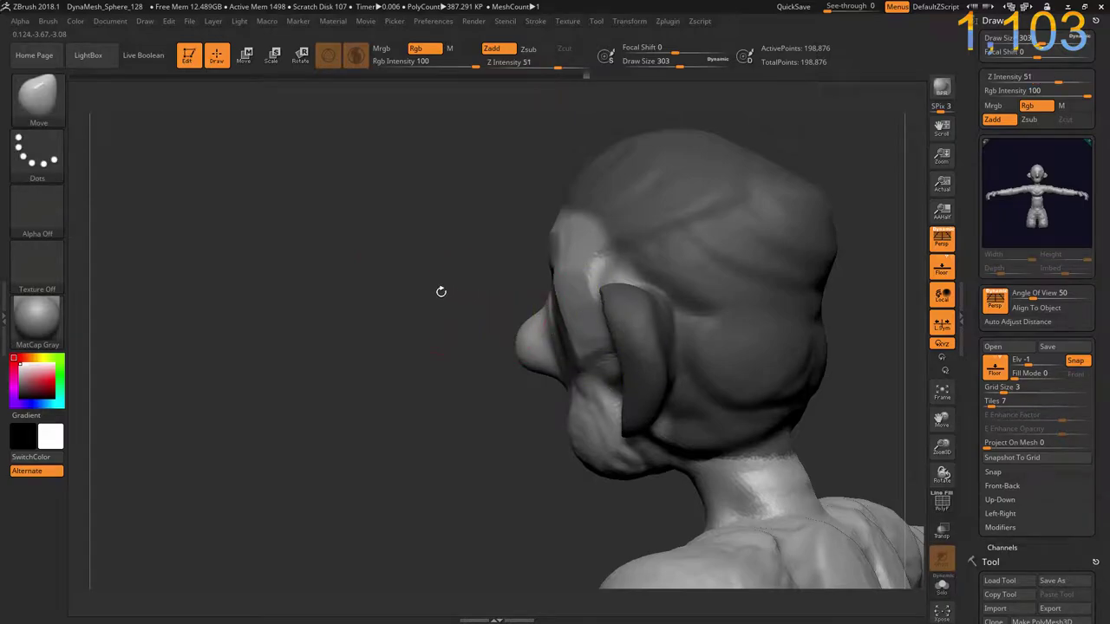
- Clear the mask from the ears, neck and the rest of the model, checking the head's side
left_click_drag(441, 289, 416, 317)
mouse_move(548, 351)
left_mouse_down("ctrl+alt")
mouse_move(598, 390)
mouse_move(570, 446)
left_mouse_up("ctrl+alt")
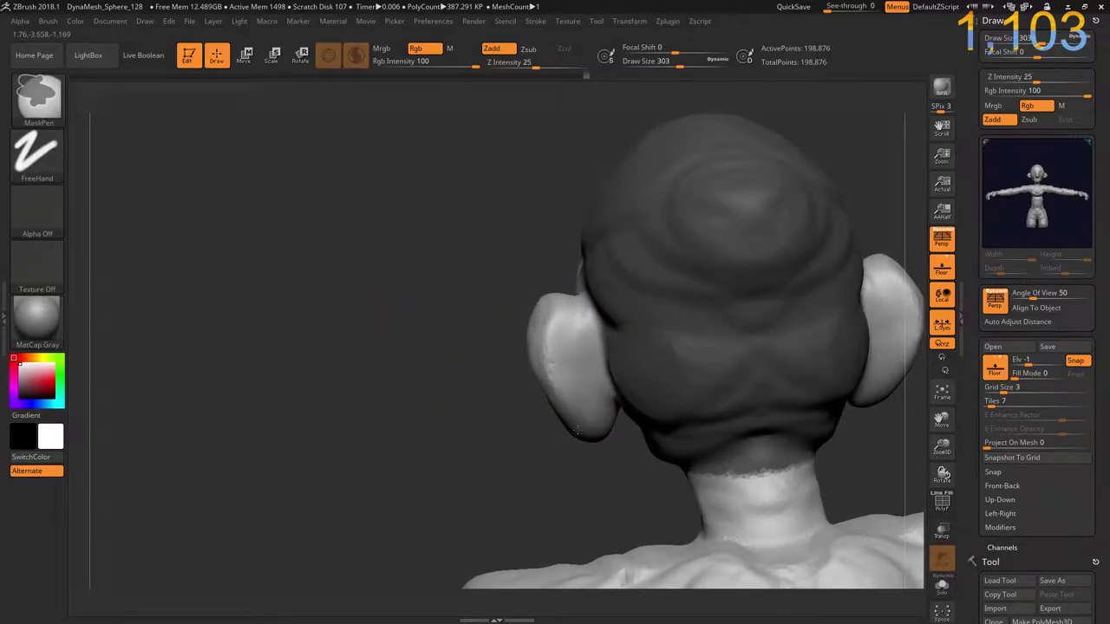
left_click_drag(720, 460, 738, 488, "ctrl+alt")
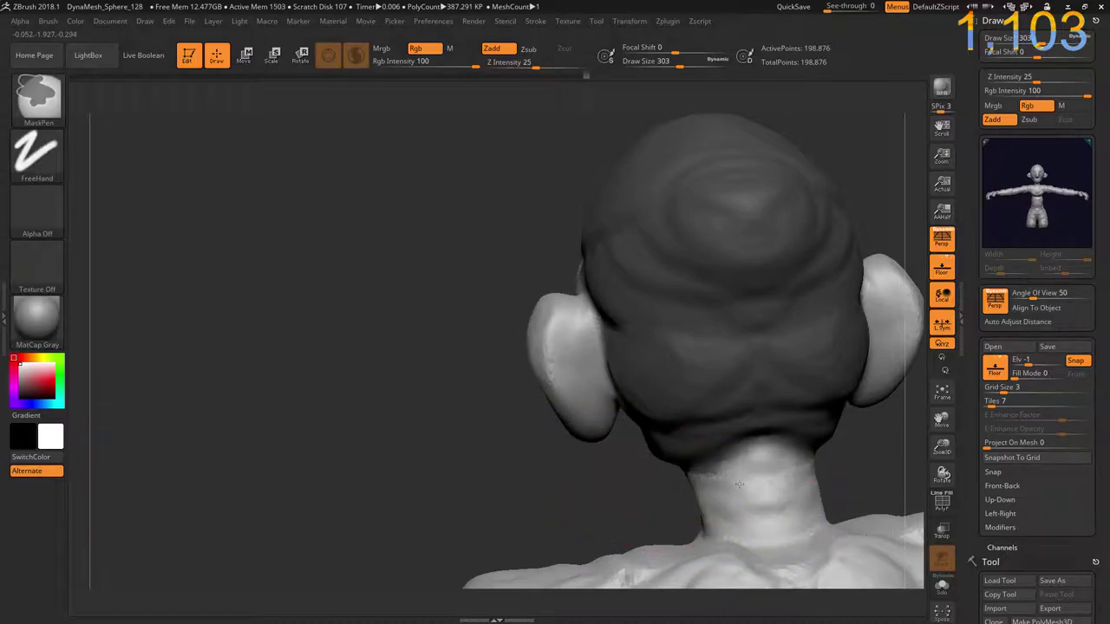
left_click_drag(459, 446, 516, 433)
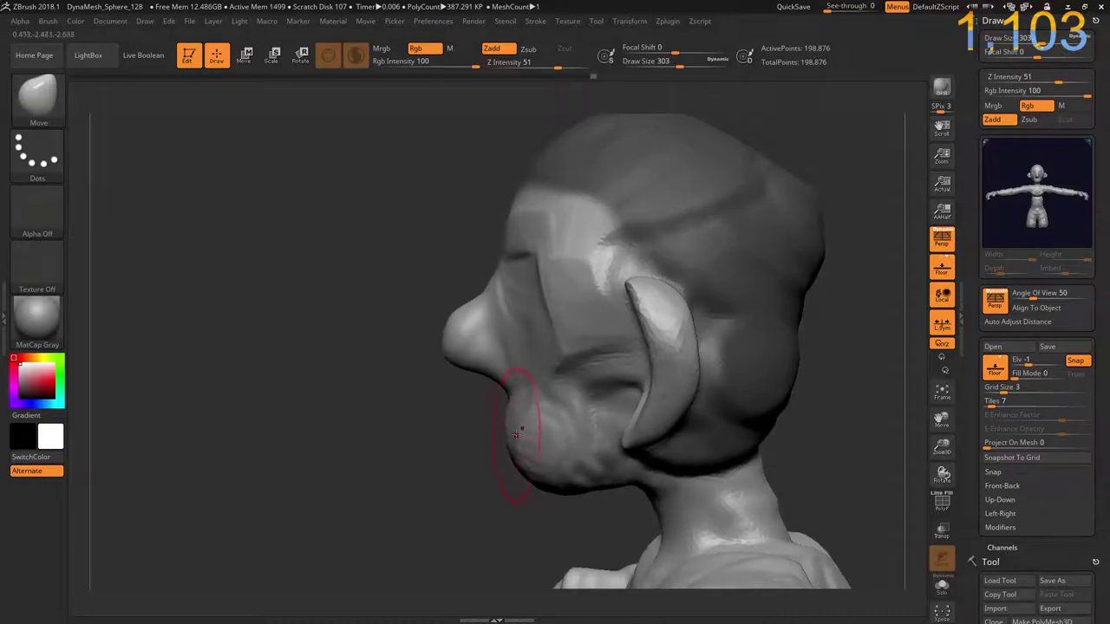
left_click_drag(713, 374, 651, 394)
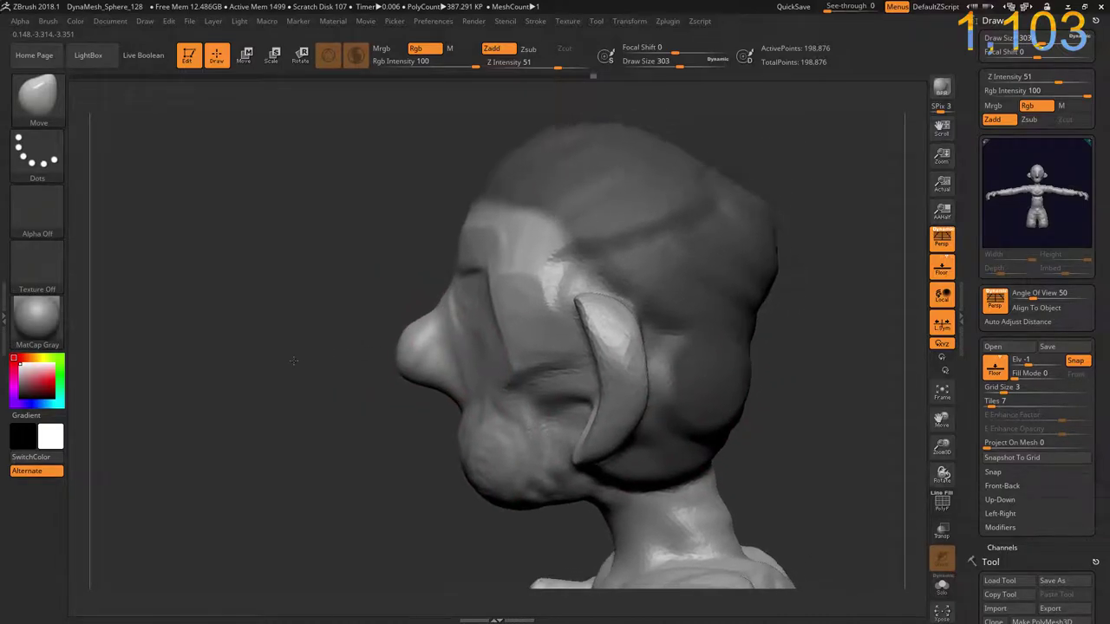
key("ctrl")
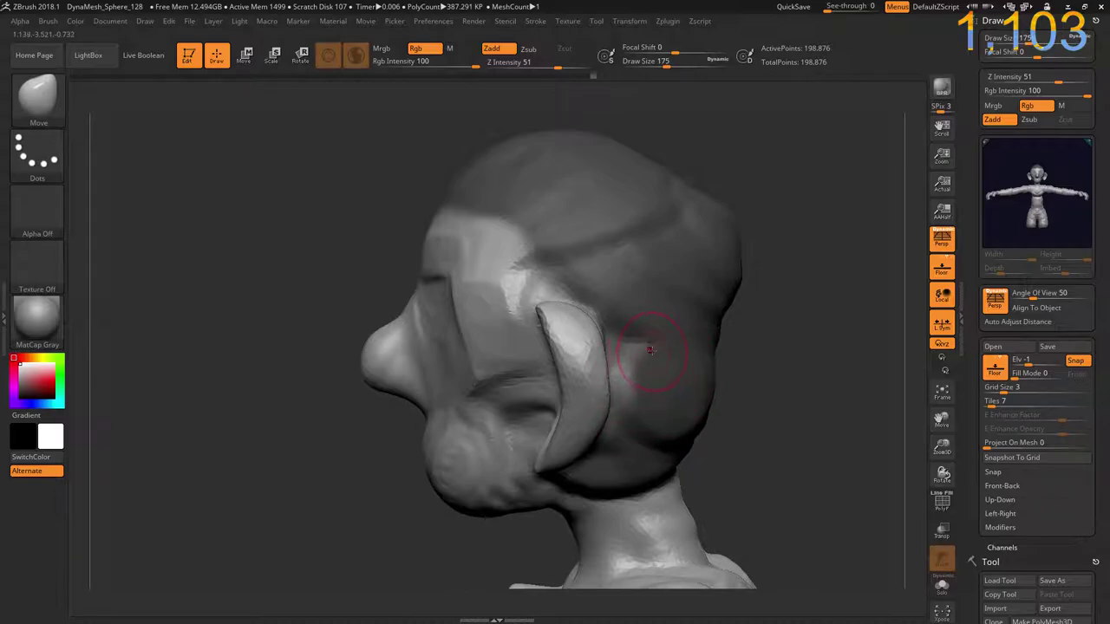
key("ctrl")
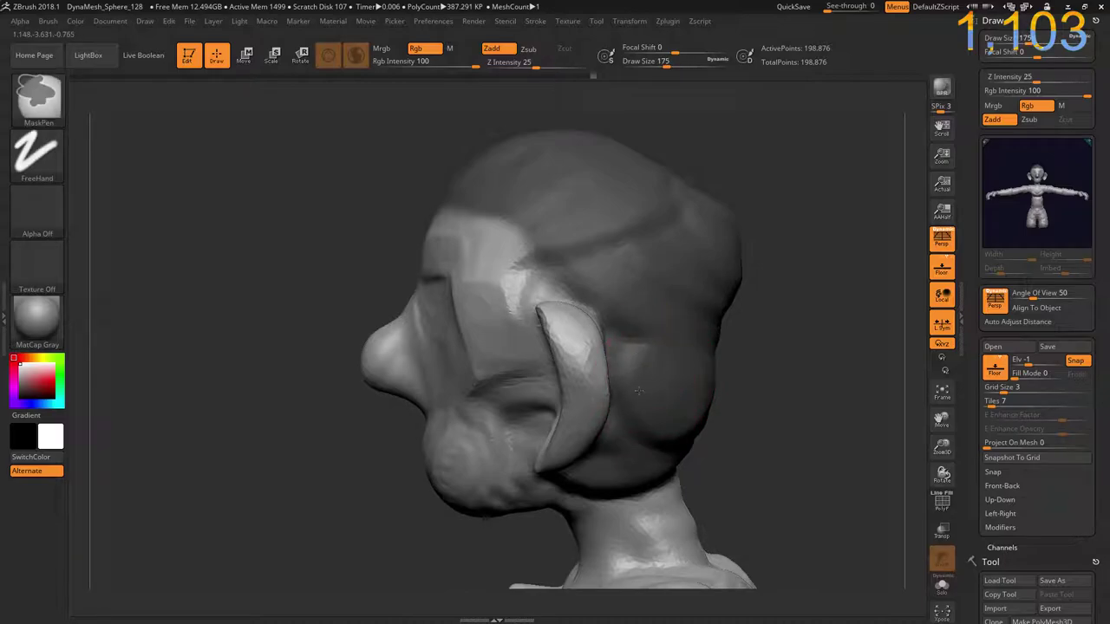
left_click_drag(784, 322, 607, 460, "ctrl")
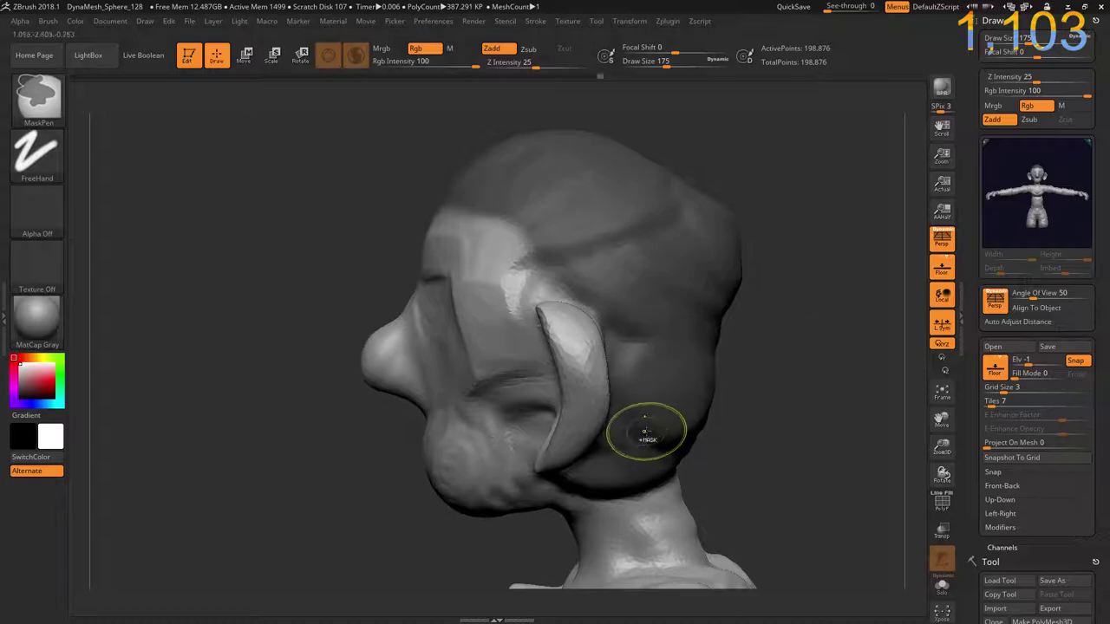
left_click_drag(763, 347, 908, 157)
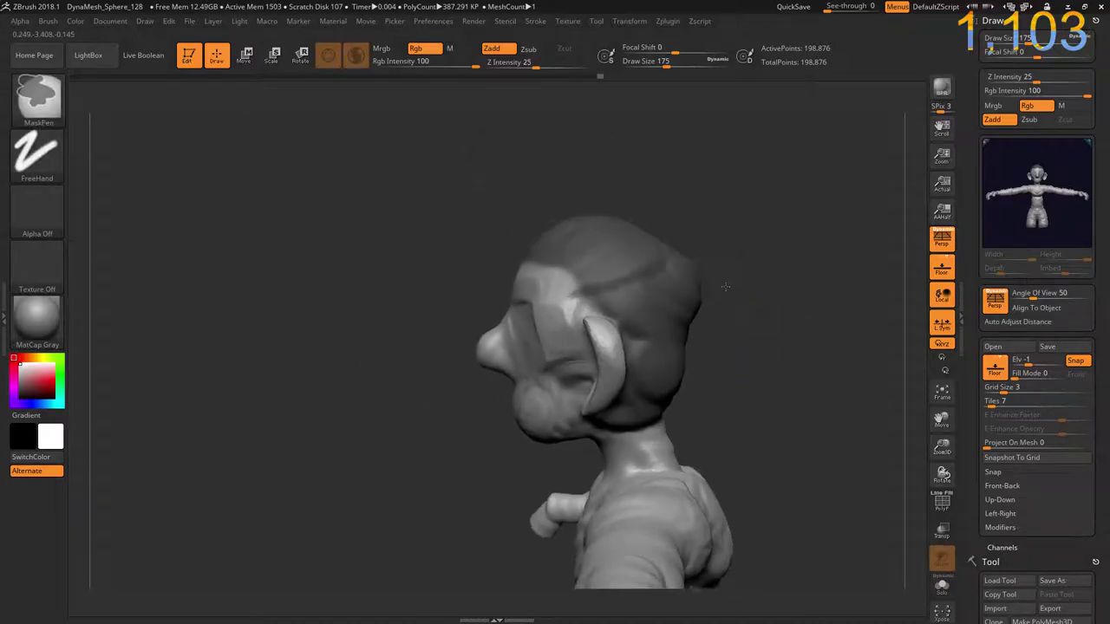
- QuickSave the project and turn on a FiberMesh hair preview over the head
left_click(793, 7)
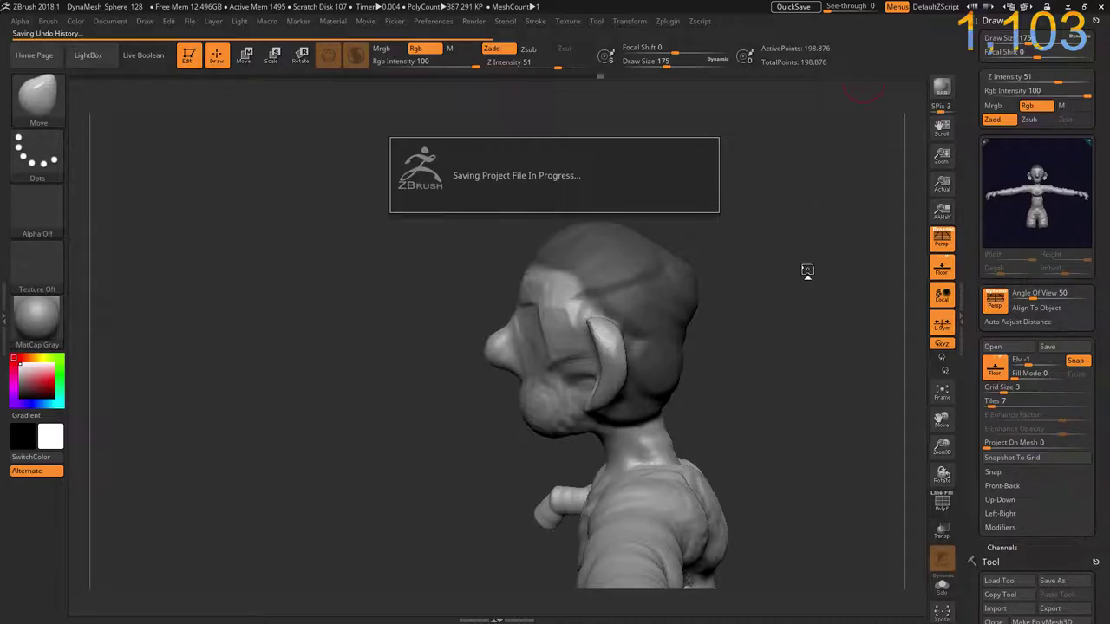
scroll(966, 468, "down", 5)
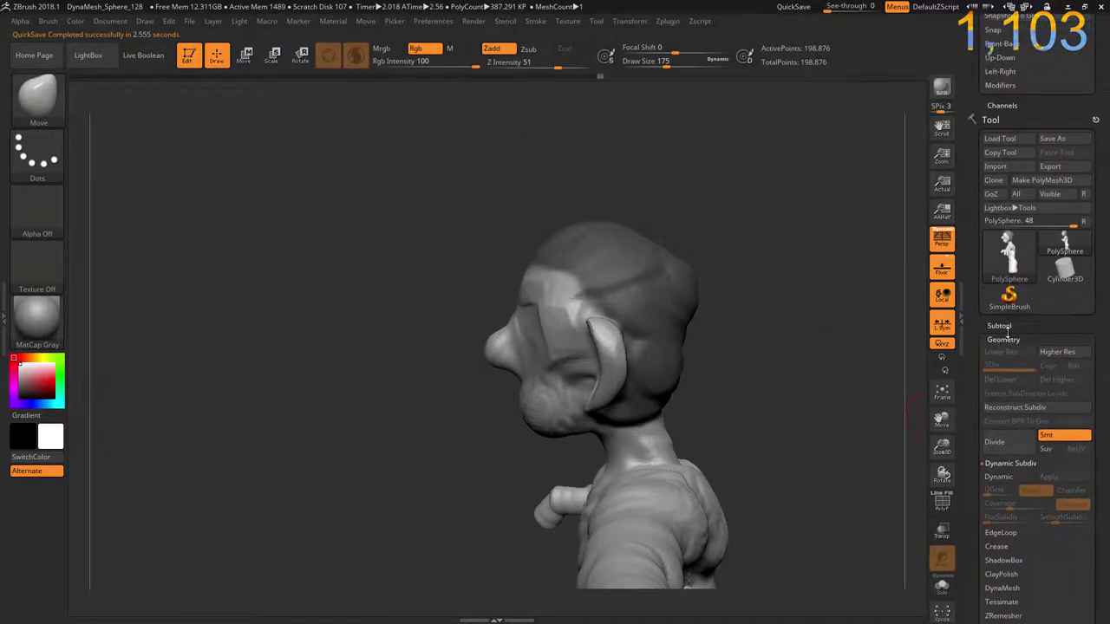
left_click(1006, 340)
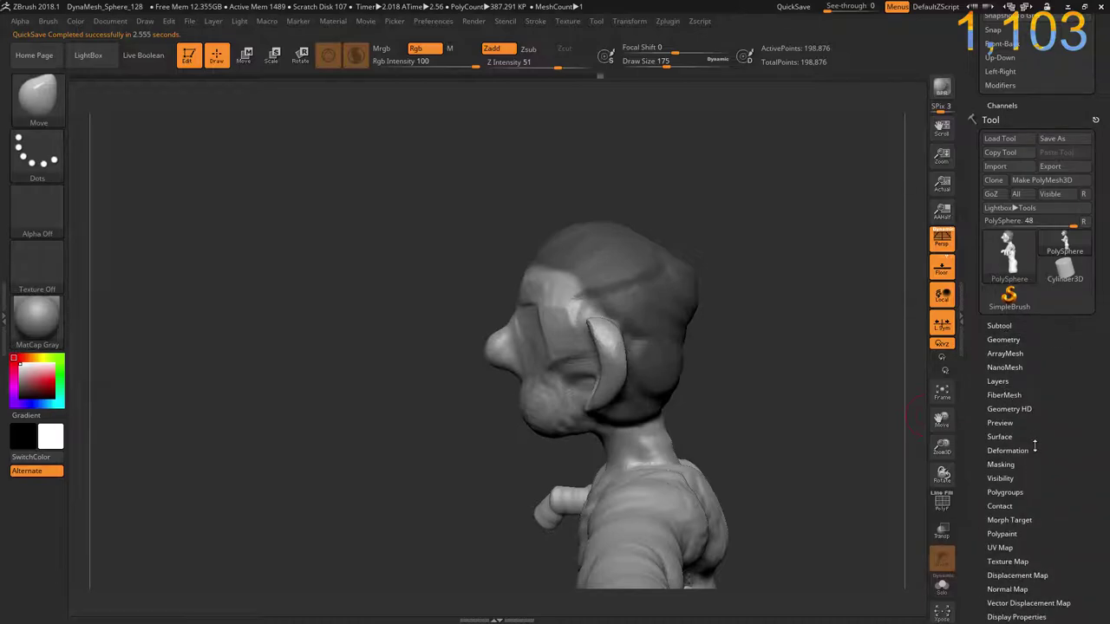
left_click(1004, 396)
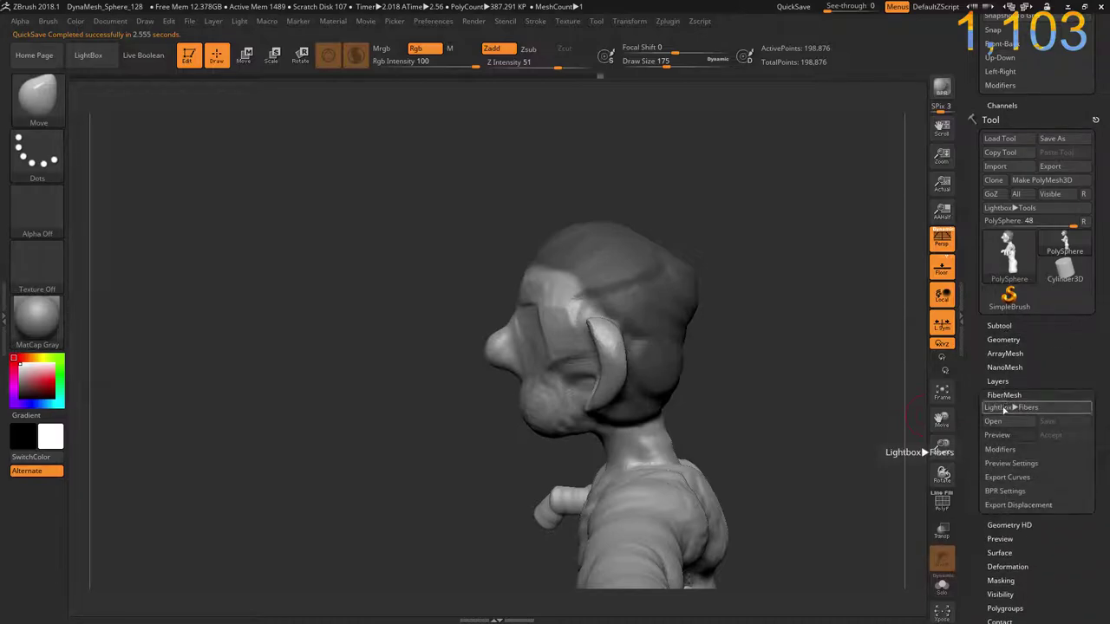
left_click(1000, 435)
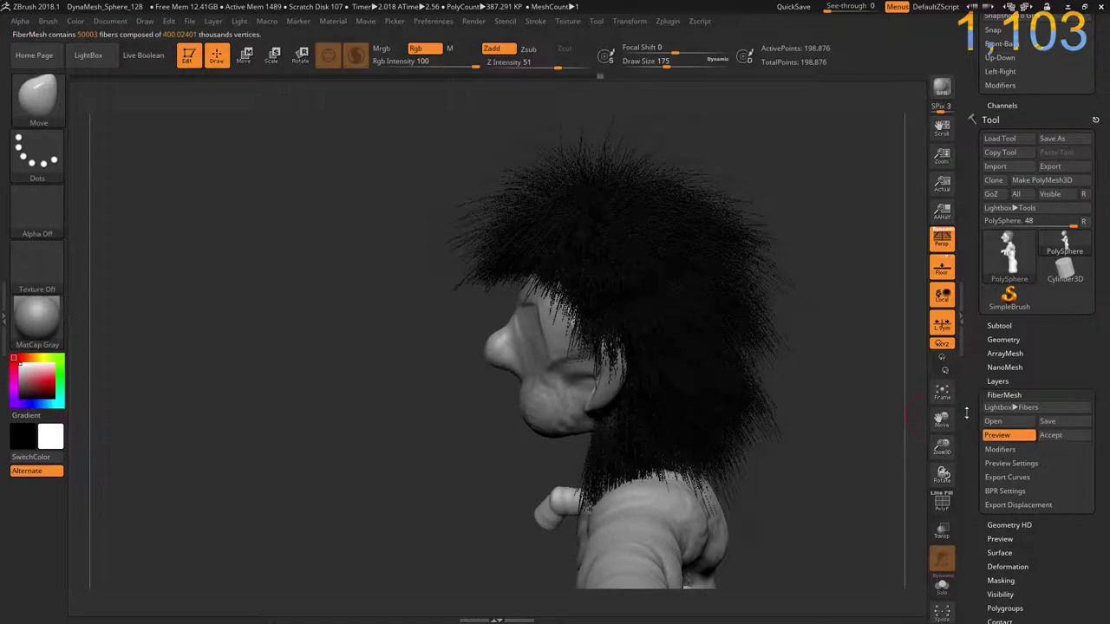
left_click_drag(822, 397, 919, 417, "shift")
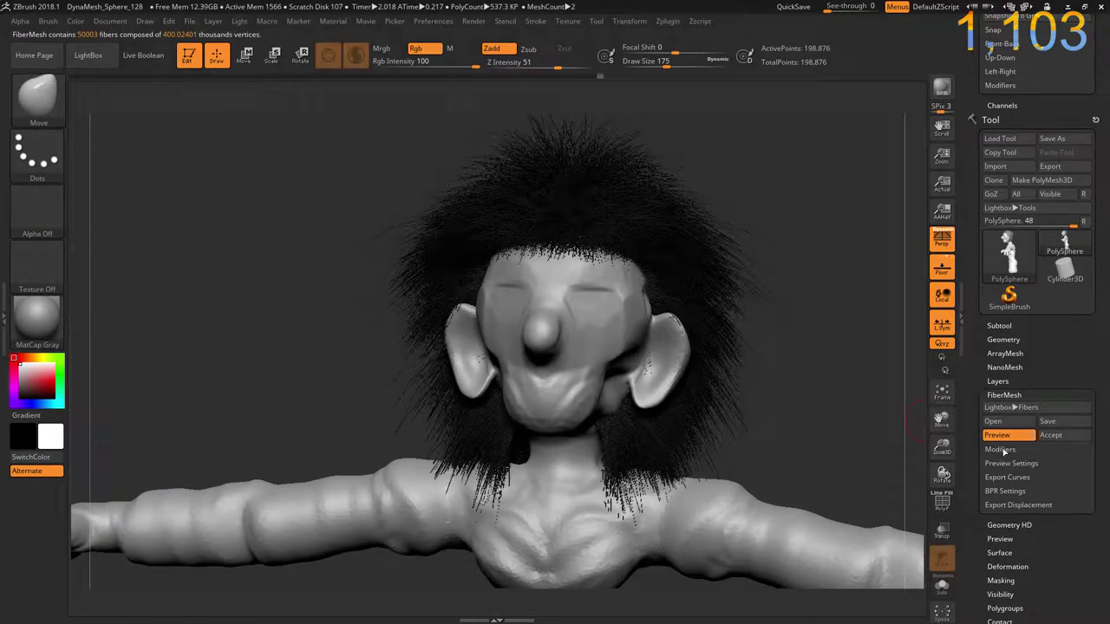
- Lower Coverage to 0.29144 and raise ScaleTip to 3.50777 in FiberMesh Modifiers
left_click(1002, 451)
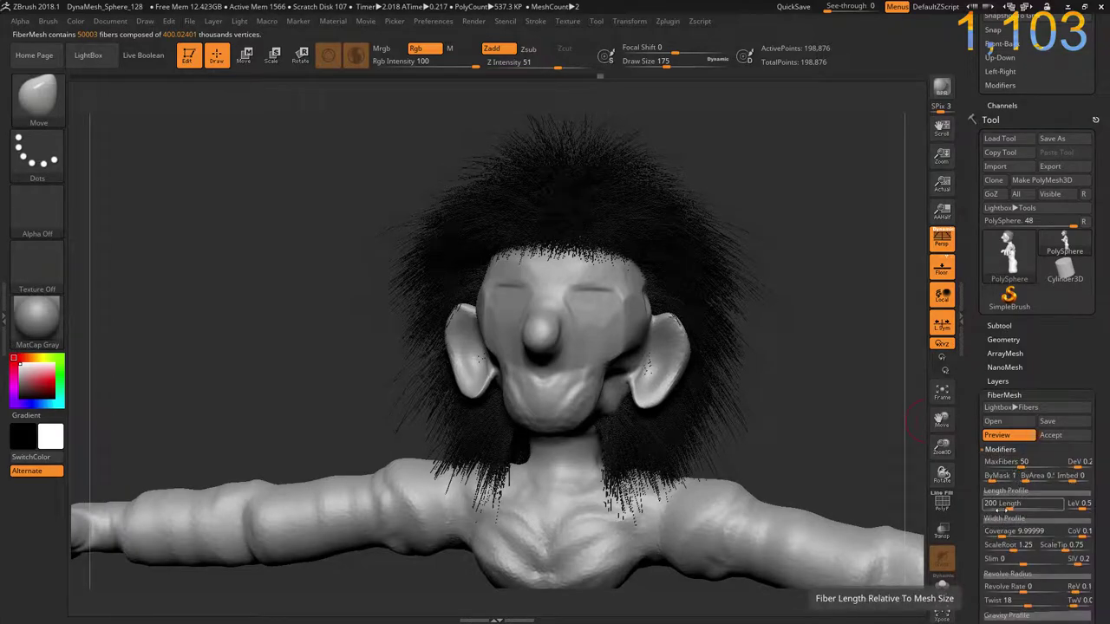
left_click_drag(1013, 538, 988, 531)
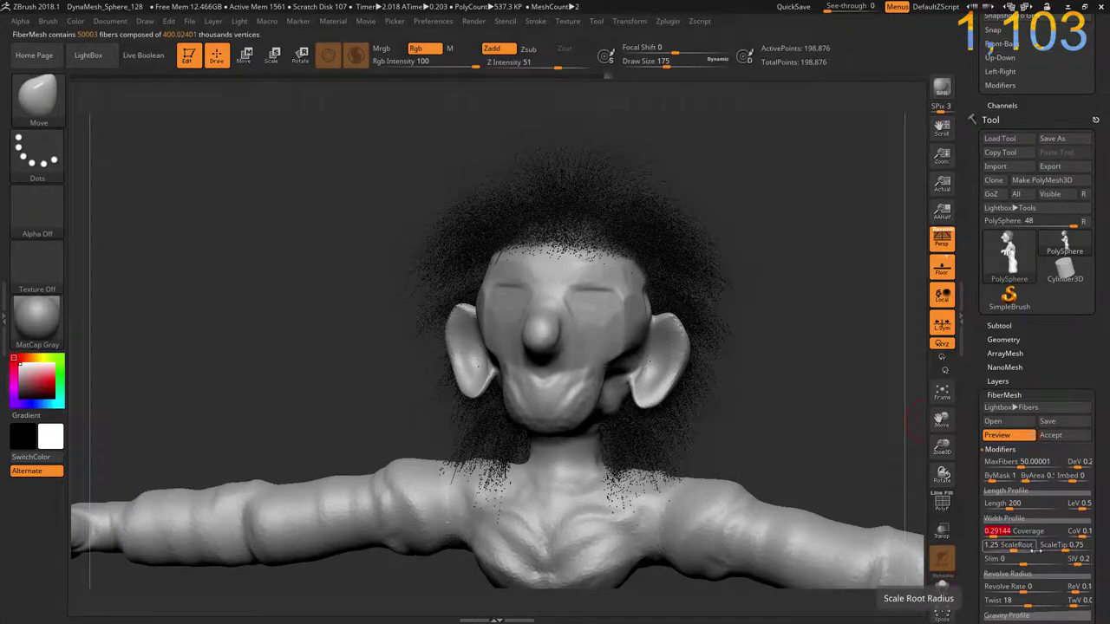
left_click_drag(1059, 545, 1084, 545)
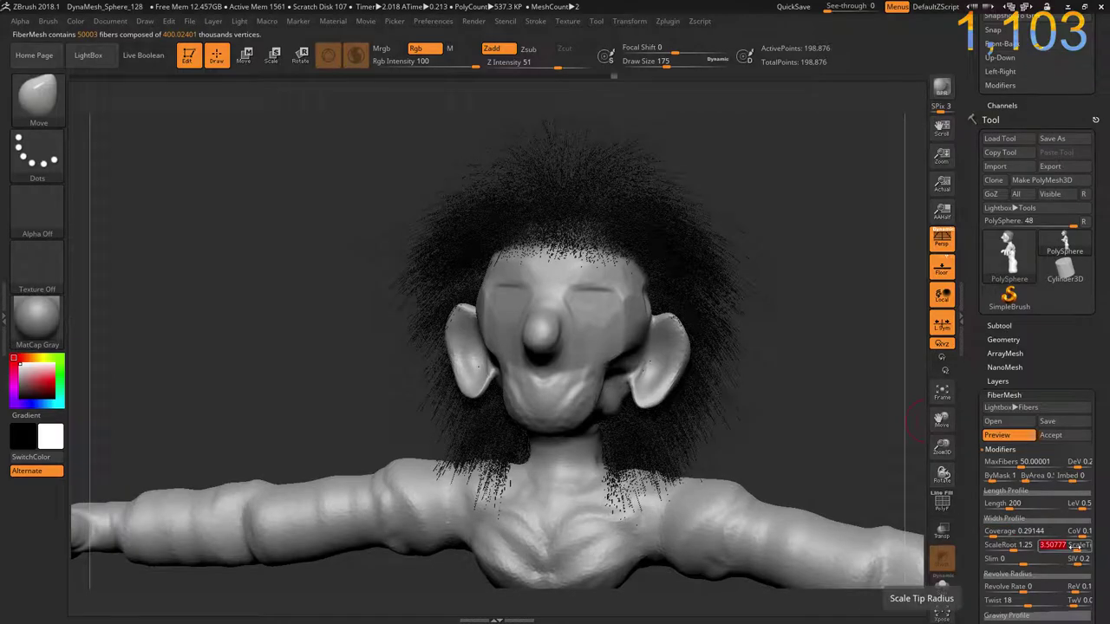
left_click_drag(968, 517, 968, 438)
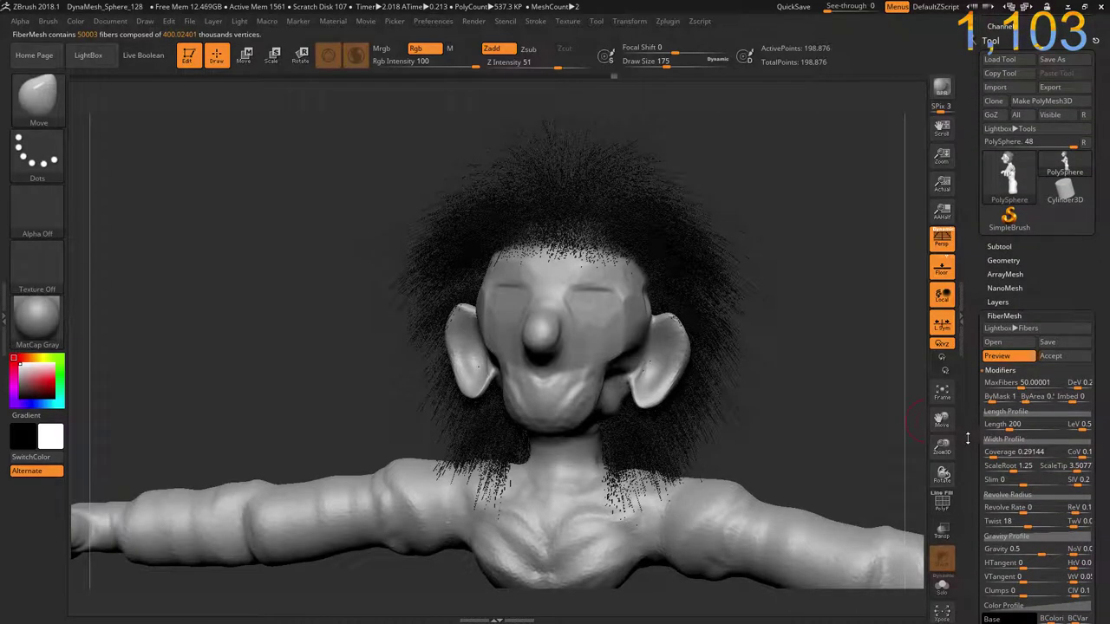
- Reshape the Length Profile curve, raise ScaleRoot to 3.28 and cut the preview to 7,438 fibers
left_click(1006, 411)
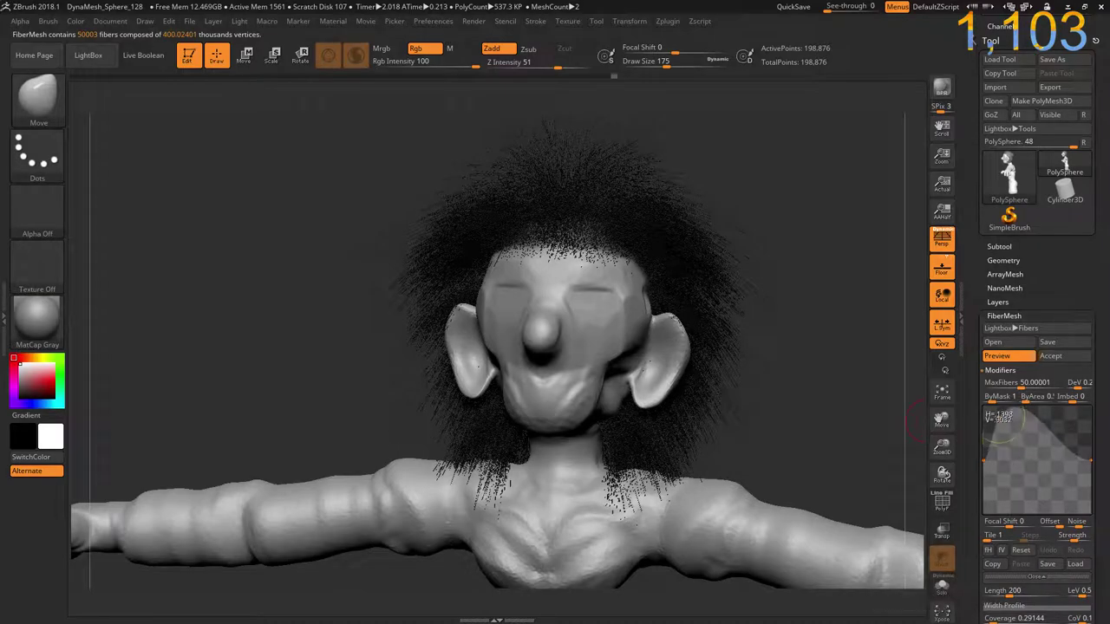
mouse_move(1006, 442)
left_mouse_down()
mouse_move(1004, 418)
mouse_move(1039, 494)
left_mouse_up()
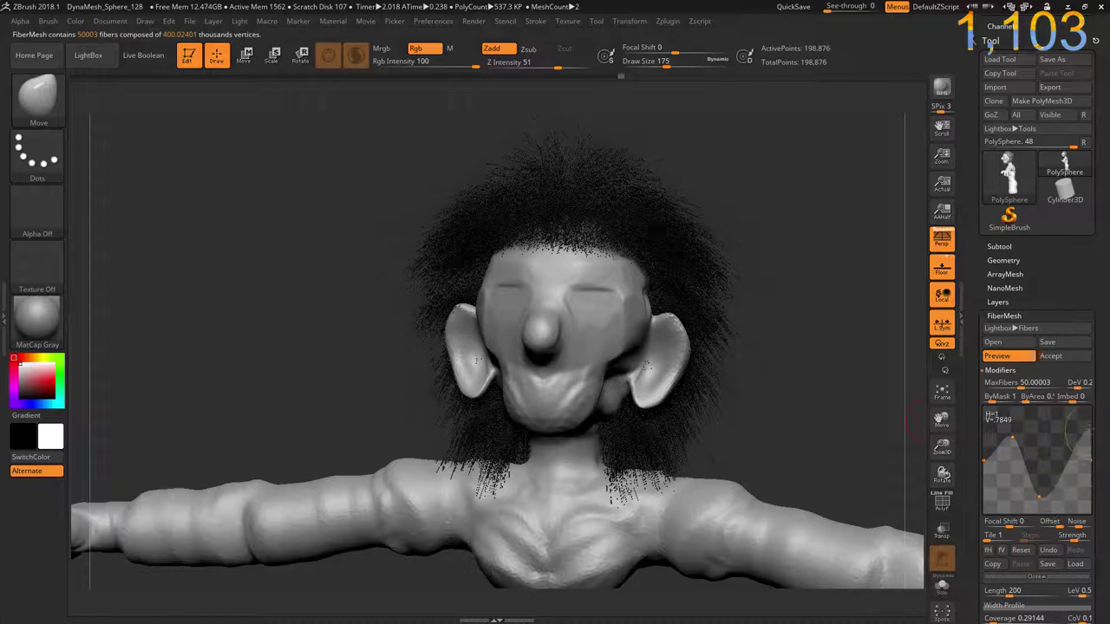
left_click_drag(1090, 459, 1090, 423)
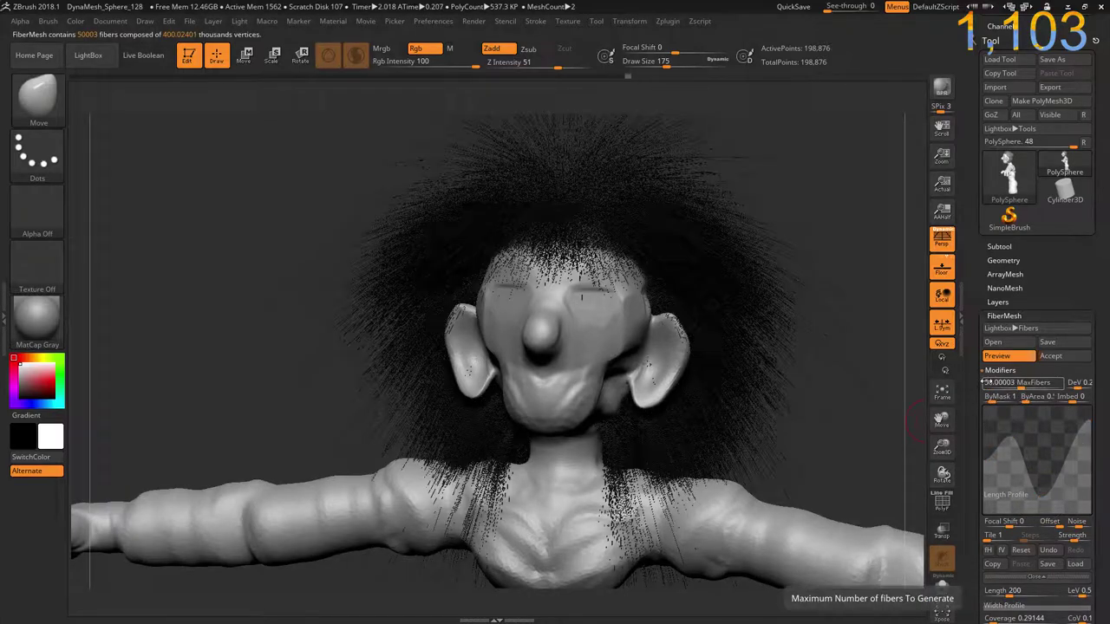
left_click(999, 370)
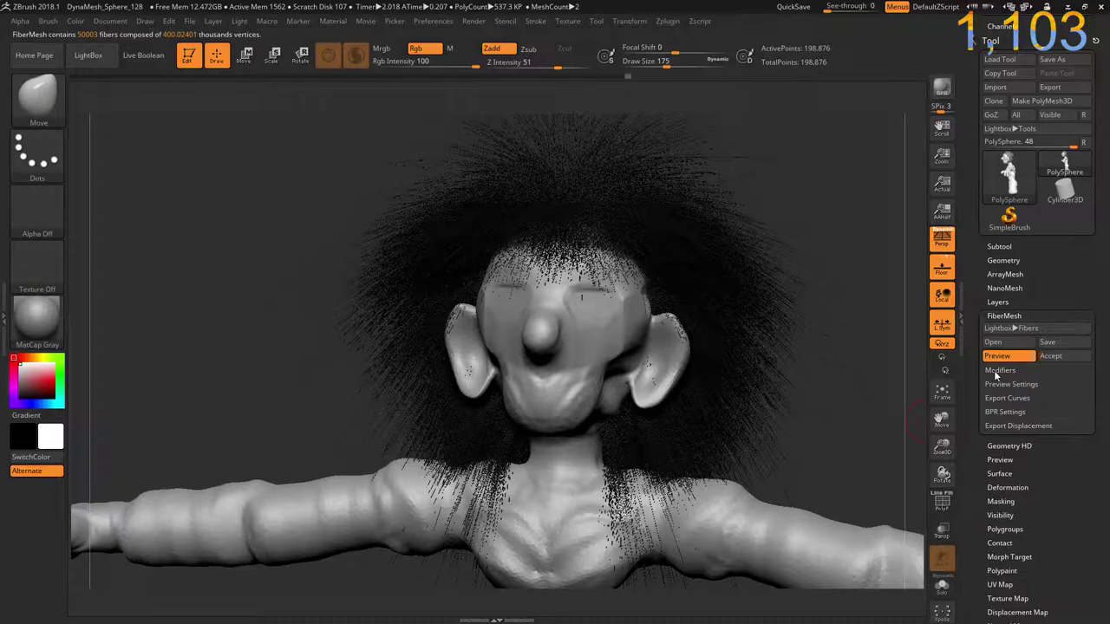
left_click(1002, 372)
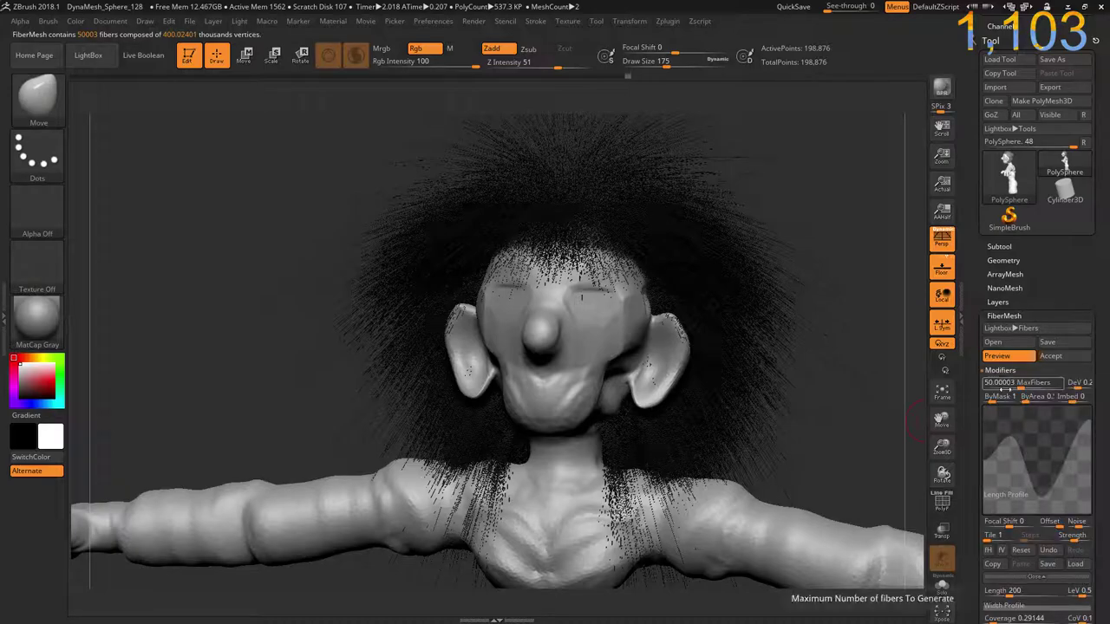
left_click(1029, 578)
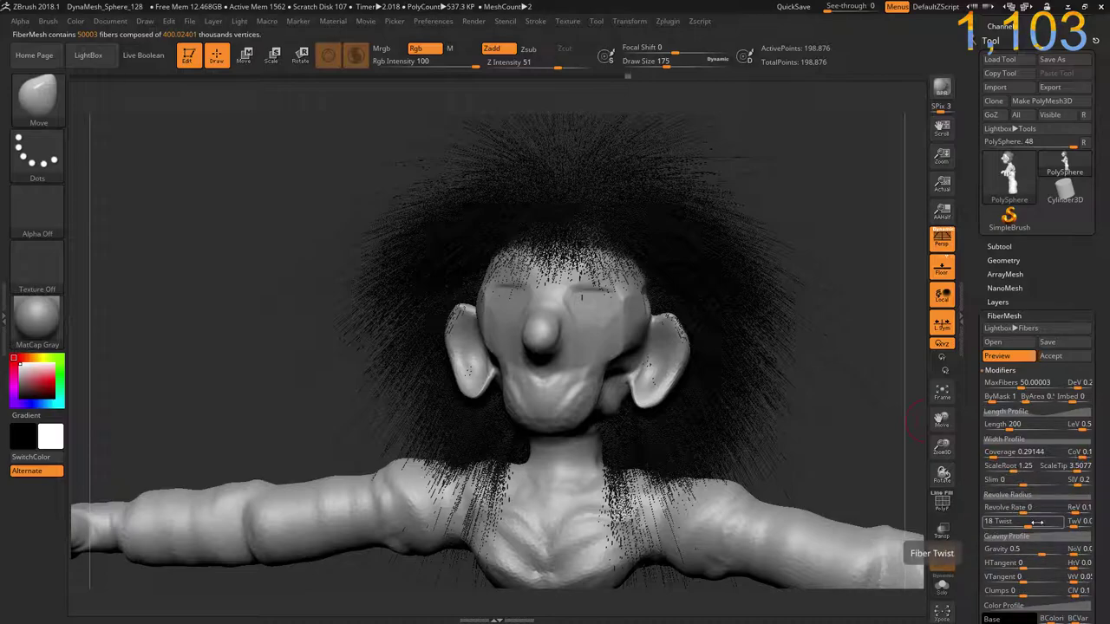
left_click_drag(1005, 468, 1020, 469)
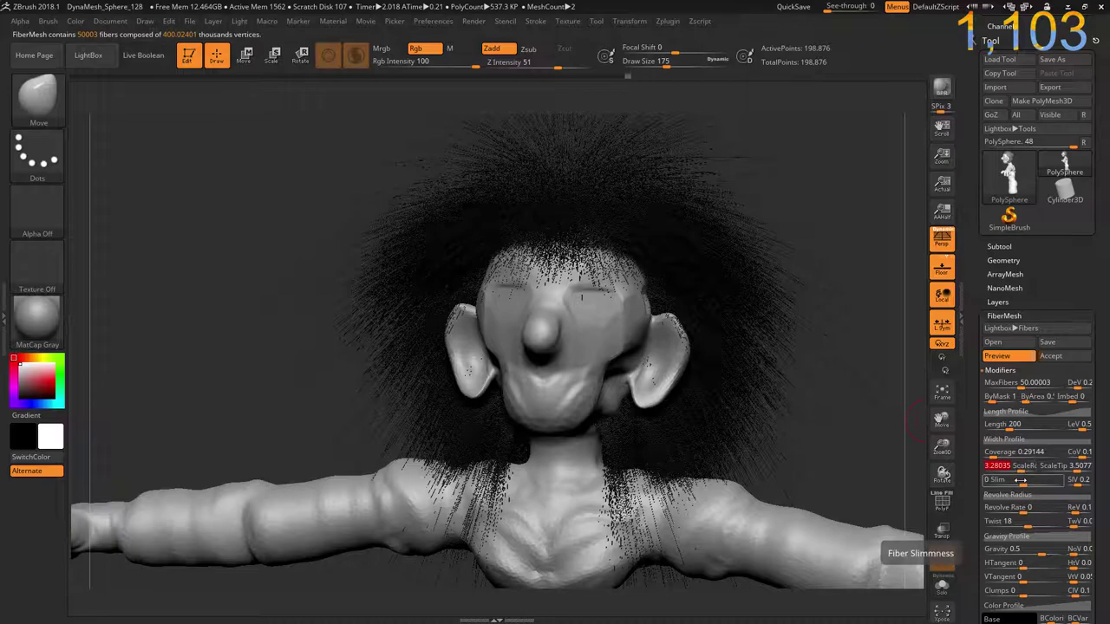
left_click_drag(1022, 383, 1006, 384)
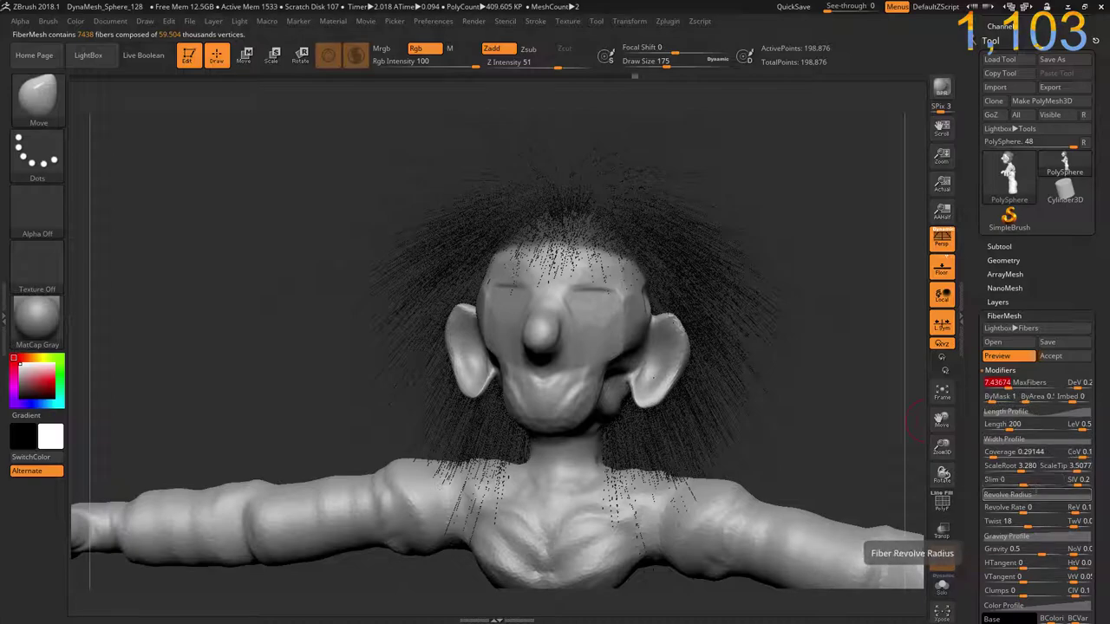
- Raise Coverage to 14.03, set fiber Length to 85.16 and Accept the fibers
mouse_move(972, 509)
left_mouse_down()
mouse_move(970, 419)
mouse_move(971, 443)
left_mouse_up()
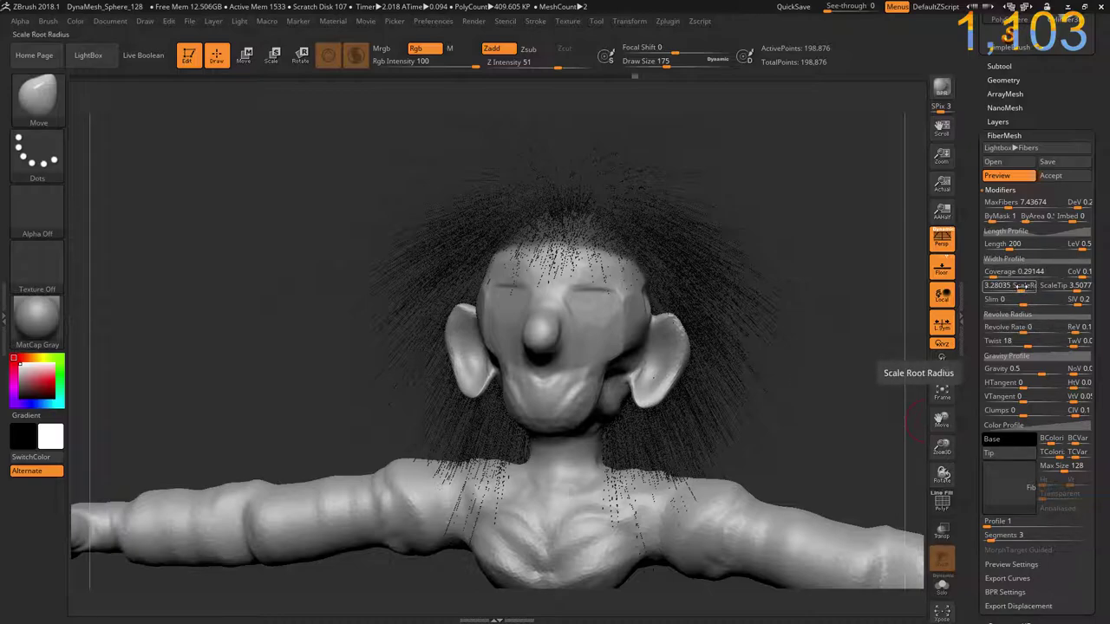
left_click_drag(997, 272, 1008, 271)
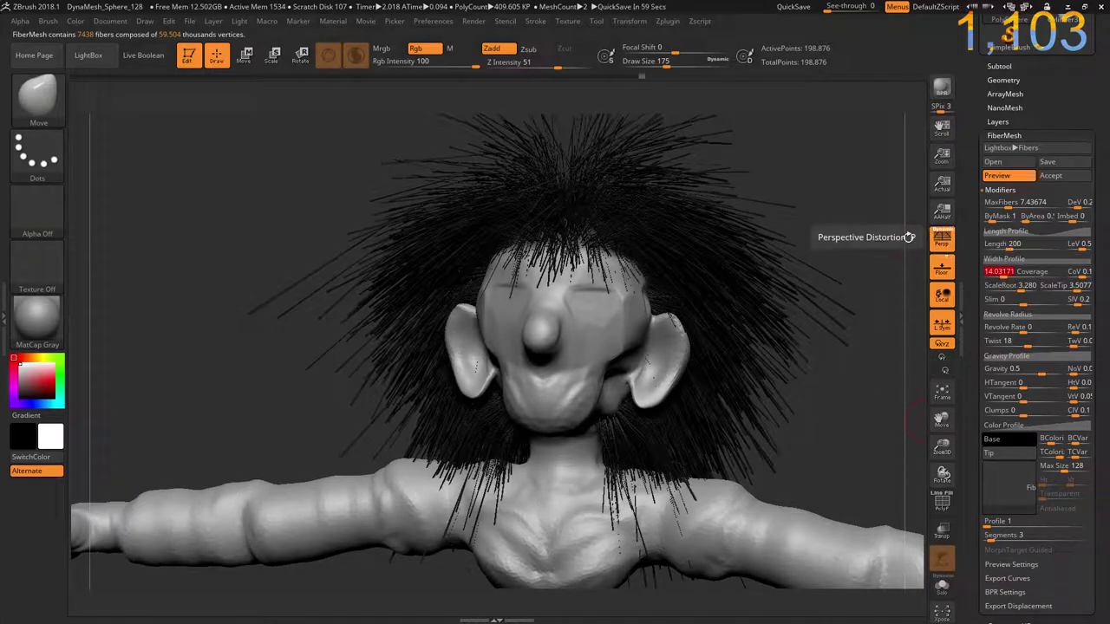
left_click_drag(1019, 246, 999, 246)
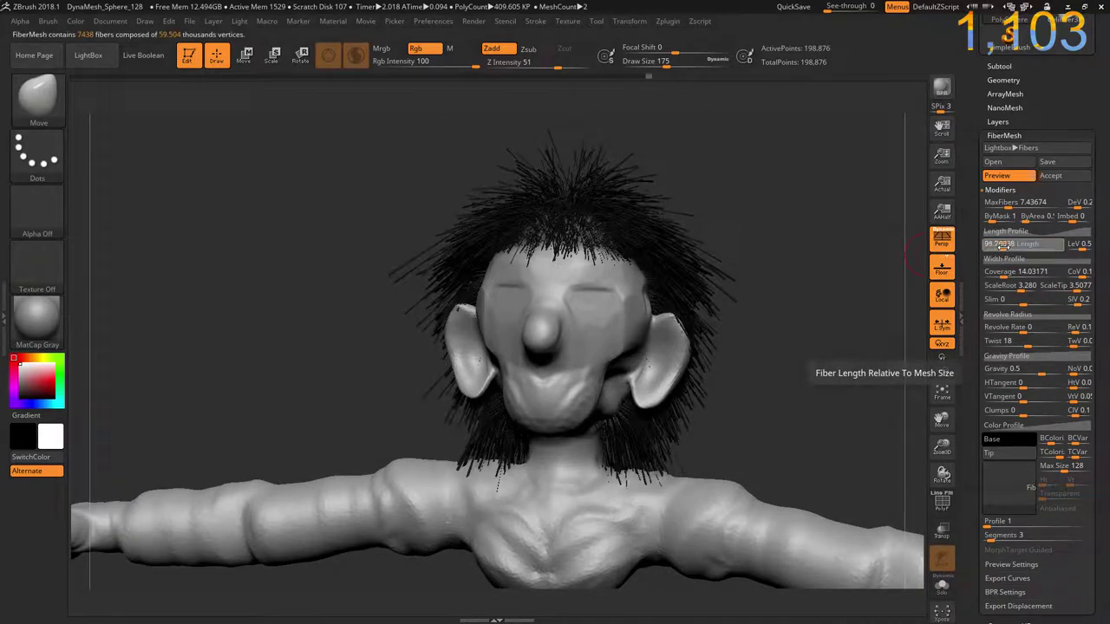
left_click_drag(999, 246, 999, 245)
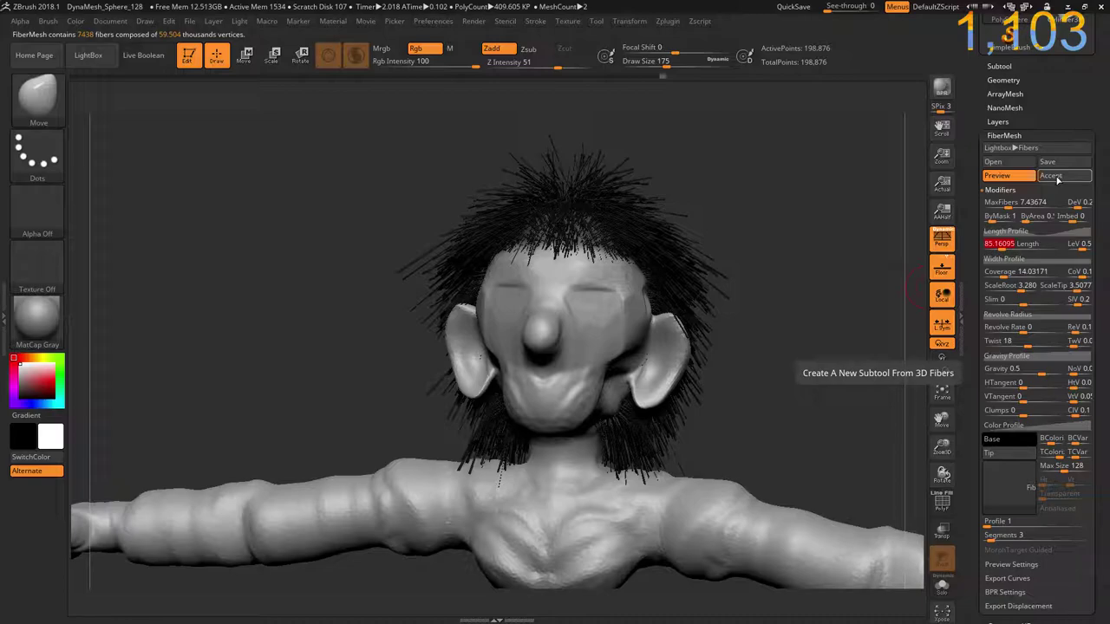
left_click(1055, 177)
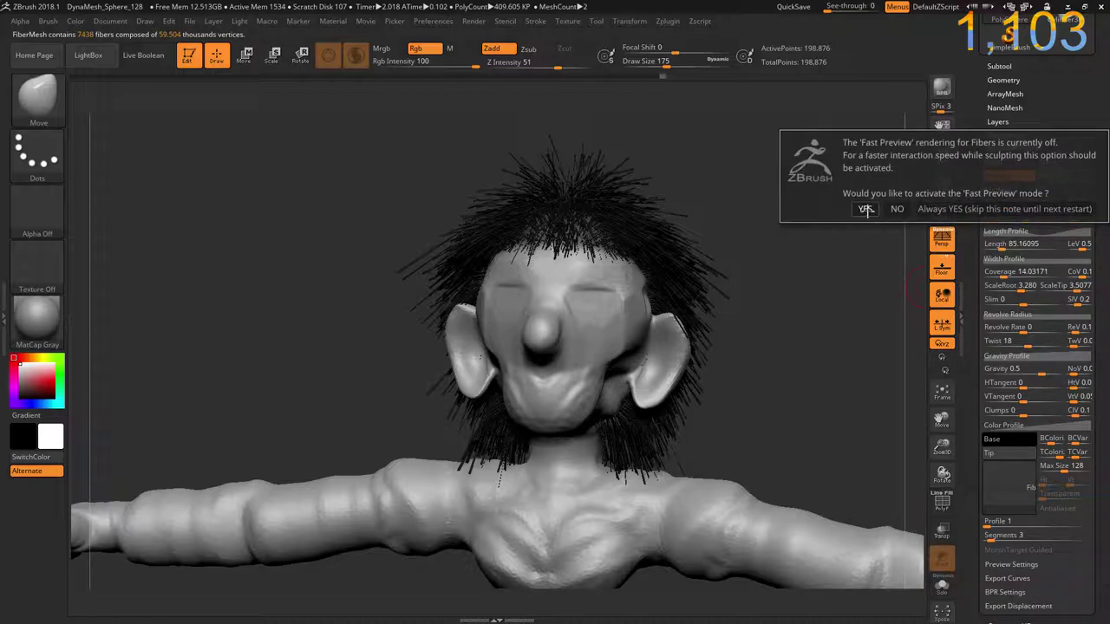
- Enable Fast Preview, preview a new fiber set and make the base colour grey
left_click(866, 210)
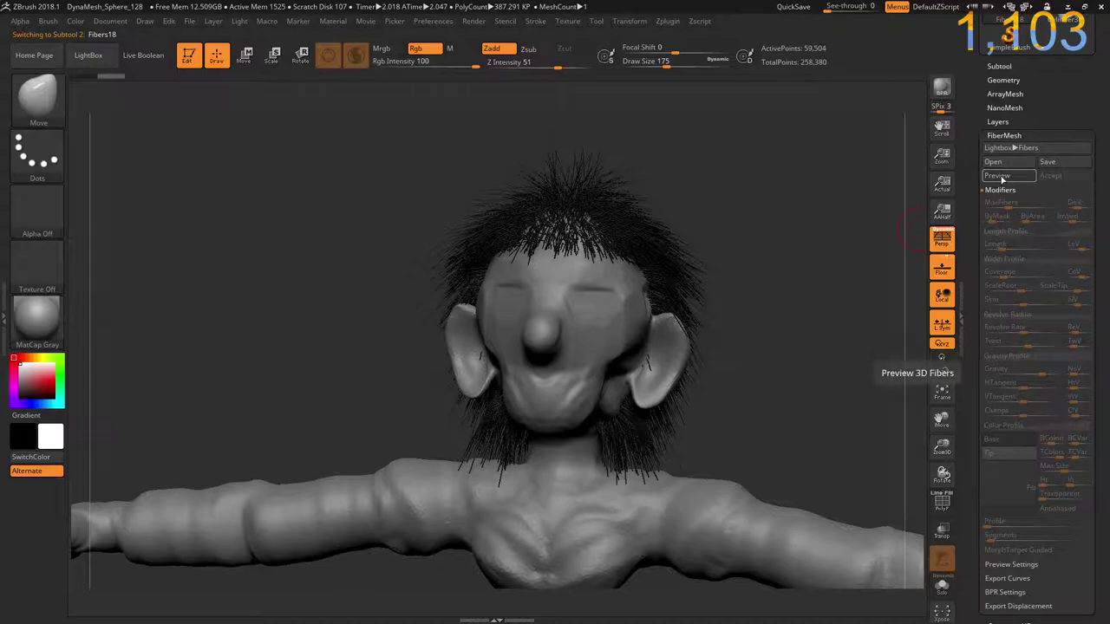
left_click(999, 176)
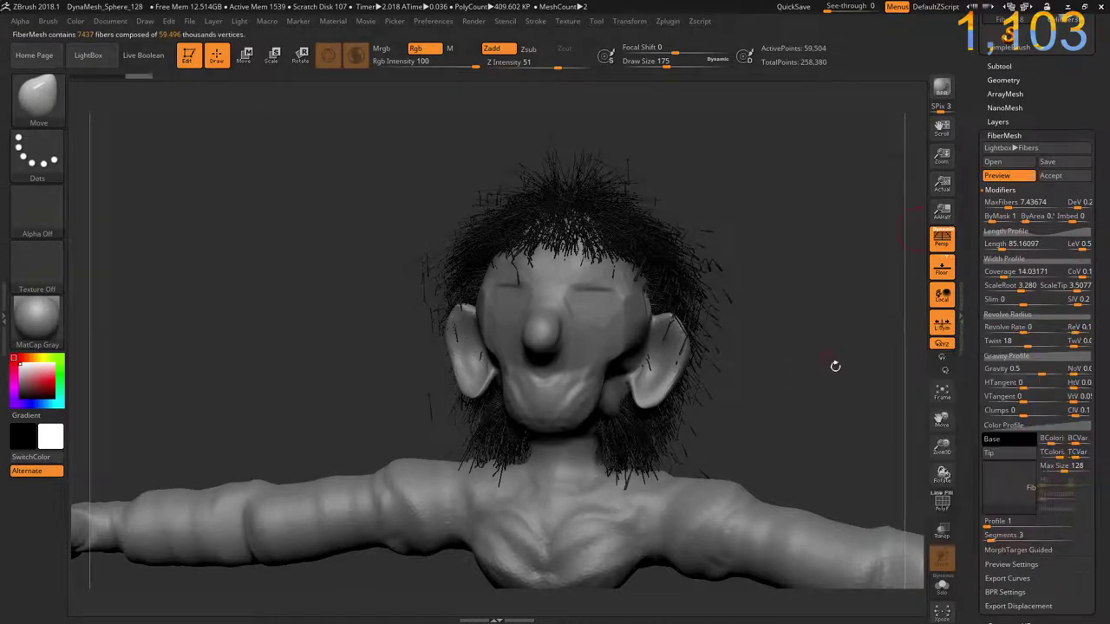
left_click(1006, 438)
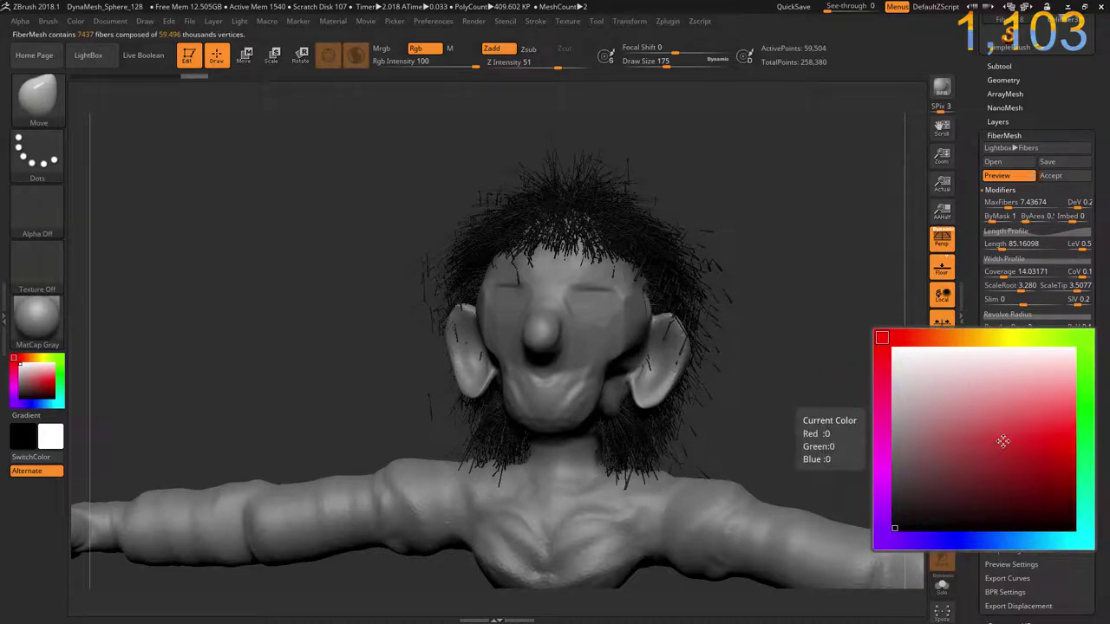
left_click(906, 431)
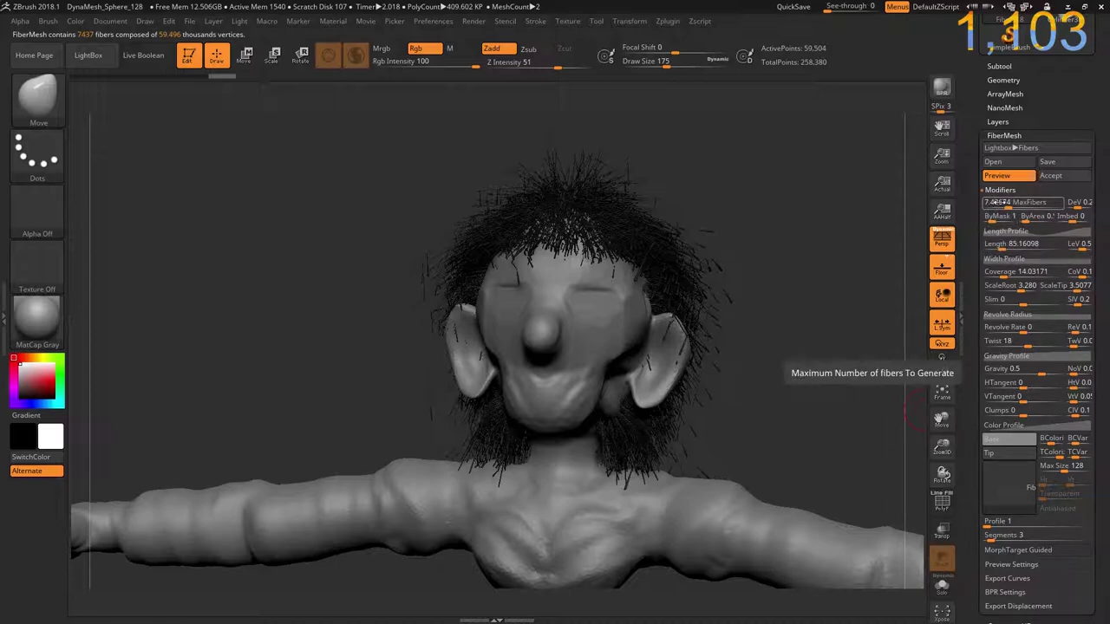
- Raise MaxFibers to 24.79, Coverage to 88.82 and set ScaleRoot to 2.139
left_click(1010, 202)
left_click(1015, 203)
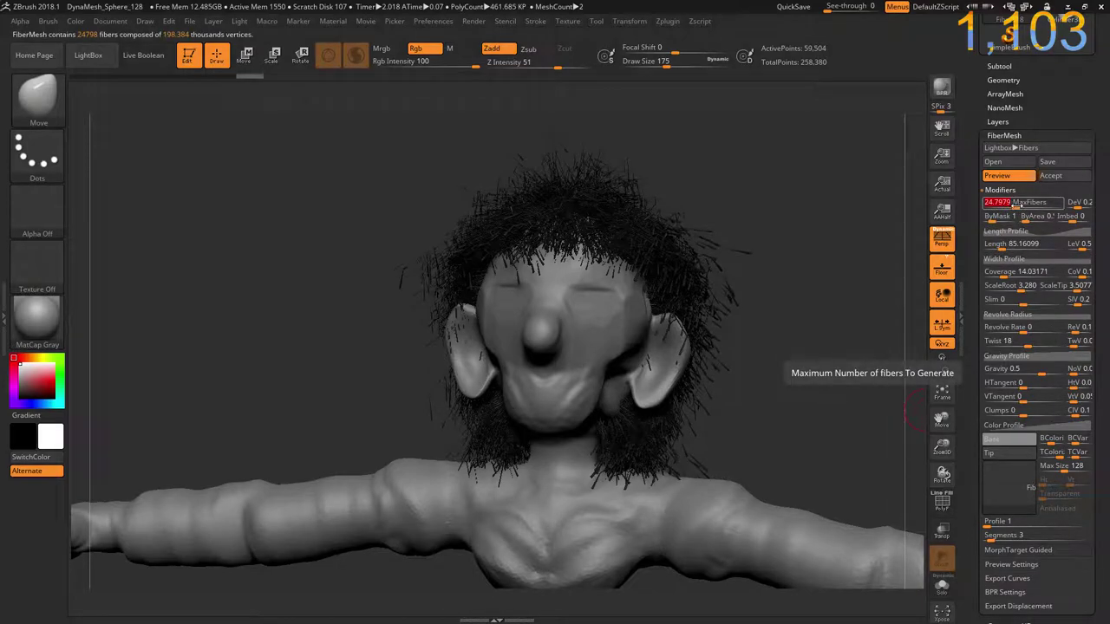
left_click(997, 273)
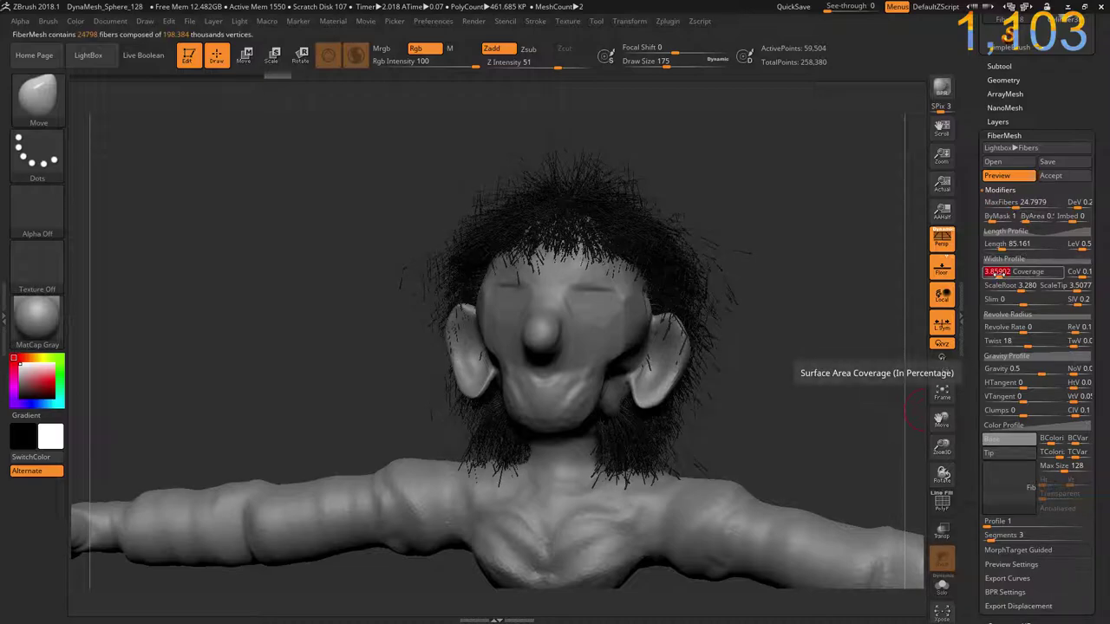
left_click_drag(997, 273, 1011, 272)
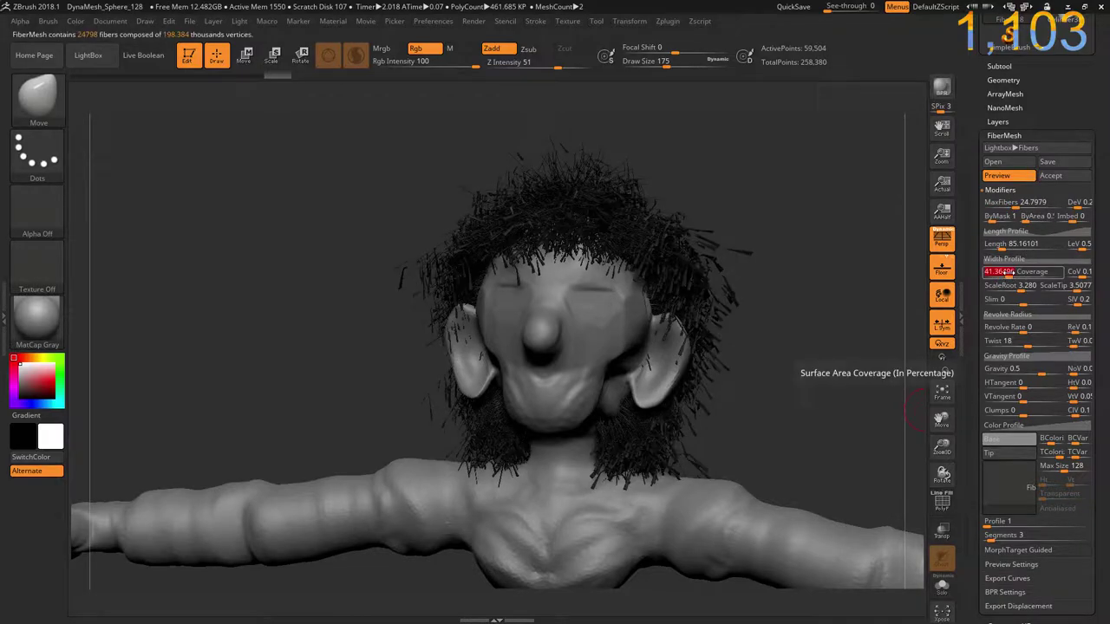
left_click(1015, 286)
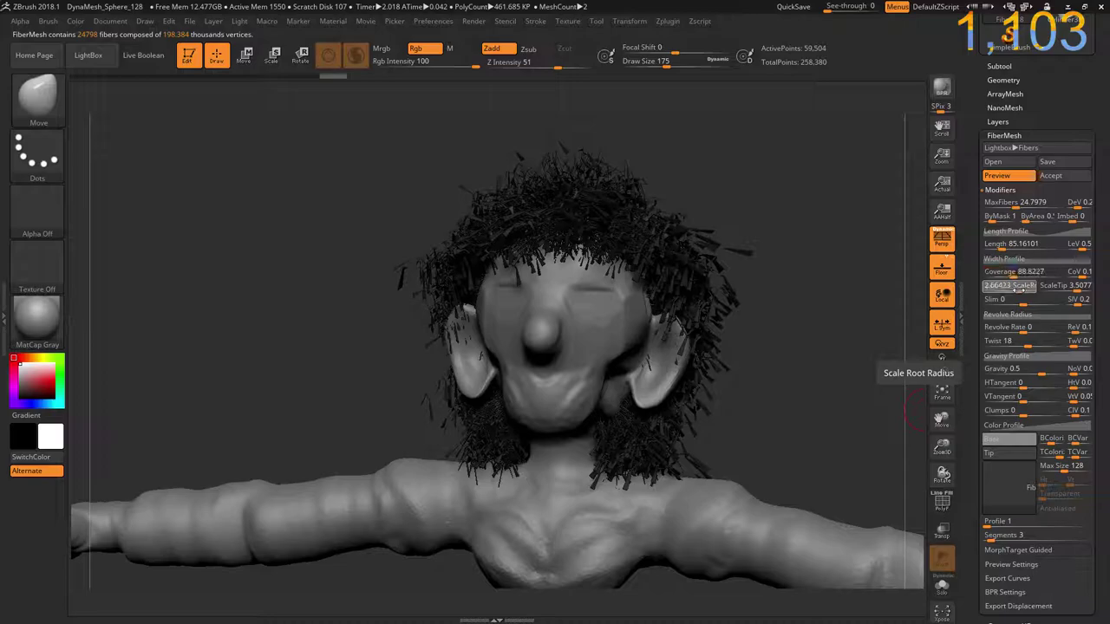
left_click(1015, 289)
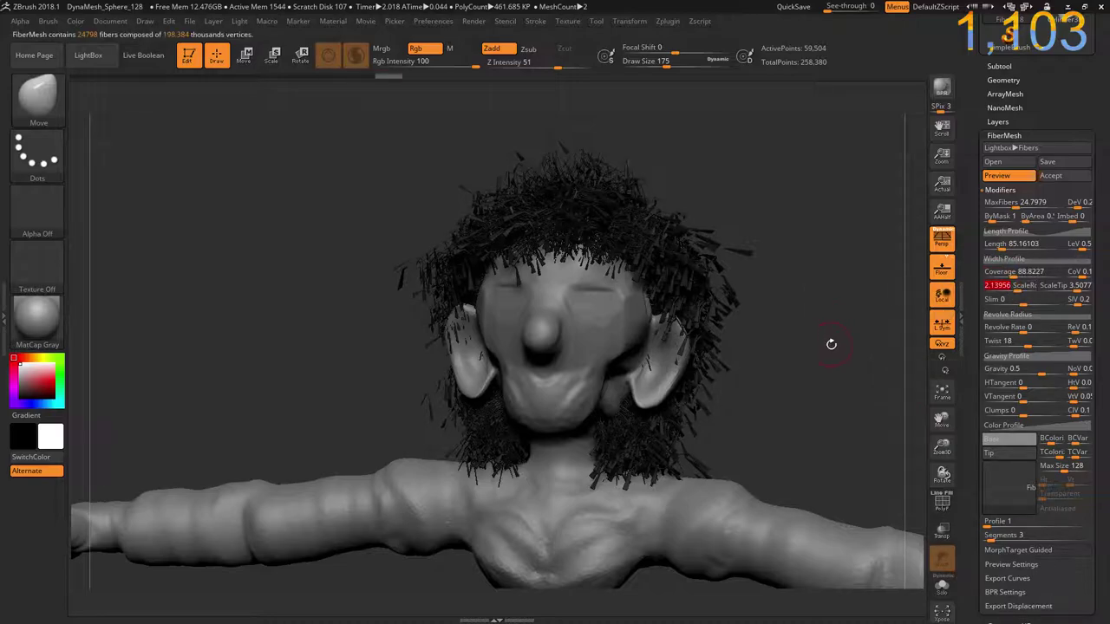
mouse_move(830, 344)
left_mouse_down()
mouse_move(806, 356)
mouse_move(865, 367)
left_mouse_up()
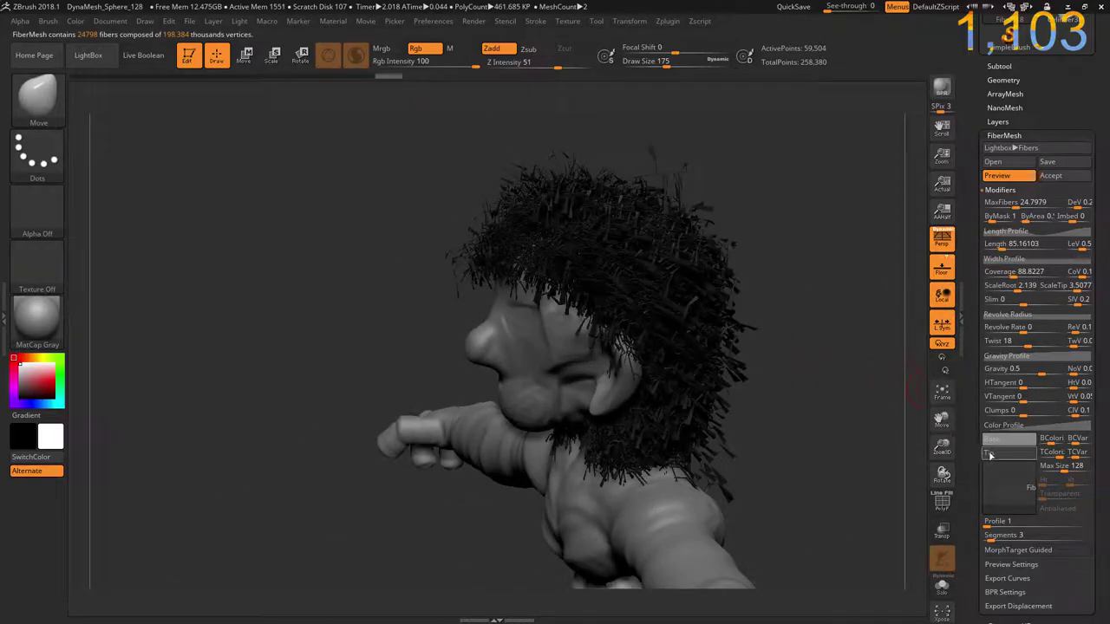
- Give the hair light grey tips, set Clumps to 0.217 and raise MaxFibers to about 95.26
left_click(1004, 453)
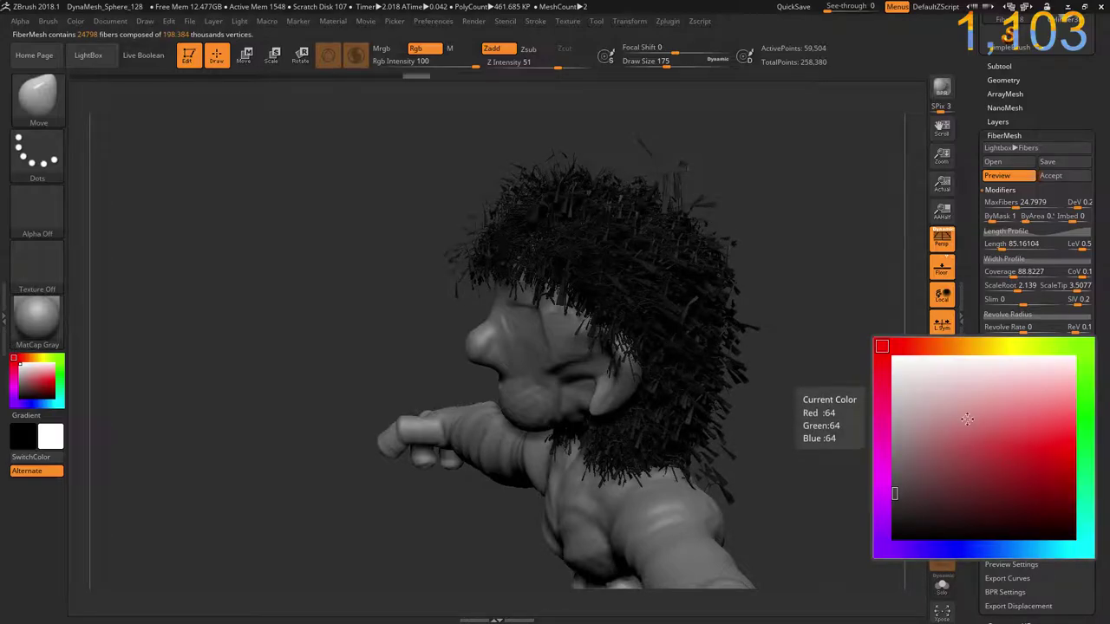
left_click(924, 373)
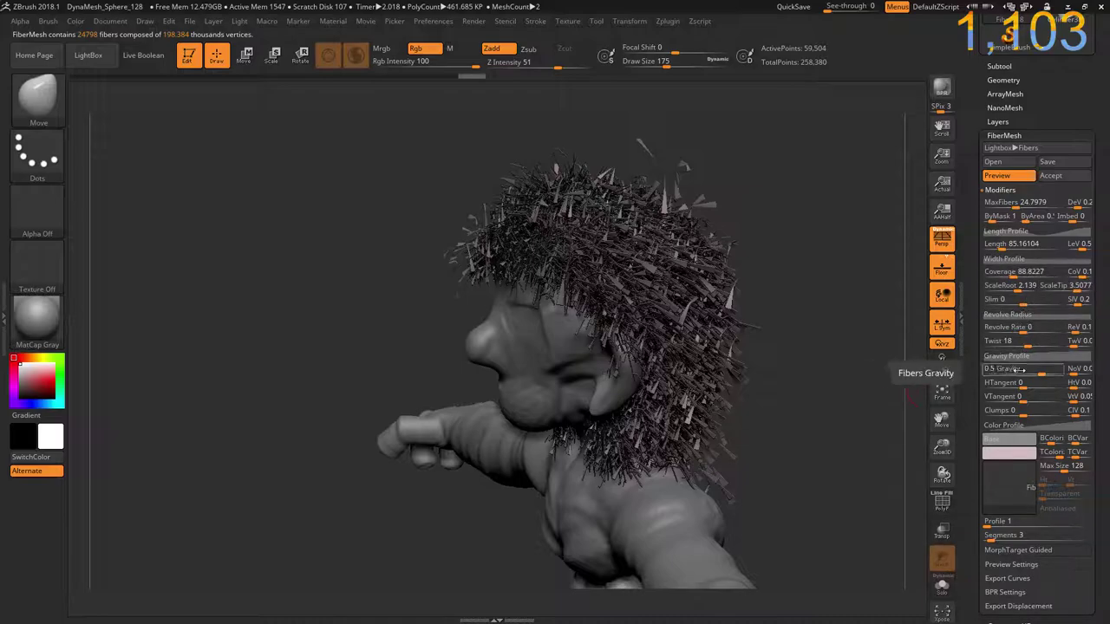
left_click_drag(1023, 411, 1040, 411)
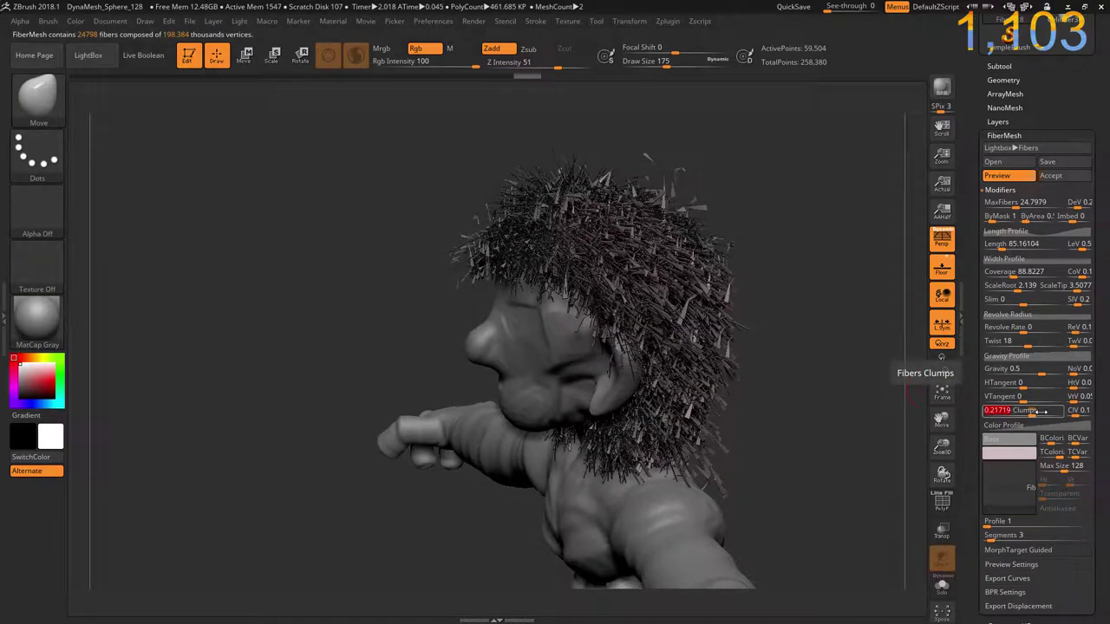
left_click_drag(911, 388, 909, 385)
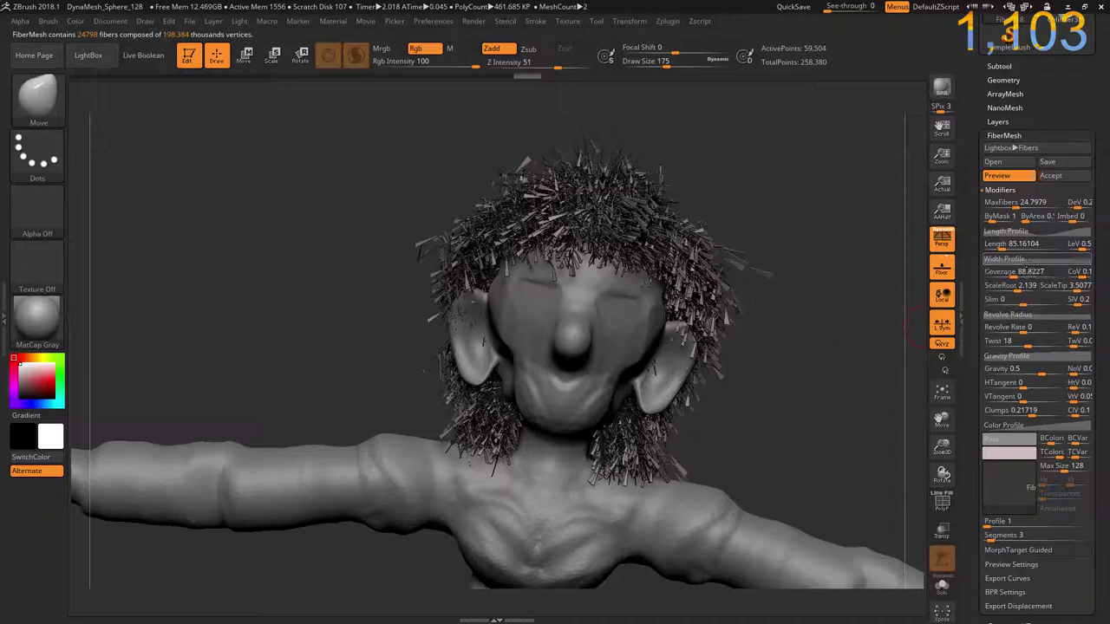
left_click_drag(1006, 201, 1035, 204)
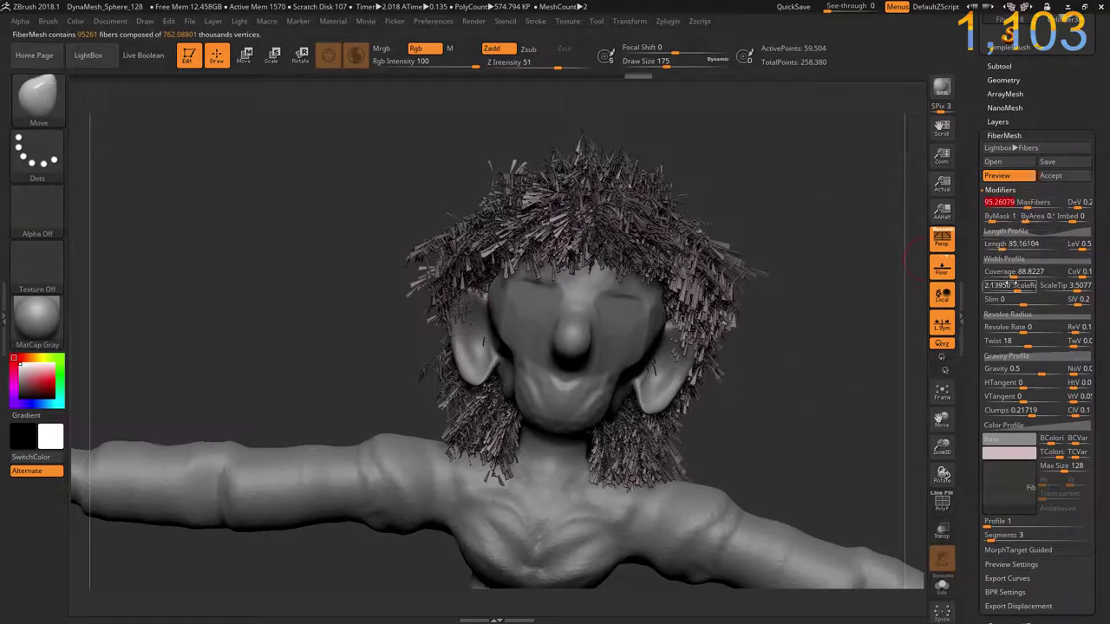
- Set fiber Length to 24.69 and reset the Length Profile curve, then bend it into a dip
left_click(999, 244)
type("24.5234")
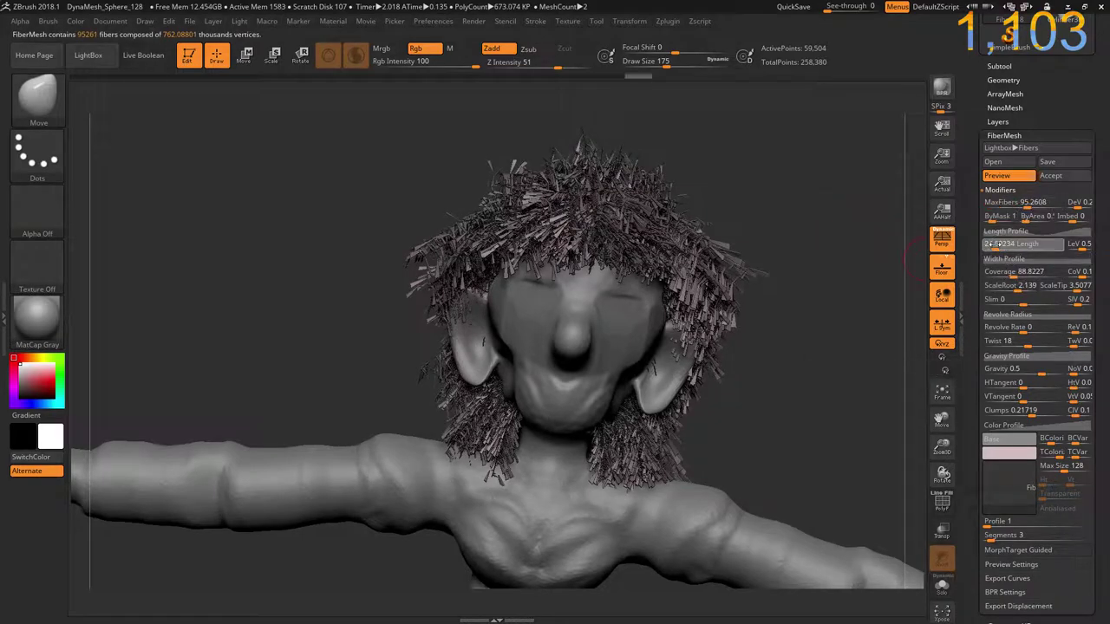
key("Return")
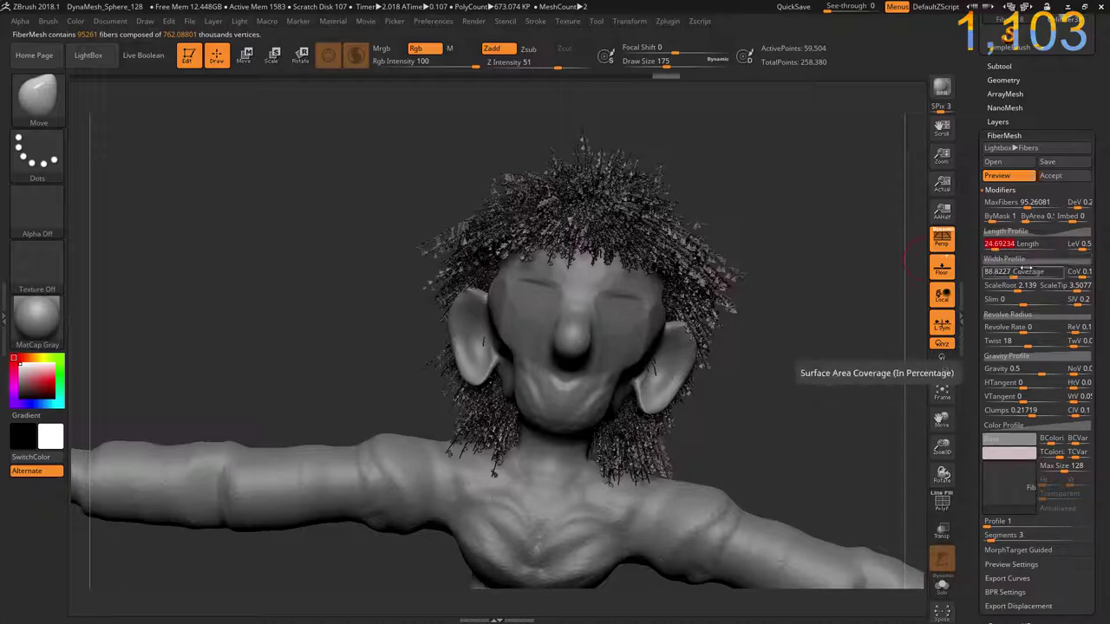
left_click(1010, 231)
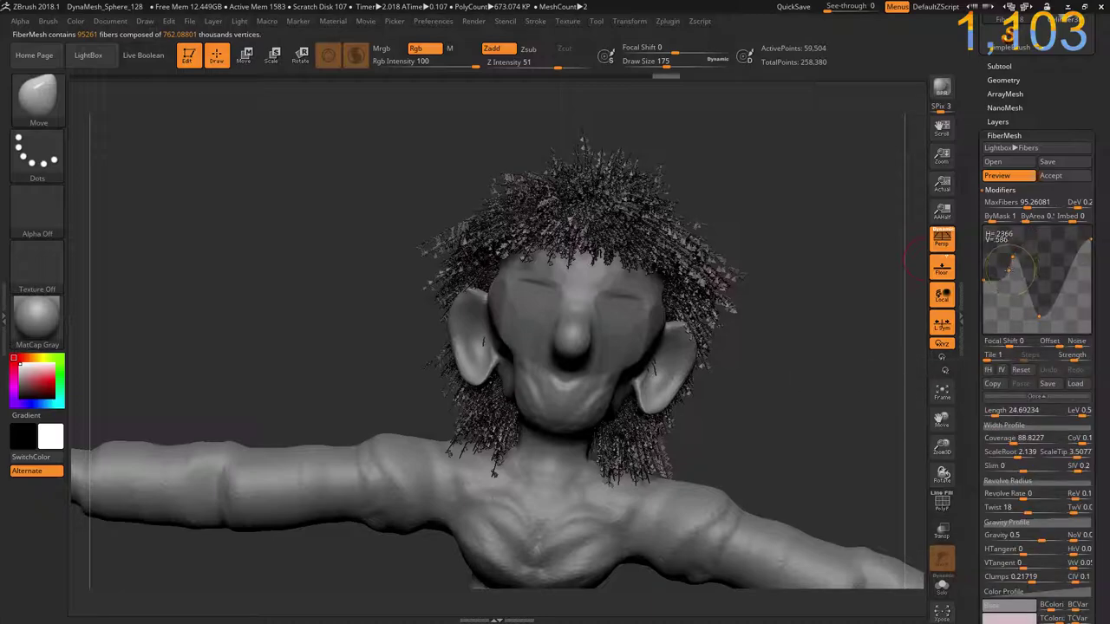
left_click_drag(1008, 269, 1019, 285)
left_click_drag(1007, 310, 1043, 305)
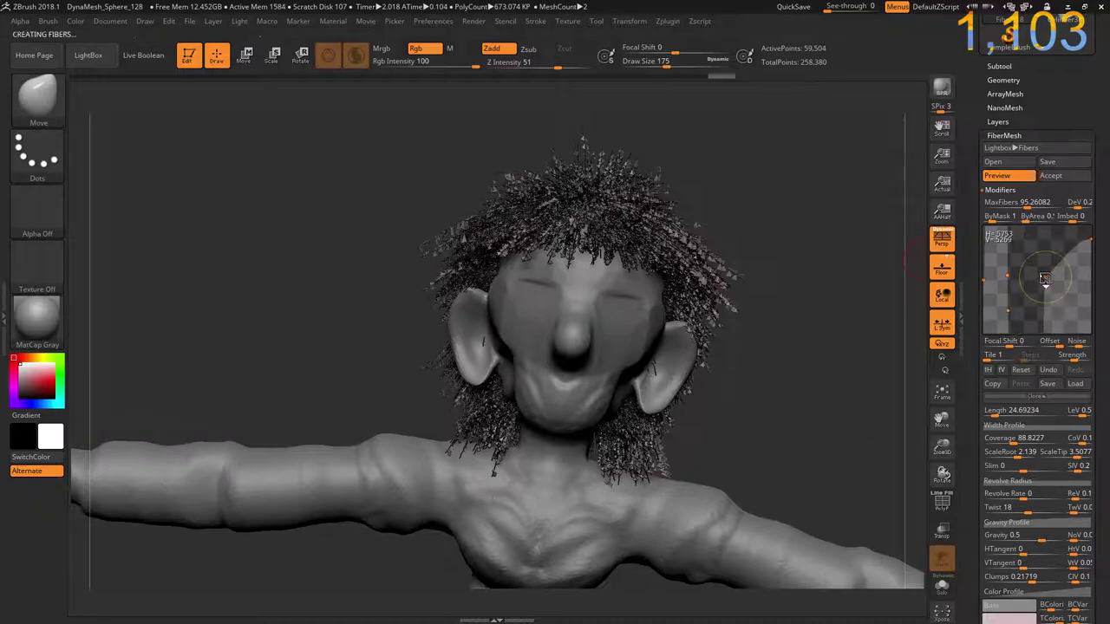
left_click(1020, 370)
left_click_drag(1006, 273, 1057, 280)
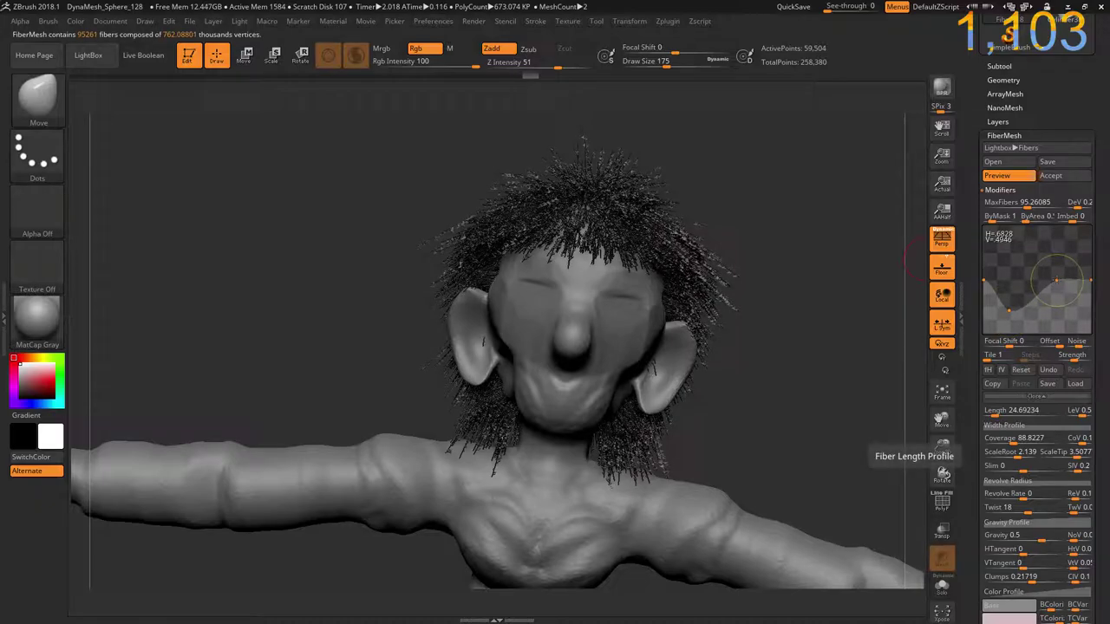
left_click(1036, 397)
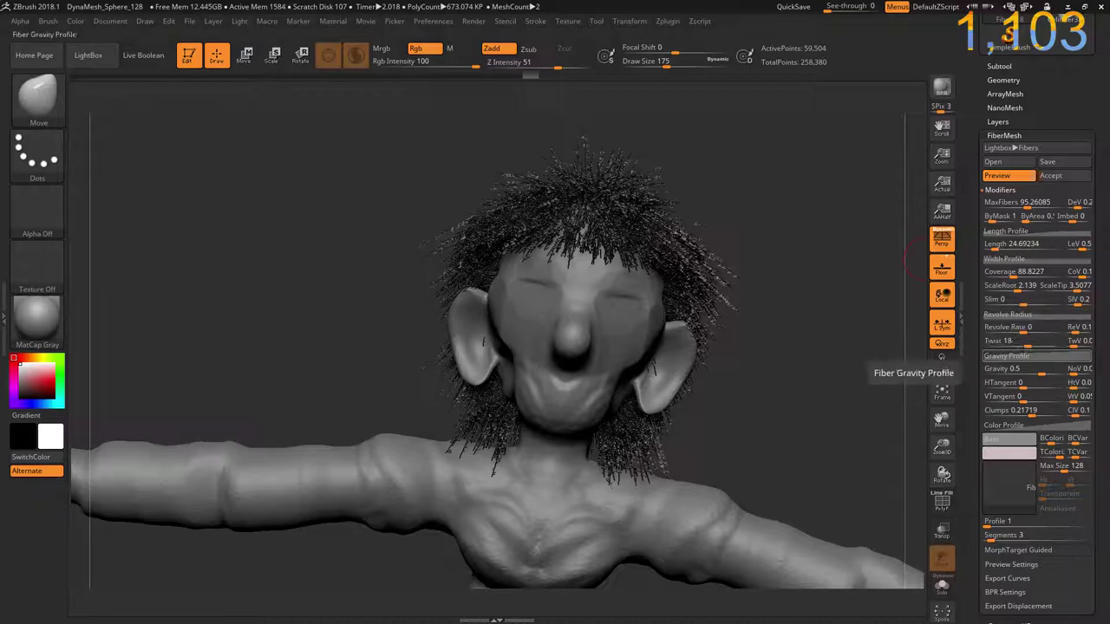
- Set Gravity to 0.42, Twist to -28.26, HTangent to 0.55 and fiber Segments to 11
left_click_drag(1034, 370, 1030, 369)
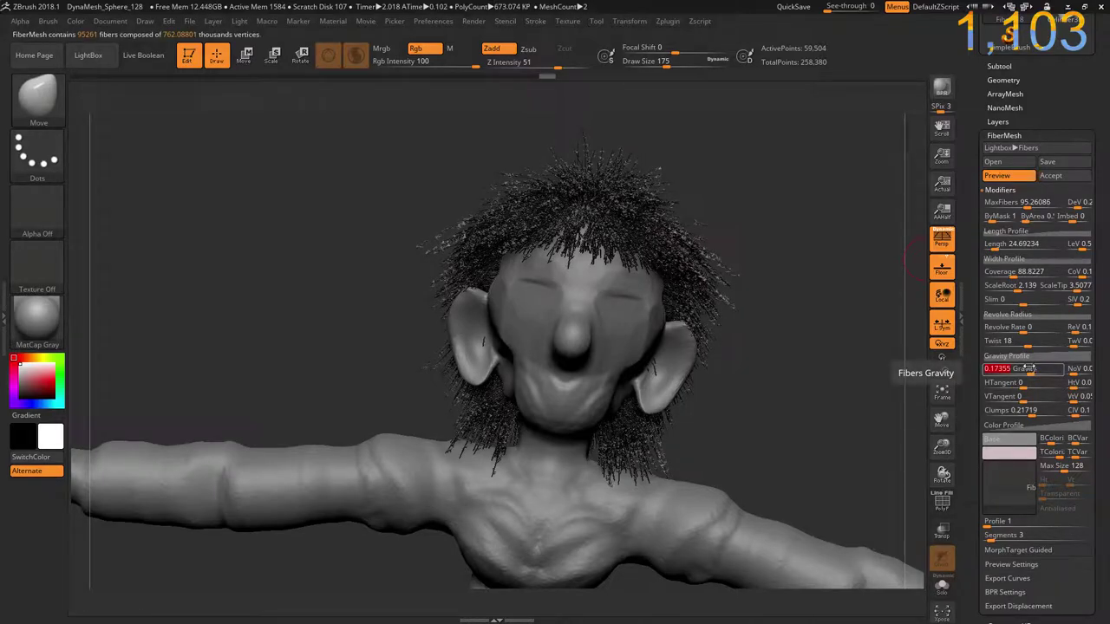
left_click_drag(1023, 342, 1017, 343)
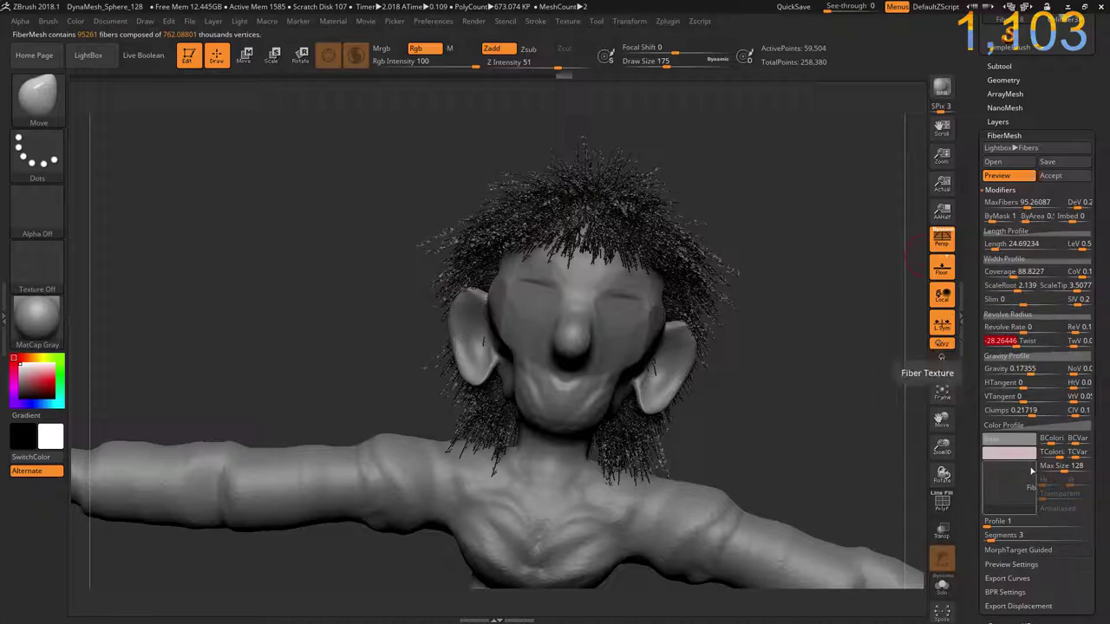
mouse_move(1030, 369)
left_mouse_down()
mouse_move(1012, 369)
mouse_move(1049, 380)
left_mouse_up()
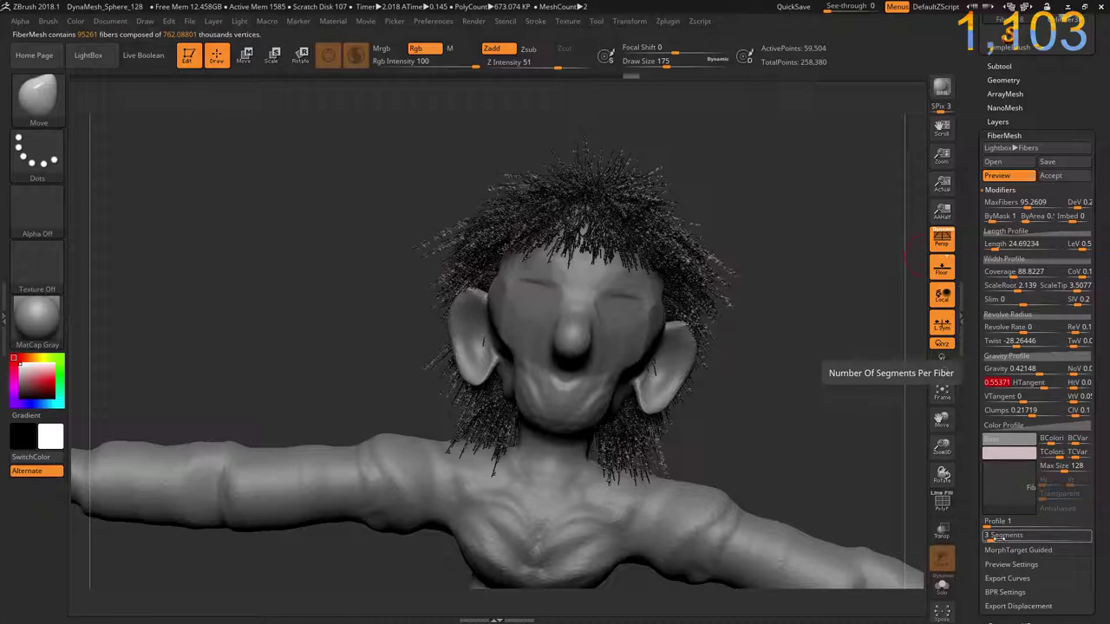
left_click_drag(998, 538, 1004, 539)
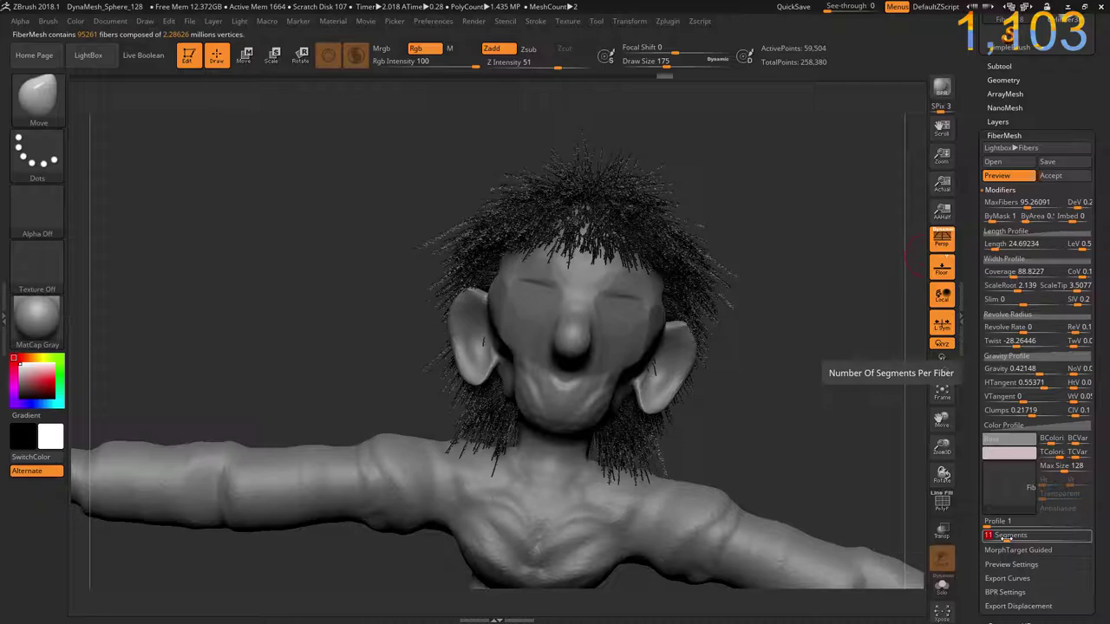
- Inspect the hair up close on the head and bring fiber Length down to 12.59
left_click_drag(995, 245, 999, 245)
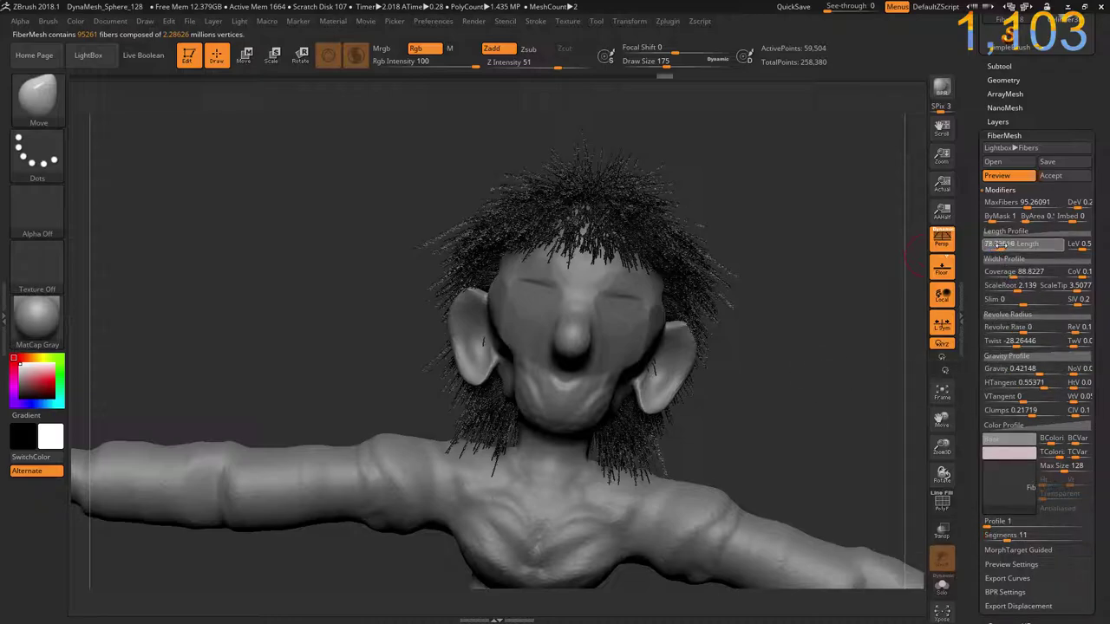
left_click_drag(867, 295, 781, 247)
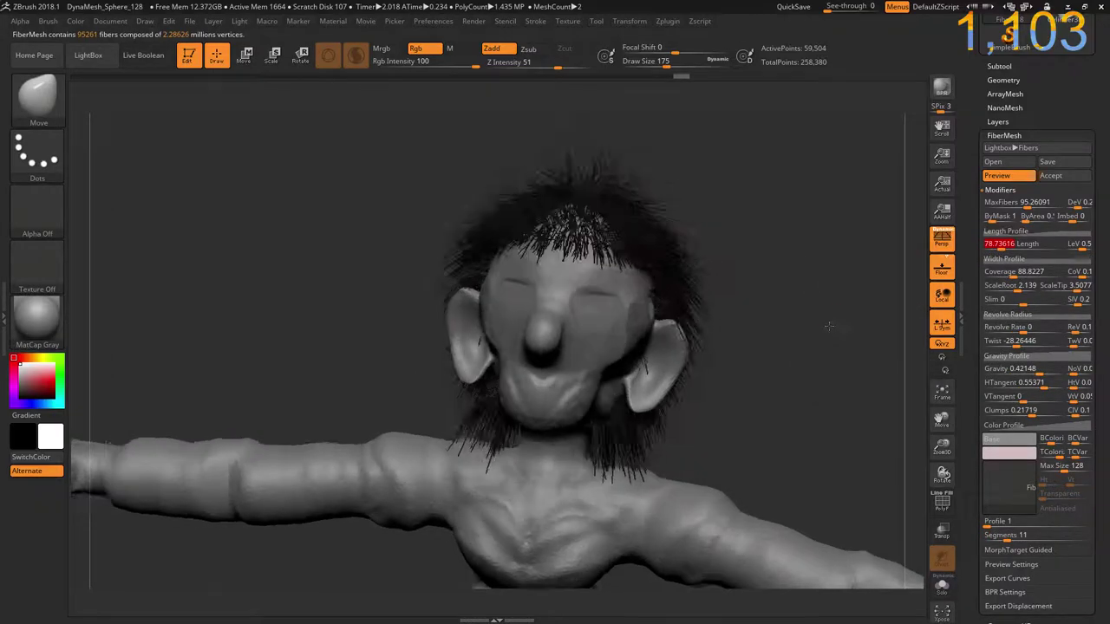
left_click_drag(697, 196, 791, 213)
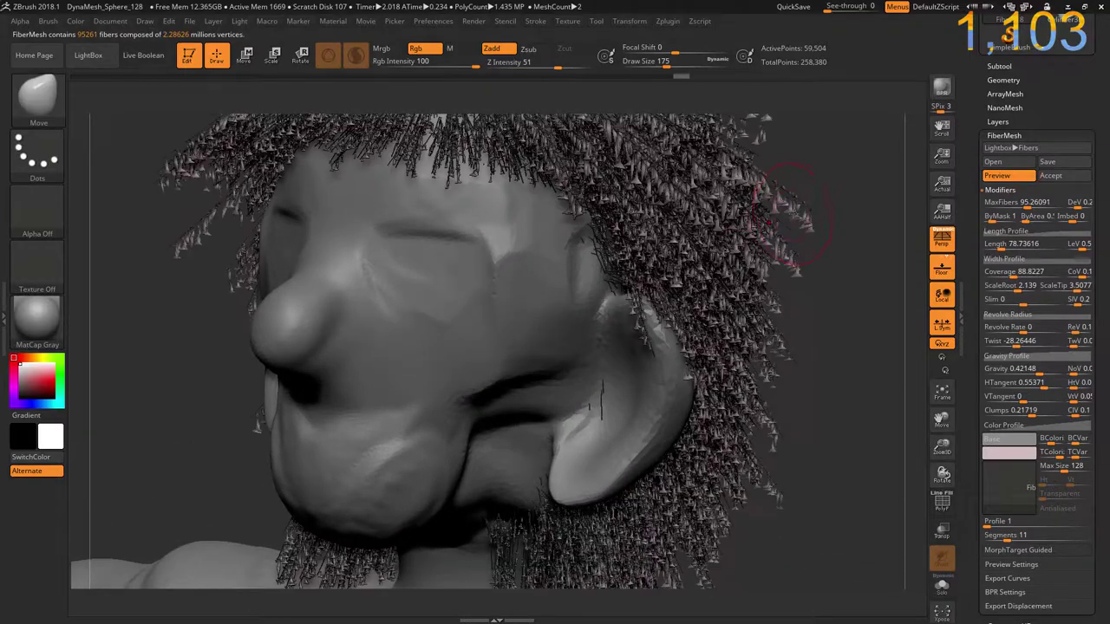
left_click_drag(844, 155, 920, 299)
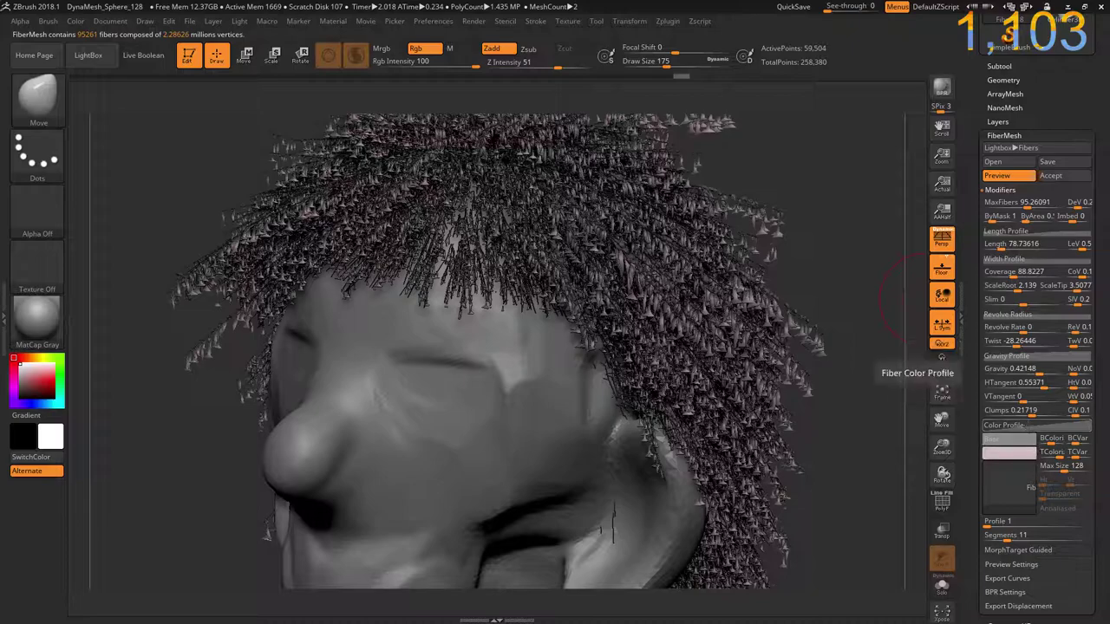
left_click_drag(1016, 245, 999, 249)
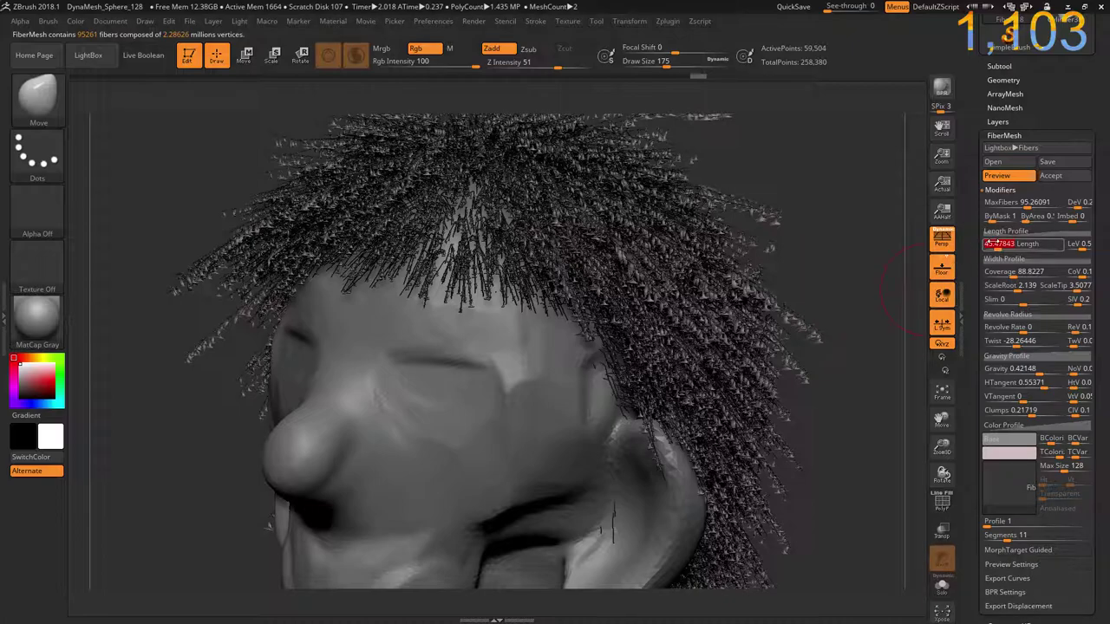
left_click_drag(999, 245, 985, 246)
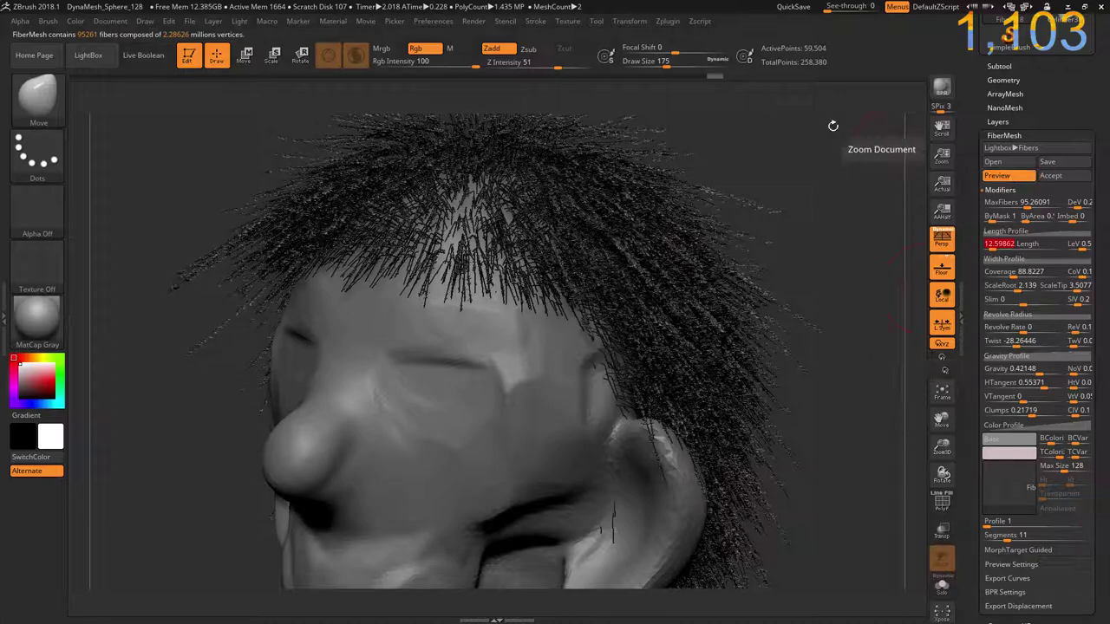
- QuickSave the project and load the Flower.ZFP preset from LightBox Fibers onto the hair
left_click(102, 55)
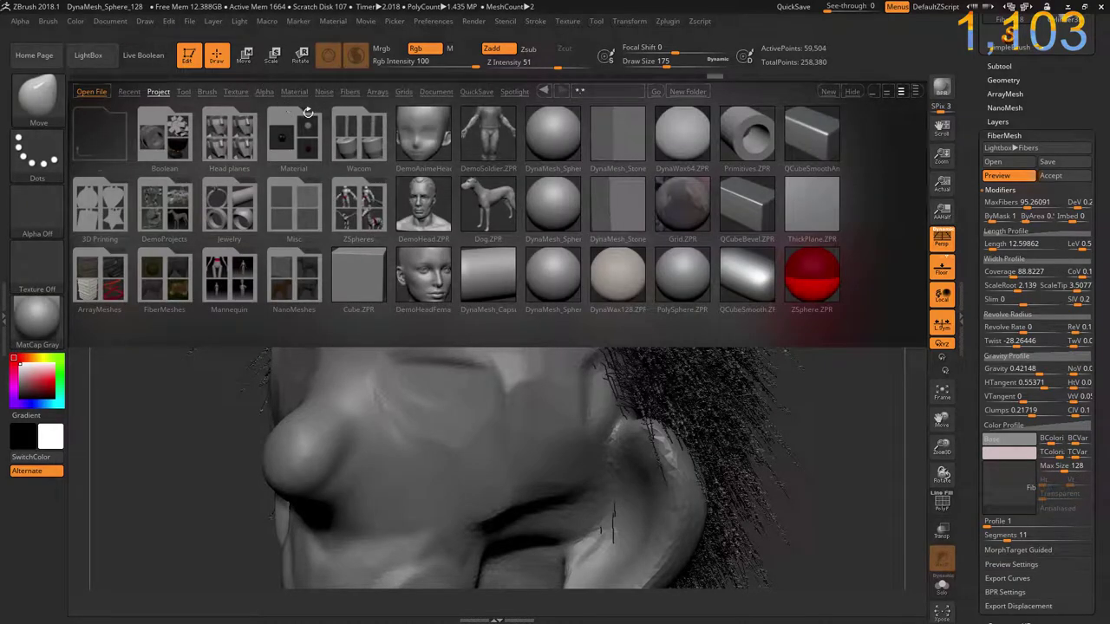
left_click(347, 90)
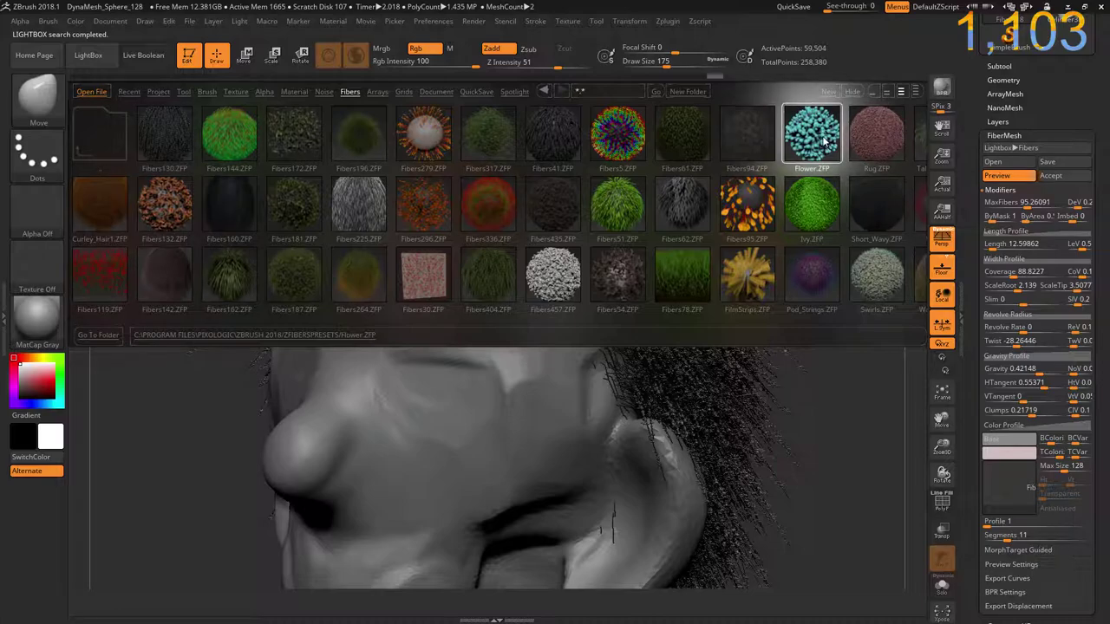
left_click(792, 9)
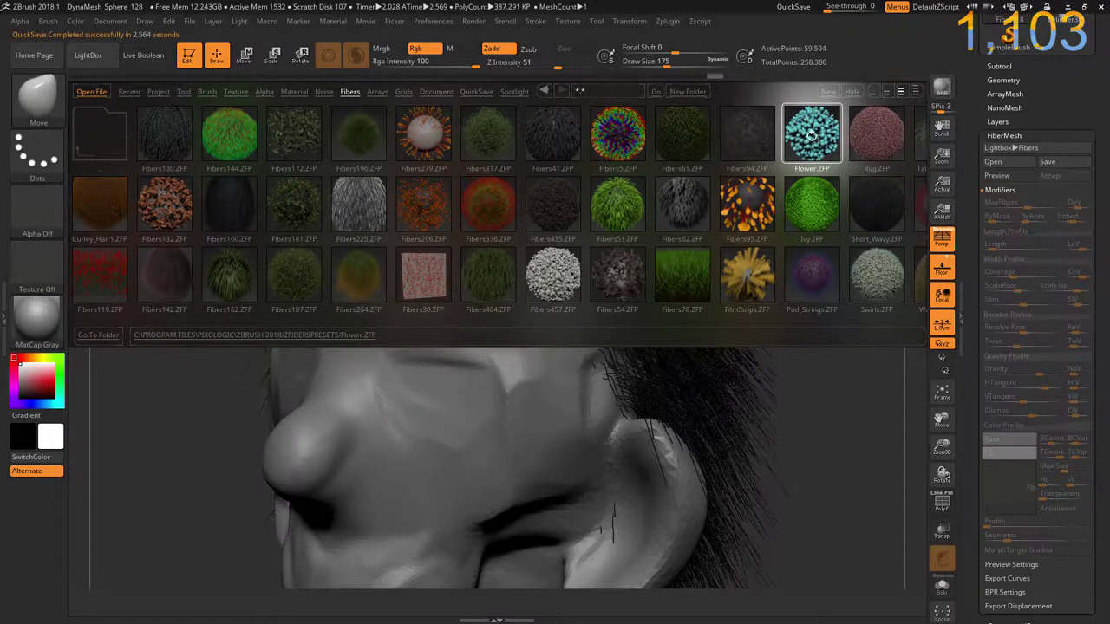
double_click(811, 134)
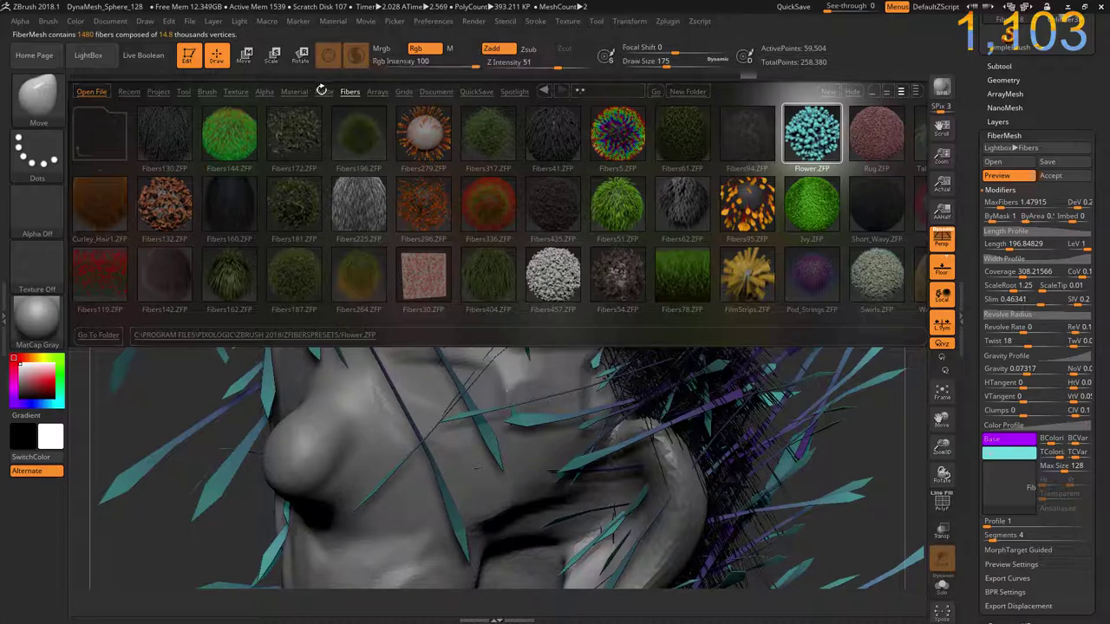
- Raise MaxFibers to 19,362, shorten Length to about 32.25 and lower ScaleRoot to 0.017
left_click(101, 55)
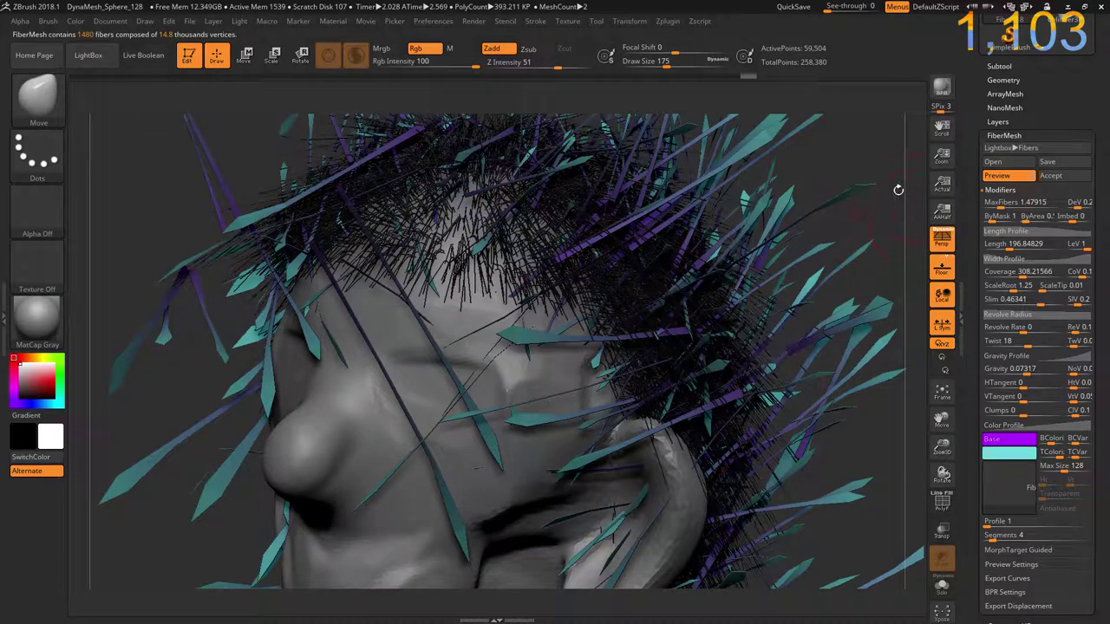
left_click_drag(900, 145, 833, 211, "alt")
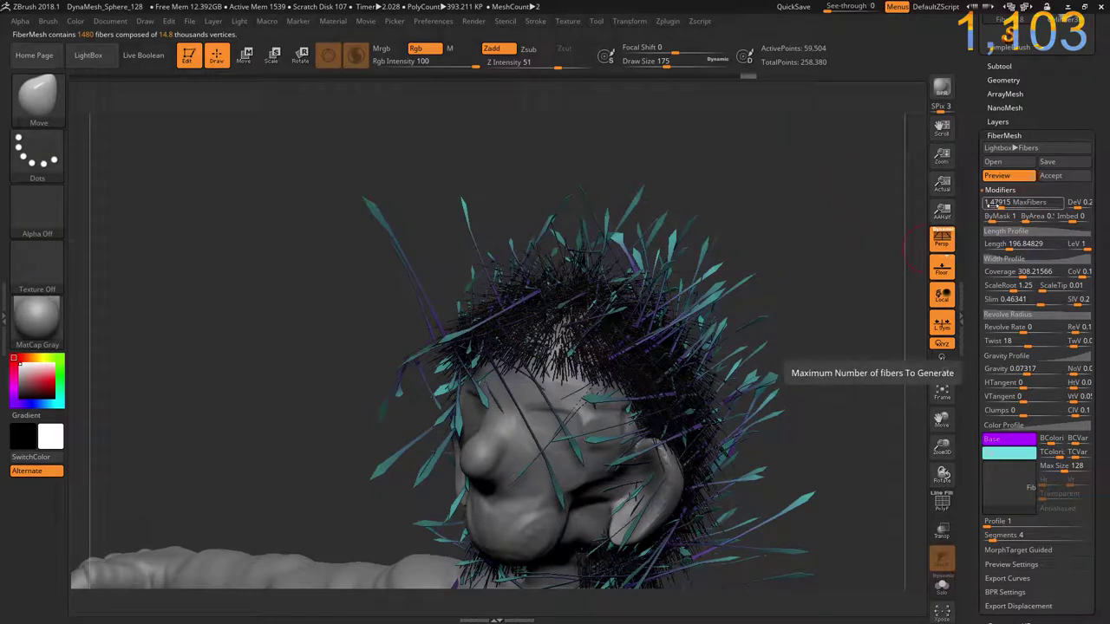
left_click_drag(997, 205, 1021, 205)
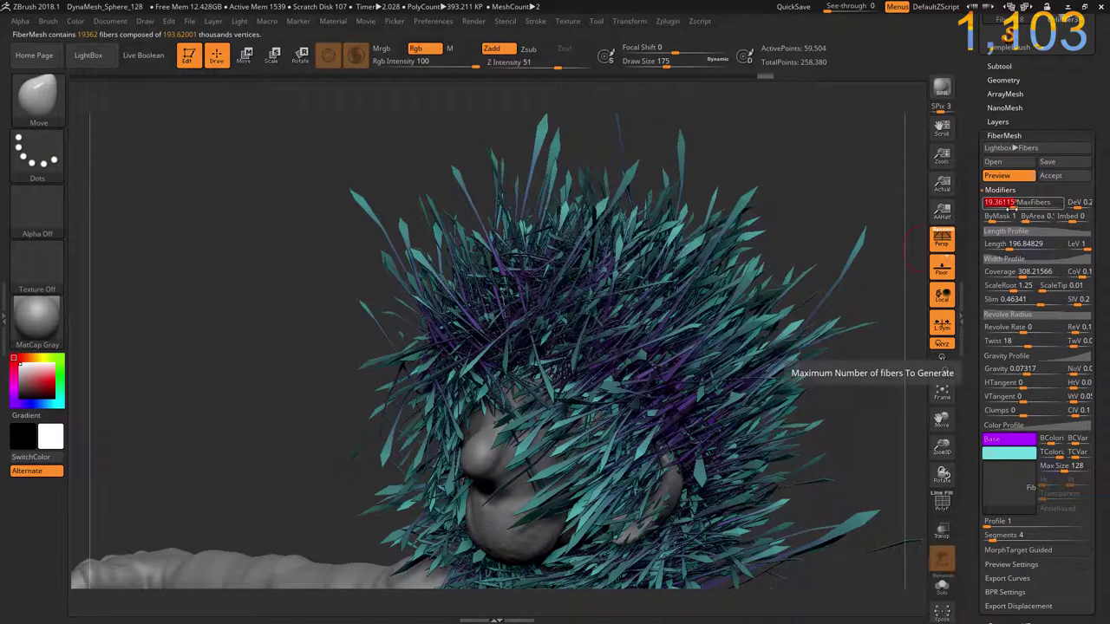
left_click_drag(1010, 243, 991, 246)
left_click_drag(798, 268, 855, 280)
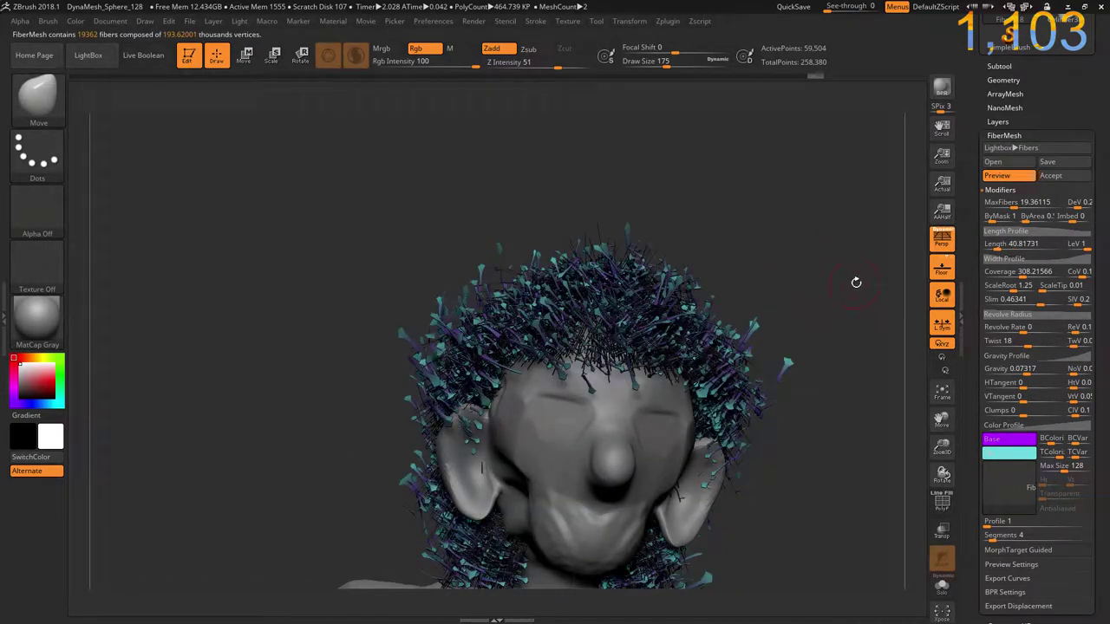
left_click_drag(997, 247, 989, 247)
left_click_drag(997, 286, 1043, 290)
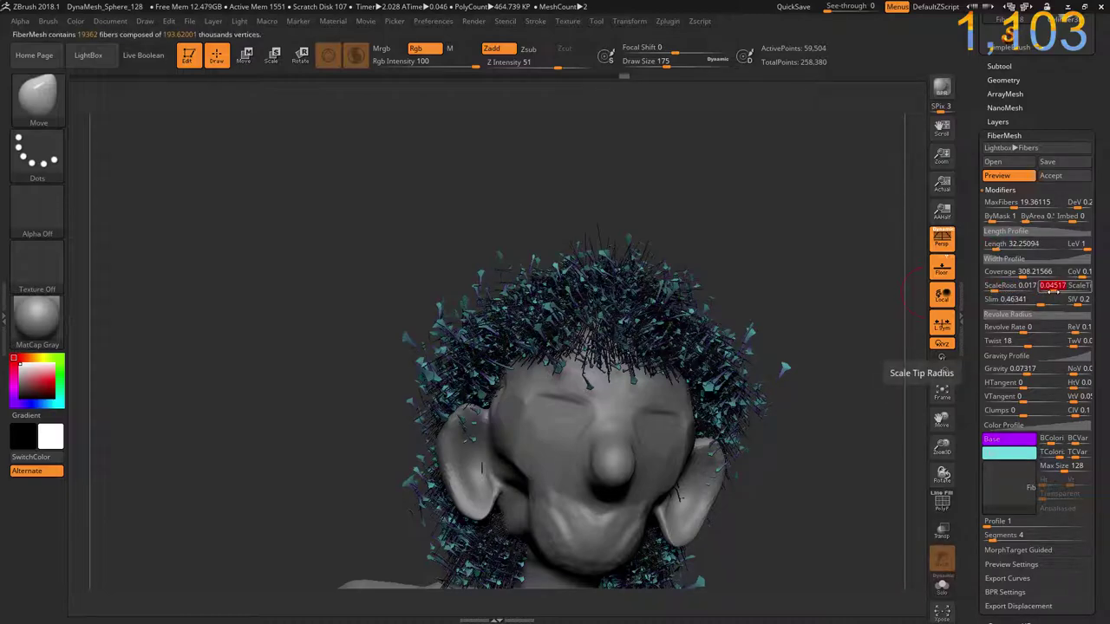
mouse_move(771, 271)
left_mouse_down()
mouse_move(760, 262)
mouse_move(906, 187)
left_mouse_up()
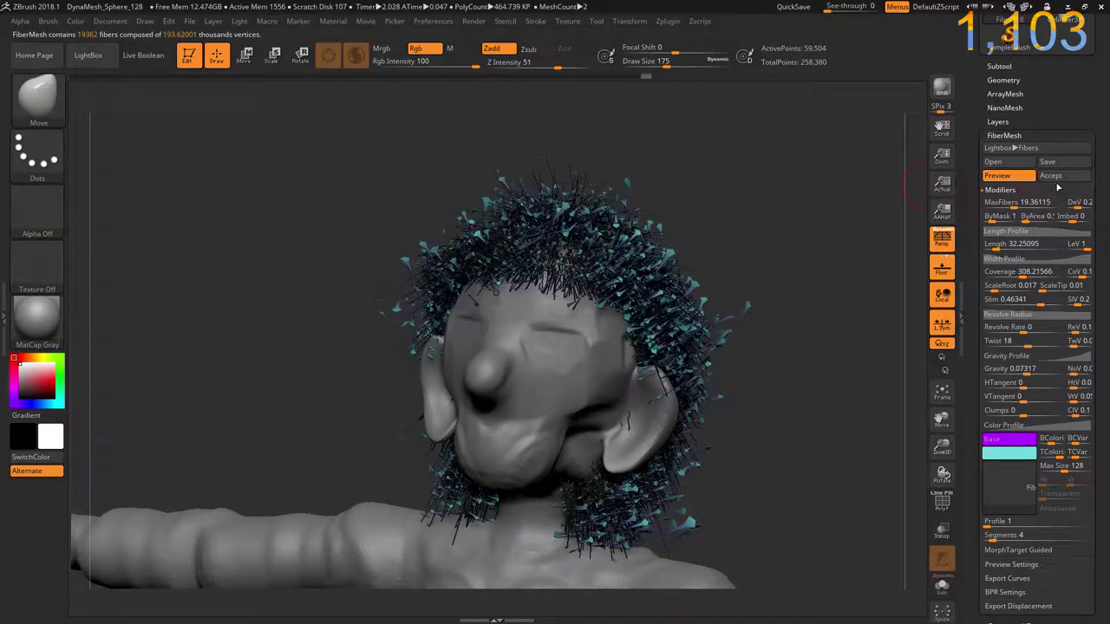
- Accept the fibers as subtool Fibers69, BPR-render the hair, then select the PolySphere subtool
left_click(1054, 176)
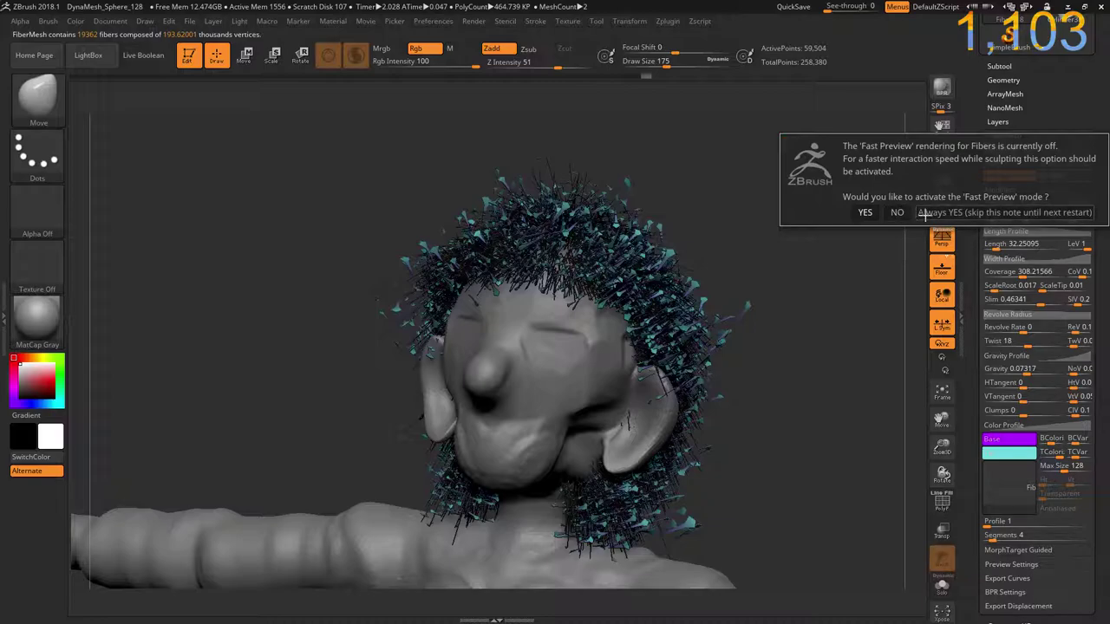
left_click(926, 212)
left_click_drag(772, 245, 733, 199, "shift")
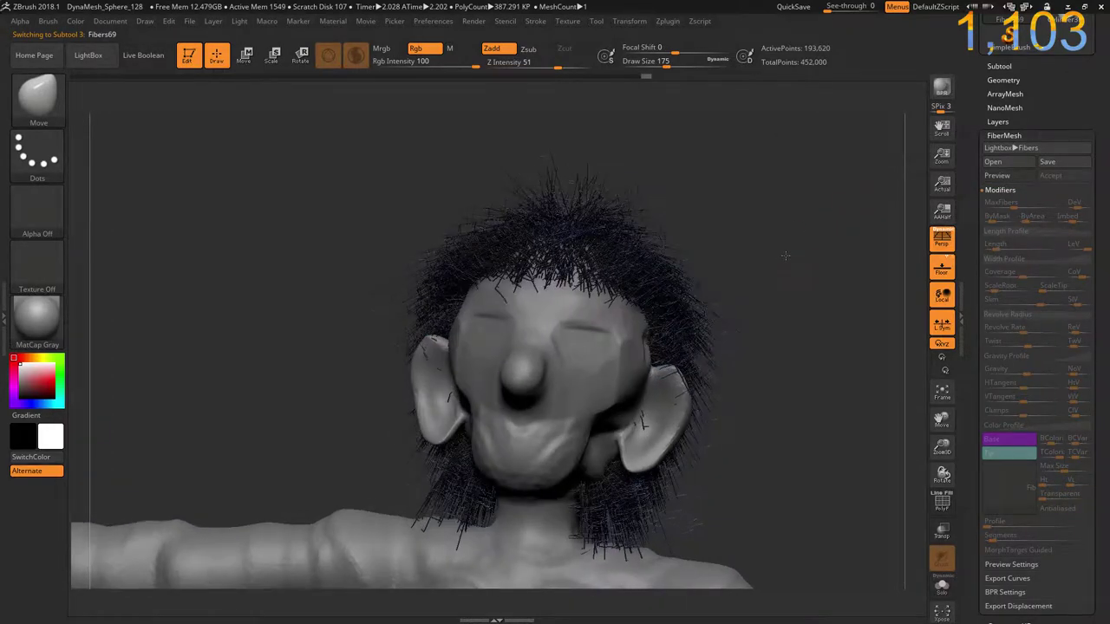
left_click(948, 91)
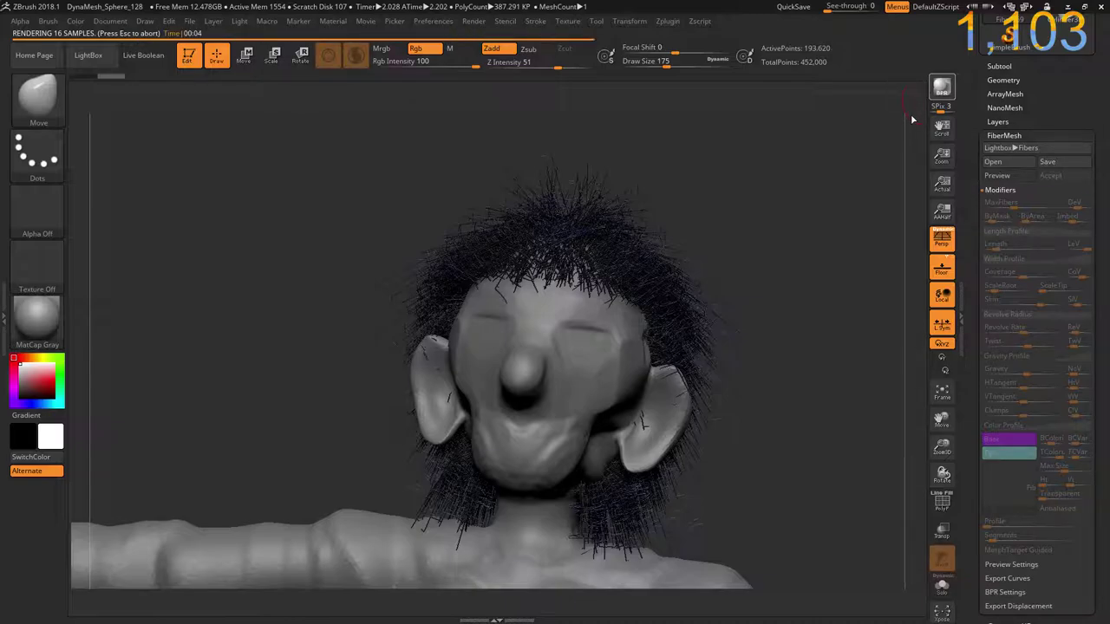
left_click(760, 186)
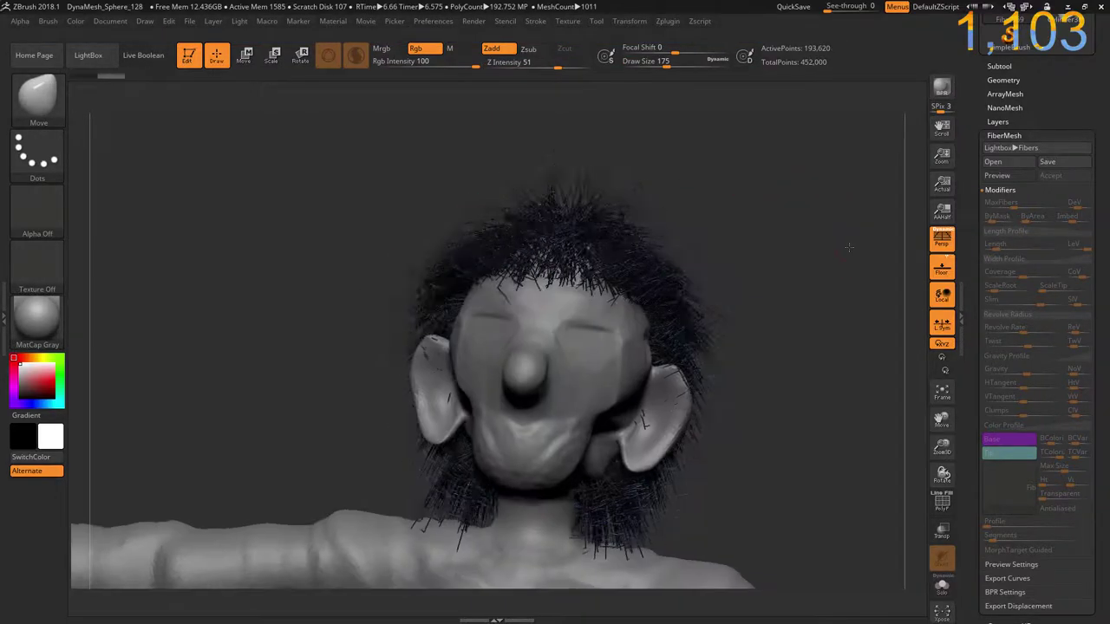
left_click(1000, 66)
mouse_move(1040, 117)
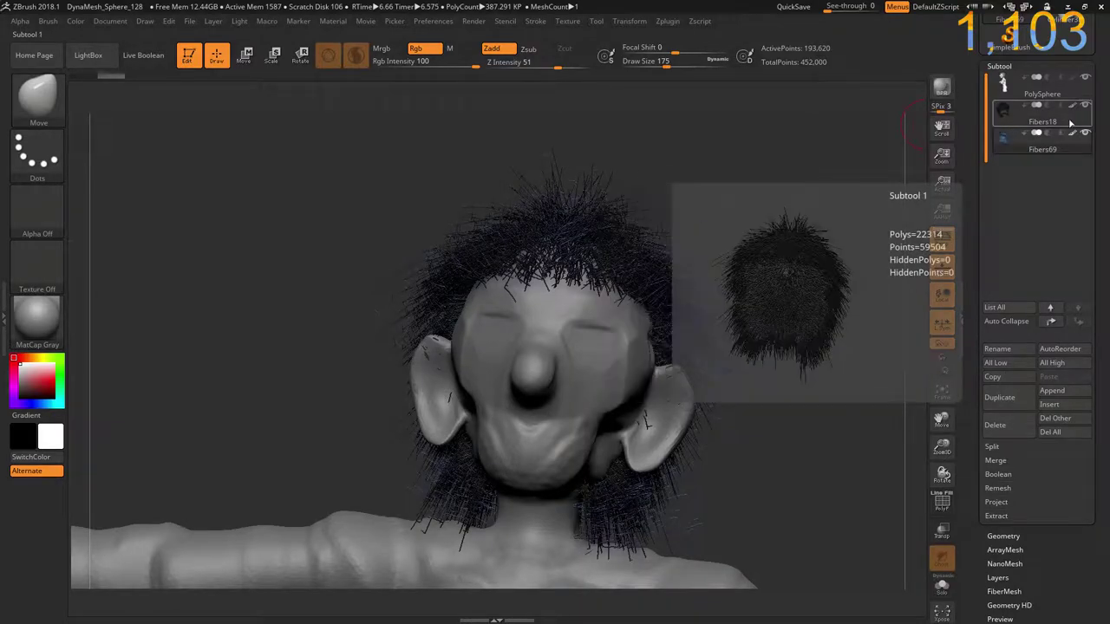
left_click(1011, 89)
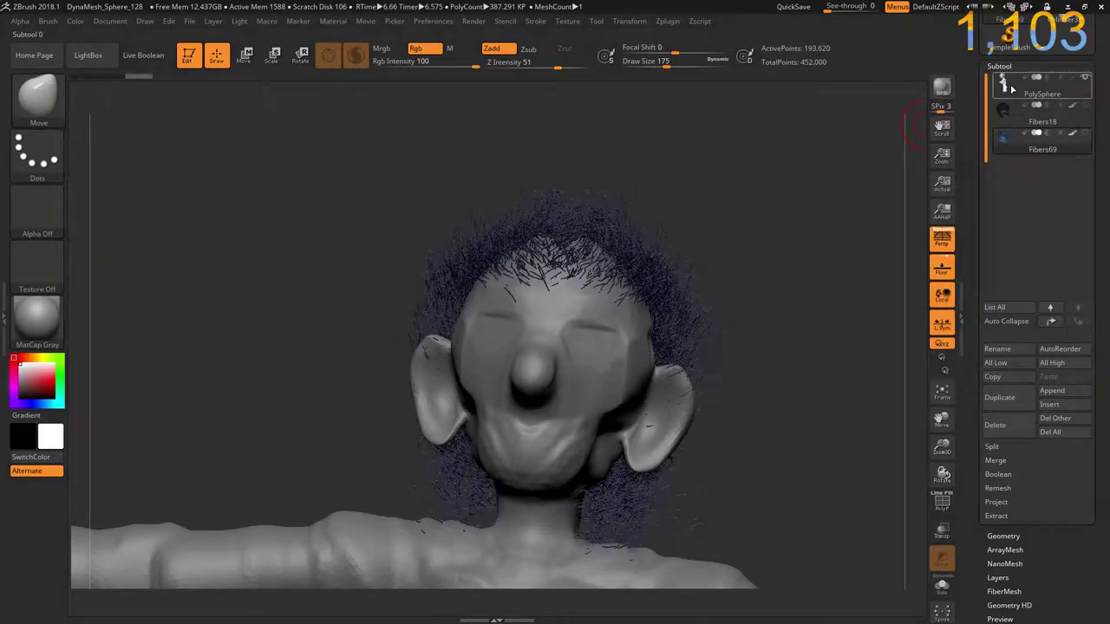
- Clear the mask, set Draw Size to 80, and paint symmetric MaskPen masks over both eyes
left_click_drag(835, 109, 774, 201)
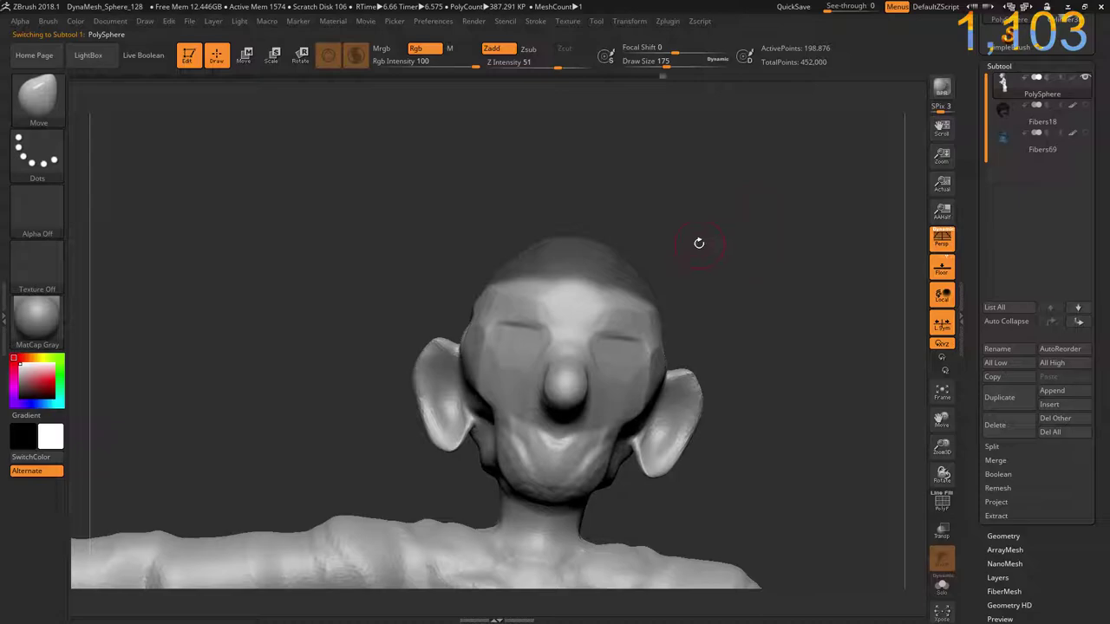
left_click_drag(699, 242, 694, 268, "ctrl")
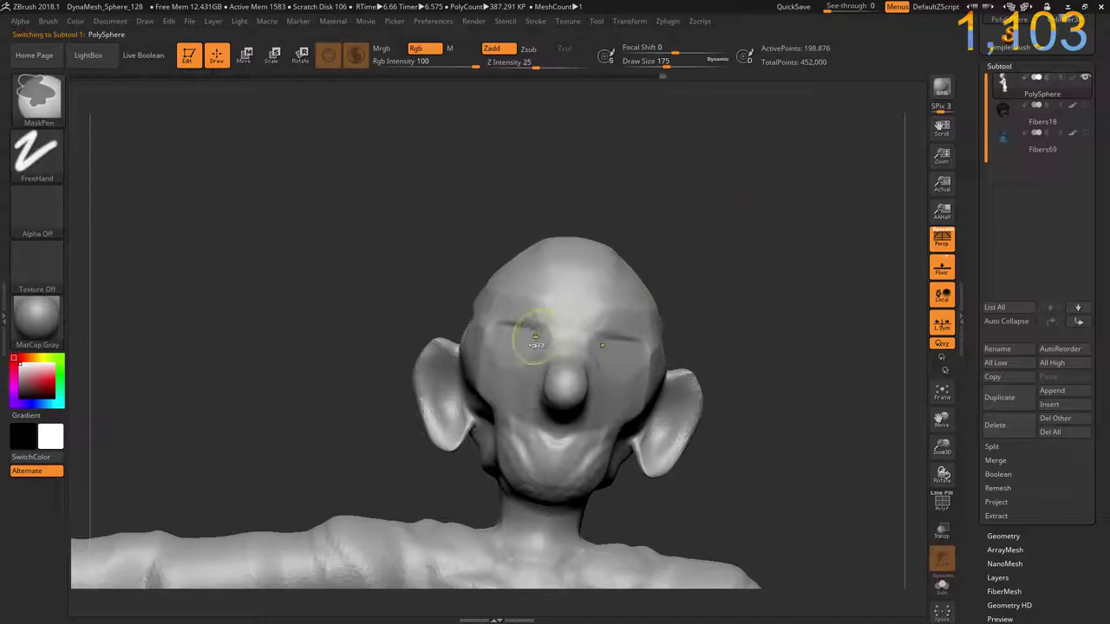
key("b")
key("m")
key("v")
left_click_drag(535, 338, 373, 286, "alt")
mouse_move(224, 168)
left_mouse_down("ctrl")
mouse_move(258, 259)
mouse_move(261, 235)
left_mouse_up("ctrl")
key("s")
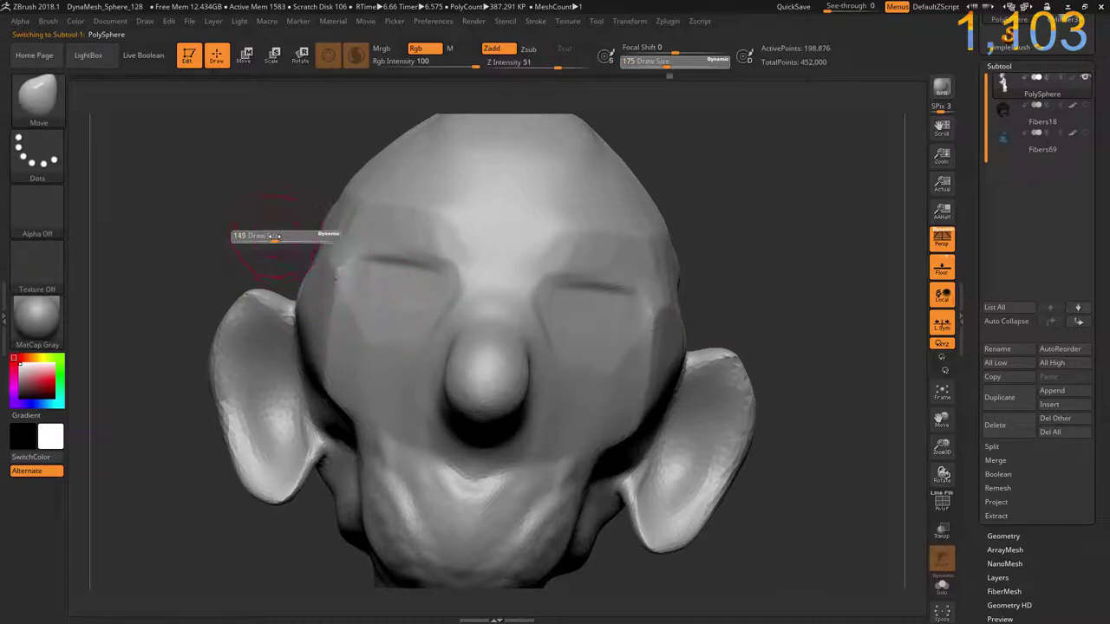
key("ctrl")
left_click_drag(356, 270, 417, 278, "ctrl")
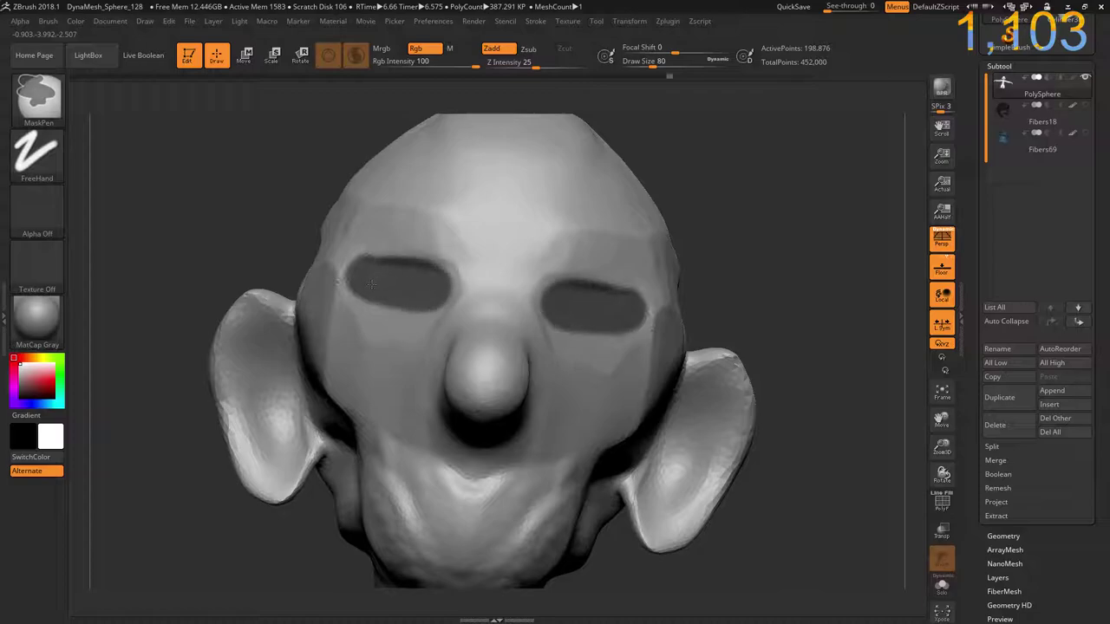
left_click_drag(371, 285, 420, 303, "ctrl")
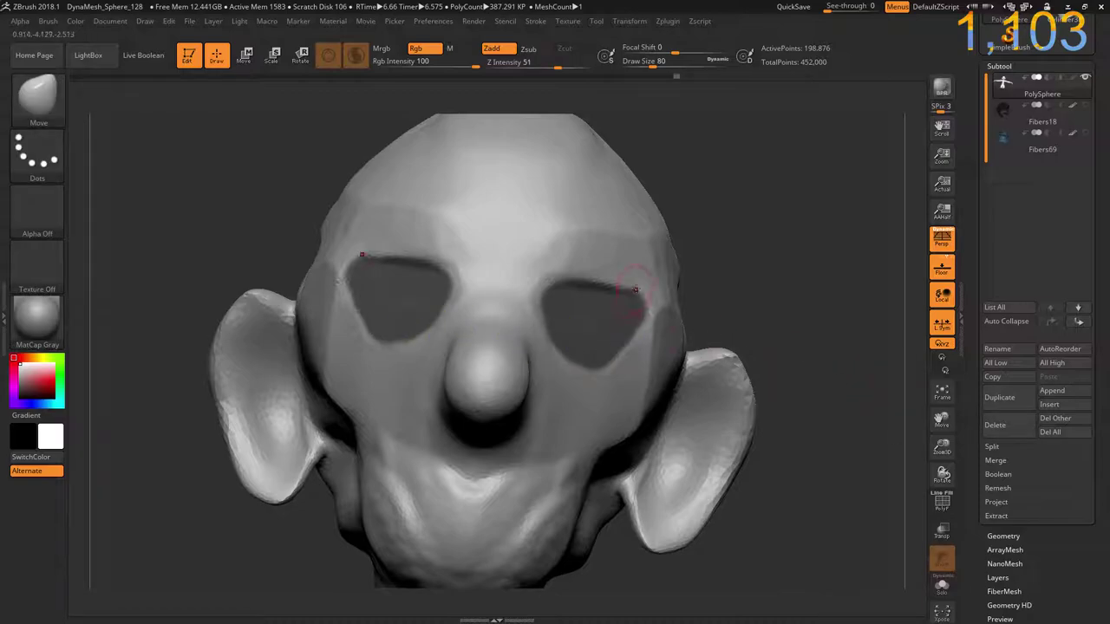
- Soften the eye mask, extract a double-sided 0.02-thick shell as Extract70, then clear the mask
left_click(721, 240, "ctrl")
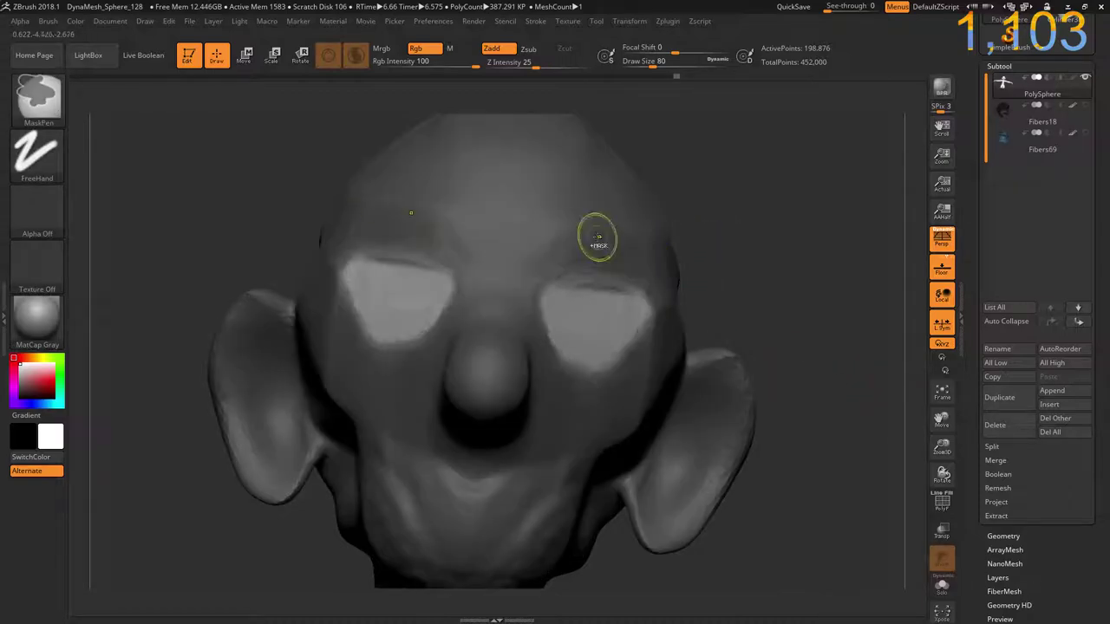
left_click(689, 251, "ctrl")
left_click(627, 242, "ctrl")
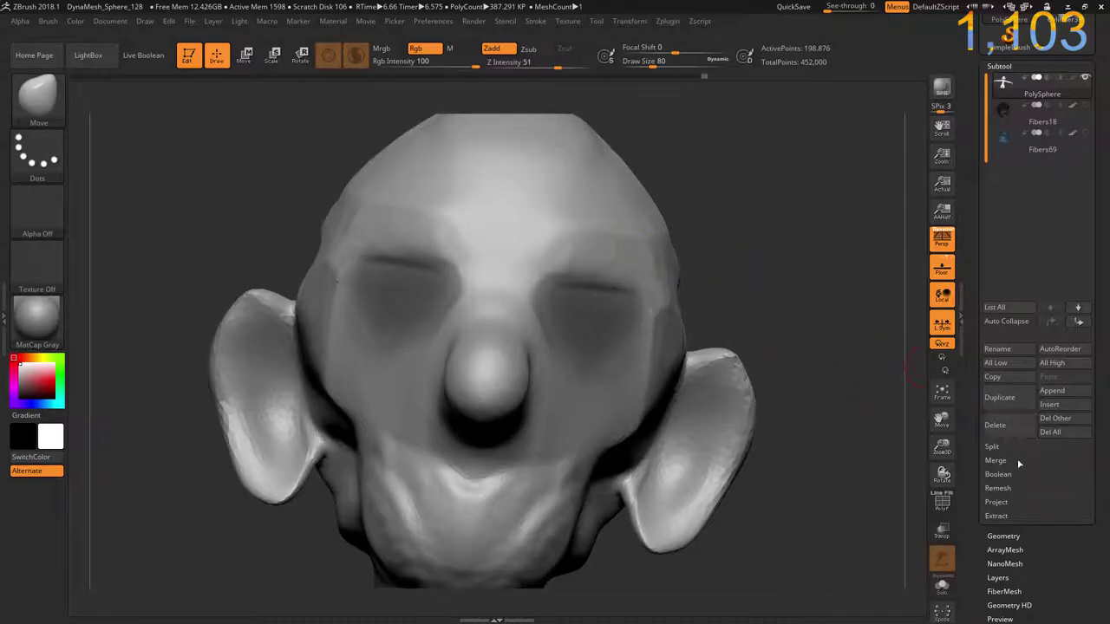
left_click(996, 516)
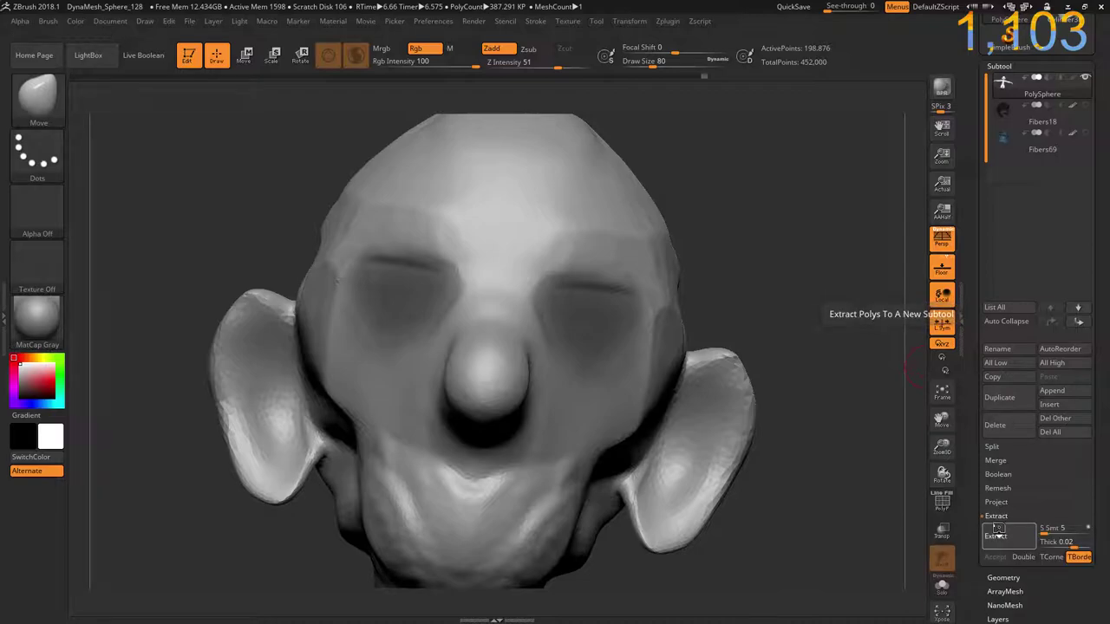
left_click(999, 535)
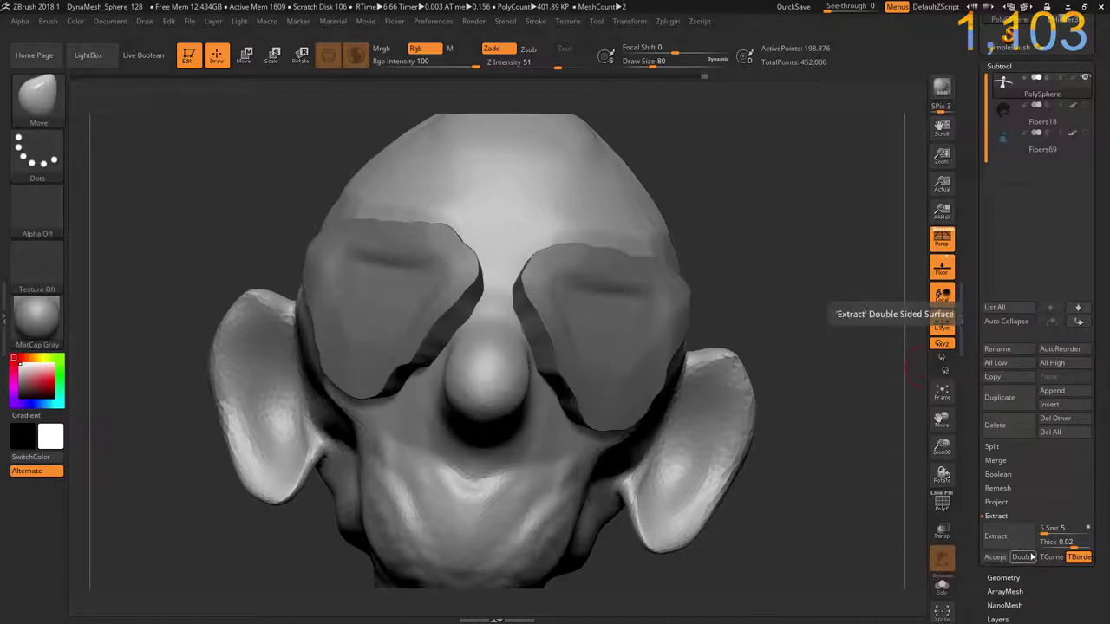
left_click(995, 557)
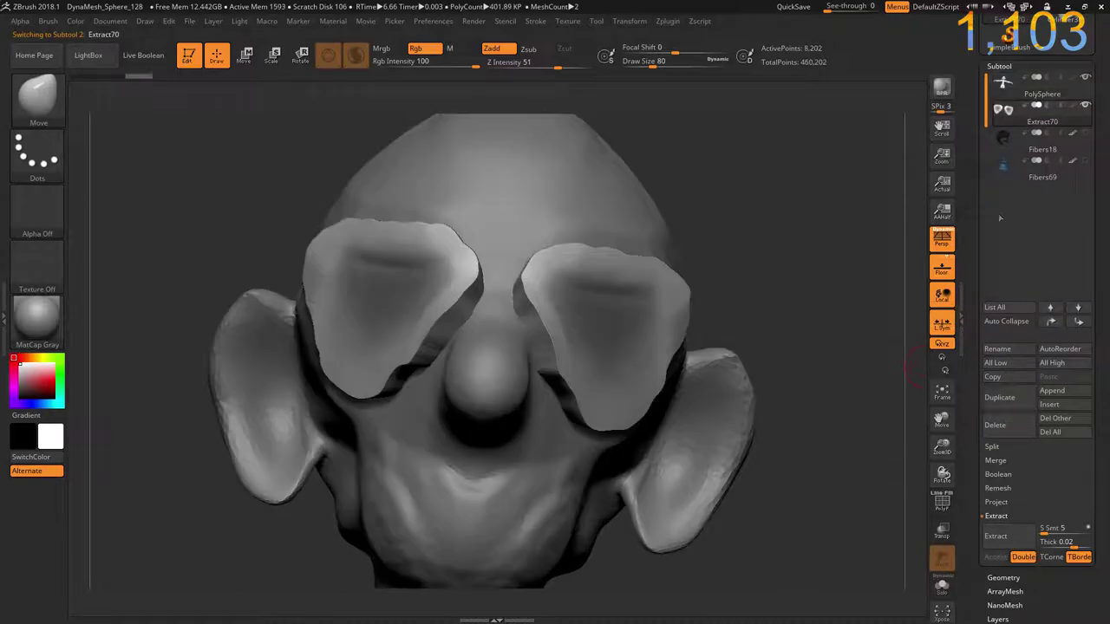
key("ctrl")
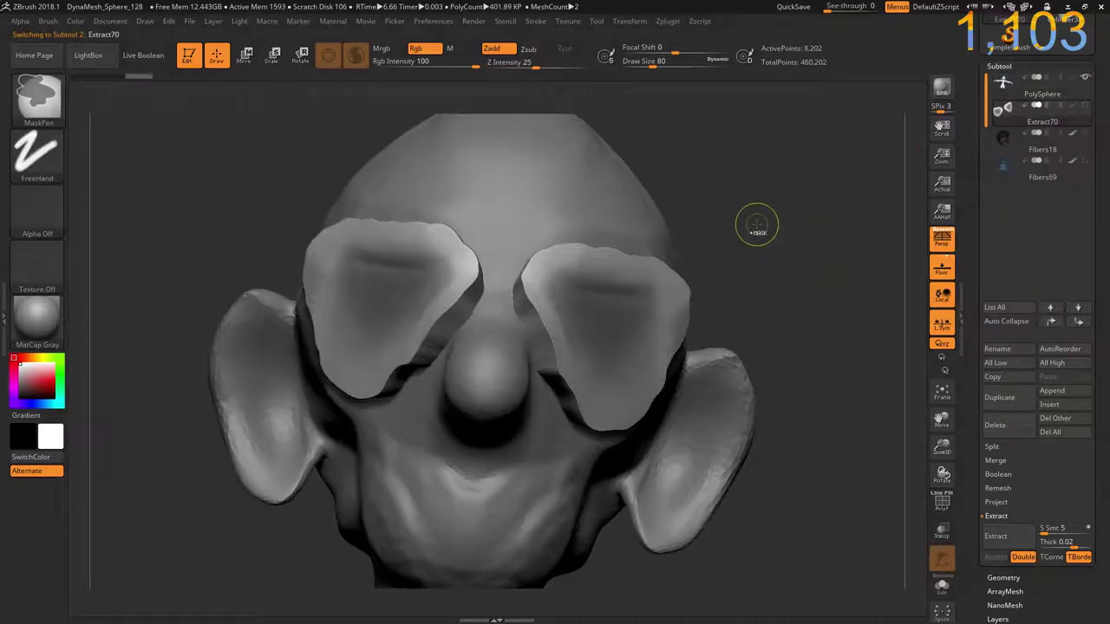
left_click_drag(757, 225, 774, 279, "ctrl")
left_click_drag(302, 335, 328, 212)
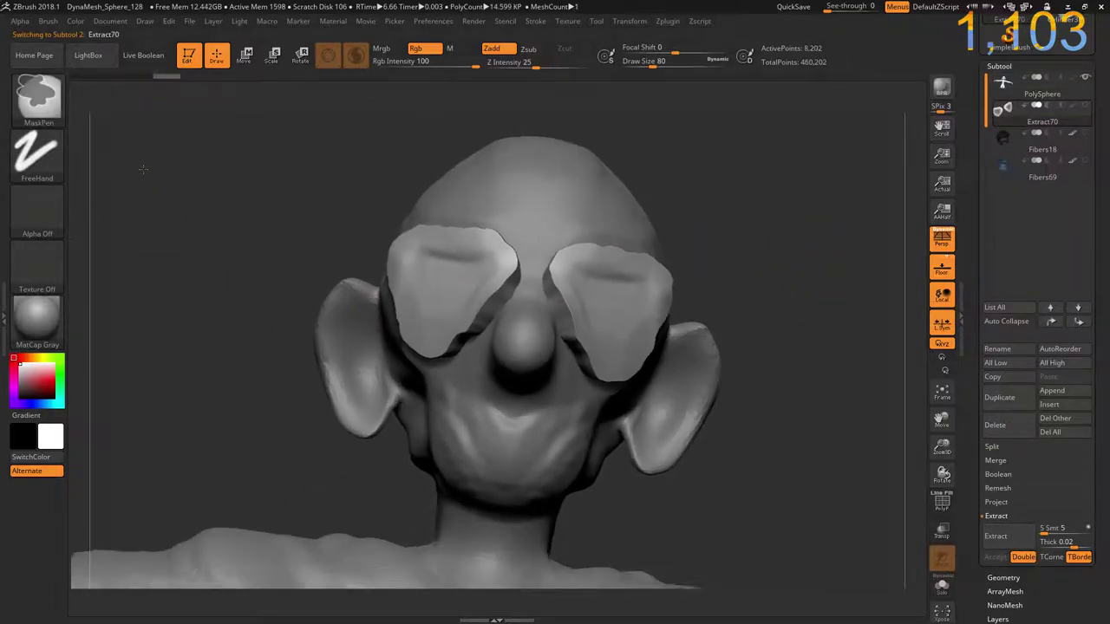
- Scale down and push in Extract70 with Transpose, set it to Subtract and enable Live Boolean
key("e")
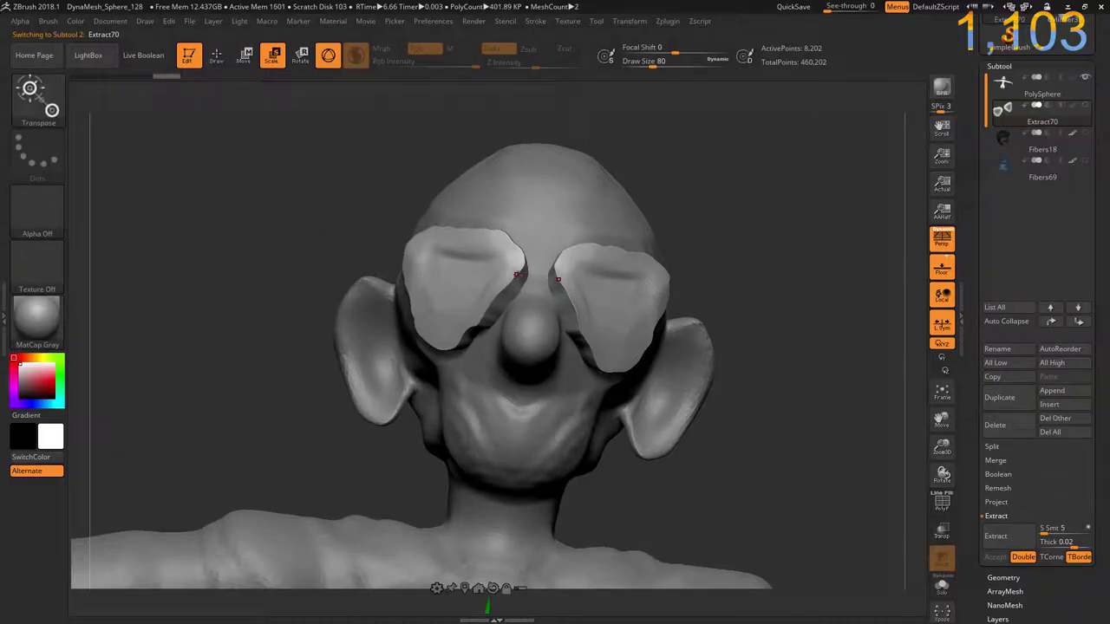
left_click(536, 279, "alt")
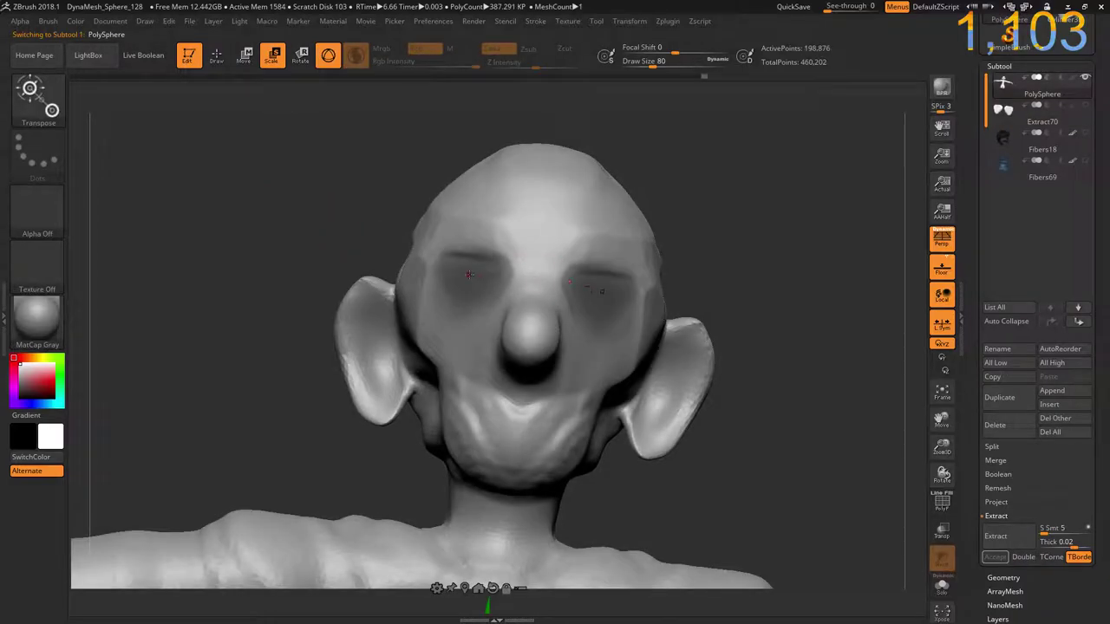
left_click(1006, 122)
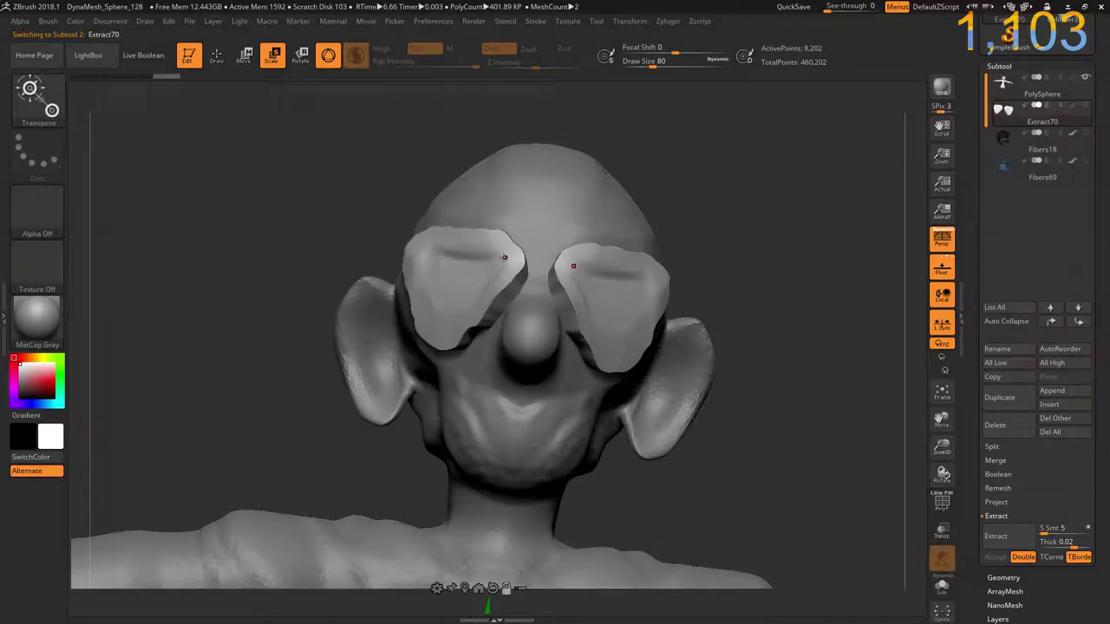
left_click(462, 272)
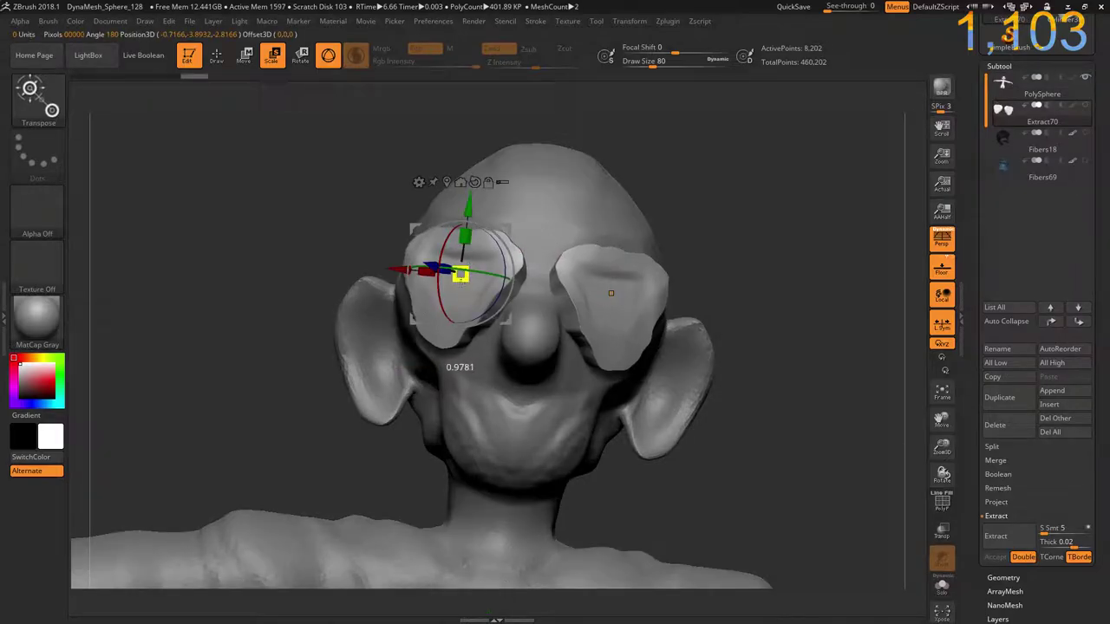
left_click_drag(461, 275, 460, 285)
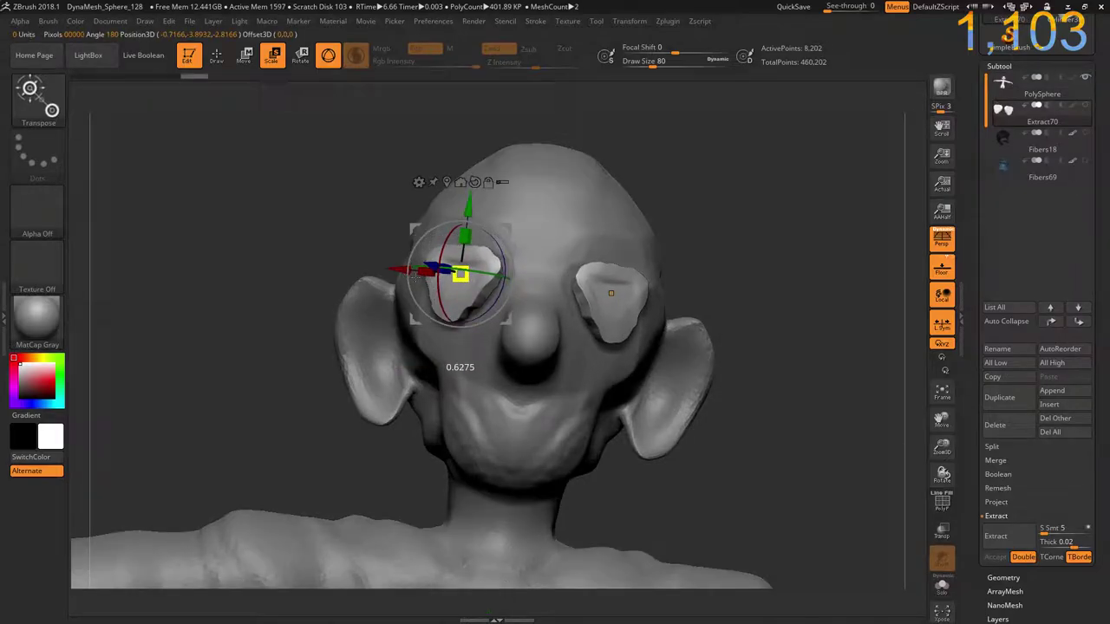
left_click_drag(373, 233, 316, 230)
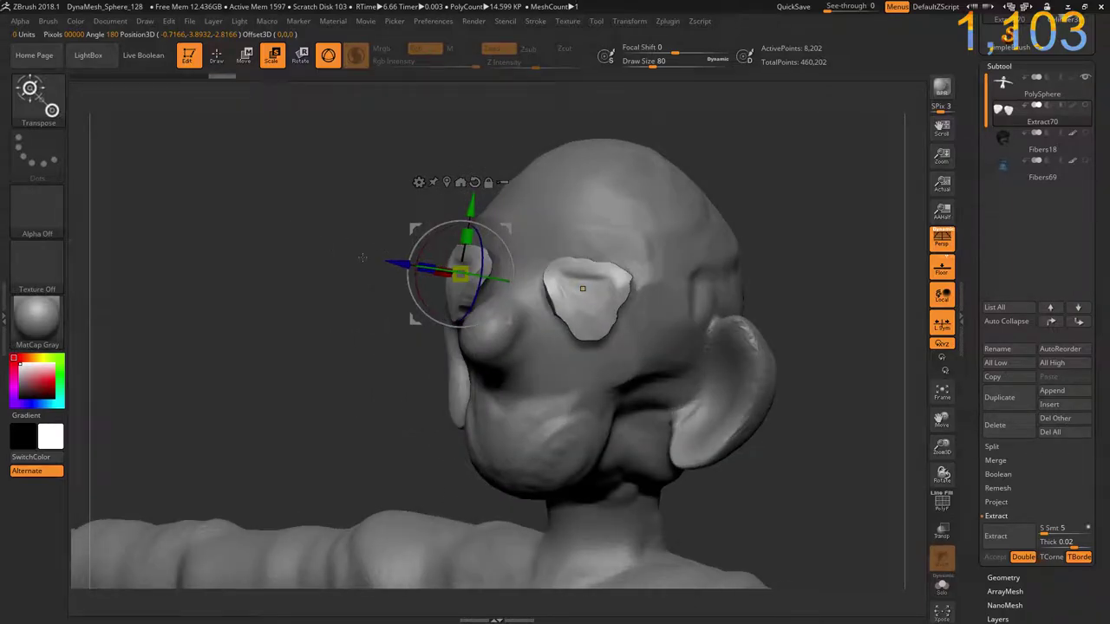
left_click_drag(363, 258, 486, 260)
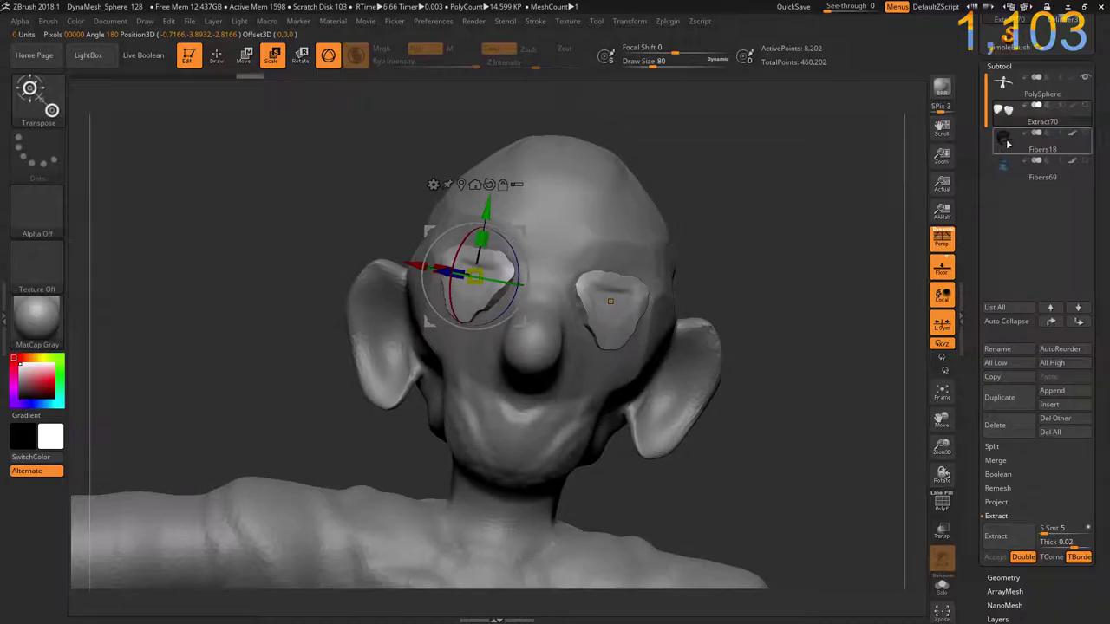
left_click(1047, 107)
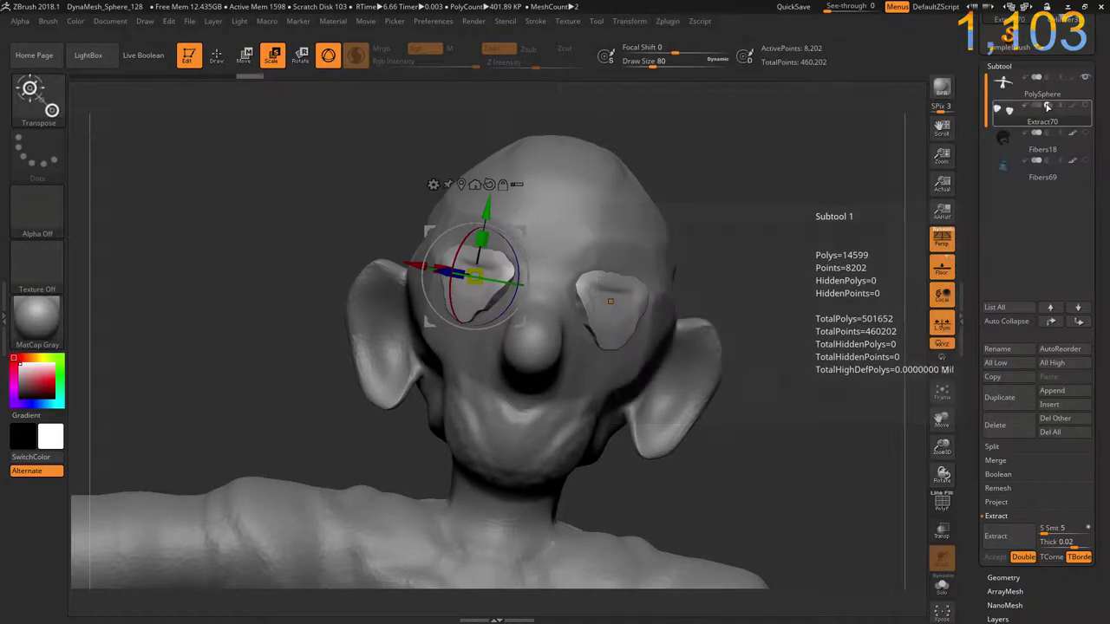
left_click(146, 58)
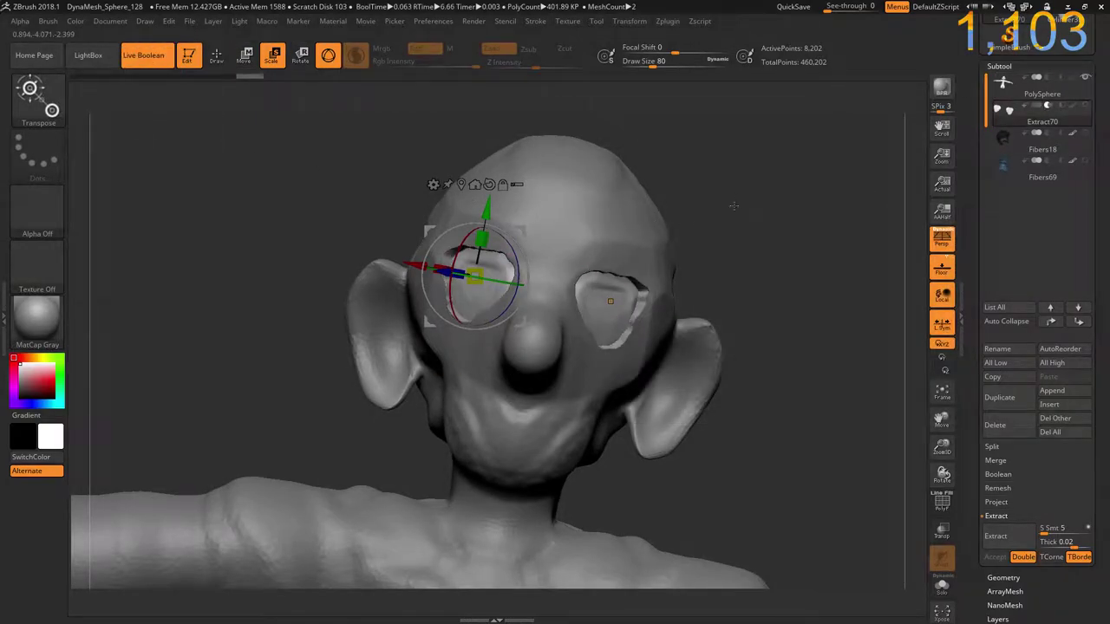
- Select PolySphere, show the eye subtool again, and mask the mouth area with MaskPen
left_click_drag(732, 206, 728, 216)
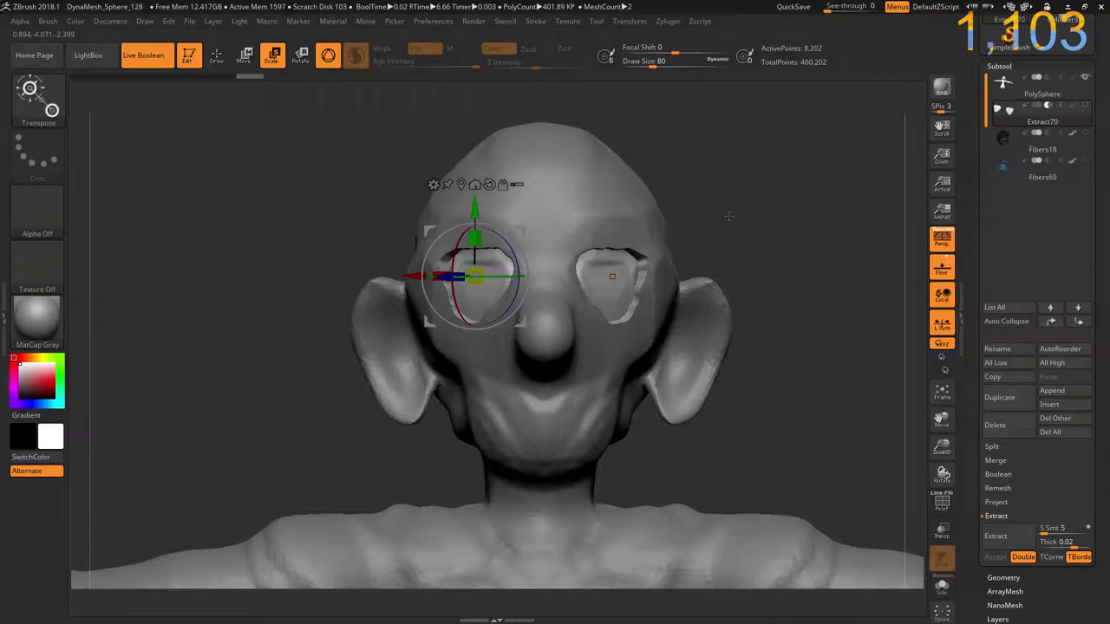
left_click(516, 370, "alt")
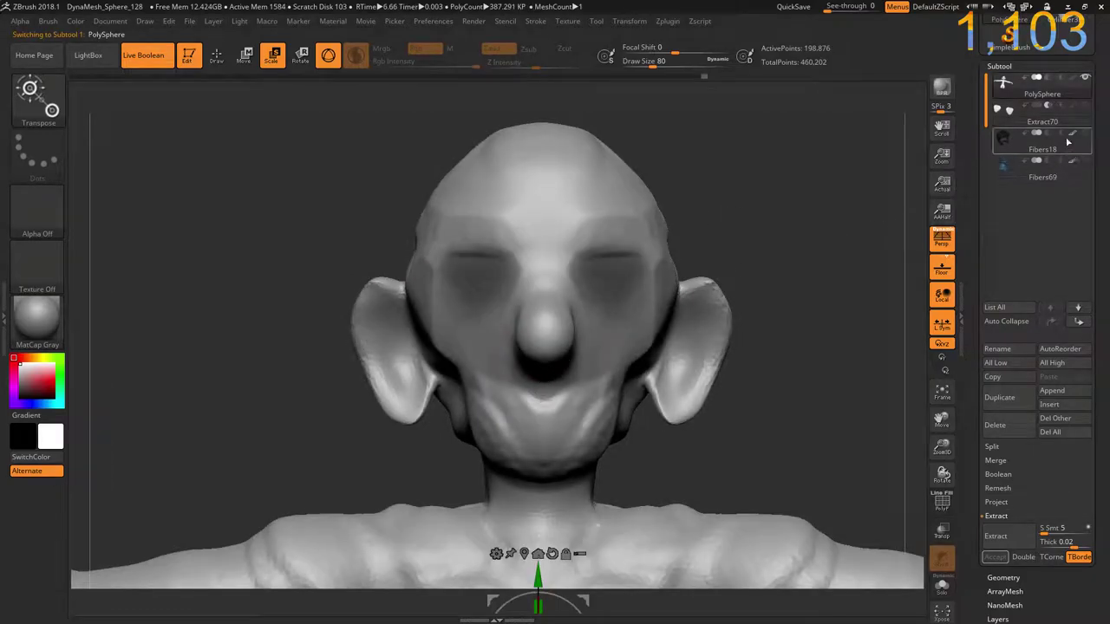
left_click(1085, 105)
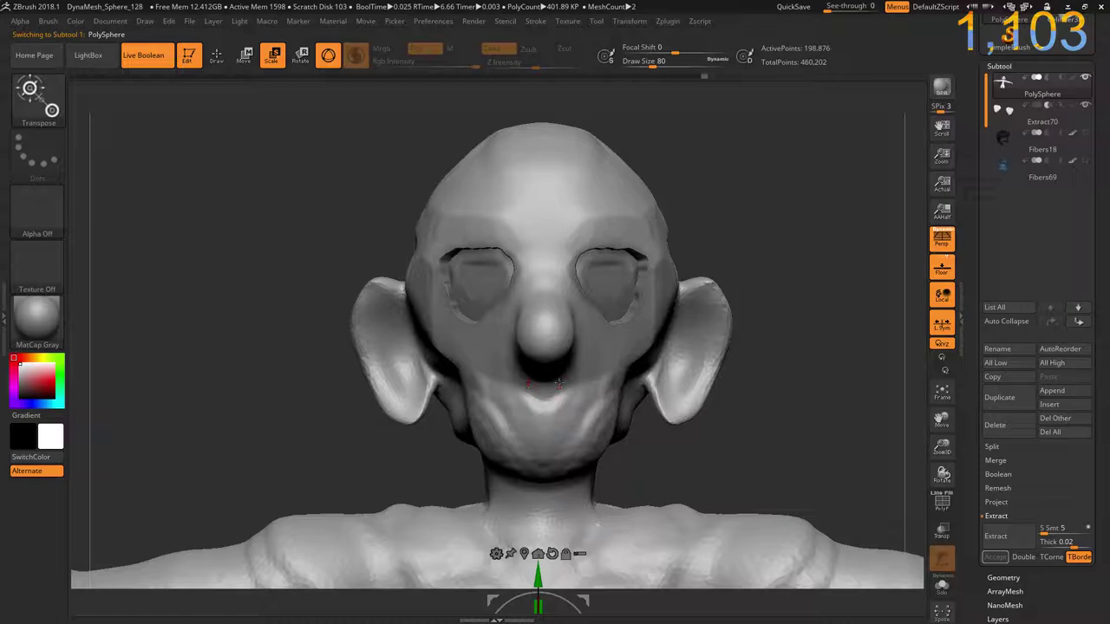
left_click(546, 370)
left_click_drag(768, 460, 493, 305, "ctrl")
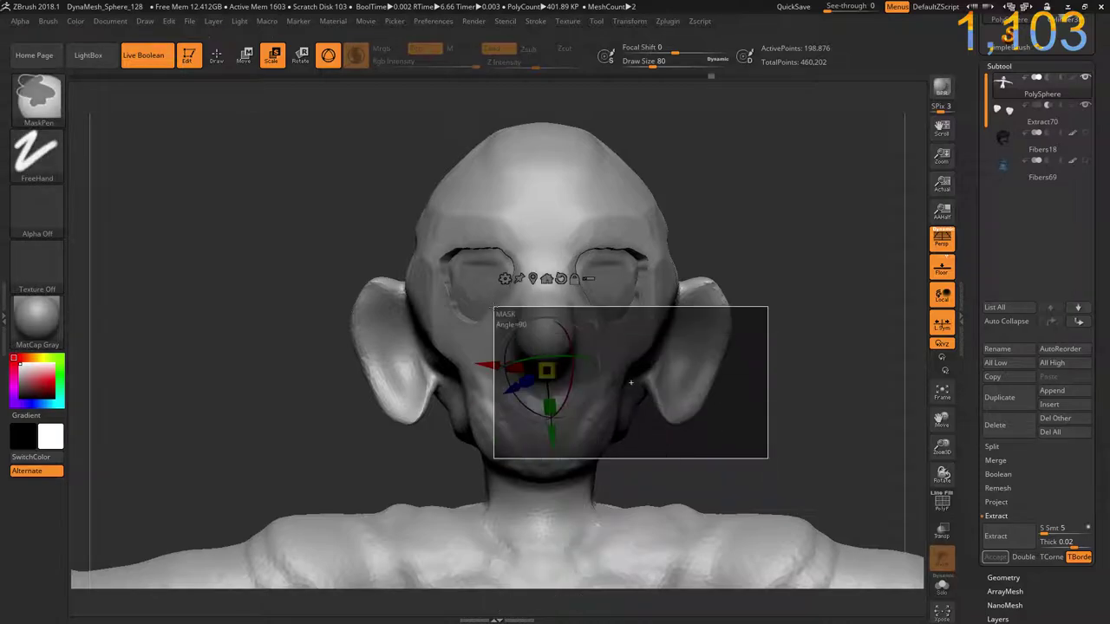
left_click(217, 56)
left_click_drag(487, 392, 533, 431, "ctrl")
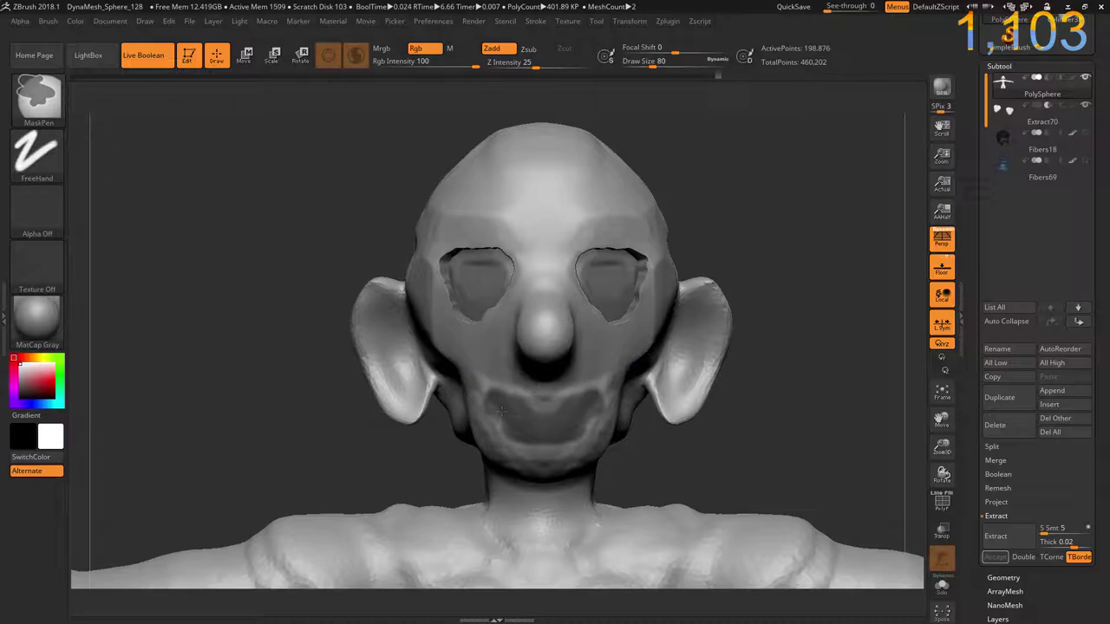
- Extend the mask over the mouth and chin and extract it as new subtool Extract71
left_click_drag(537, 439, 587, 432, "ctrl")
left_click(999, 537)
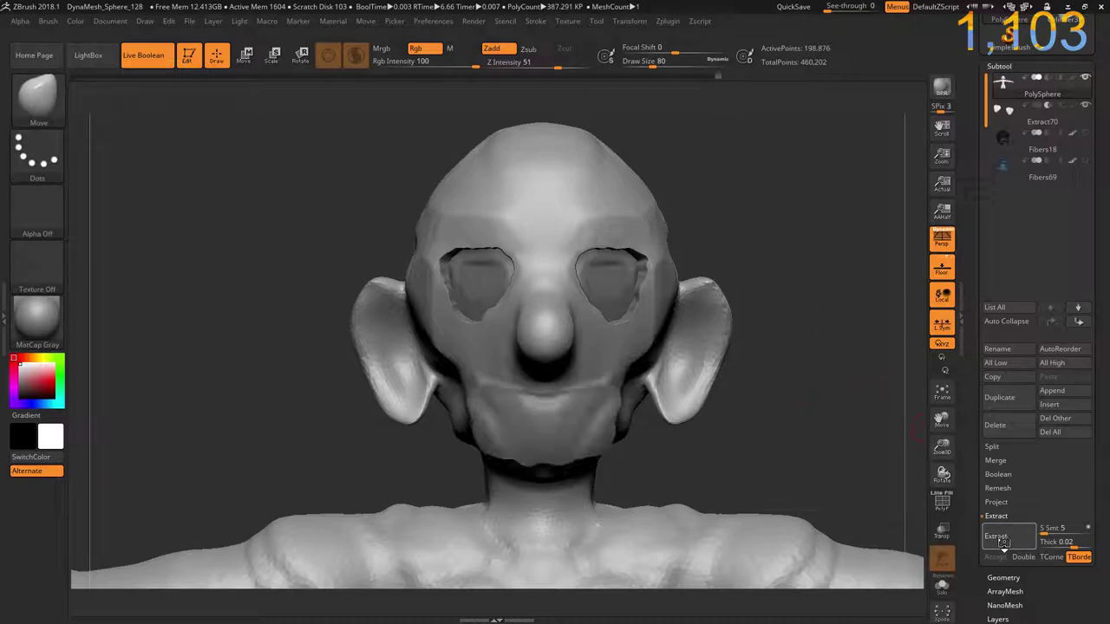
left_click(996, 557)
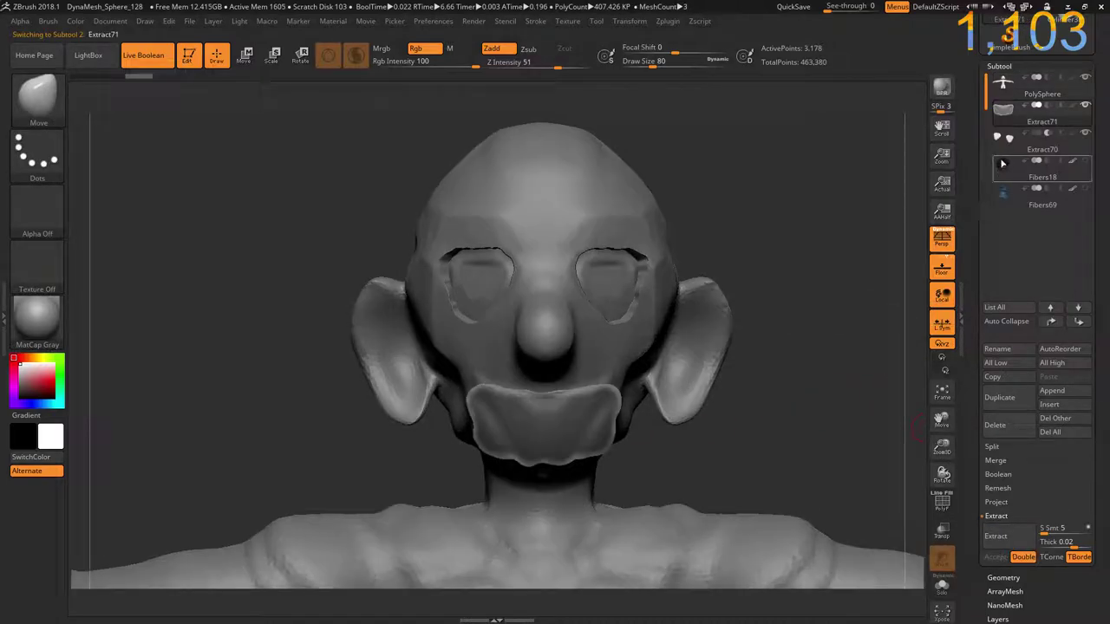
- Turn the head toward profile and put the Move gizmo on the mouth shell
left_click_drag(766, 419, 701, 426)
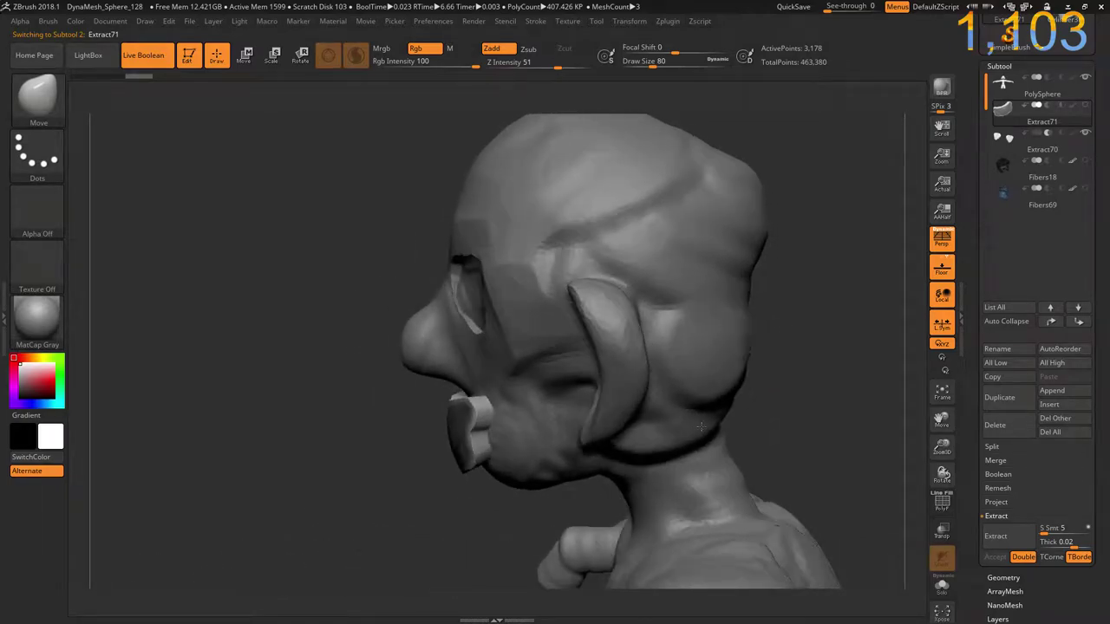
left_click(248, 58)
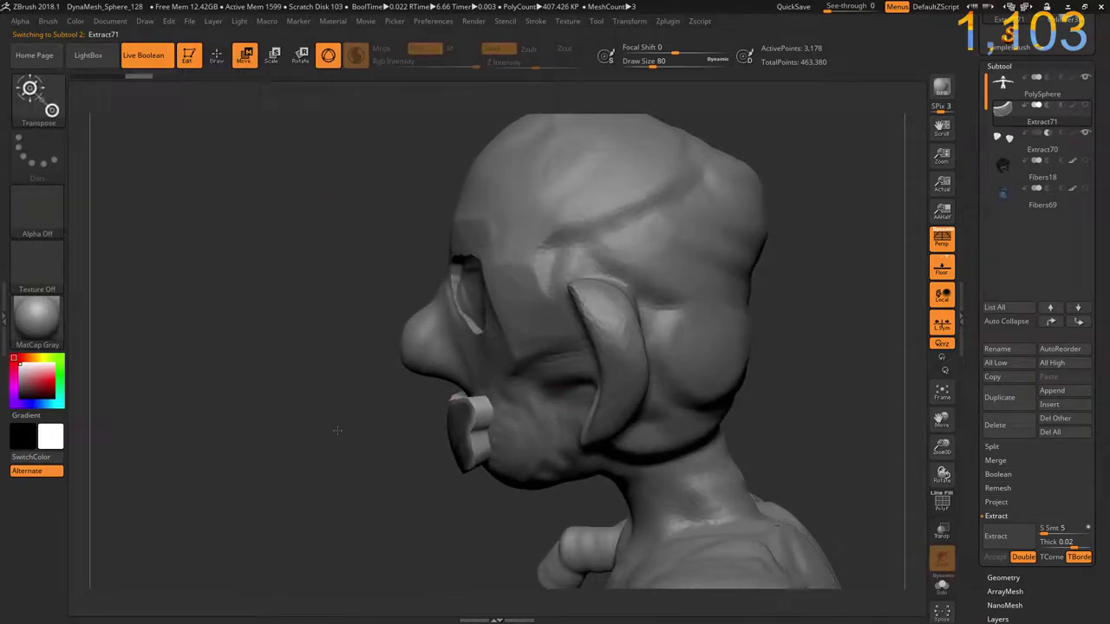
left_click_drag(356, 453, 330, 464)
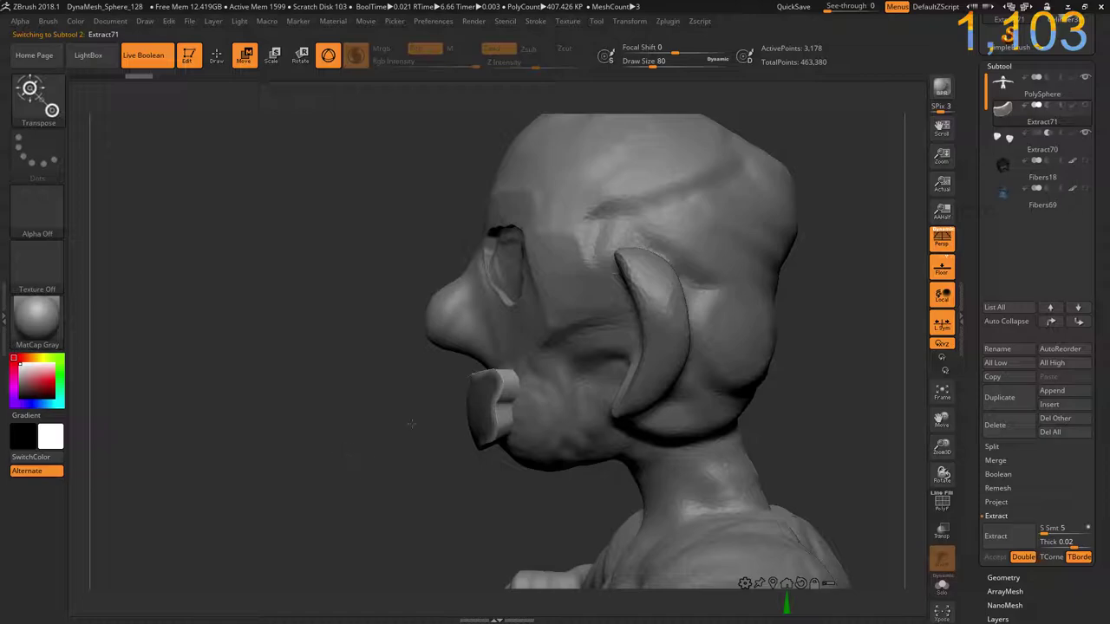
key("y")
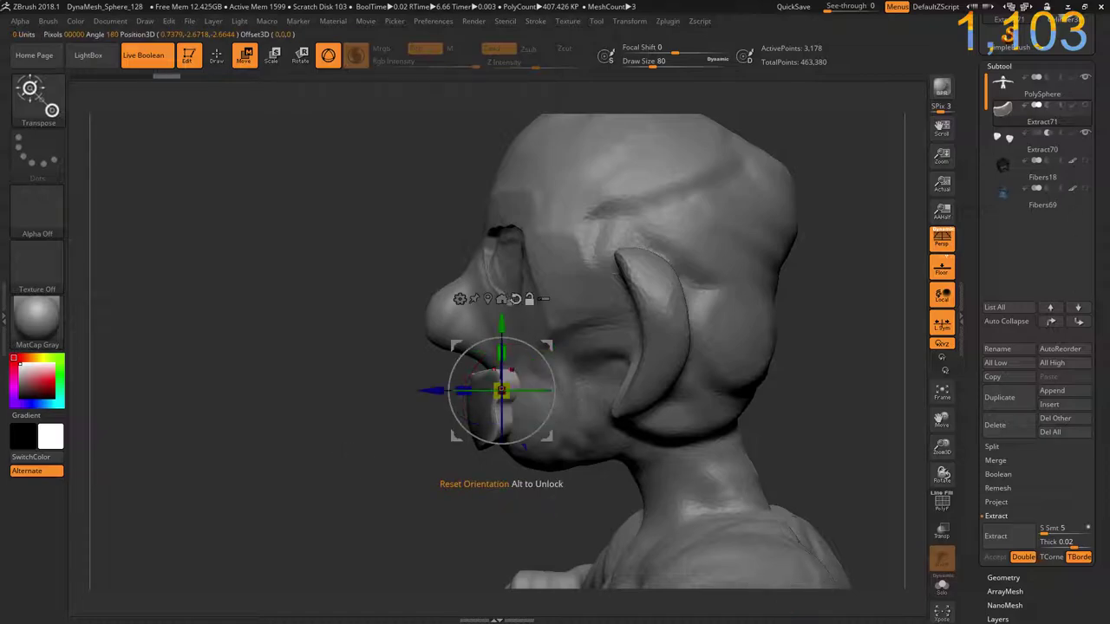
- Push the Extract71 mouth shell back into the face, viewed from the front
mouse_move(431, 391)
left_mouse_down()
mouse_move(455, 392)
mouse_move(439, 395)
left_mouse_up()
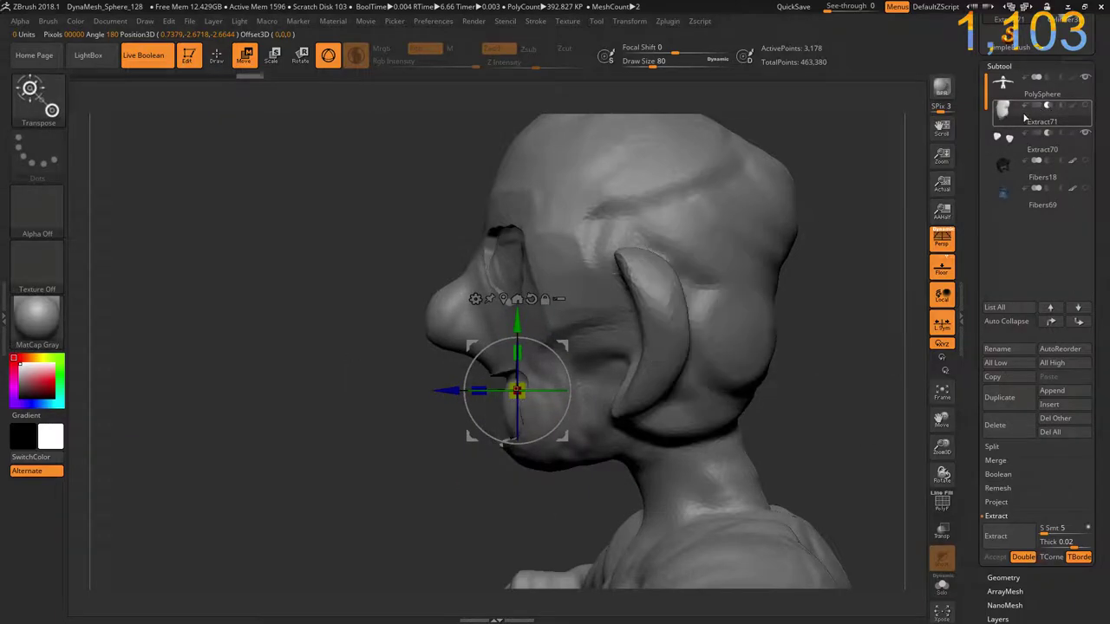
left_click_drag(217, 400, 390, 399)
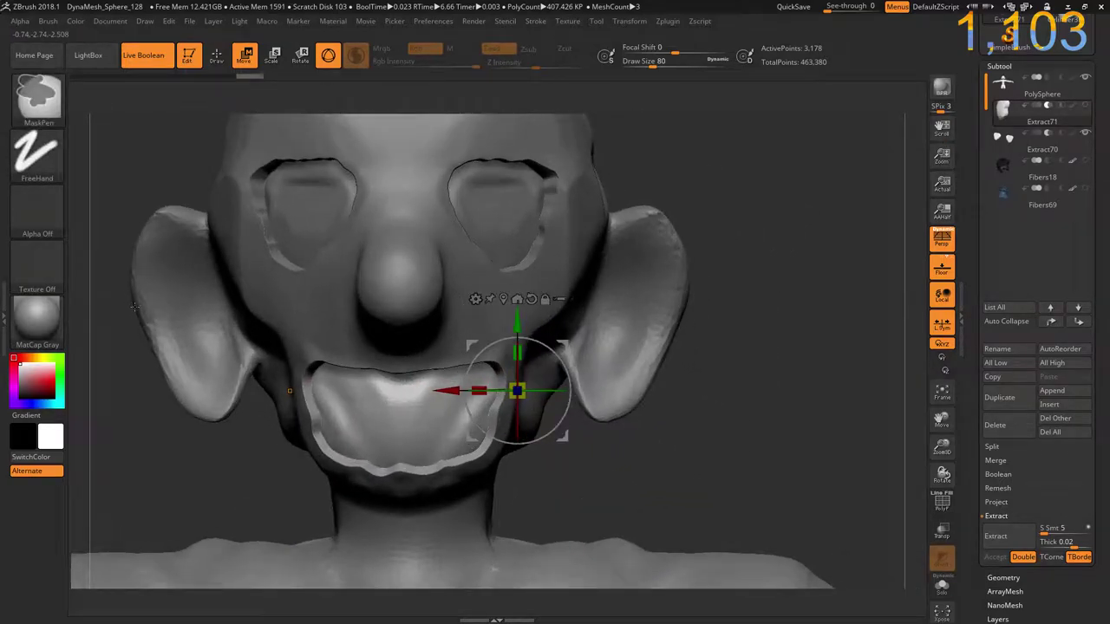
mouse_move(485, 394)
left_mouse_down("alt")
mouse_move(536, 394)
mouse_move(517, 409)
left_mouse_up("alt")
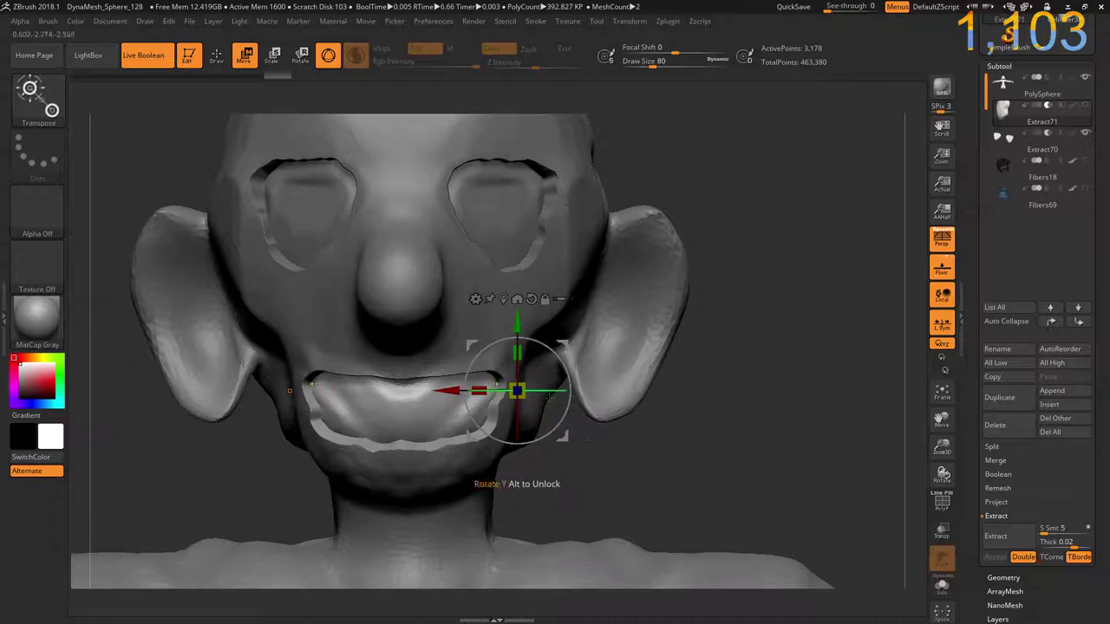
- Test scaling the mouth shell along X, undo it, shift it into place, and check the side
mouse_move(479, 390)
left_mouse_down()
mouse_move(469, 391)
mouse_move(496, 392)
left_mouse_up()
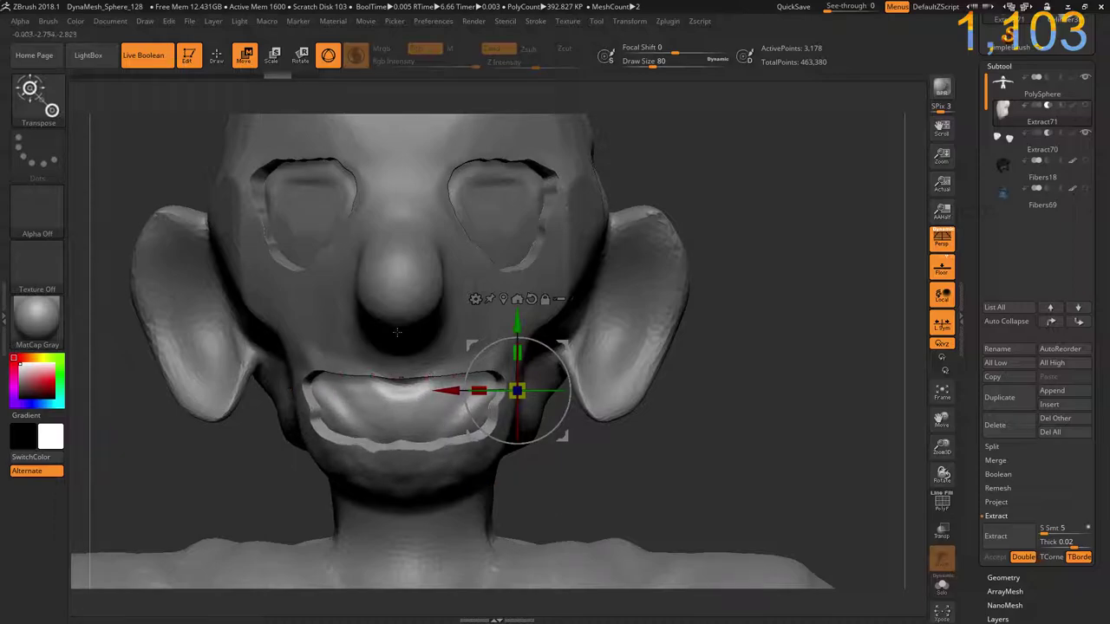
left_click_drag(479, 390, 452, 391)
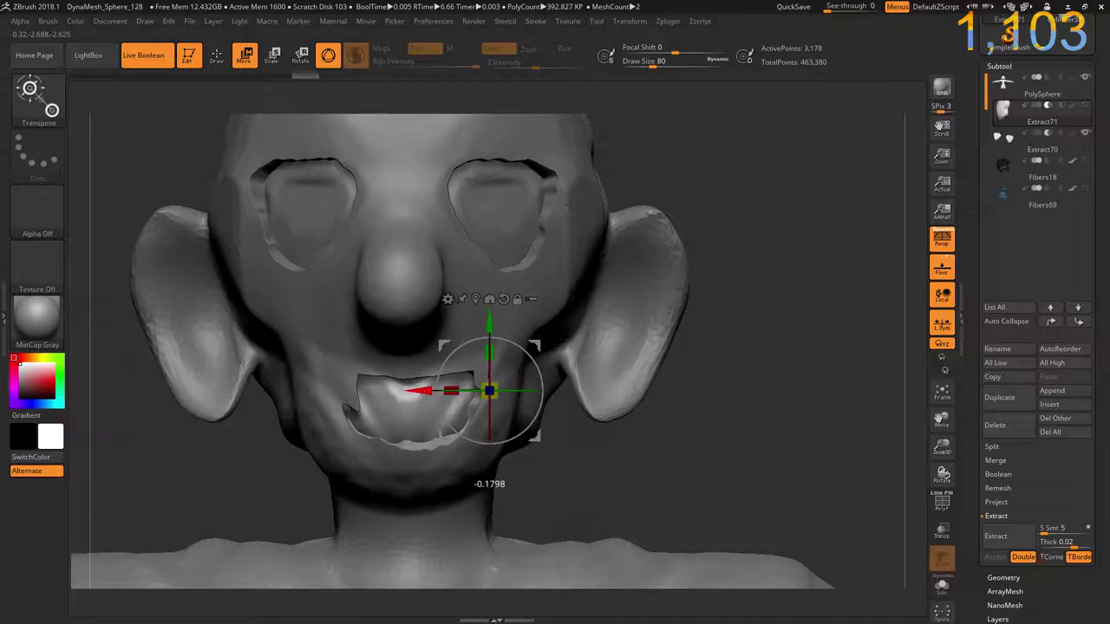
key("ctrl+z")
key("ctrl+z")
left_click_drag(452, 390, 469, 391)
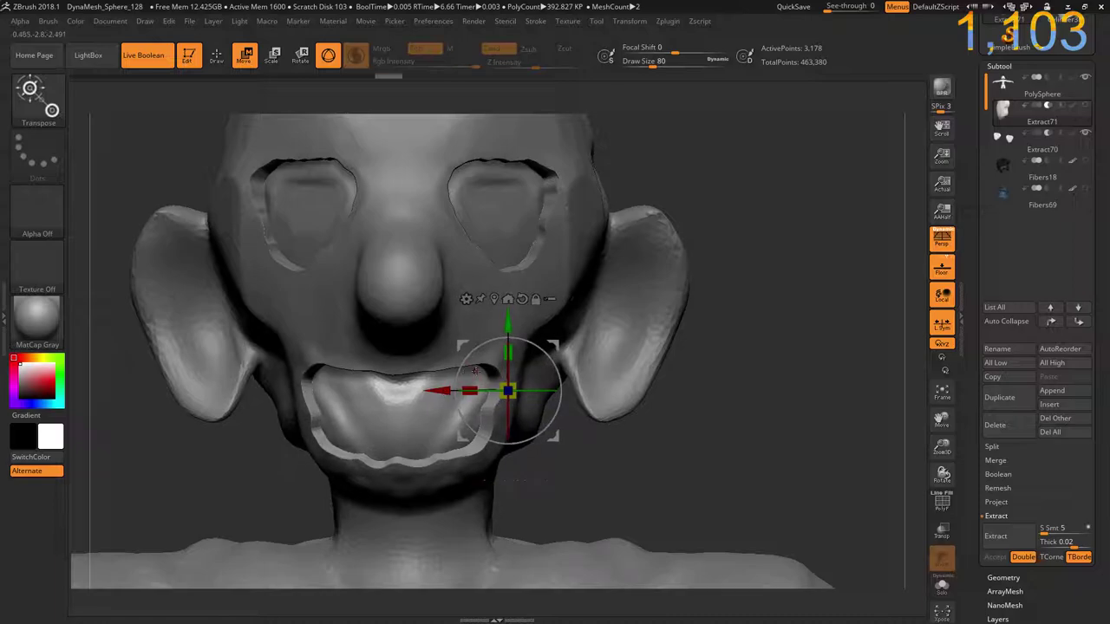
mouse_move(659, 442)
left_mouse_down()
mouse_move(580, 440)
mouse_move(587, 475)
mouse_move(839, 356)
left_mouse_up()
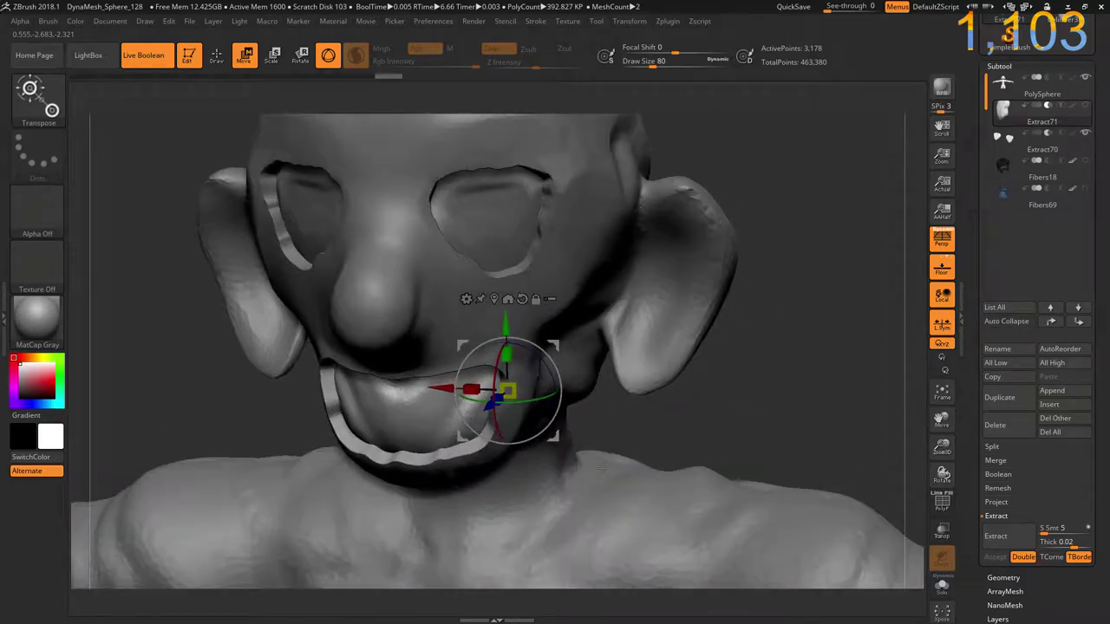
left_click(1051, 161)
mouse_move(1041, 190)
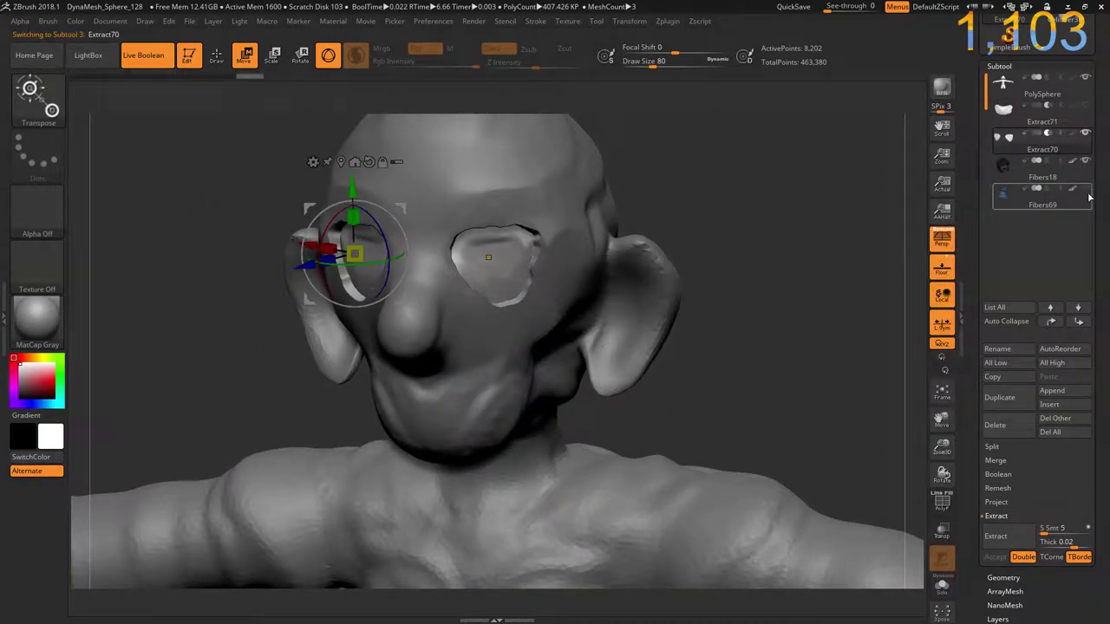
- Reselect the PolySphere head, zoom out to the whole figure, and start a BPR preview render
left_click(1041, 87)
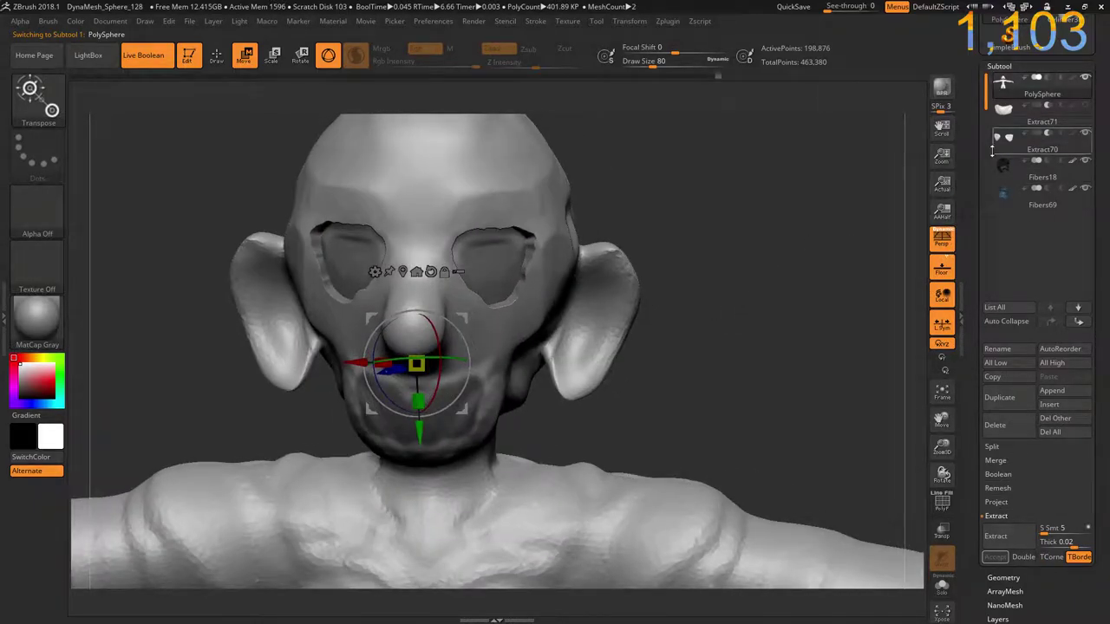
right_click_drag(742, 303, 675, 249, "ctrl")
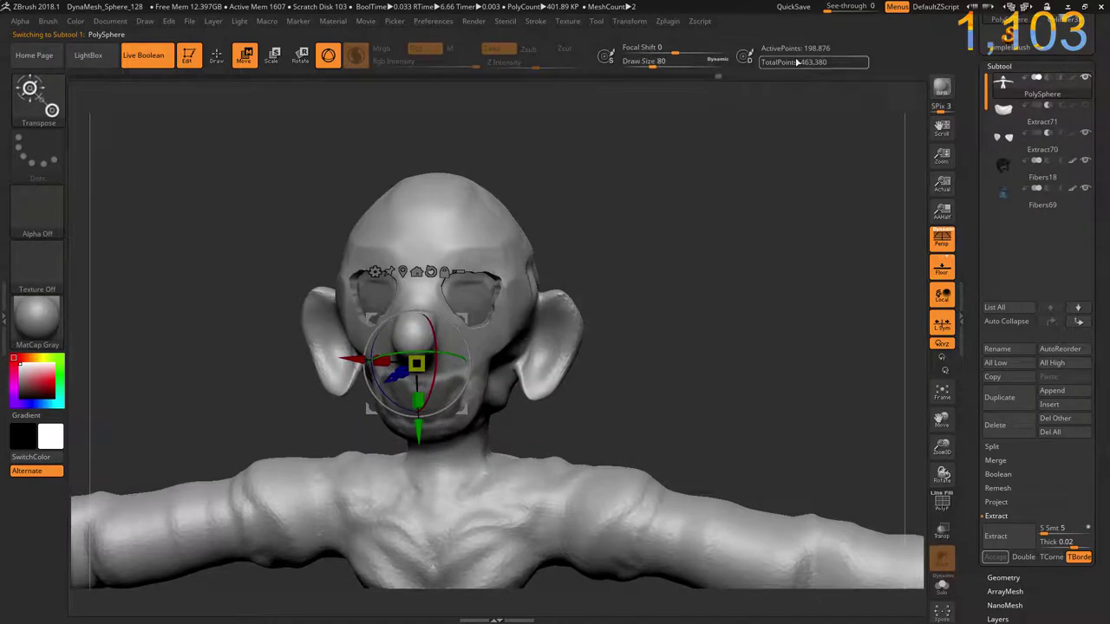
left_click(942, 89)
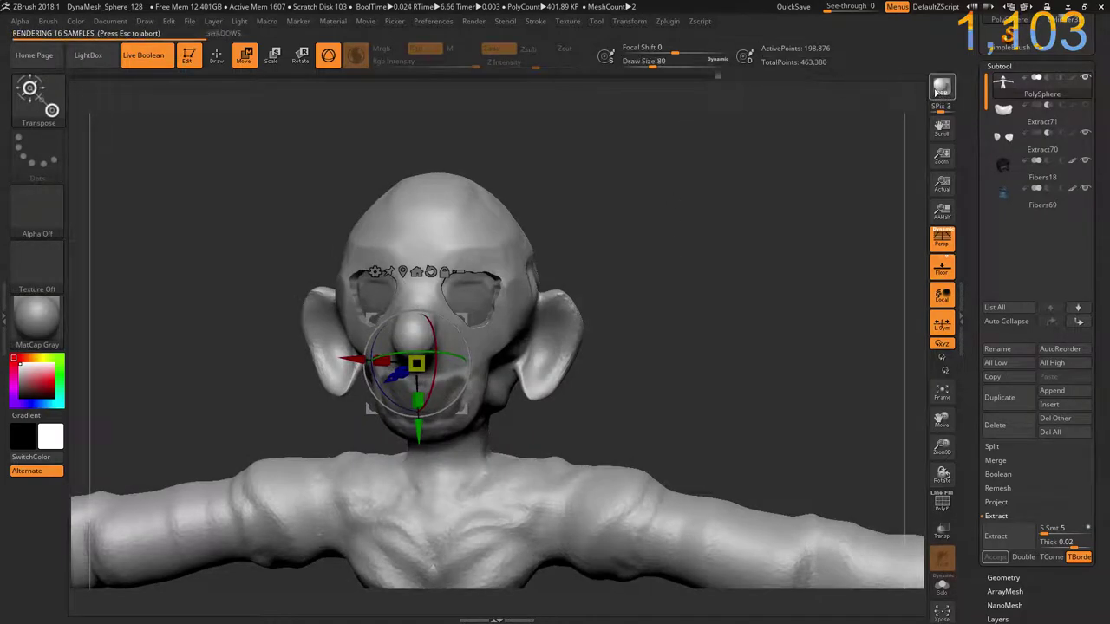
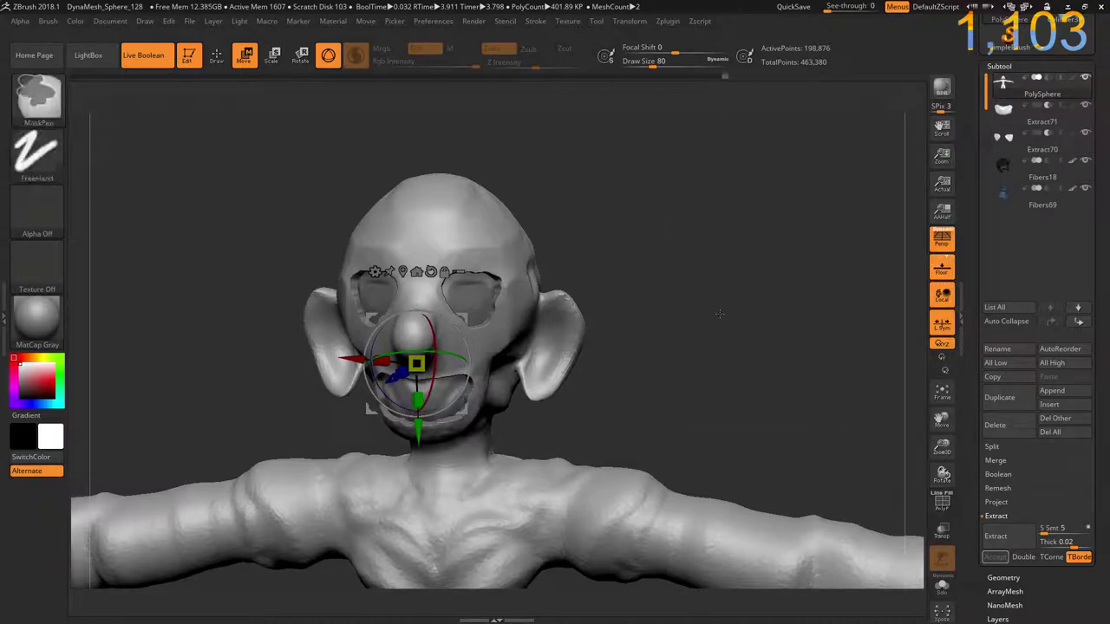
- Extract a new lip piece, Extract72, from Extract71 and shrink it to a small mouth-corner blob
right_click_drag(367, 404, 619, 482, "ctrl")
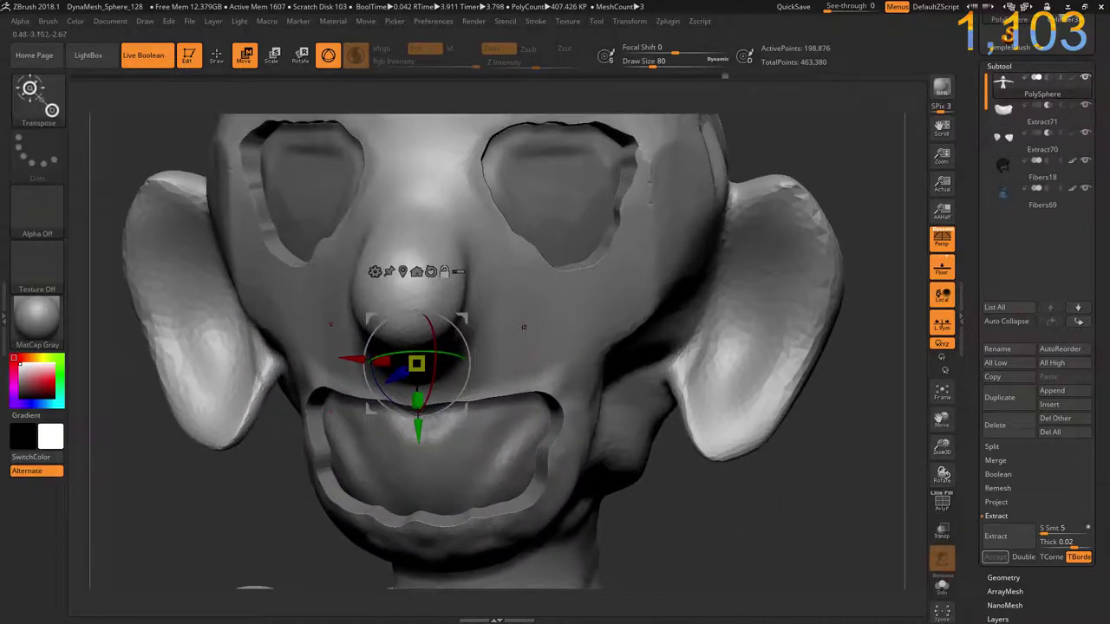
left_click(529, 305, "alt")
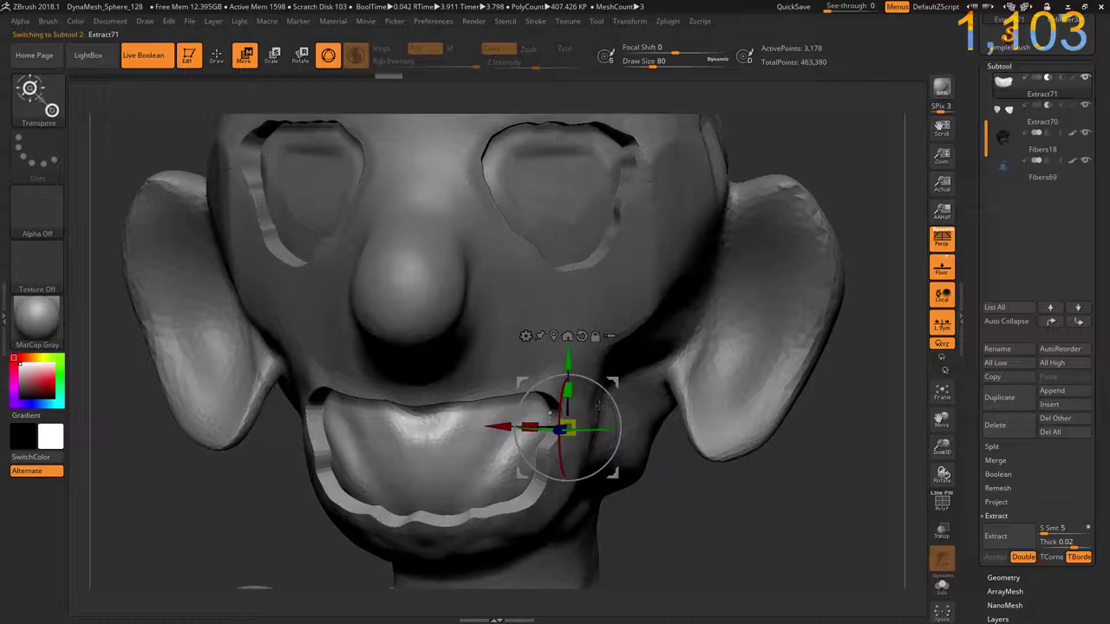
left_click(563, 407, "ctrl")
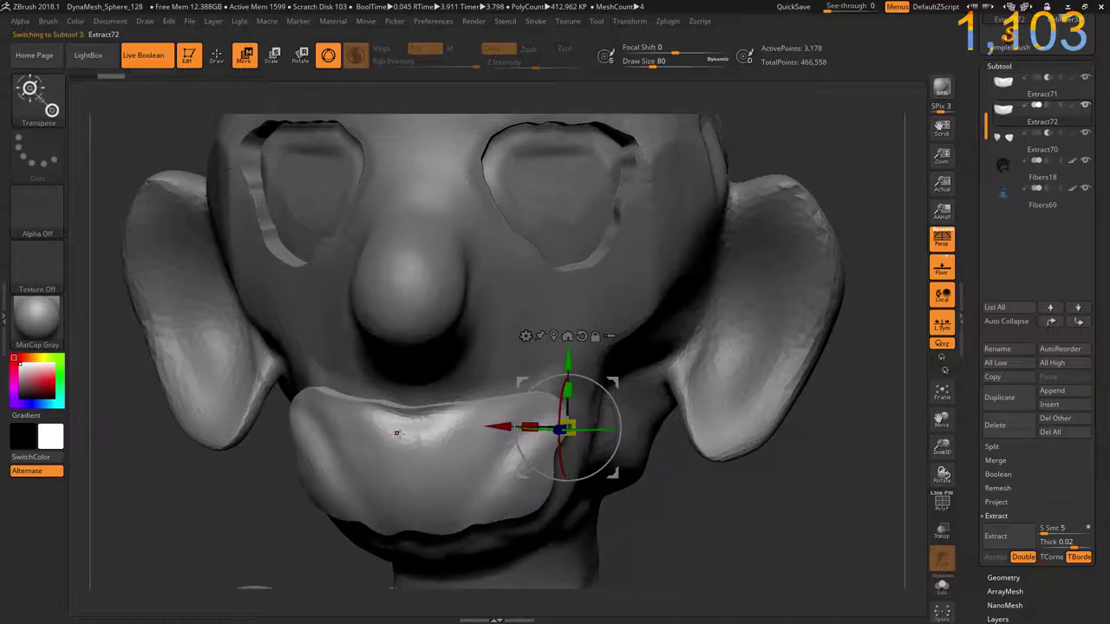
mouse_move(567, 426)
left_mouse_down()
mouse_move(497, 440)
mouse_move(533, 464)
mouse_move(555, 437)
left_mouse_up()
- Round out the small mouth-corner blob with the Inflate brush
key("b")
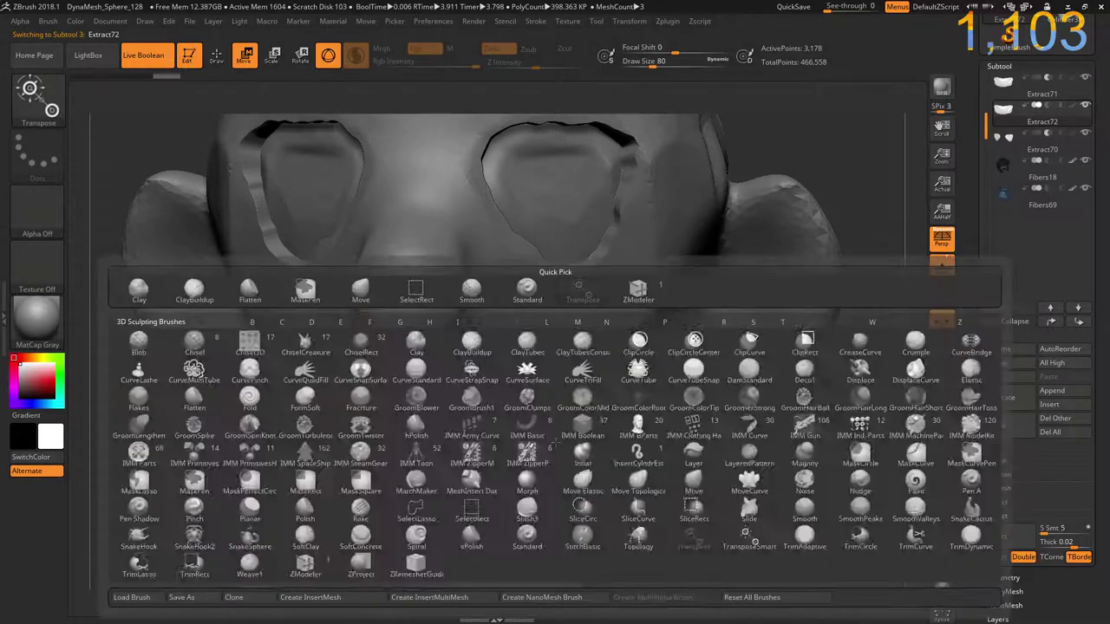
key("s")
key("m")
key("b")
key("f")
key("l")
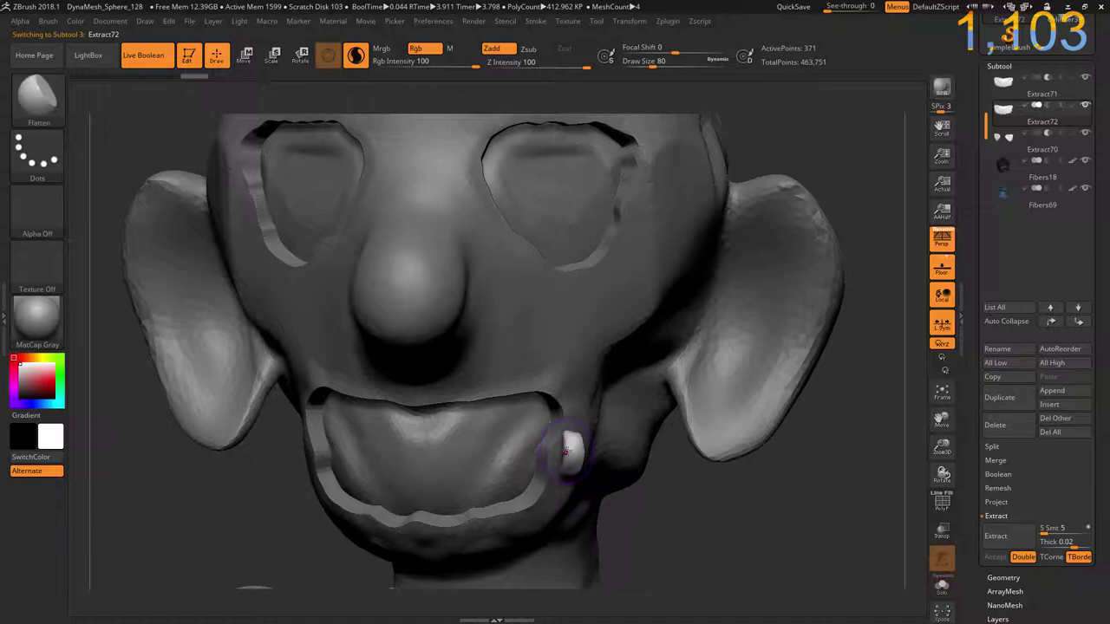
left_click_drag(632, 498, 576, 499)
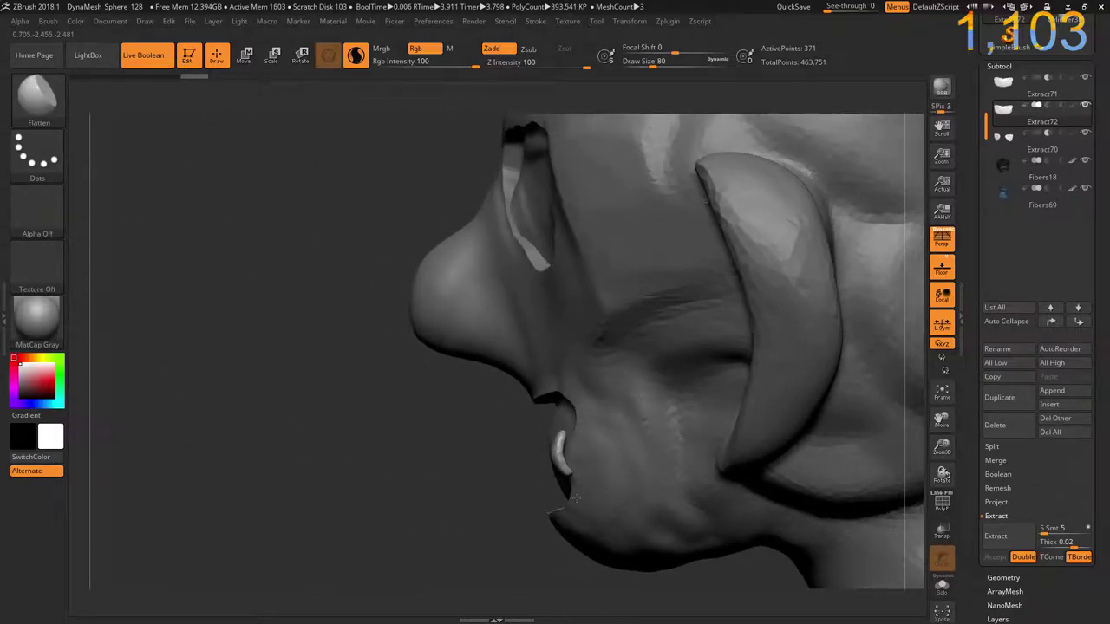
left_click_drag(494, 467, 568, 455)
key("b")
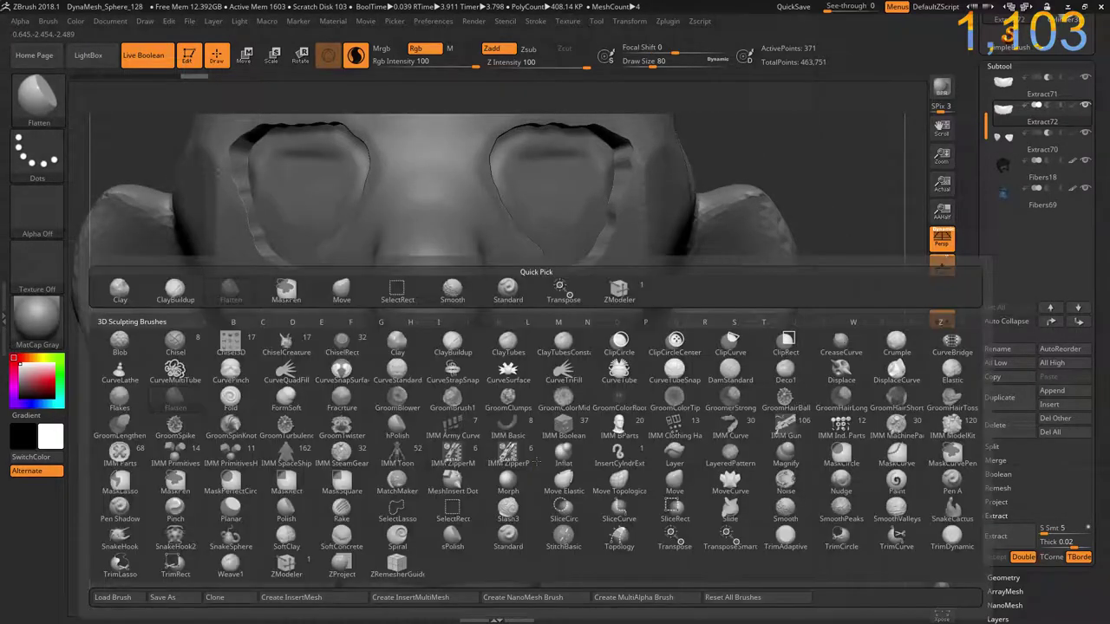
key("i")
key("n")
left_click_drag(574, 434, 571, 453)
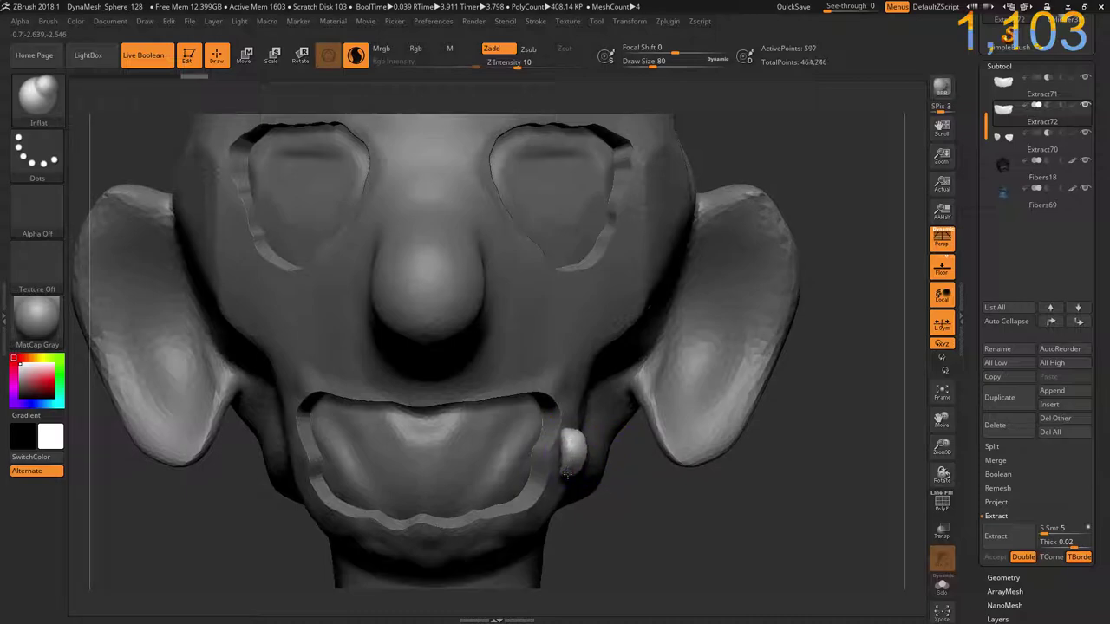
- Move the blob up and left so it sits under the upper lip
key("w")
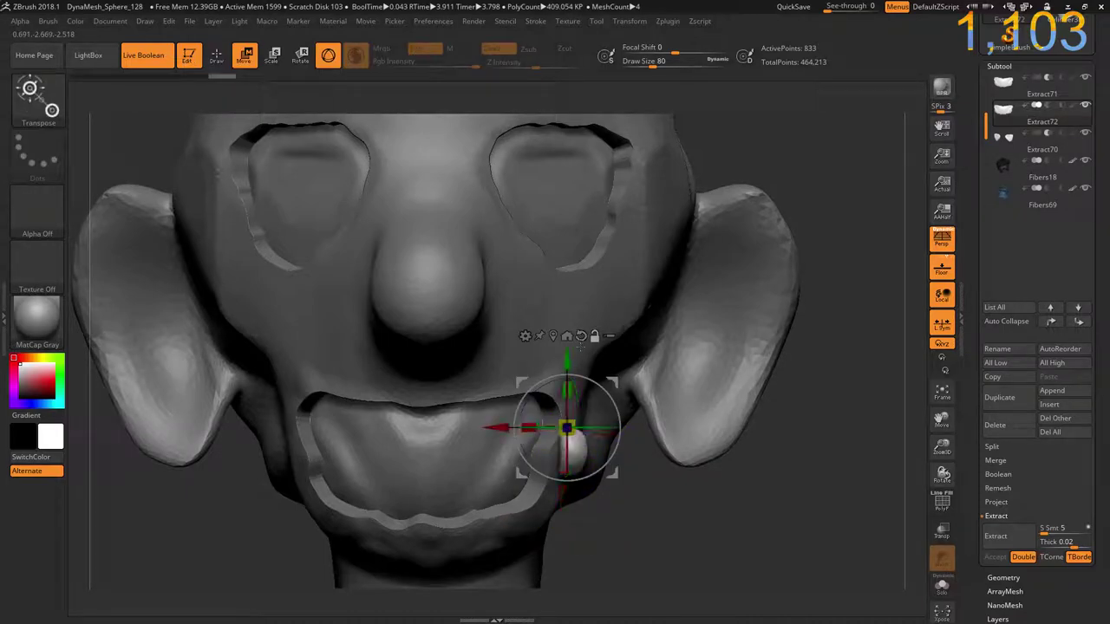
mouse_move(565, 427)
left_mouse_down()
mouse_move(511, 396)
mouse_move(518, 387)
left_mouse_up()
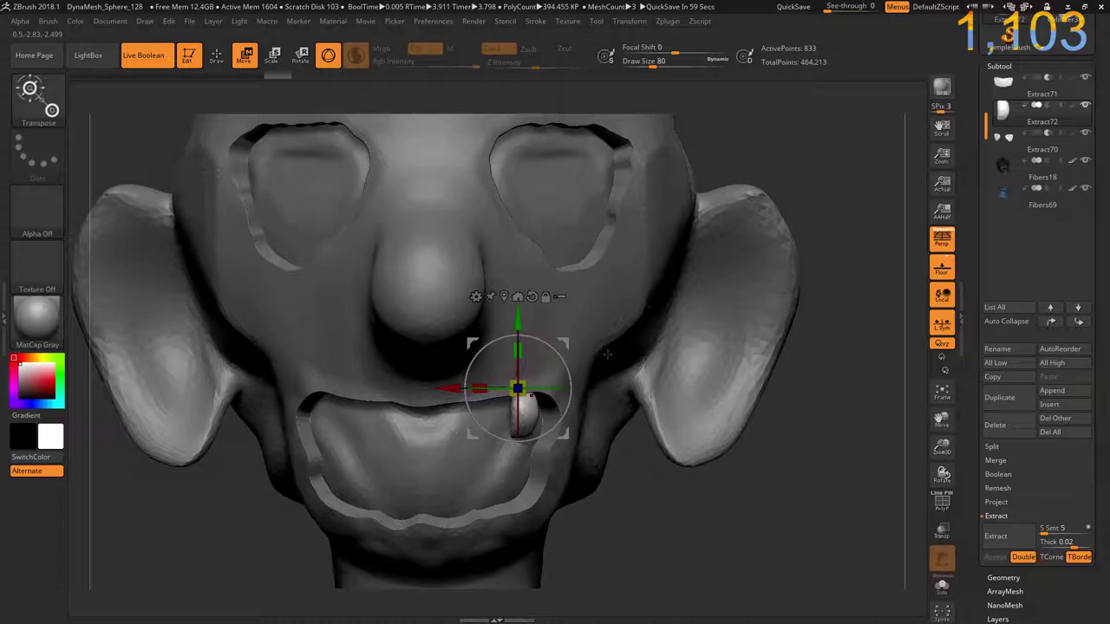
mouse_move(607, 355)
left_mouse_down()
mouse_move(700, 542)
mouse_move(698, 509)
left_mouse_up()
left_click_drag(633, 458, 628, 488, "alt")
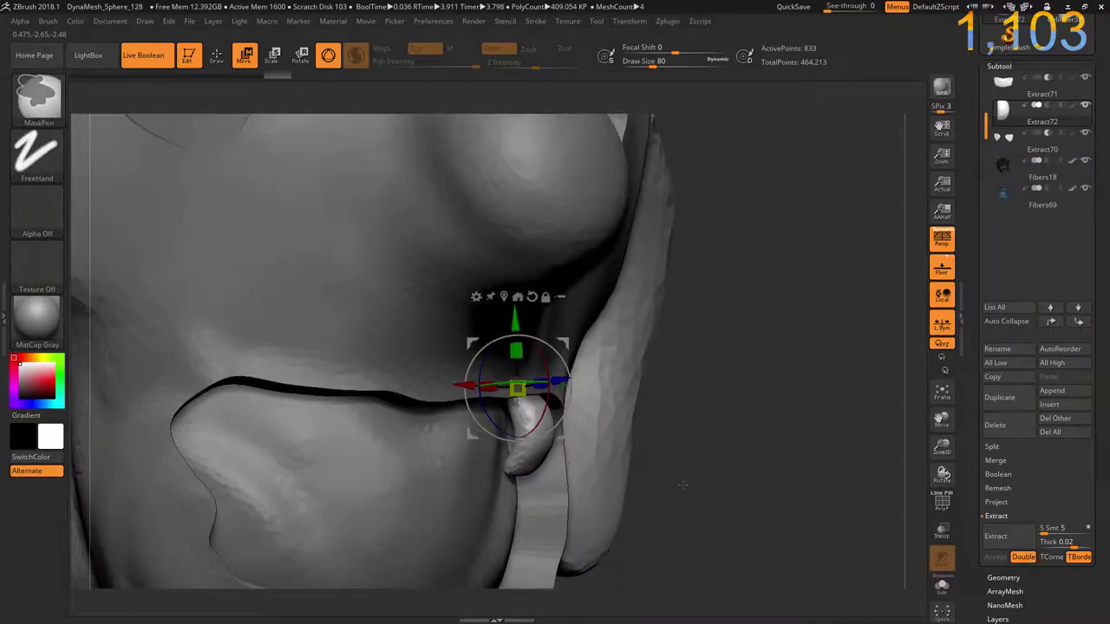
- Solo the tooth piece and pull it into a wide bean shape with the Move brush
left_click(942, 586)
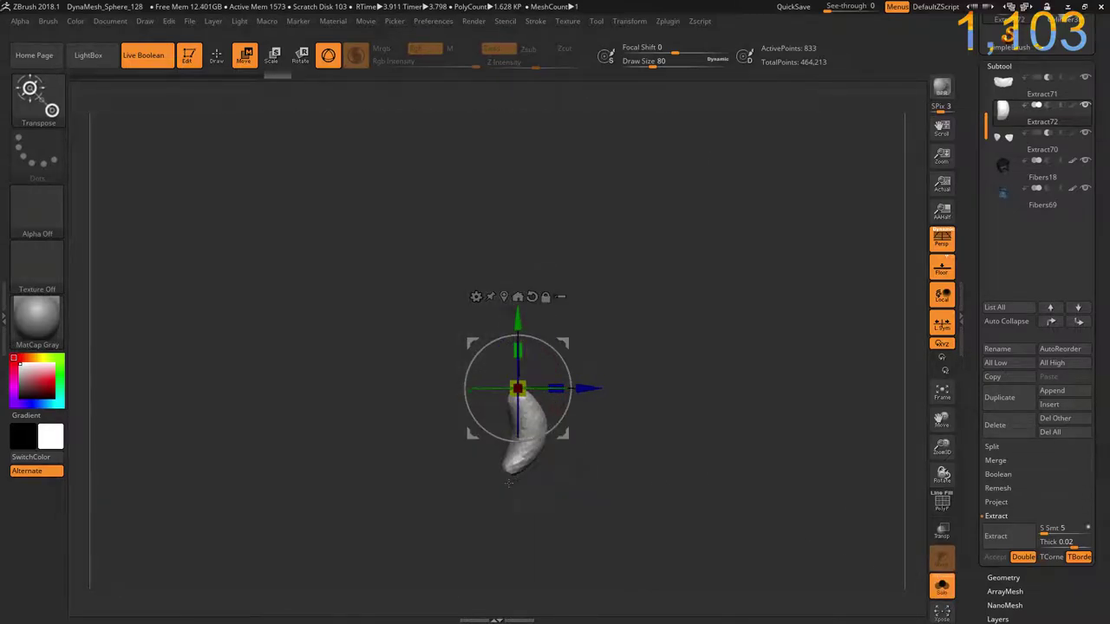
key("b")
key("f")
key("l")
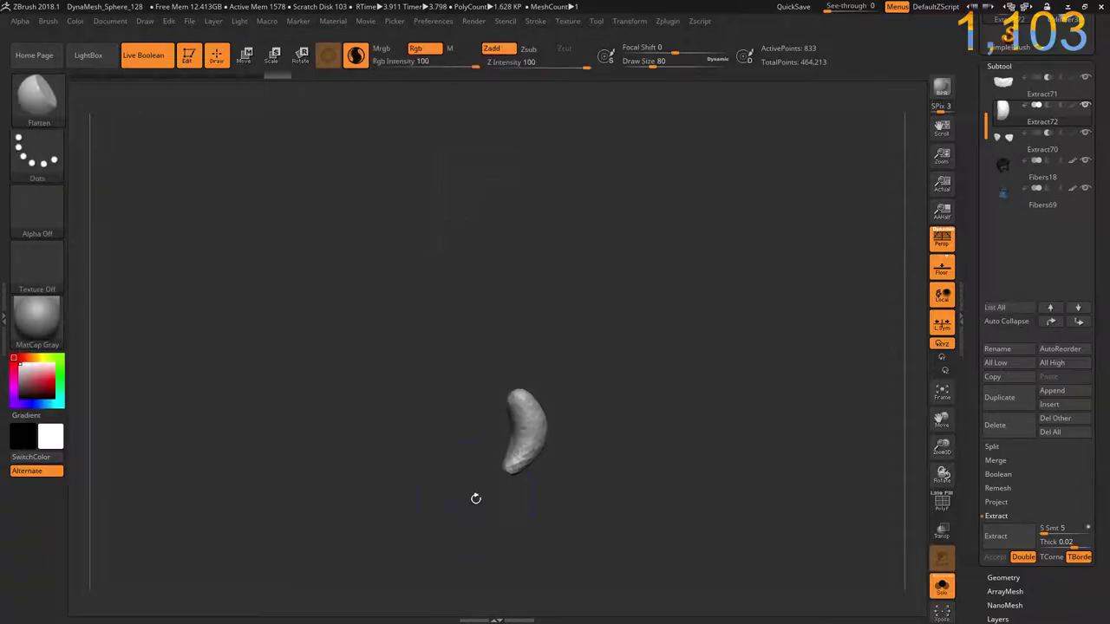
key("b")
key("m")
key("v")
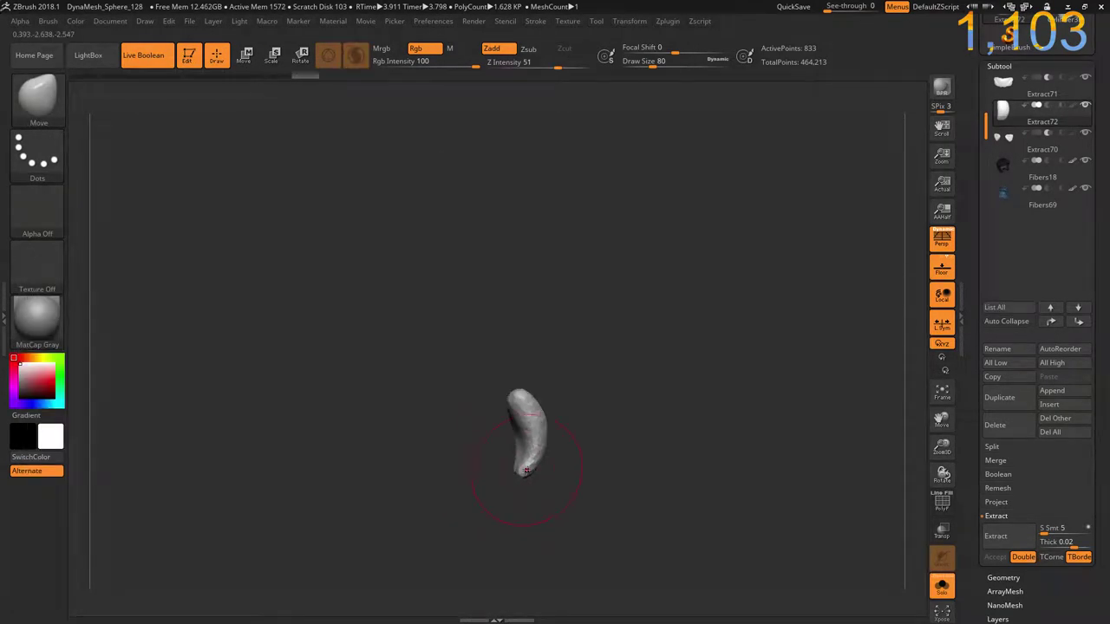
left_click_drag(524, 447, 555, 475)
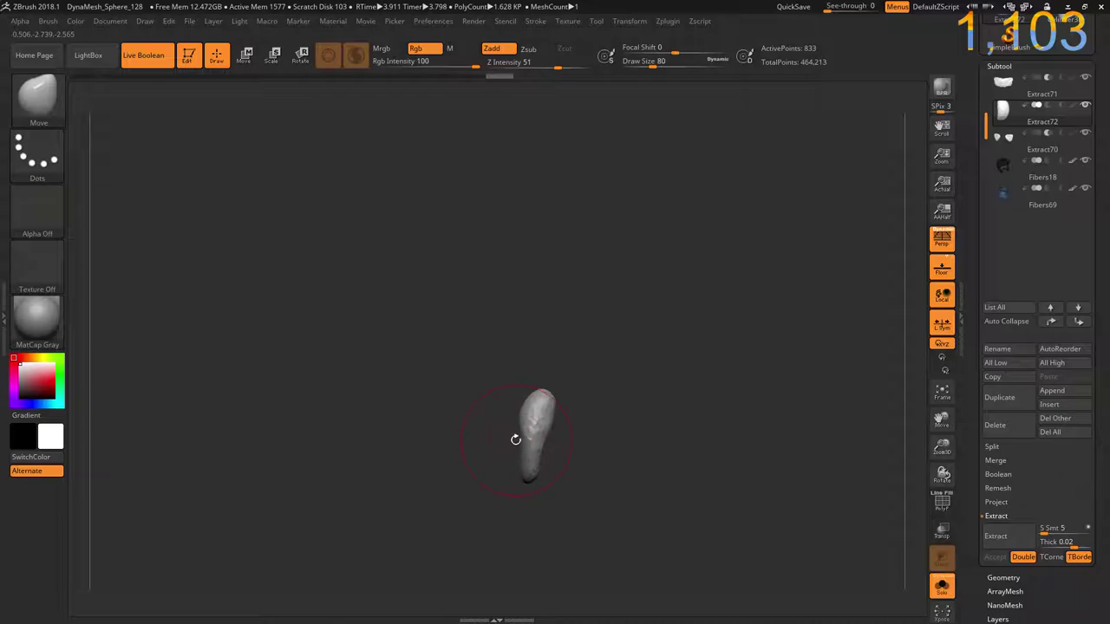
left_click_drag(515, 440, 617, 466)
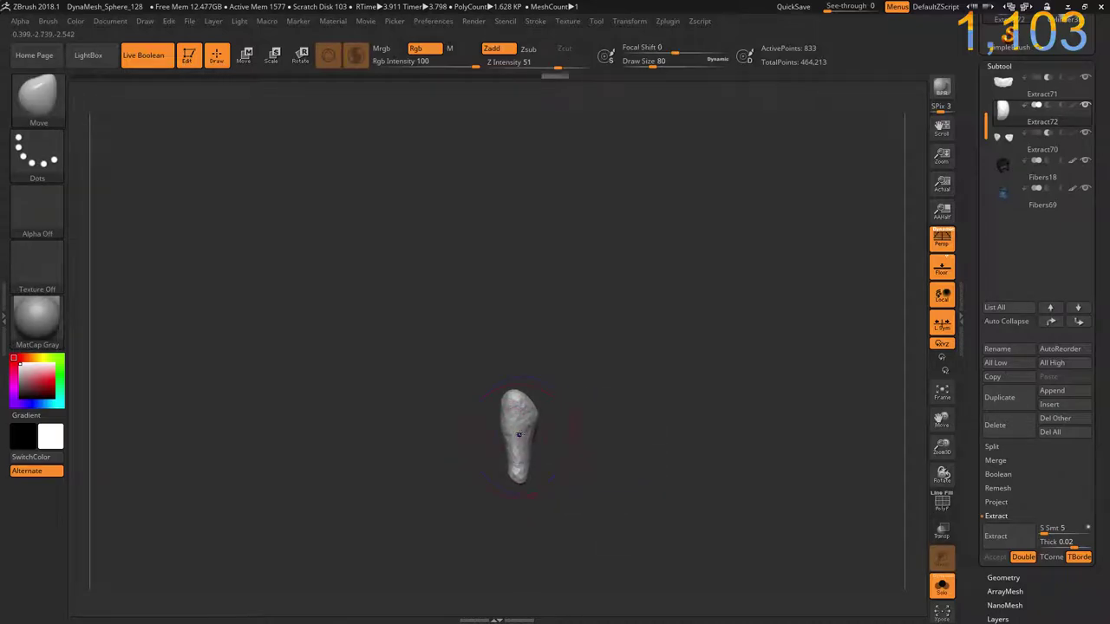
left_click_drag(519, 433, 553, 438, "shift")
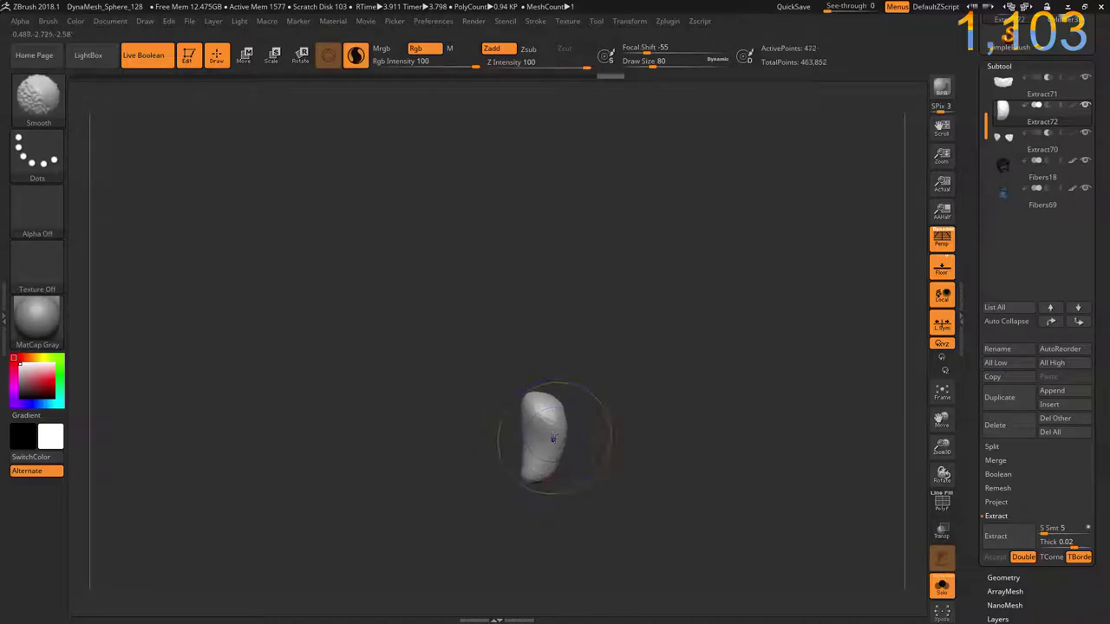
- Push the isolated piece into a rounder, straighter upright tooth with the Move brush
key("b")
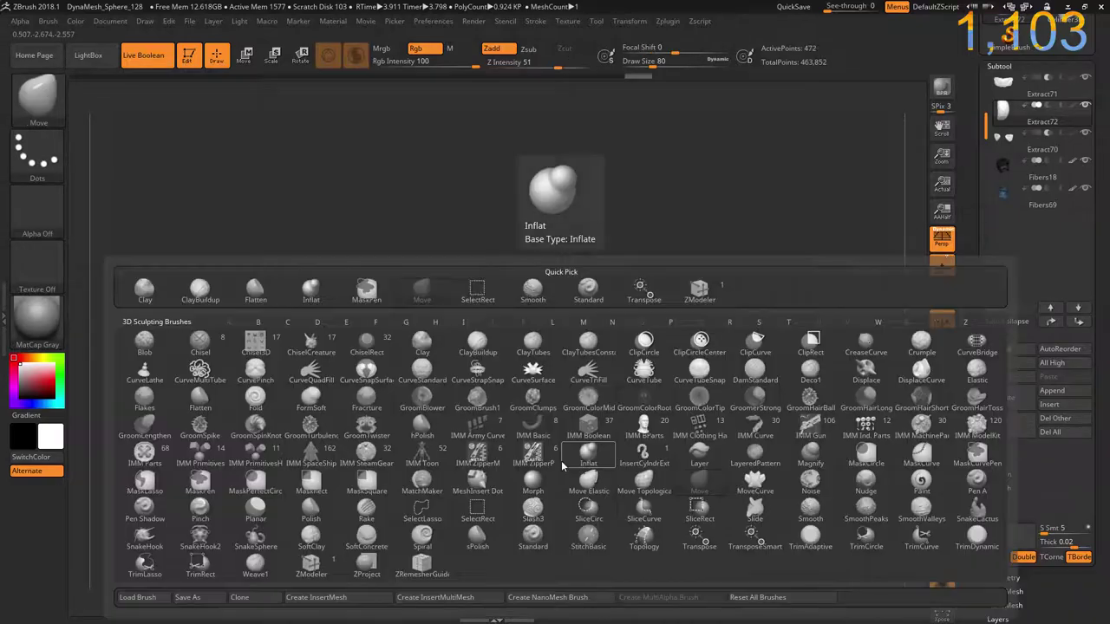
key("m")
key("l")
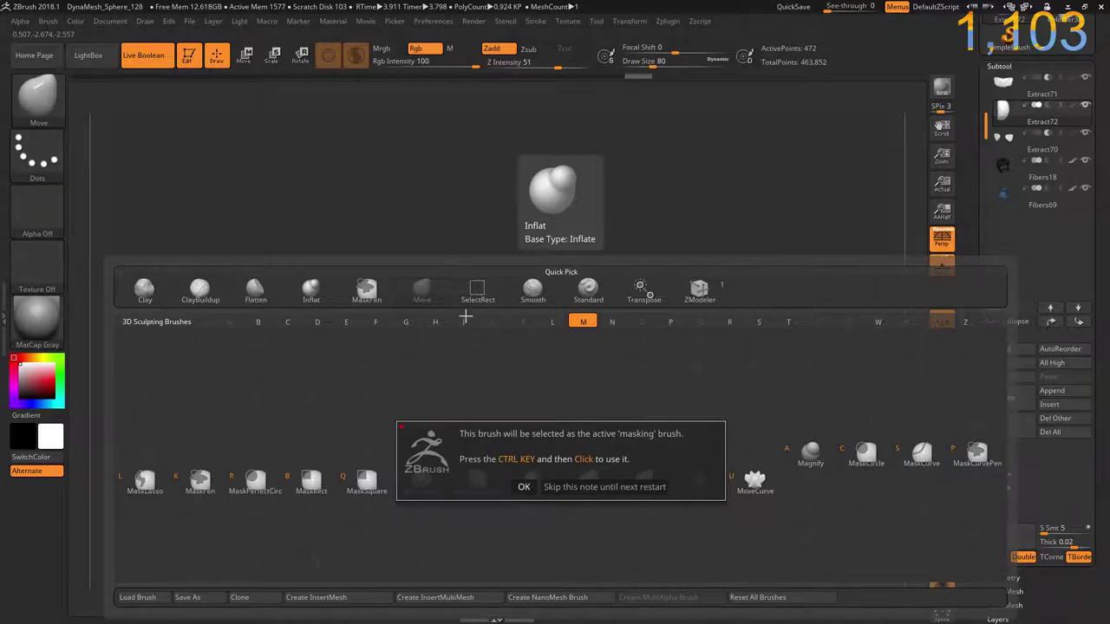
left_click(524, 486)
scroll(558, 440, "up", 1)
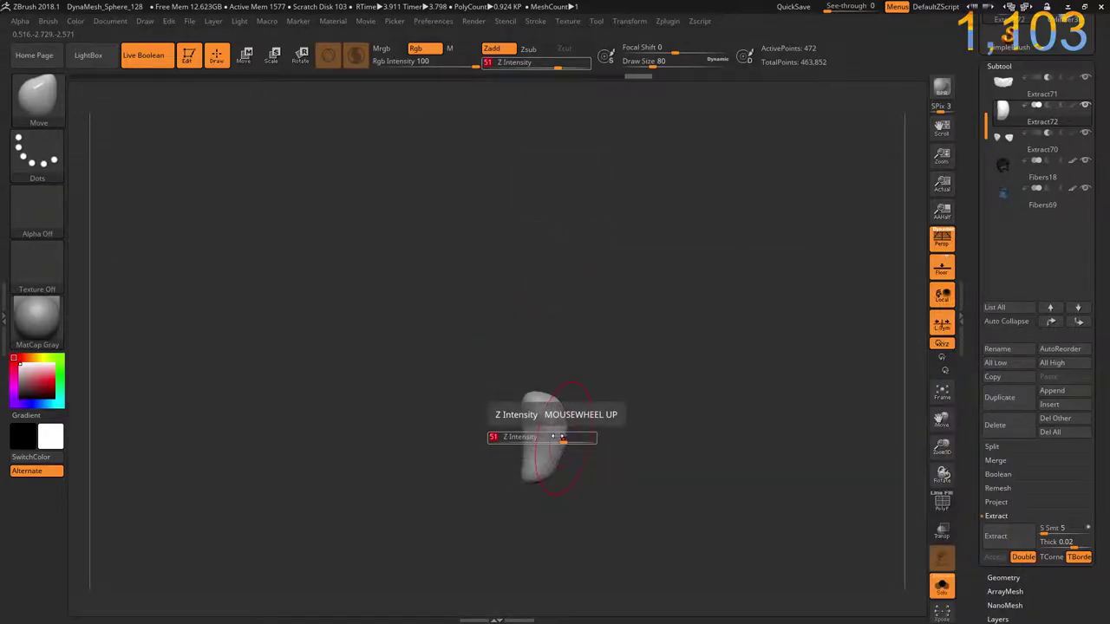
scroll(546, 423, "up", 1)
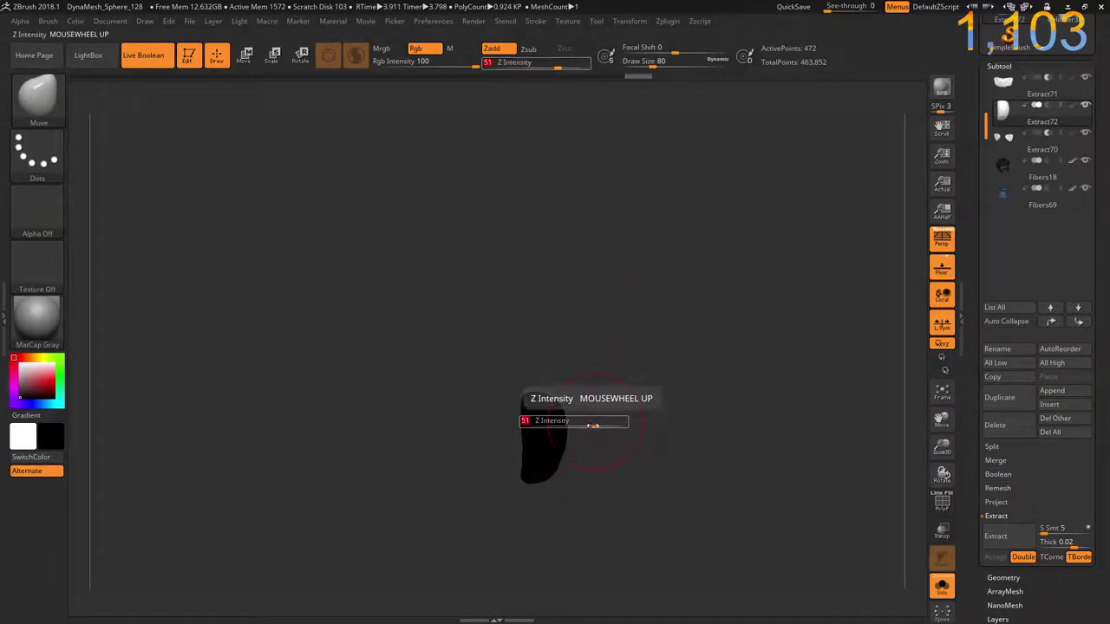
key("v")
scroll(538, 464, "up", 3)
scroll(563, 468, "up", 4)
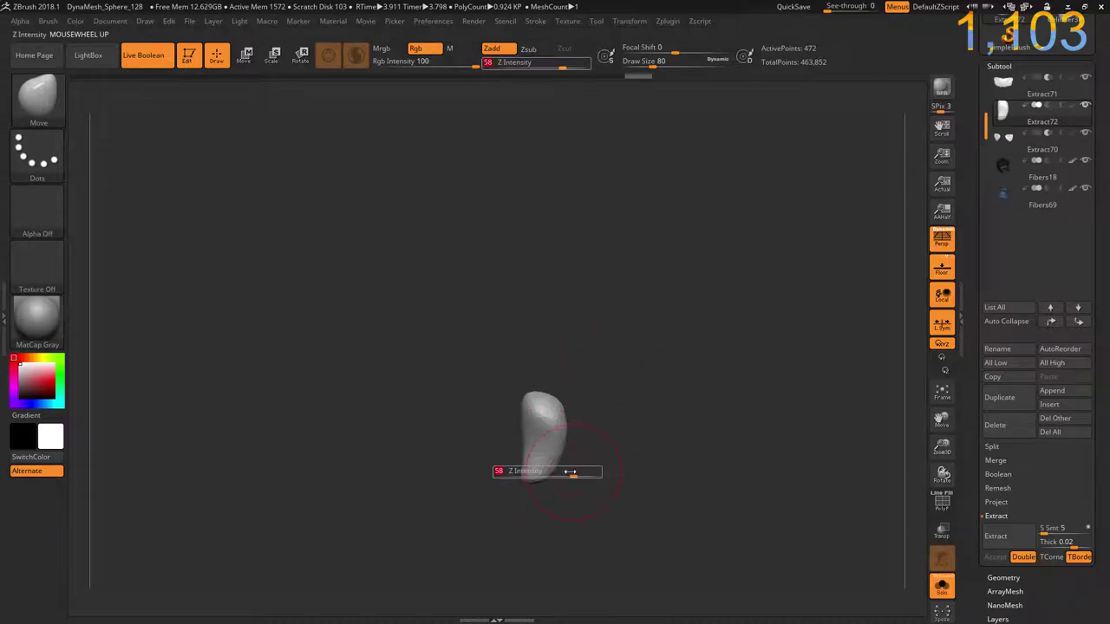
key("b")
key("Escape")
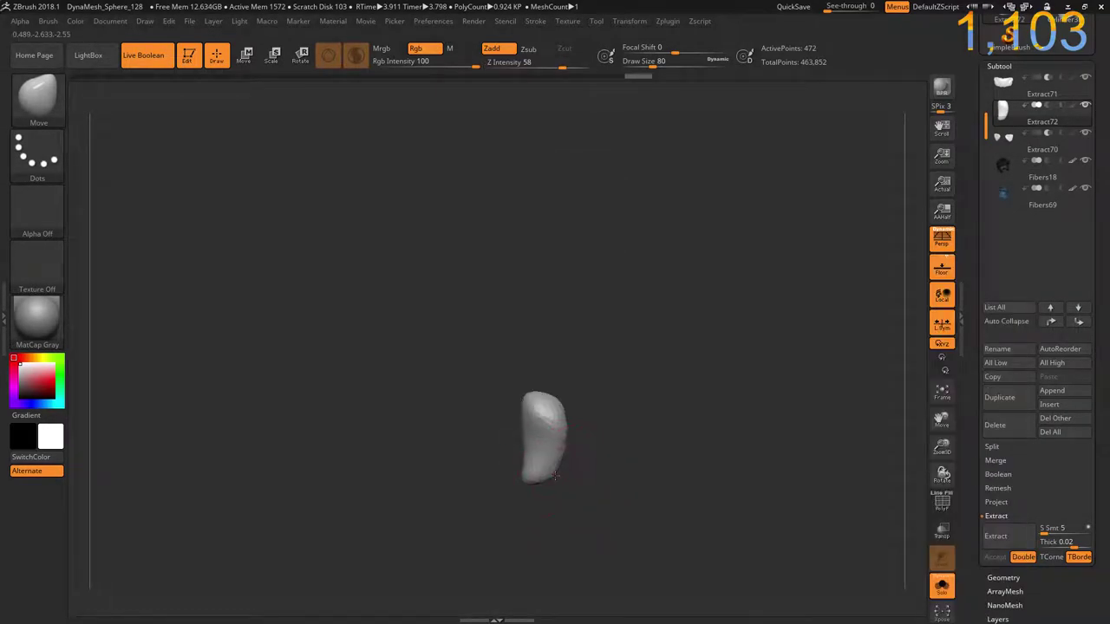
left_click_drag(547, 460, 530, 445)
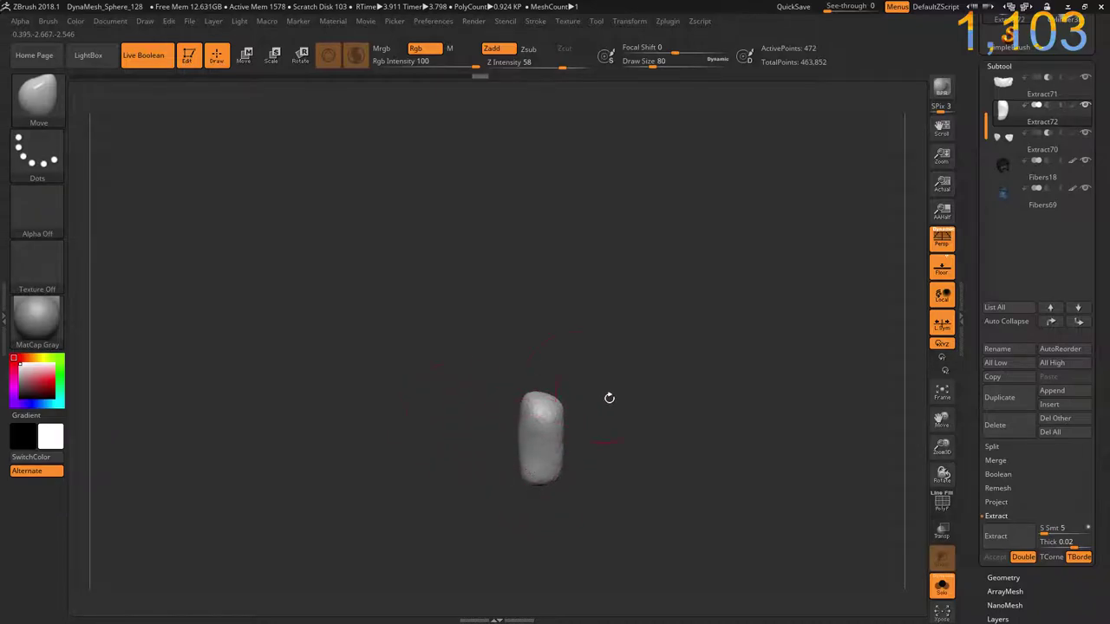
- Raise the tooth into the upper lip, then duplicate it as Extract73 and shift the copy left
left_click(942, 587)
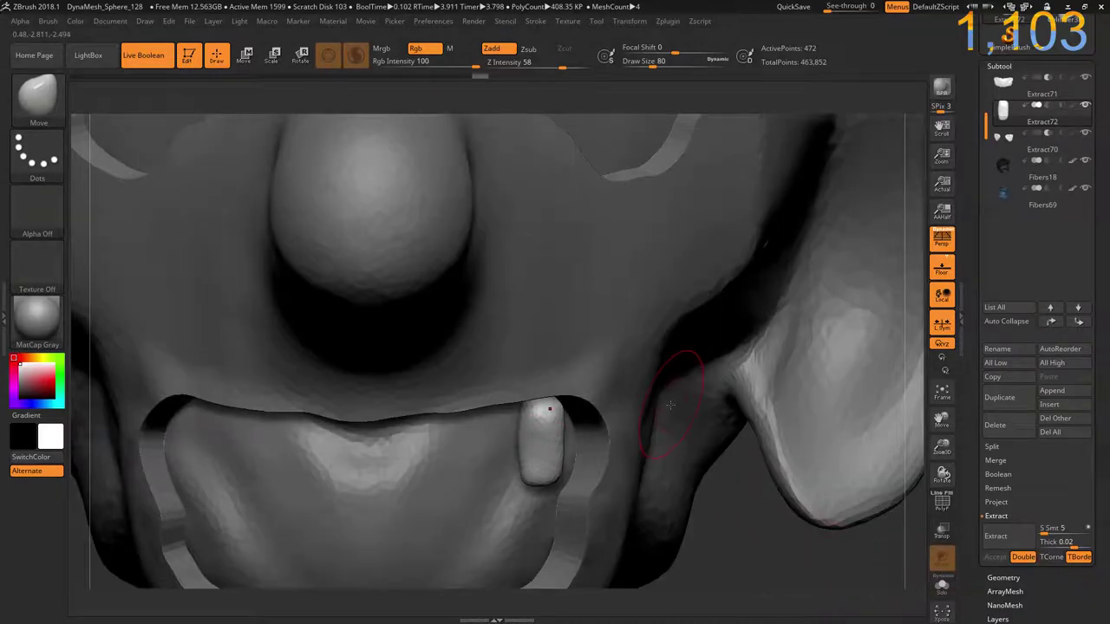
key("w")
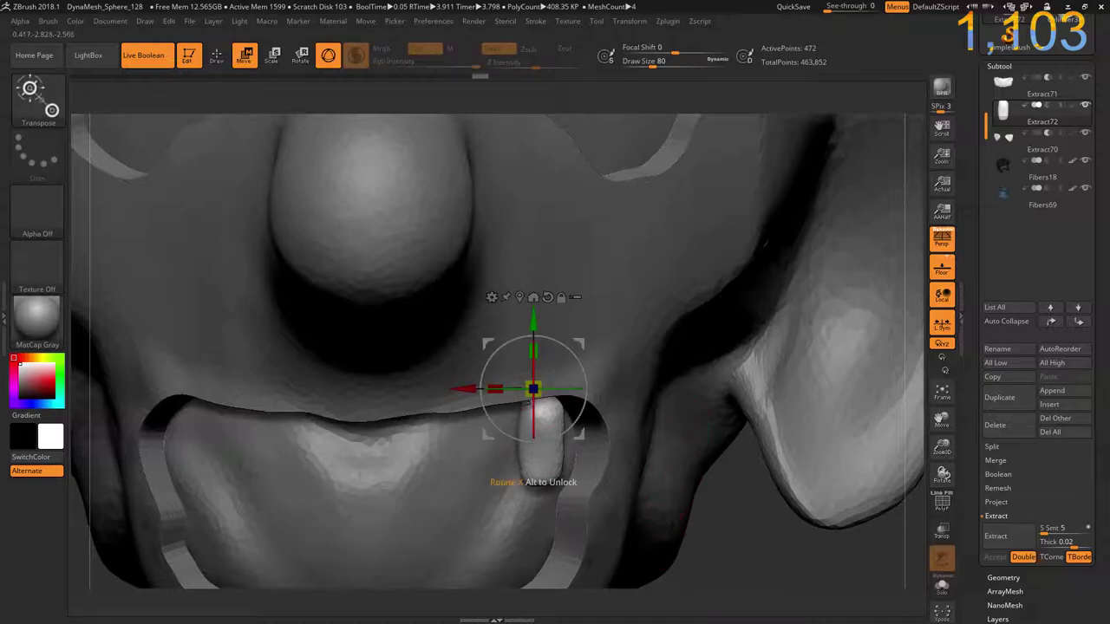
mouse_move(729, 522)
left_mouse_down()
mouse_move(706, 527)
mouse_move(520, 390)
mouse_move(555, 434)
left_mouse_up()
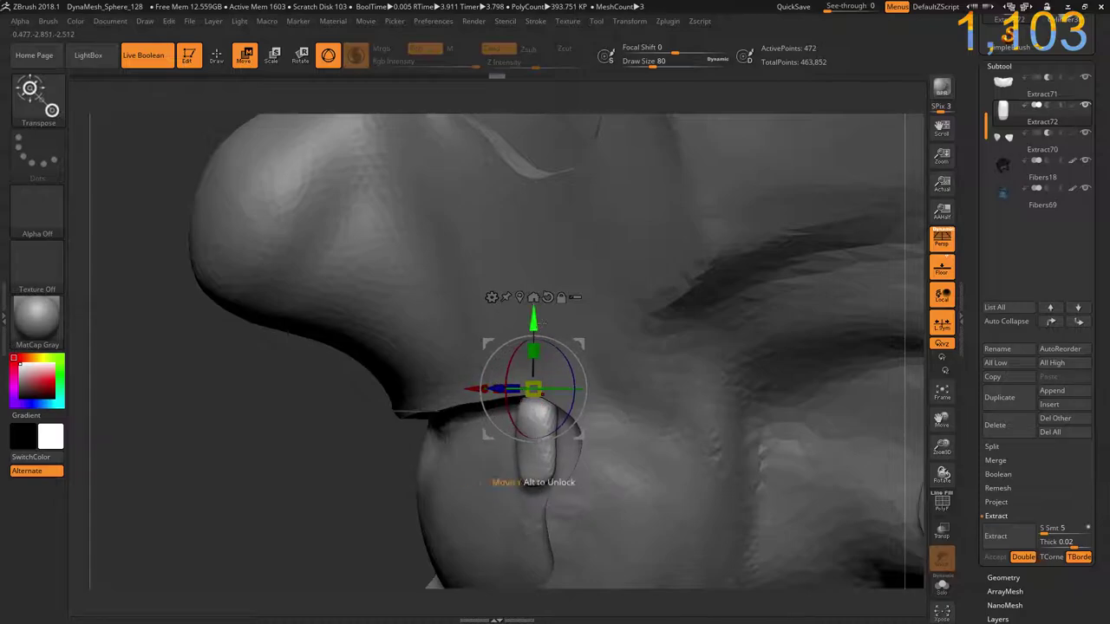
left_click_drag(535, 322, 535, 309)
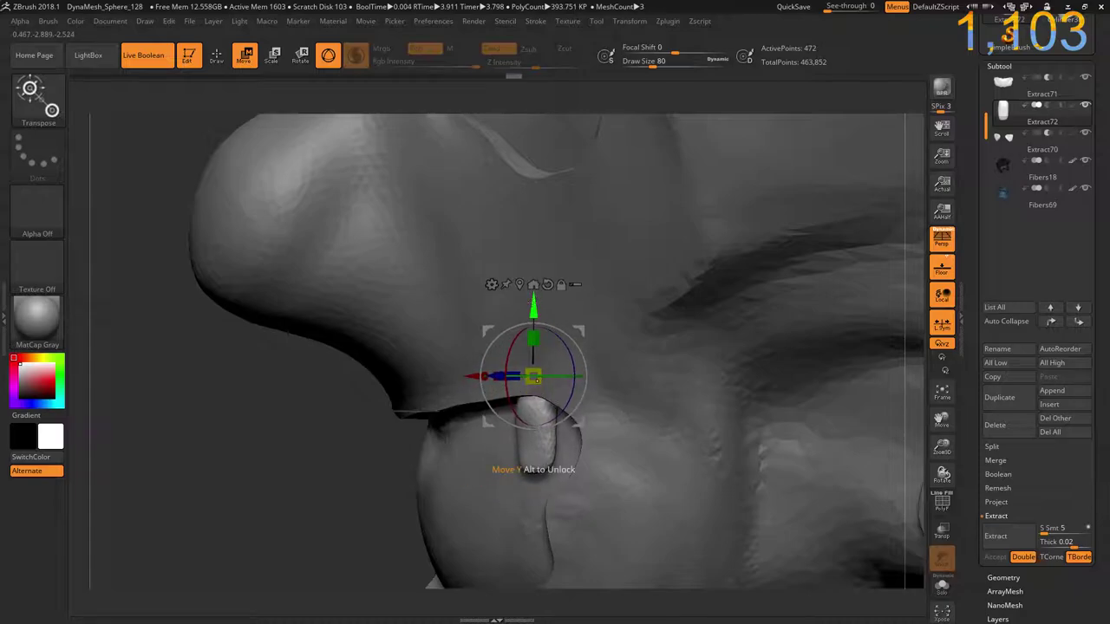
mouse_move(329, 460)
left_mouse_down()
mouse_move(304, 436)
mouse_move(364, 408)
left_mouse_up()
mouse_move(484, 367)
left_mouse_down()
mouse_move(445, 352)
mouse_move(311, 403)
mouse_move(329, 364)
left_mouse_up()
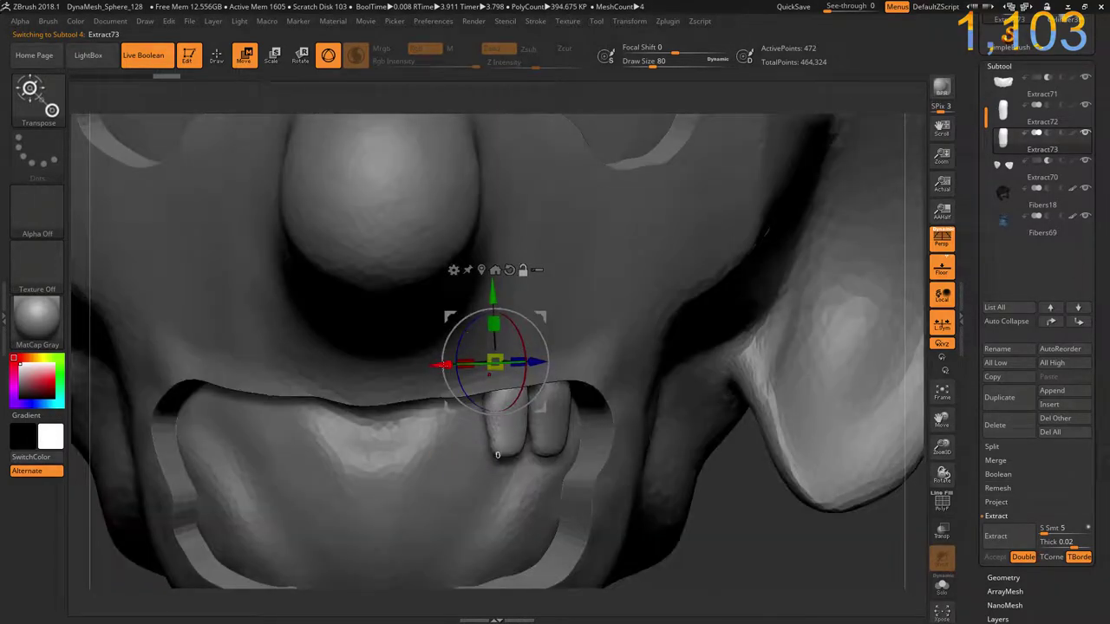
- Add two more tooth copies, sliding each left and tilting it to fit the jaw
left_click_drag(443, 365, 429, 364)
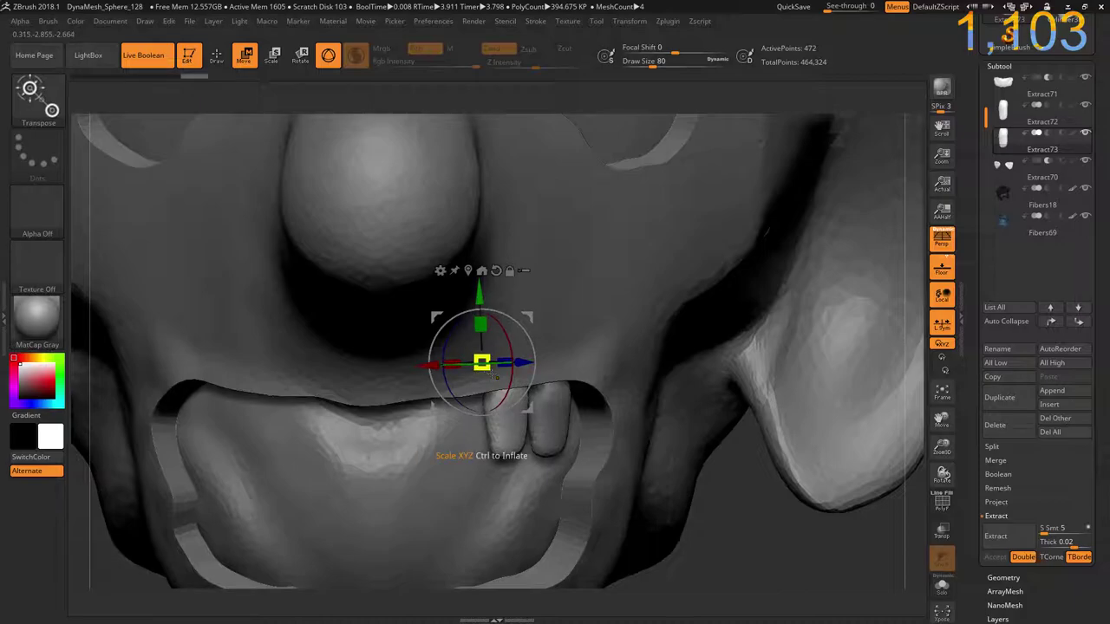
left_click_drag(494, 375, 445, 378, "ctrl")
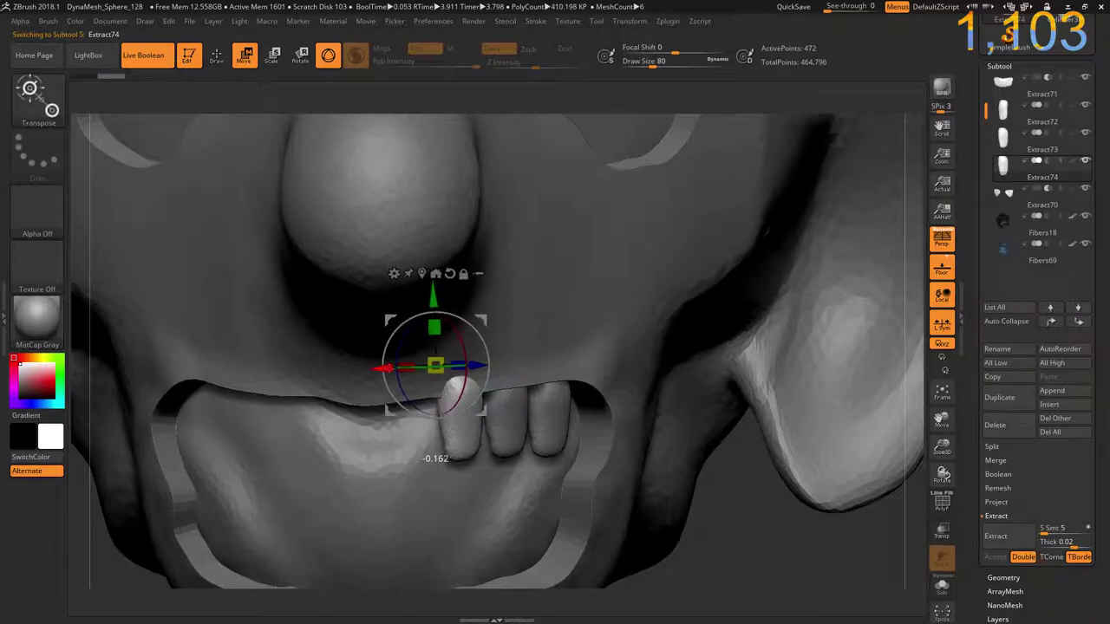
mouse_move(445, 379)
left_mouse_down()
mouse_move(372, 370)
mouse_move(402, 368)
left_mouse_up()
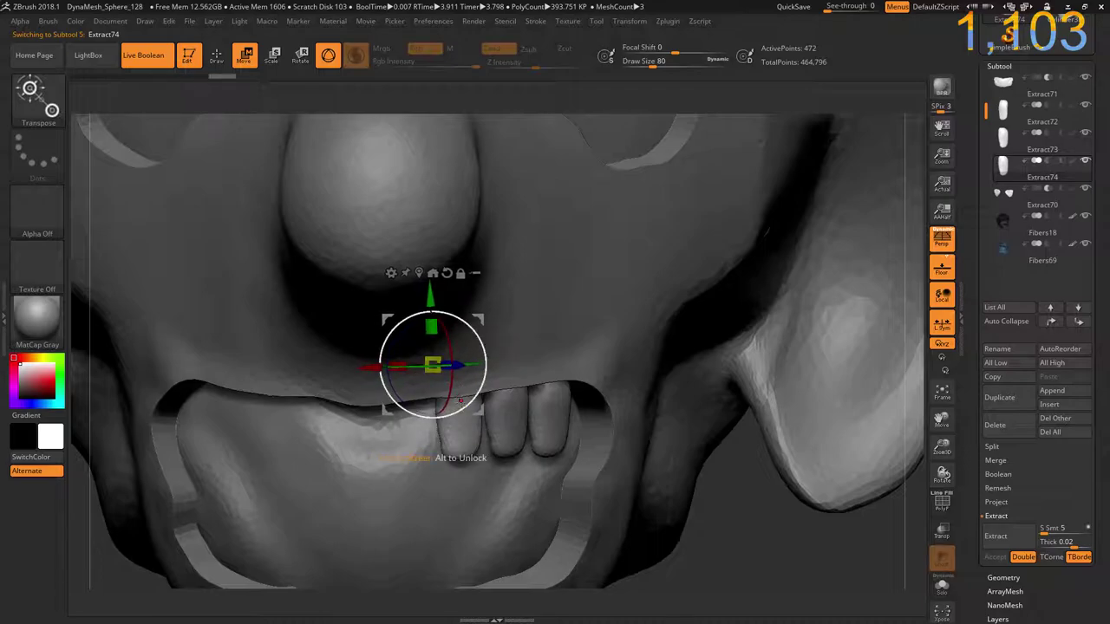
left_click_drag(472, 422, 418, 427, "ctrl")
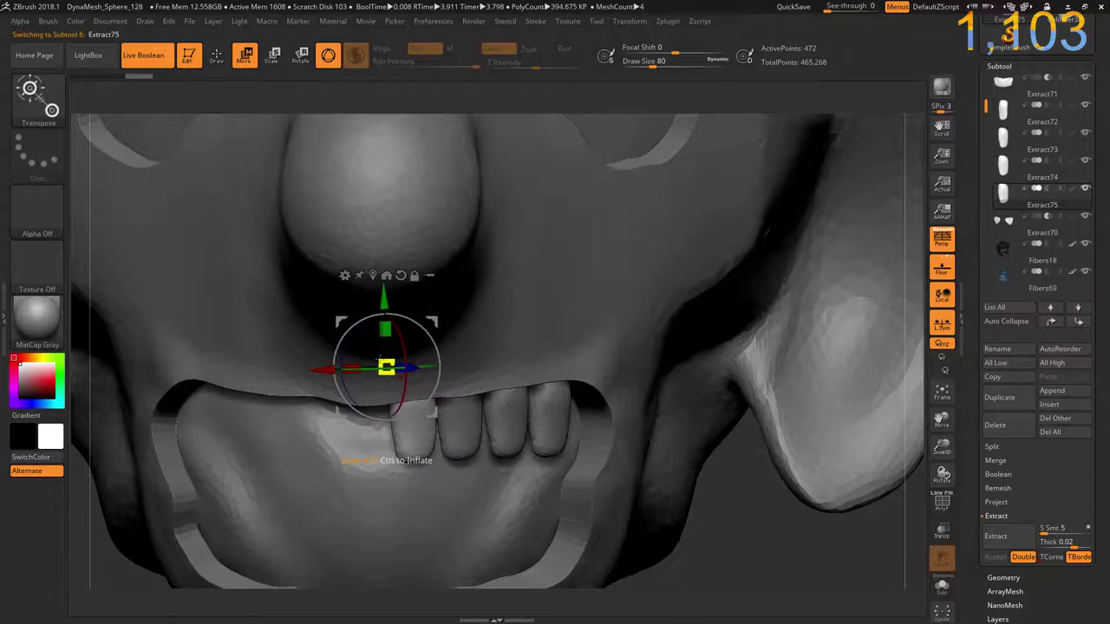
mouse_move(381, 372)
left_mouse_down()
mouse_move(392, 369)
mouse_move(392, 417)
left_mouse_up()
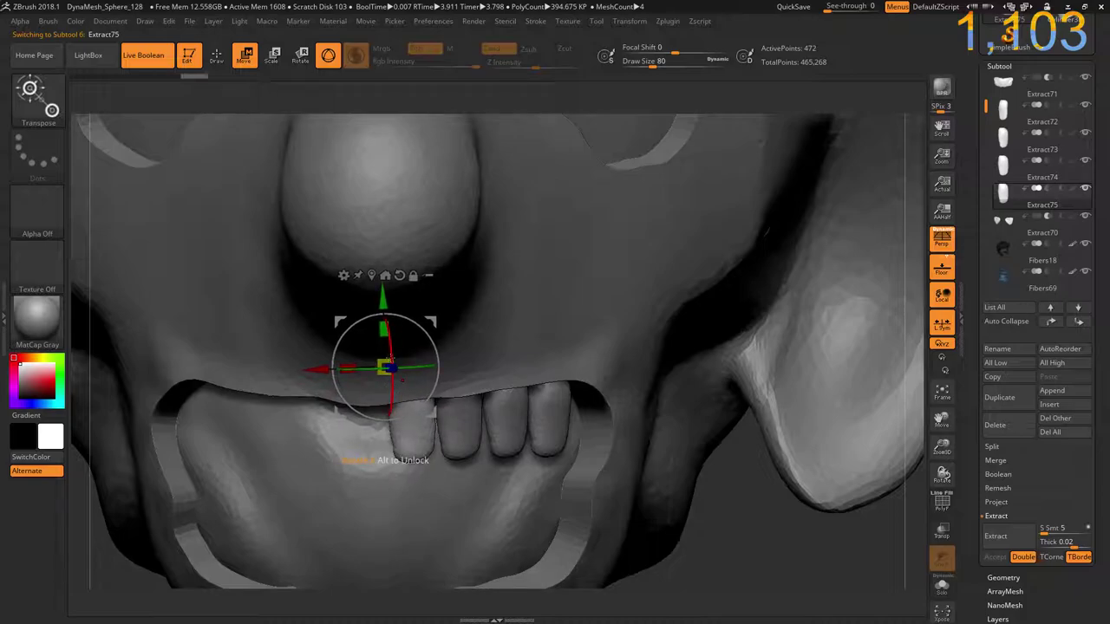
left_click_drag(392, 359, 392, 350)
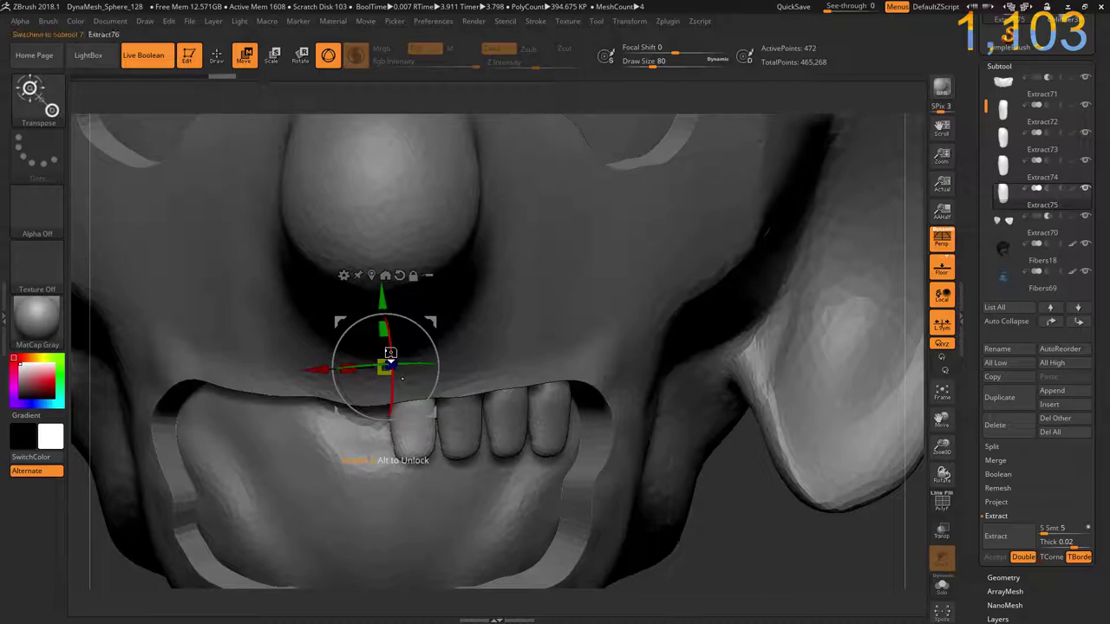
- Continue copying teeth leftward to the mouth corner, angling the last to follow the jaw curve
left_click(390, 349, "ctrl")
left_click_drag(318, 372, 270, 371)
left_click_drag(341, 415, 333, 407)
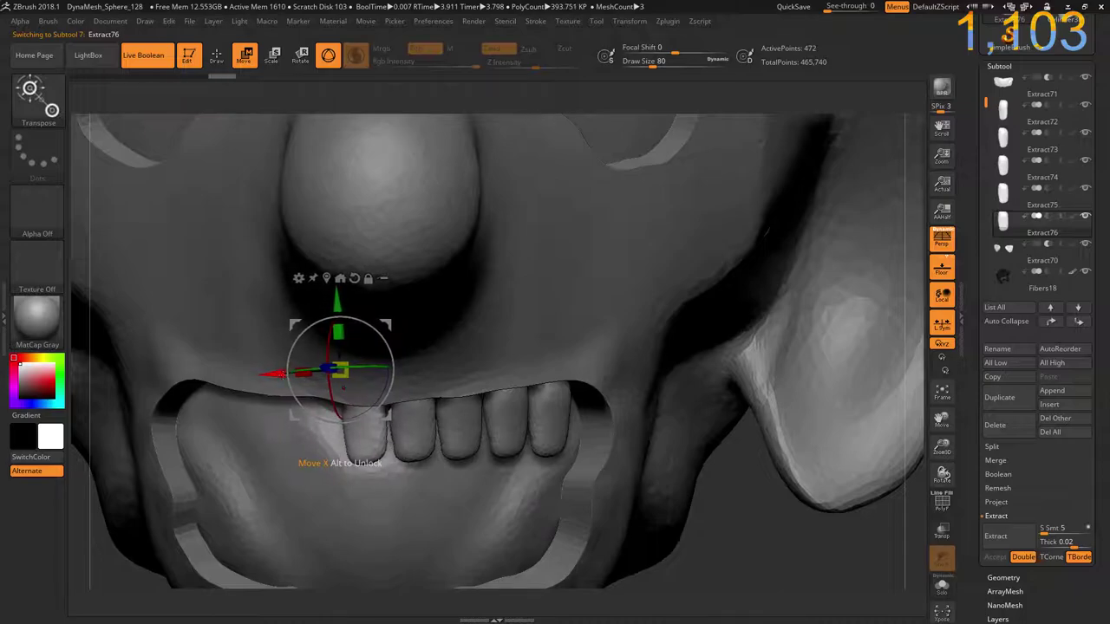
key("ctrl+shift+d")
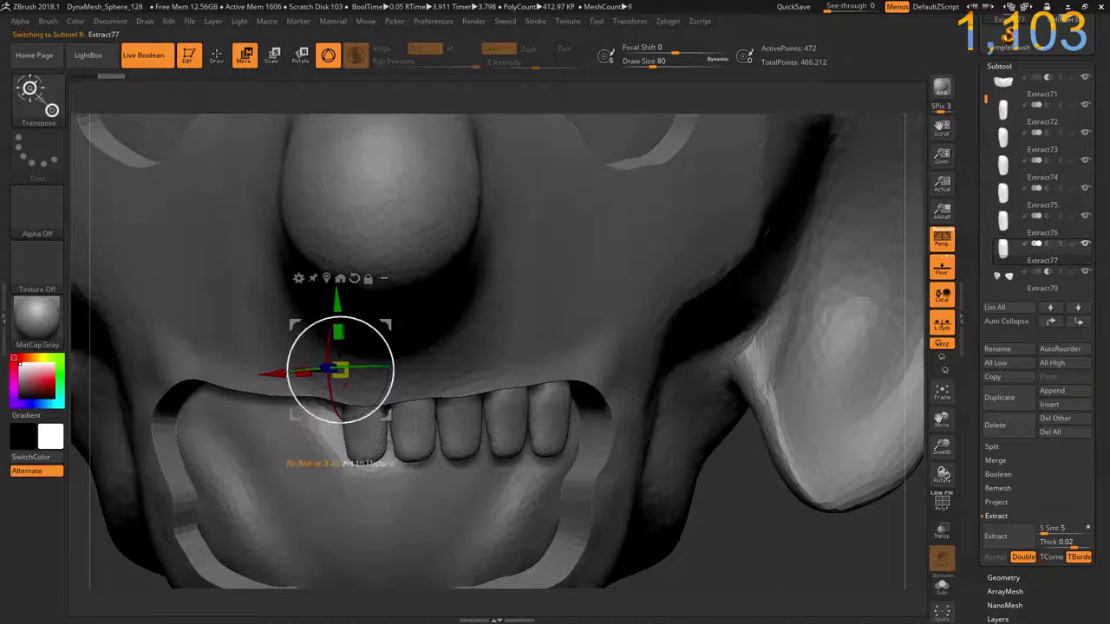
mouse_move(343, 392)
left_mouse_down()
mouse_move(292, 392)
mouse_move(312, 373)
left_mouse_up()
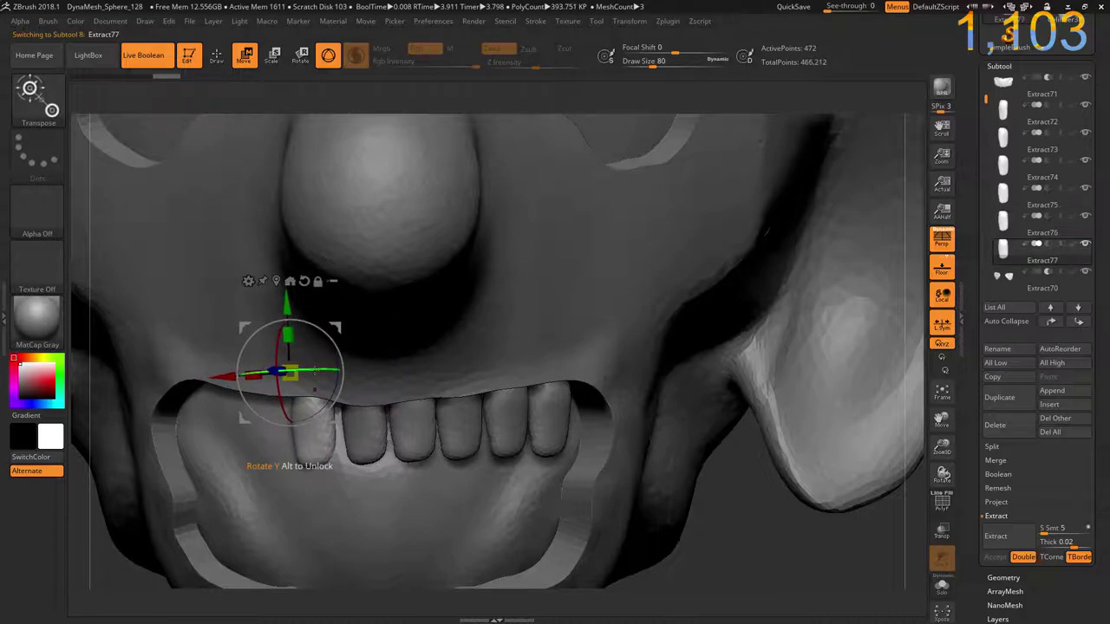
key("ctrl+shift+d")
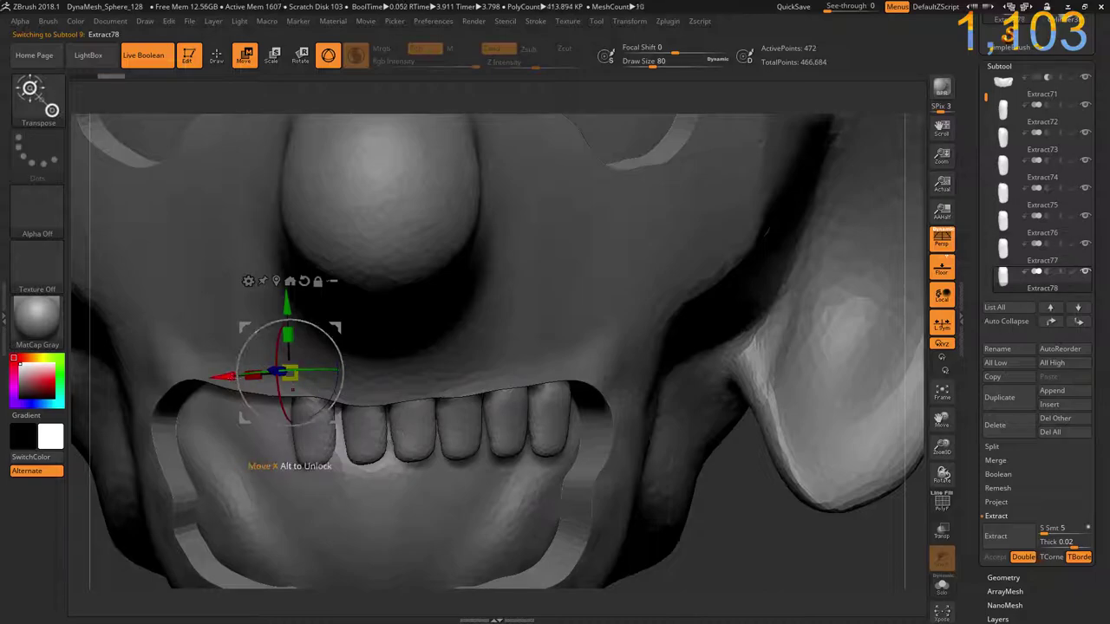
mouse_move(314, 373)
left_mouse_down()
mouse_move(204, 379)
mouse_move(251, 388)
mouse_move(192, 379)
left_mouse_up()
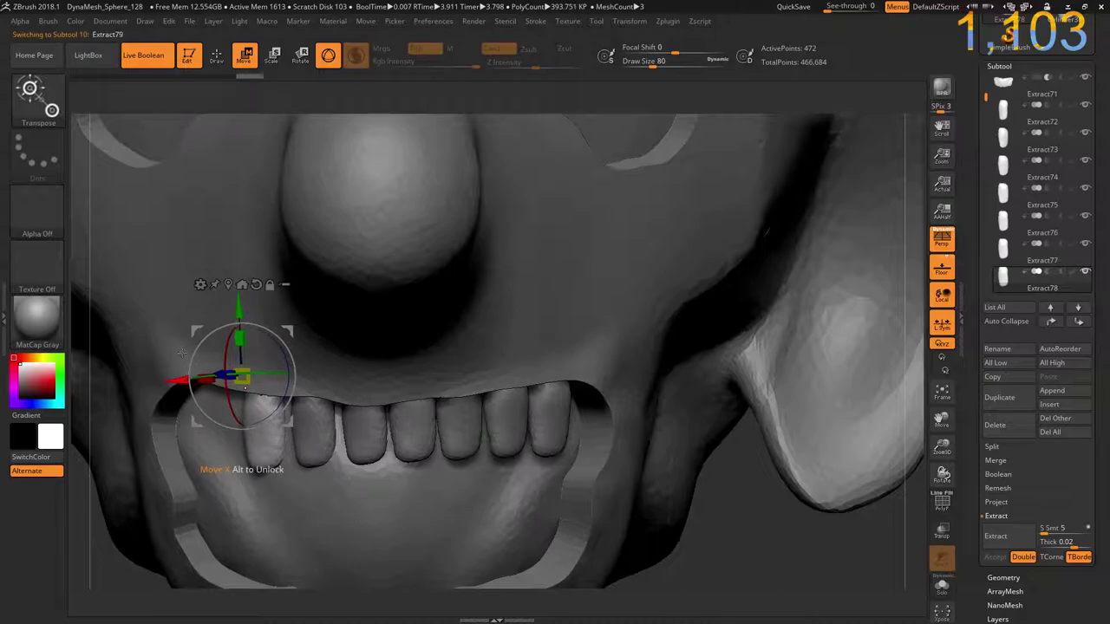
left_click_drag(243, 379, 193, 383)
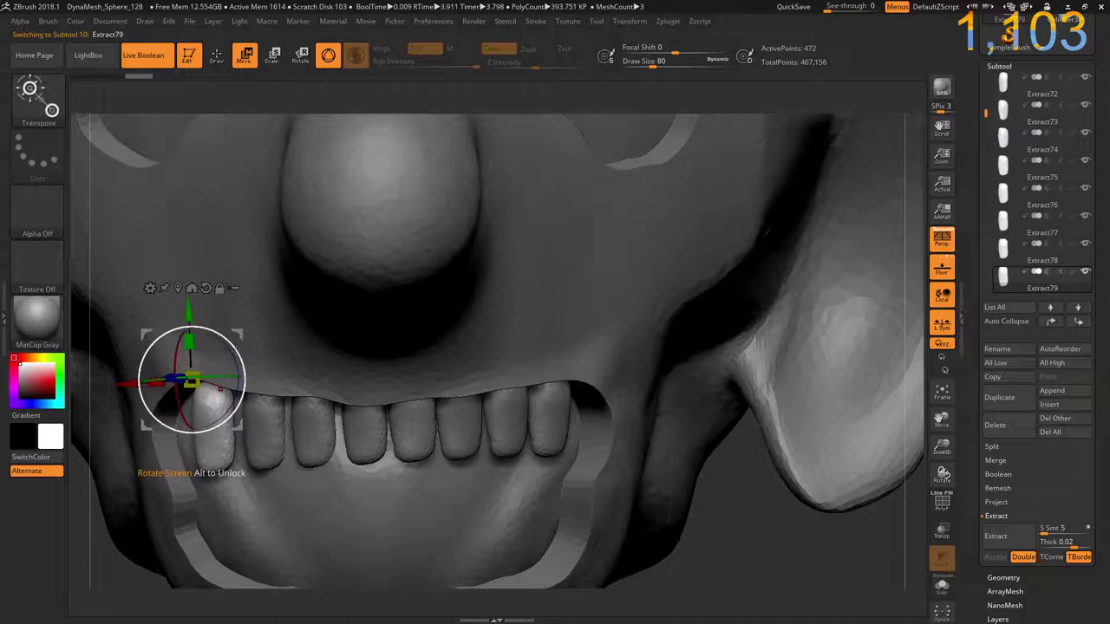
mouse_move(201, 326)
left_mouse_down()
mouse_move(211, 370)
mouse_move(168, 368)
left_mouse_up()
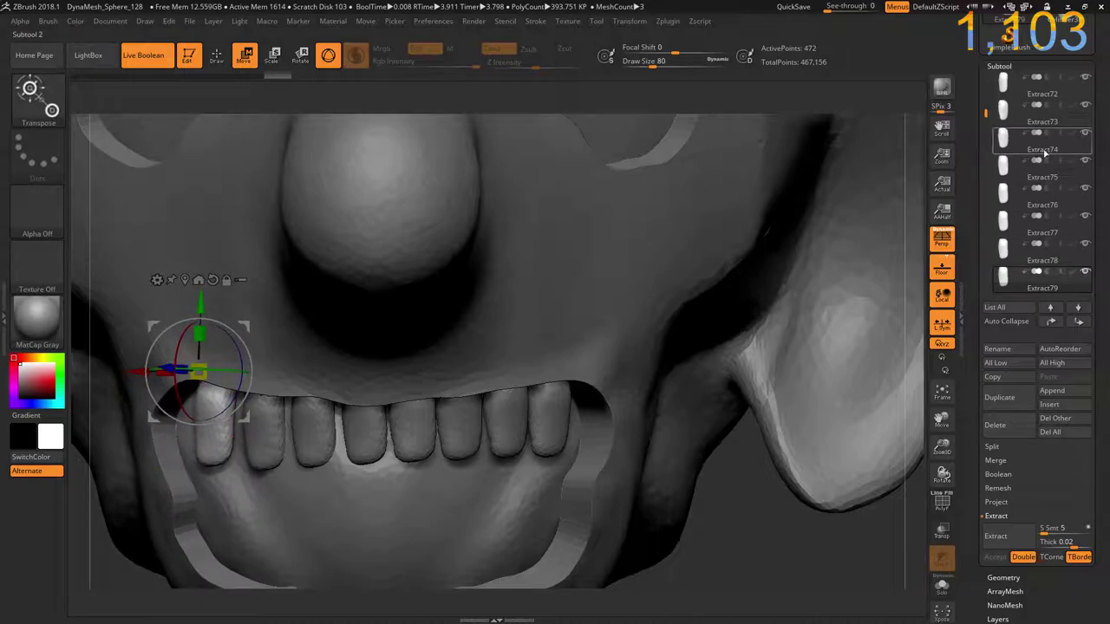
- Inspect the teeth pieces, make Extract72 active, and quicksave the project
left_click_drag(986, 116, 986, 87)
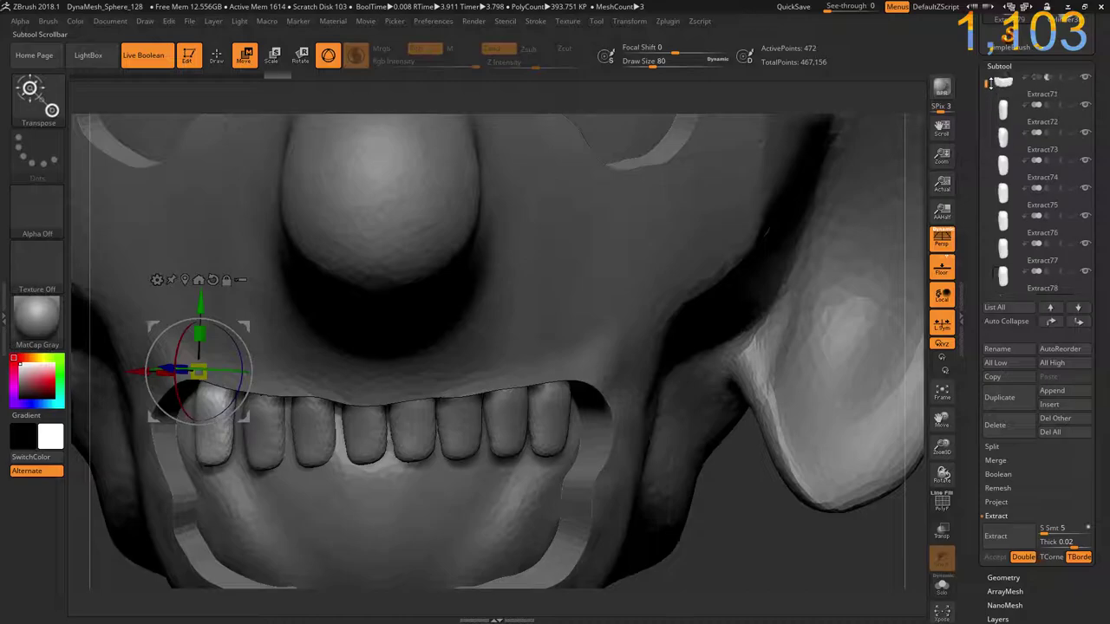
left_click(1004, 111)
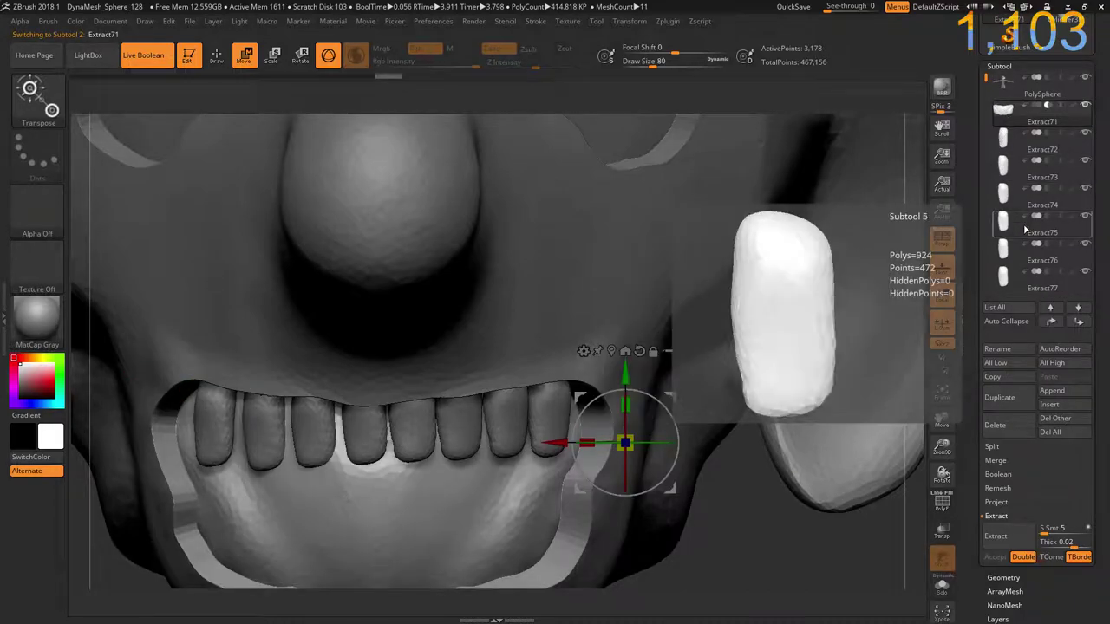
left_click(942, 588)
left_click(941, 587)
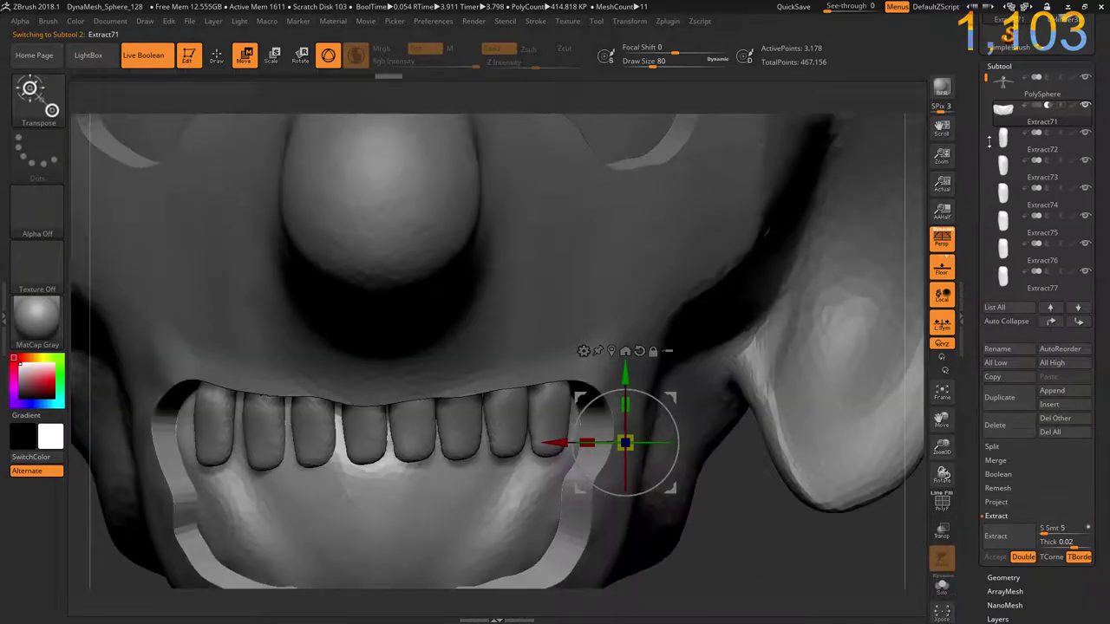
left_click(1003, 140)
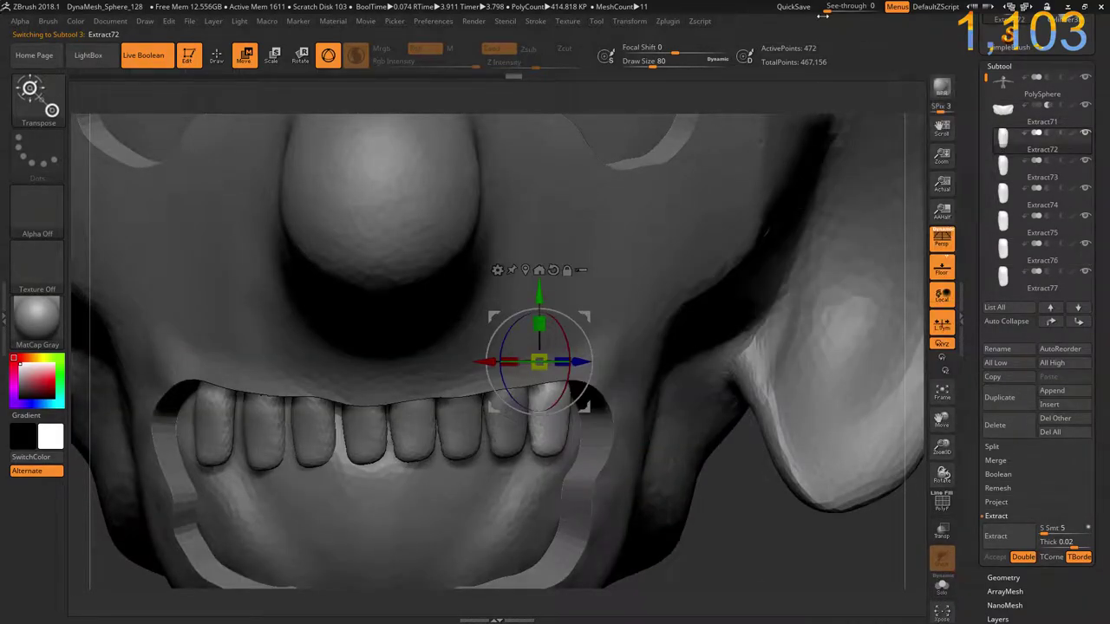
left_click(793, 6)
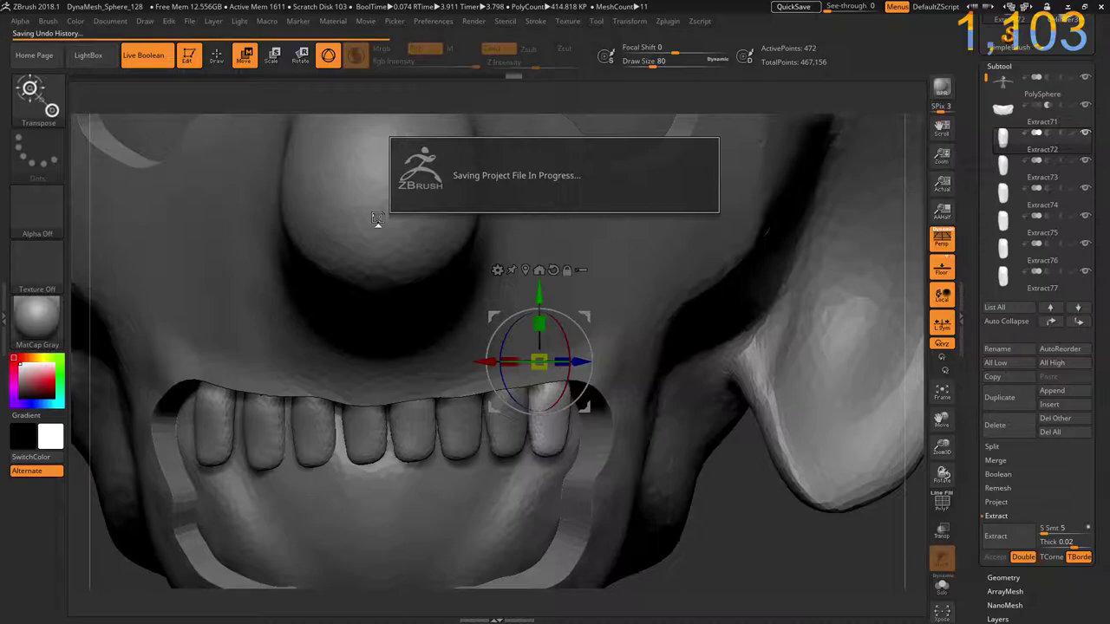
- Merge the separate tooth subtools down into Extract72, confirming each merge
left_click(993, 460)
left_click(1002, 476)
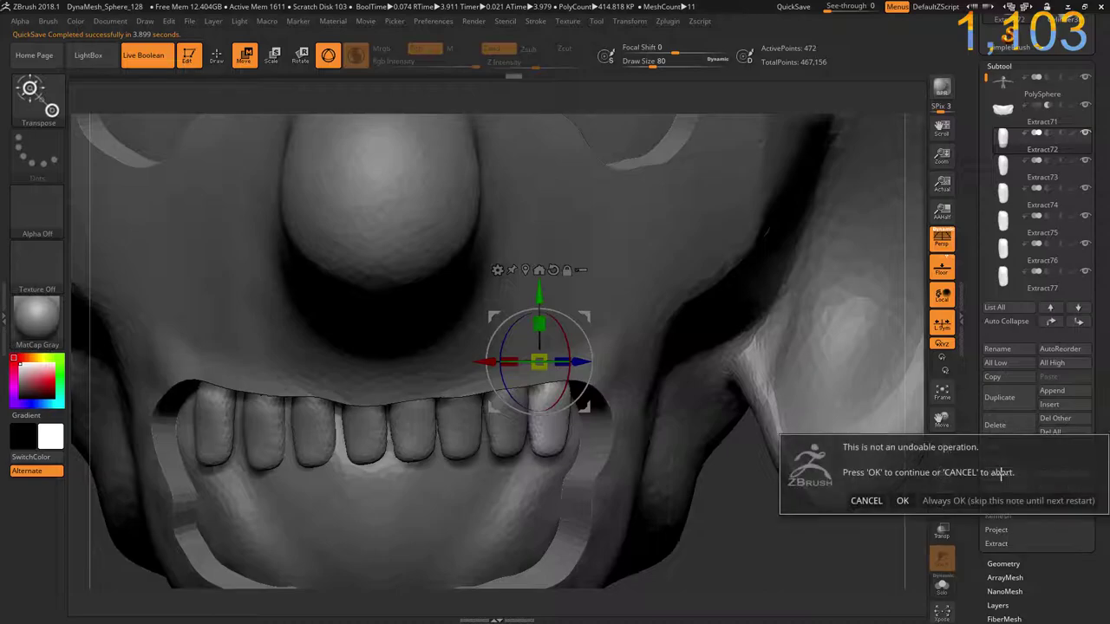
left_click(904, 501)
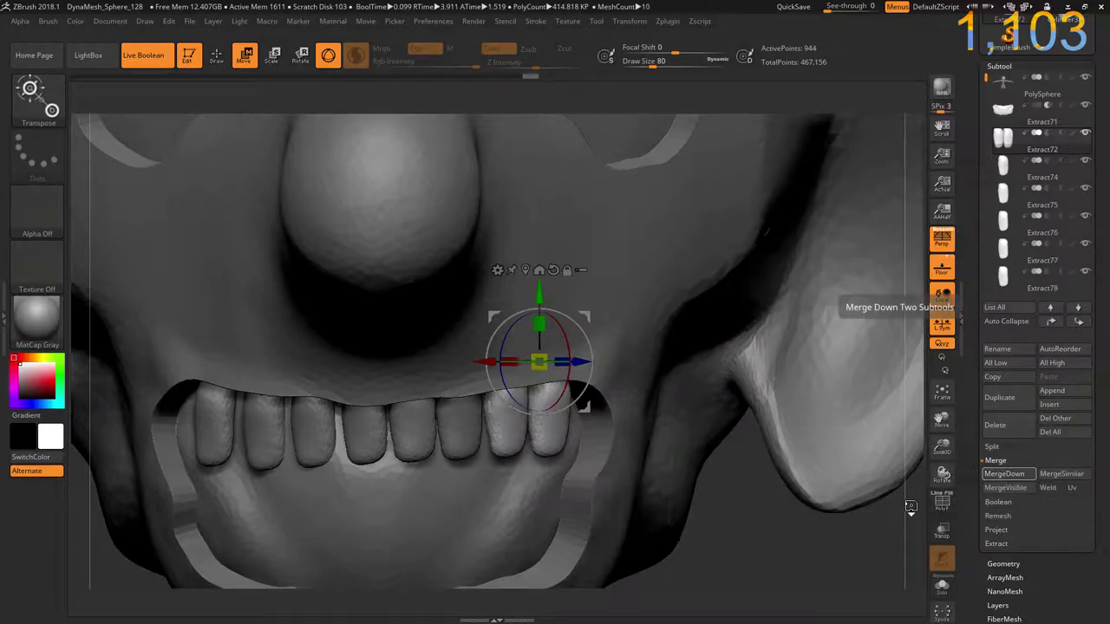
left_click(1003, 477)
left_click(950, 501)
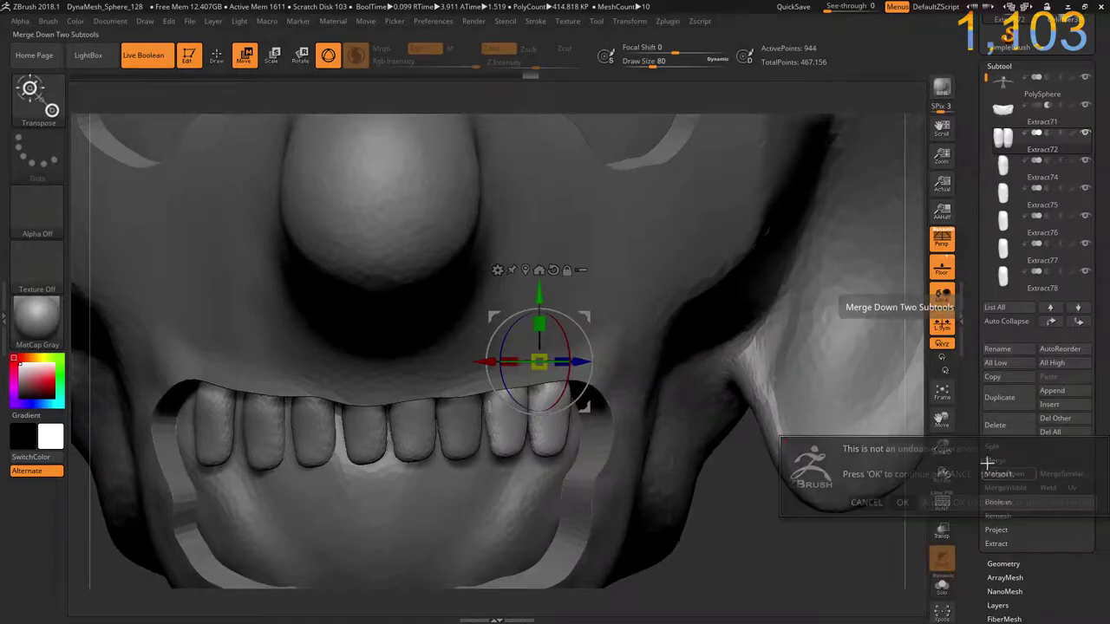
left_click(1003, 475)
left_click(1002, 475)
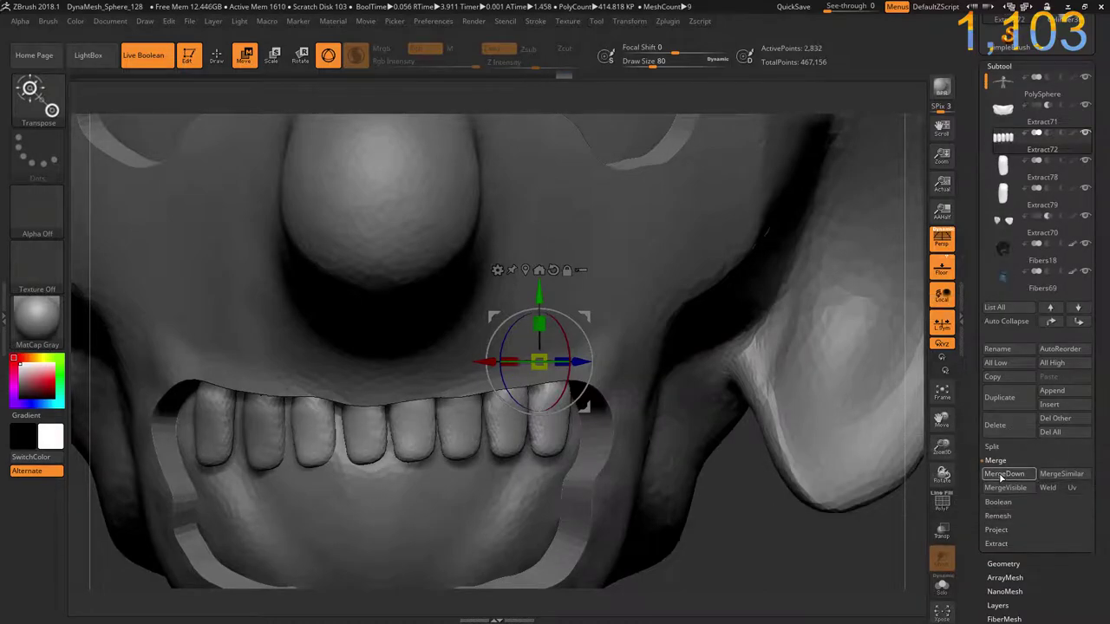
left_click(1003, 475)
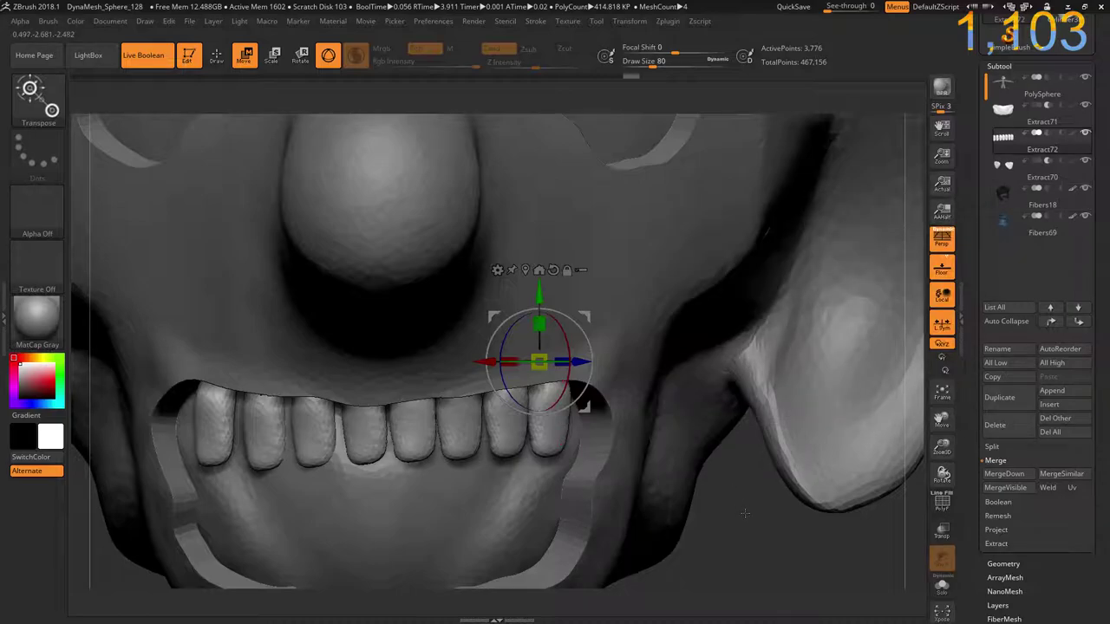
- Duplicate the upper teeth subtool and reset the Transpose gizmo orientation
key("ctrl+shift")
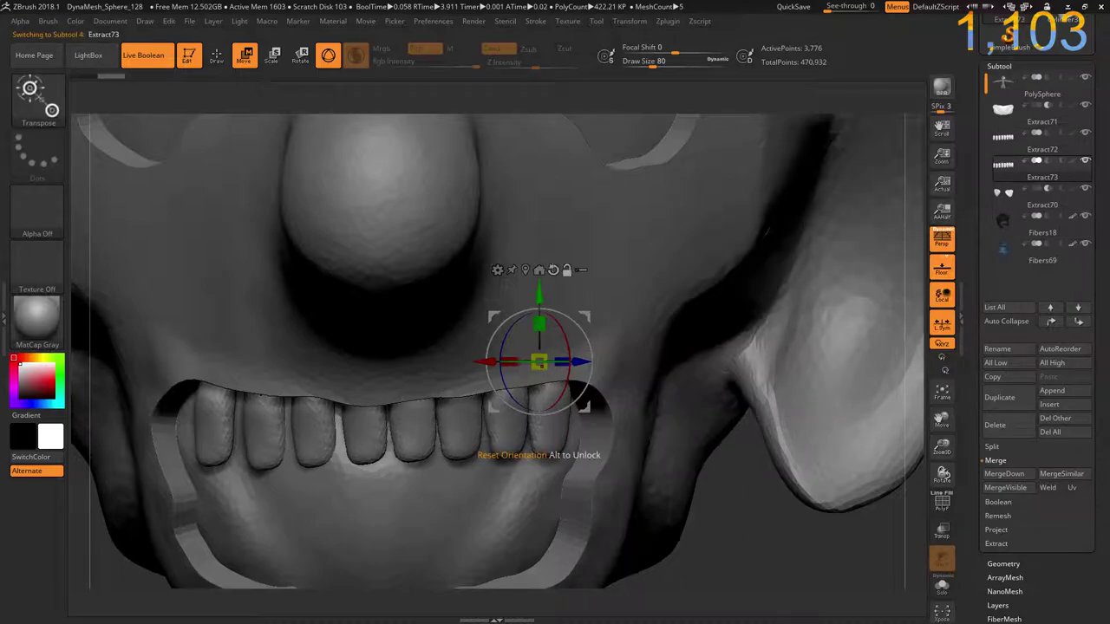
left_click(553, 269)
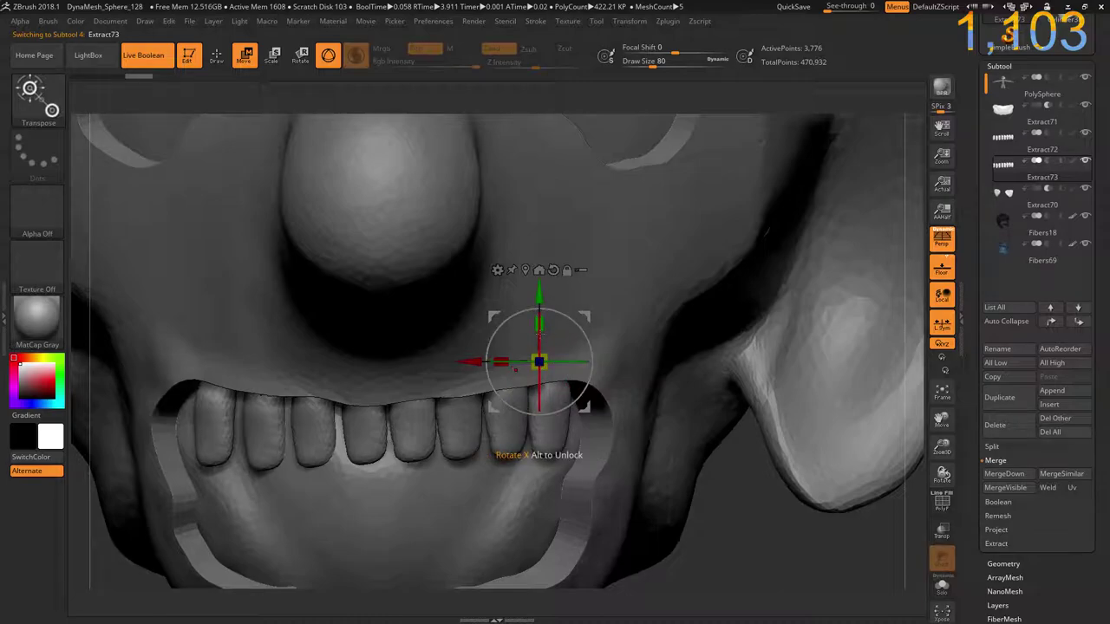
left_click_drag(981, 549, 958, 443)
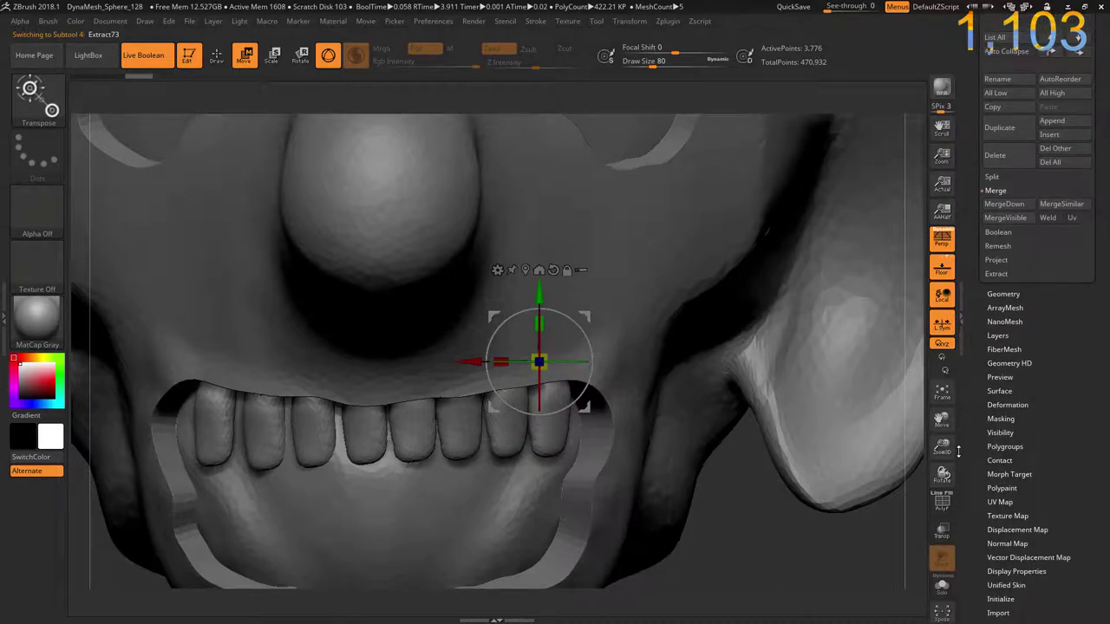
left_click(1005, 405)
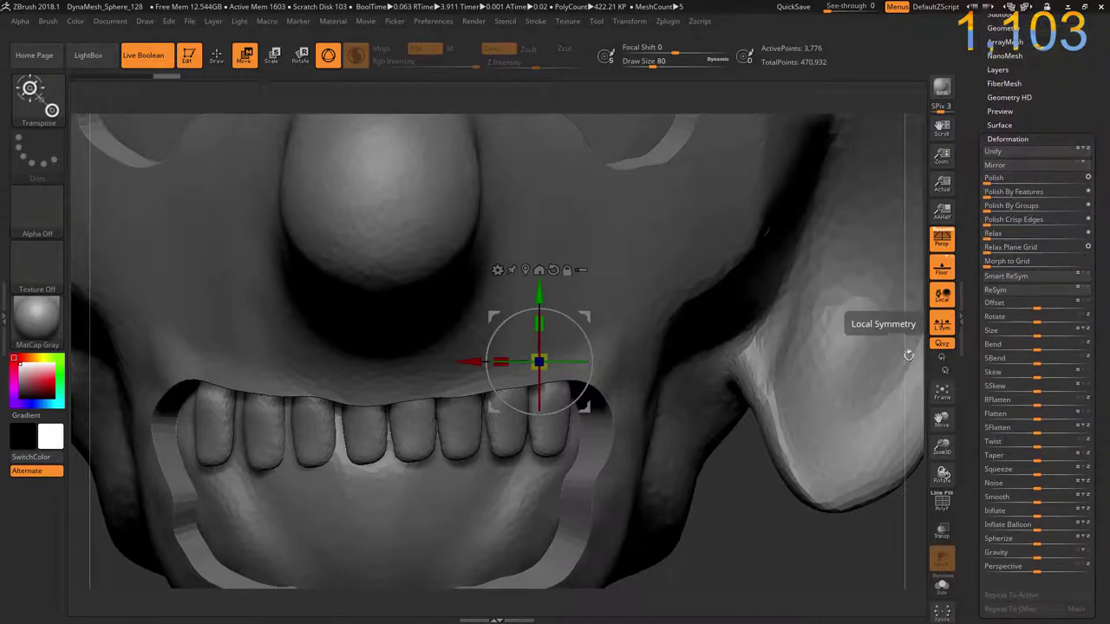
key("ctrl")
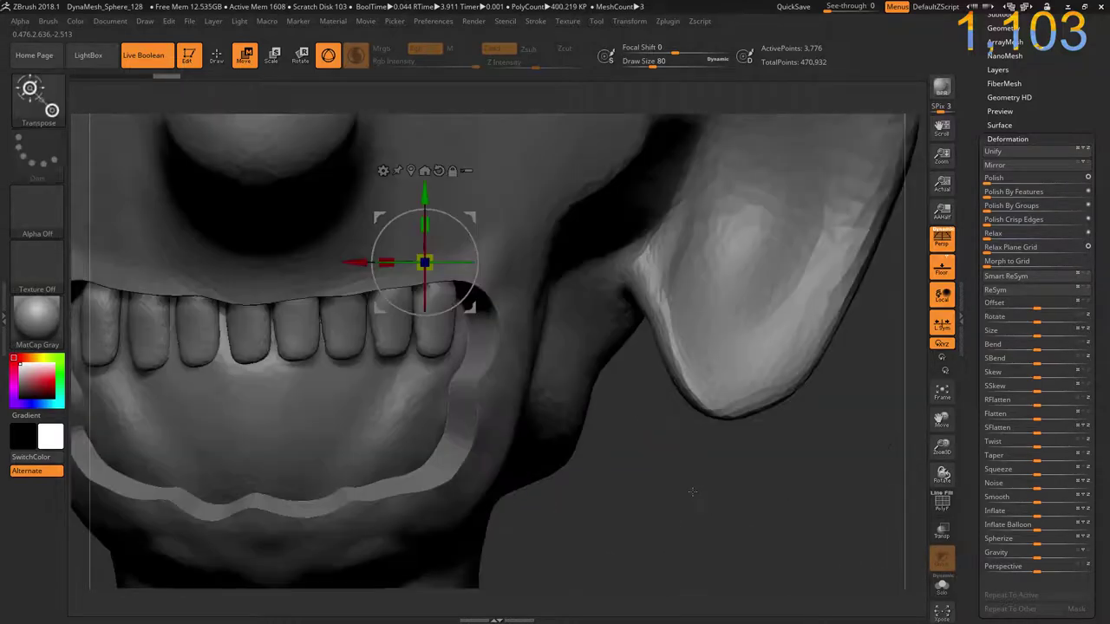
- Move and tilt the teeth copy into the lower jaw, stretching it slightly to fit
mouse_move(690, 492)
right_mouse_down("ctrl")
mouse_move(644, 231)
mouse_move(520, 331)
right_mouse_up("ctrl")
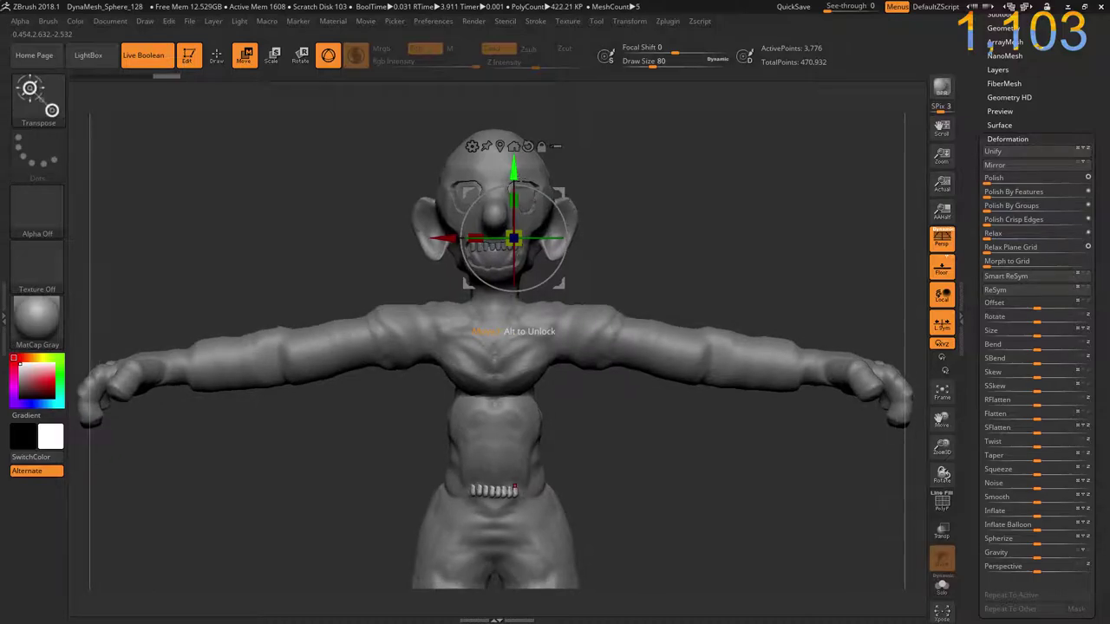
mouse_move(514, 260)
left_mouse_down()
mouse_move(513, 501)
mouse_move(513, 247)
left_mouse_up()
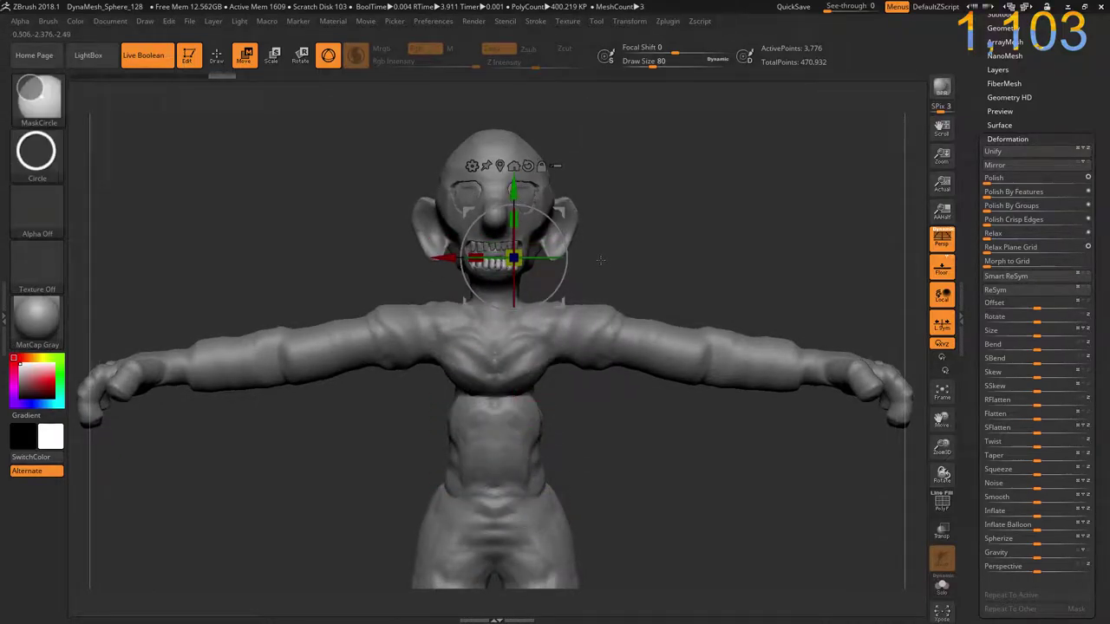
mouse_move(641, 287)
right_mouse_down("ctrl")
mouse_move(646, 391)
mouse_move(638, 352)
right_mouse_up("ctrl")
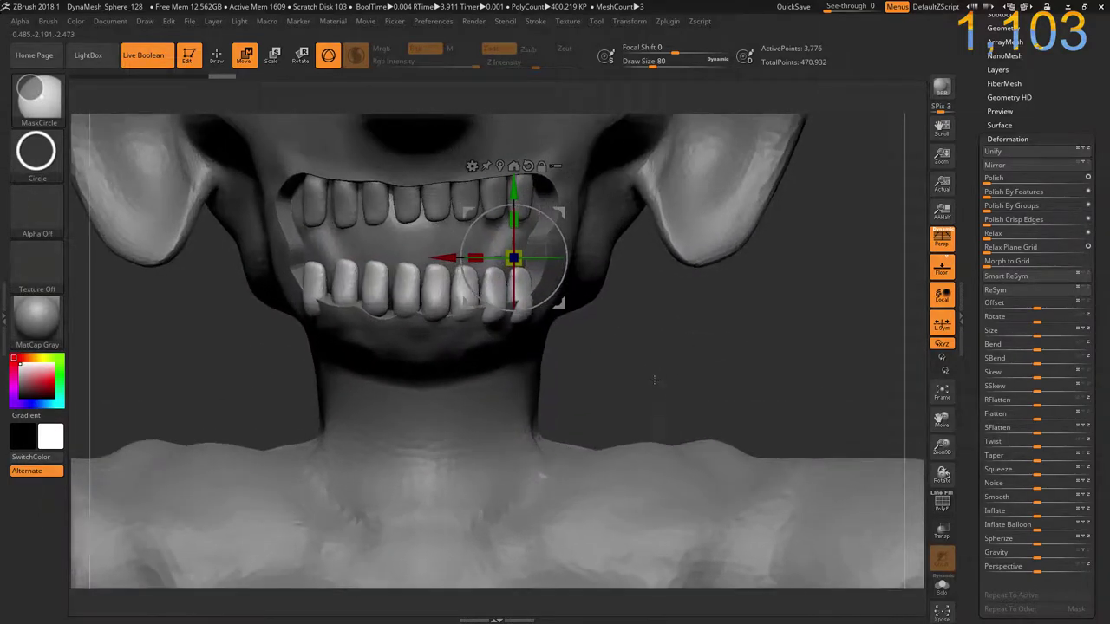
mouse_move(638, 352)
left_mouse_down()
mouse_move(487, 218)
mouse_move(486, 260)
mouse_move(506, 253)
left_mouse_up()
mouse_move(390, 364)
left_mouse_down("shift")
mouse_move(506, 287)
mouse_move(507, 312)
left_mouse_up("shift")
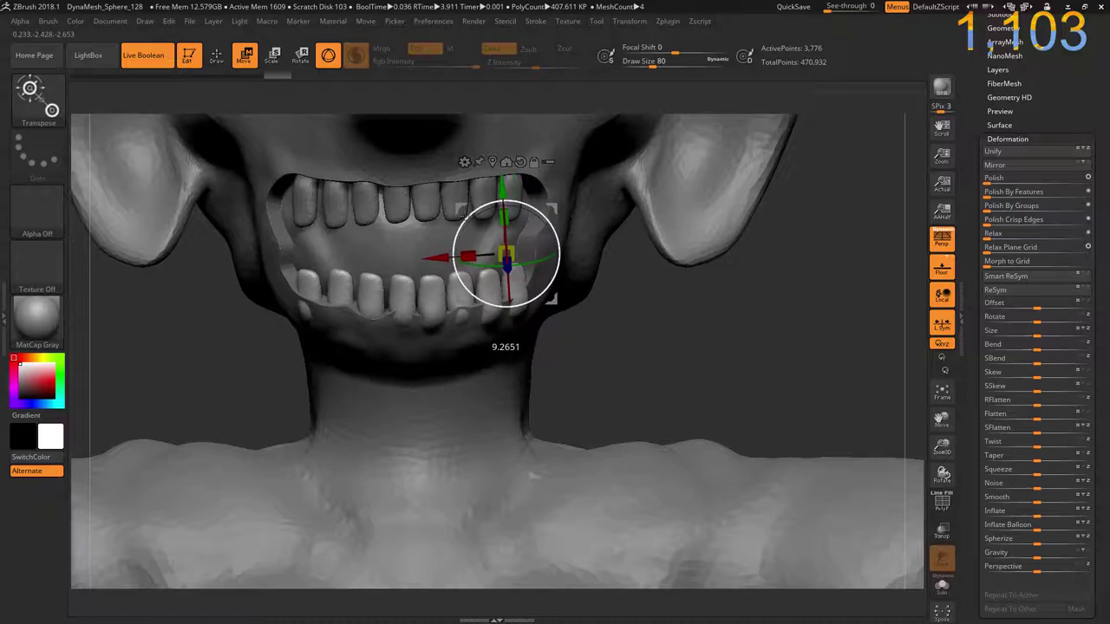
mouse_move(502, 216)
left_mouse_down()
mouse_move(488, 271)
mouse_move(460, 274)
left_mouse_up()
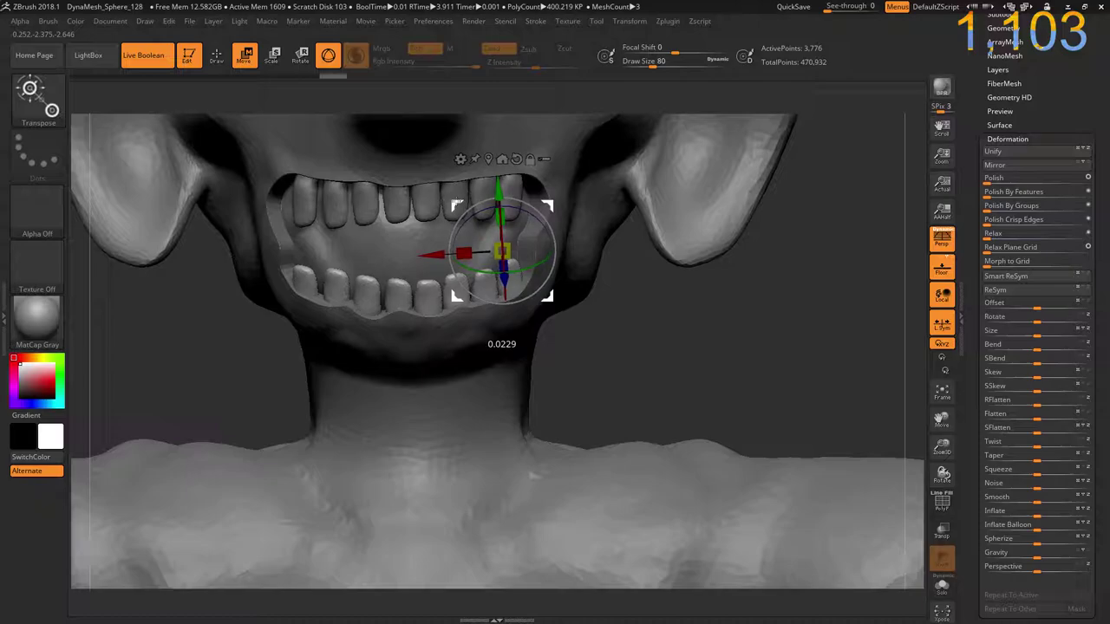
left_click_drag(673, 331, 646, 318, "alt")
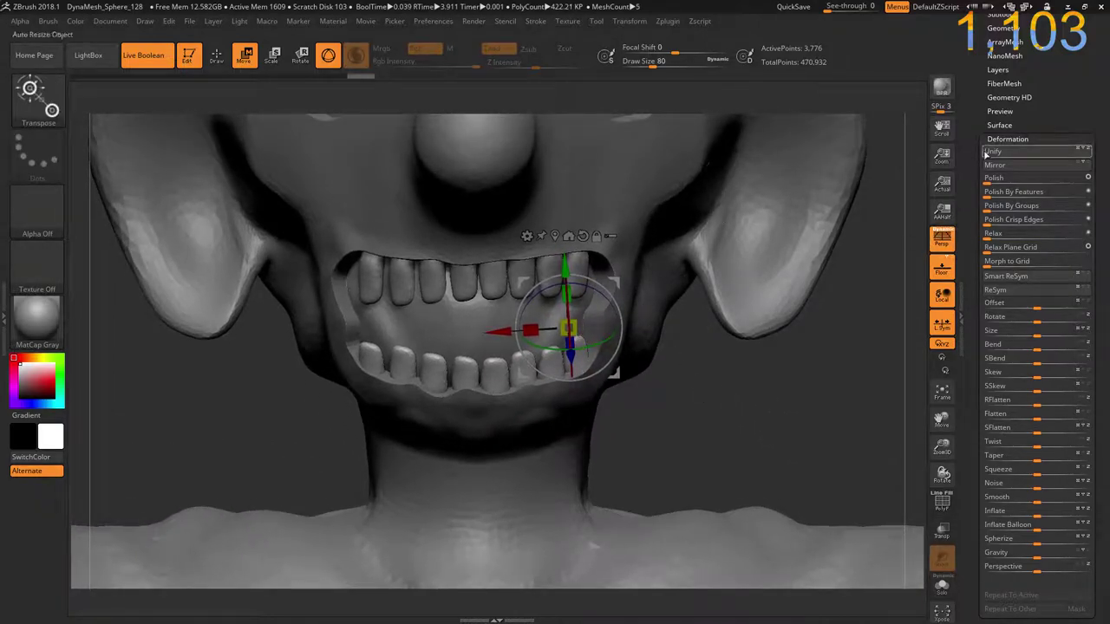
left_click_drag(976, 70, 980, 144)
- Merge the lower teeth Extract73 into Extract72 and quicksave the project
left_click(995, 192)
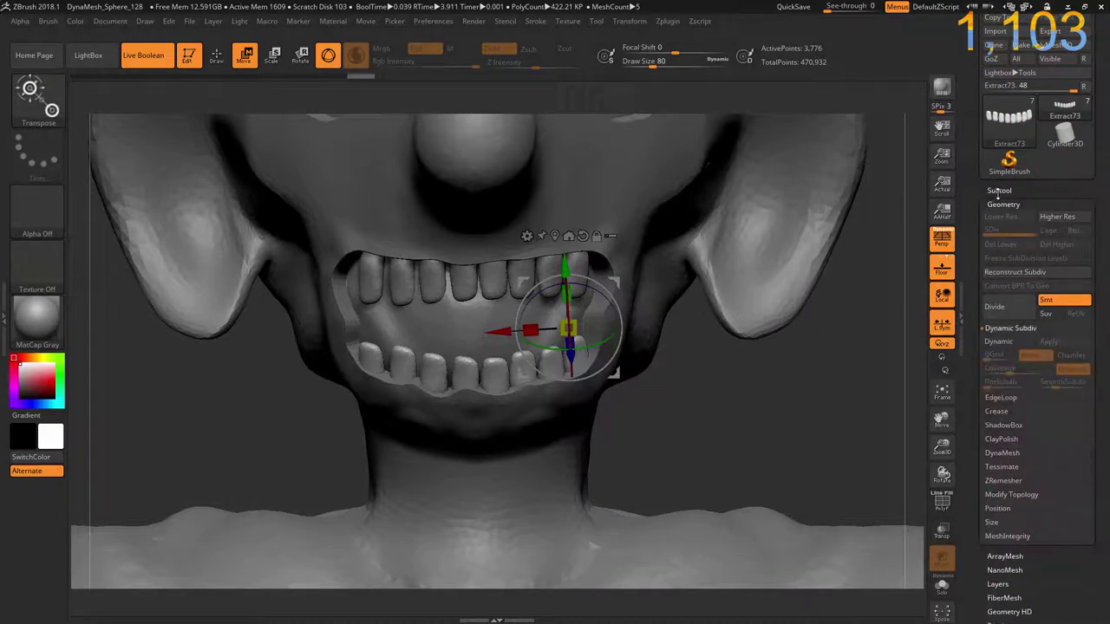
left_click(1004, 269)
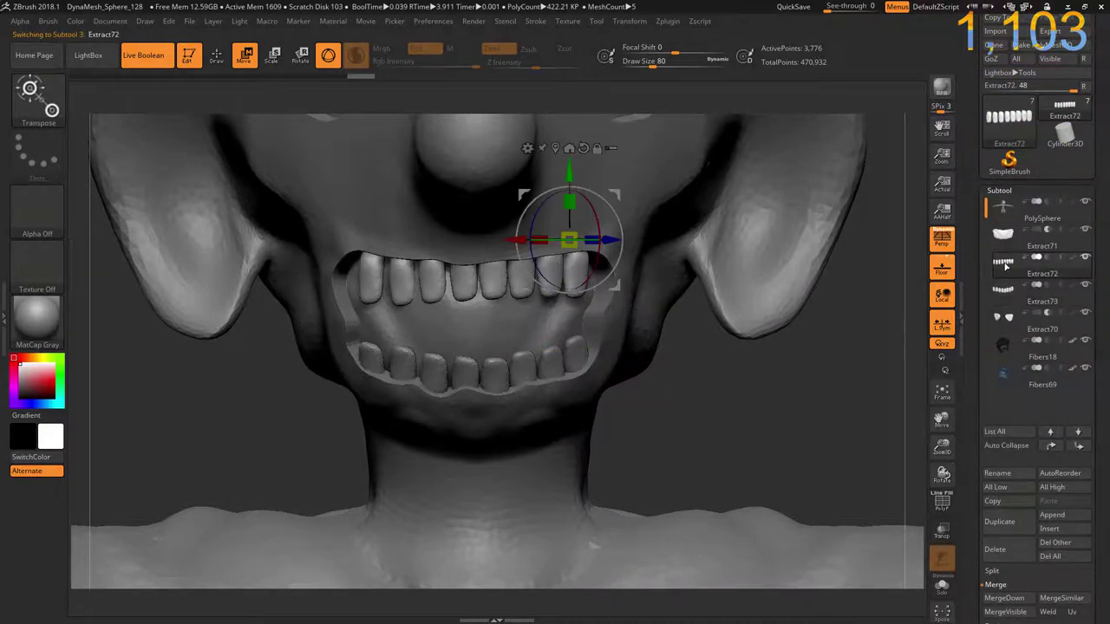
left_click(1003, 597)
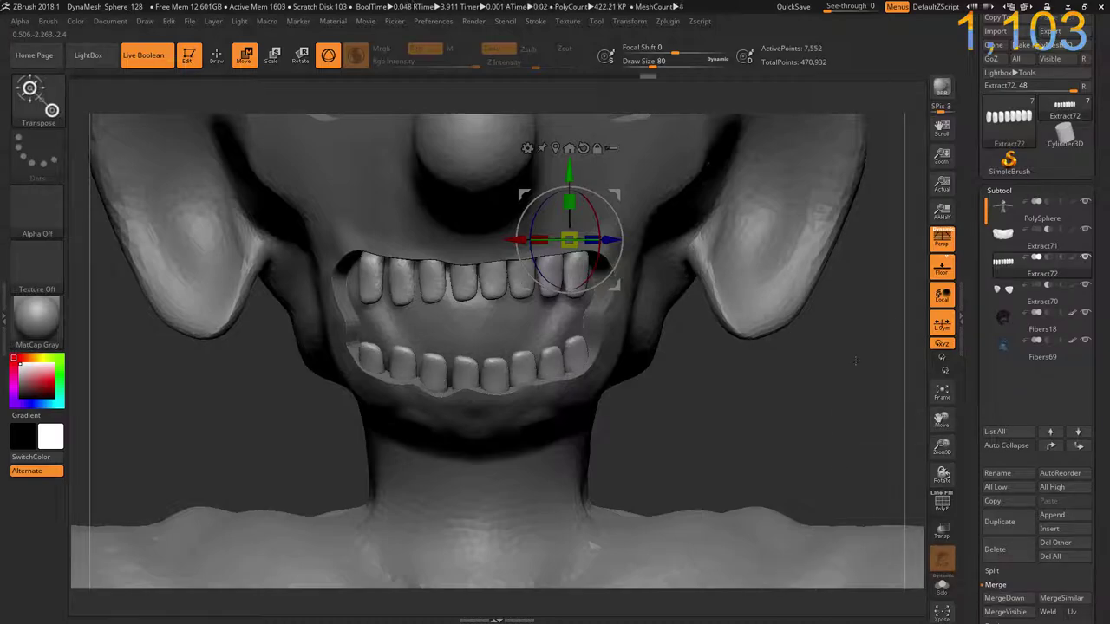
left_click(794, 7)
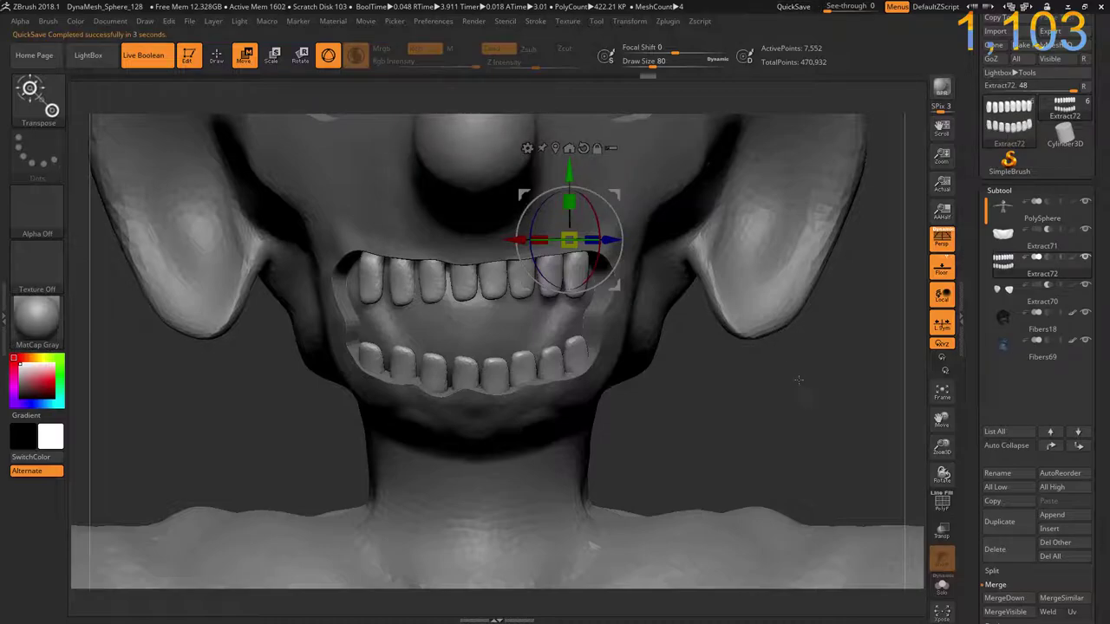
right_click_drag(797, 379, 646, 314, "alt")
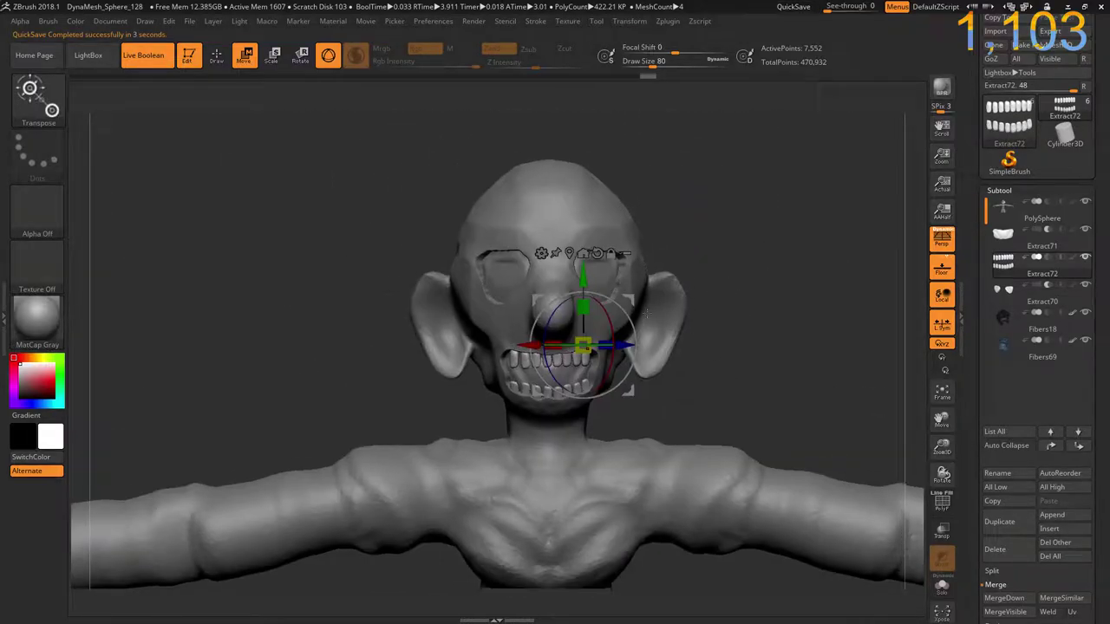
- Apply the SketchShaded material to the creature and zoom in on the face
left_click(40, 312)
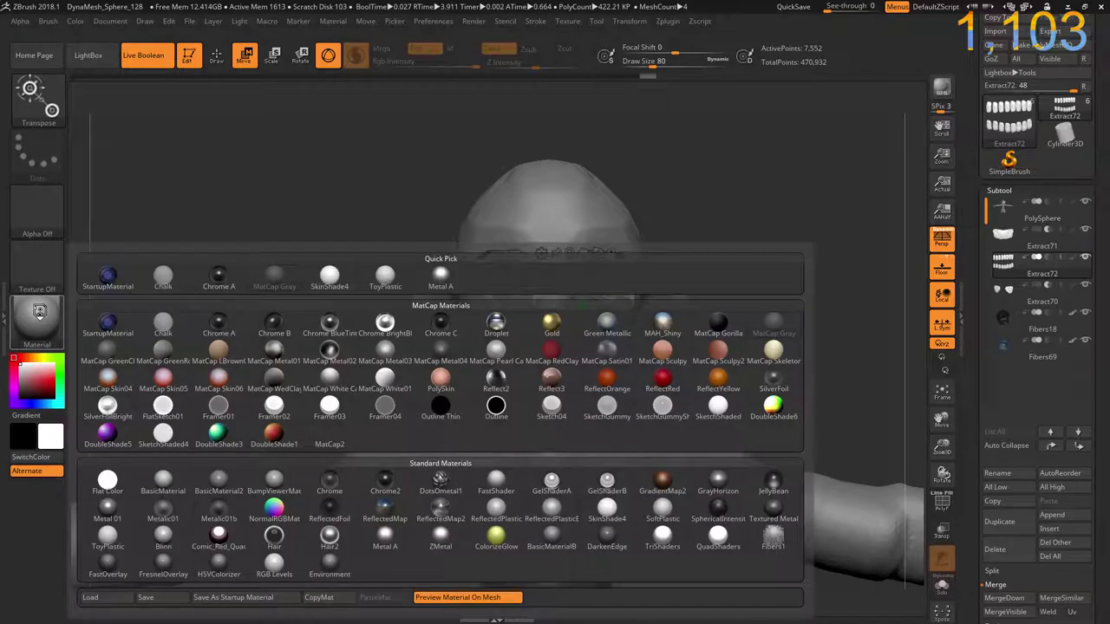
left_click(718, 406)
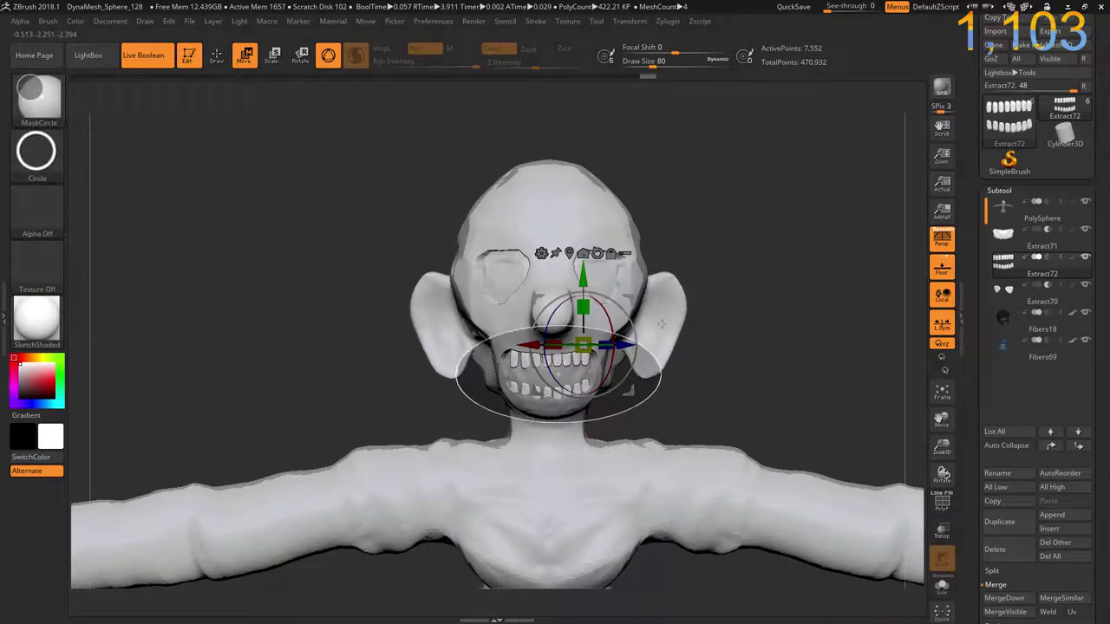
left_click_drag(460, 426, 659, 325, "ctrl+shift")
right_click_drag(461, 393, 395, 478, "ctrl")
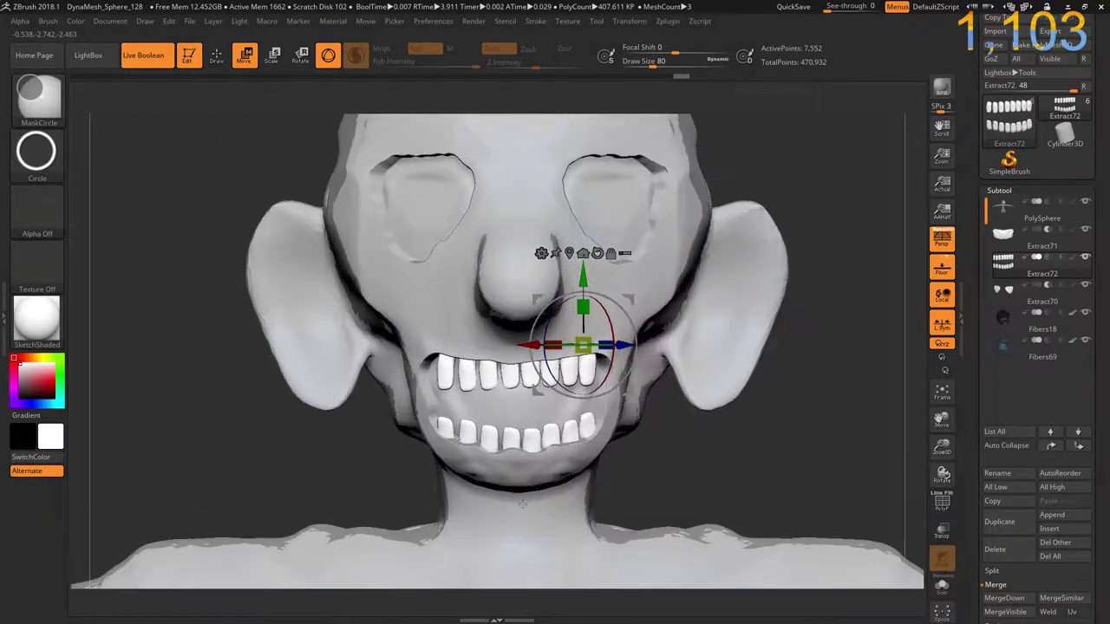
- Enable Draw with Mrgb painting, make the PolySphere body active, and clear its mask
key("q")
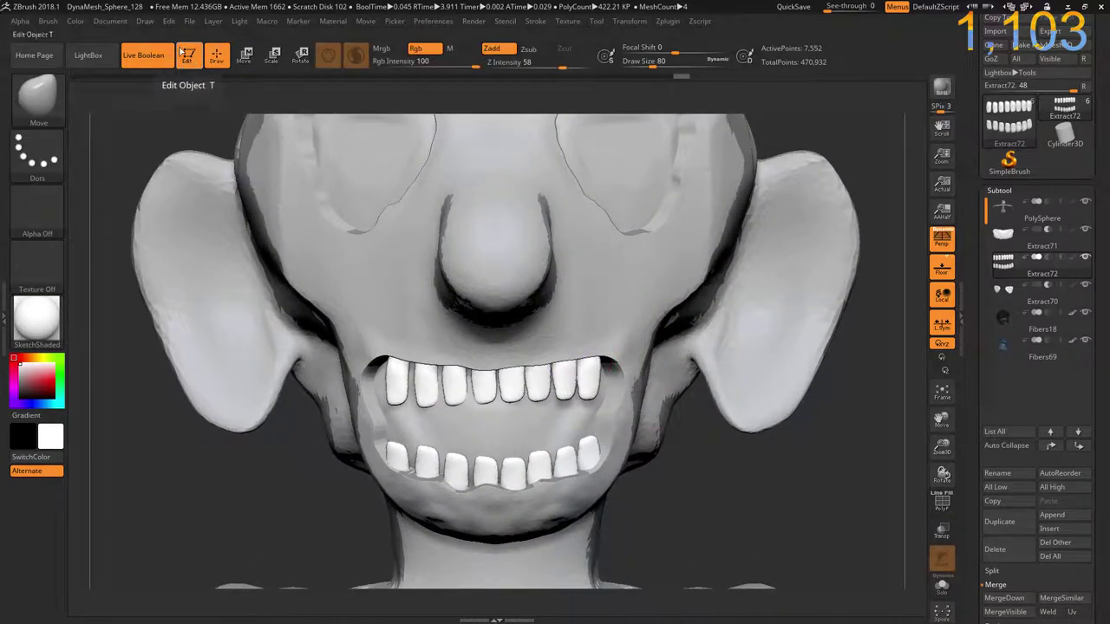
left_click(76, 21)
left_click(382, 48)
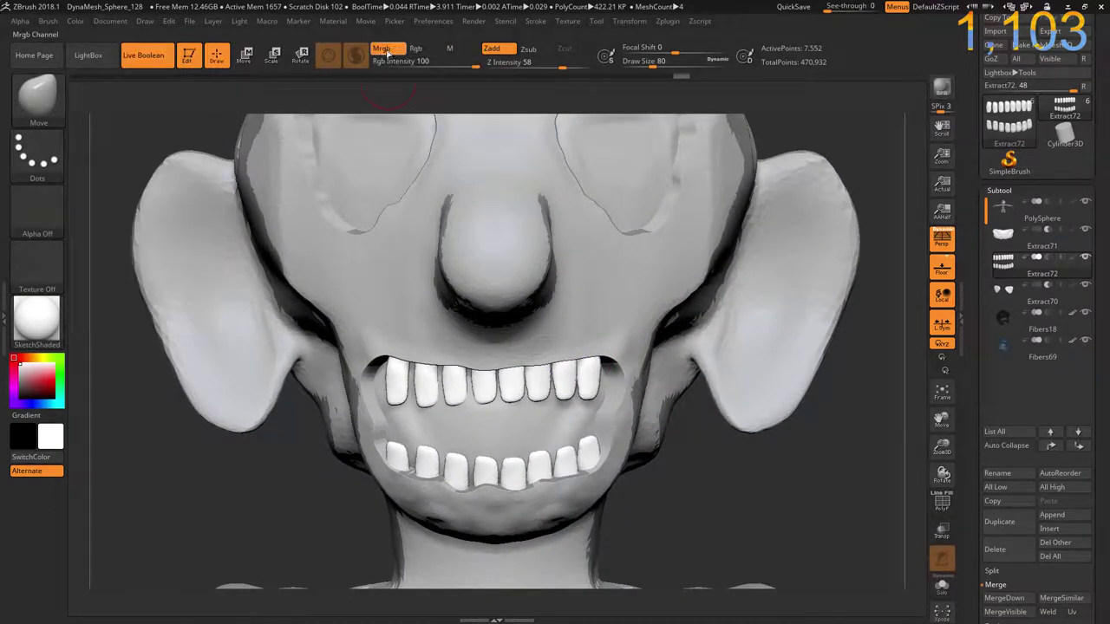
left_click(77, 23)
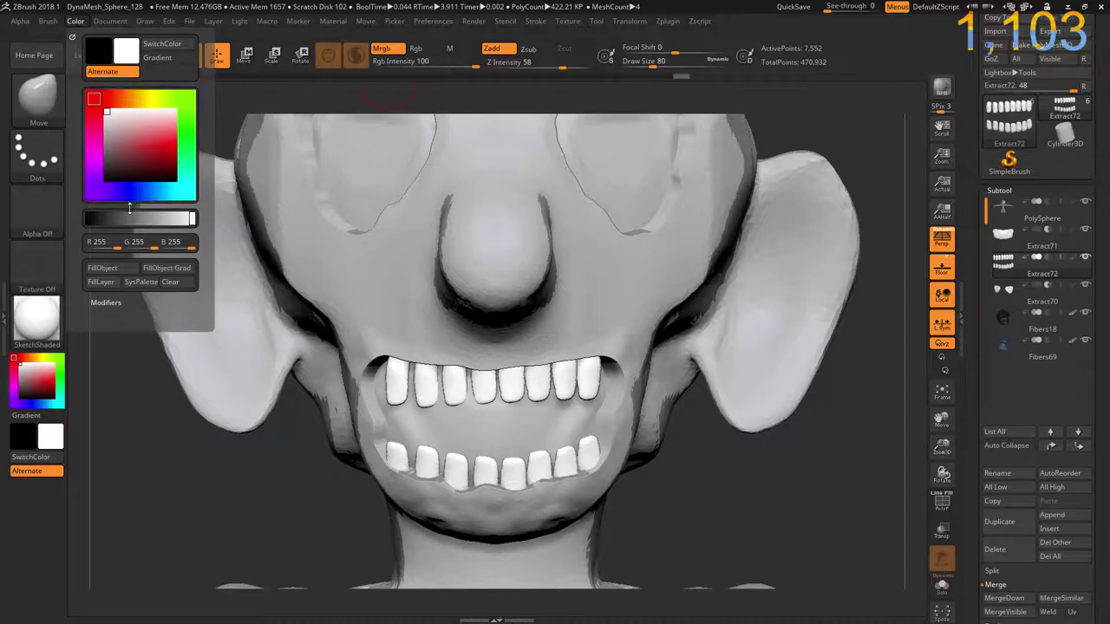
left_click(105, 274)
right_click_drag(517, 271, 577, 292, "ctrl")
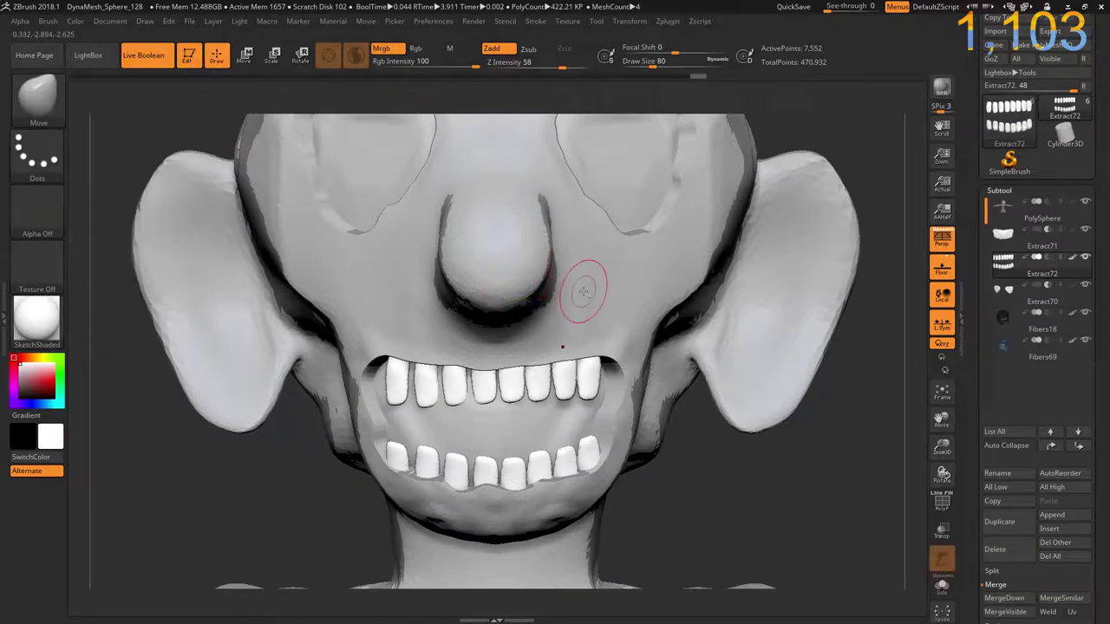
left_click(749, 384, "alt")
right_click_drag(797, 474, 757, 411, "ctrl")
left_click_drag(797, 315, 805, 419, "ctrl")
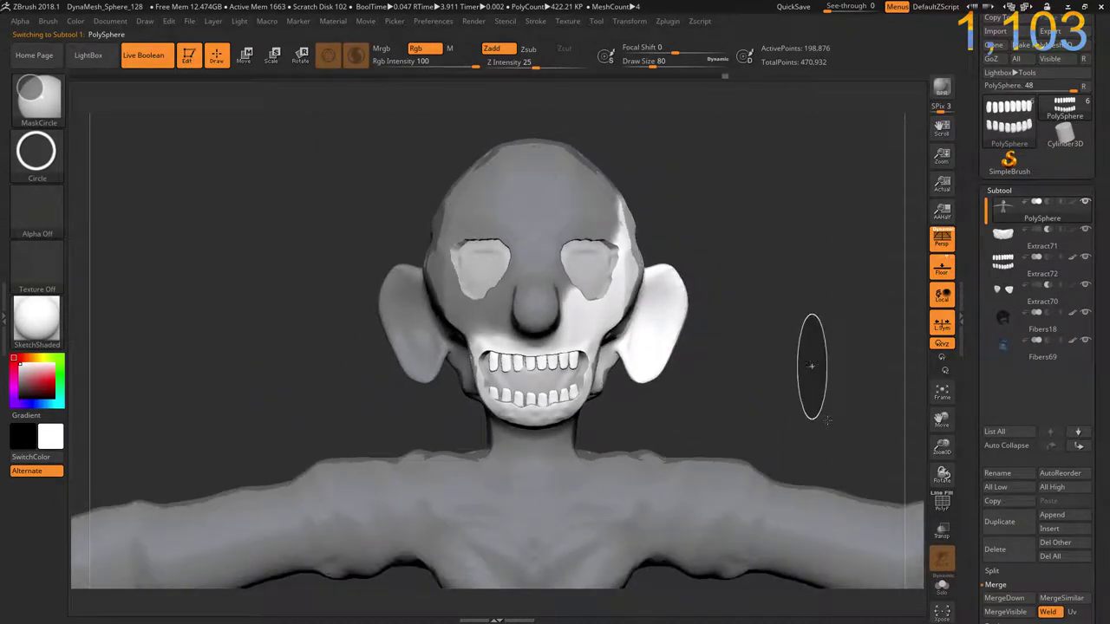
- Replace SketchShaded with the Chalk material for a plain grey look
left_click(47, 328)
left_click(160, 324)
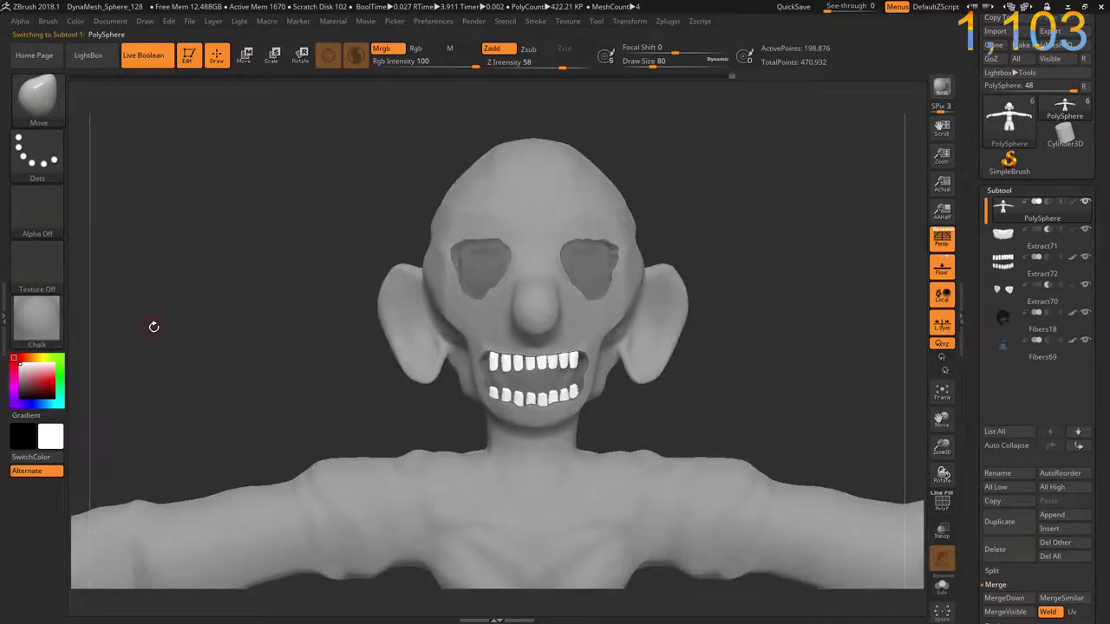
left_click(239, 21)
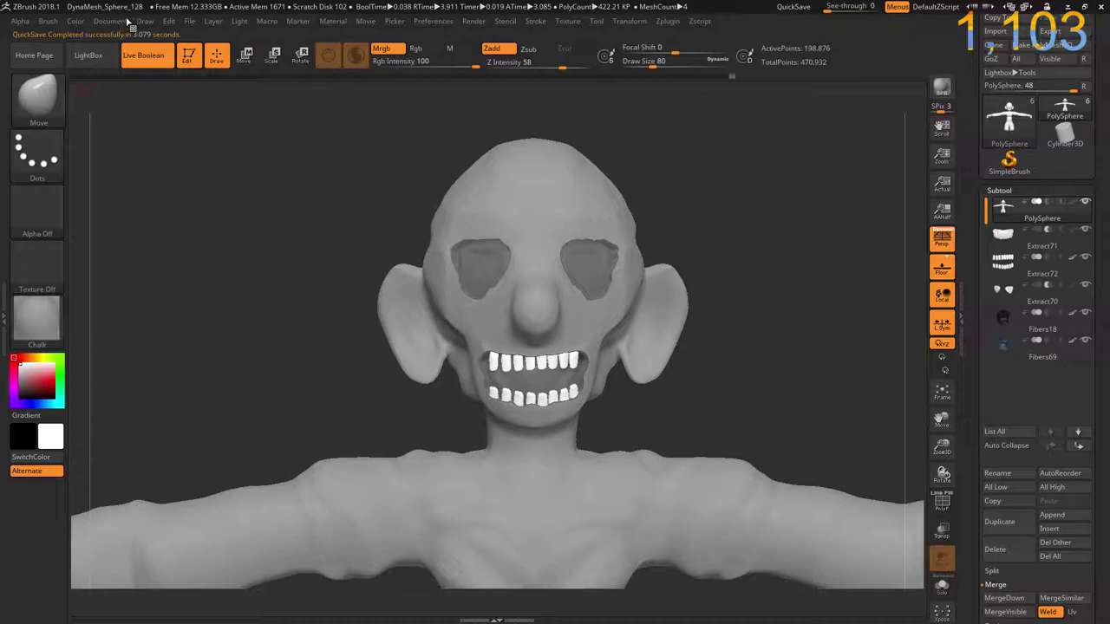
- Add two LightCap lights, setting falloff to 0 and adjusting the second light's aperture
left_click(245, 18)
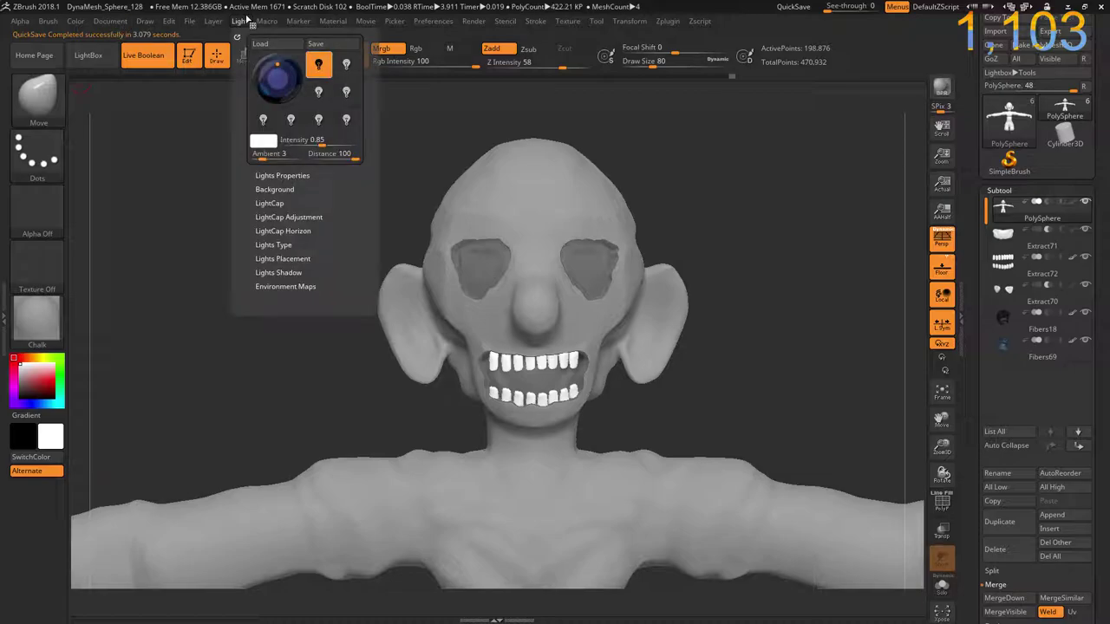
left_click(269, 205)
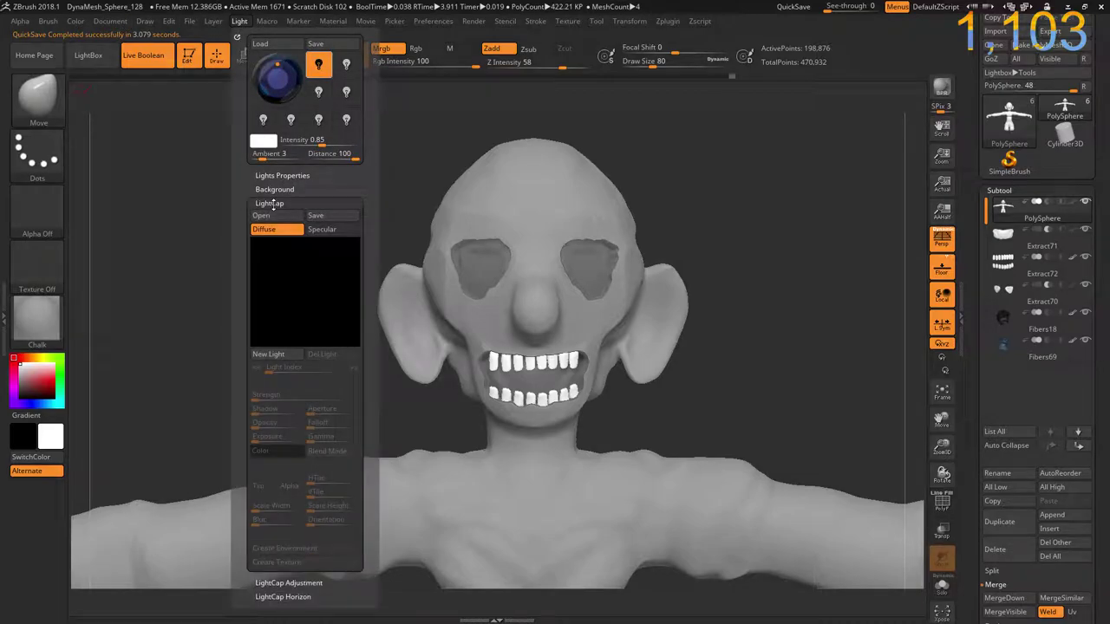
left_click(269, 355)
left_click_drag(325, 424, 302, 425)
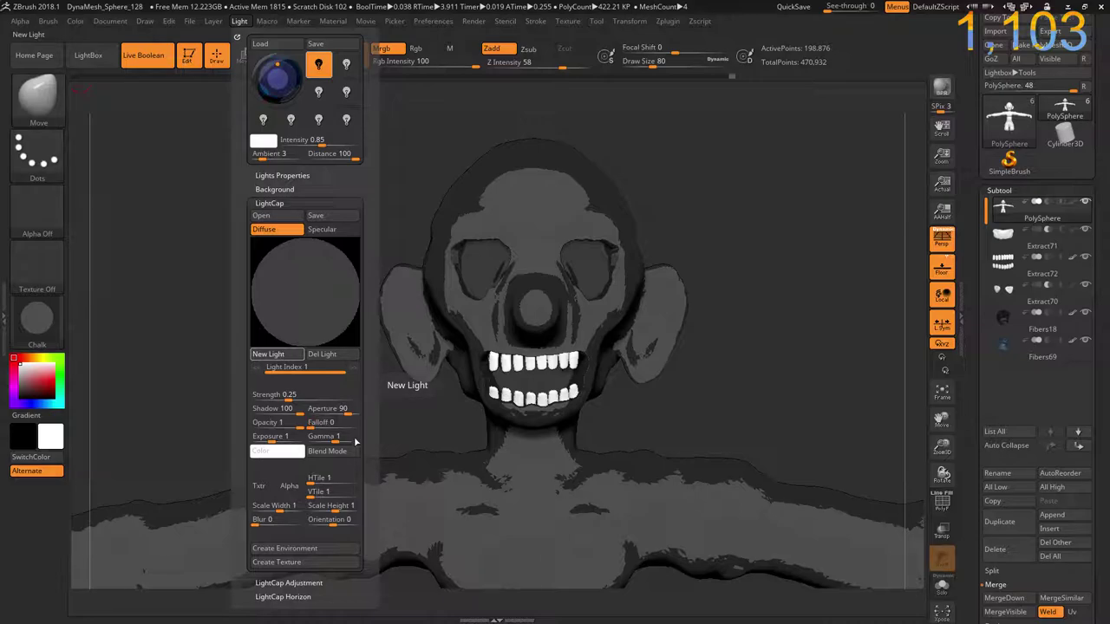
left_click(269, 353)
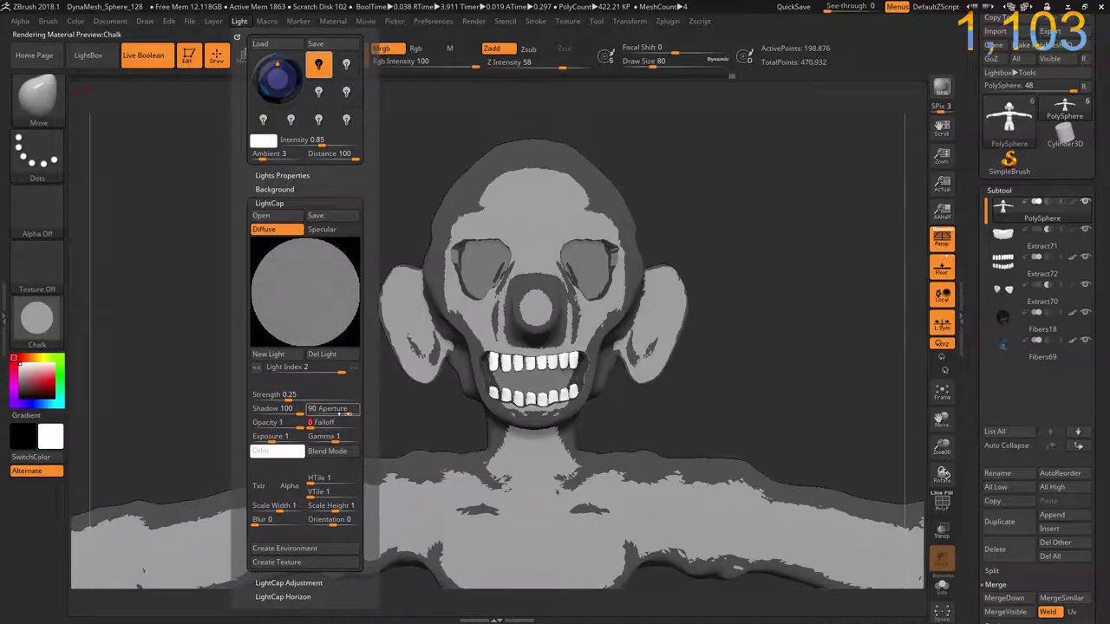
left_click_drag(347, 415, 299, 422)
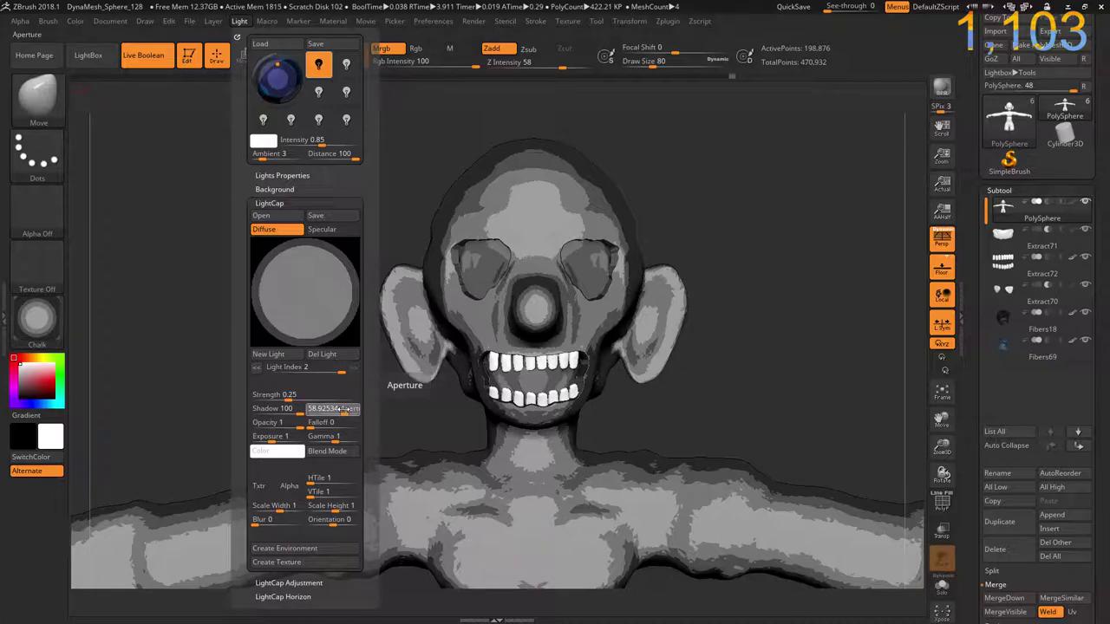
left_click_drag(337, 409, 339, 409)
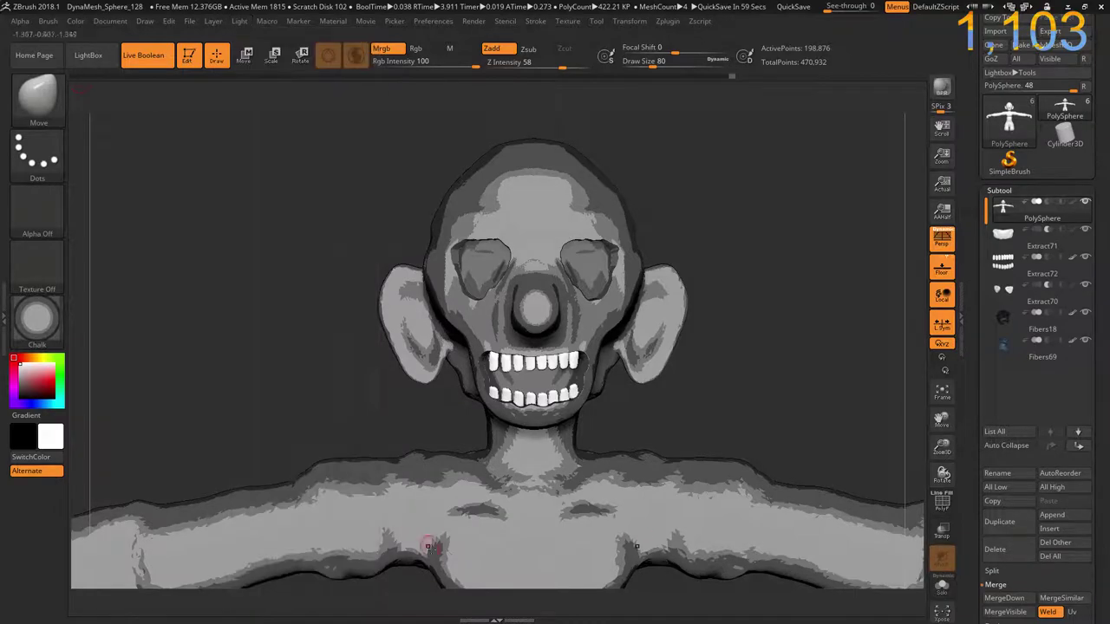
- Add a third LightCap light with falloff 2 and aperture about 58.9
left_click(239, 20)
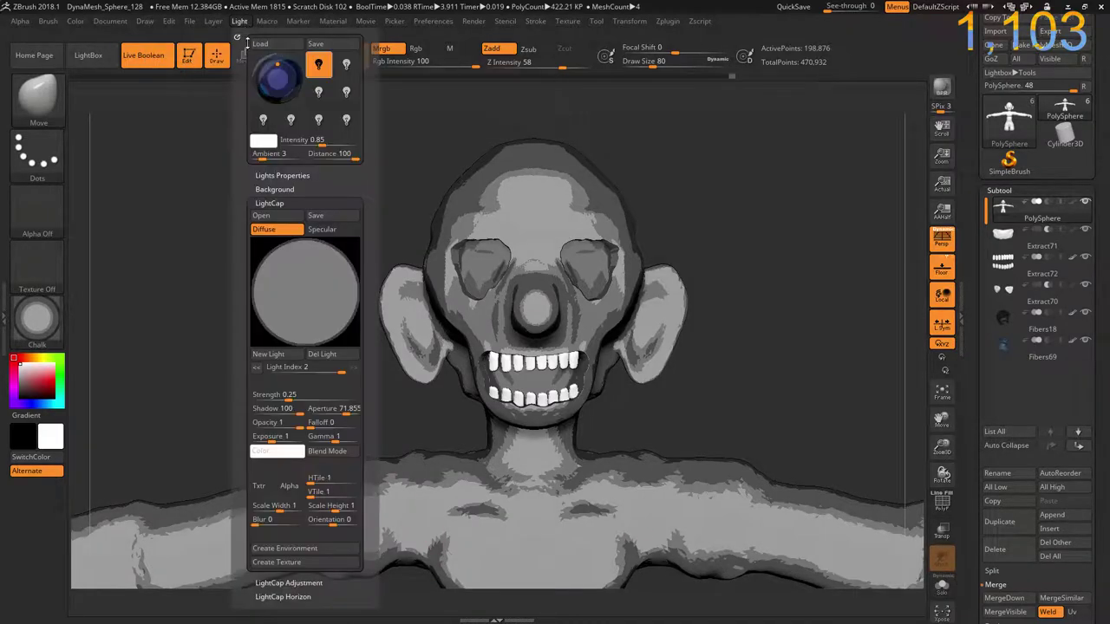
left_click(269, 354)
type("2")
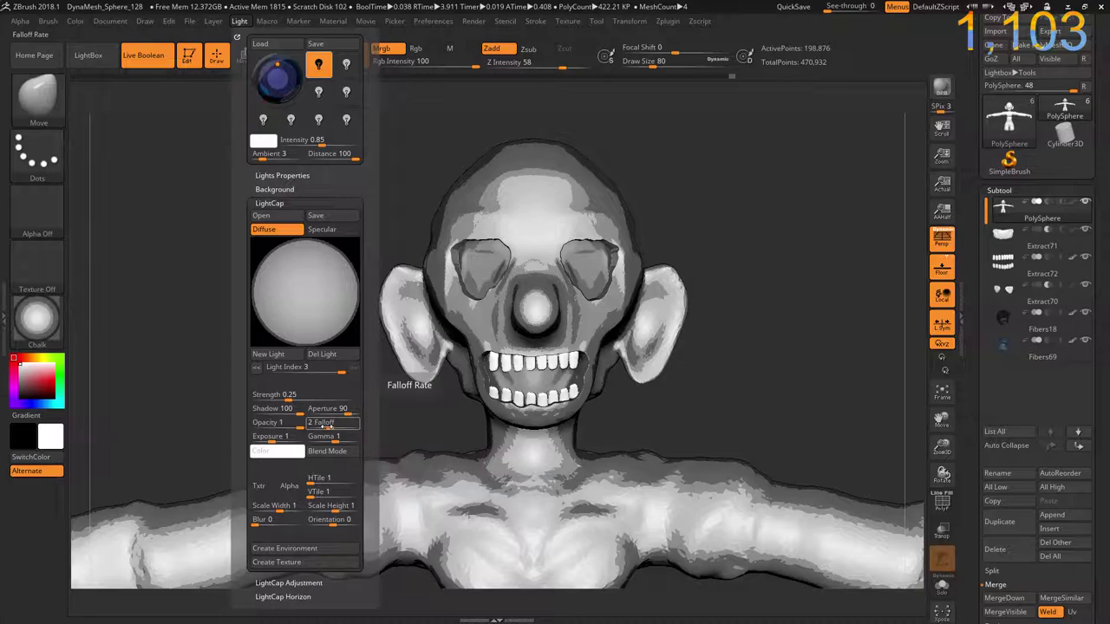
key("Return")
left_click_drag(338, 408, 345, 413)
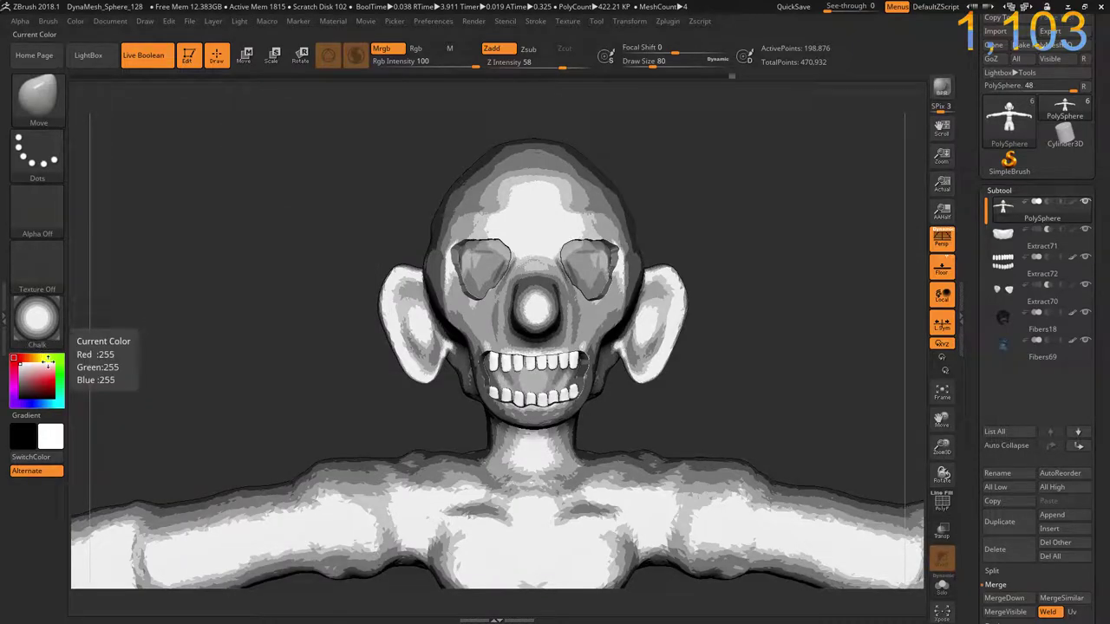
- Fill the creature with lime green (RGB 181, 255, 0) and check it in a BPR render
left_click(50, 358)
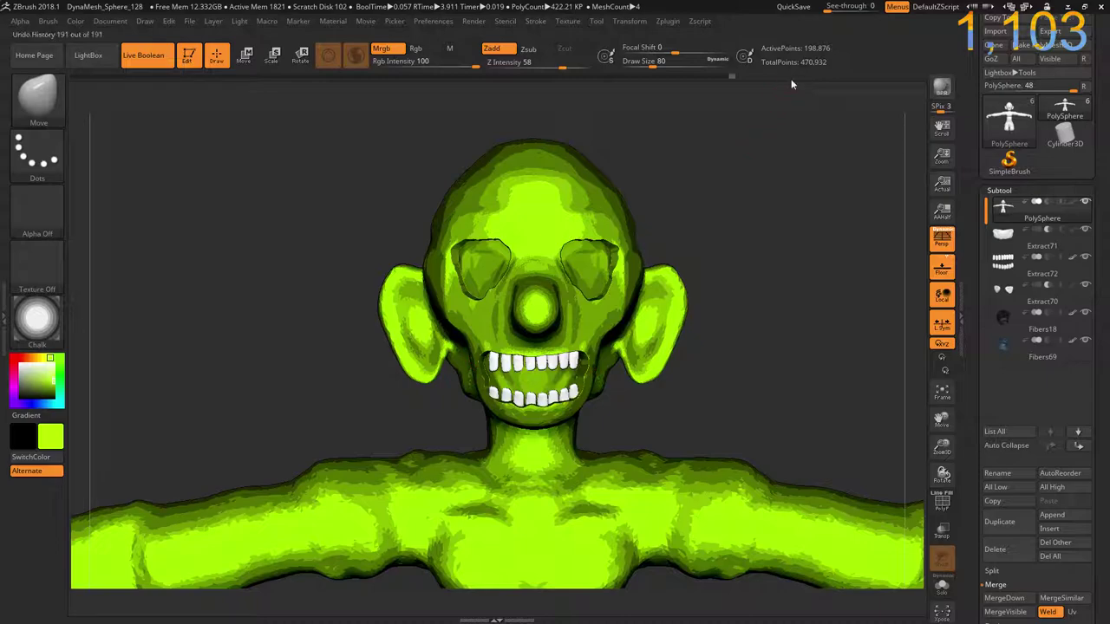
key("shift+r")
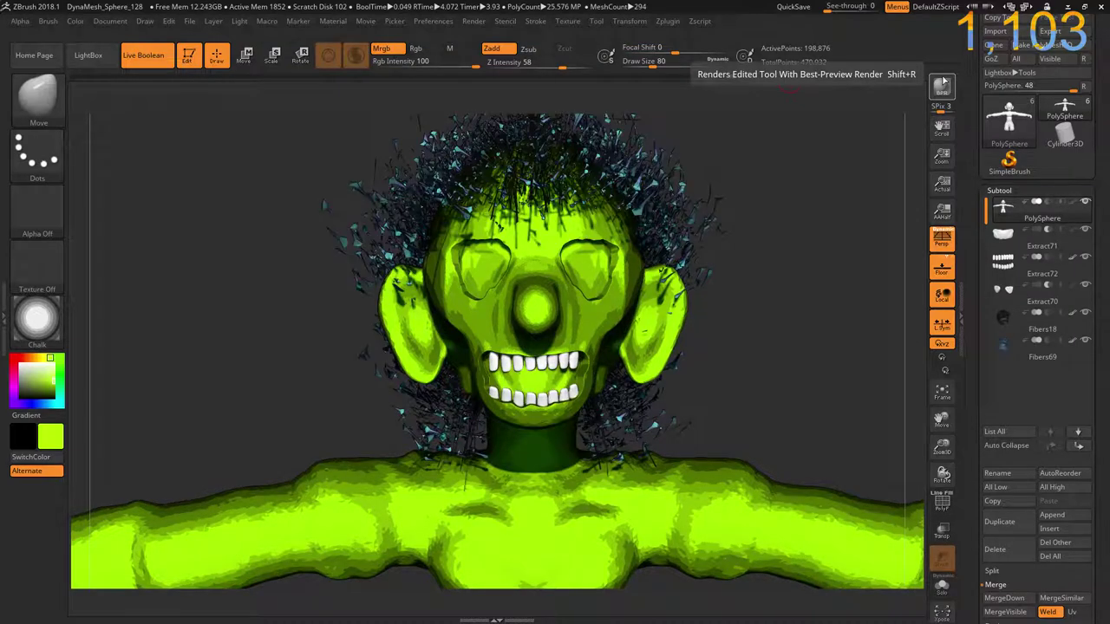
left_click(788, 340)
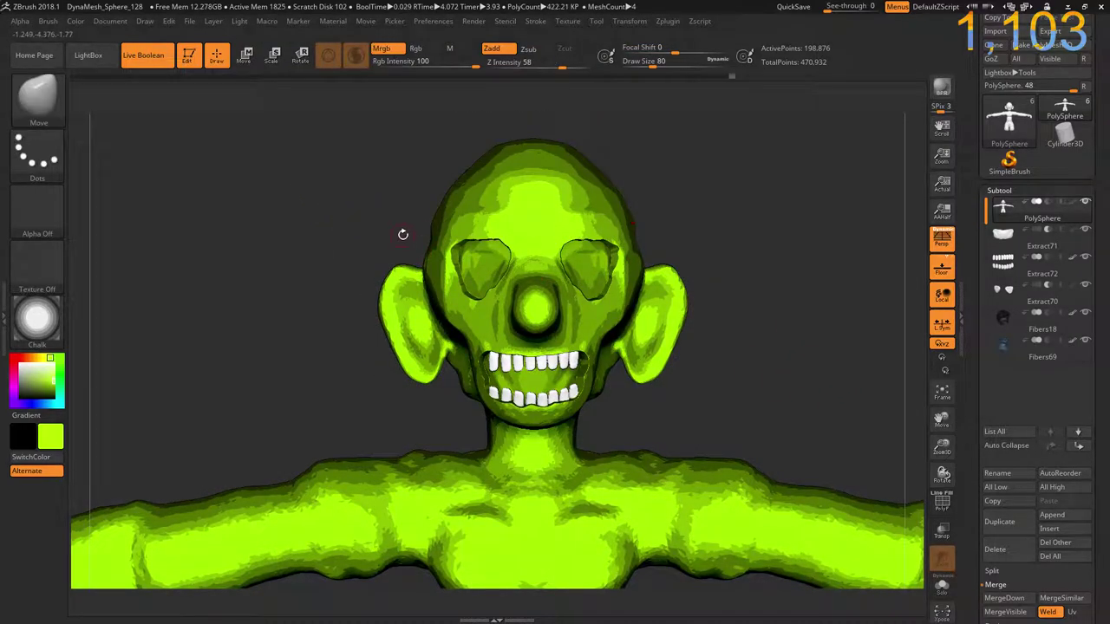
- Select the eye patch subtool and set up the Transpose gizmo on the left eye
left_click(495, 261, "alt")
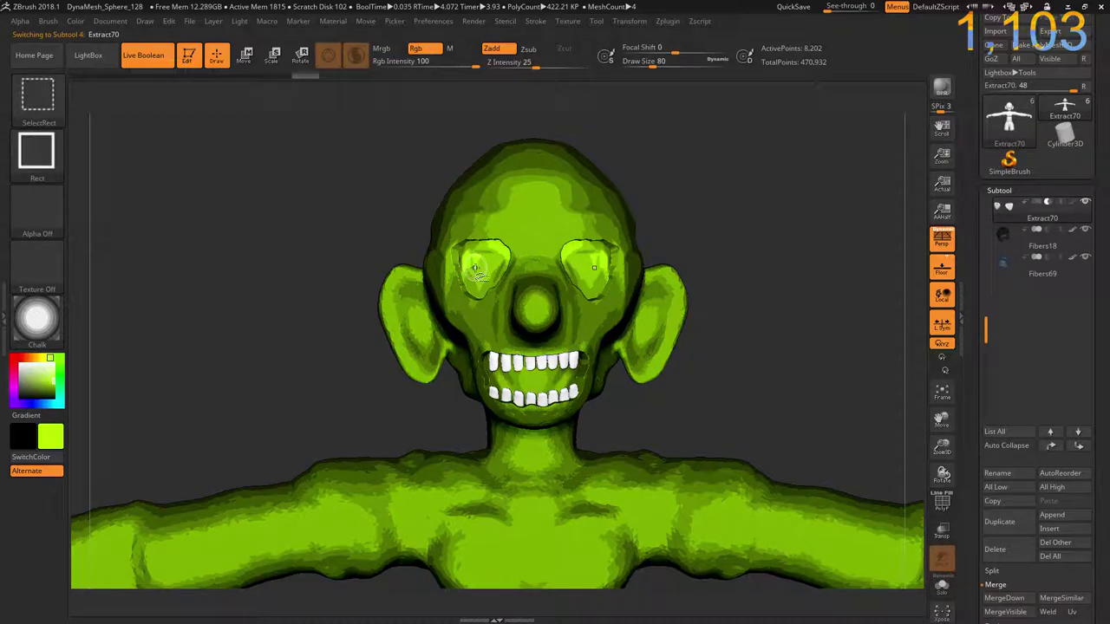
key("w")
left_click(477, 261, "ctrl")
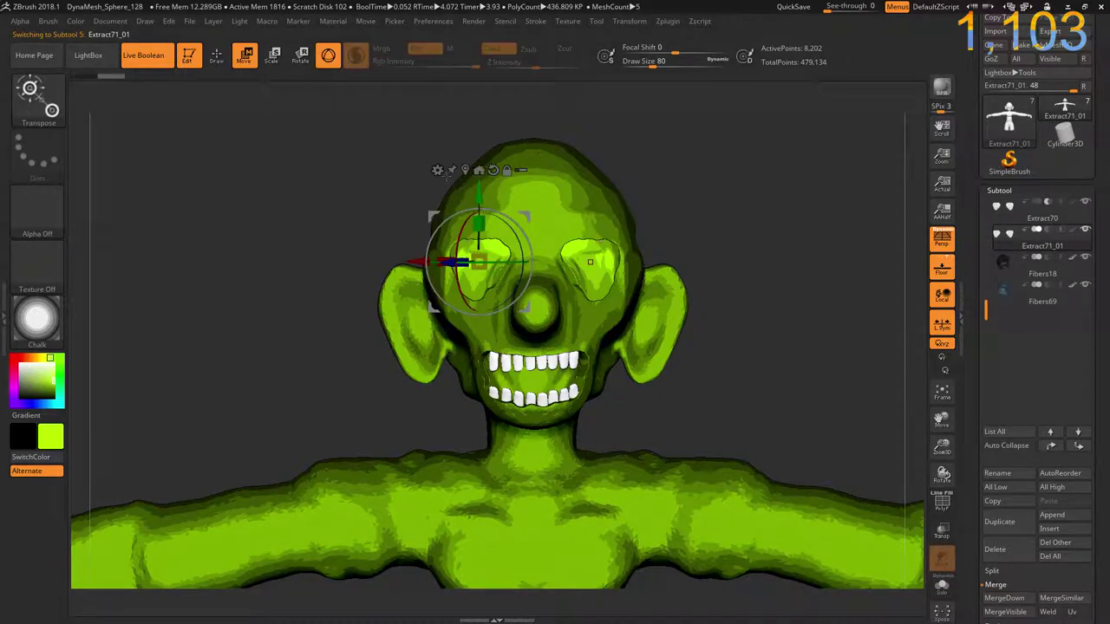
left_click(438, 170)
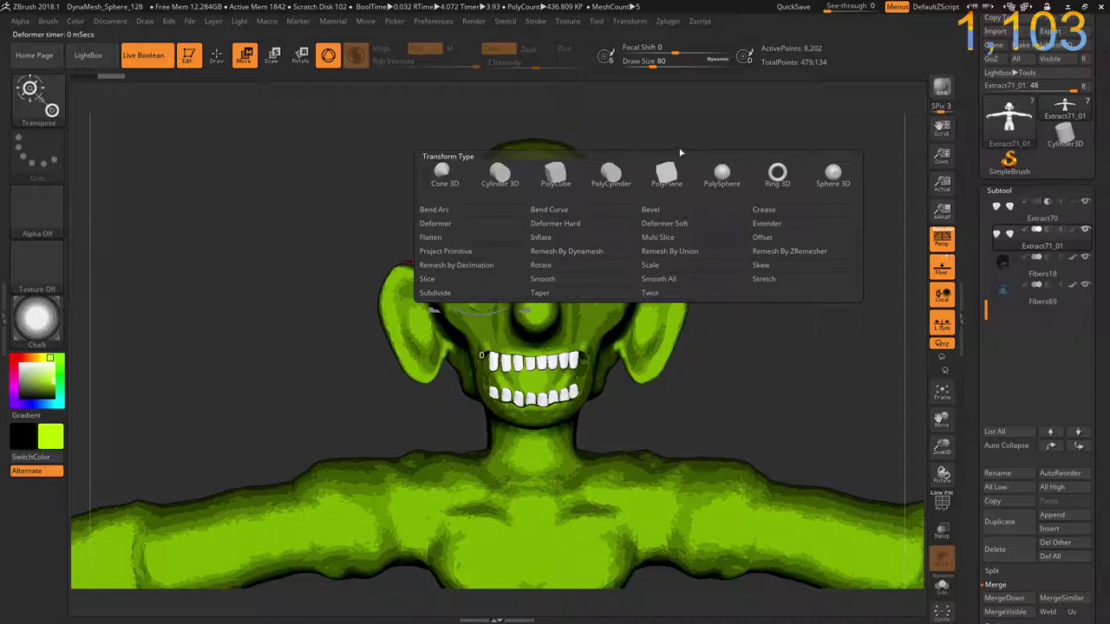
left_click(731, 173)
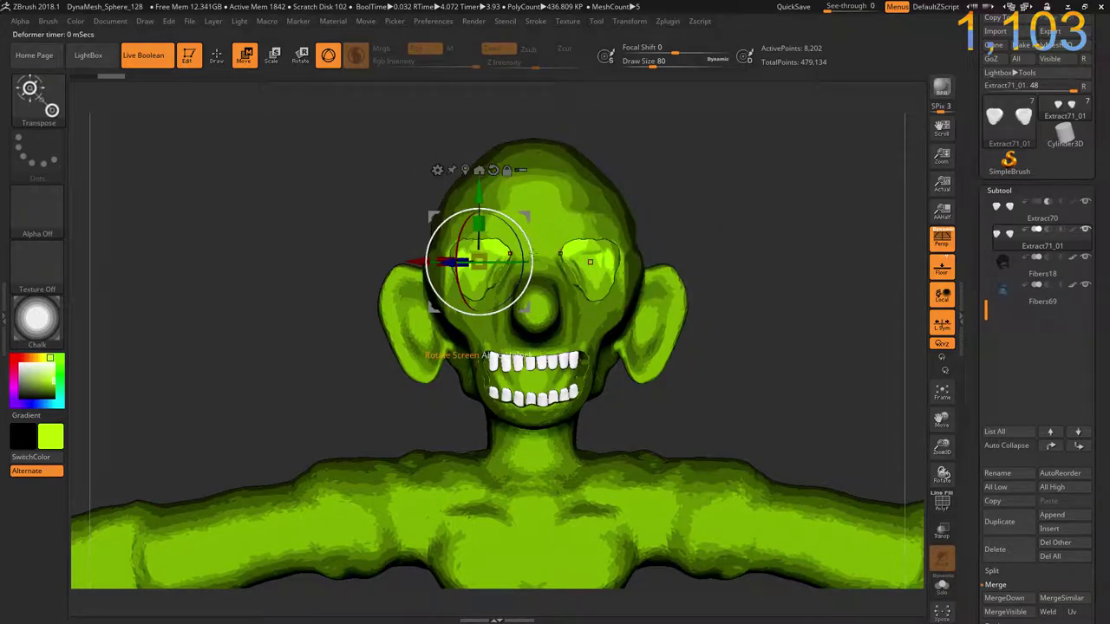
key("ctrl+z")
key("ctrl+z")
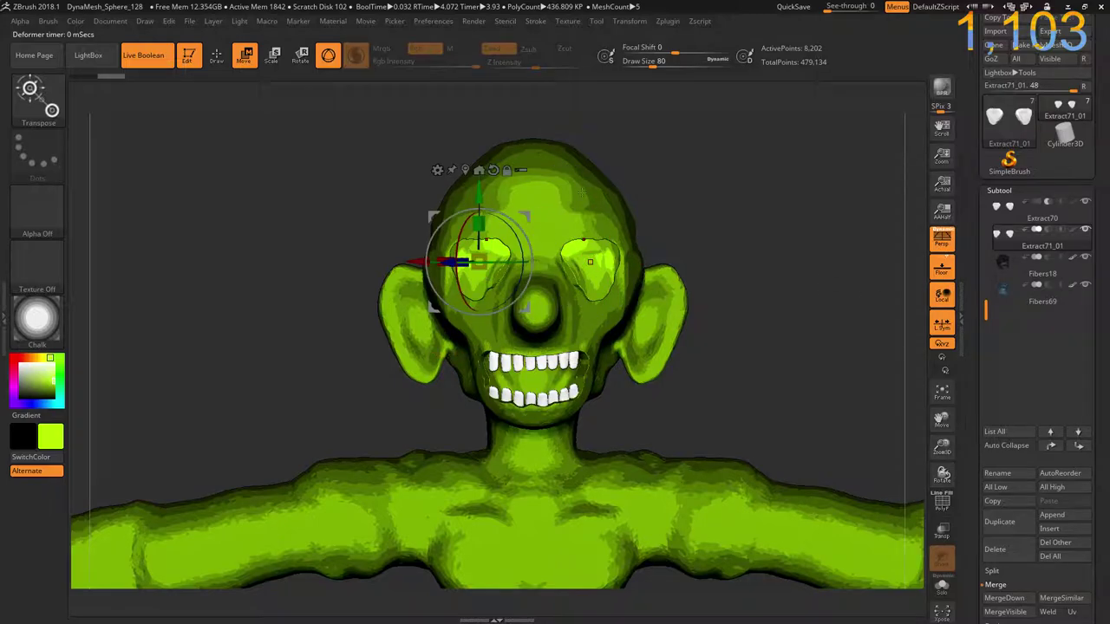
left_click(437, 169)
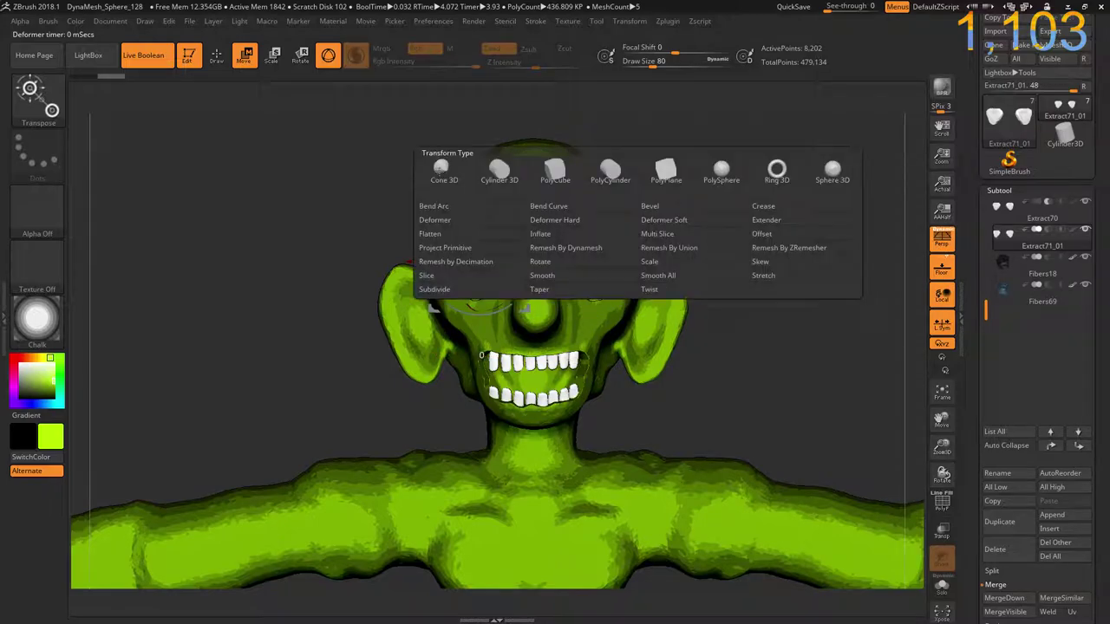
left_click(691, 182)
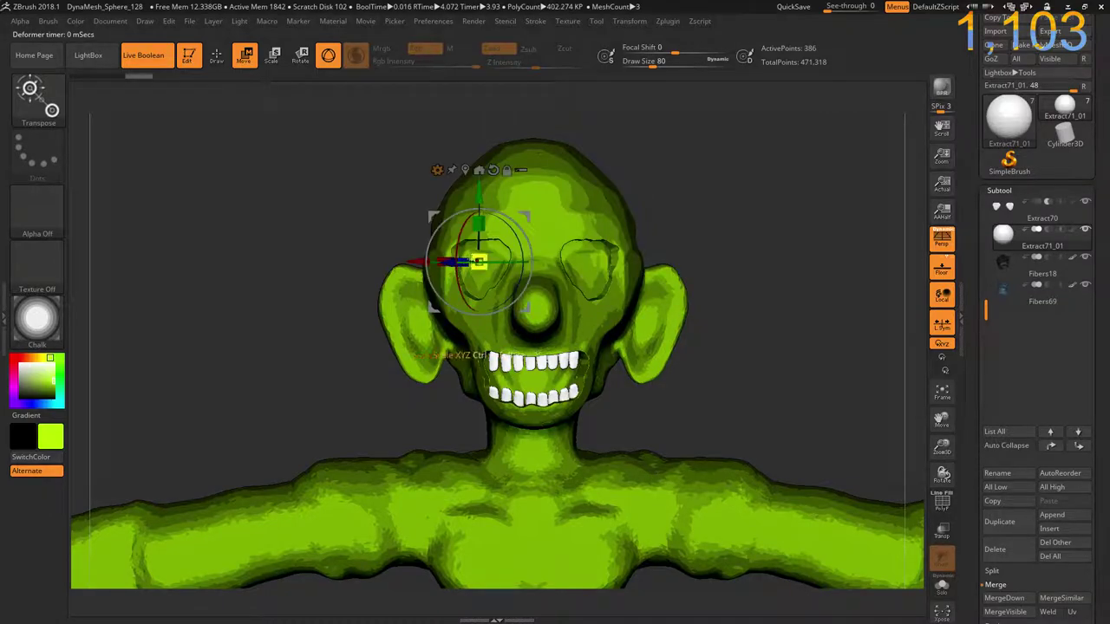
- Inflate the eye patch into a sphere eyeball, nudge it down, and select the Smooth brush
left_click_drag(478, 260, 440, 247)
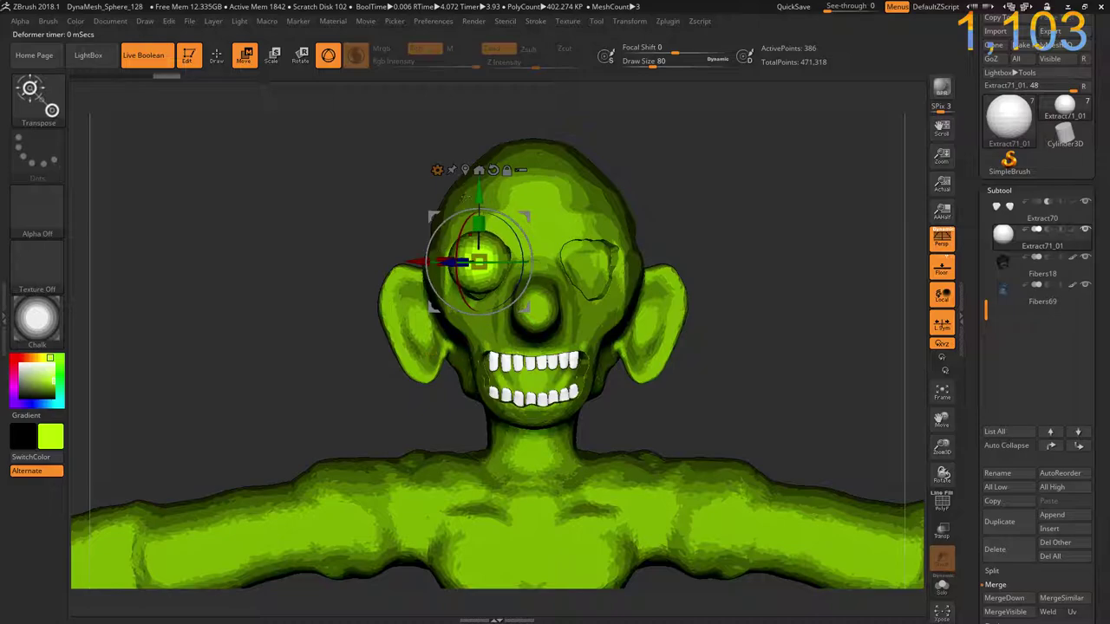
left_click_drag(479, 260, 479, 267)
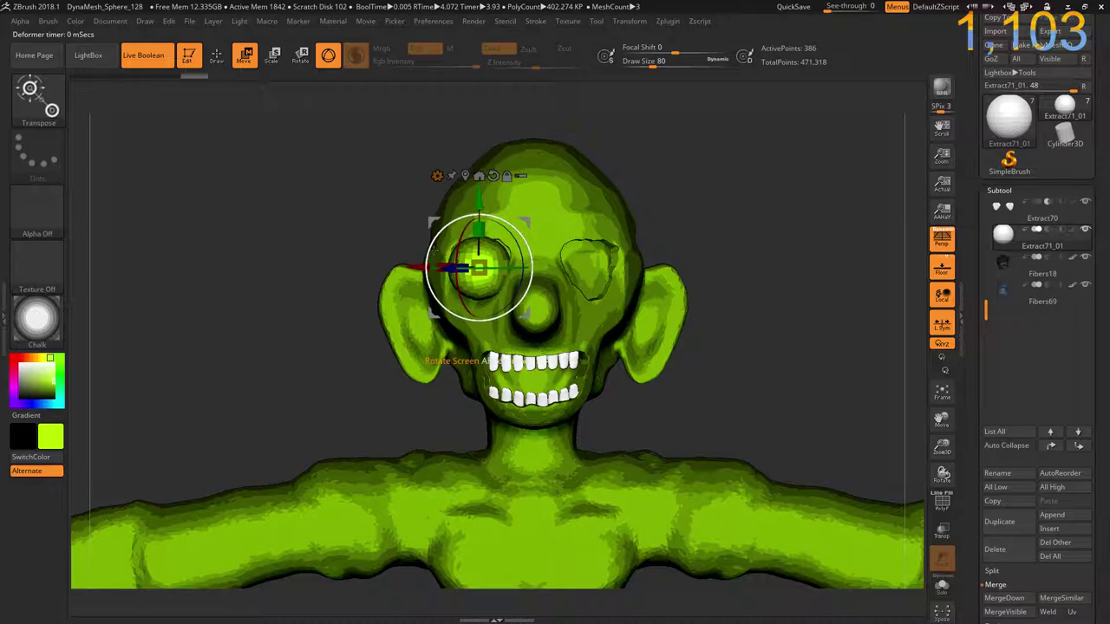
key("b")
key("s")
key("t")
key("shift")
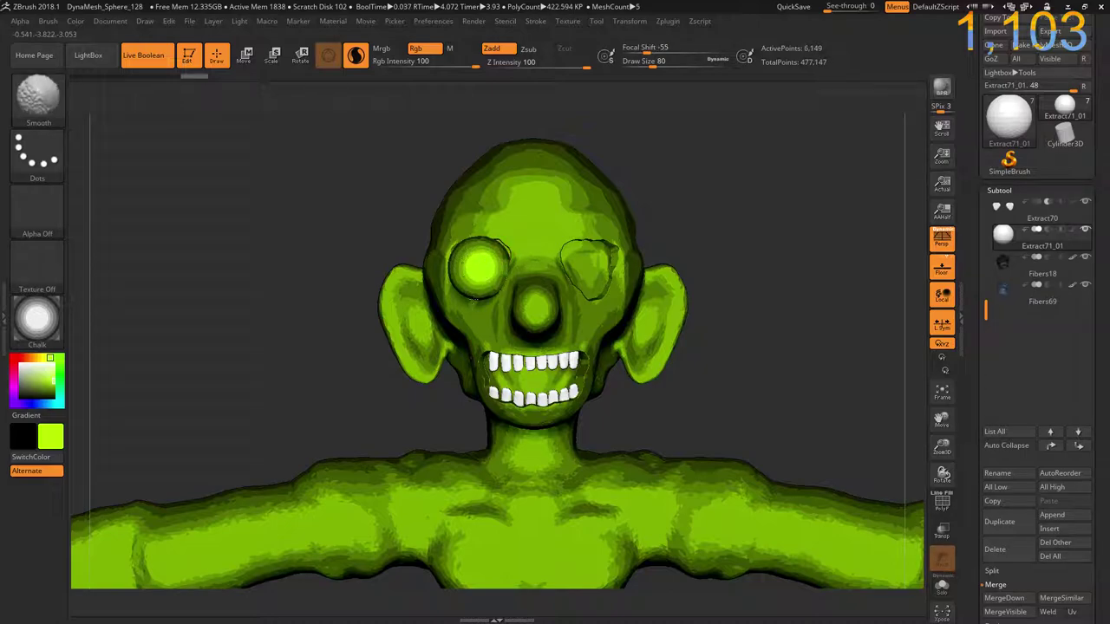
- Solo the eye sphere, smooth out its bumps, then restore the head and zoom out
left_click(942, 586)
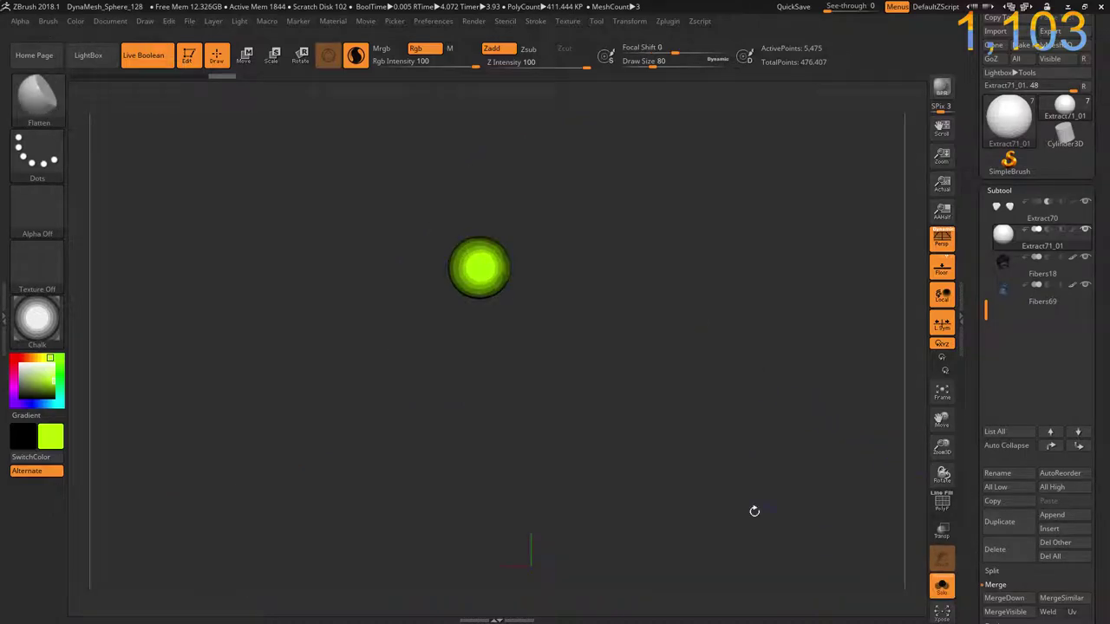
key("shift")
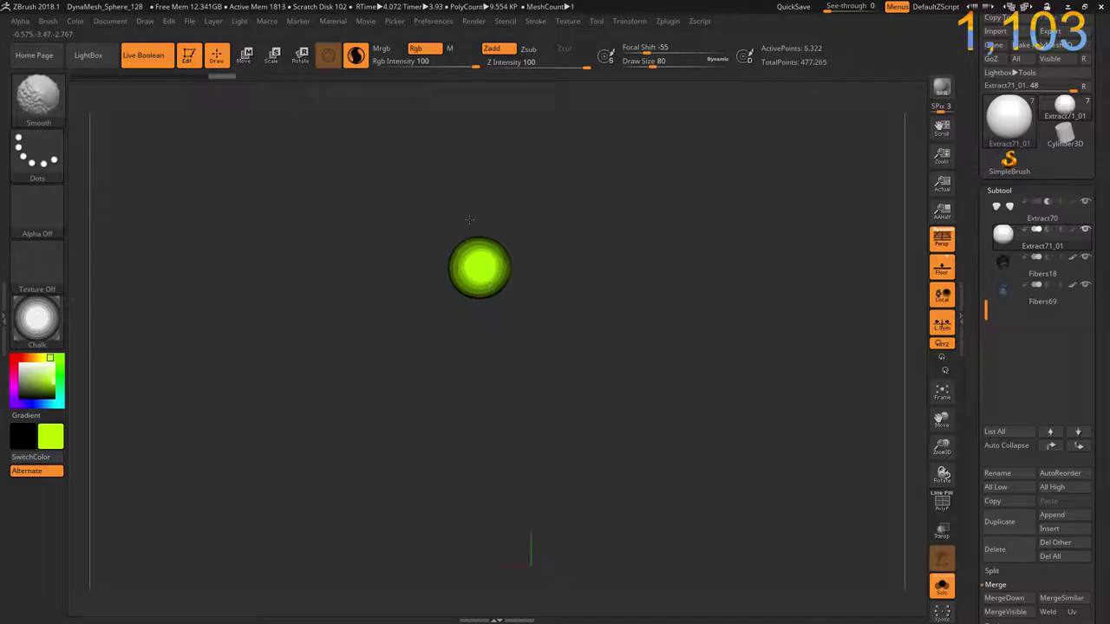
right_click_drag(409, 268, 404, 387, "ctrl")
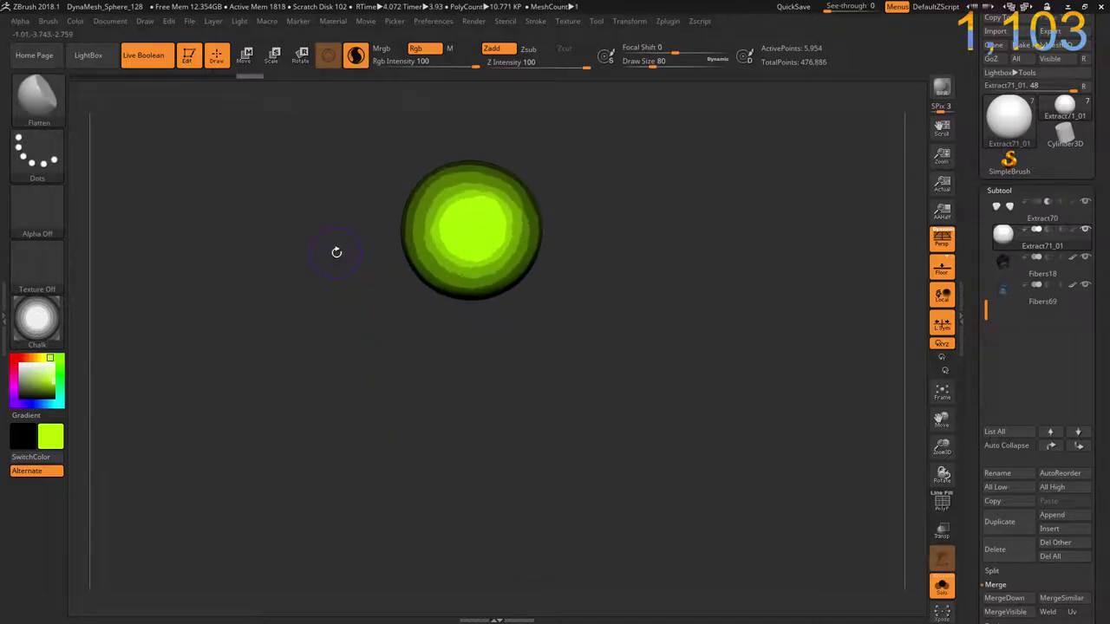
right_click_drag(335, 251, 357, 365, "alt")
left_click_drag(451, 321, 459, 282, "shift")
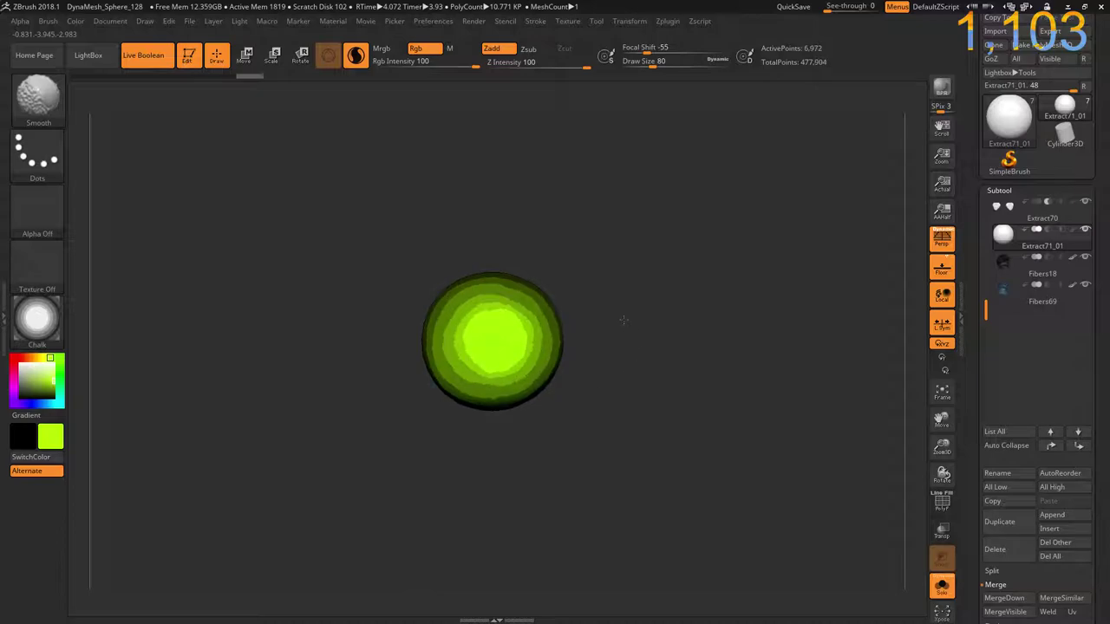
right_click_drag(372, 376, 279, 377, "alt")
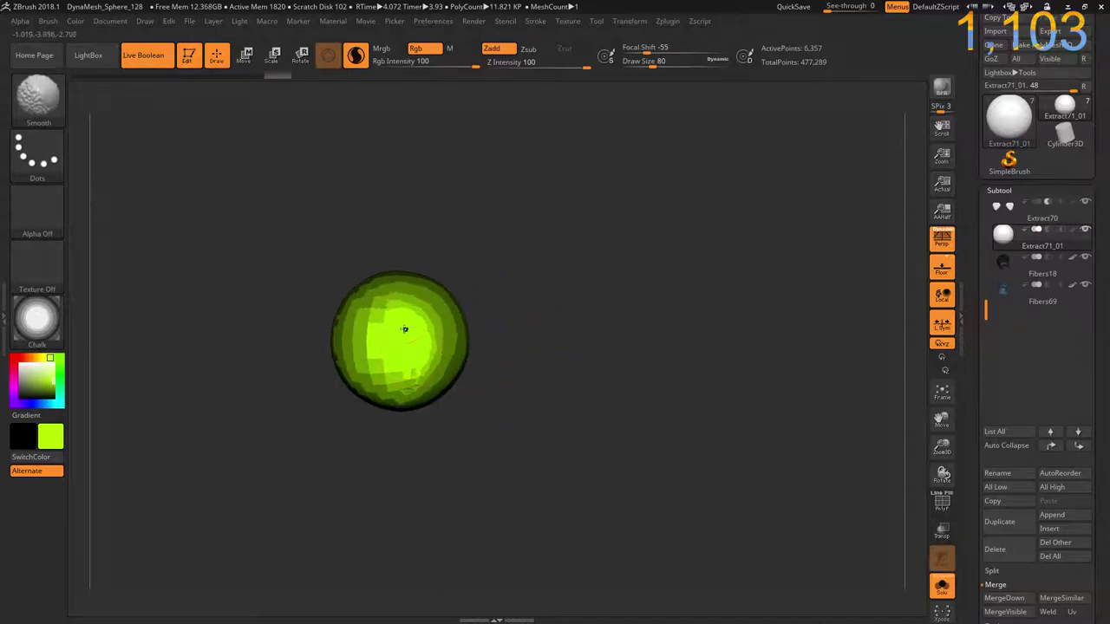
left_click_drag(386, 278, 466, 331, "shift")
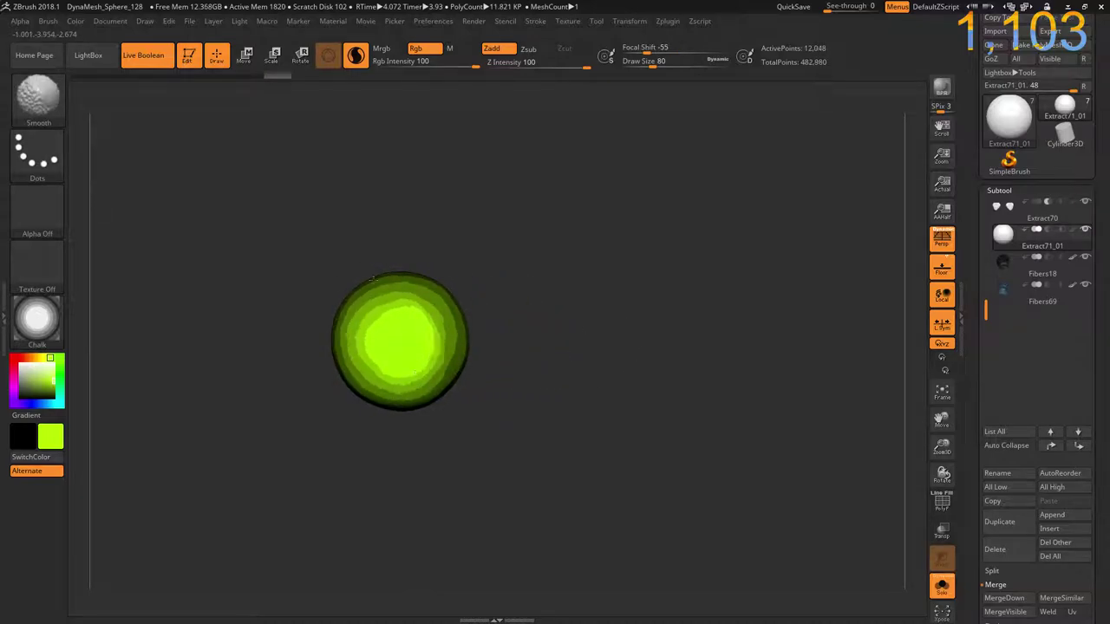
right_click_drag(481, 359, 426, 359, "alt")
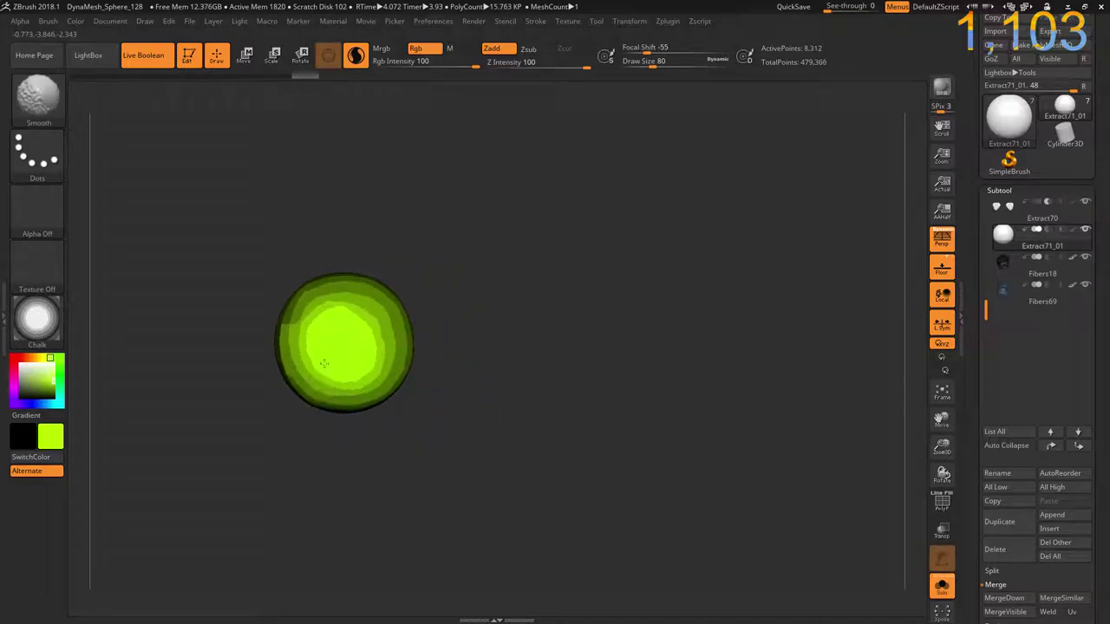
mouse_move(348, 348)
right_mouse_down("alt")
mouse_move(271, 348)
mouse_move(205, 328)
mouse_move(245, 381)
right_mouse_up("alt")
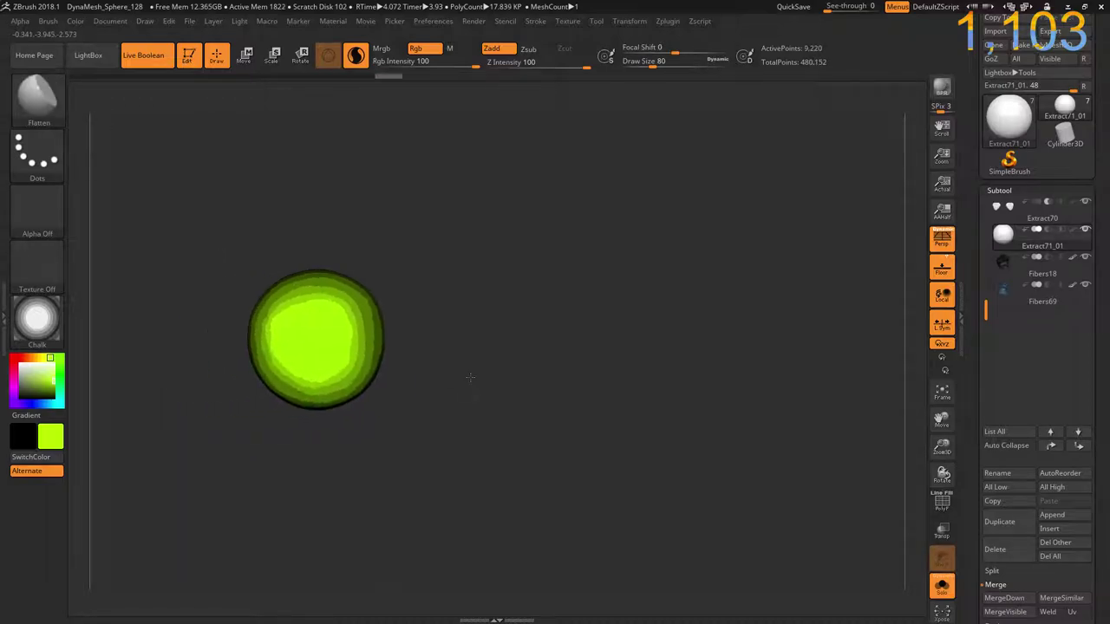
mouse_move(347, 324)
right_mouse_down("alt")
mouse_move(492, 317)
mouse_move(344, 270)
mouse_move(297, 379)
mouse_move(377, 324)
mouse_move(926, 477)
right_mouse_up("alt")
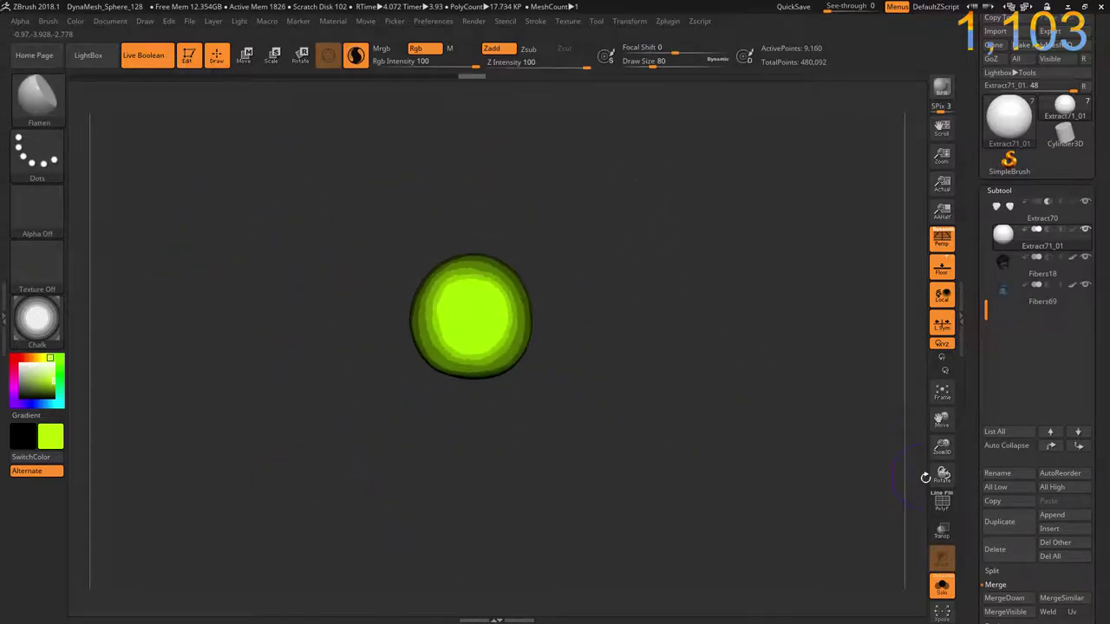
left_click(942, 586)
mouse_move(745, 439)
right_mouse_down("alt")
mouse_move(642, 328)
mouse_move(761, 329)
right_mouse_up("alt")
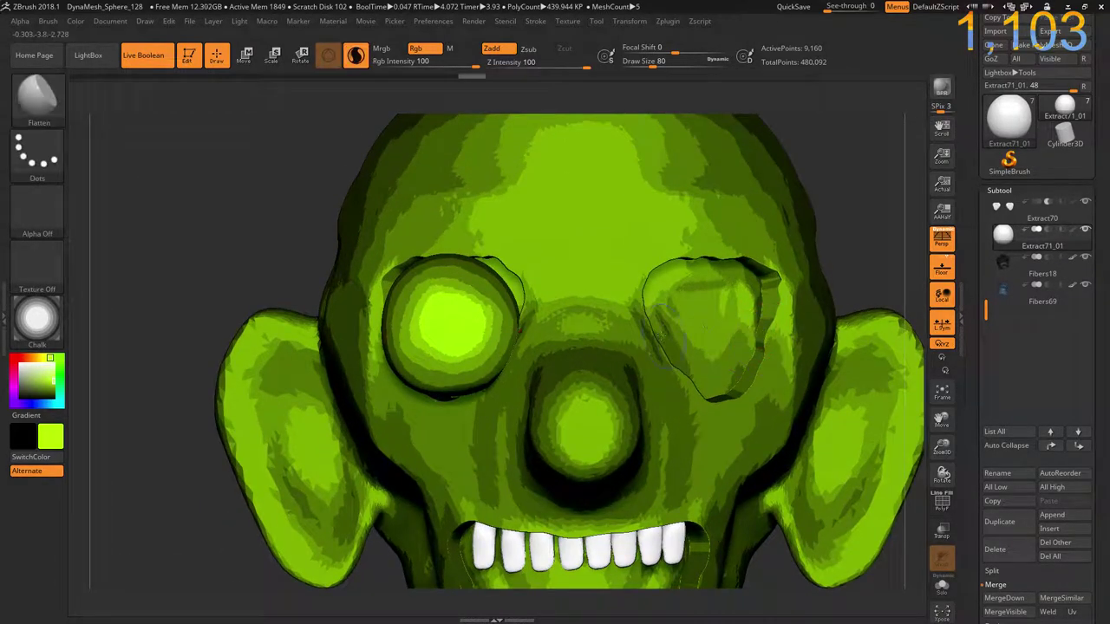
- Push the eyeball deeper into its socket, checking placement from several angles
key("b")
key("Escape")
key("w")
right_click_drag(485, 329, 392, 328)
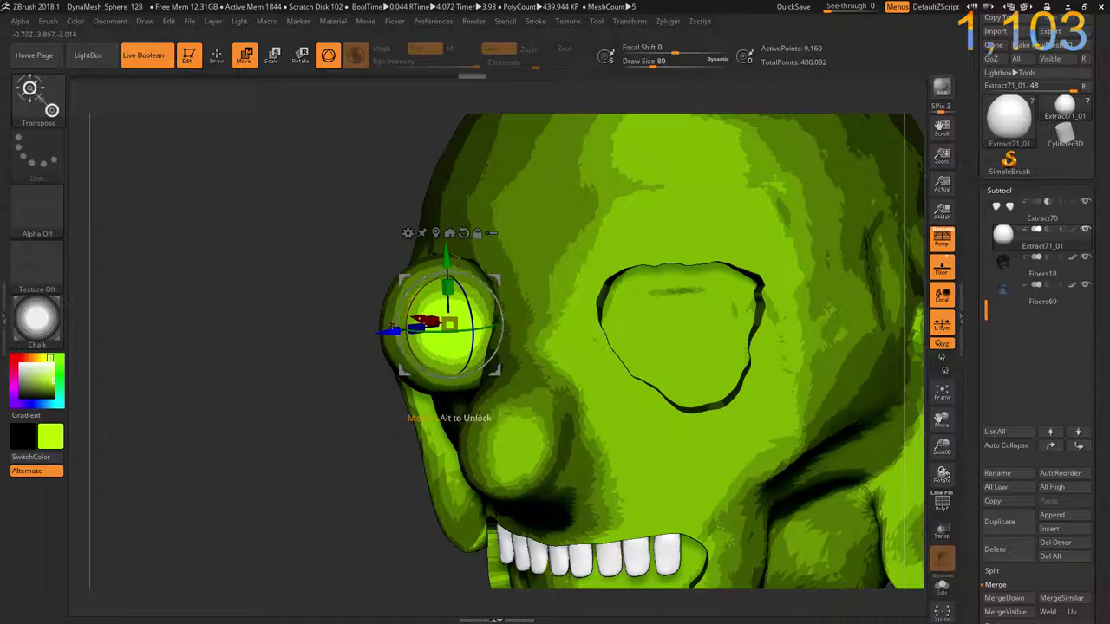
left_click_drag(392, 328, 432, 323)
right_click_drag(432, 322, 323, 232)
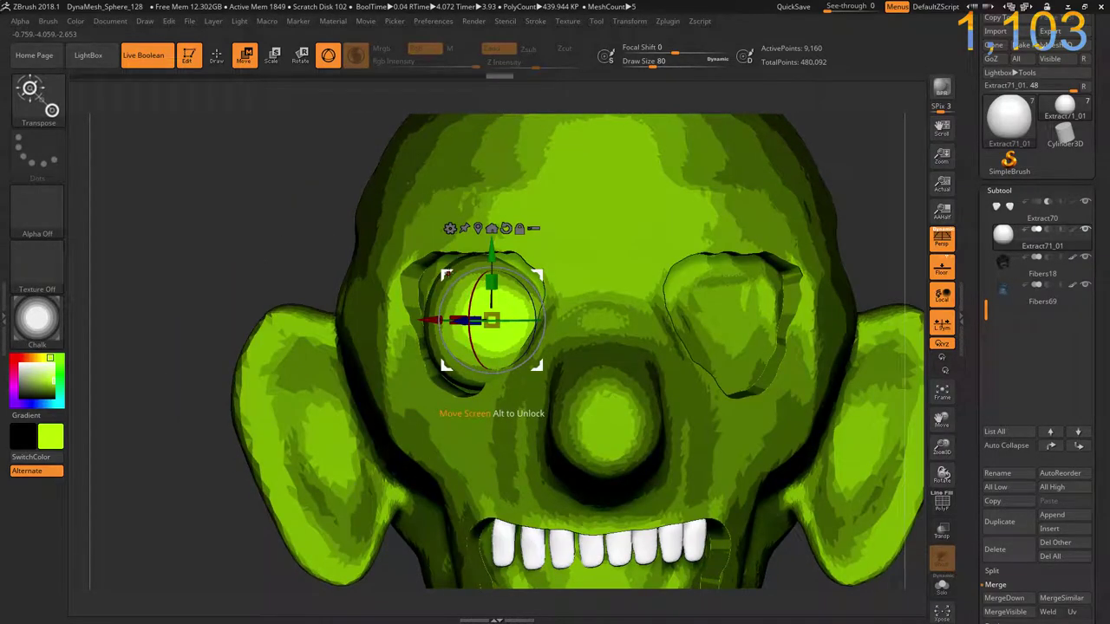
left_click_drag(450, 312, 438, 306)
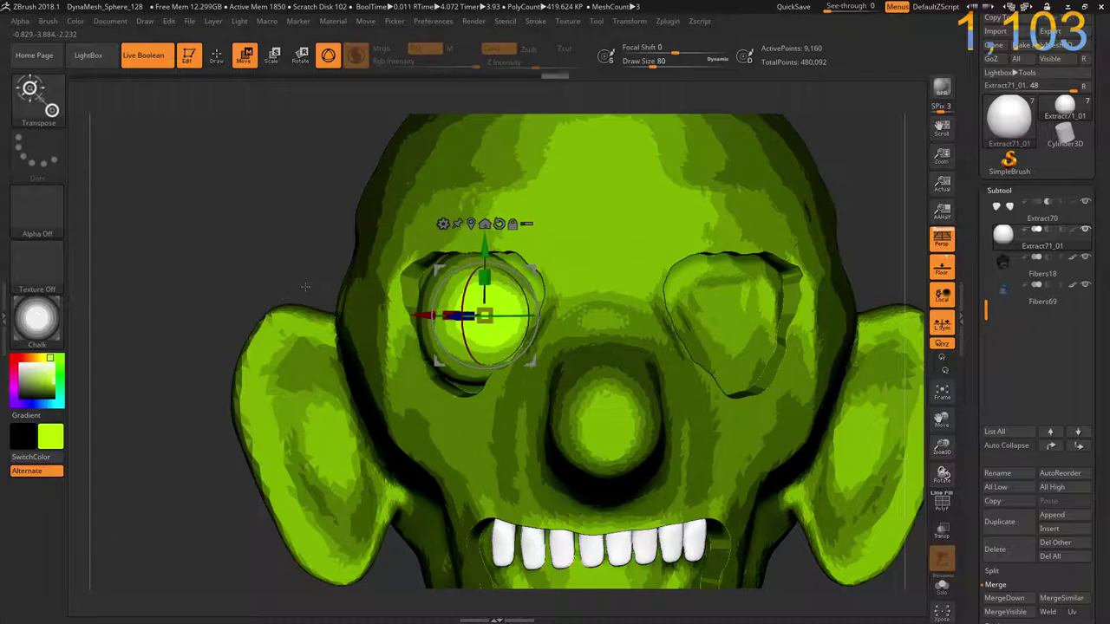
left_click_drag(305, 286, 364, 260)
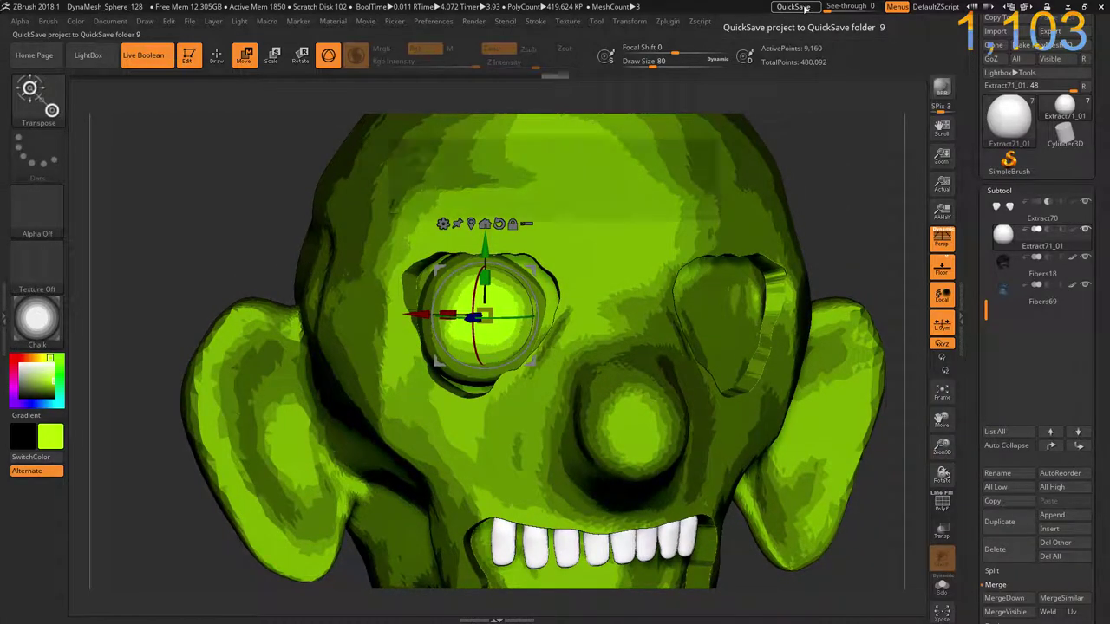
- Quicksave the project and zoom in on the eye from the front
left_click(805, 8)
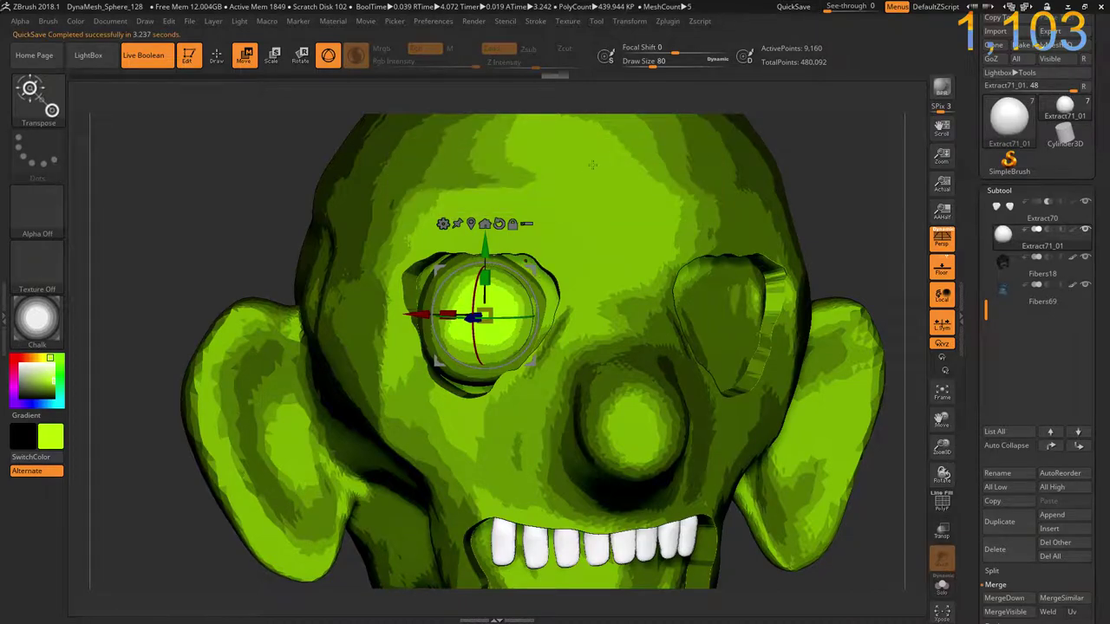
left_click_drag(286, 195, 236, 192)
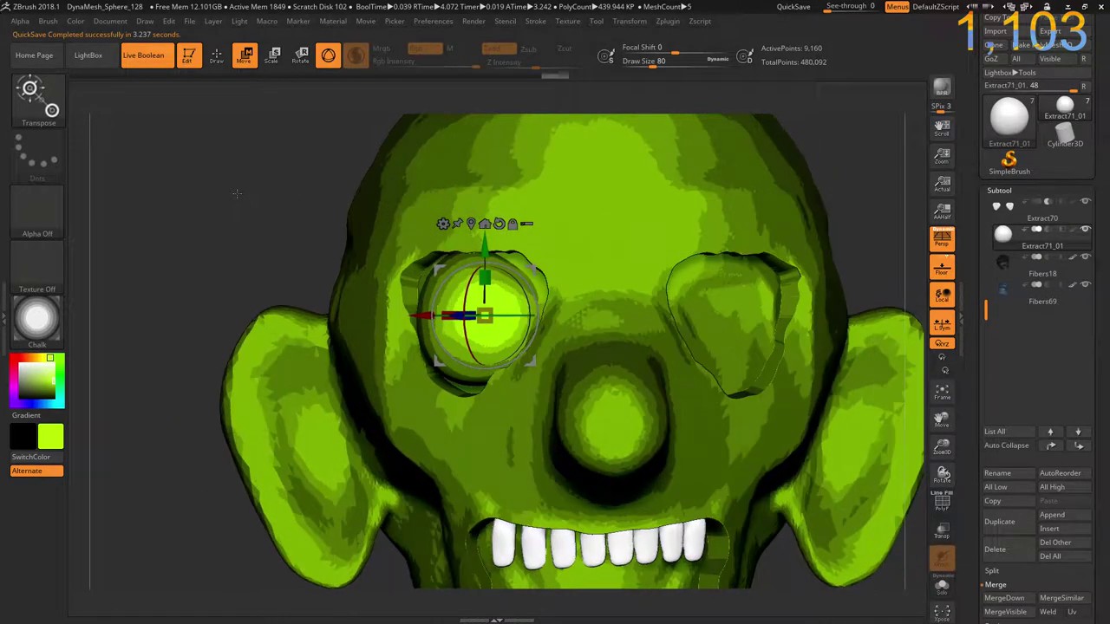
right_click_drag(236, 193, 301, 255, "ctrl")
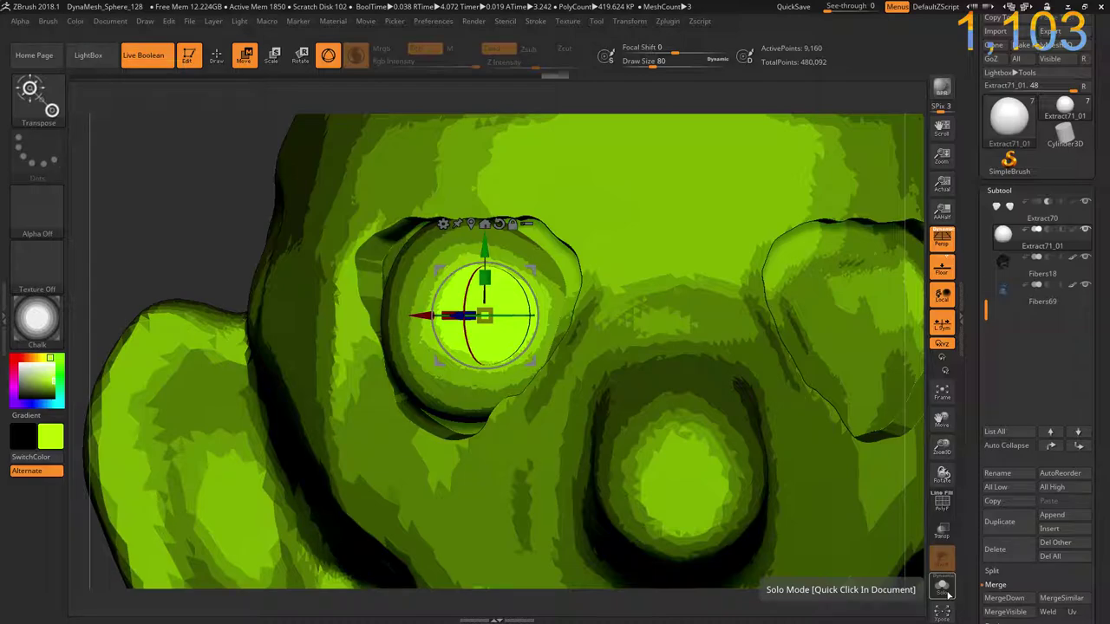
- Solo the eyeball with the PolyFrame wireframe shown and bring up the Texture menu
left_click(943, 587)
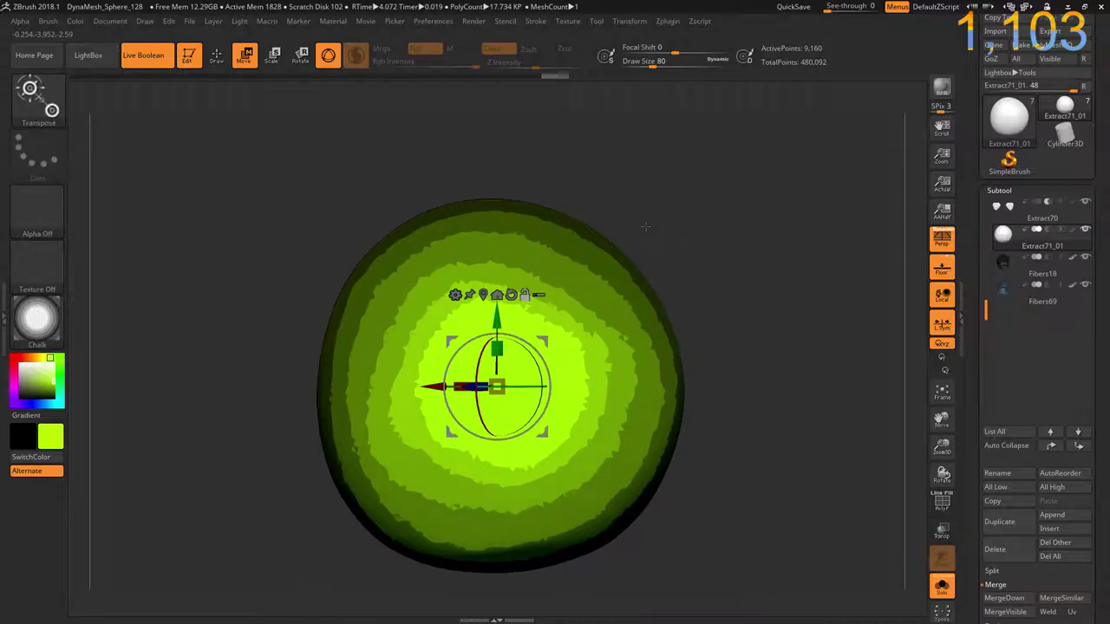
key("shift+f")
key("shift+f")
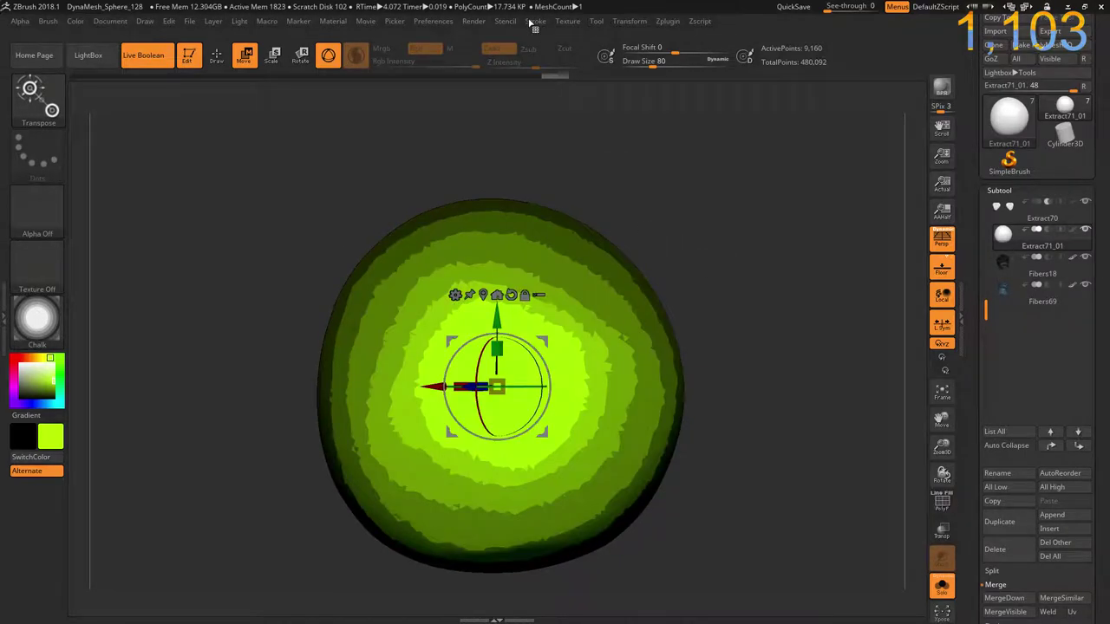
left_click(566, 22)
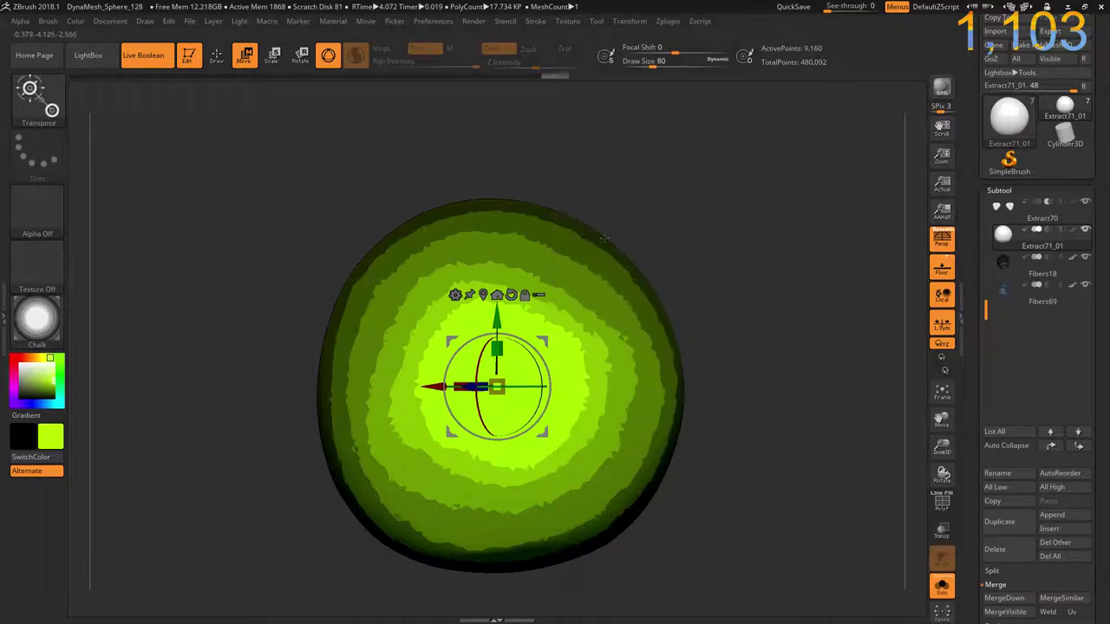
- Load the red blood texture into Spotlight over the sphere and lower its opacity
left_click(536, 21)
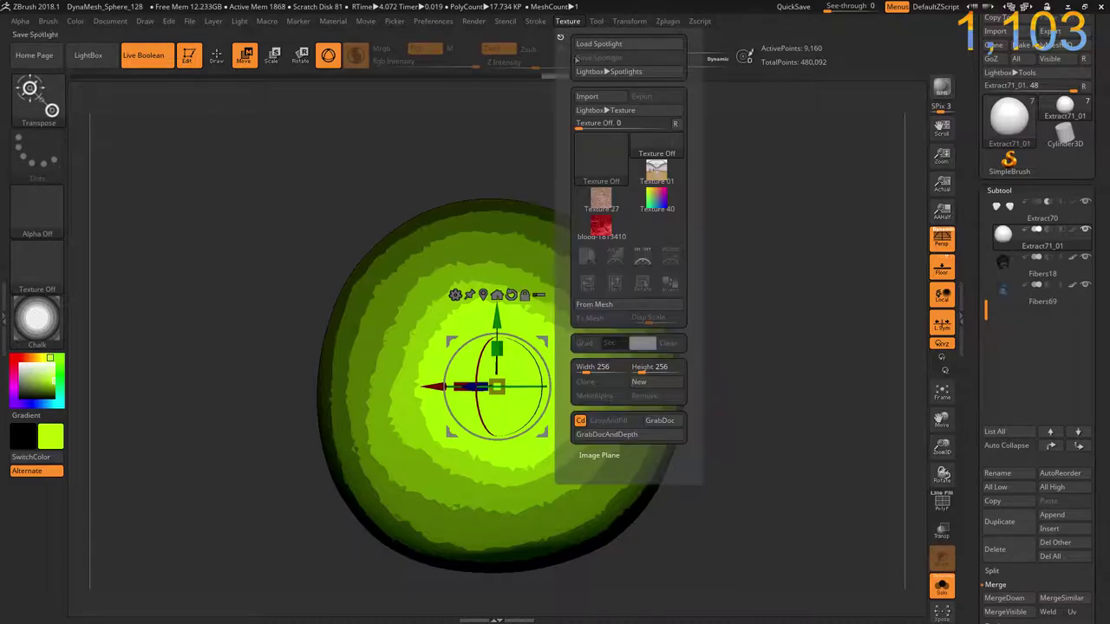
left_click(602, 229)
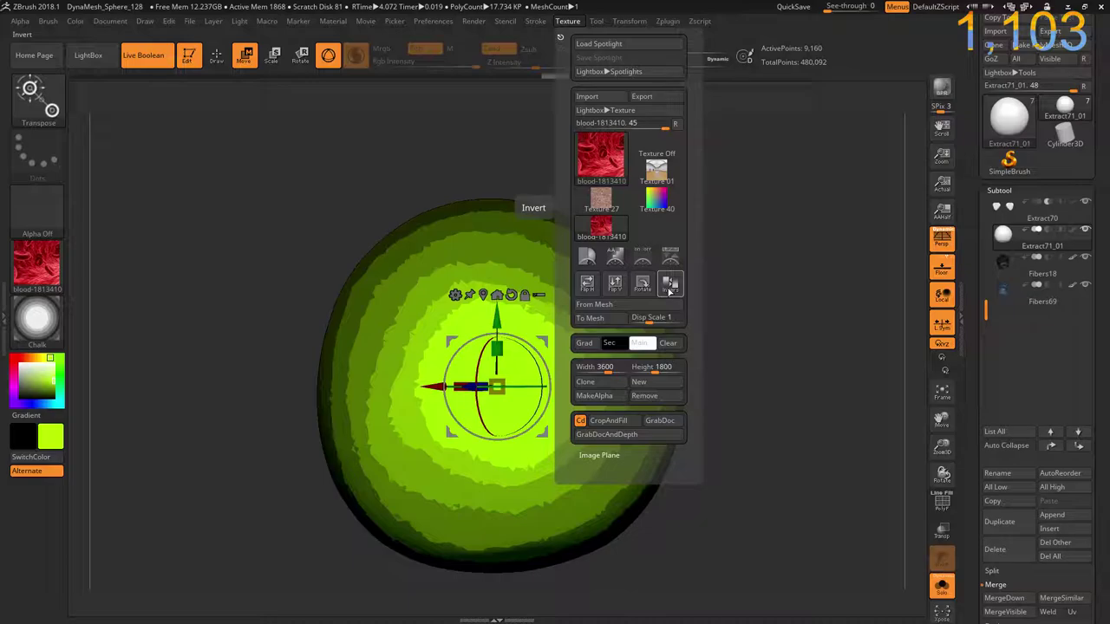
left_click(670, 264)
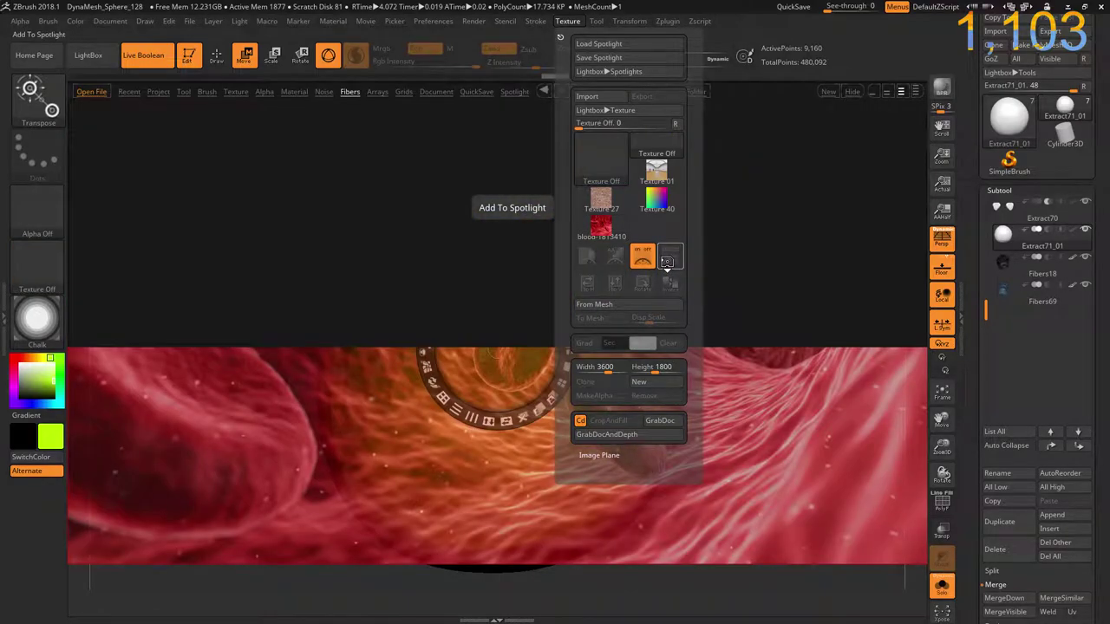
key("comma")
key("comma")
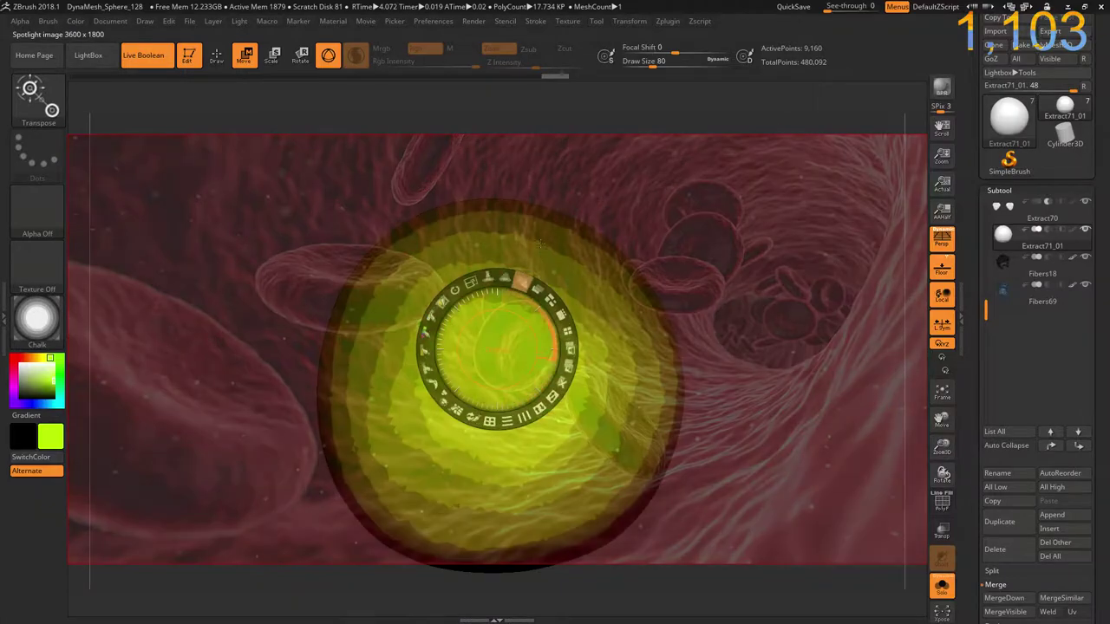
left_click_drag(560, 319, 486, 194)
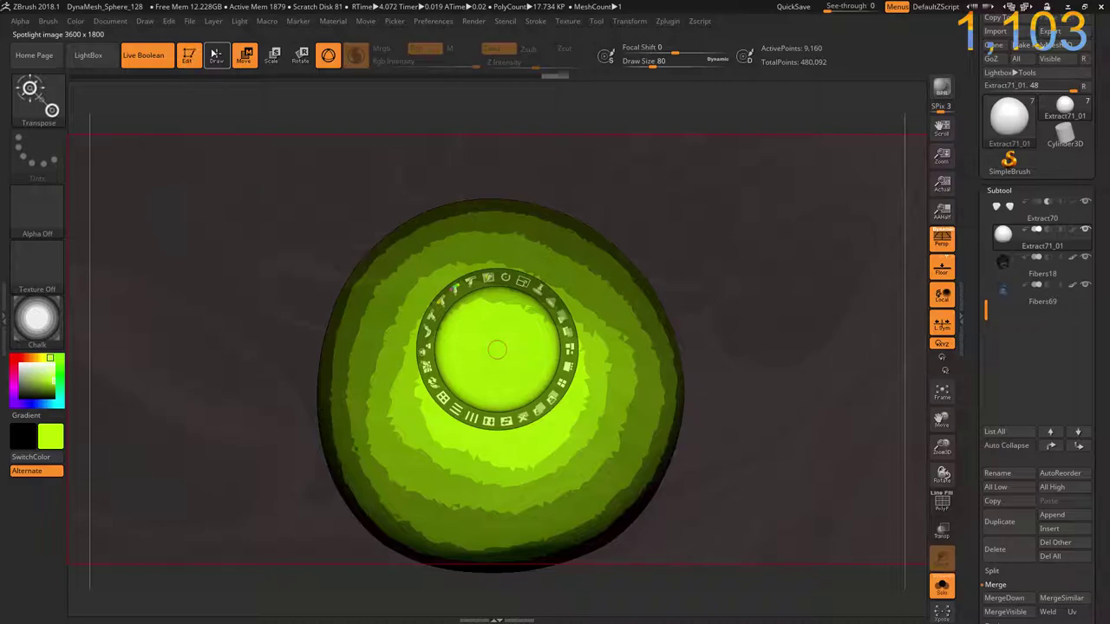
left_click(216, 54)
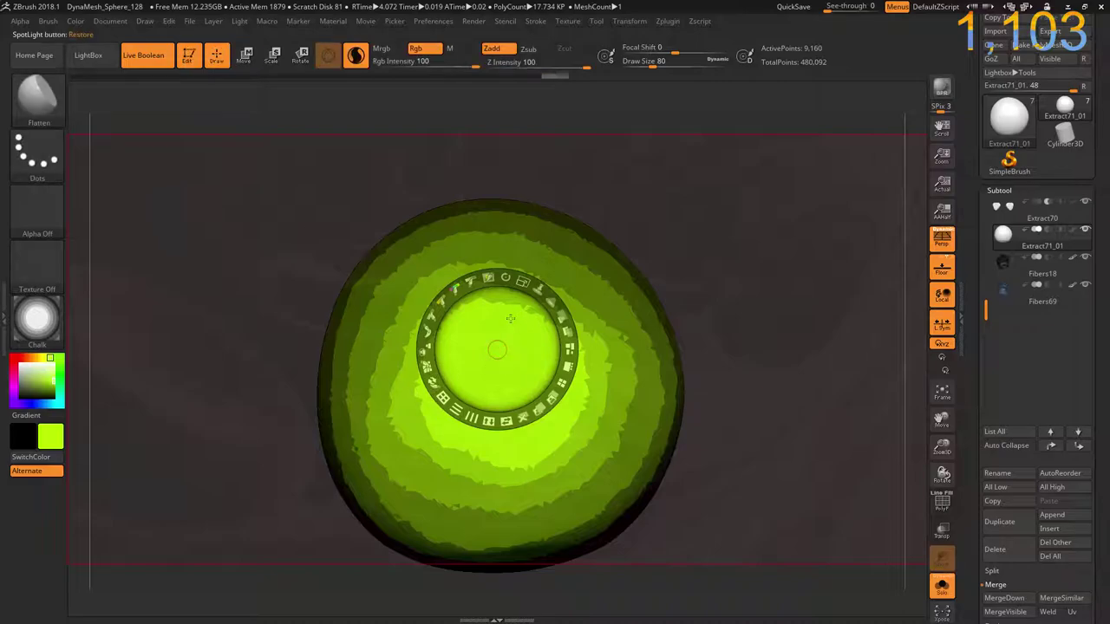
key("z")
- Paint the red texture over the entire sphere with Mrgb on and Zadd off
left_click_drag(463, 354, 470, 348)
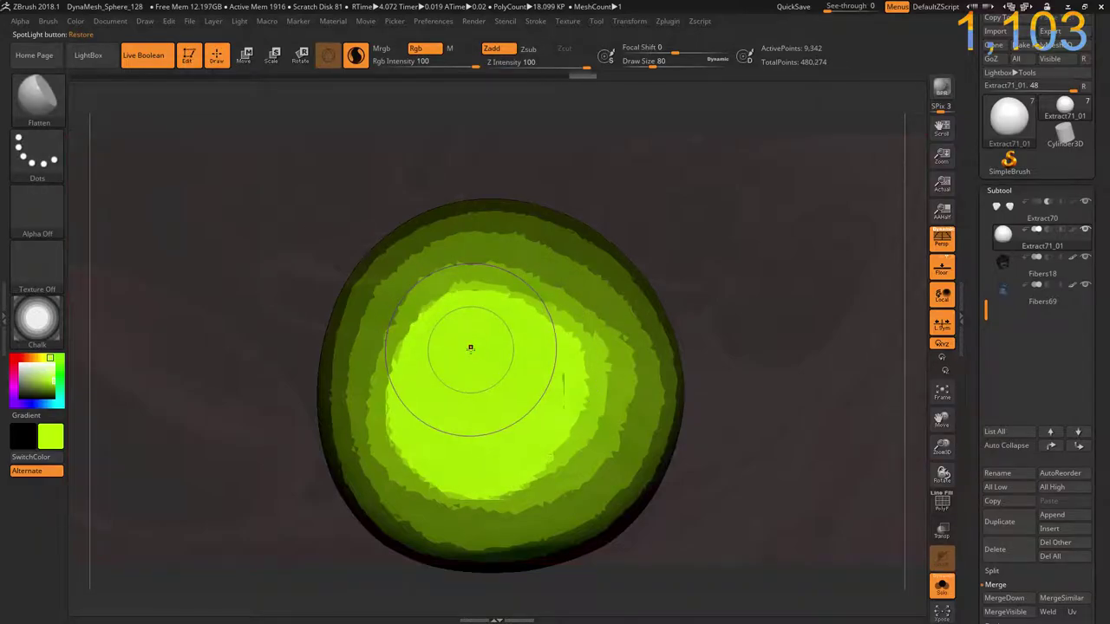
key("b")
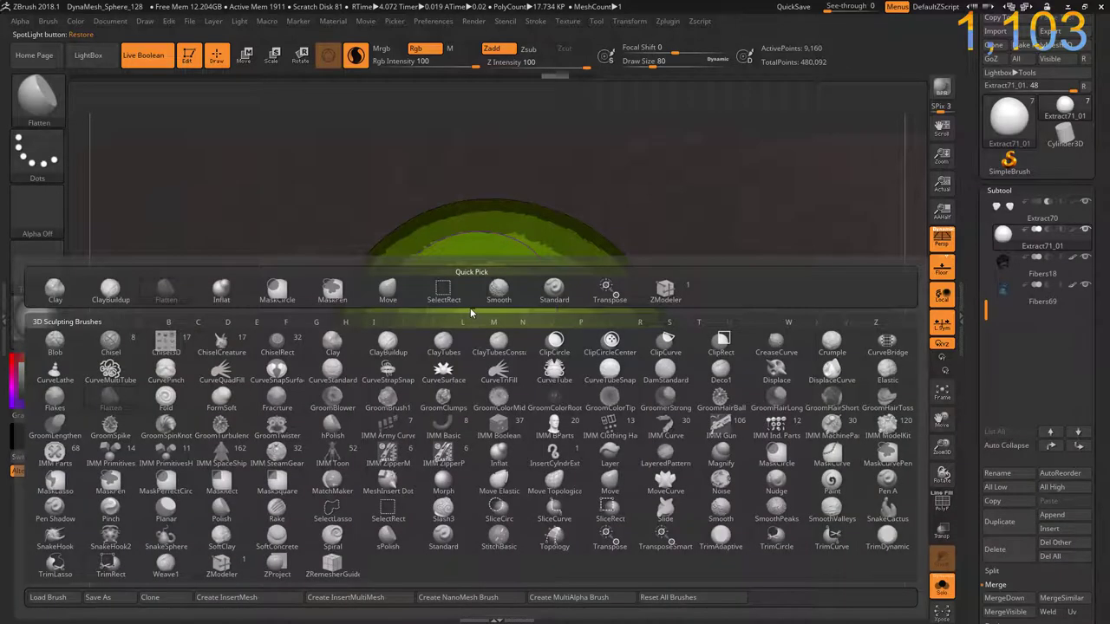
key("c")
key("b")
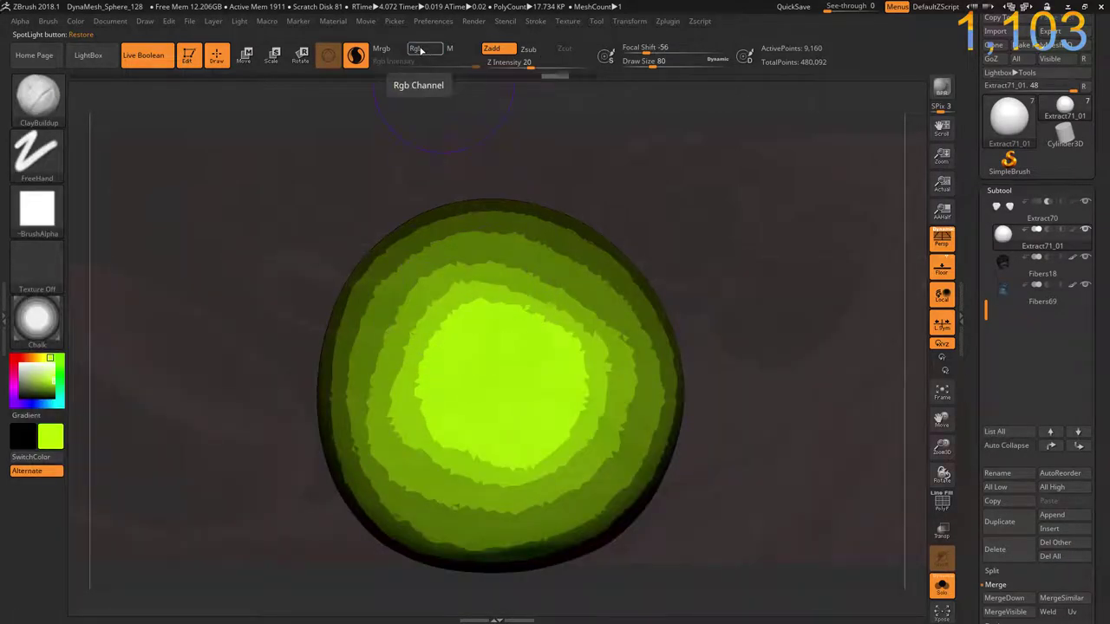
left_click(384, 49)
left_click(501, 52)
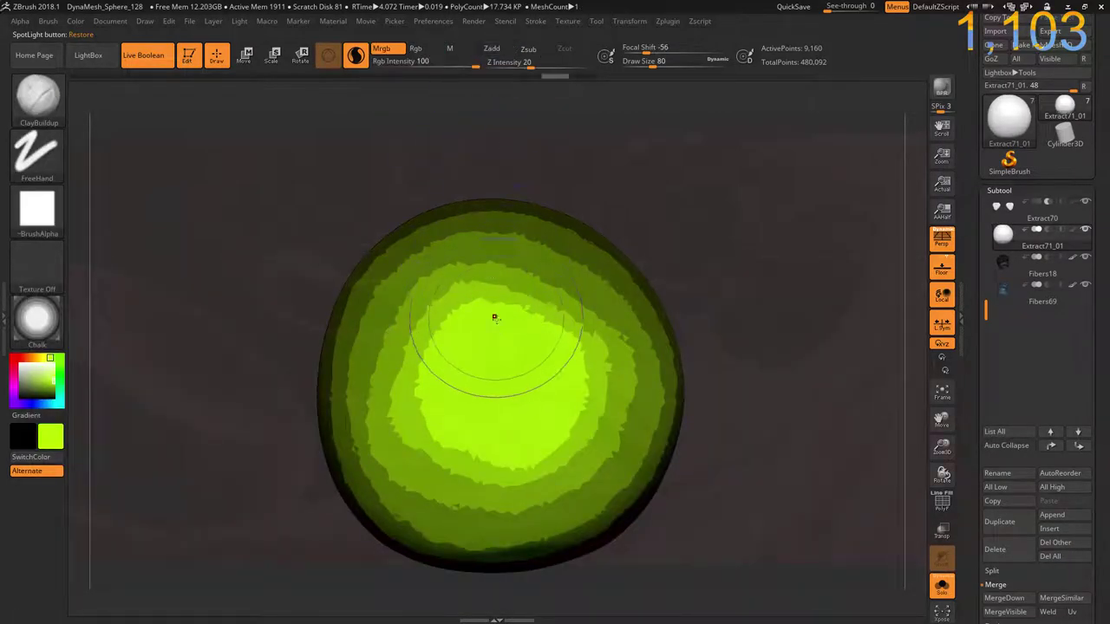
mouse_move(495, 317)
left_mouse_down()
mouse_move(526, 431)
mouse_move(520, 525)
left_mouse_up()
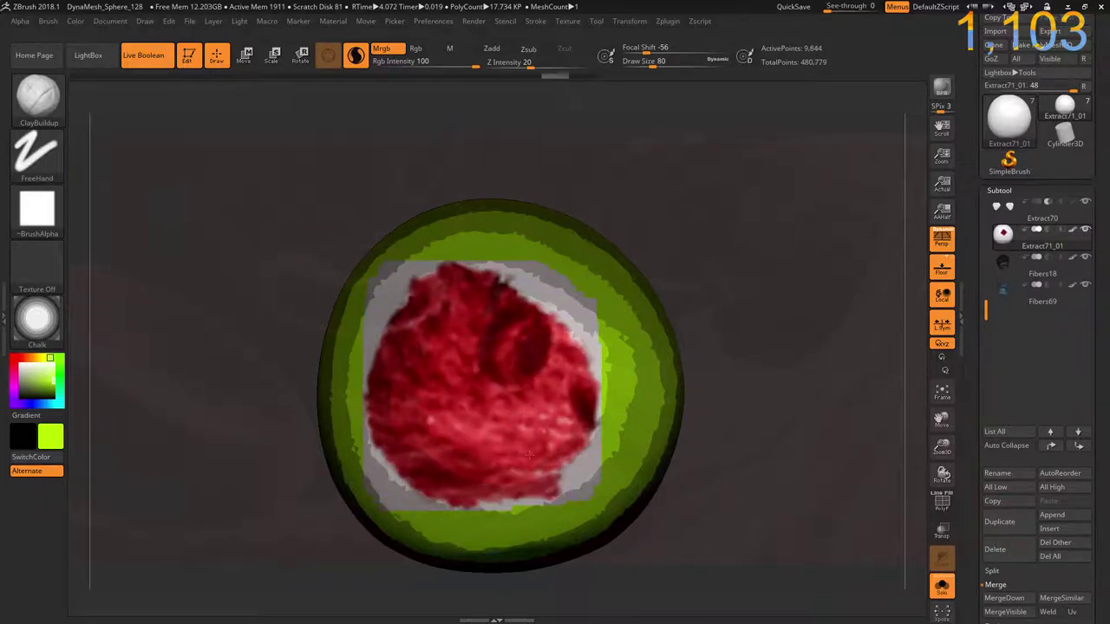
left_click_drag(347, 382, 374, 301)
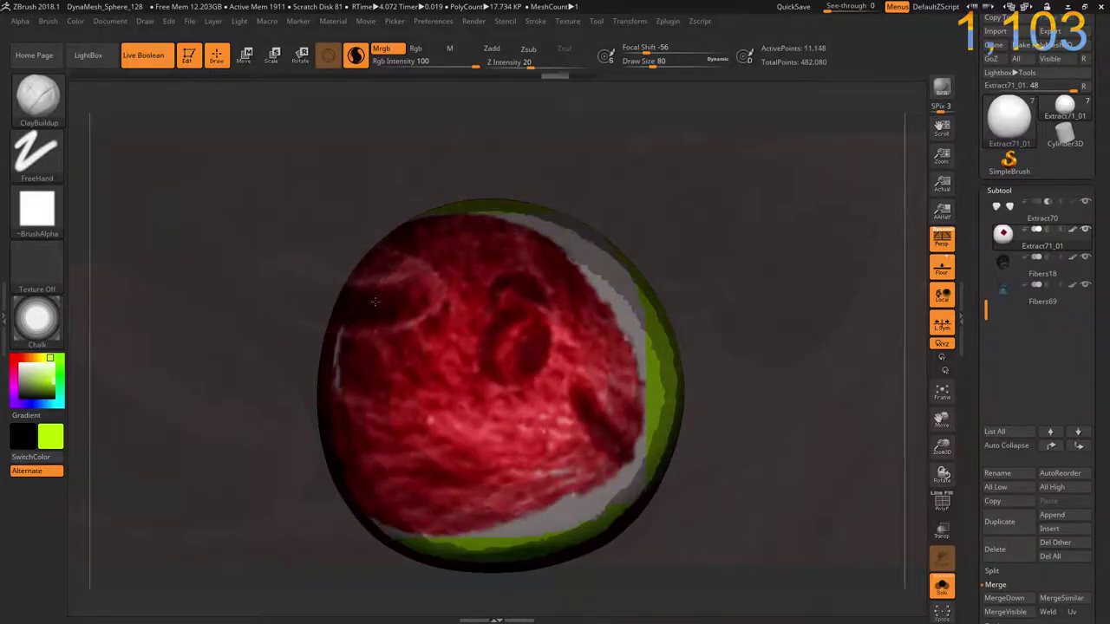
mouse_move(365, 520)
left_mouse_down()
mouse_move(555, 555)
mouse_move(629, 507)
mouse_move(659, 408)
mouse_move(525, 354)
mouse_move(633, 278)
mouse_move(433, 214)
mouse_move(590, 207)
mouse_move(641, 281)
left_mouse_up()
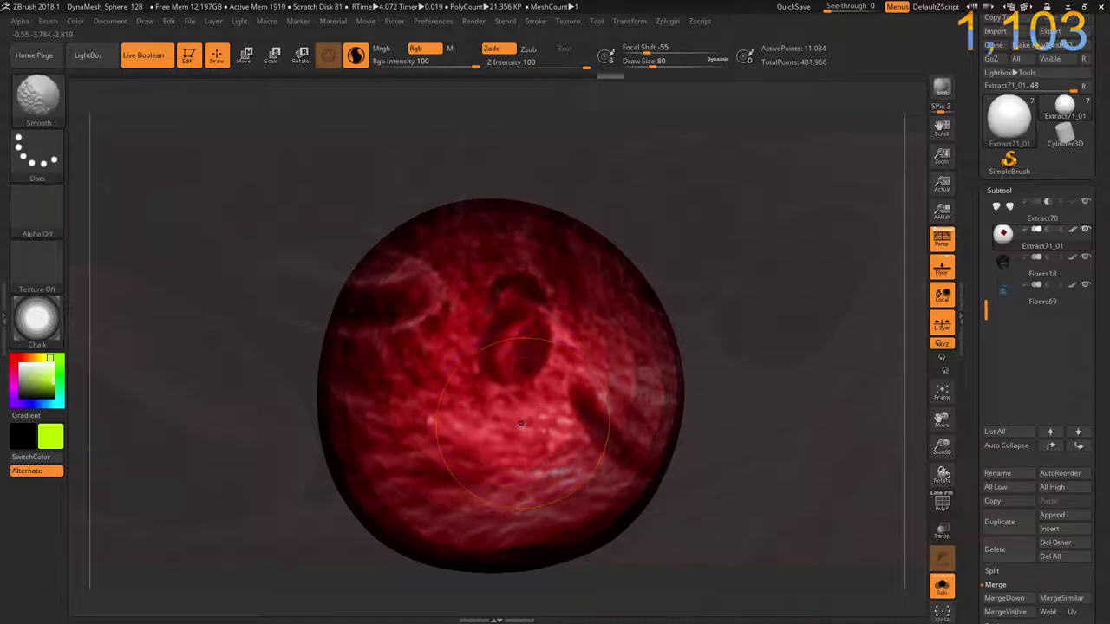
- Show the whole creature, duplicate the red eye subtool, and frame the face
left_click(935, 586)
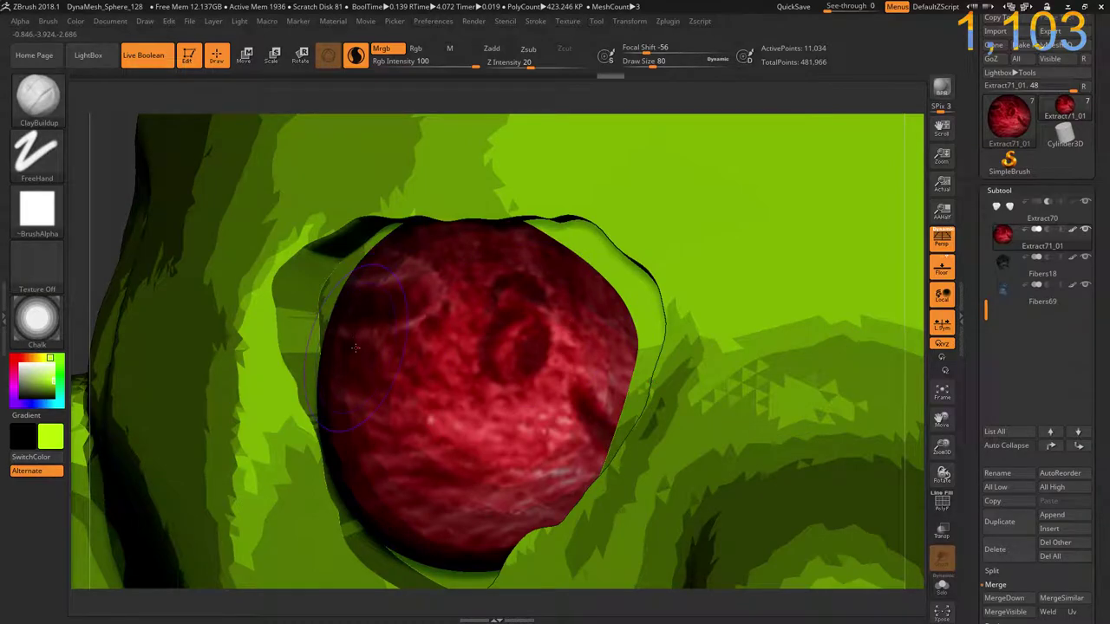
key("f")
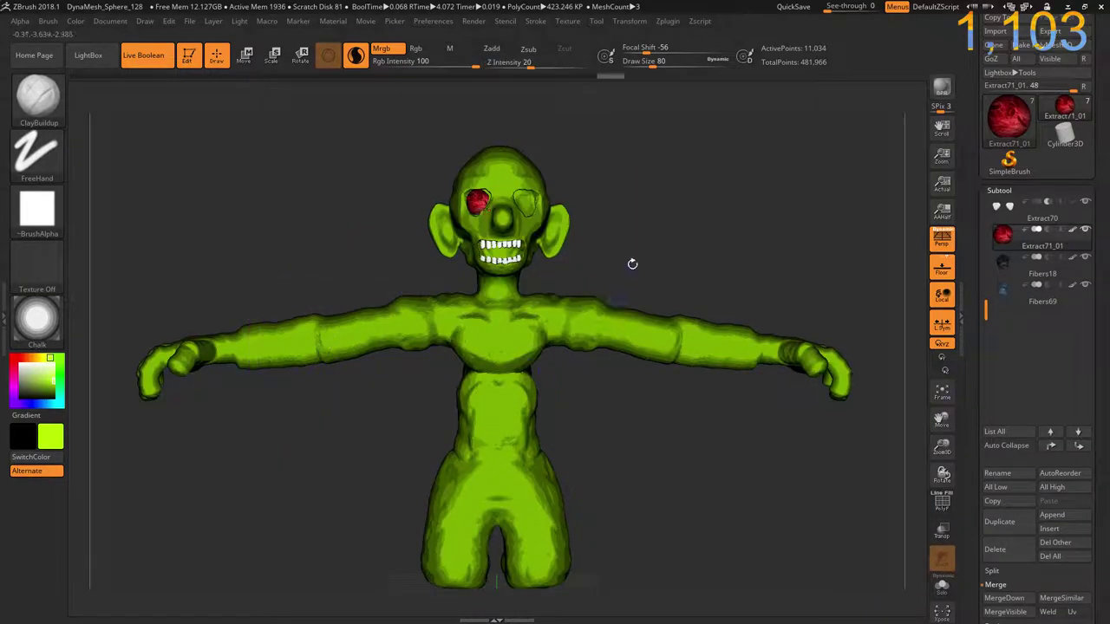
key("ctrl+shift+d")
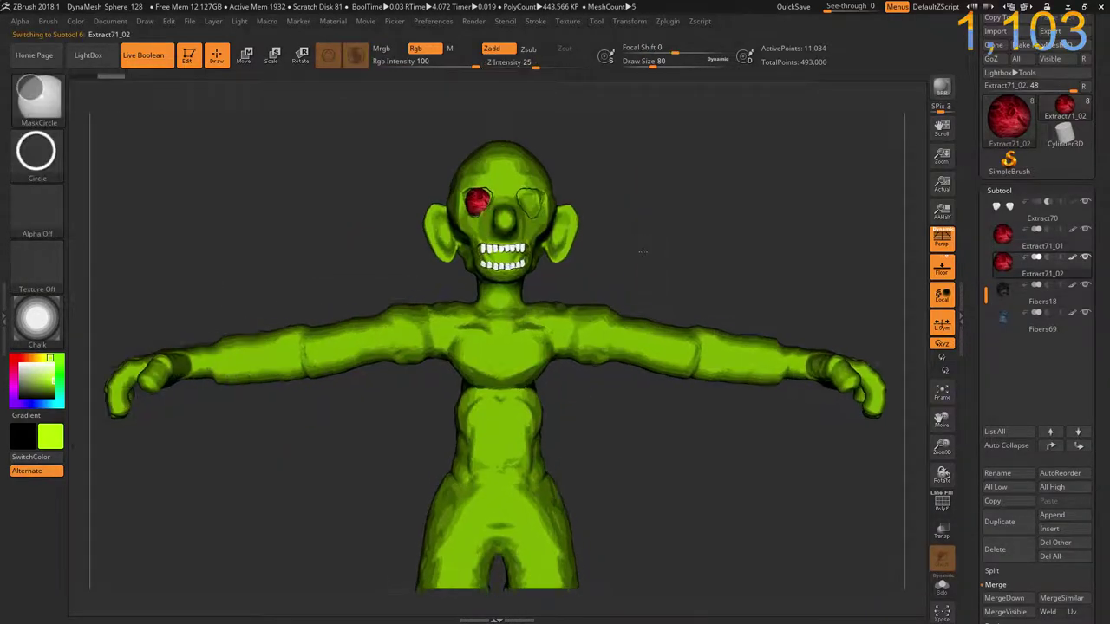
mouse_move(627, 216)
right_mouse_down("ctrl")
mouse_move(677, 426)
mouse_move(663, 385)
right_mouse_up("ctrl")
right_click_drag(814, 189, 760, 286)
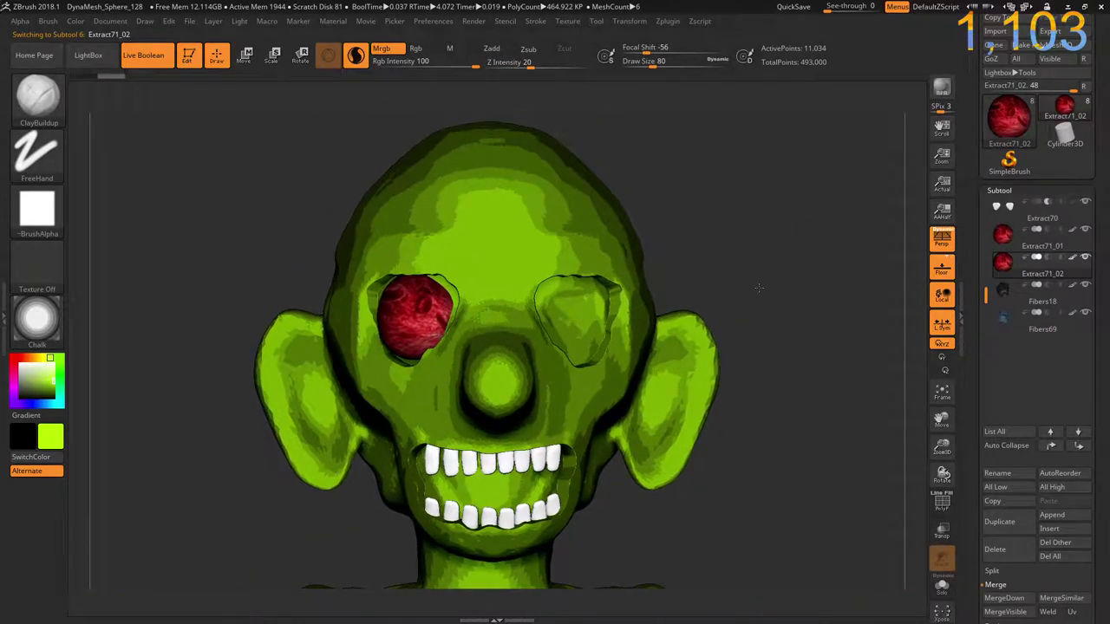
key("w")
scroll(980, 479, "down", 3)
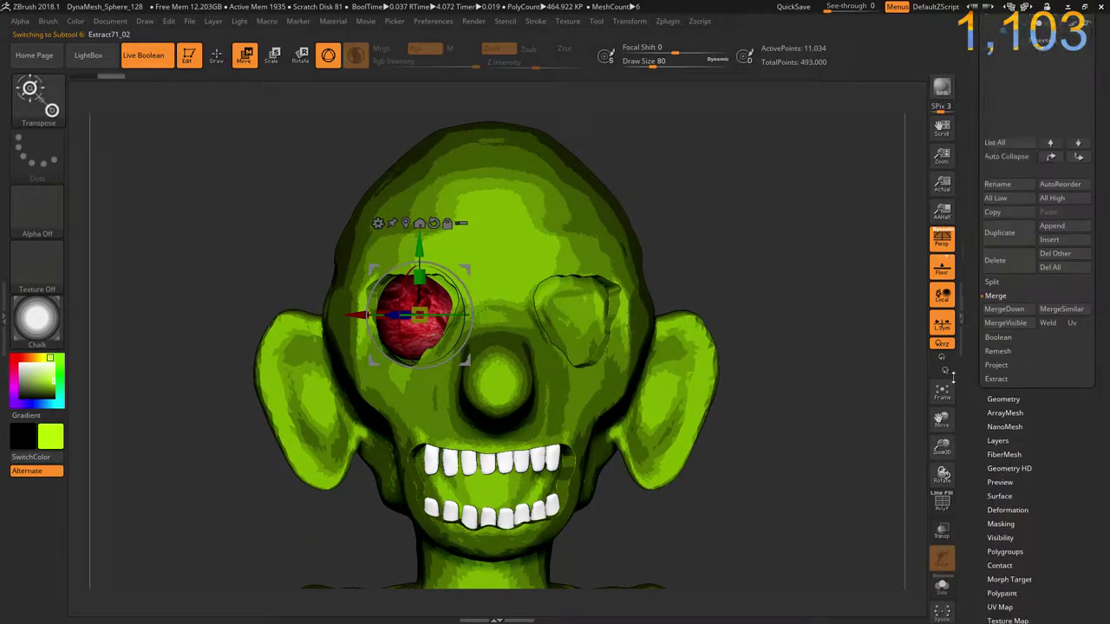
scroll(1023, 468, "down", 3)
- Mirror the eye copy into the right socket and orbit to check both eyes
left_click(1007, 471)
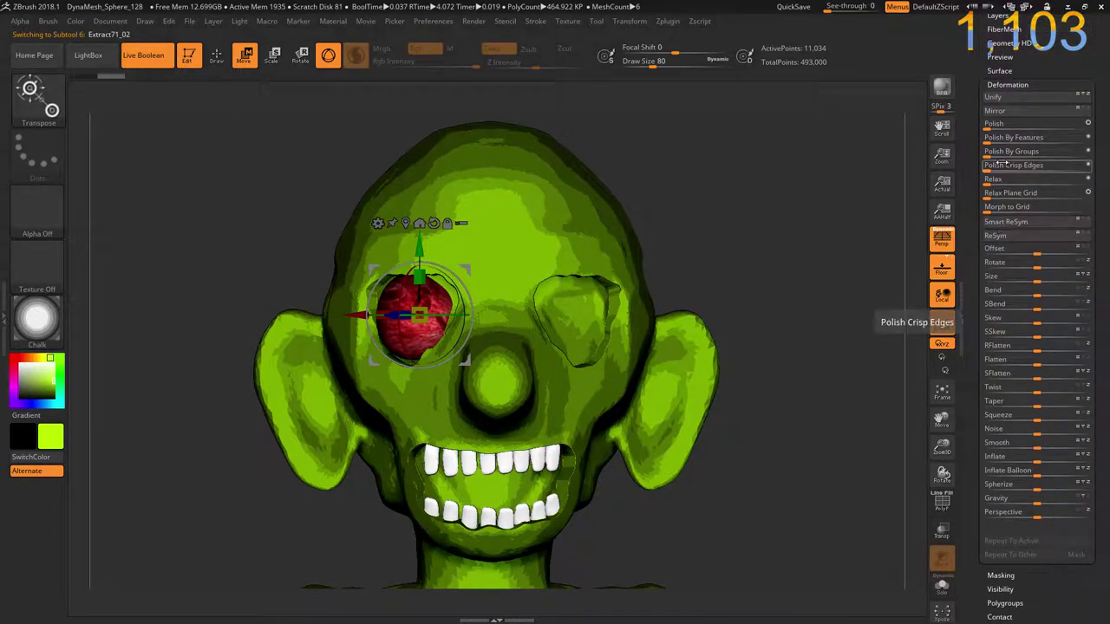
left_click(994, 110)
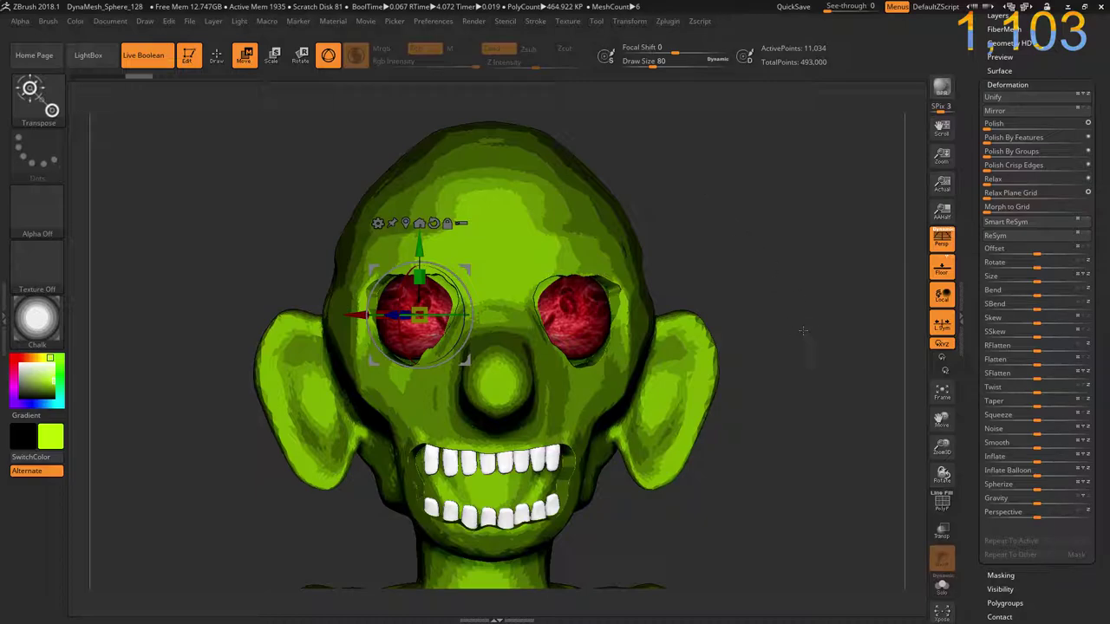
mouse_move(802, 330)
left_mouse_down()
mouse_move(766, 342)
mouse_move(802, 363)
mouse_move(521, 356)
left_mouse_up()
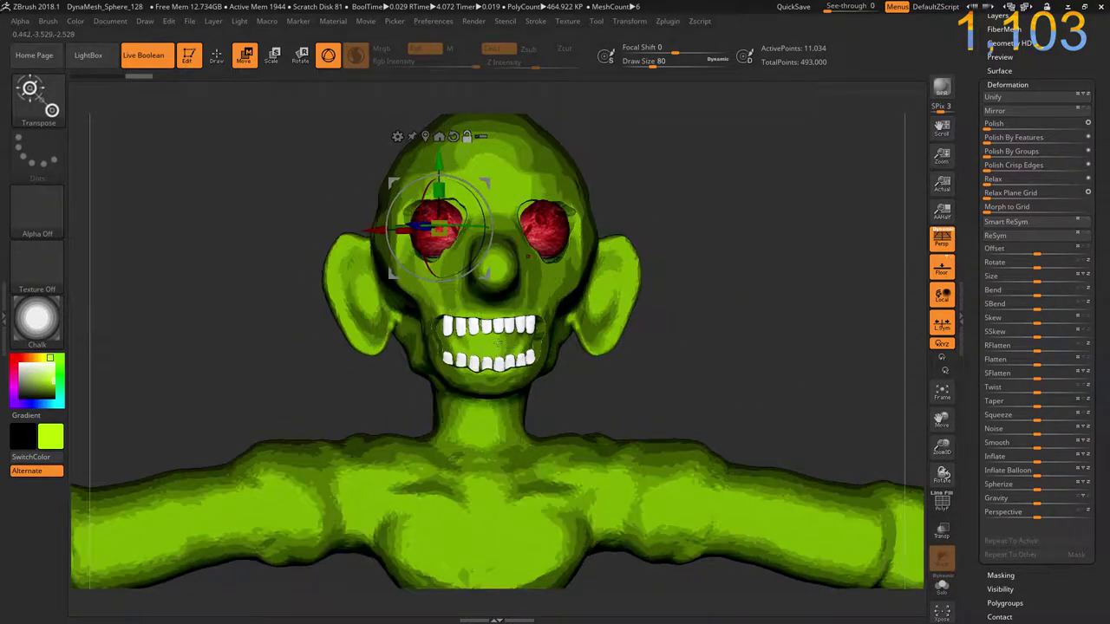
left_click(514, 352, "alt")
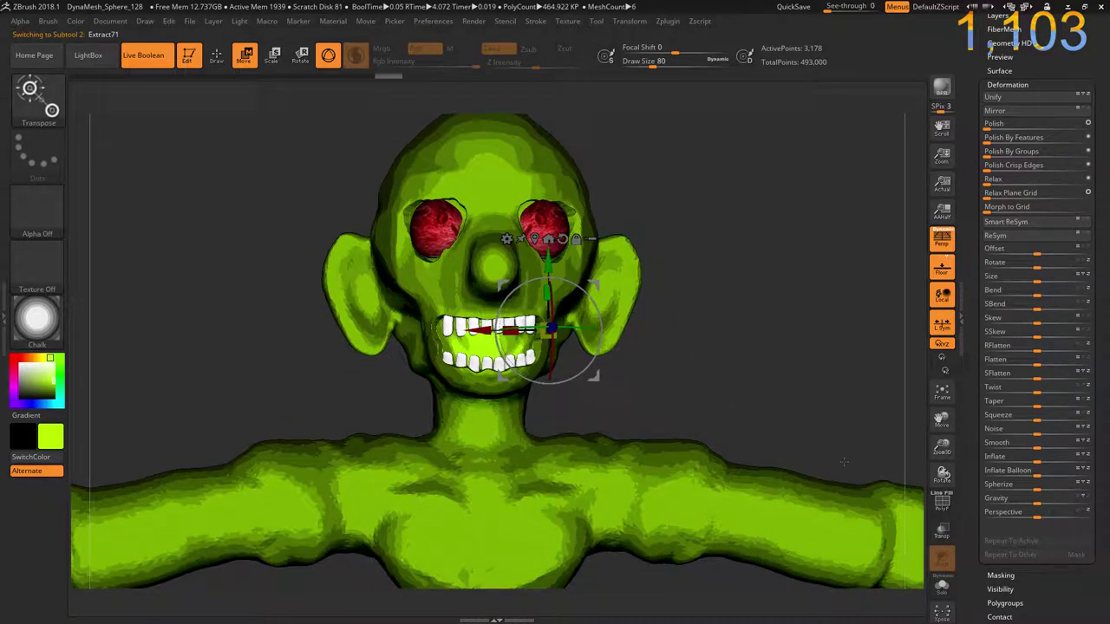
- Solo the Extract71 piece and Ctrl-drag to re-DynaMesh it to 69,698 points
left_click(946, 587)
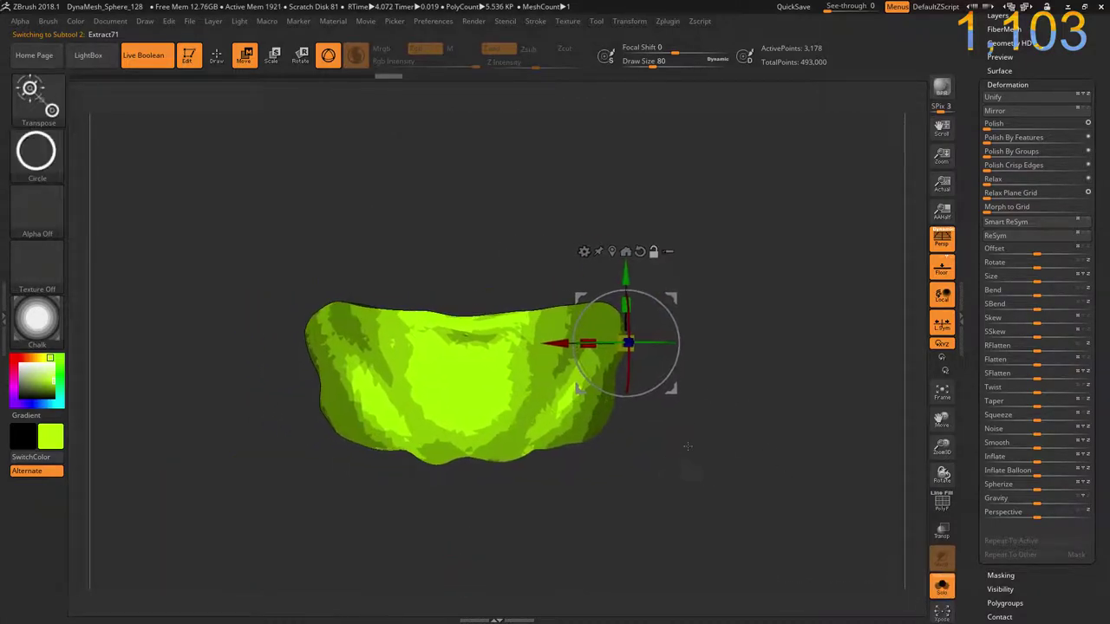
left_click_drag(636, 478, 732, 486, "alt")
key("ctrl")
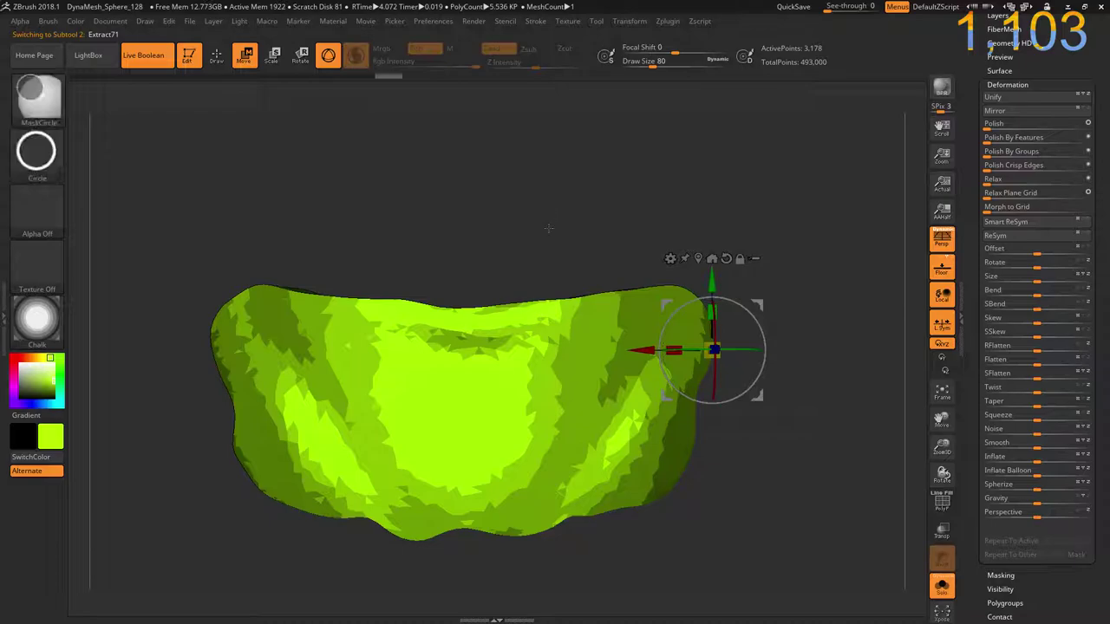
left_click_drag(548, 235, 555, 247, "ctrl")
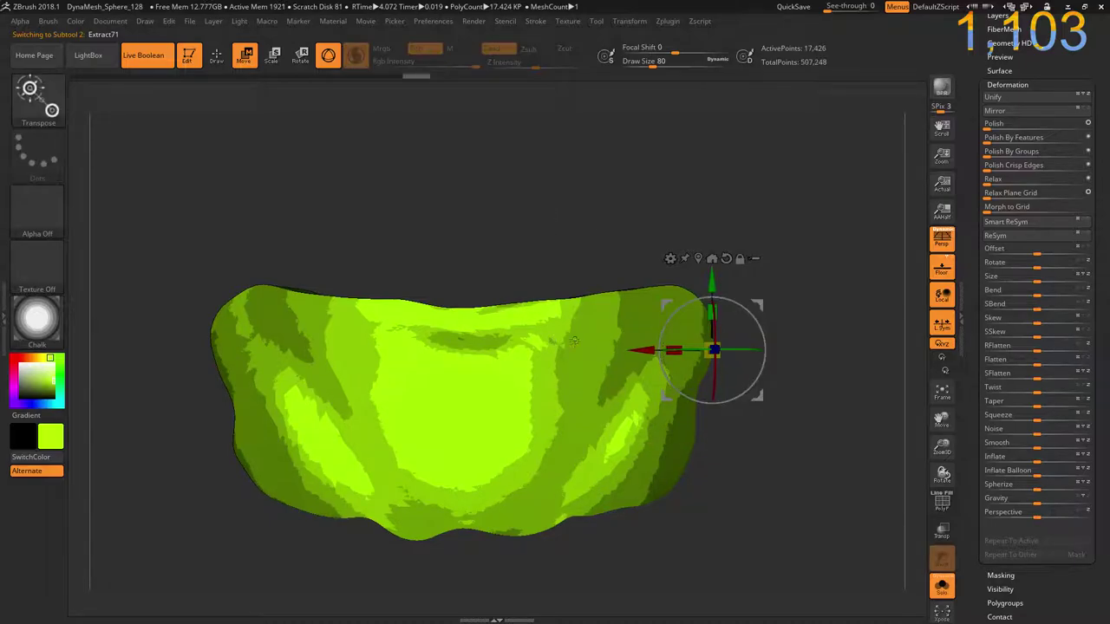
left_click(568, 22)
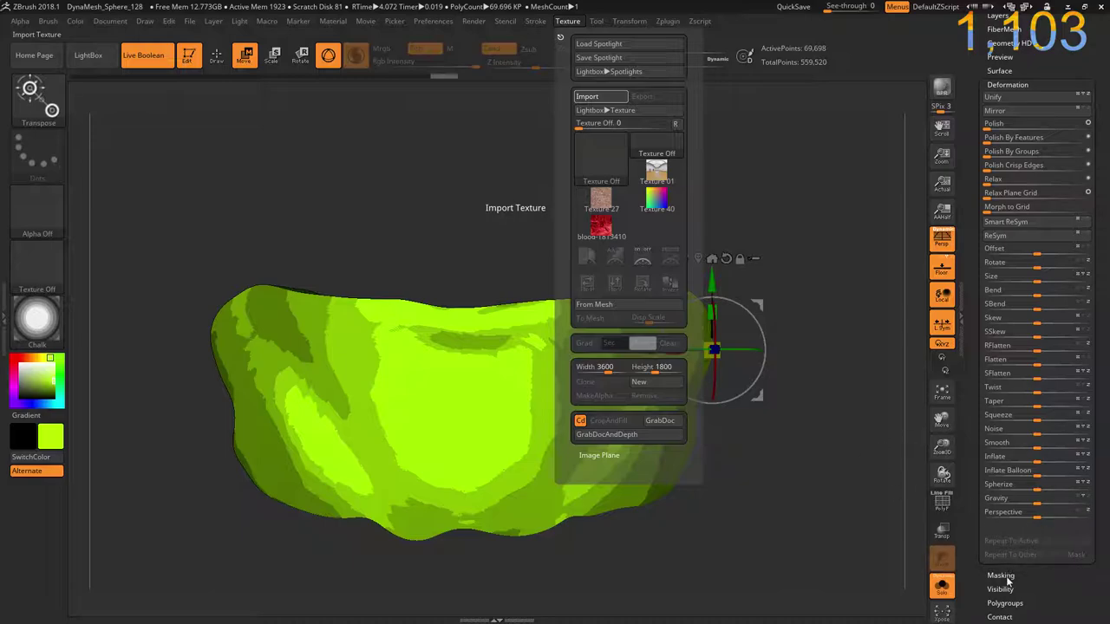
- Load the comb-8351 iguana-scale texture into Spotlight, position it over the piece, and fade it
left_click(875, 349)
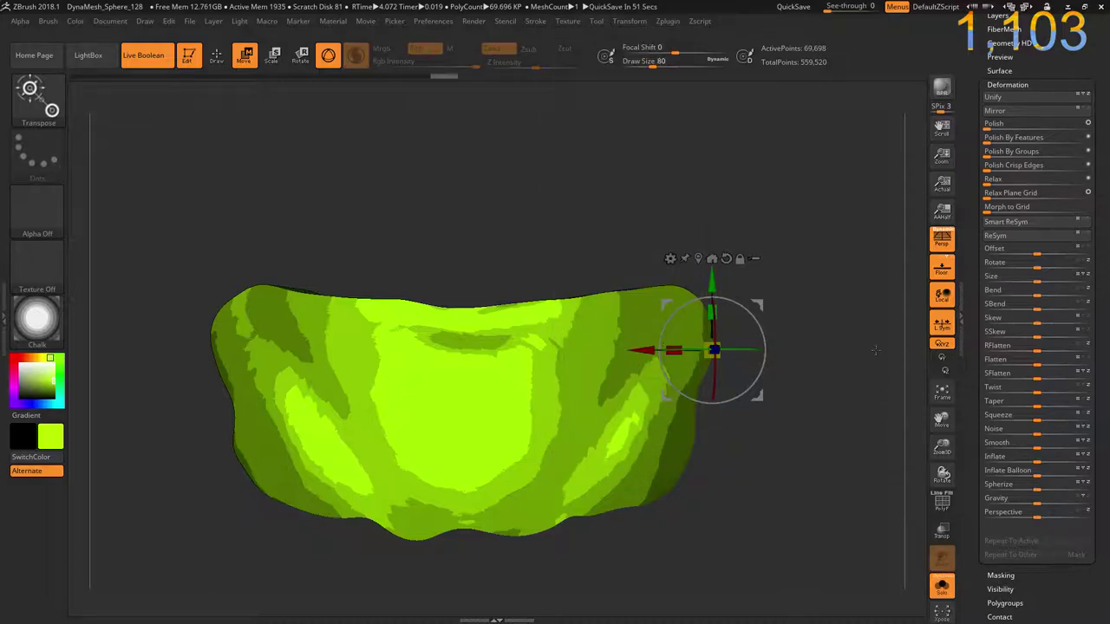
left_click(568, 21)
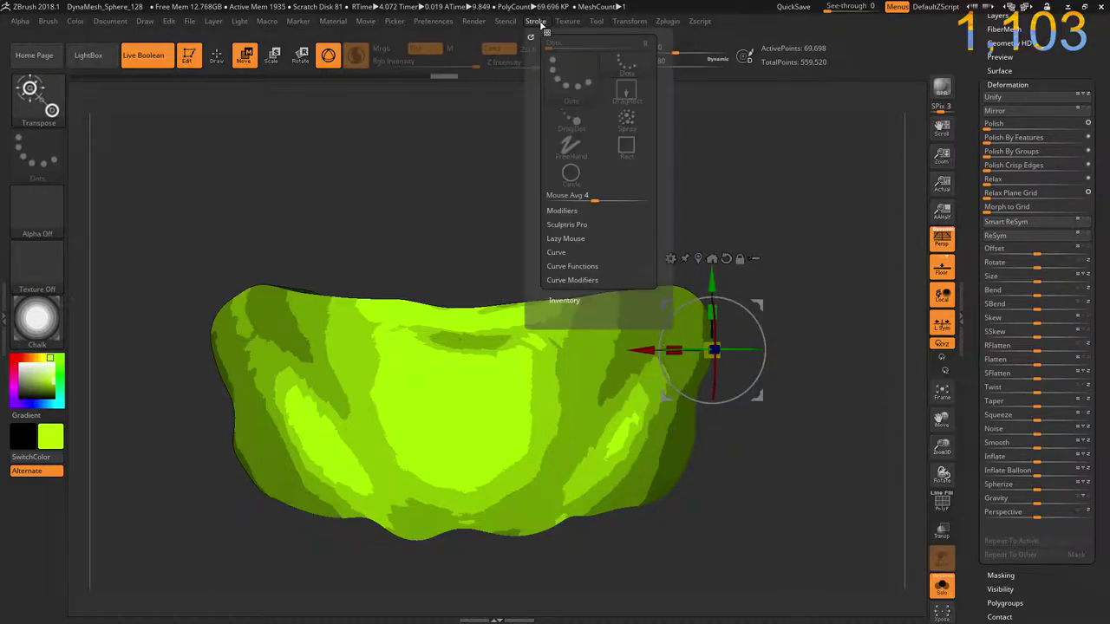
left_click(653, 233)
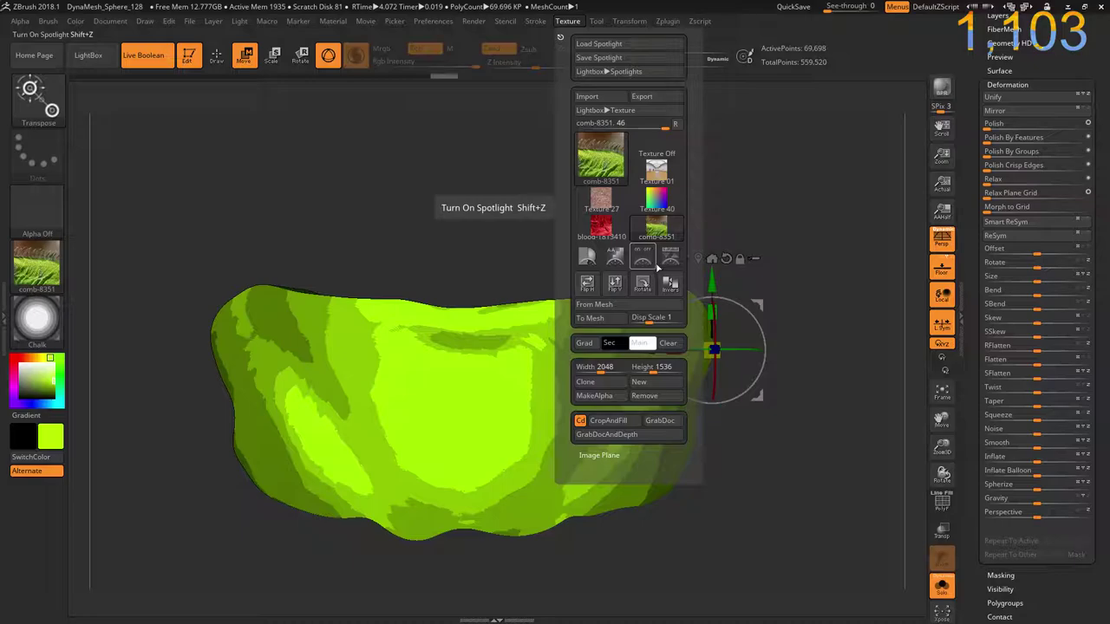
left_click(642, 257)
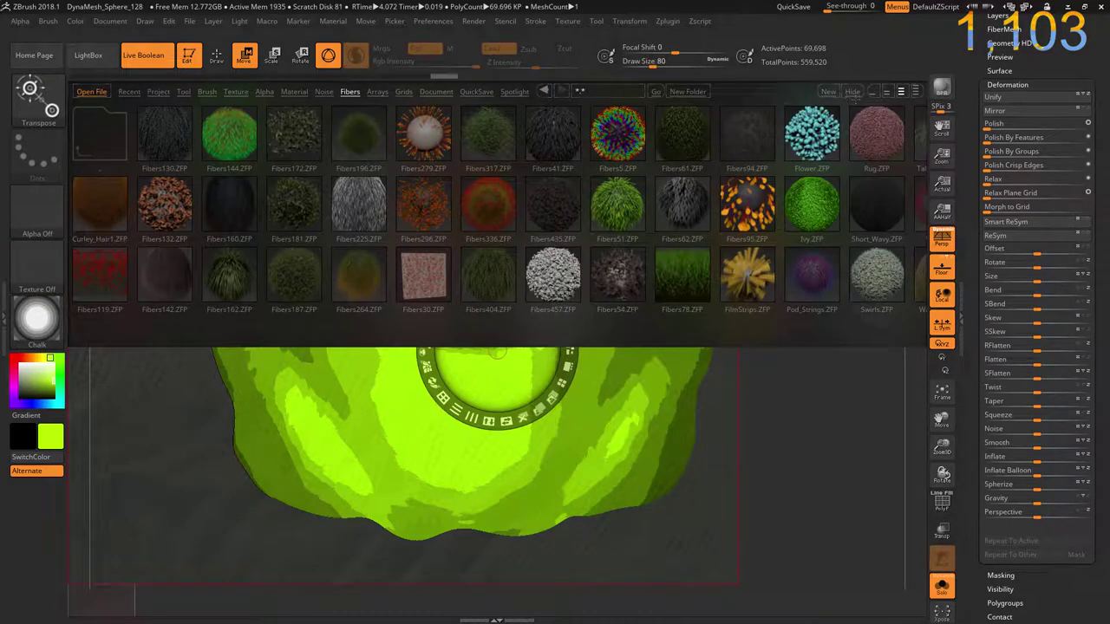
left_click_drag(468, 340, 594, 310)
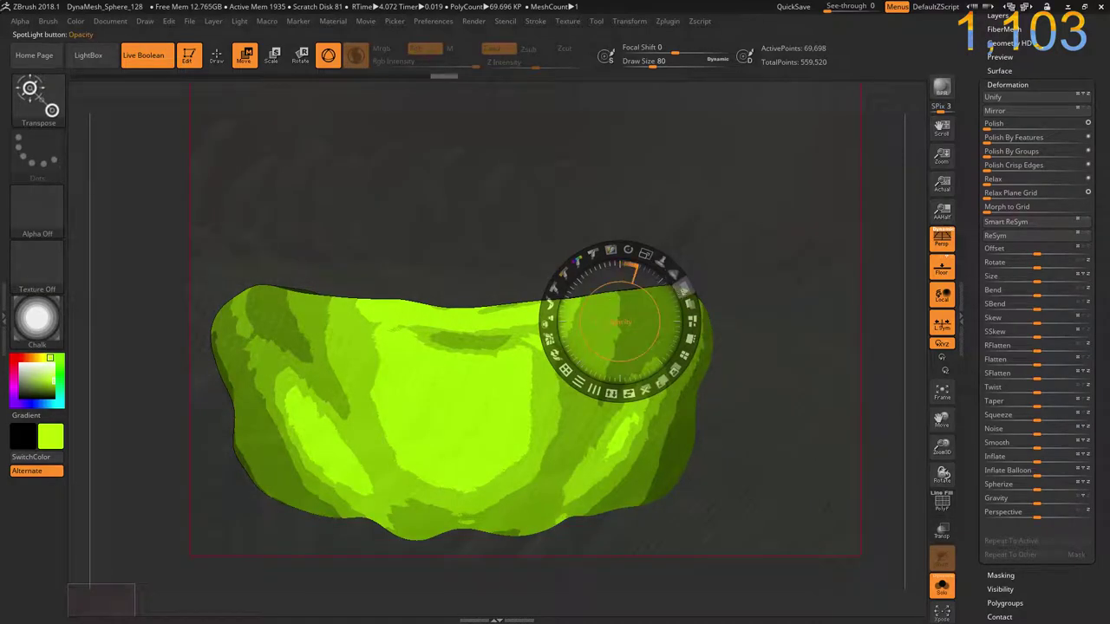
mouse_move(641, 253)
left_mouse_down()
mouse_move(685, 351)
mouse_move(676, 368)
left_mouse_up()
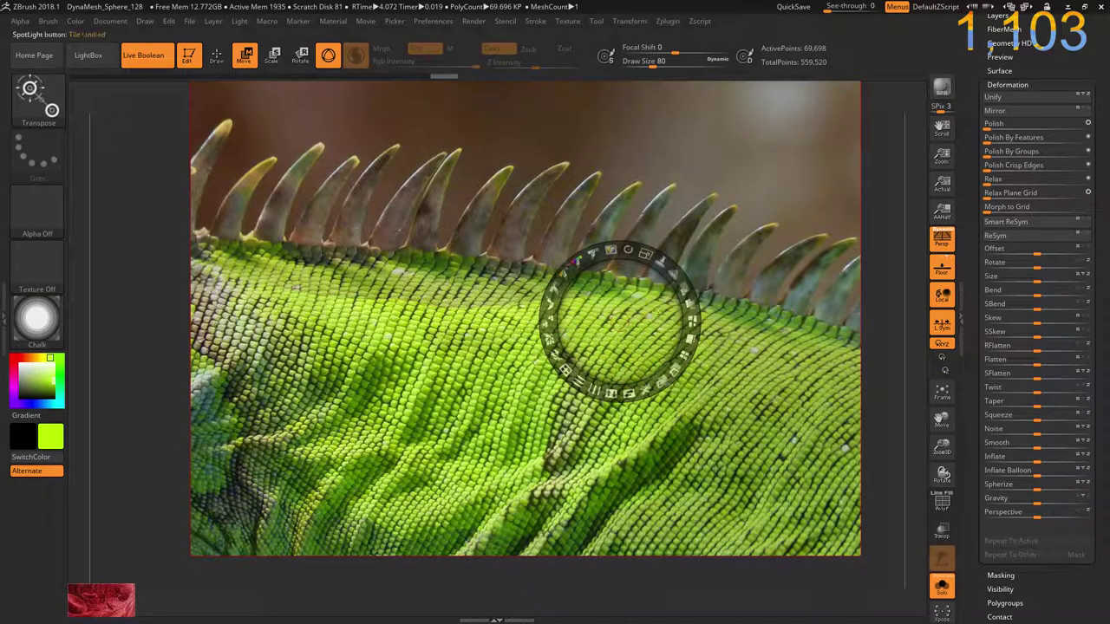
mouse_move(577, 261)
left_mouse_down()
mouse_move(546, 136)
mouse_move(590, 204)
left_mouse_up()
key("shift+z")
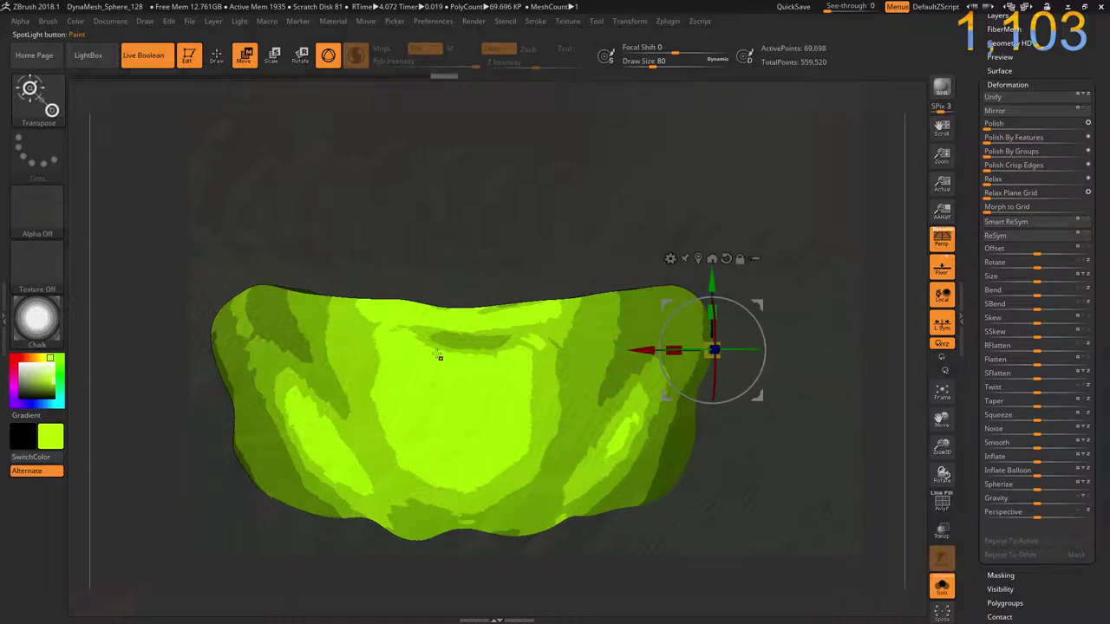
- Paint the scale texture across the whole Extract71 piece until no lime green remains
left_click(231, 53)
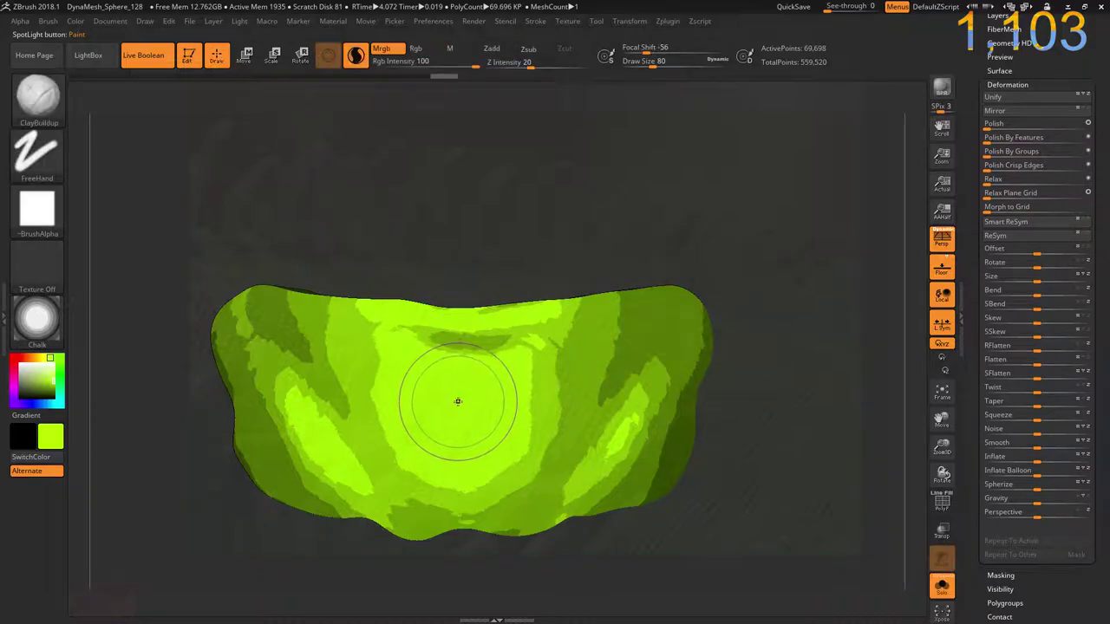
left_click(464, 399)
mouse_move(466, 397)
left_mouse_down()
mouse_move(486, 414)
mouse_move(372, 382)
mouse_move(227, 313)
mouse_move(633, 299)
mouse_move(704, 320)
mouse_move(659, 365)
mouse_move(524, 357)
mouse_move(286, 433)
mouse_move(520, 460)
mouse_move(590, 433)
mouse_move(491, 509)
left_mouse_up()
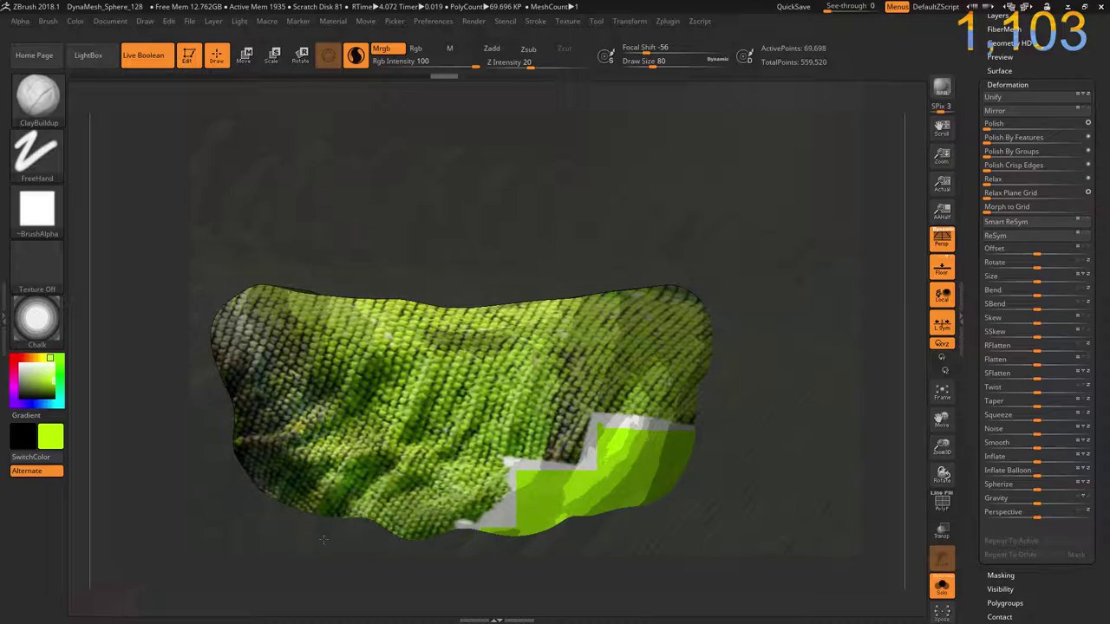
mouse_move(323, 539)
left_mouse_down()
mouse_move(538, 503)
mouse_move(642, 446)
mouse_move(732, 464)
left_mouse_up()
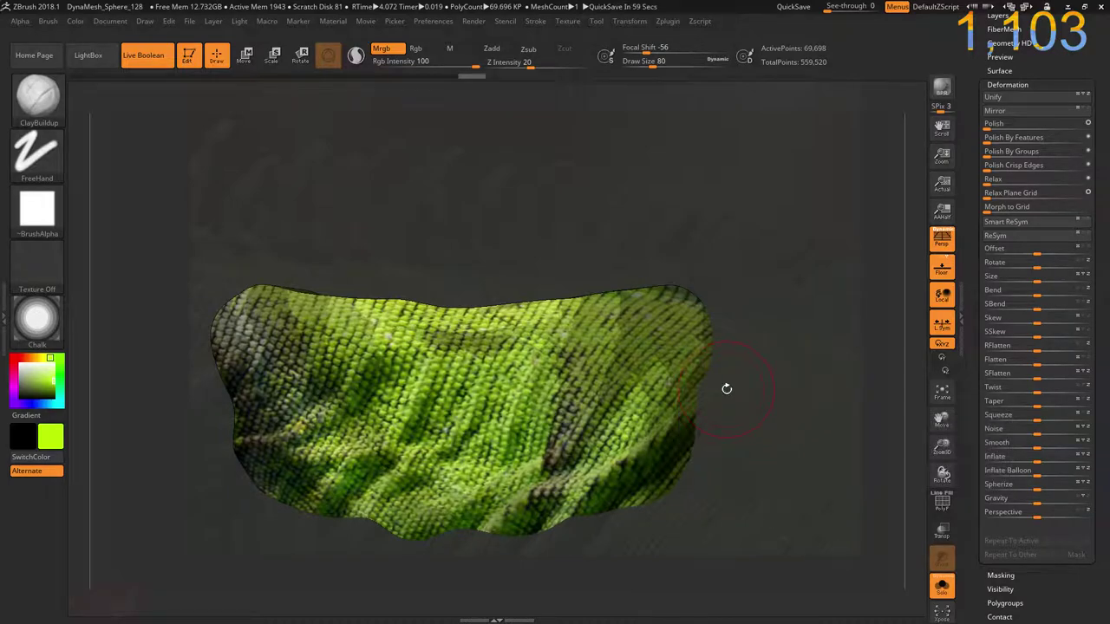
key("shift")
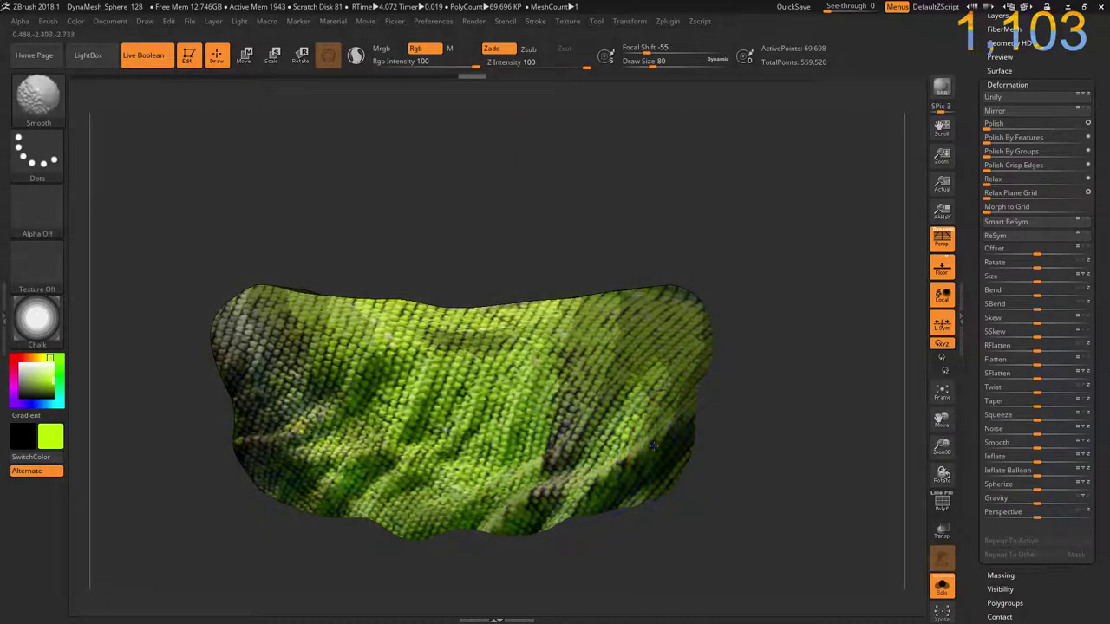
- Show all pieces, clear the mask on the mouth pieces, and briefly view the scaly patch solo
left_click(942, 586)
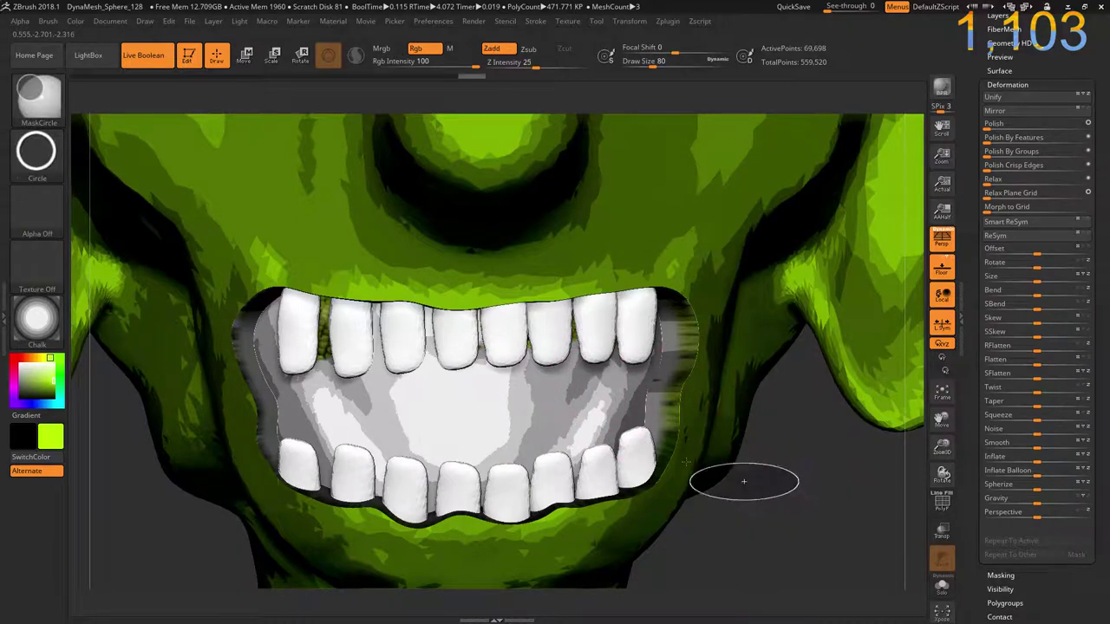
left_click_drag(743, 476, 780, 446, "ctrl")
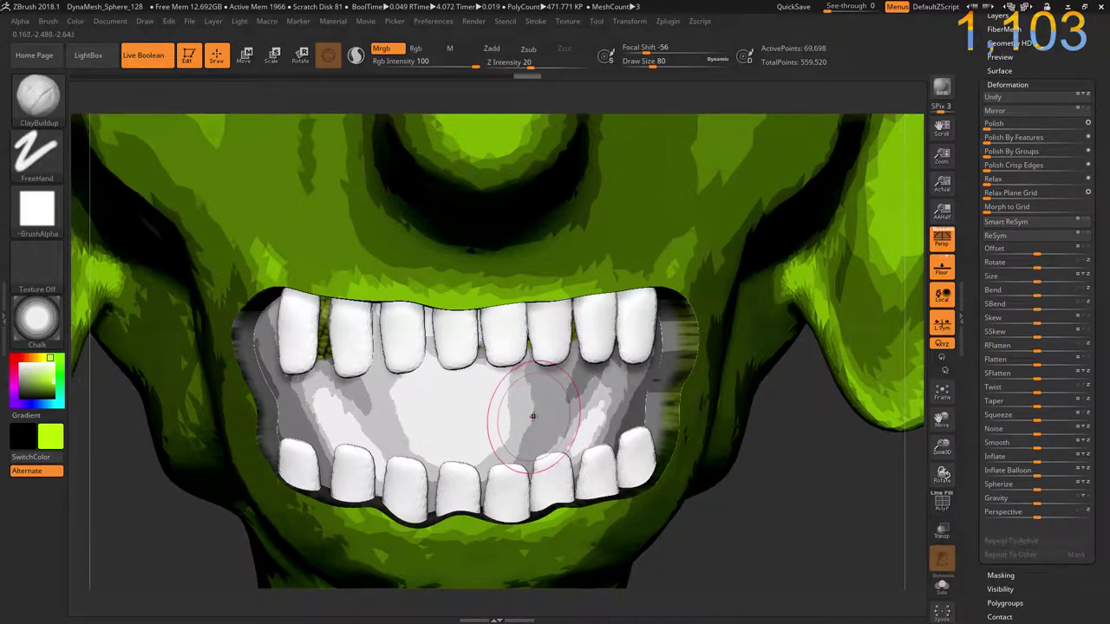
left_click_drag(532, 404, 569, 412)
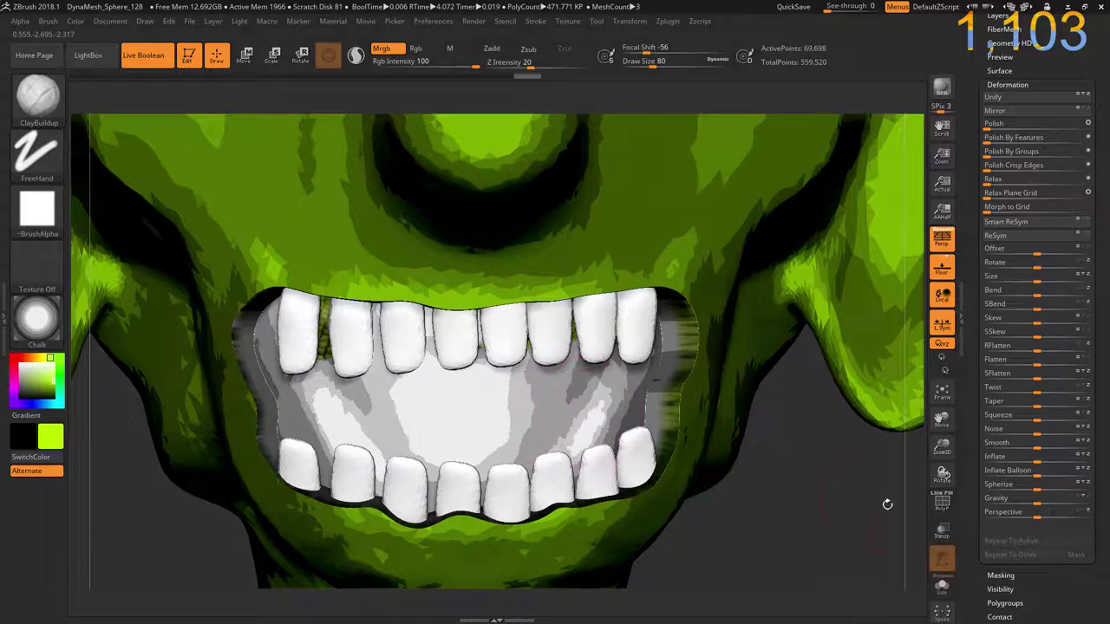
left_click(942, 595)
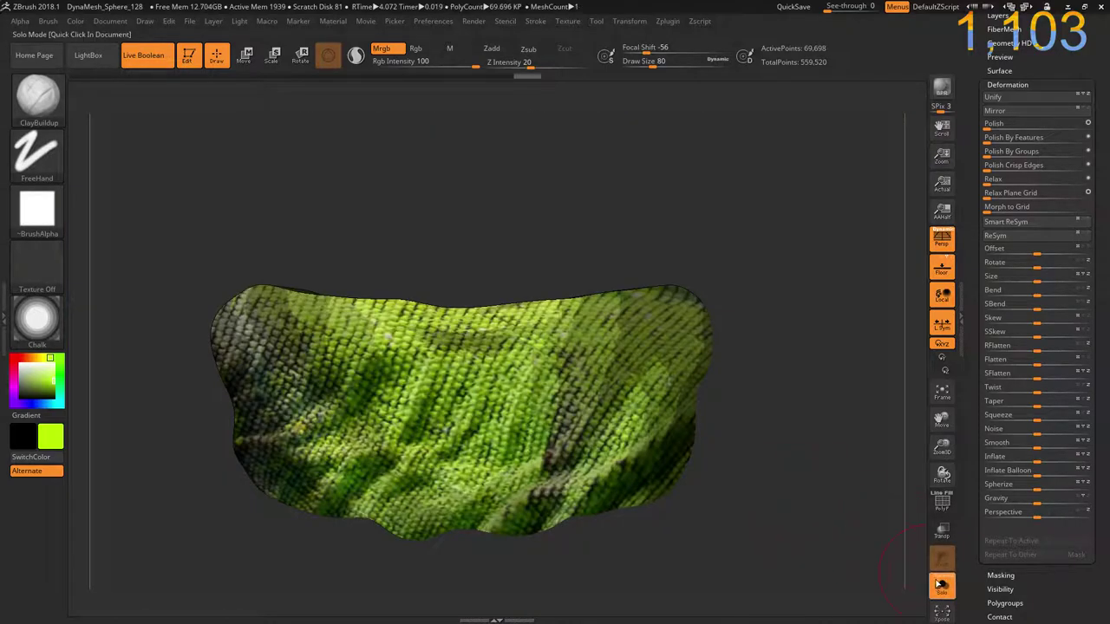
left_click(934, 583)
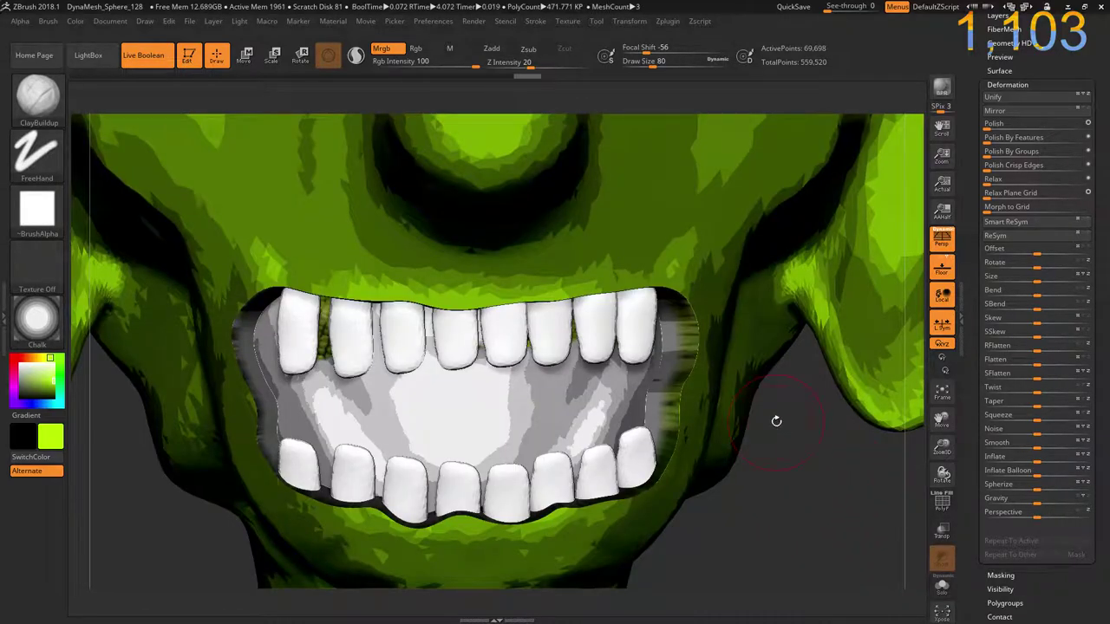
- Select the head mesh, inspect it solo, then mask and clear the mouth area
left_click(710, 292, "alt")
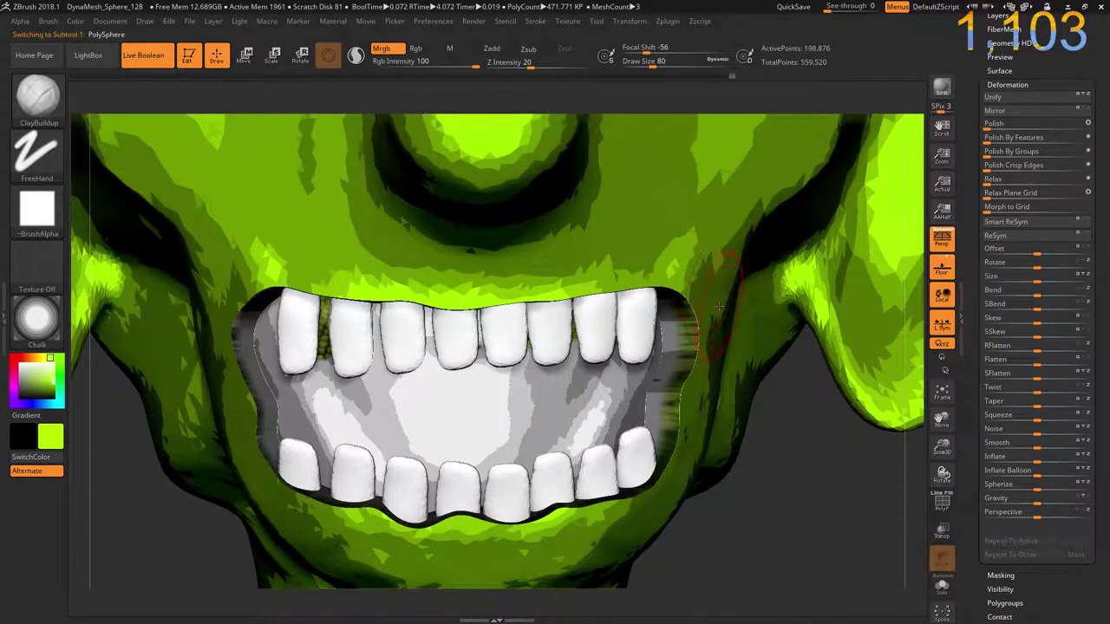
left_click(947, 592)
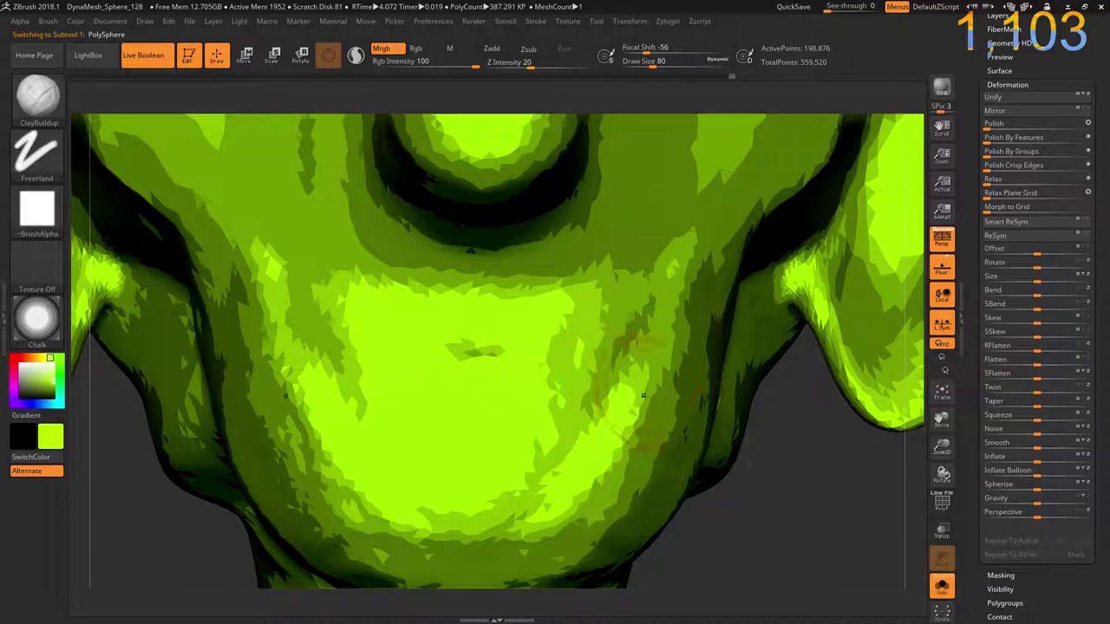
left_click_drag(769, 508, 820, 500, "alt")
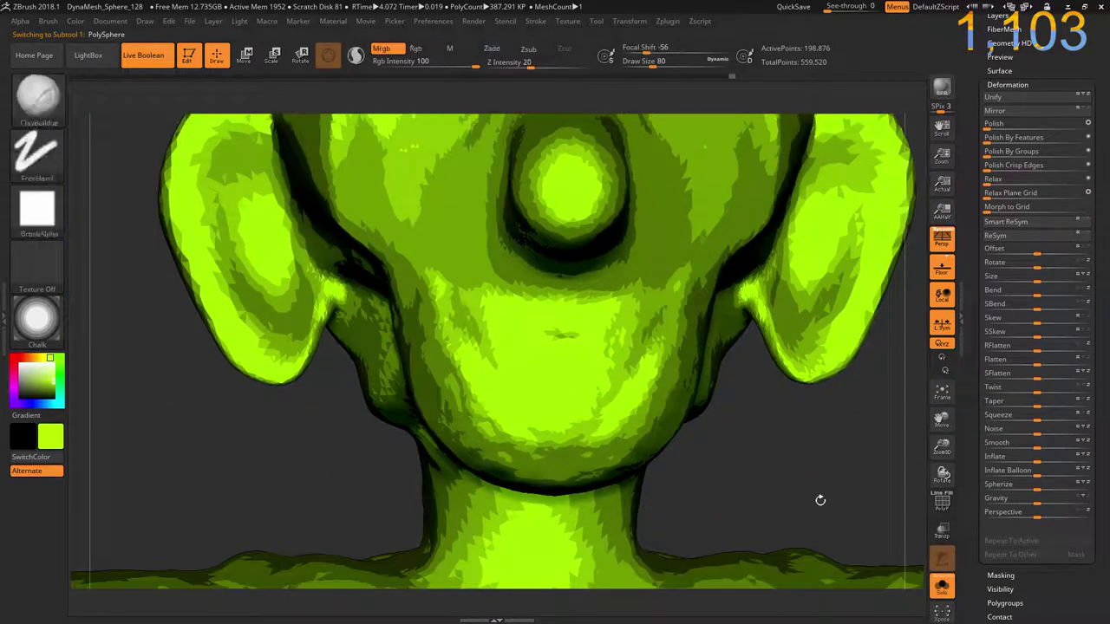
left_click(948, 592)
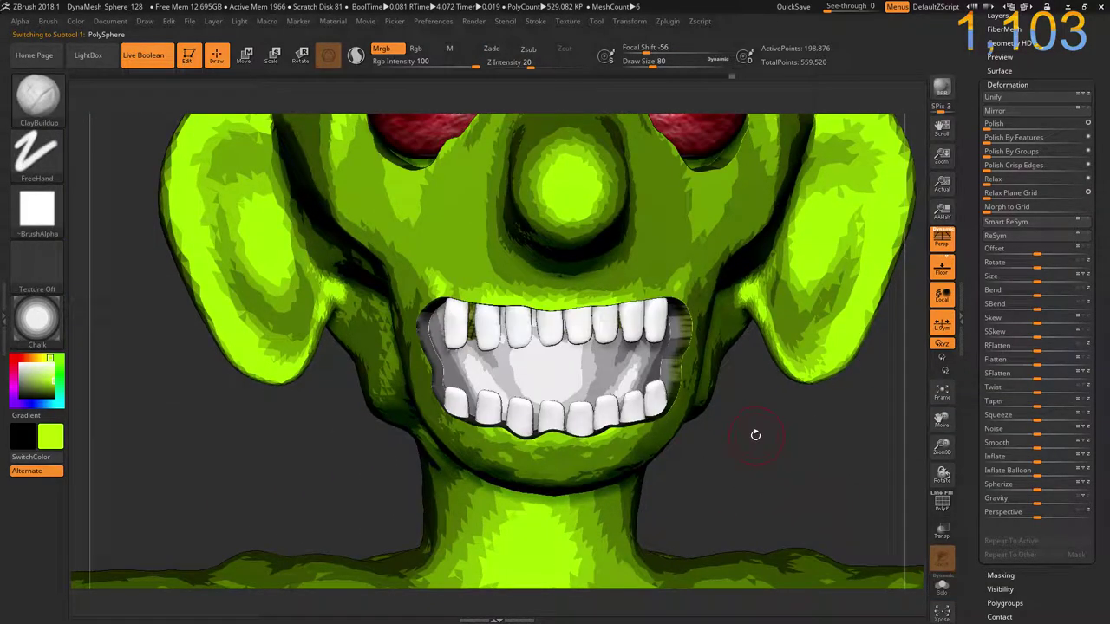
left_click_drag(755, 435, 767, 401)
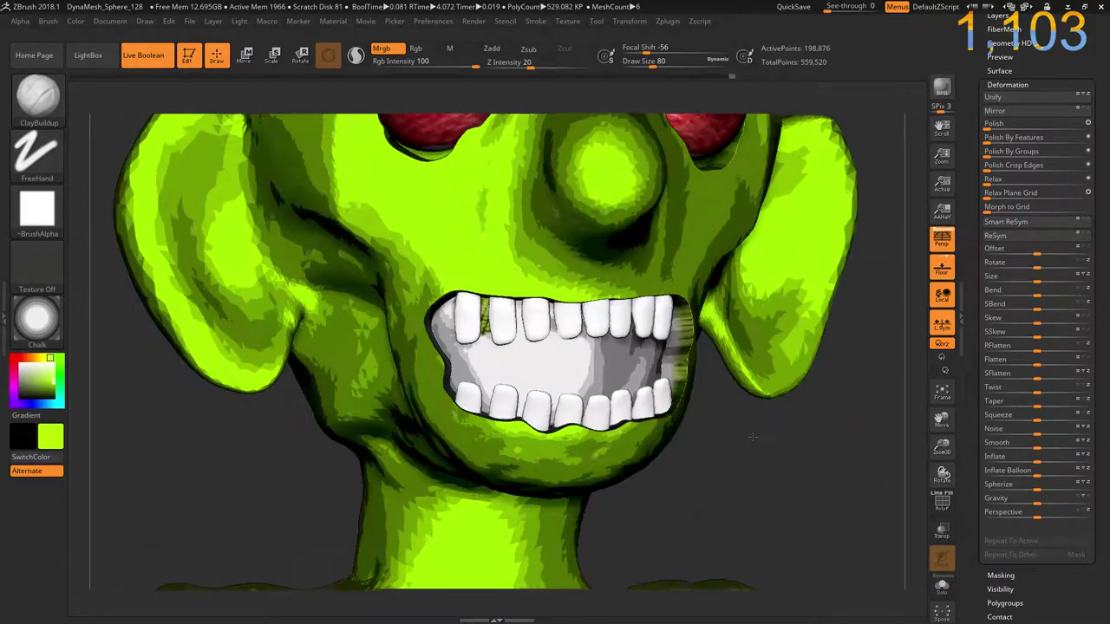
mouse_move(767, 400)
left_mouse_down()
mouse_move(699, 448)
mouse_move(729, 422)
left_mouse_up()
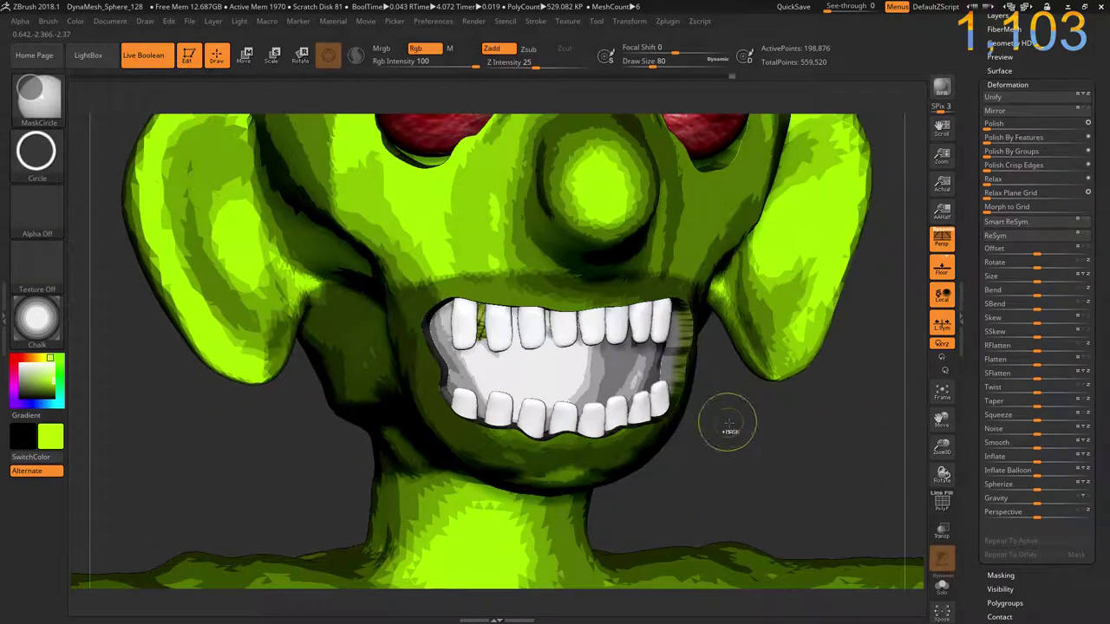
left_click_drag(733, 472, 798, 476, "ctrl")
left_click_drag(719, 485, 819, 451)
- Select the Extract71 subtool from the SubTool list
left_click_drag(984, 57, 989, 147)
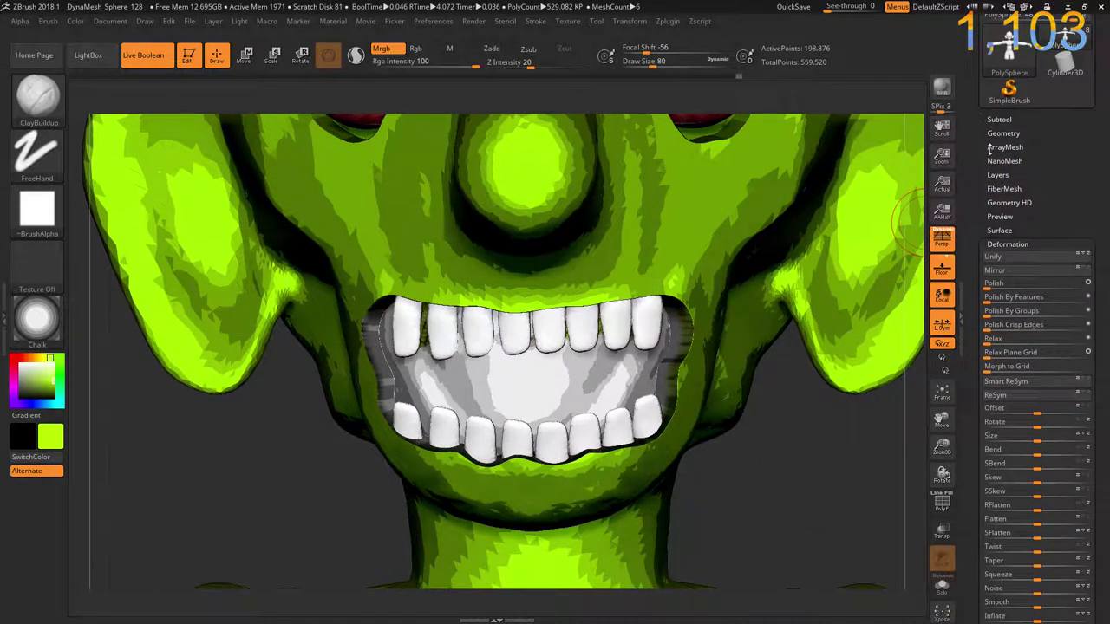
left_click(999, 120)
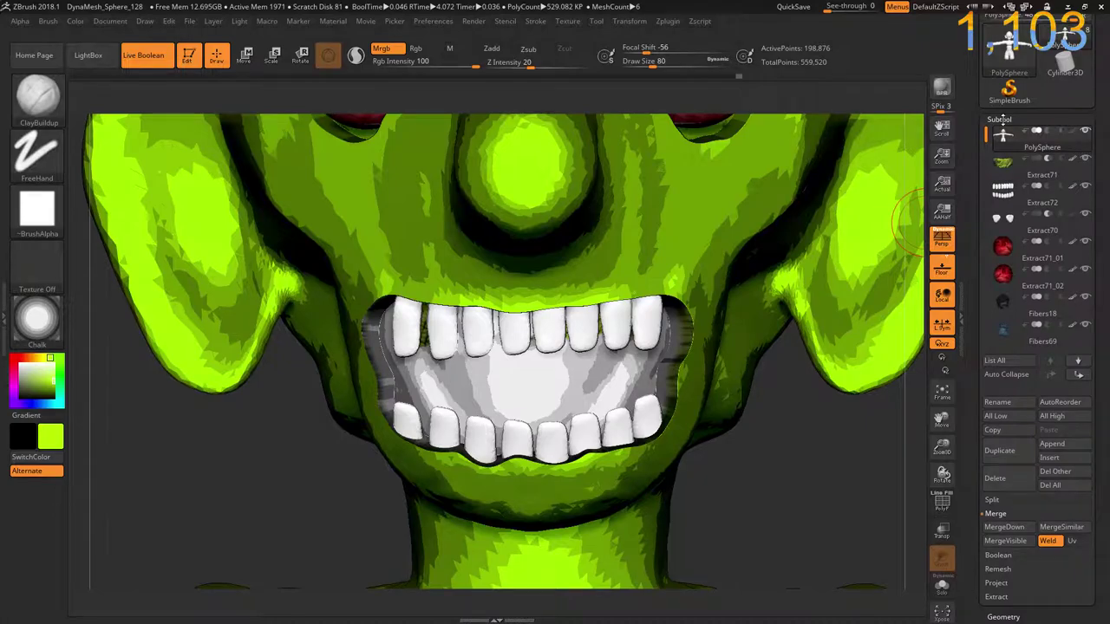
left_click(673, 343, "alt")
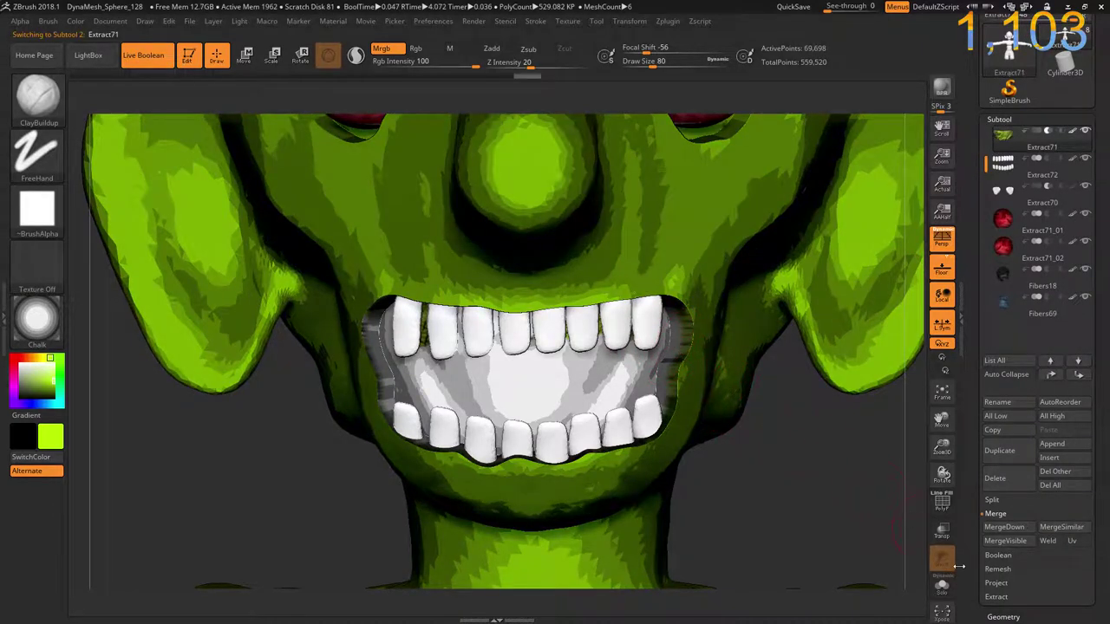
- Solo Extract71, orbit to its white inner side, and nudge it slightly upward
left_click(945, 591)
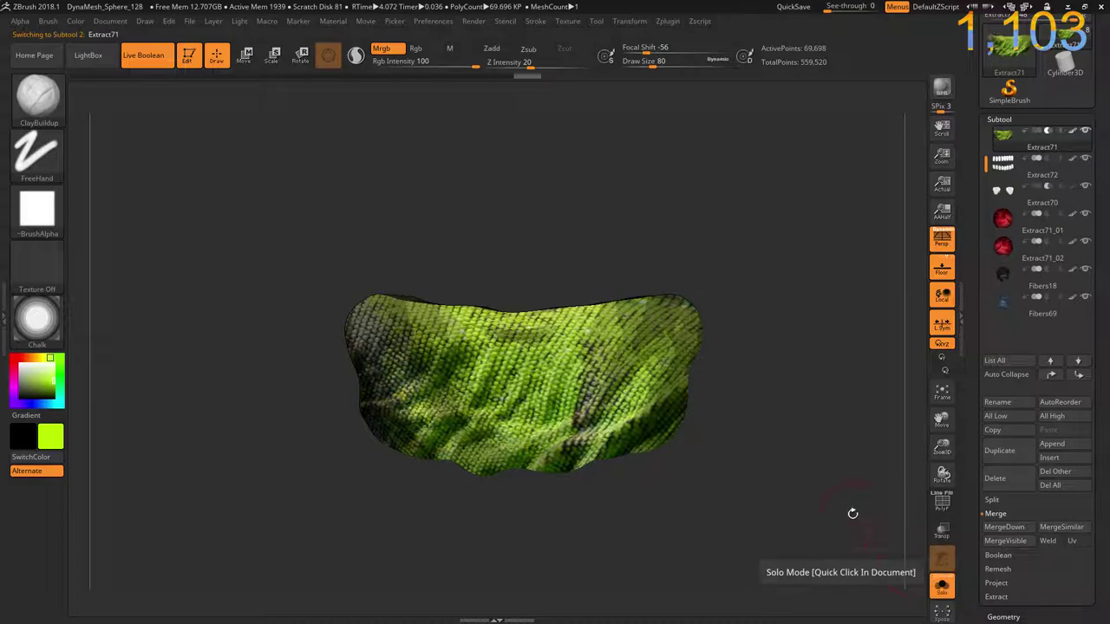
mouse_move(788, 443)
left_mouse_down()
mouse_move(276, 473)
mouse_move(265, 461)
left_mouse_up()
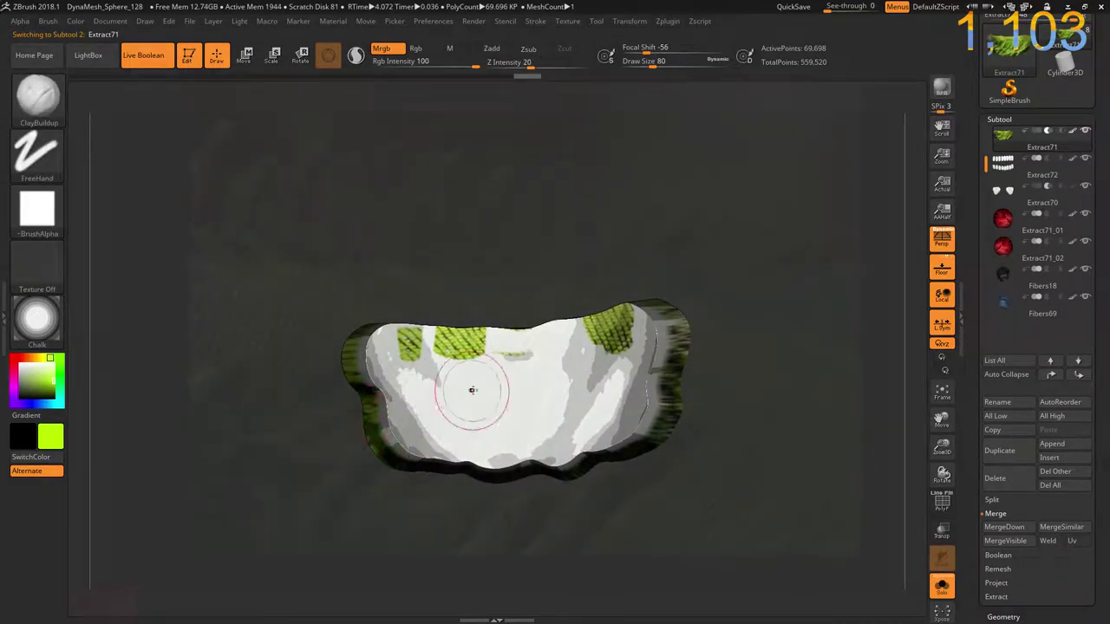
key("ctrl")
left_click_drag(599, 258, 548, 218)
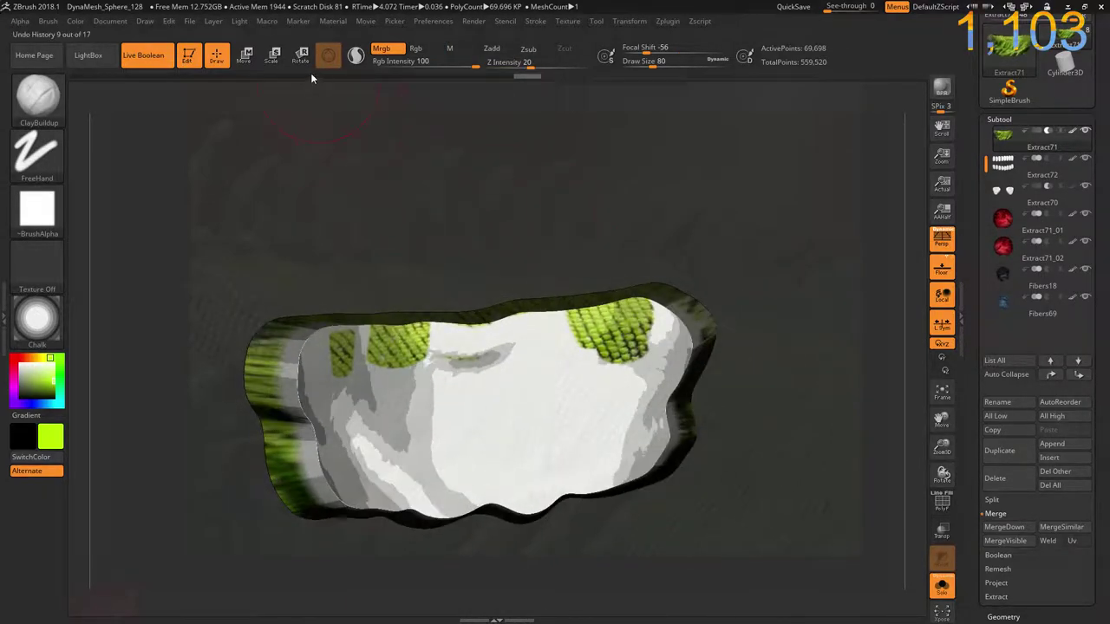
left_click(256, 55)
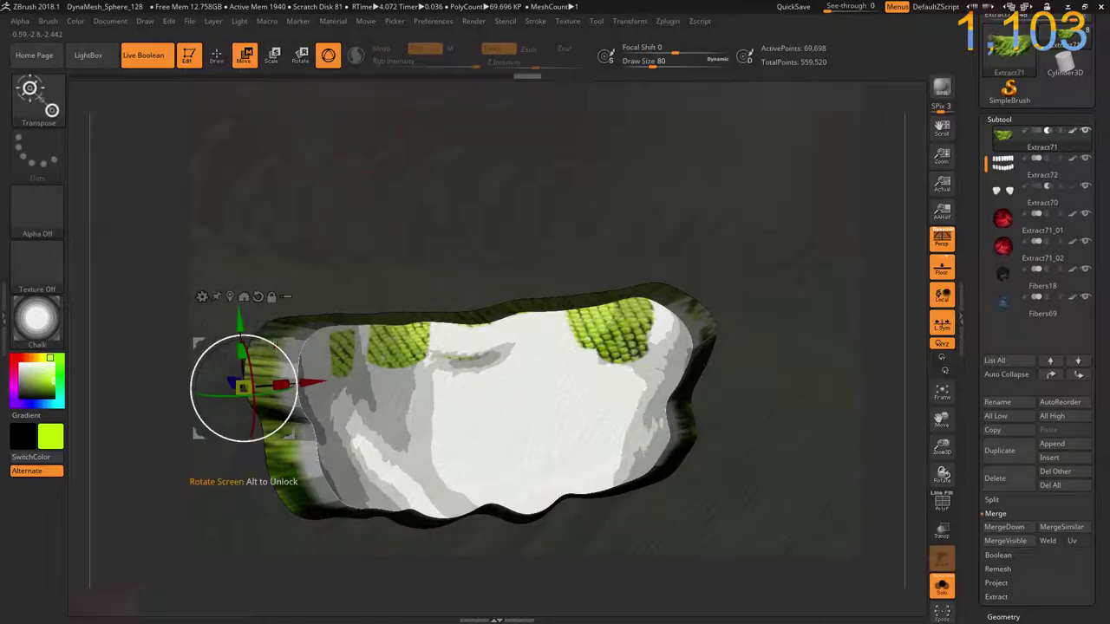
left_click_drag(243, 388, 246, 343)
- Paint green scale texture over the white inner side, then show the whole figure again
key("q")
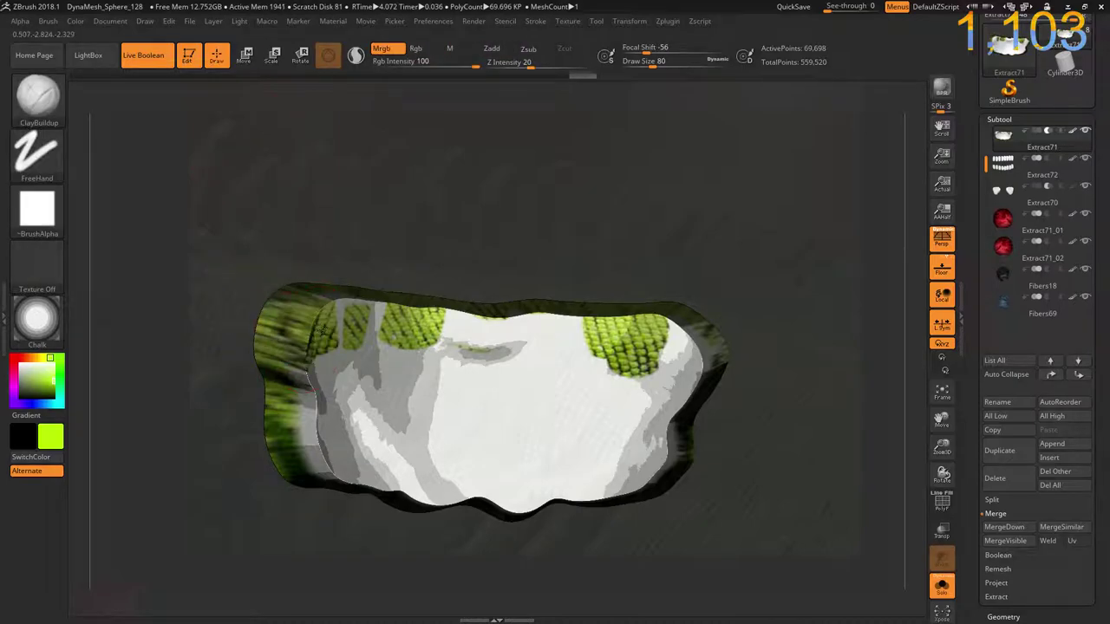
left_click_drag(356, 300, 332, 466)
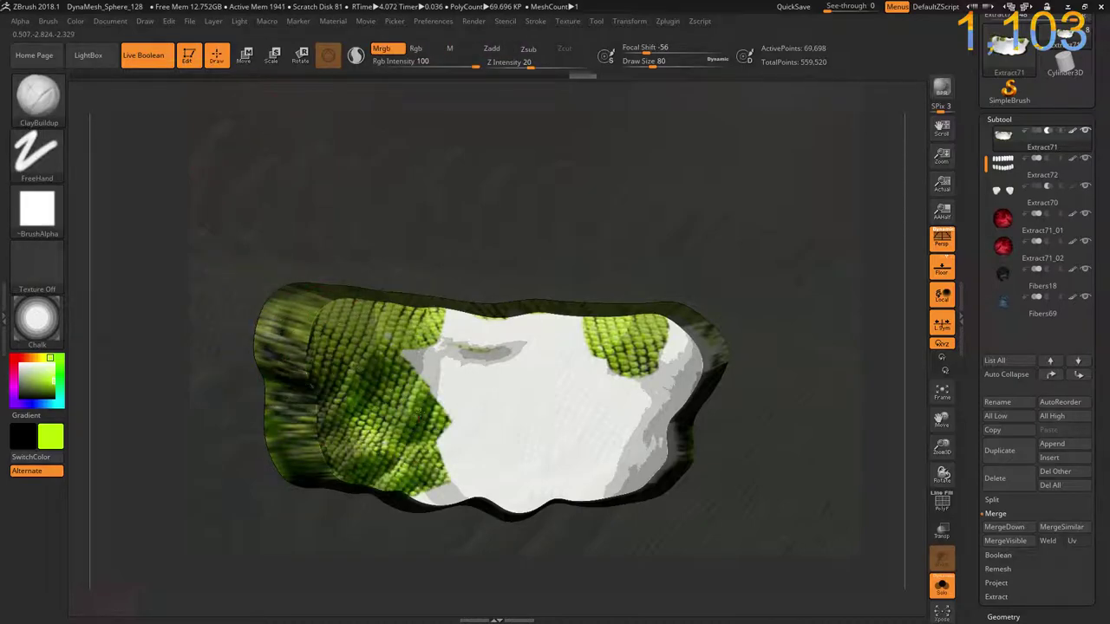
mouse_move(330, 466)
left_mouse_down()
mouse_move(524, 323)
mouse_move(624, 401)
mouse_move(624, 460)
mouse_move(417, 494)
mouse_move(442, 434)
mouse_move(620, 408)
mouse_move(455, 373)
left_mouse_up()
left_click_drag(600, 401, 490, 373)
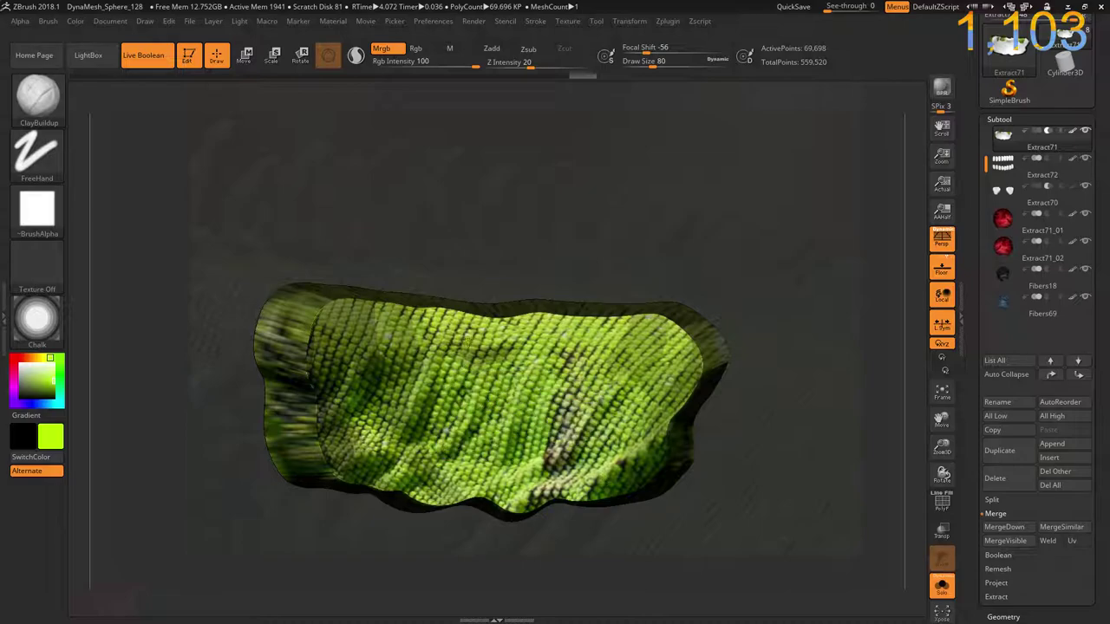
left_click_drag(356, 559, 357, 554)
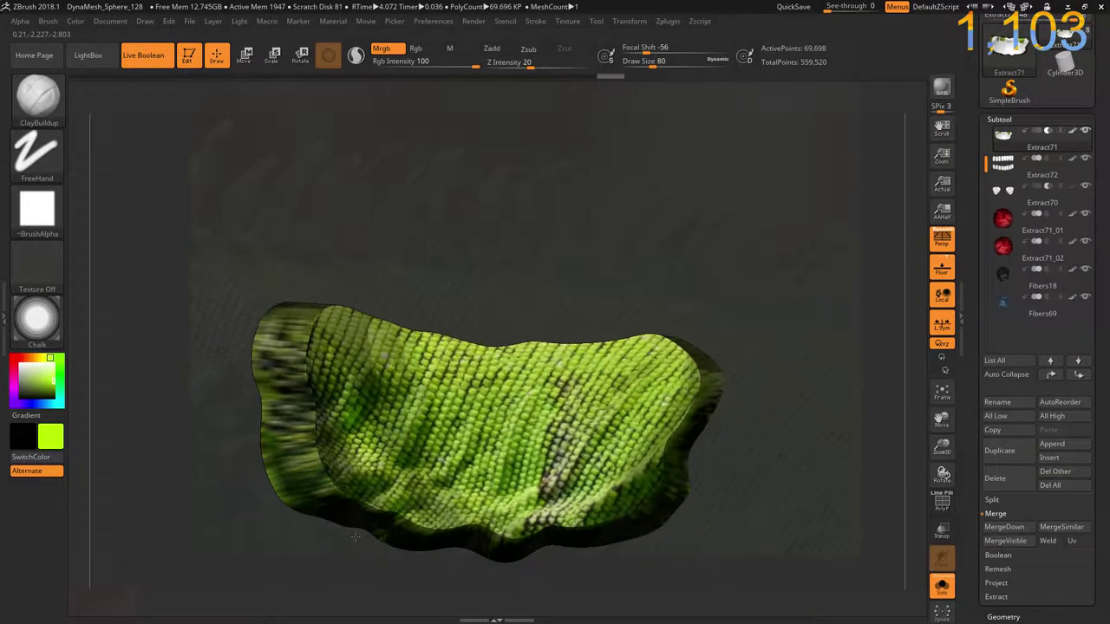
left_click(942, 588)
mouse_move(248, 558)
left_mouse_down("shift")
mouse_move(229, 482)
mouse_move(359, 477)
mouse_move(633, 385)
mouse_move(711, 247)
mouse_move(718, 261)
left_mouse_up("shift")
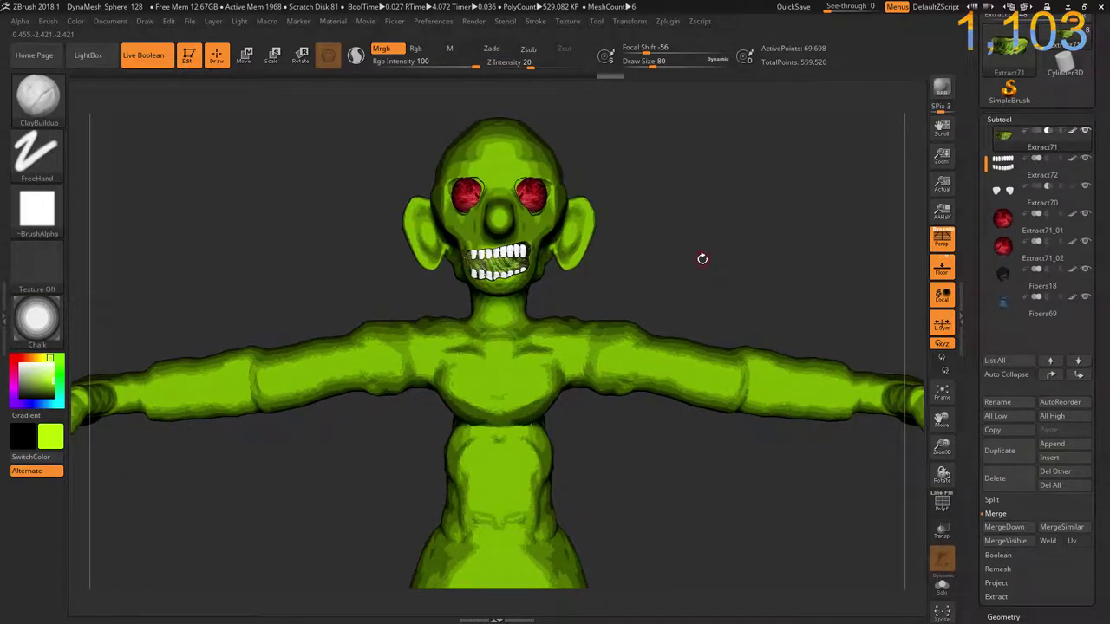
- Switch to the Flatten brush and set Draw Size to 280
mouse_move(651, 519)
left_mouse_down()
mouse_move(605, 419)
mouse_move(592, 458)
mouse_move(607, 468)
mouse_move(560, 479)
mouse_move(453, 451)
mouse_move(423, 534)
mouse_move(294, 335)
mouse_move(257, 385)
left_mouse_up()
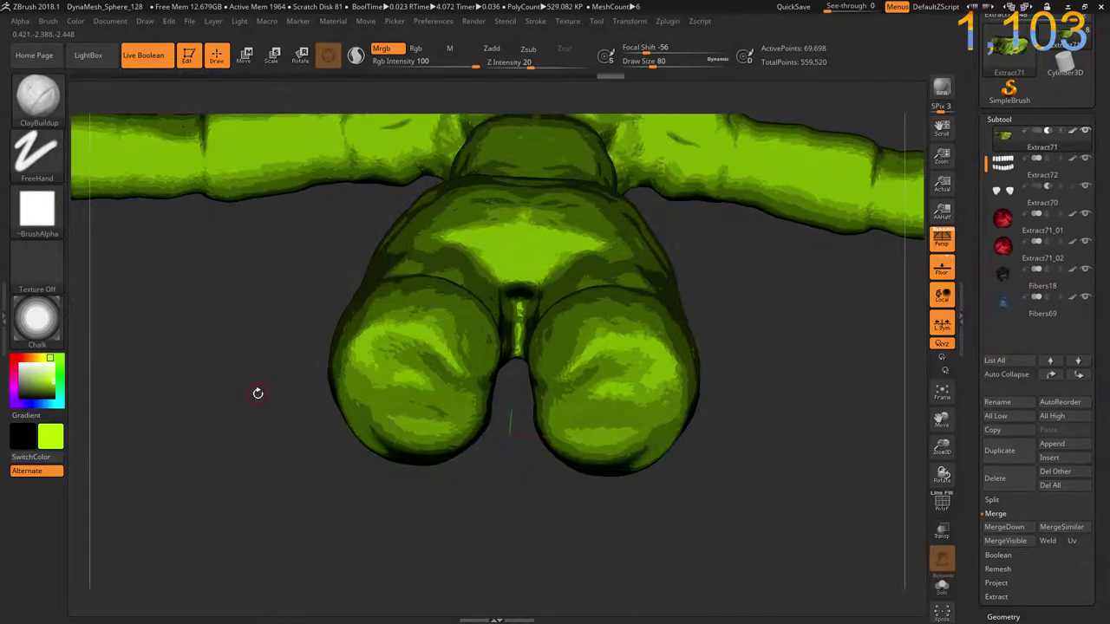
key("b")
key("f")
key("l")
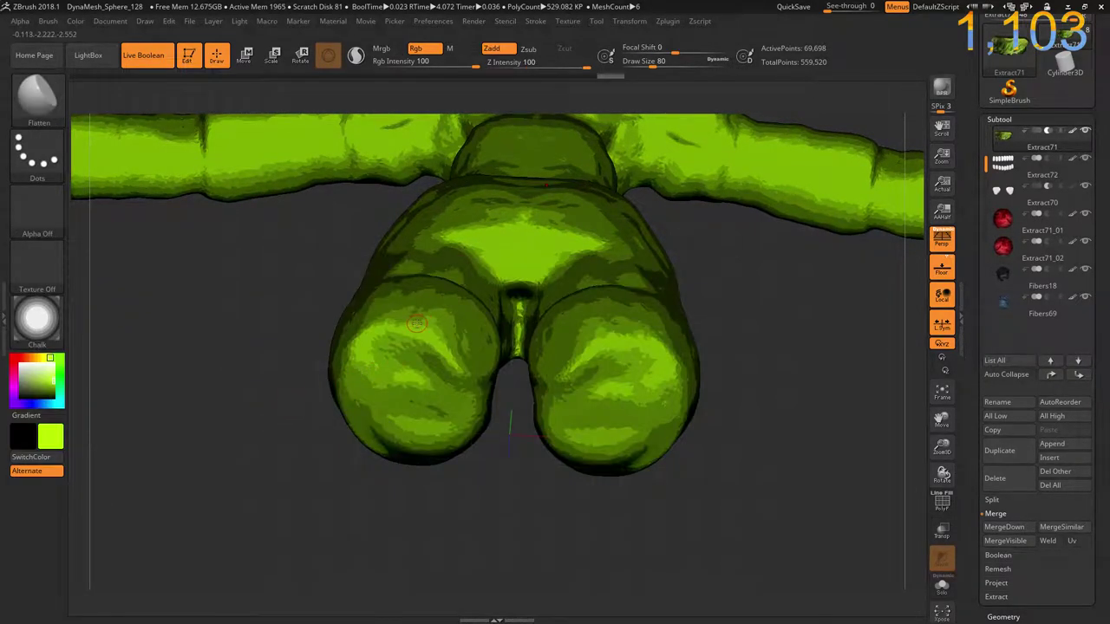
key("s")
left_click_drag(365, 363, 383, 367)
- Select the PolySphere body and flatten and reshape both buttocks symmetrically
left_click(386, 342, "alt")
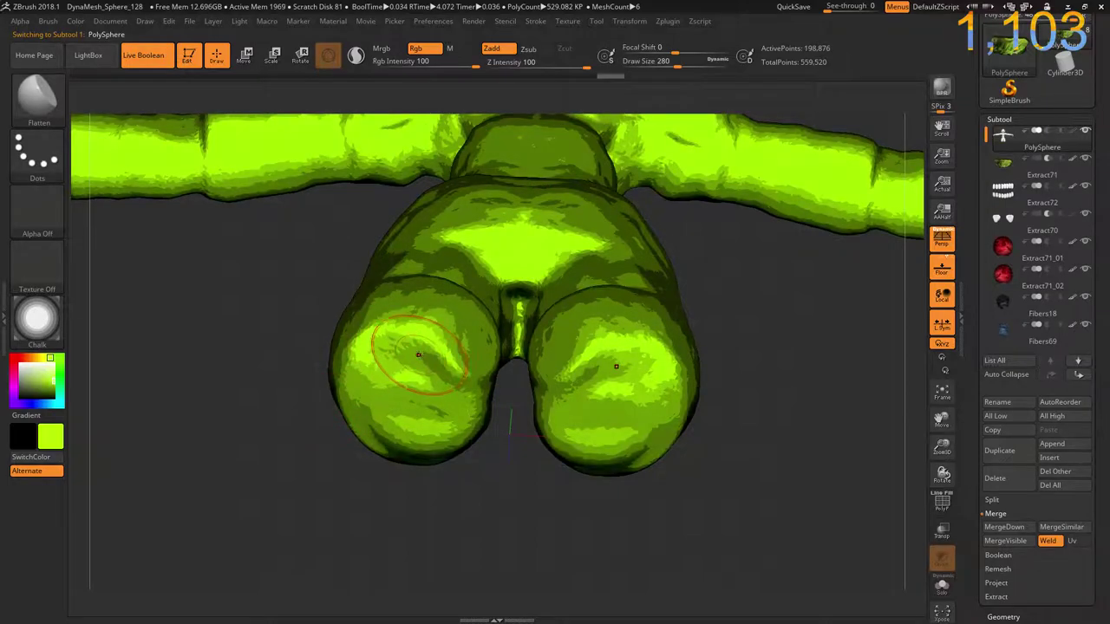
left_click_drag(408, 356, 432, 335)
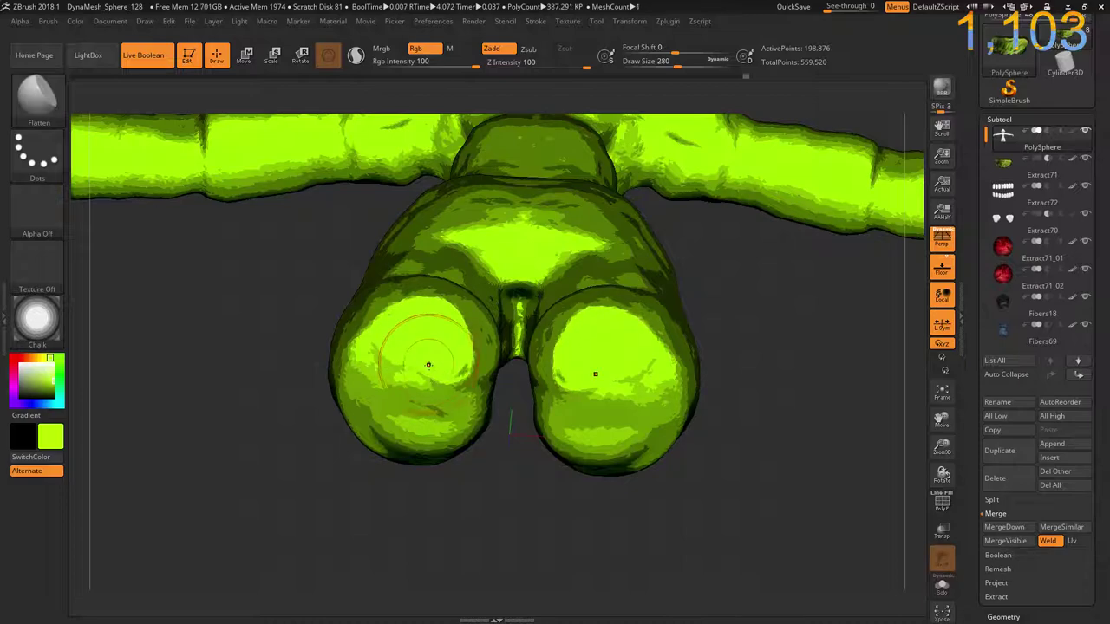
left_click_drag(438, 449, 413, 438)
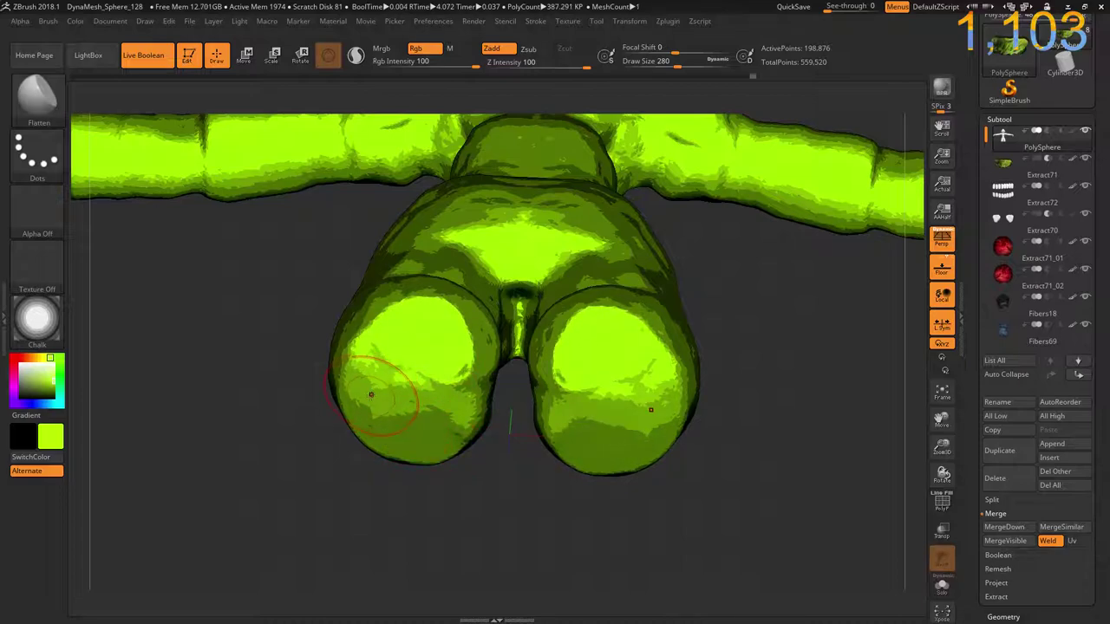
left_click_drag(371, 394, 376, 398)
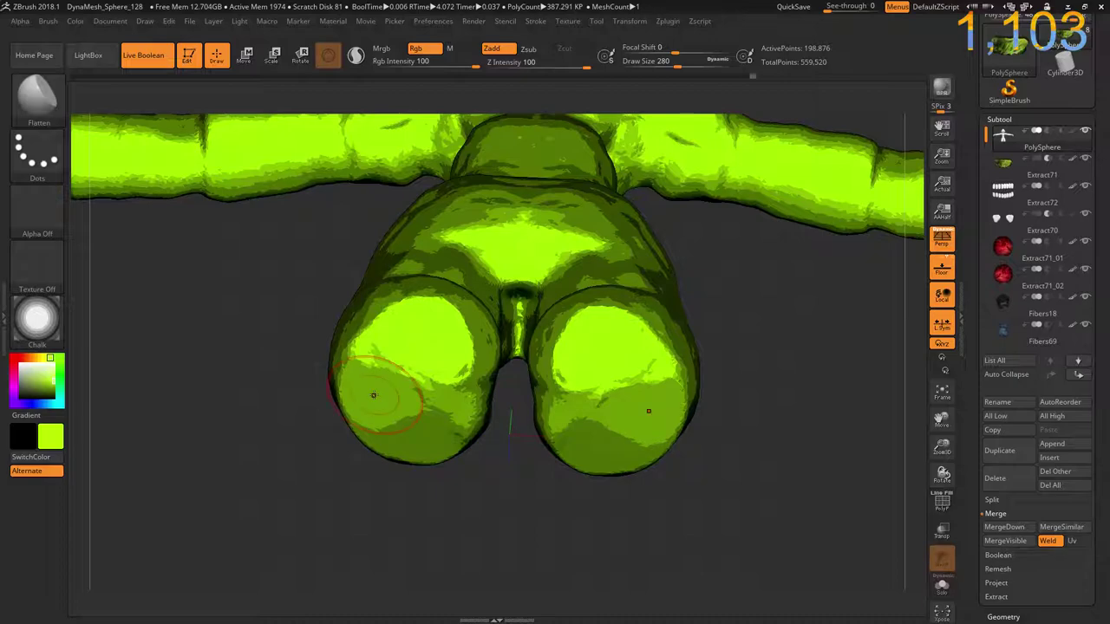
mouse_move(248, 380)
left_mouse_down("alt")
mouse_move(186, 364)
mouse_move(199, 318)
mouse_move(116, 344)
left_mouse_up("alt")
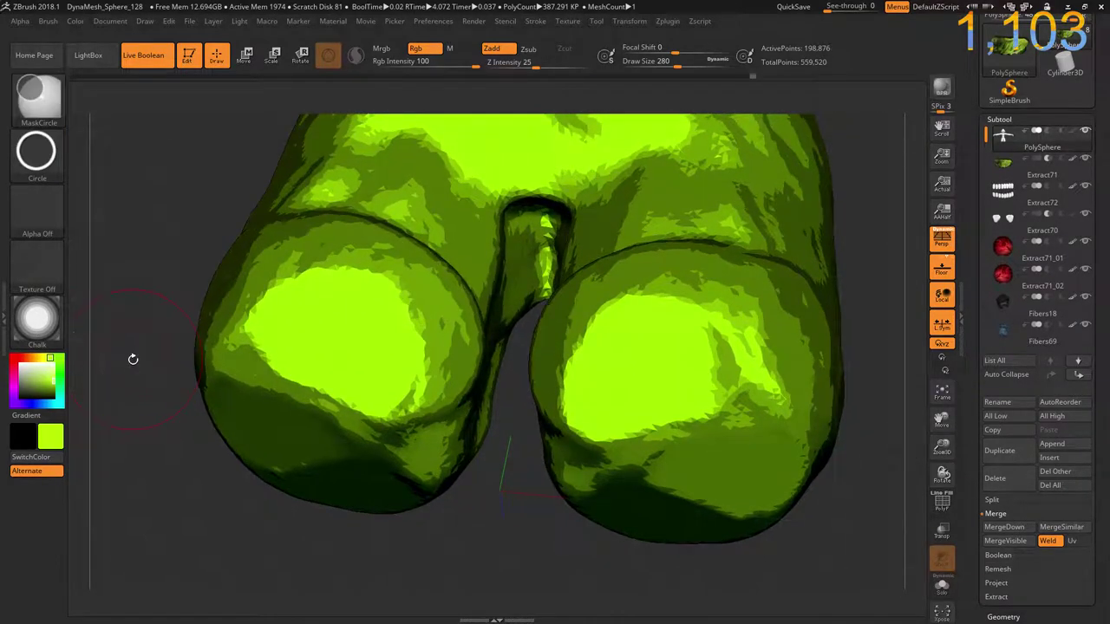
- Zoom in on the buttocks and subdivide the PolySphere to 4.689 million points
right_click_drag(154, 330, 154, 367, "ctrl")
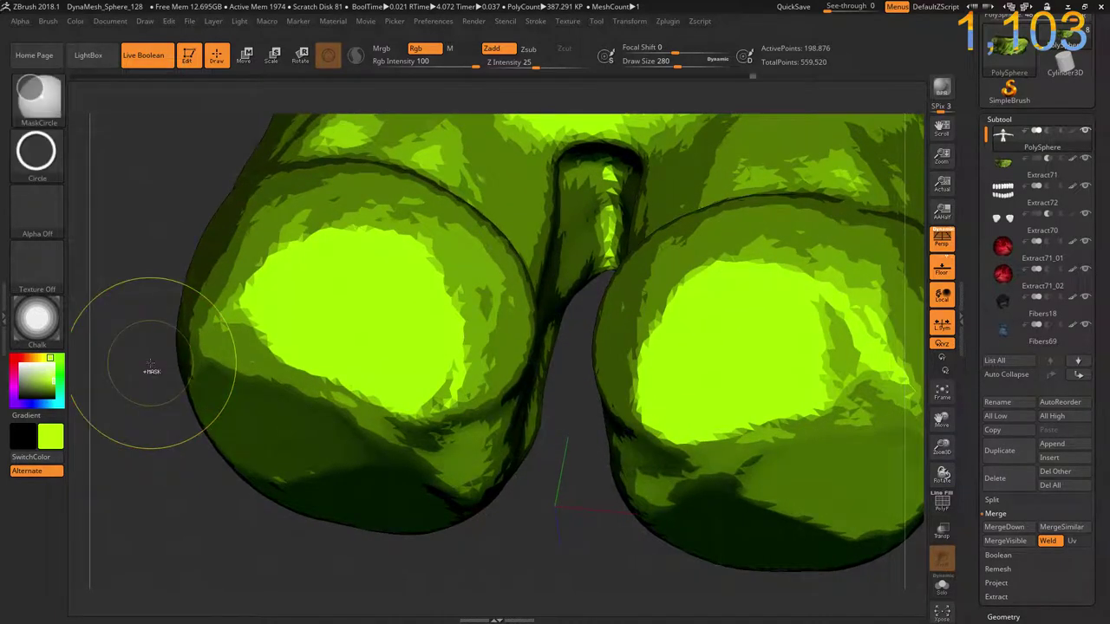
key("ctrl+d")
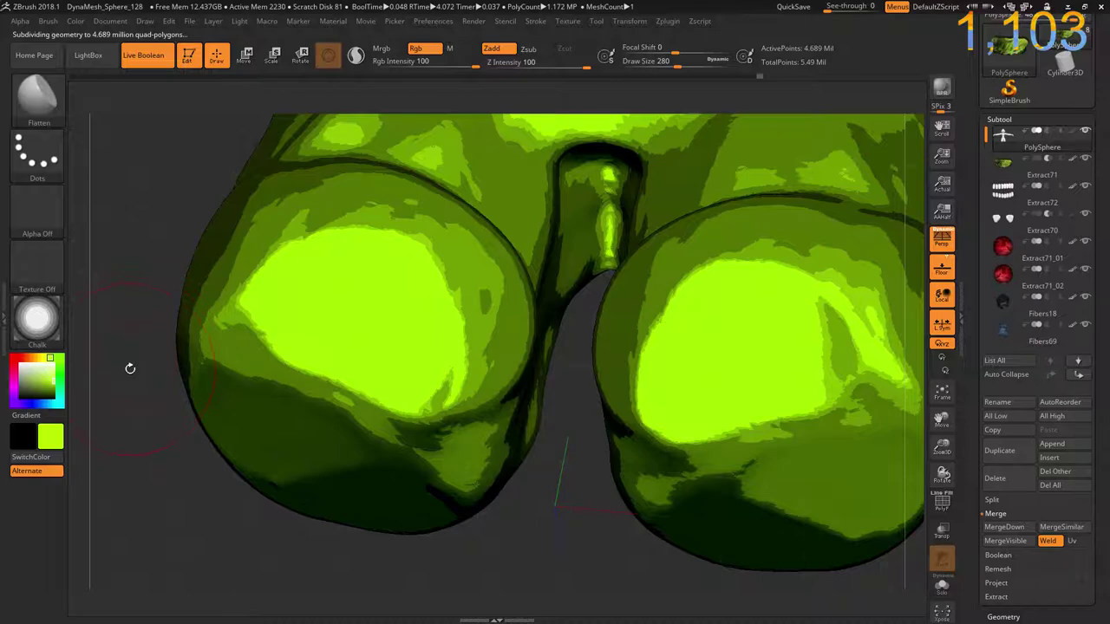
mouse_move(127, 374)
left_mouse_down()
mouse_move(161, 381)
mouse_move(129, 354)
mouse_move(158, 308)
mouse_move(263, 287)
left_mouse_up()
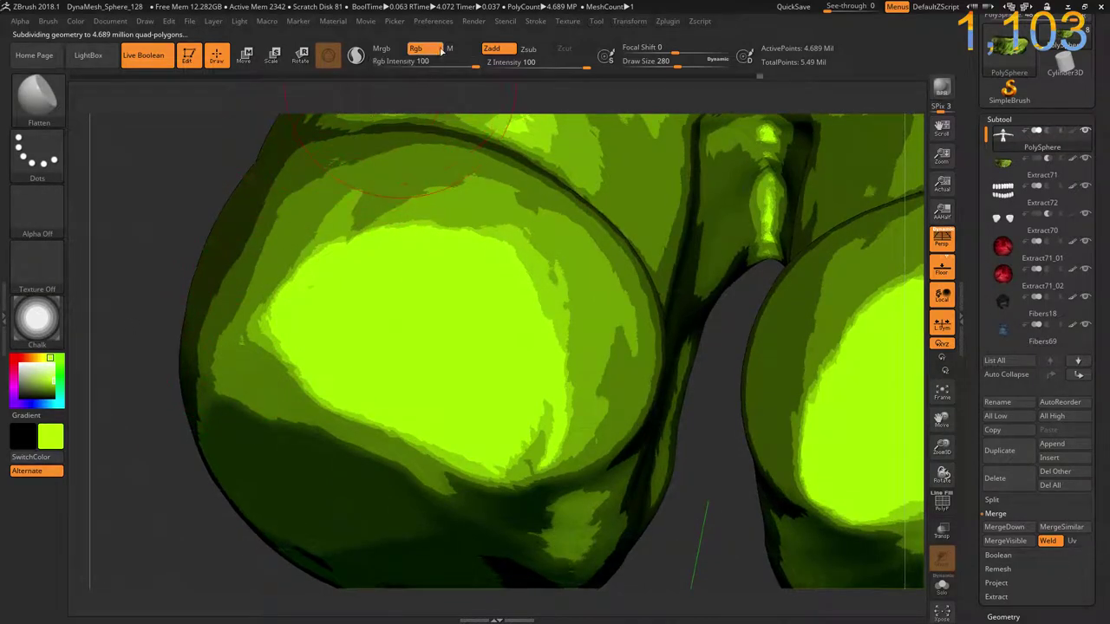
left_click(567, 22)
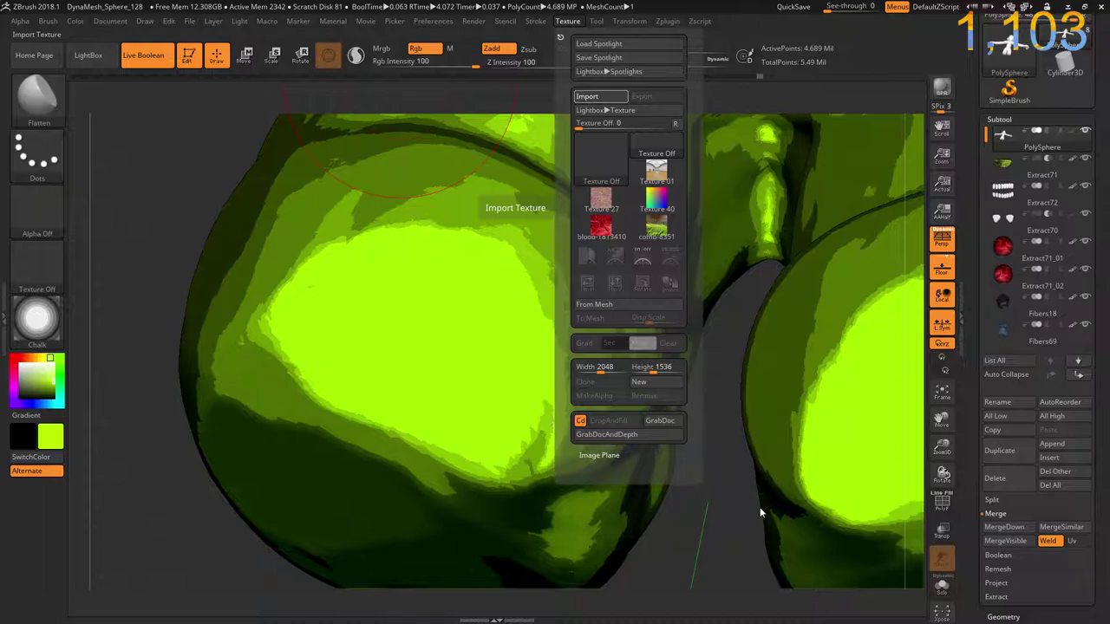
- Make the sunset beach image the active texture and place it in Spotlight over the canvas
left_click(533, 22)
left_click(566, 22)
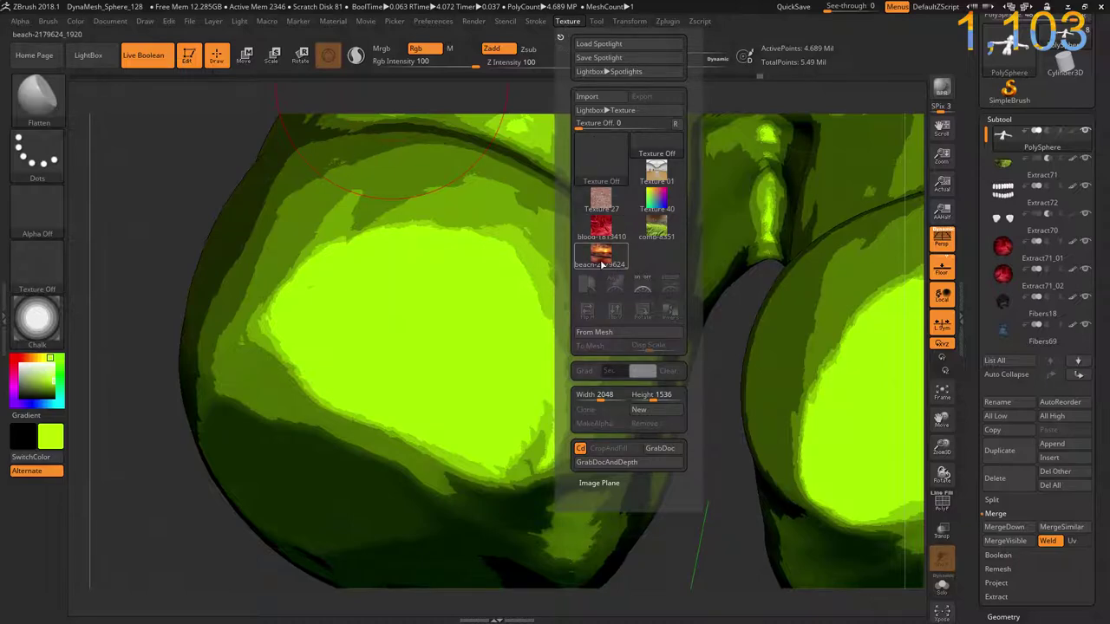
left_click(601, 259)
left_click(670, 282)
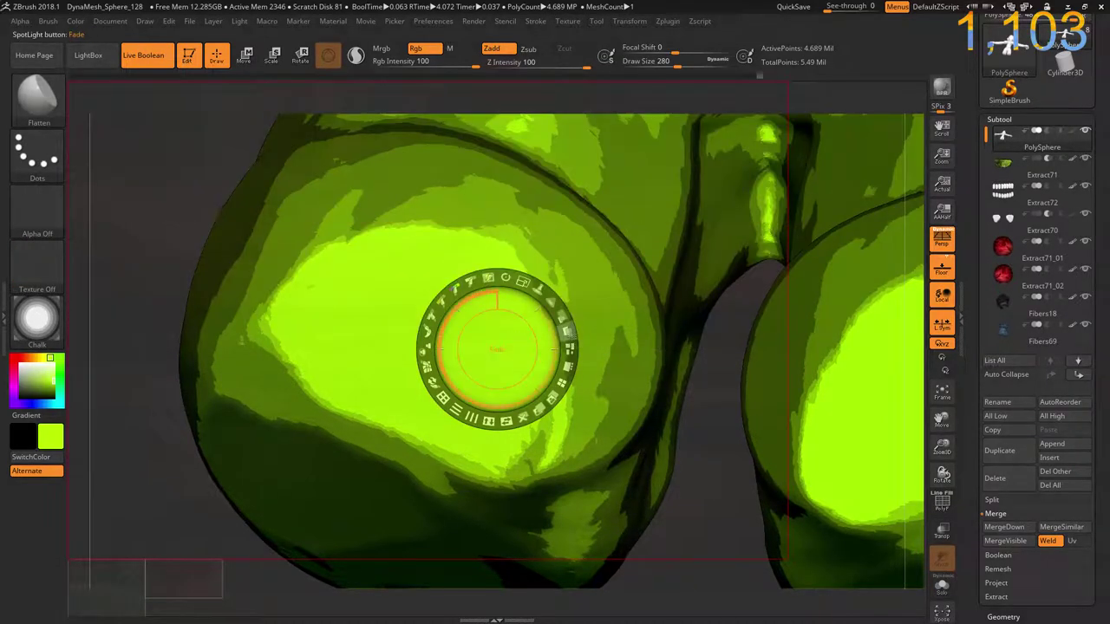
mouse_move(563, 315)
left_mouse_down()
mouse_move(563, 375)
mouse_move(561, 318)
left_mouse_up()
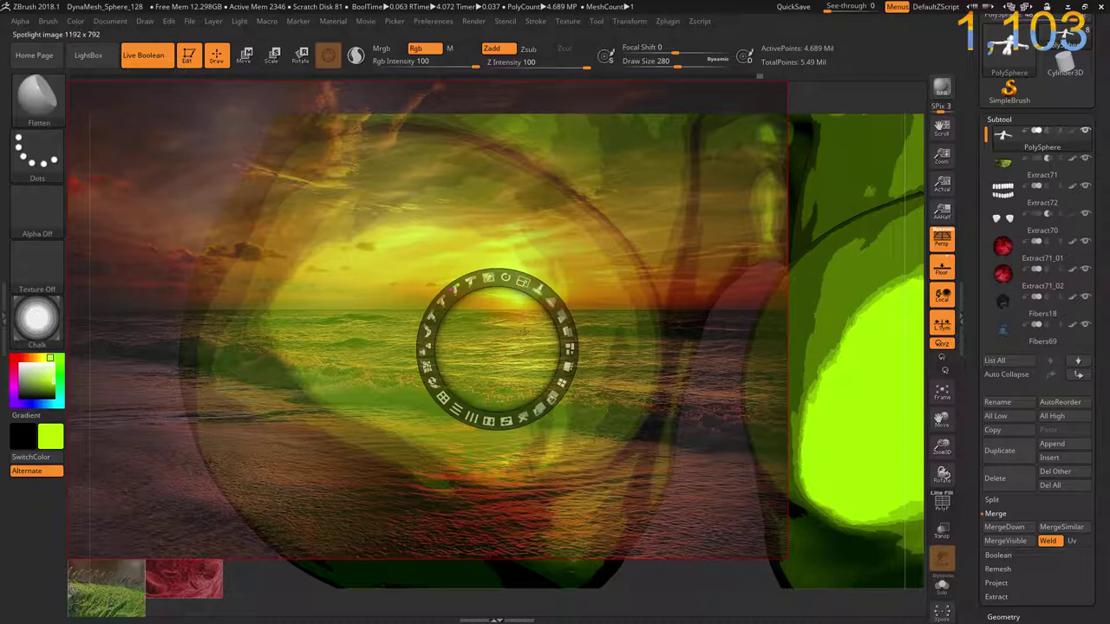
- Scale the sunset image to fill the canvas, raise its opacity, and enter Spotlight projection
left_click(515, 298)
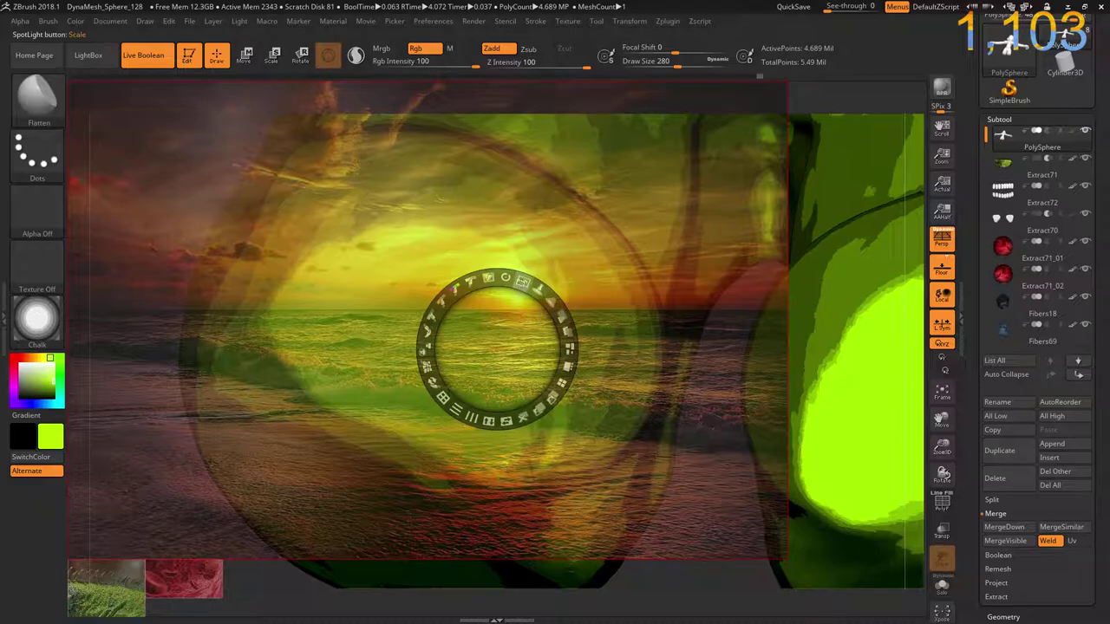
left_click_drag(522, 280, 566, 329)
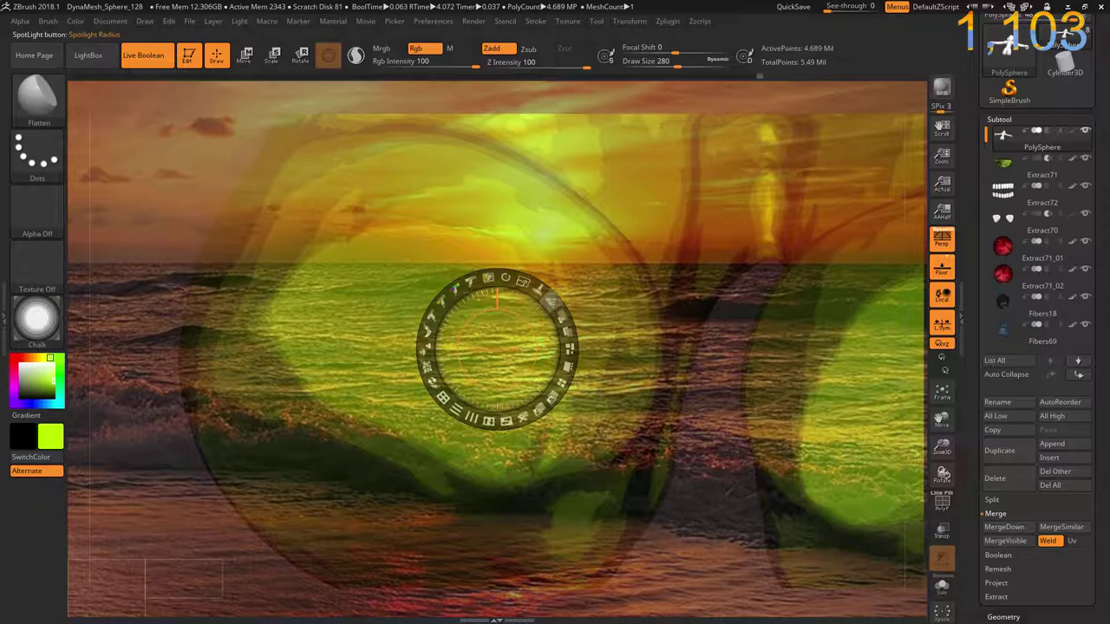
left_click_drag(550, 302, 546, 391)
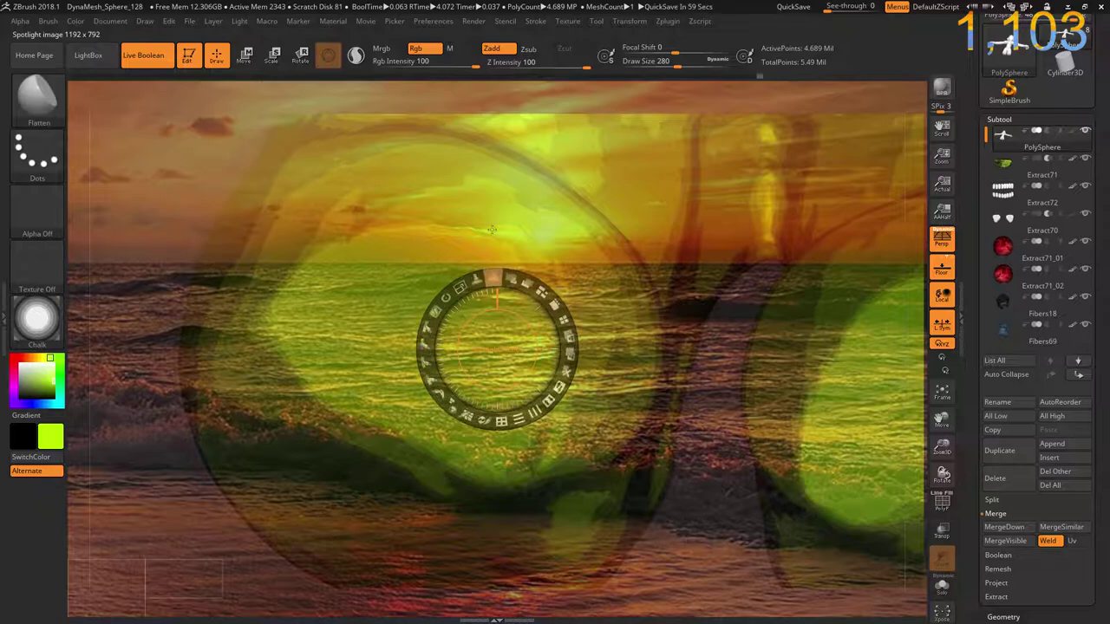
mouse_move(555, 314)
left_mouse_down()
mouse_move(538, 294)
mouse_move(539, 258)
left_mouse_up()
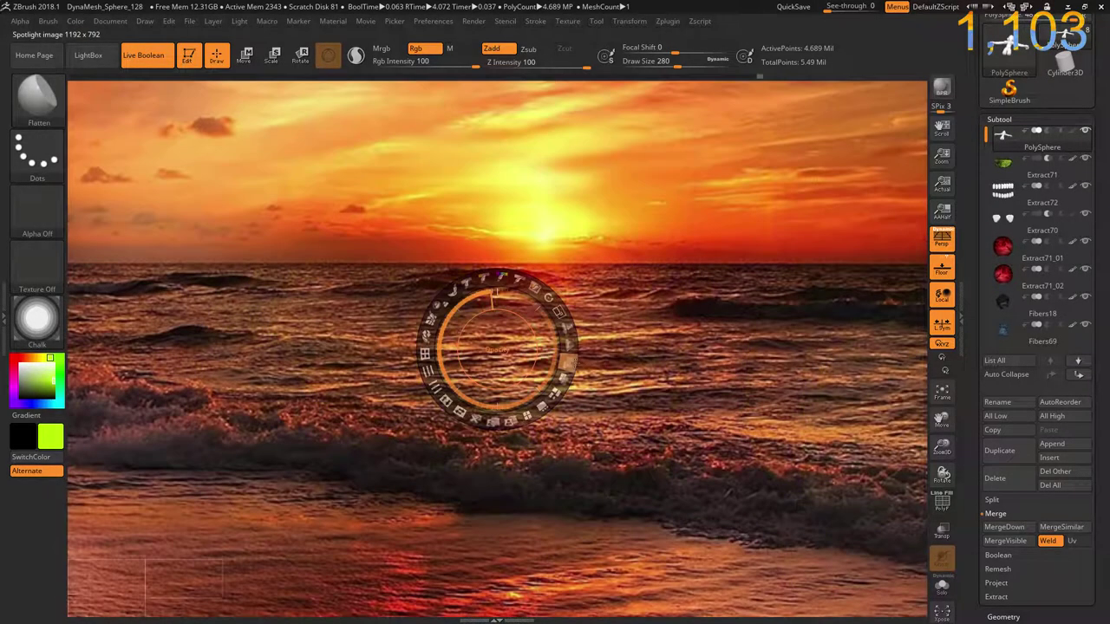
key("z")
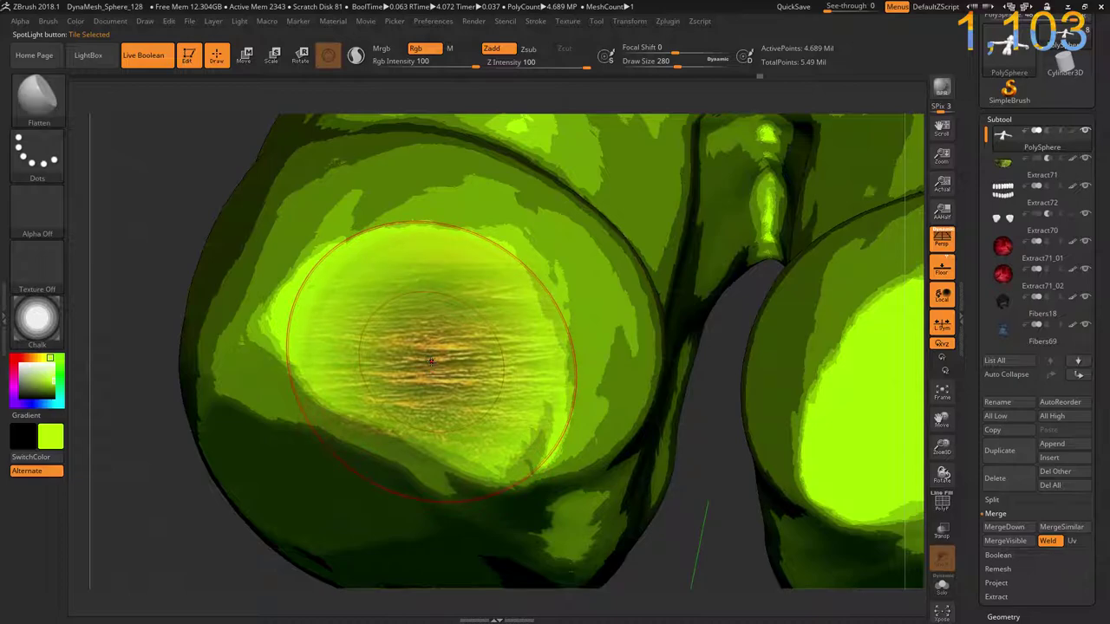
- Reduce Draw Size to 44 and test-project a faint patch of the sunset texture
key("u")
left_click_drag(429, 362, 422, 365)
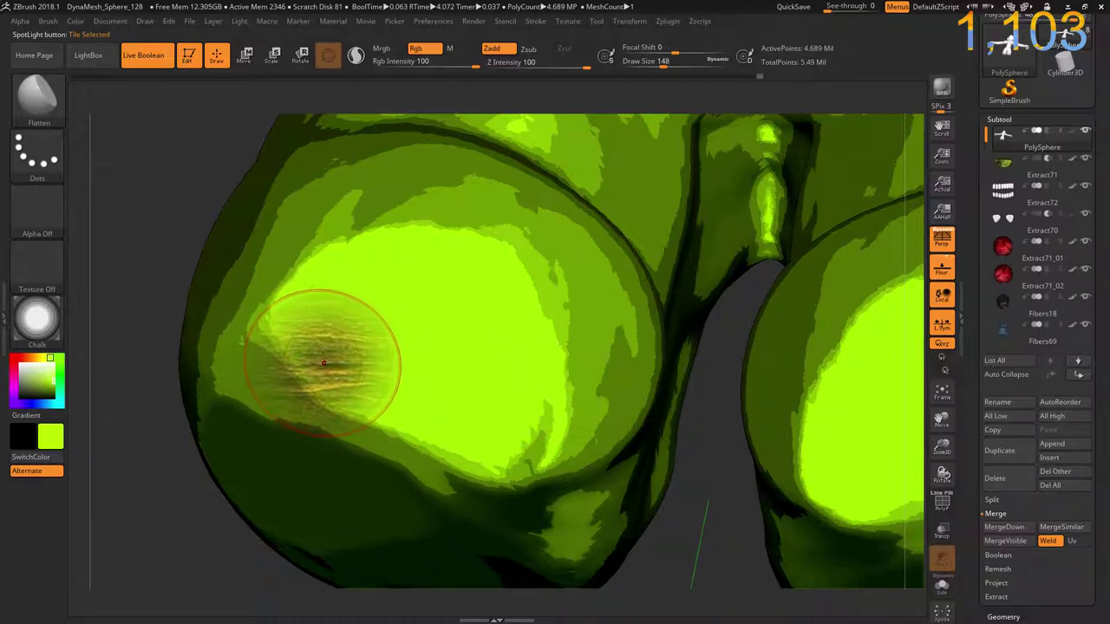
key("bracketleft")
key("bracketleft")
key("bracketleft")
left_click_drag(286, 327, 281, 332)
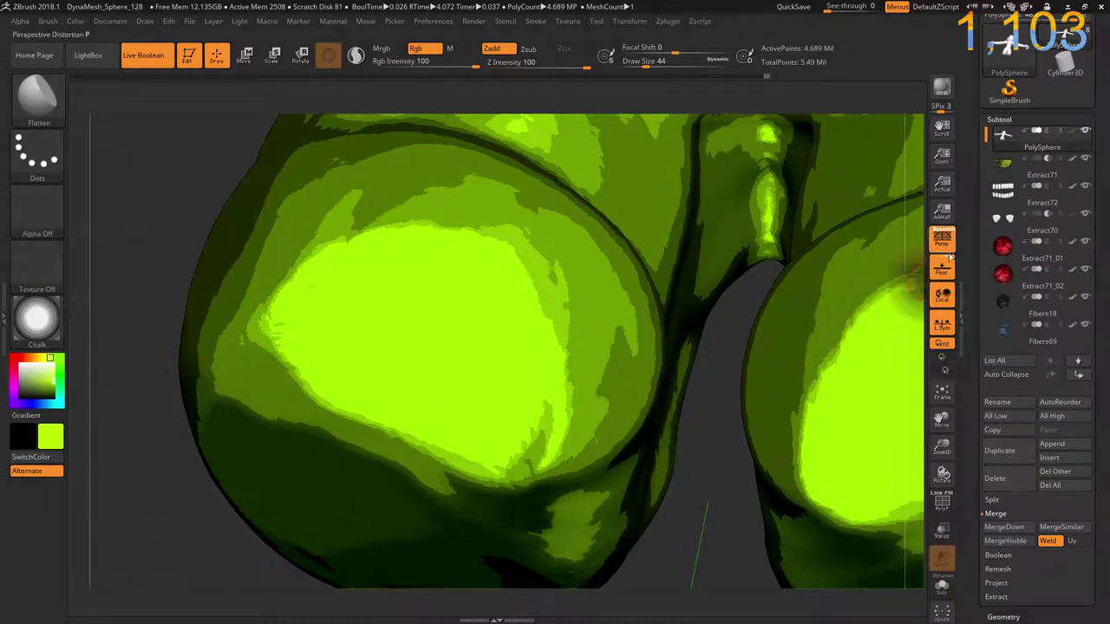
- Clear a test mask and set the brush to paint Mrgb colour and material with Zadd off
left_click_drag(287, 346, 169, 312, "ctrl")
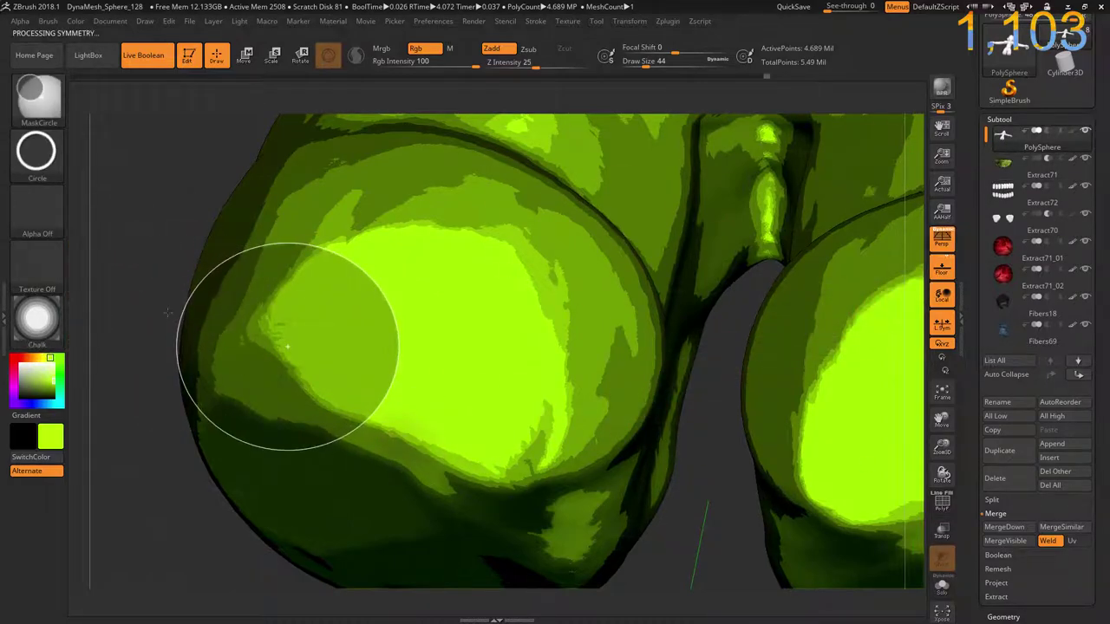
left_click_drag(130, 171, 144, 243, "ctrl")
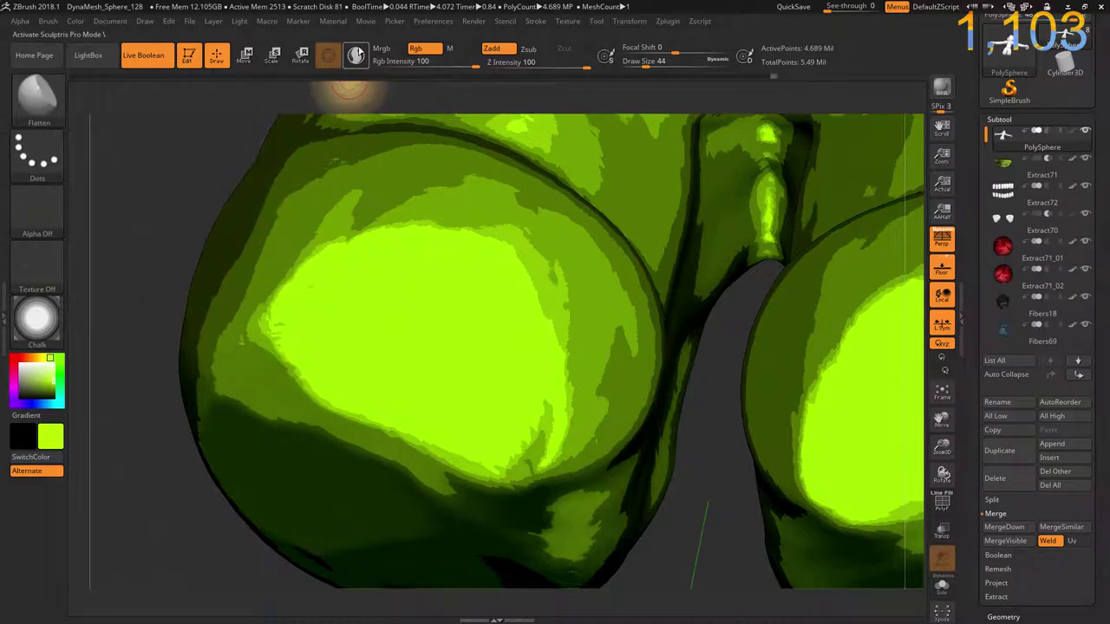
left_click(379, 48)
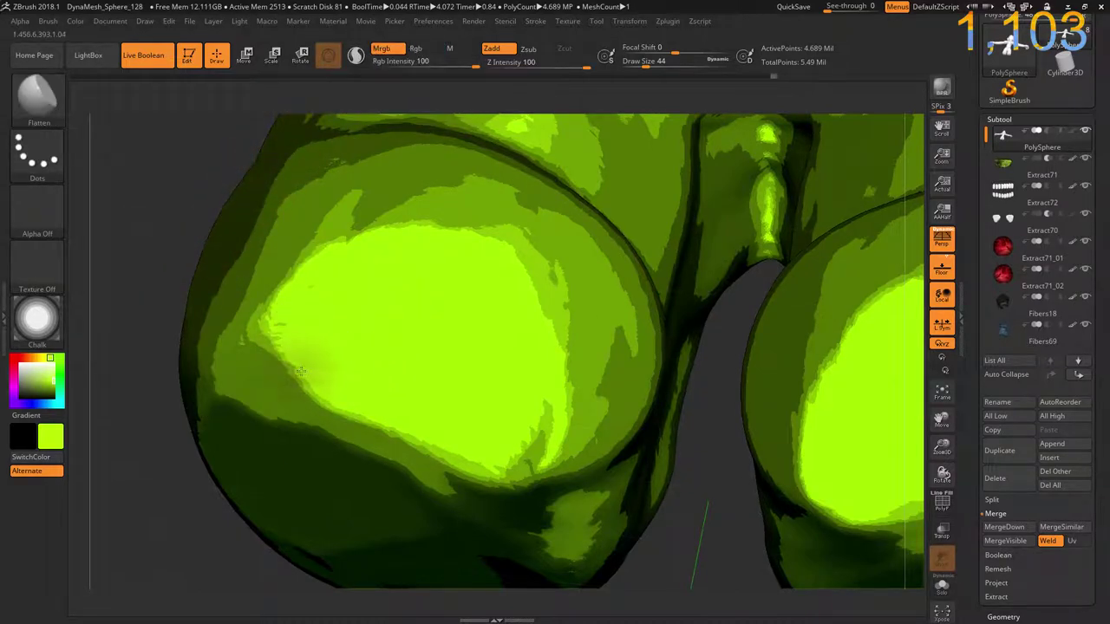
left_click(171, 178)
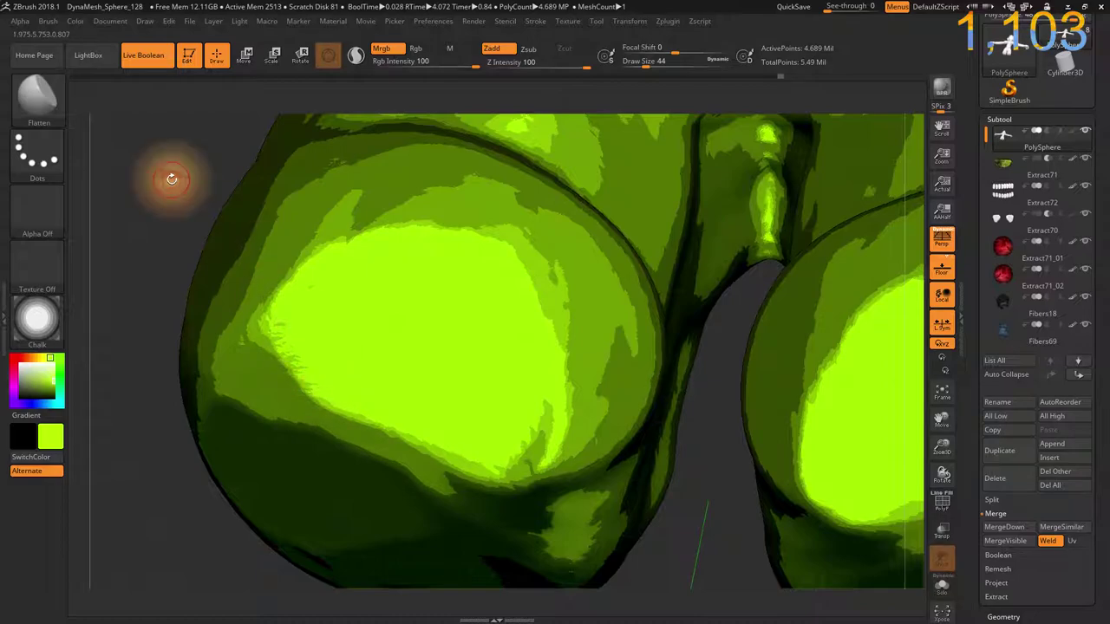
- Switch to ClayBuildup and project sunset texture patches onto both buttocks with symmetry
key("b")
key("c")
key("b")
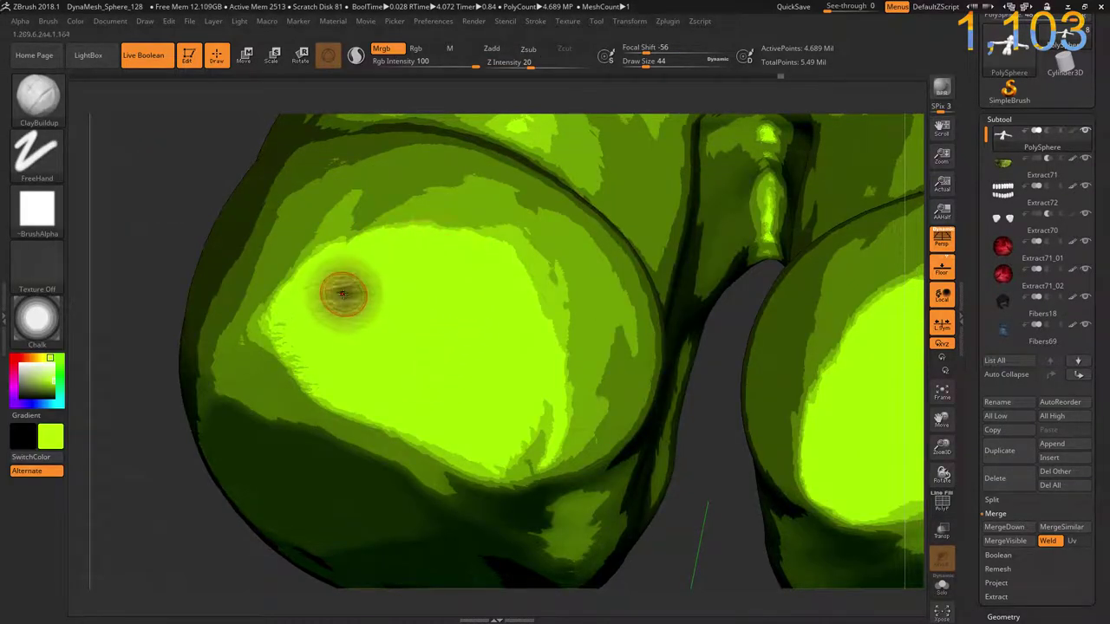
mouse_move(282, 327)
left_mouse_down()
mouse_move(293, 360)
mouse_move(334, 381)
left_mouse_up()
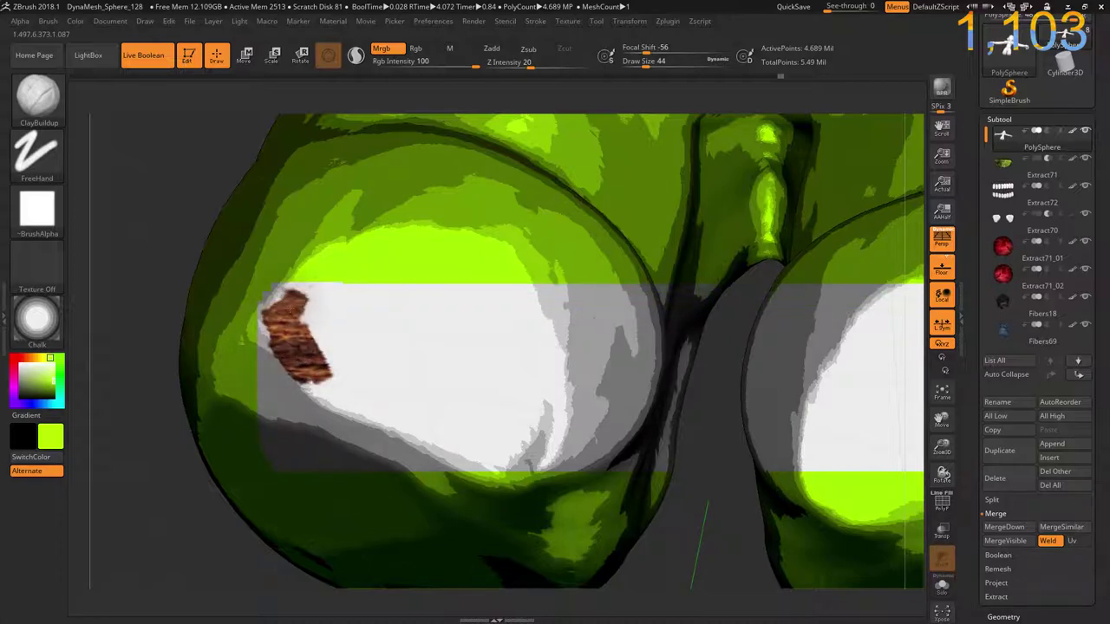
left_click_drag(291, 295, 322, 270)
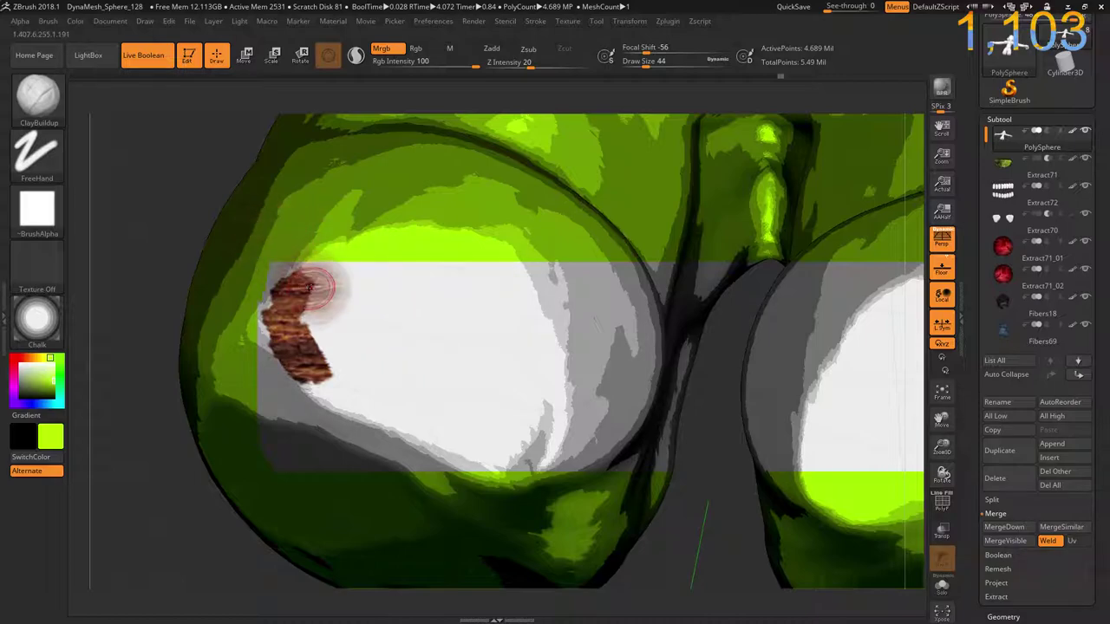
mouse_move(309, 290)
left_mouse_down()
mouse_move(330, 258)
mouse_move(384, 241)
mouse_move(441, 238)
mouse_move(526, 279)
mouse_move(562, 321)
mouse_move(548, 381)
mouse_move(555, 438)
mouse_move(546, 458)
mouse_move(516, 469)
mouse_move(420, 438)
mouse_move(359, 386)
mouse_move(309, 369)
mouse_move(326, 288)
mouse_move(343, 369)
mouse_move(357, 276)
mouse_move(371, 382)
mouse_move(347, 273)
mouse_move(385, 382)
mouse_move(402, 267)
mouse_move(514, 302)
left_mouse_up()
mouse_move(533, 396)
left_mouse_down()
mouse_move(520, 433)
mouse_move(523, 306)
left_mouse_up()
mouse_move(519, 431)
left_mouse_down()
mouse_move(477, 425)
mouse_move(508, 438)
left_mouse_up()
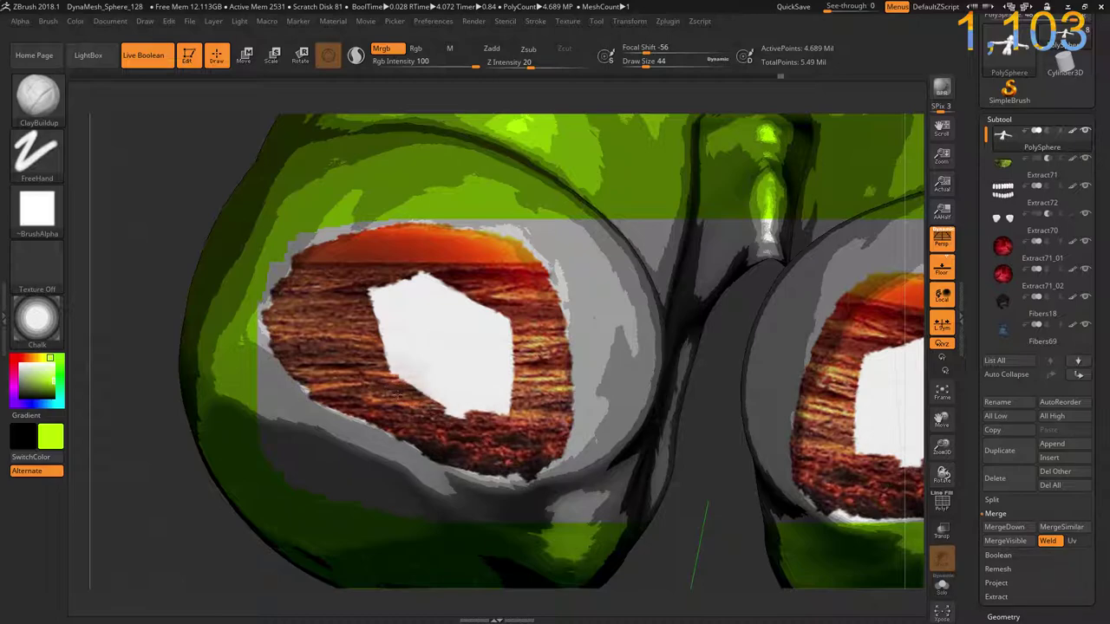
mouse_move(459, 413)
left_mouse_down()
mouse_move(498, 417)
mouse_move(495, 312)
left_mouse_up()
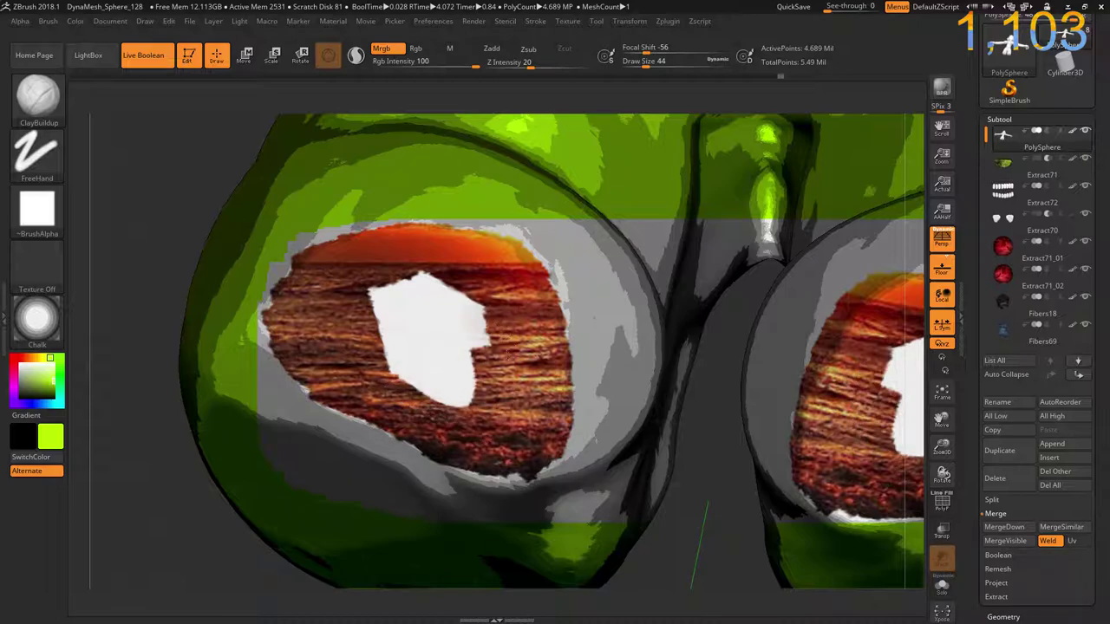
mouse_move(509, 353)
left_mouse_down()
mouse_move(434, 286)
mouse_move(381, 295)
mouse_move(406, 328)
mouse_move(392, 339)
mouse_move(442, 391)
mouse_move(426, 338)
left_mouse_up()
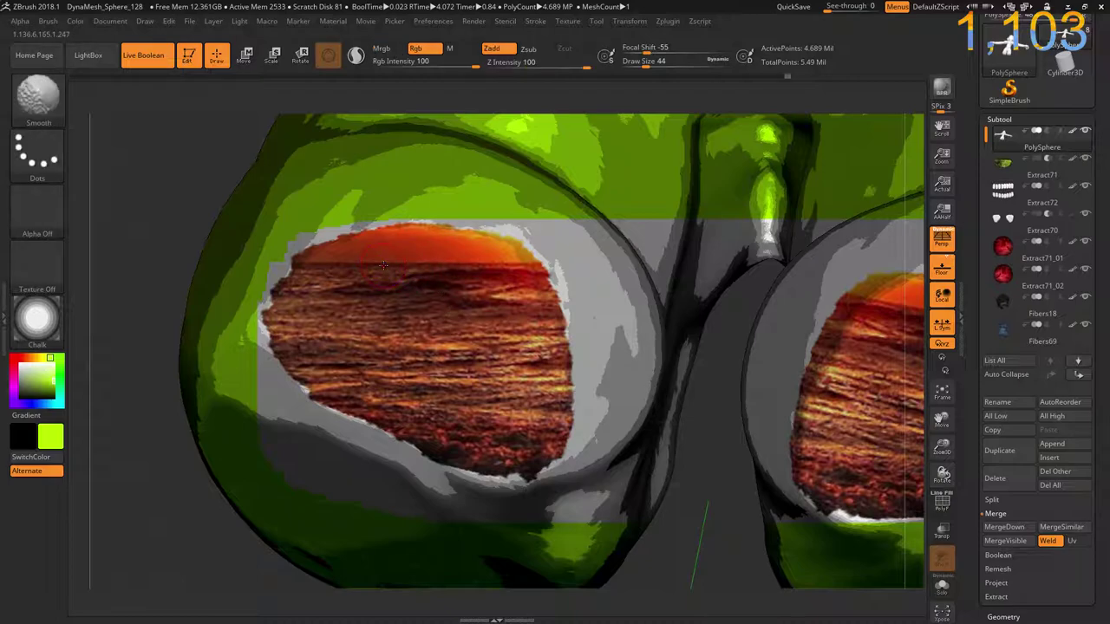
- Pick lime green and paint strokes along the left patch's upper edge
left_click_drag(149, 260, 153, 334)
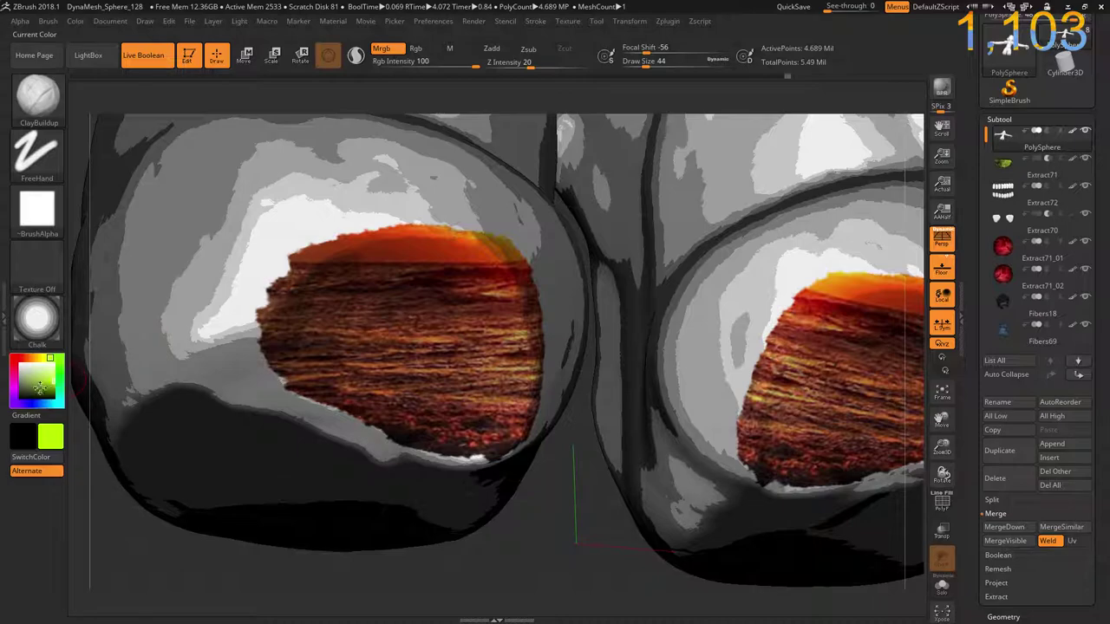
left_click_drag(39, 388, 386, 326)
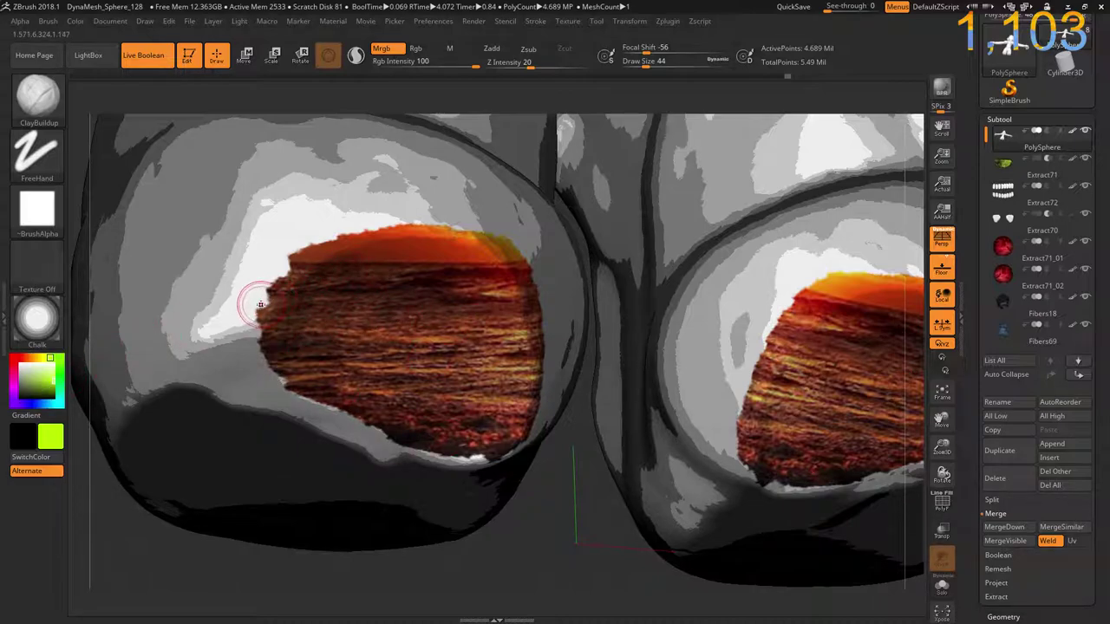
left_click_drag(226, 323, 264, 288)
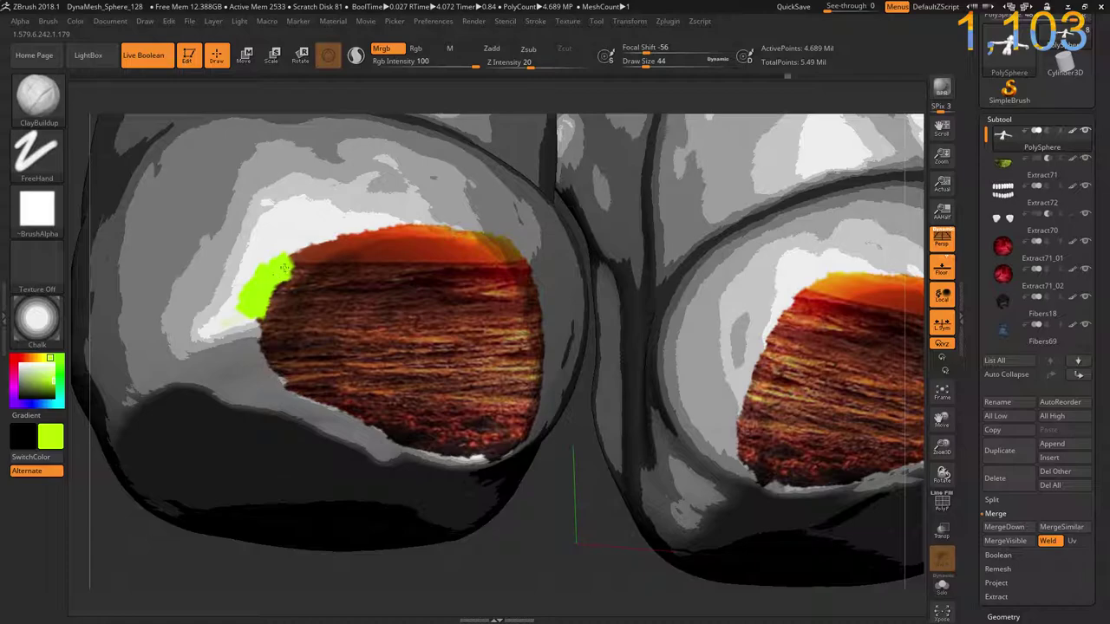
left_click_drag(298, 240, 240, 180)
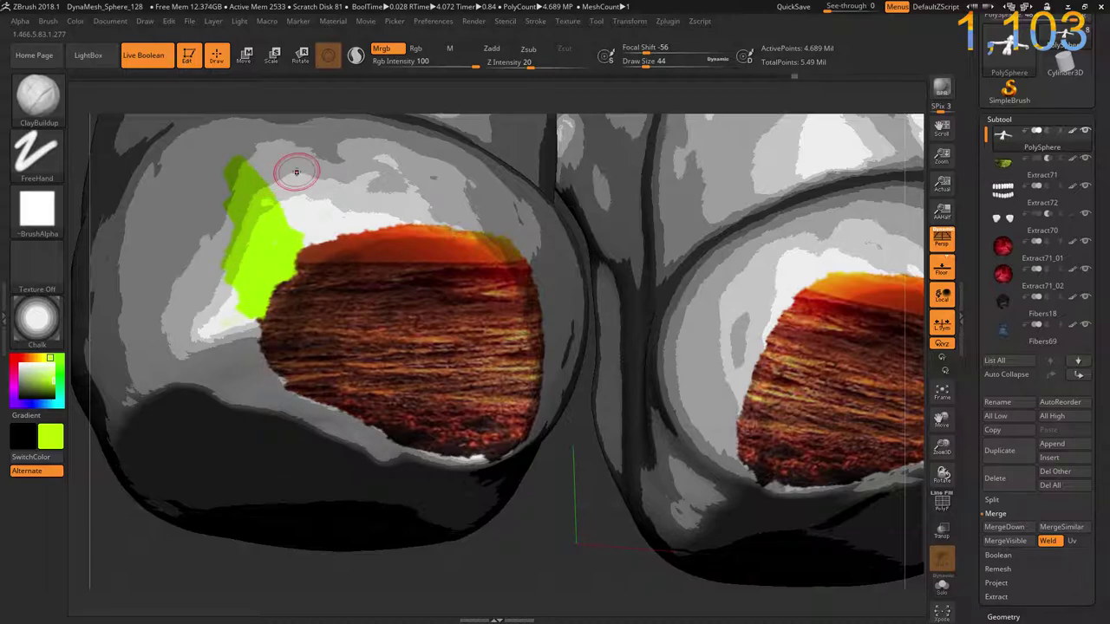
left_click(77, 22)
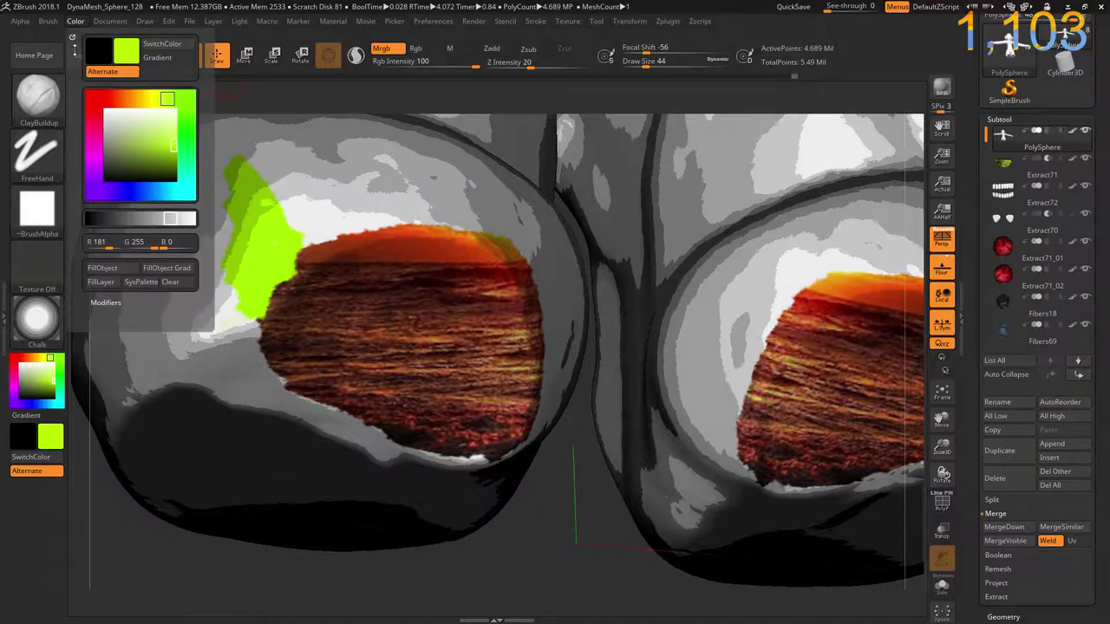
- Fill the model with lime green, raise brush size to 104, and project a large sunset patch on the left buttock
left_click(101, 268)
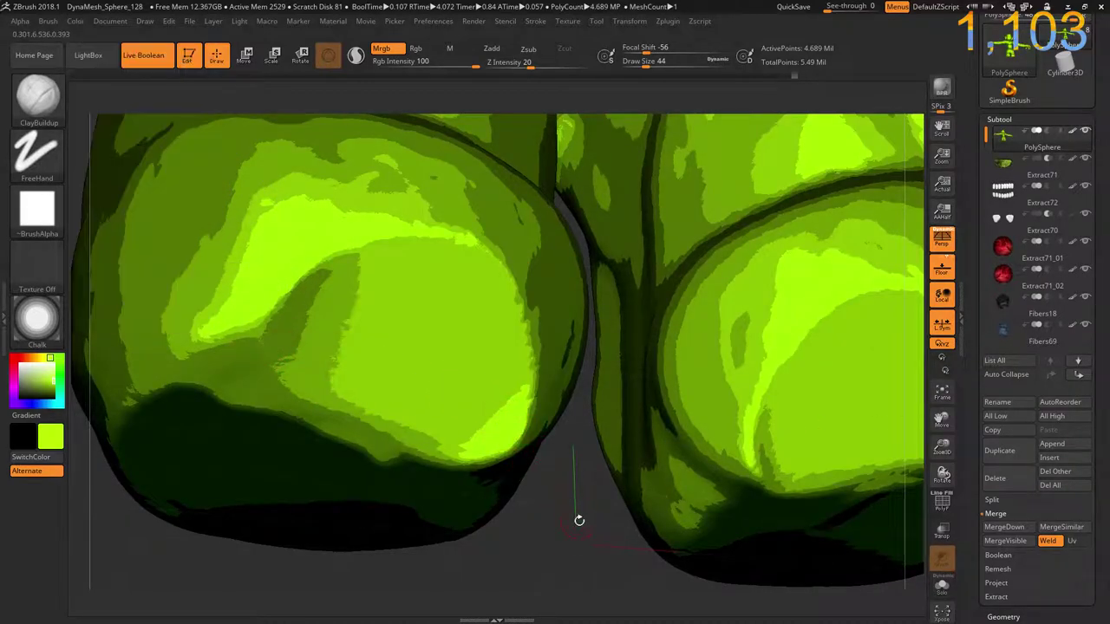
left_click_drag(580, 520, 607, 517)
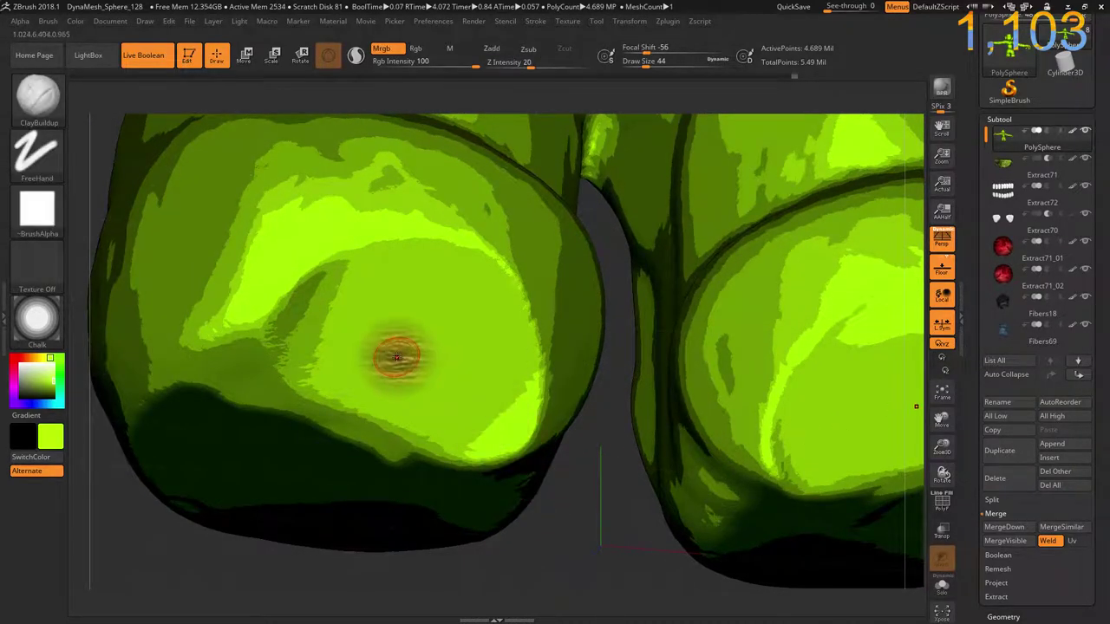
key("bracketright")
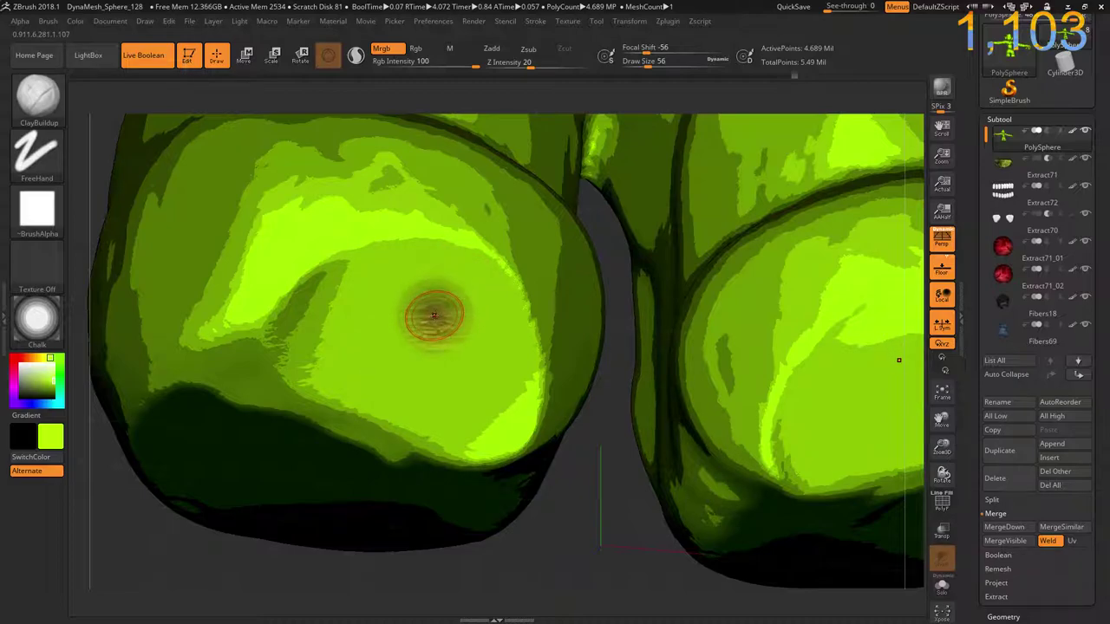
key("bracketright")
key("bracketright")
mouse_move(434, 316)
left_mouse_down()
mouse_move(489, 327)
mouse_move(447, 277)
mouse_move(390, 264)
mouse_move(314, 303)
mouse_move(270, 351)
mouse_move(334, 390)
mouse_move(454, 432)
mouse_move(520, 410)
mouse_move(544, 339)
mouse_move(490, 258)
mouse_move(378, 319)
mouse_move(416, 357)
mouse_move(490, 378)
mouse_move(462, 243)
left_mouse_up()
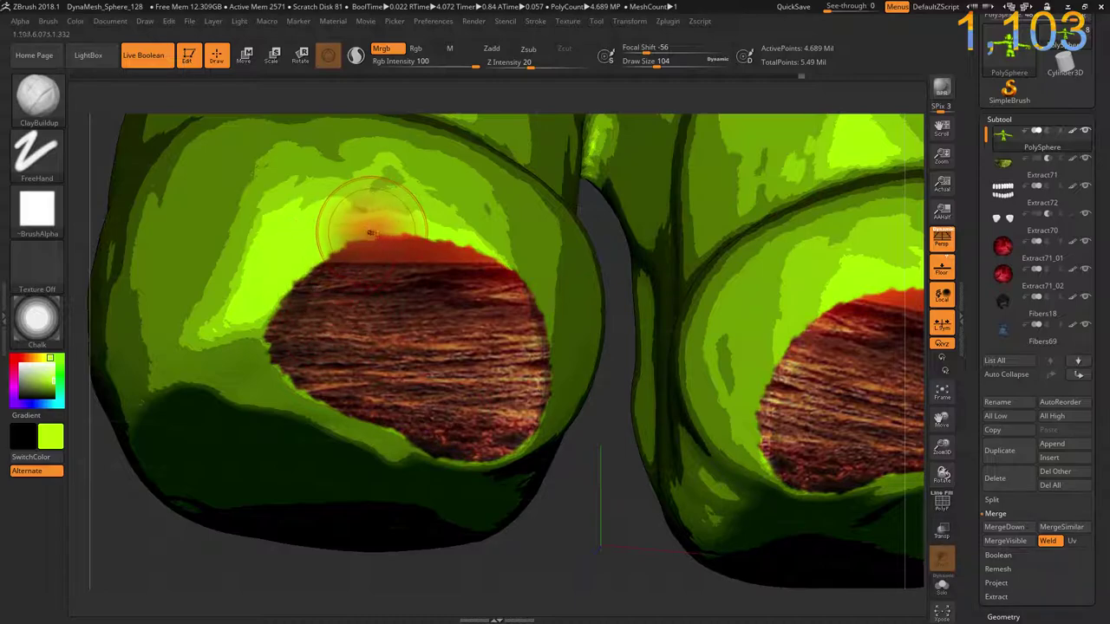
- Lower paint intensity and softly blend the patch's upper-left, left and lower rims
left_click_drag(346, 223, 333, 245)
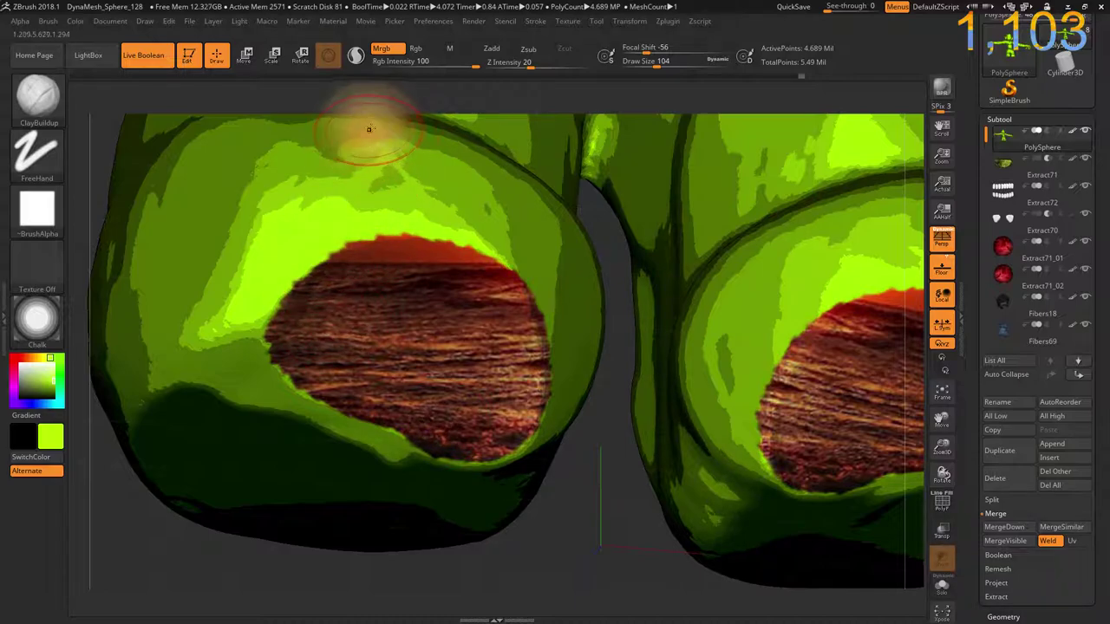
left_click_drag(416, 64, 382, 65)
key("ctrl+z")
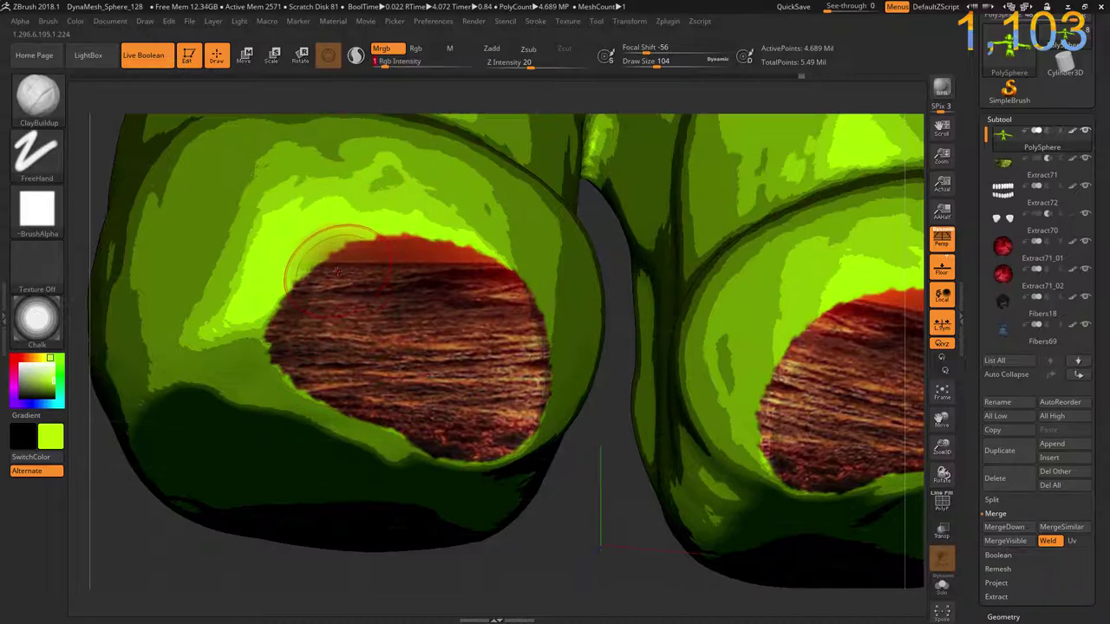
left_click_drag(296, 298, 392, 252)
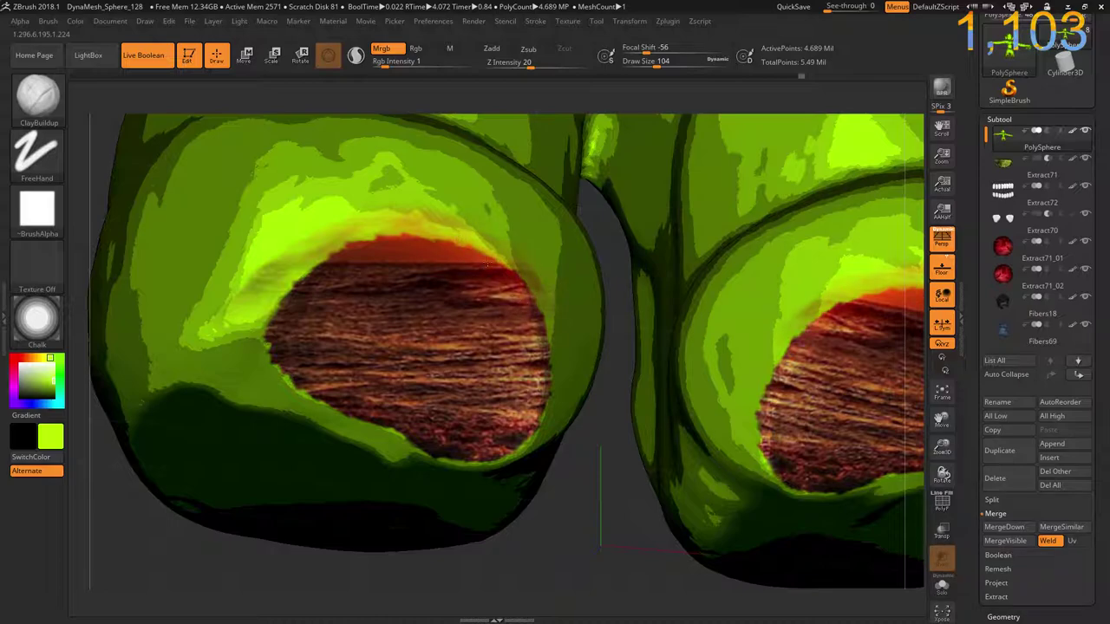
left_click_drag(359, 297, 274, 337)
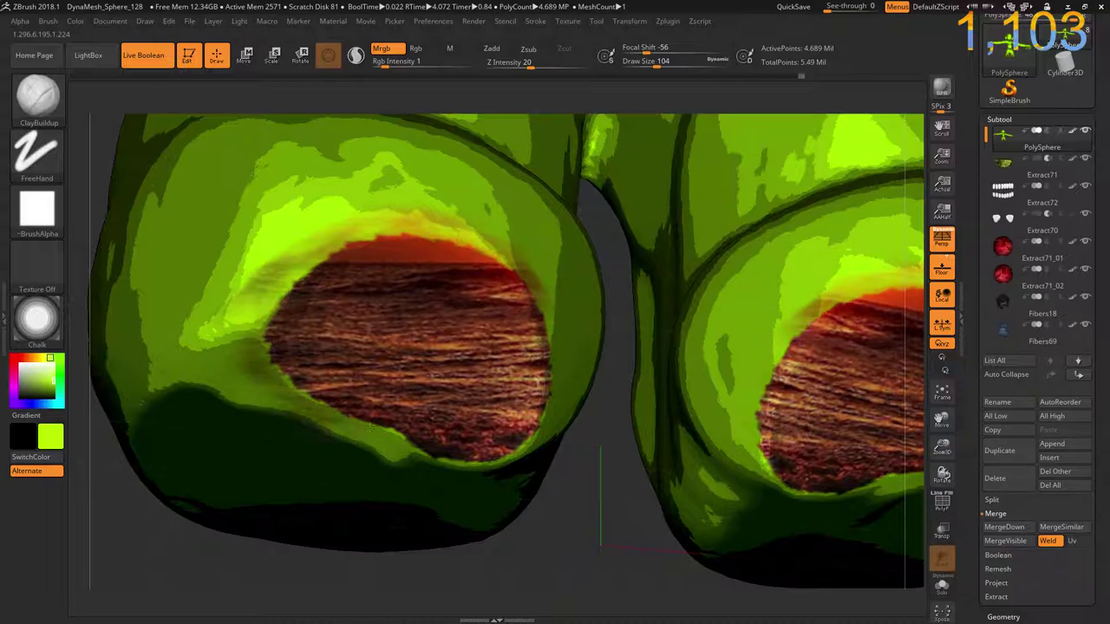
left_click_drag(371, 426, 443, 439)
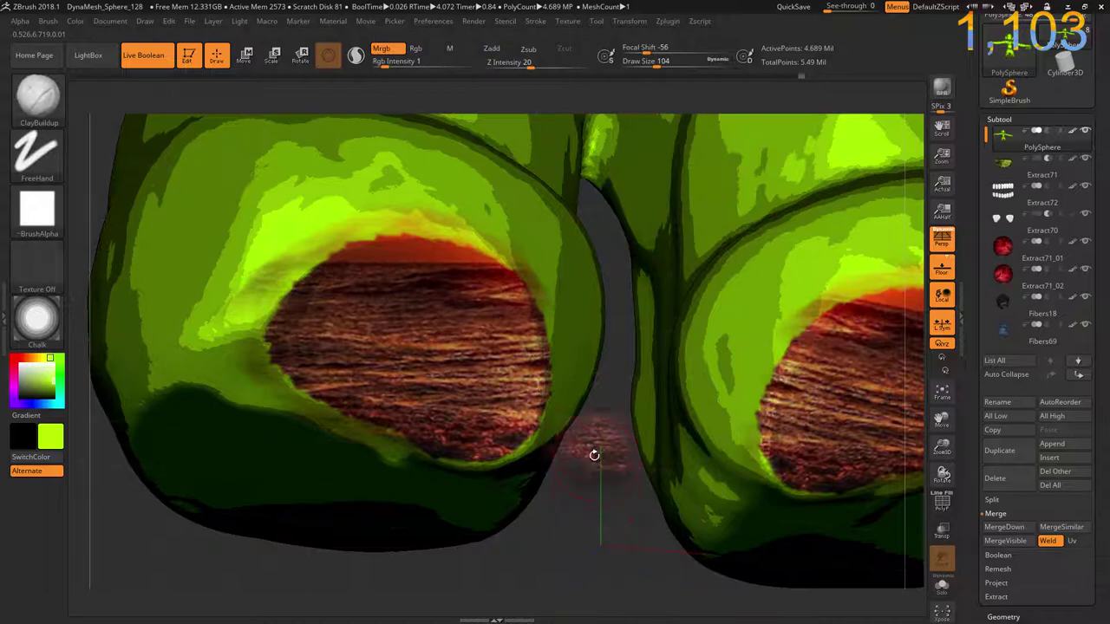
- Orbit to view from above and zoom in on one buttock's textured patch
key("shift")
mouse_move(612, 515)
left_mouse_down()
mouse_move(329, 297)
mouse_move(236, 171)
mouse_move(310, 27)
mouse_move(159, 530)
mouse_move(313, 355)
mouse_move(303, 458)
mouse_move(280, 500)
mouse_move(466, 280)
left_mouse_up()
key("ctrl")
right_click_drag(465, 279, 180, 307, "ctrl")
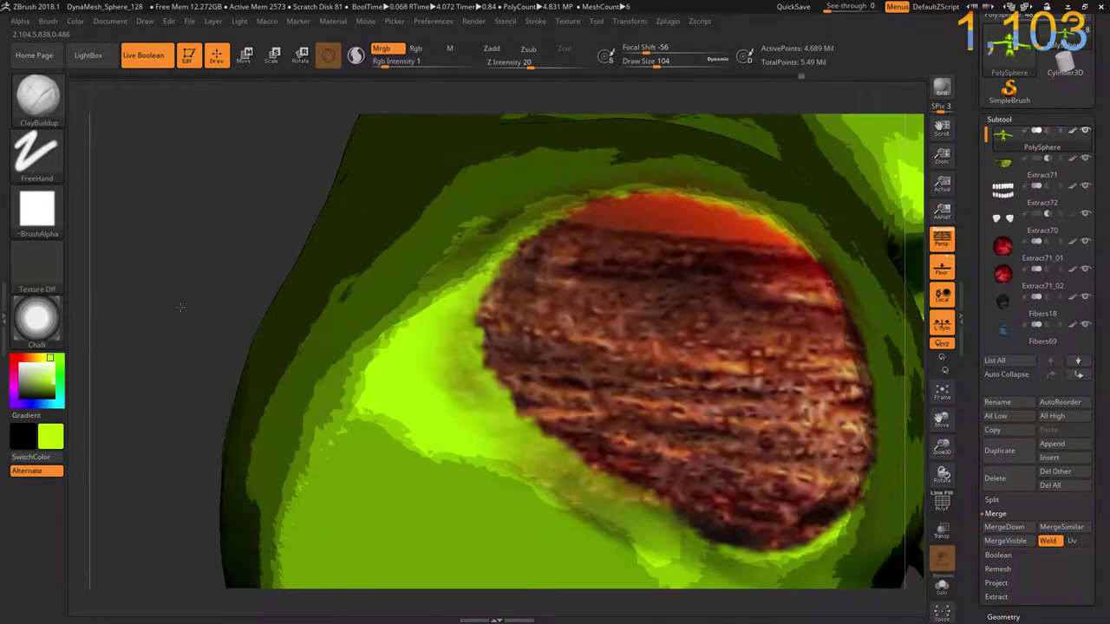
- Hide the Spotlight image, shrink the brush to 80, and set Rgb Intensity to full strength
left_click_drag(180, 307, 392, 386)
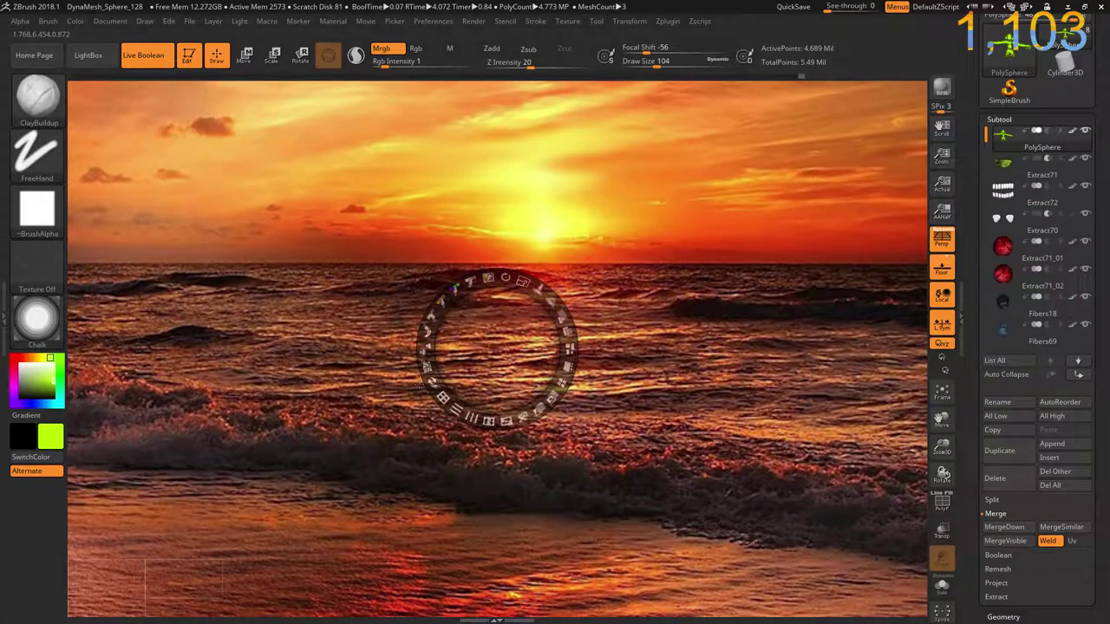
key("z")
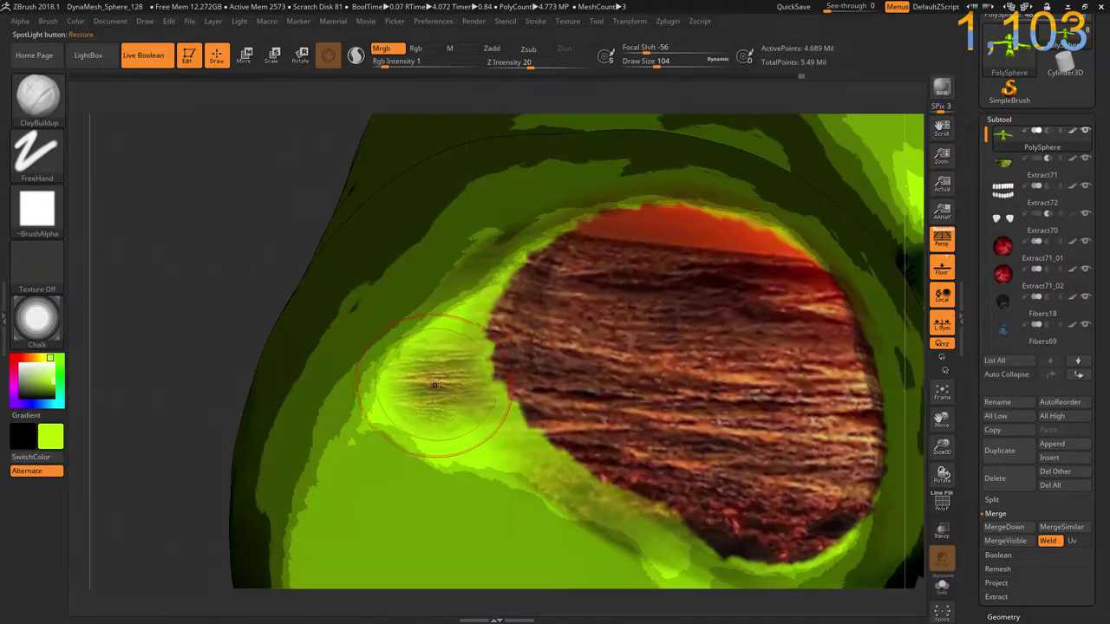
key("bracketleft")
key("bracketleft")
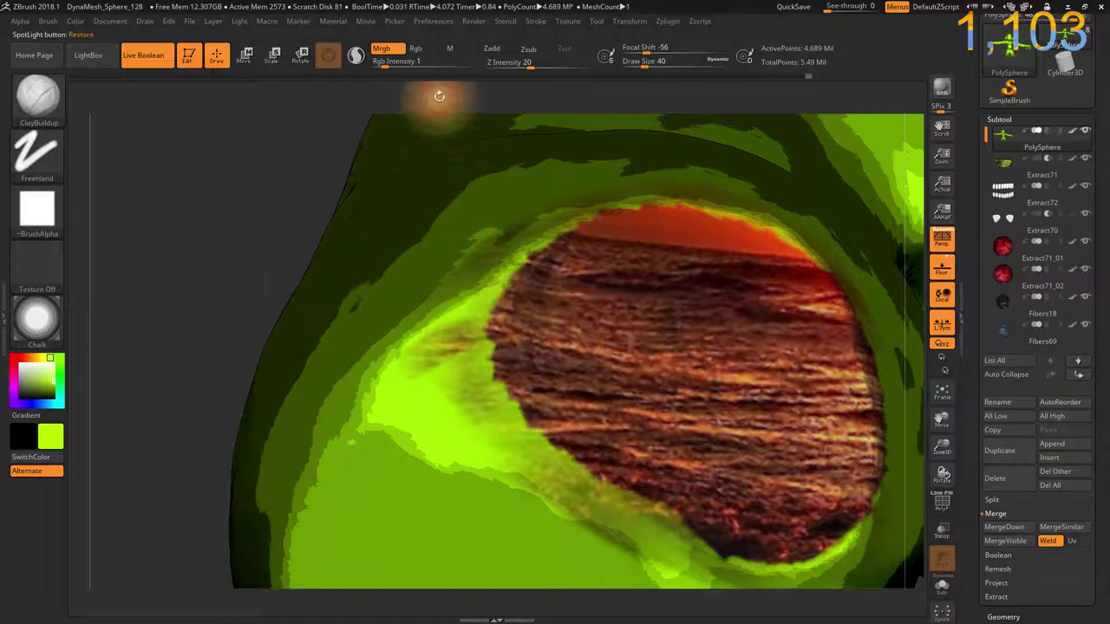
left_click(402, 61)
type("9")
- Paint sunset texture outward to fill the leftover green triangle, then zoom out to both buttocks
mouse_move(406, 325)
left_mouse_down()
mouse_move(463, 316)
mouse_move(421, 424)
mouse_move(587, 505)
mouse_move(524, 442)
left_mouse_up()
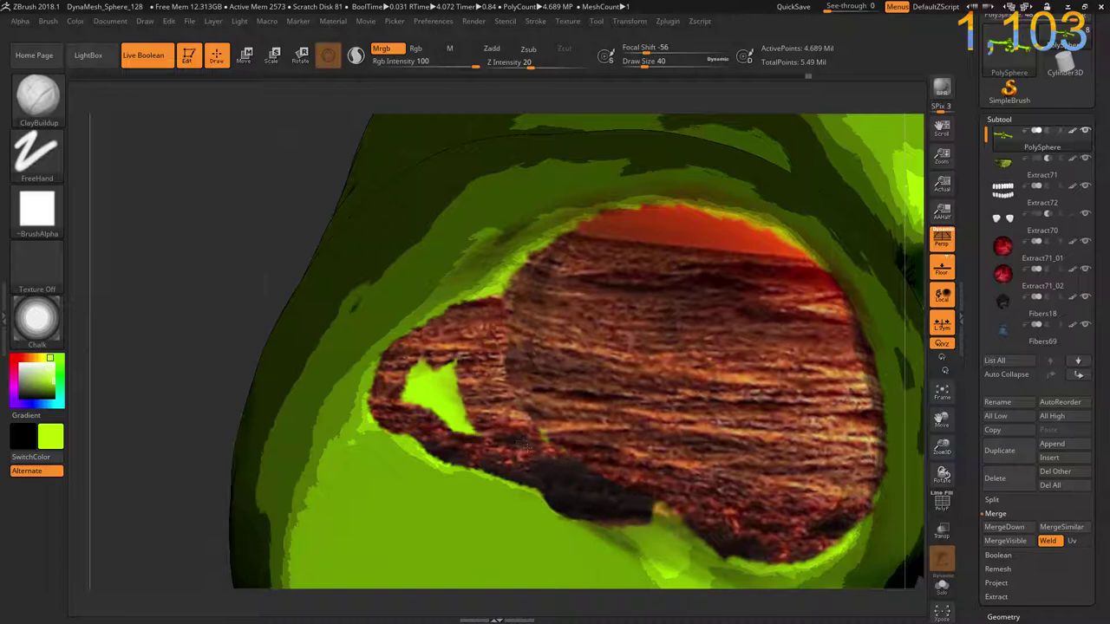
mouse_move(483, 427)
left_mouse_down()
mouse_move(436, 377)
mouse_move(401, 387)
left_mouse_up()
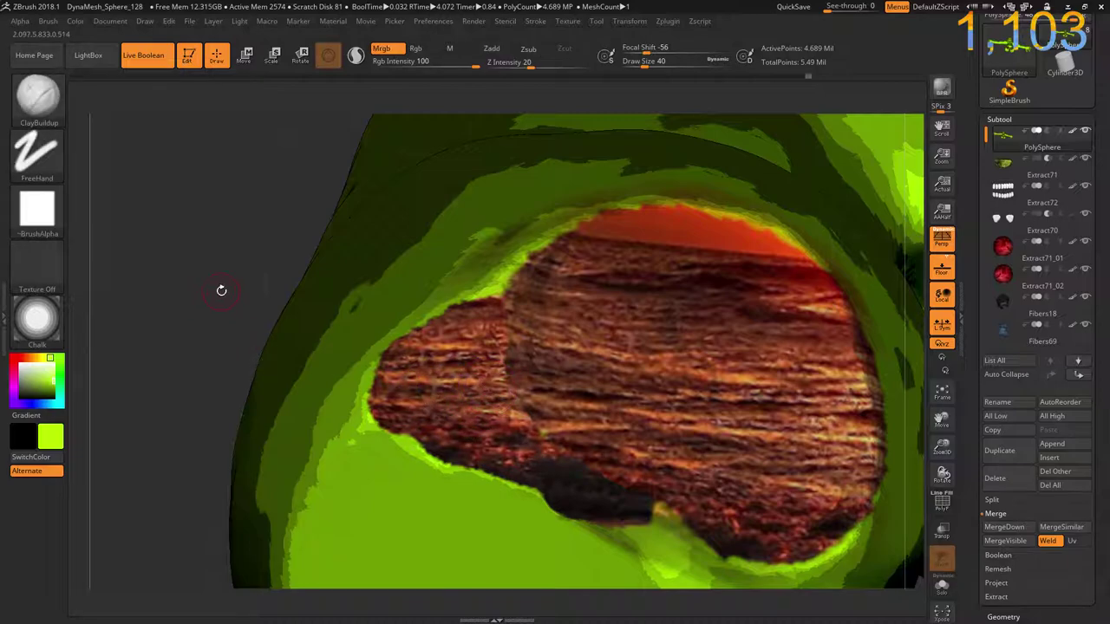
left_click_drag(197, 344, 260, 286)
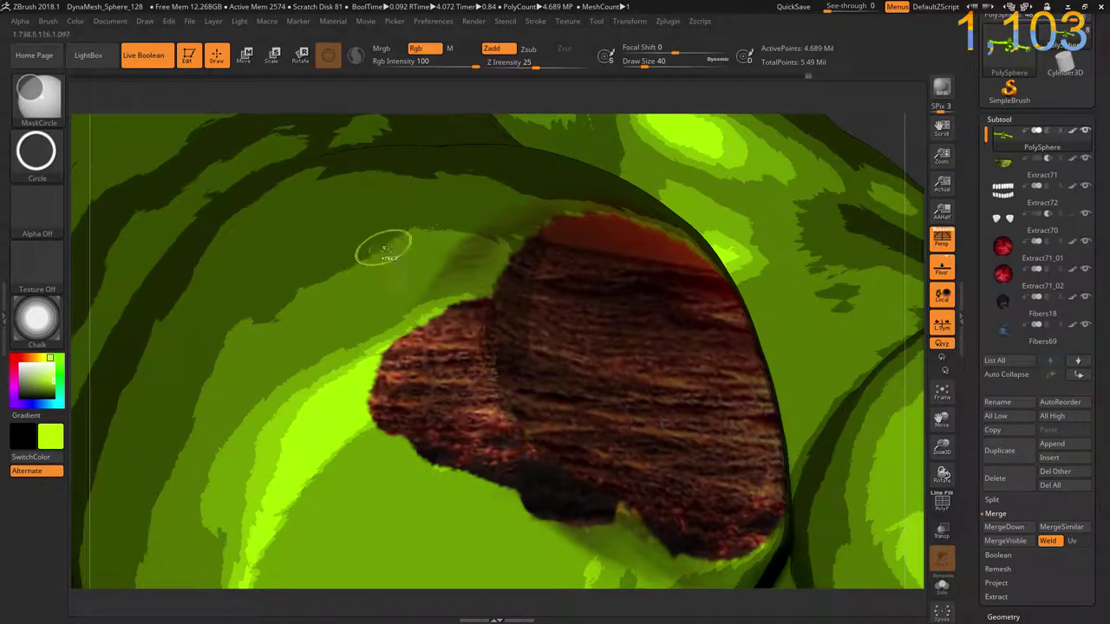
mouse_move(199, 486)
left_mouse_down()
mouse_move(148, 412)
mouse_move(132, 344)
mouse_move(144, 191)
mouse_move(157, 220)
left_mouse_up()
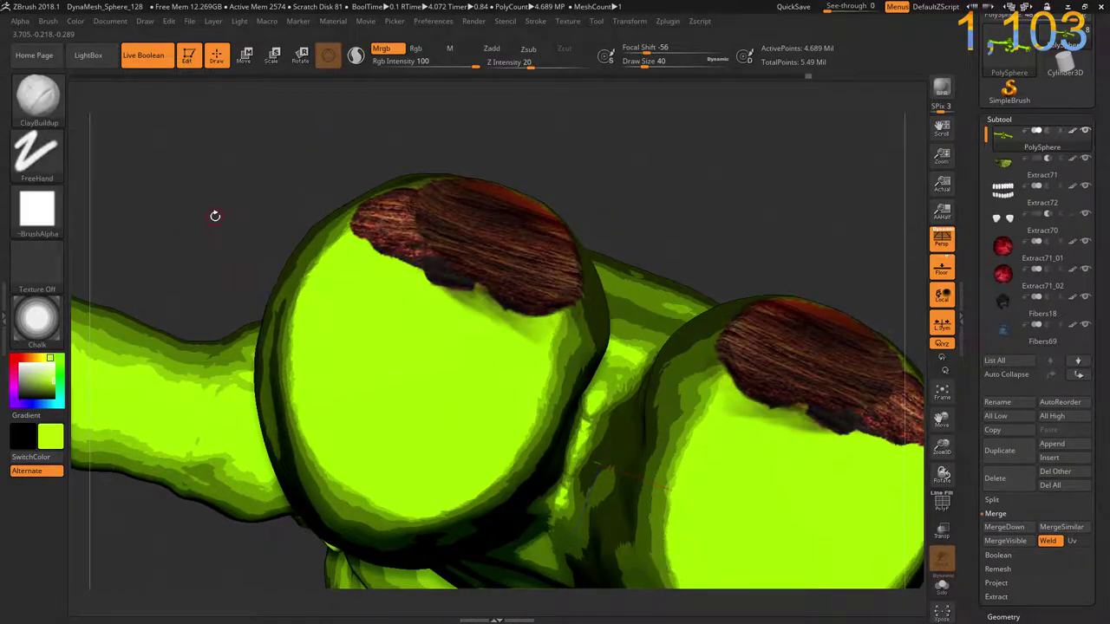
- Paint a large mirrored sunset patch over both buttocks at brush size 104, then show the Spotlight image
key("shift+z")
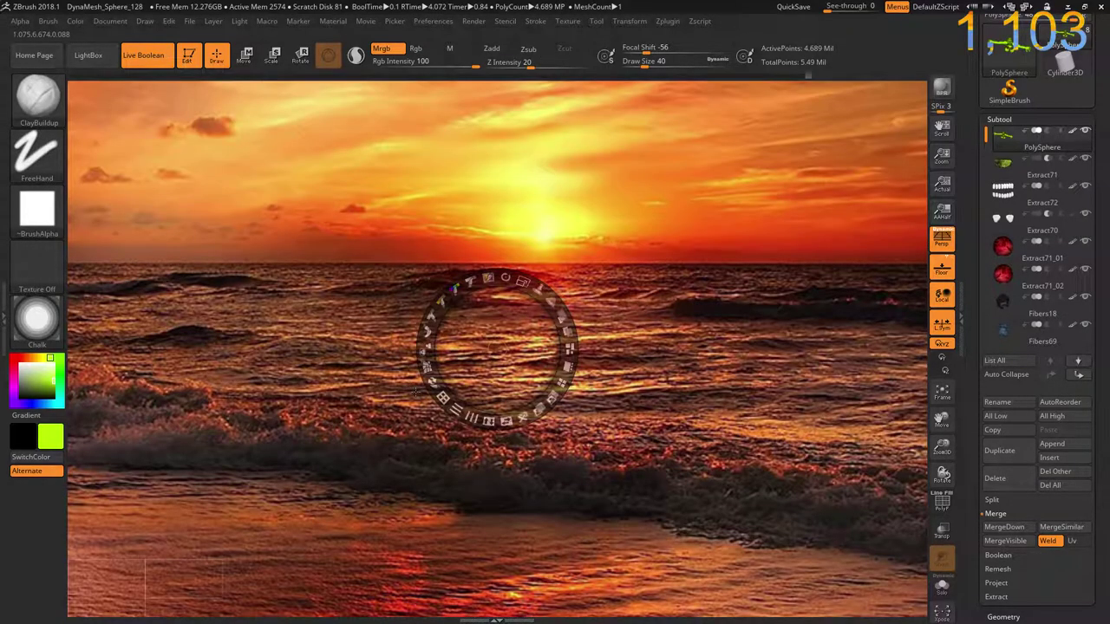
key("shift+z")
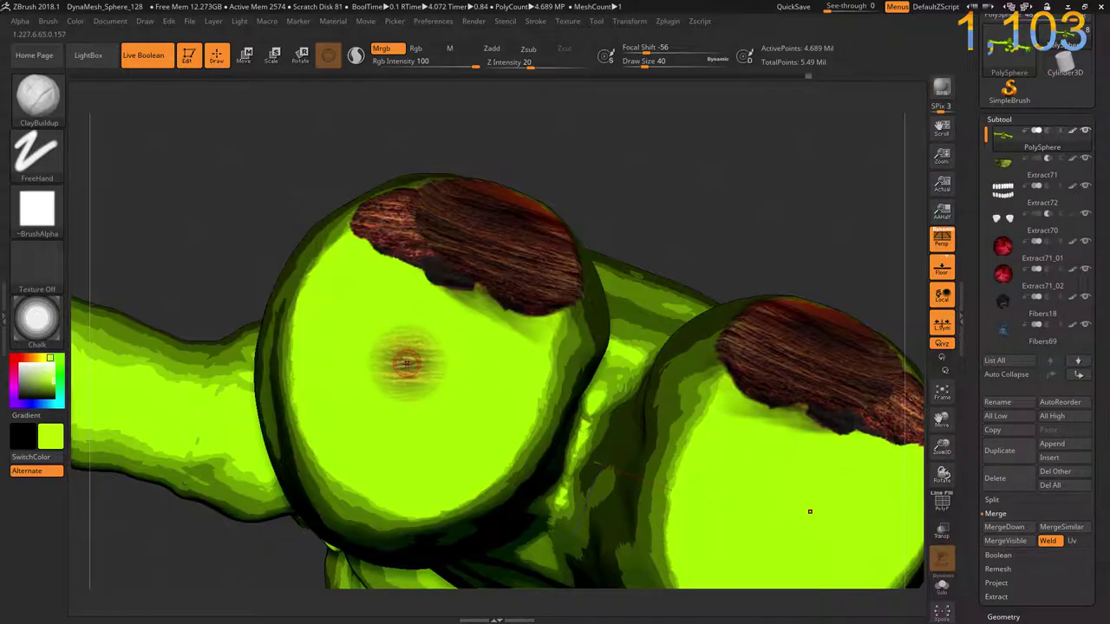
key("bracketright")
key("bracketright")
key("bracketright")
key("bracketright")
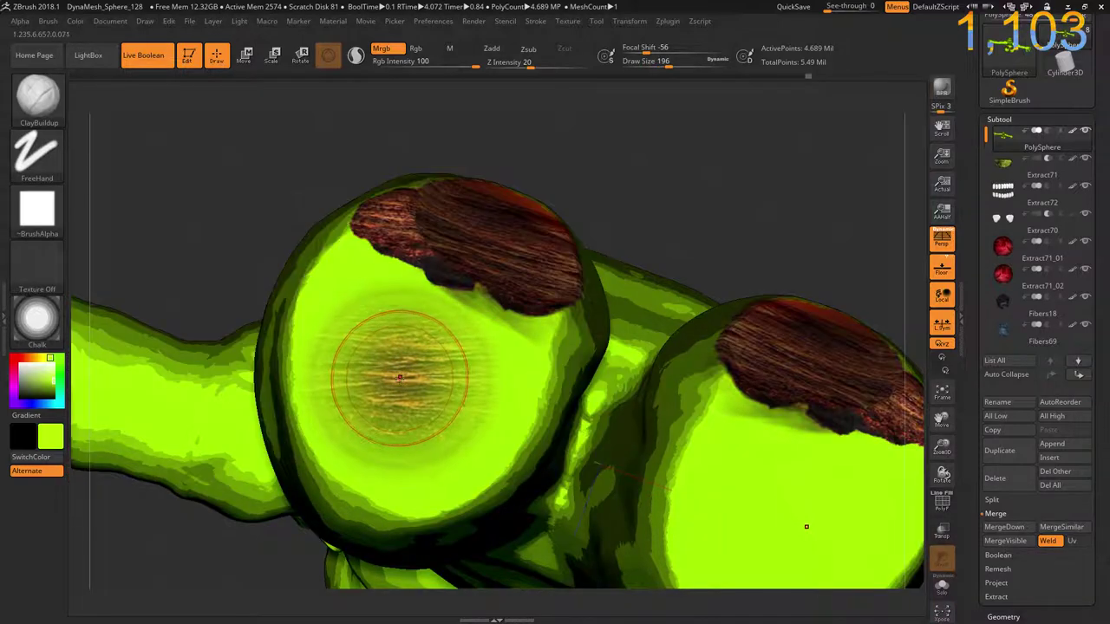
left_click(405, 365)
mouse_move(404, 359)
left_mouse_down()
mouse_move(404, 304)
mouse_move(469, 330)
mouse_move(476, 391)
mouse_move(444, 457)
mouse_move(405, 468)
mouse_move(410, 476)
mouse_move(339, 423)
mouse_move(330, 342)
mouse_move(328, 392)
left_mouse_up()
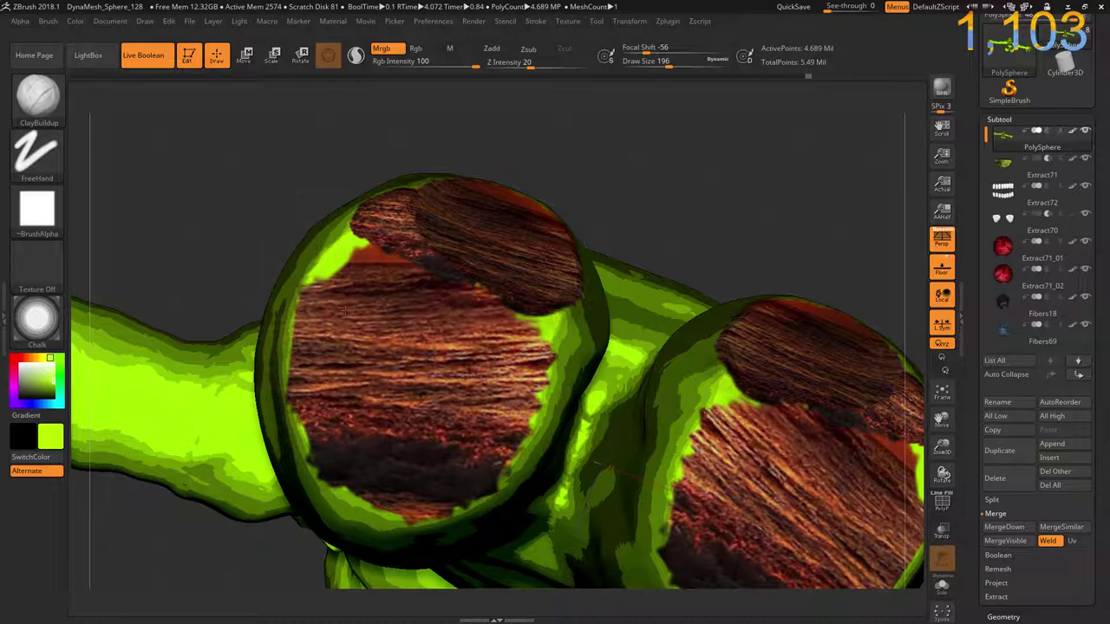
left_click_drag(344, 312, 355, 286)
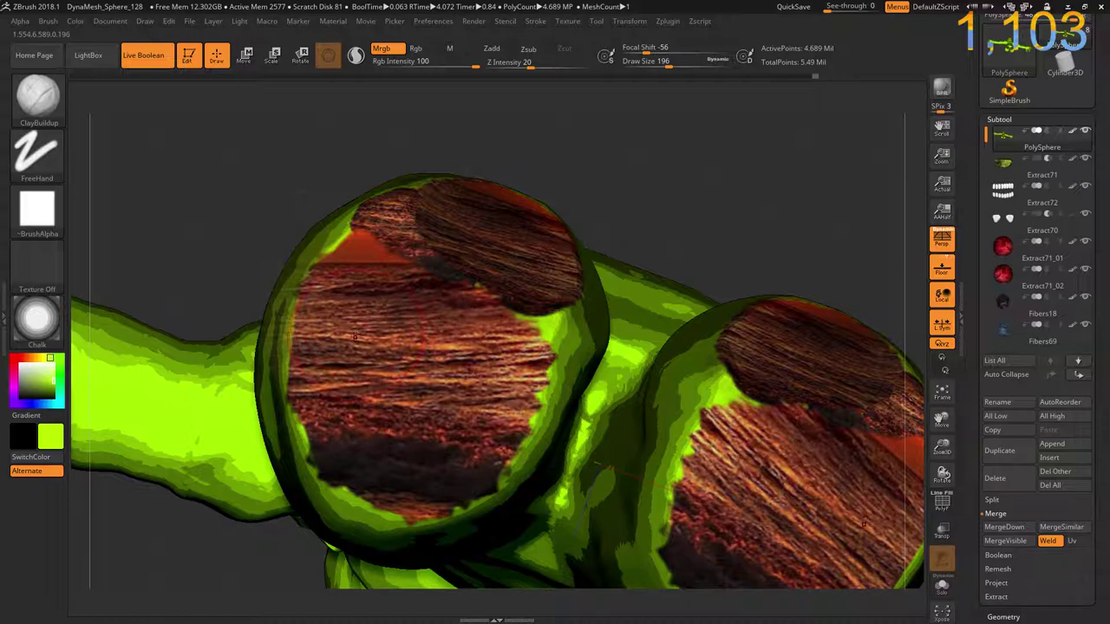
left_click_drag(355, 327, 355, 286)
key("bracketleft")
key("bracketleft")
key("bracketleft")
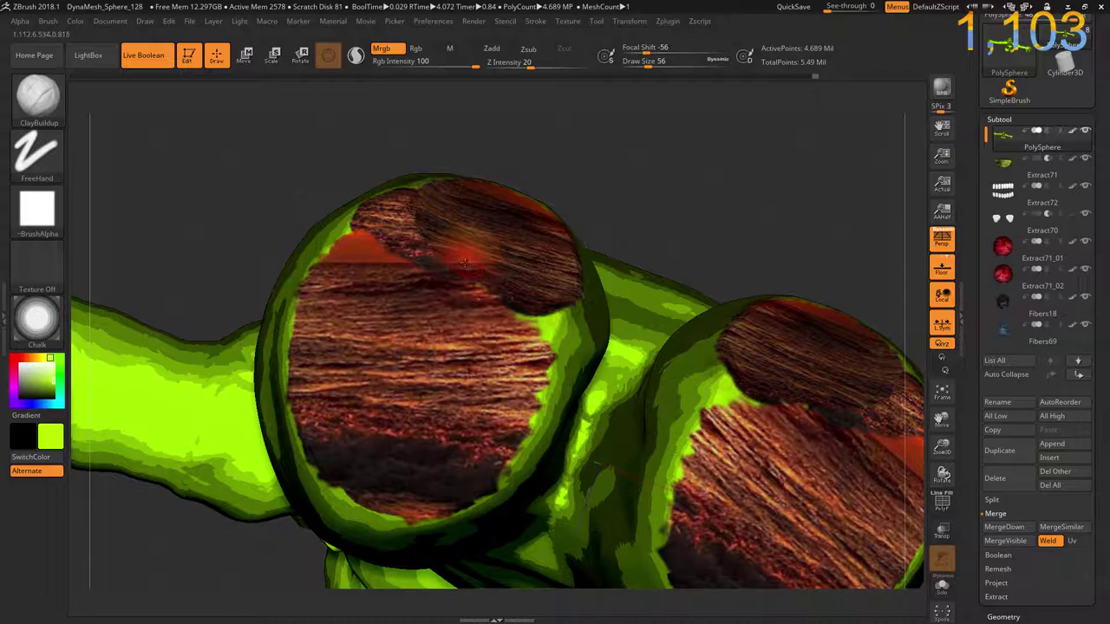
key("shift+z")
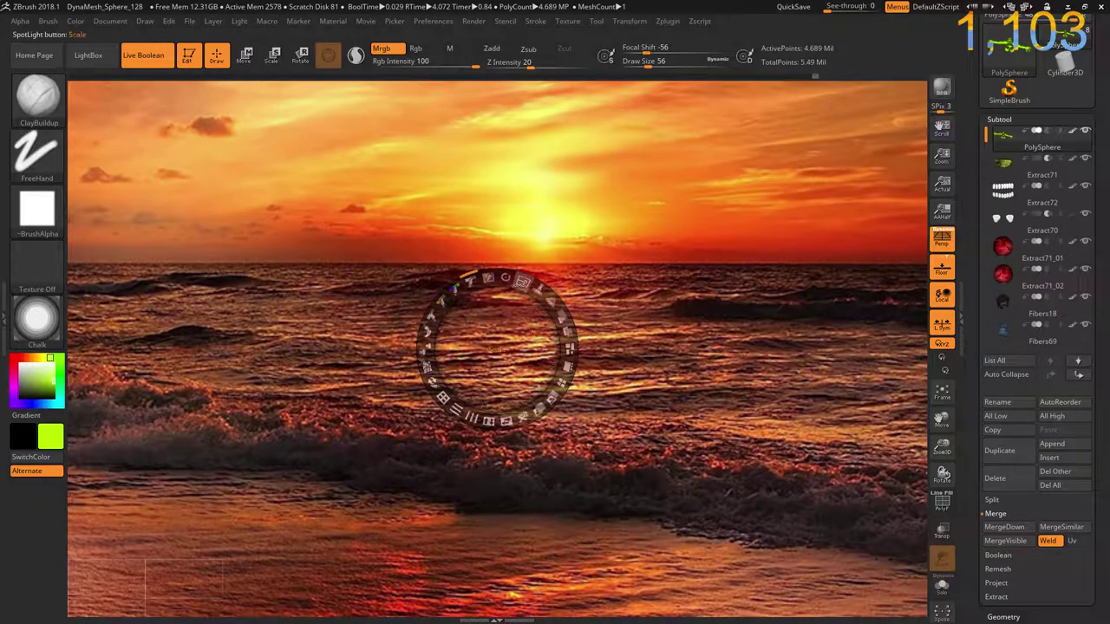
- Rotate and enlarge the sunset reference image, then level it back to horizontal
mouse_move(520, 281)
left_mouse_down()
mouse_move(490, 516)
mouse_move(508, 514)
left_mouse_up()
key("shift+z")
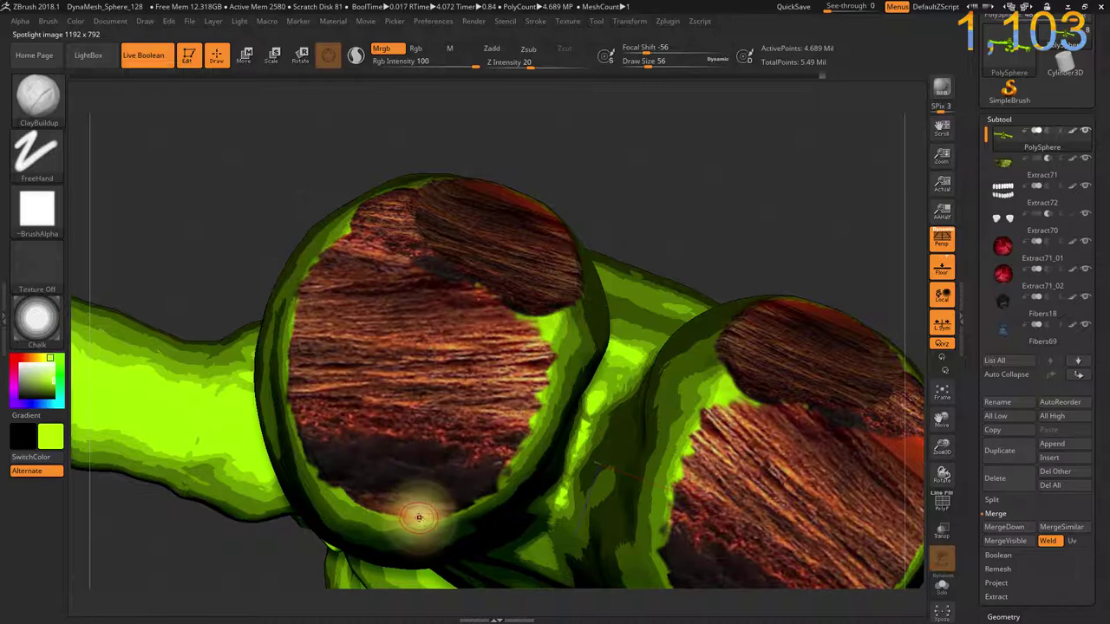
key("shift+z")
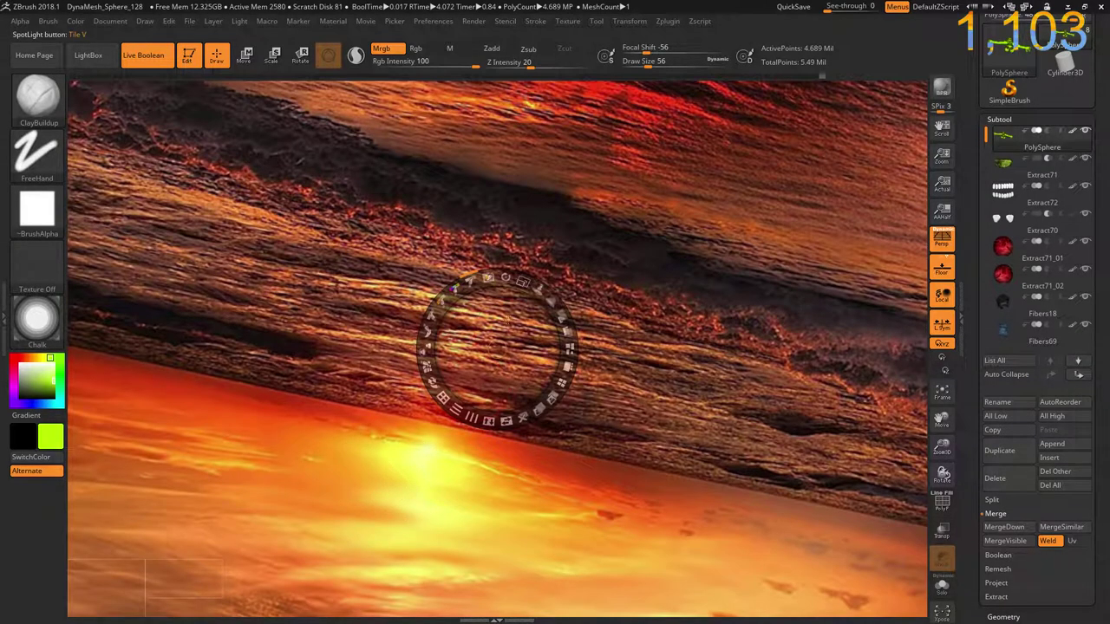
left_click_drag(506, 277, 500, 457)
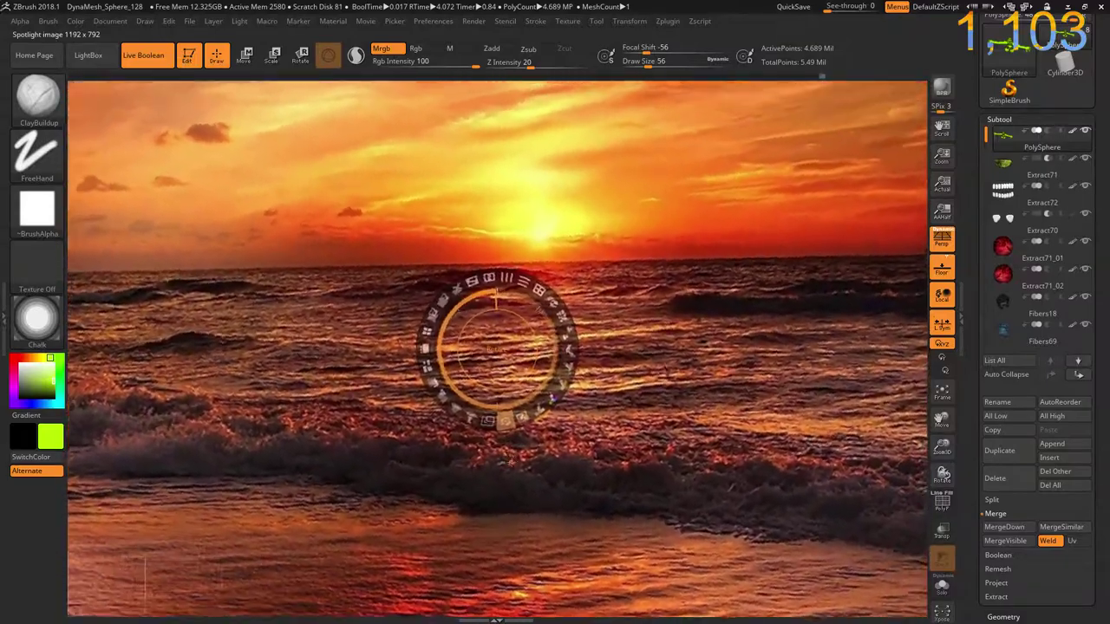
key("shift+z")
key("shift+z")
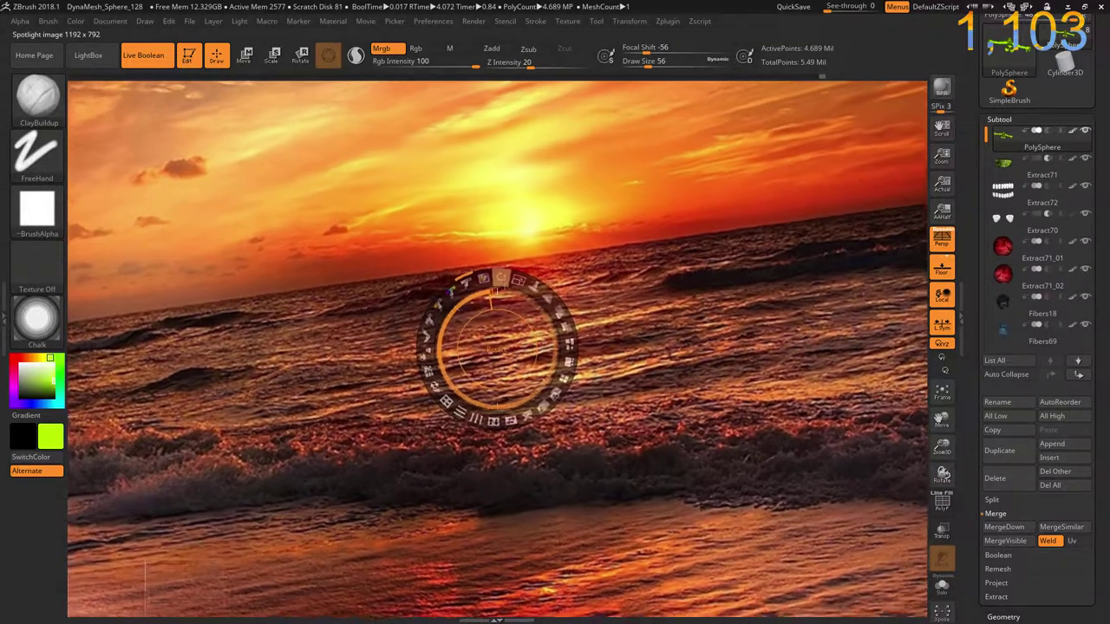
- Tilt the sunset image counter-clockwise, make it semi-transparent, and hide Spotlight
left_click_drag(505, 278, 523, 283)
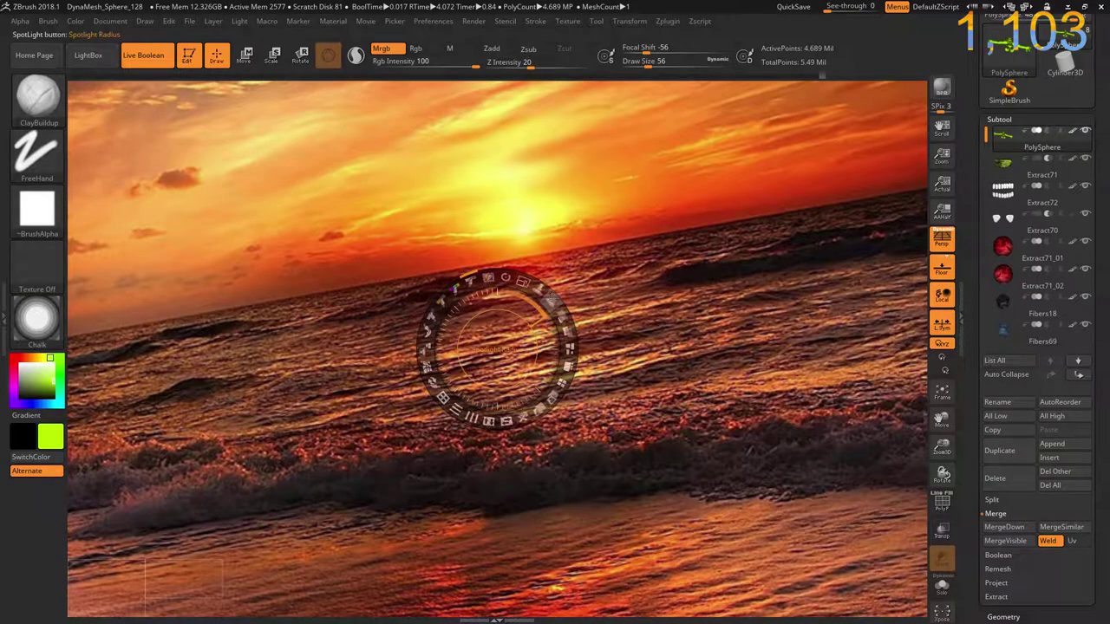
left_click_drag(455, 287, 439, 300)
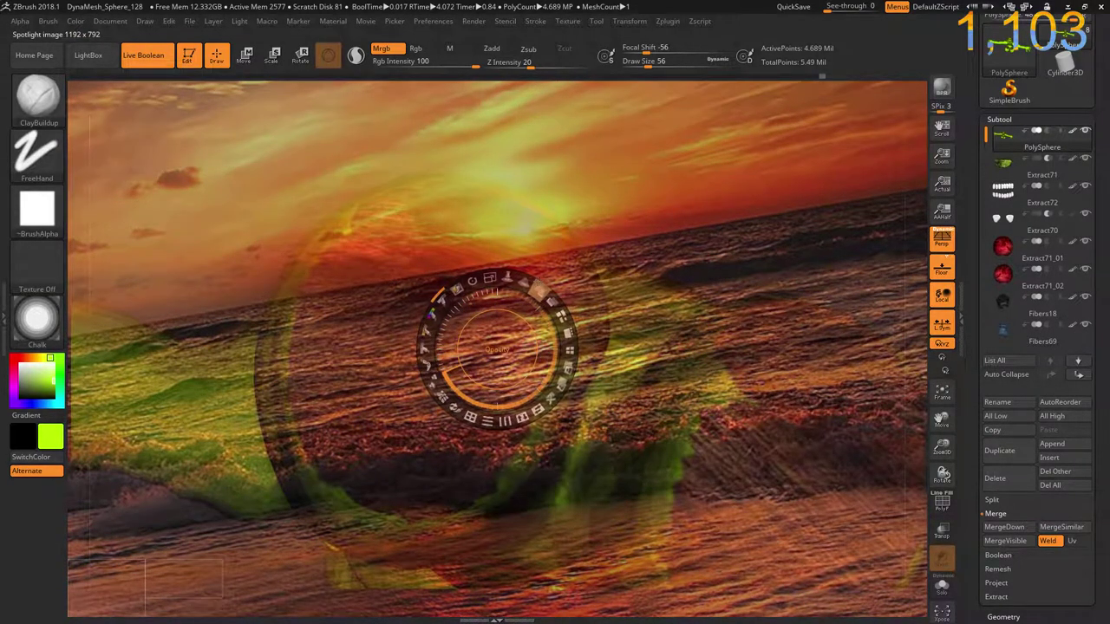
key("shift+z")
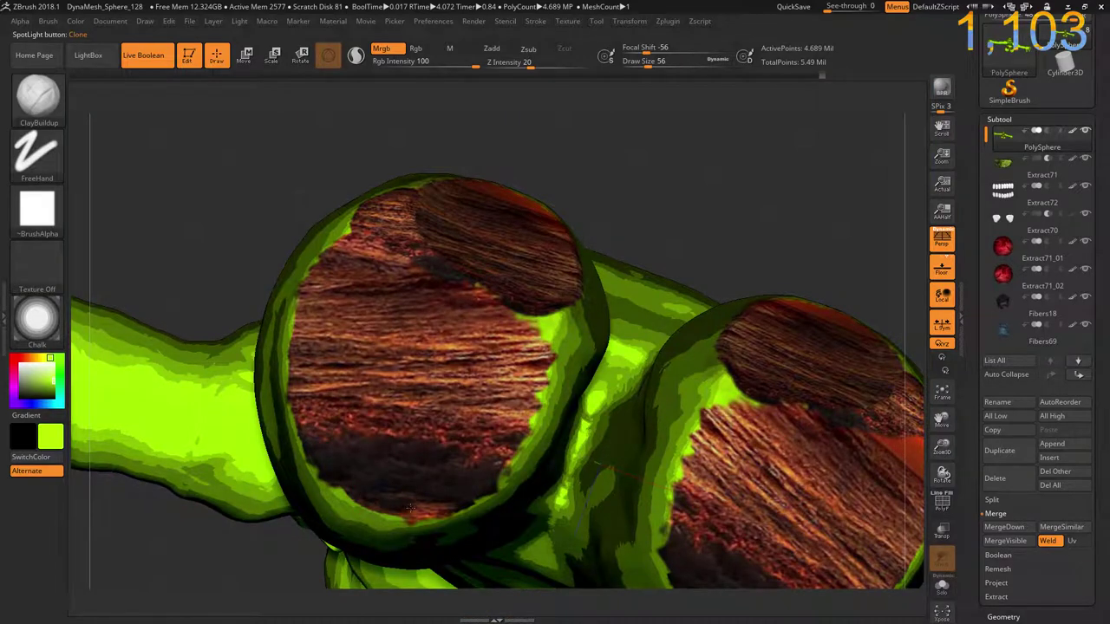
- Darken the lower edge of the left sunset texture patch
mouse_move(380, 503)
left_mouse_down()
mouse_move(425, 512)
mouse_move(417, 503)
mouse_move(491, 441)
left_mouse_up()
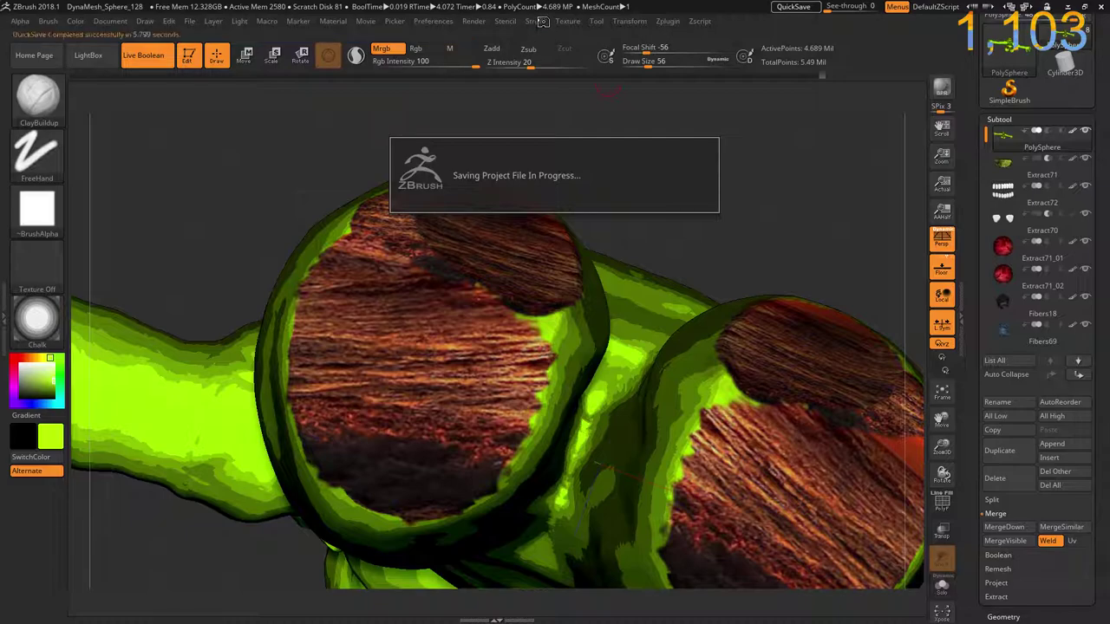
- Bring up the list of stroke types from the top menu bar
left_click(537, 21)
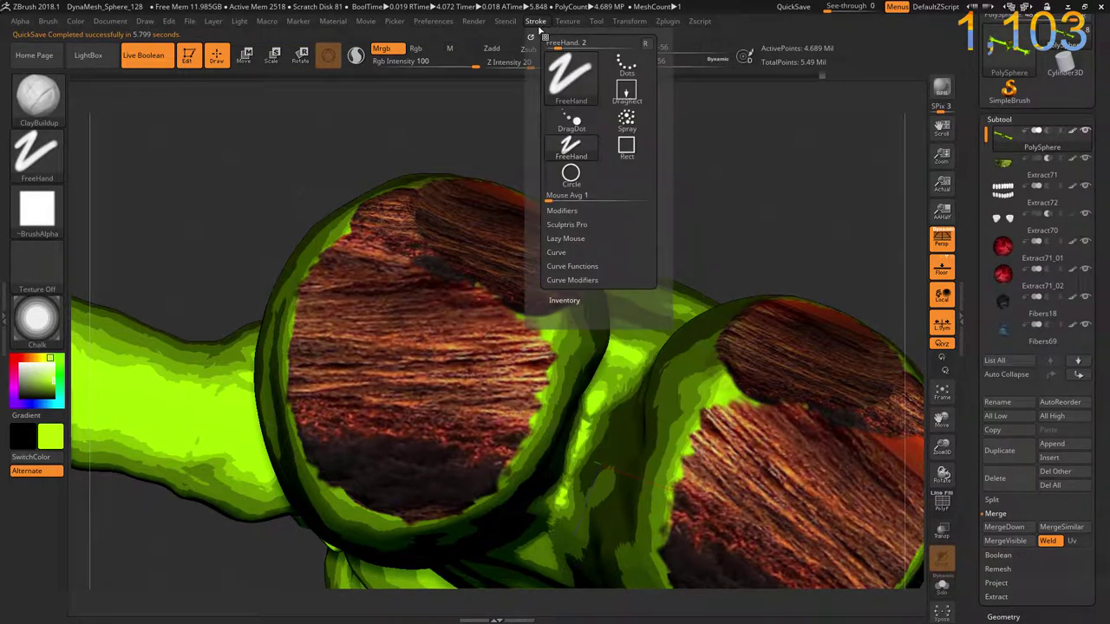
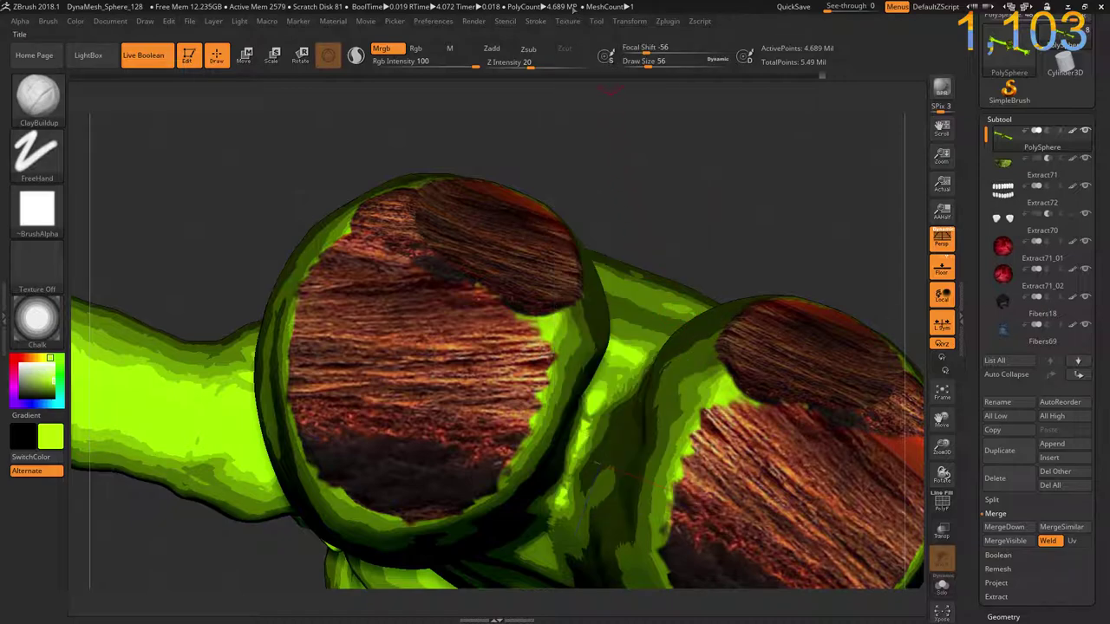
- Load the IMG_1894 stone-wall texture from the Texture palette into Spotlight
left_click(568, 21)
left_click(656, 253)
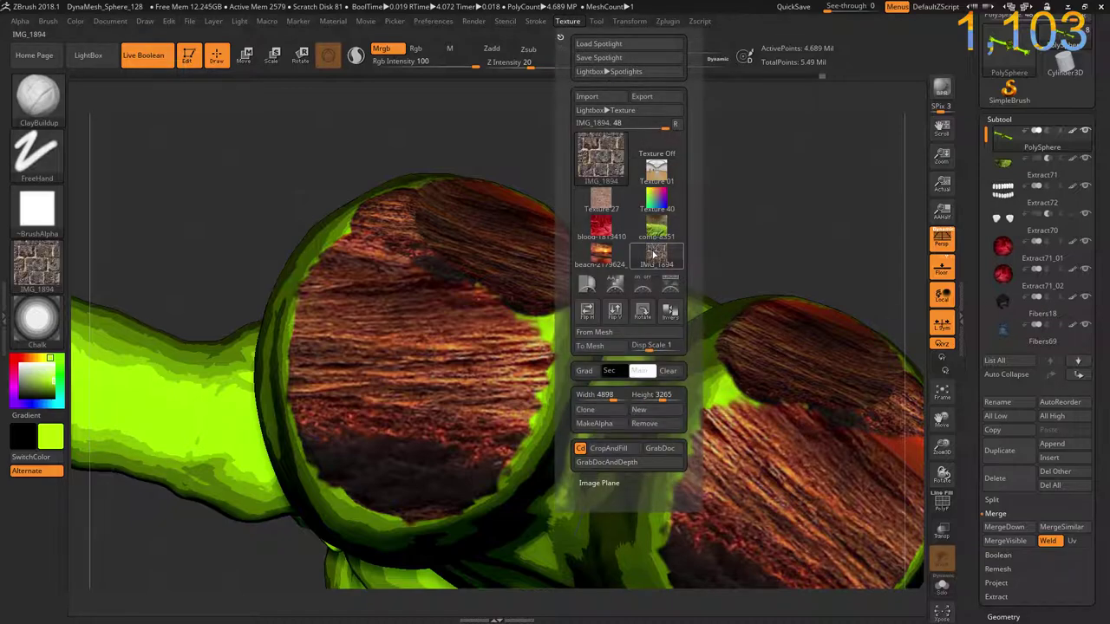
left_click(643, 284)
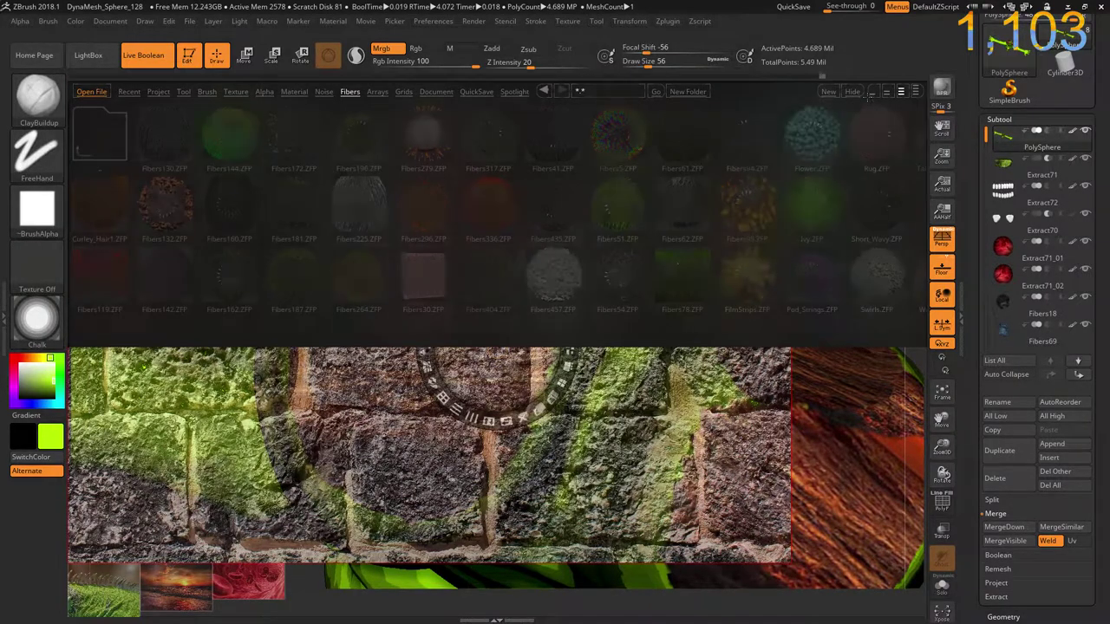
left_click(851, 92)
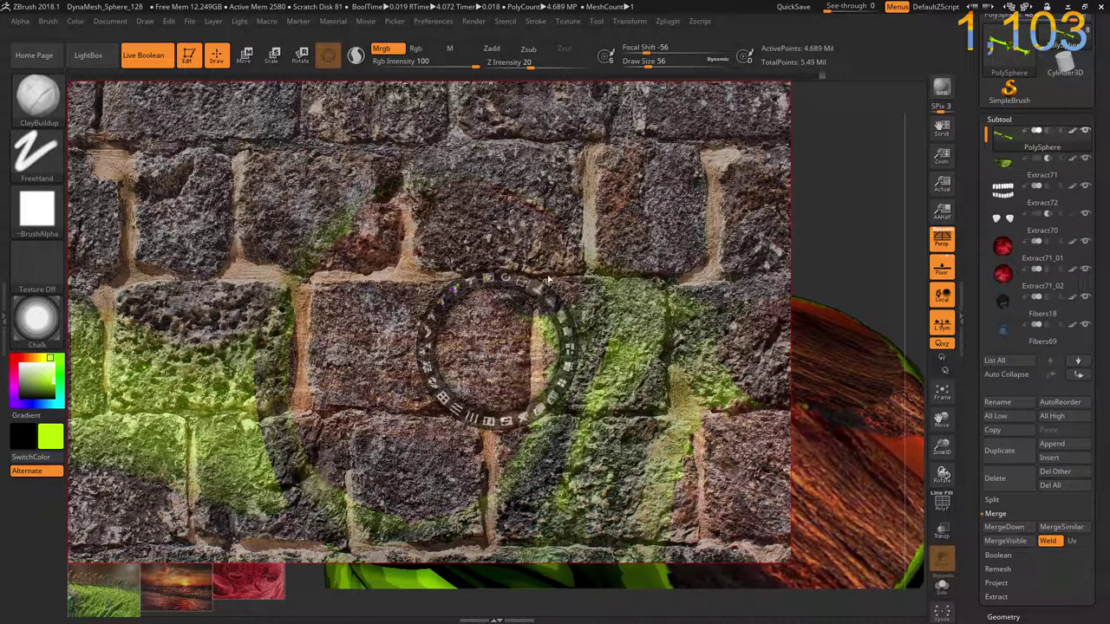
- Enlarge the stone-wall Spotlight image and paint its speckles along the green/bark edge
key("z")
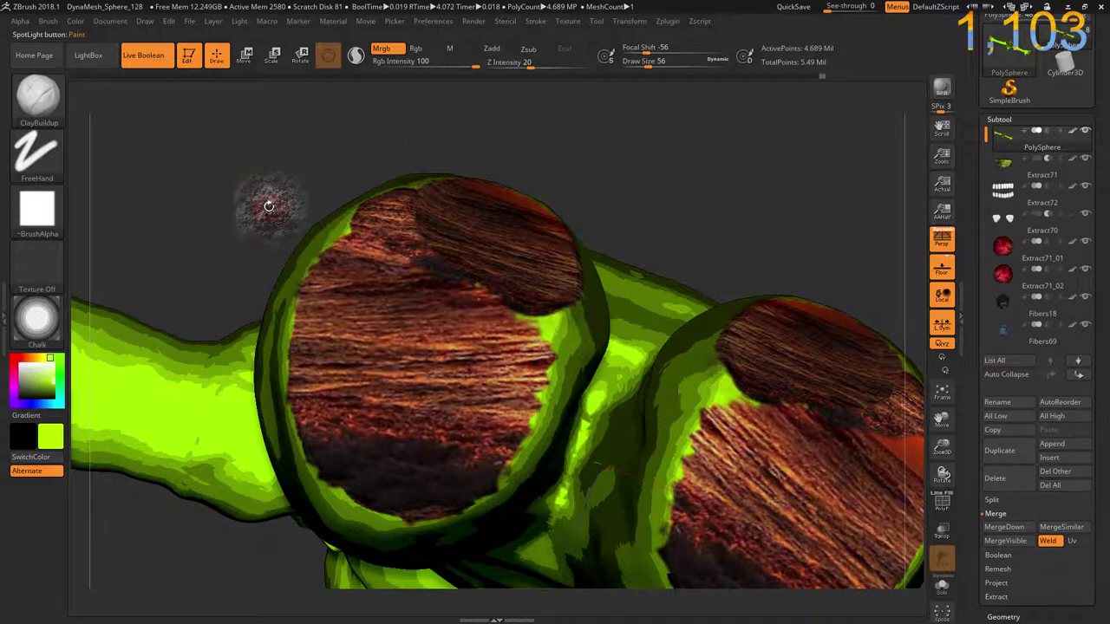
mouse_move(260, 211)
left_mouse_down()
mouse_move(334, 220)
mouse_move(343, 239)
left_mouse_up()
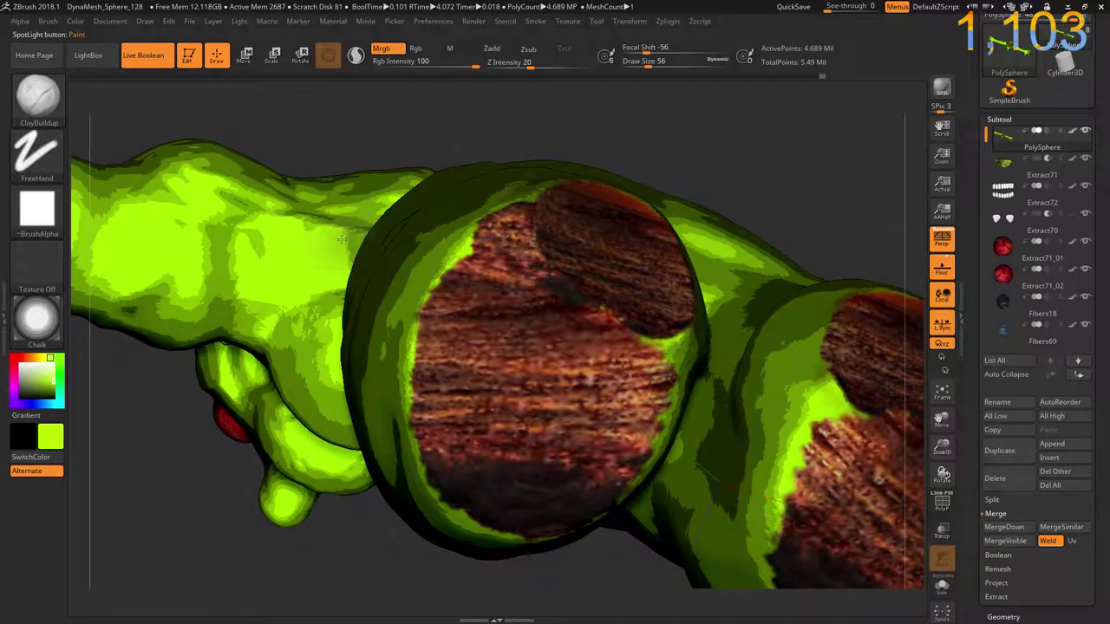
right_click_drag(457, 257, 475, 386, "ctrl")
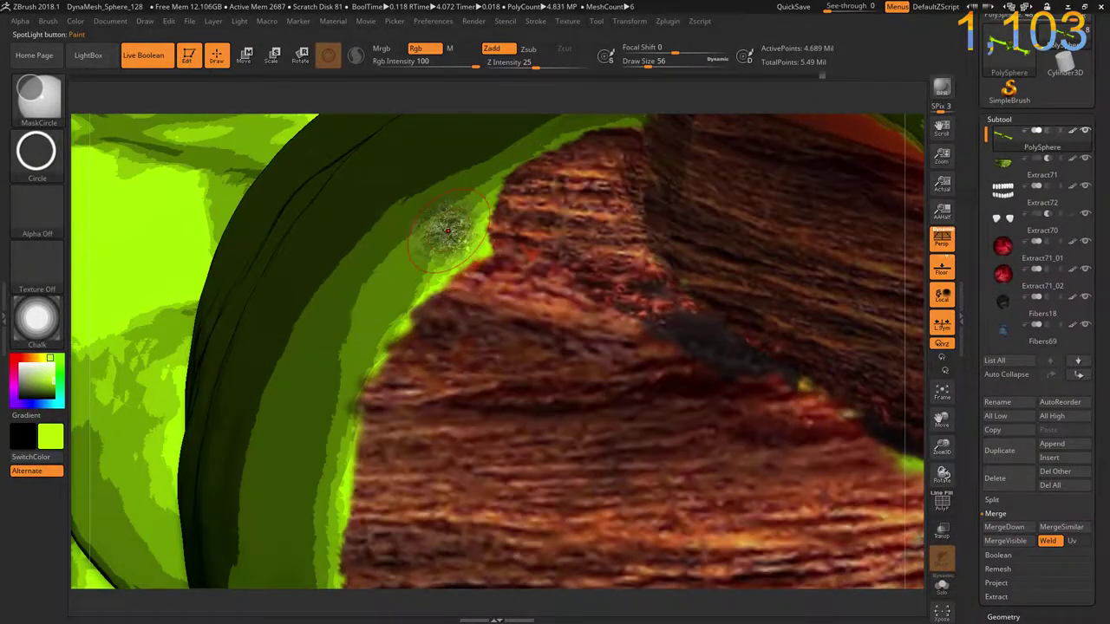
mouse_move(483, 104)
left_mouse_down()
mouse_move(526, 128)
mouse_move(515, 347)
left_mouse_up()
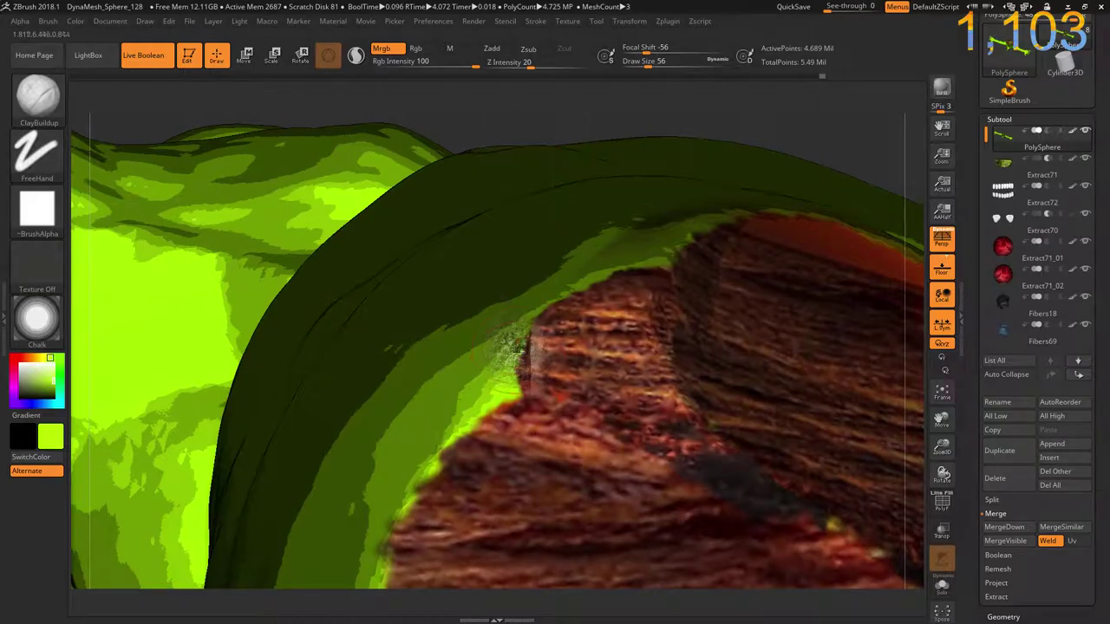
key("shift+z")
key("shift+z")
key("shift+z")
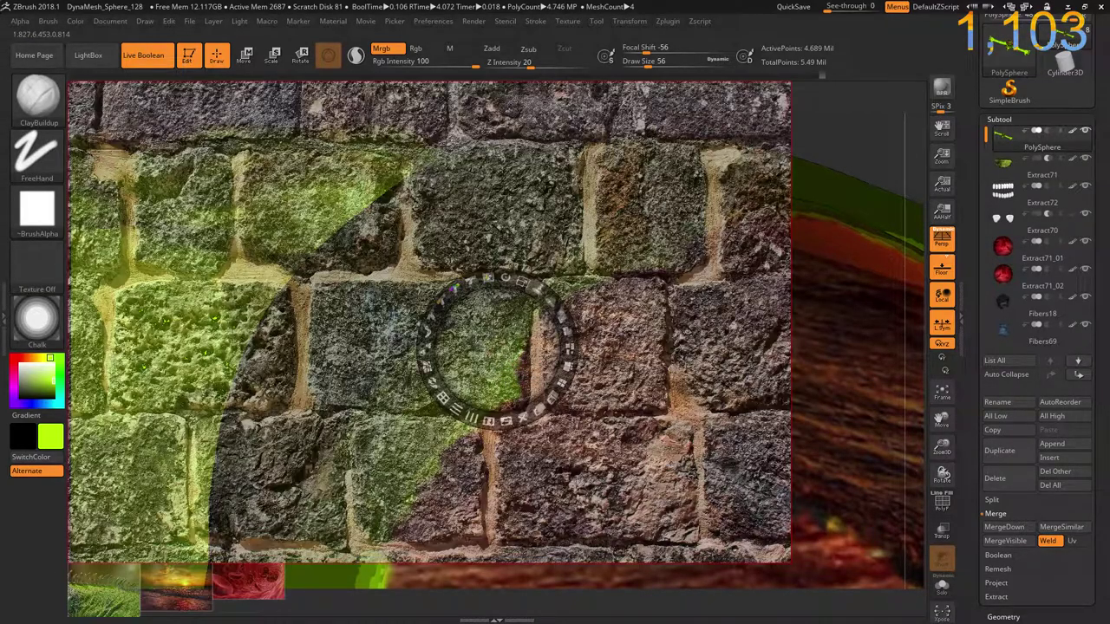
left_click_drag(487, 278, 605, 318)
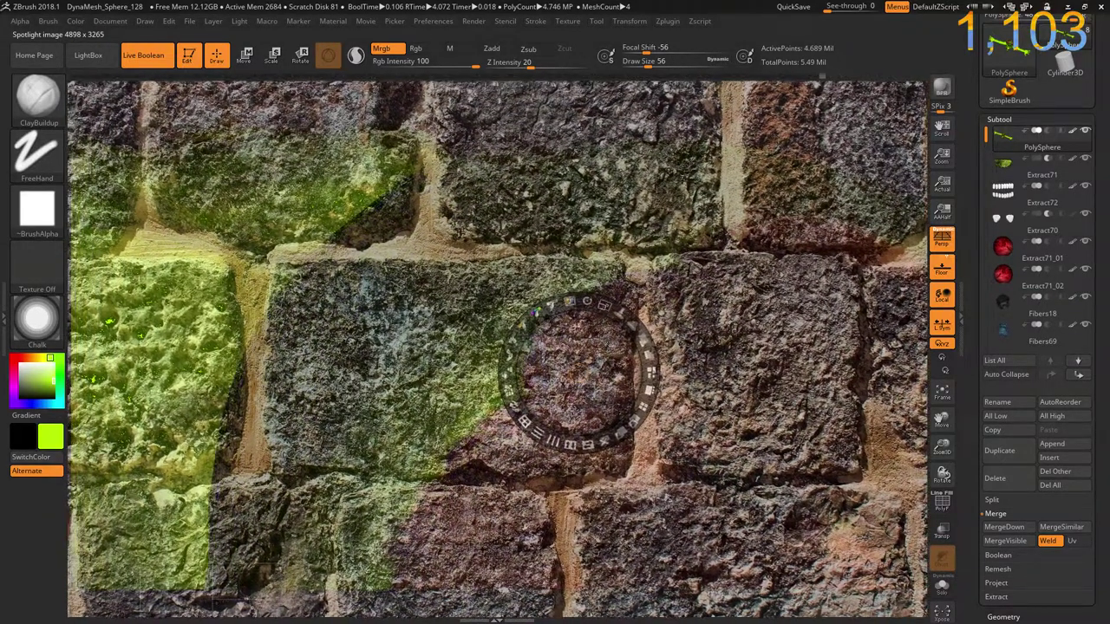
key("shift+z")
left_click_drag(509, 386, 526, 378)
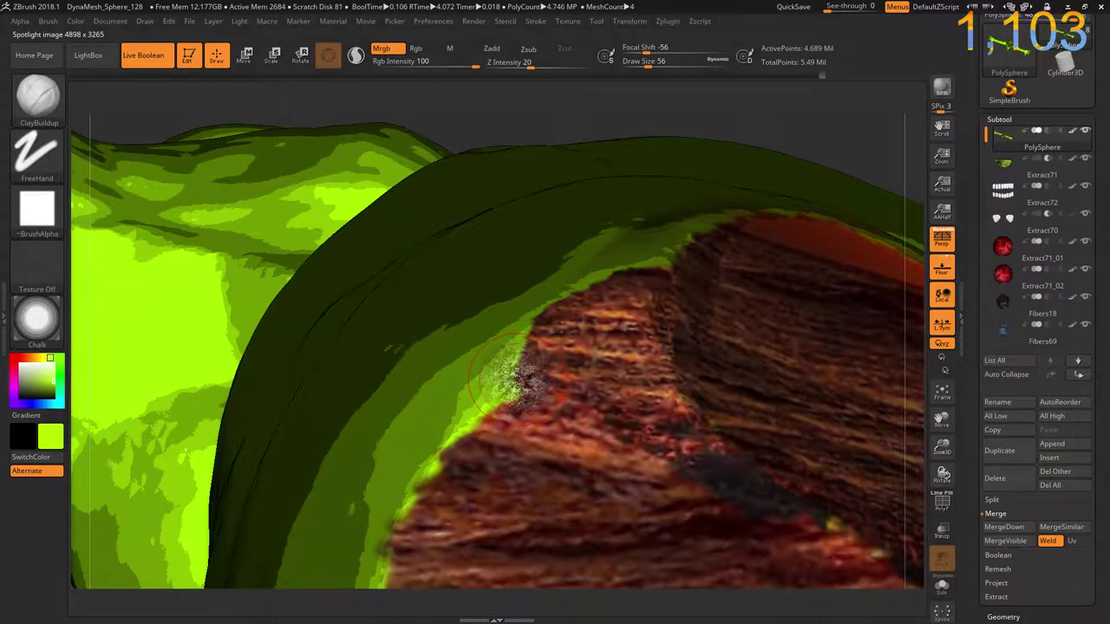
- Set Focal Shift to -100, a small Draw Size and Rgb Intensity 25, testing on the edge
key("shift")
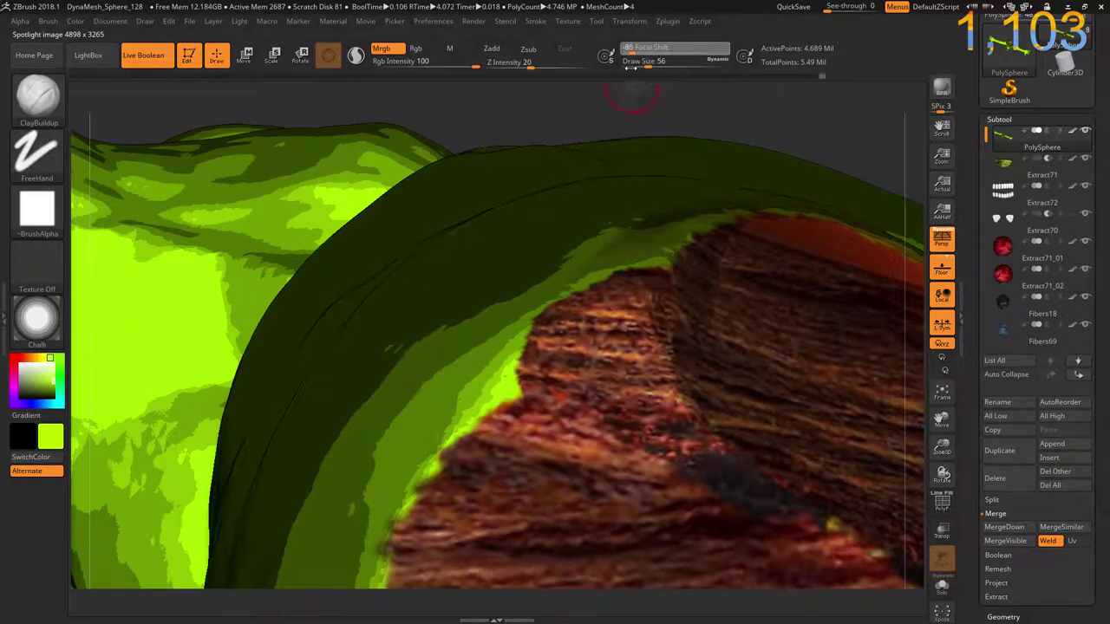
left_click_drag(632, 68, 621, 68)
key("s")
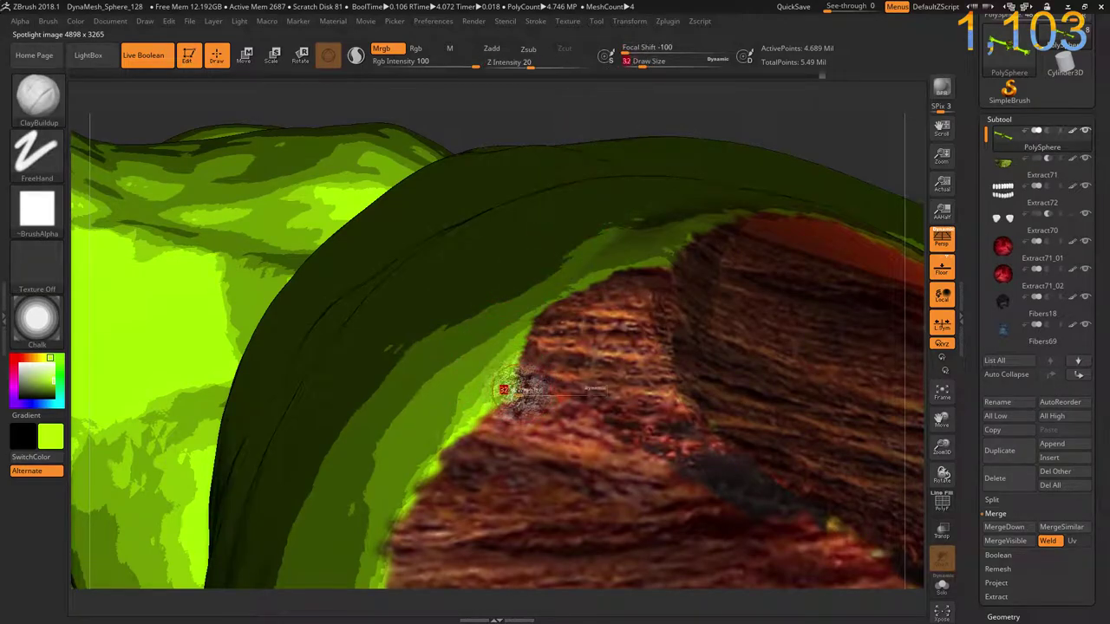
left_click_drag(504, 390, 501, 389)
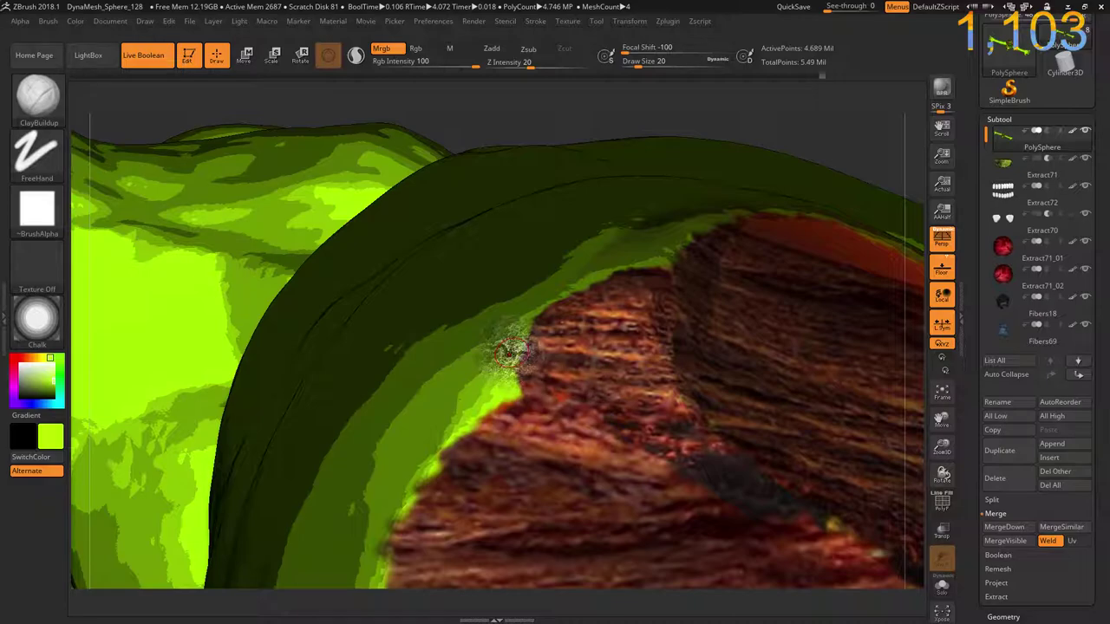
left_click_drag(512, 351, 529, 398)
key("bracketleft")
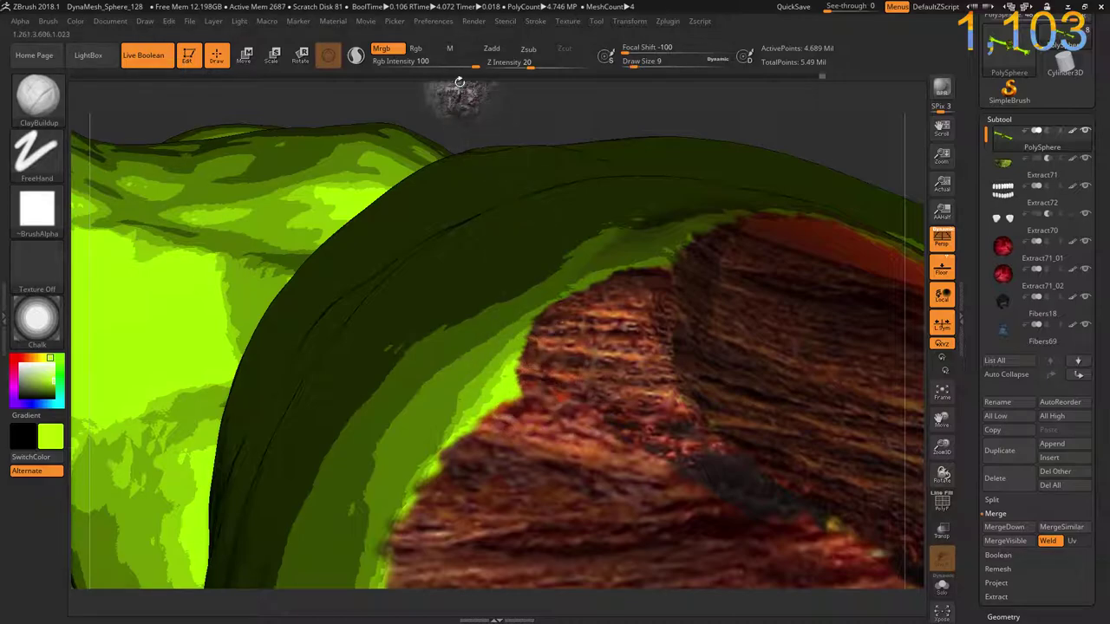
type("i25")
key("Return")
left_click_drag(511, 382, 516, 391)
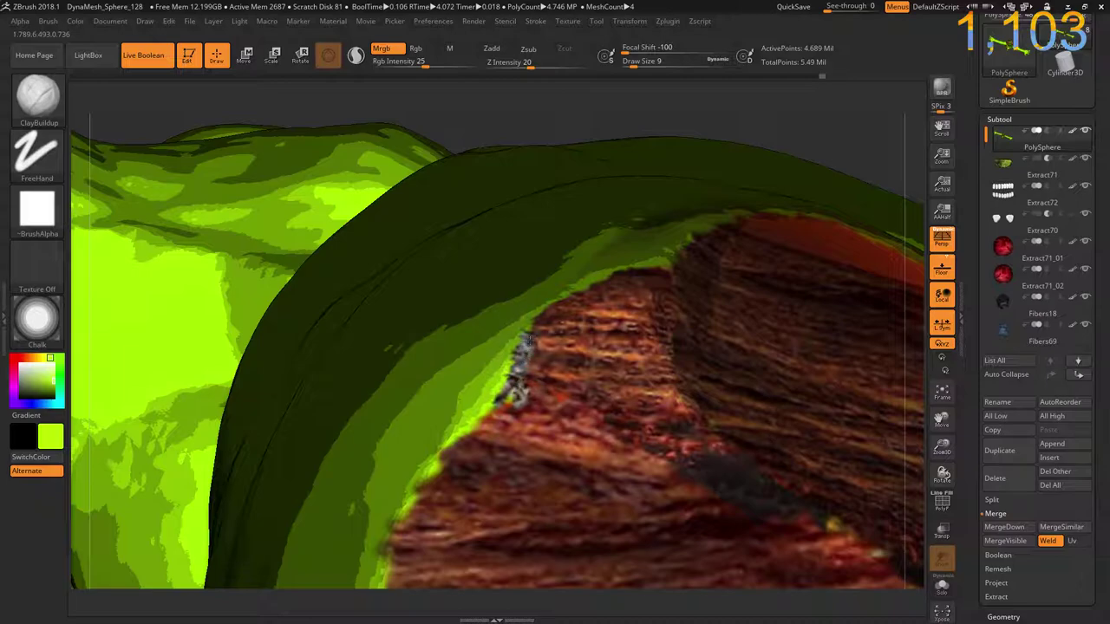
- Paint the thin grey stone rim around the bark's top edge, from upper-left down the right side
left_click_drag(508, 94, 520, 334)
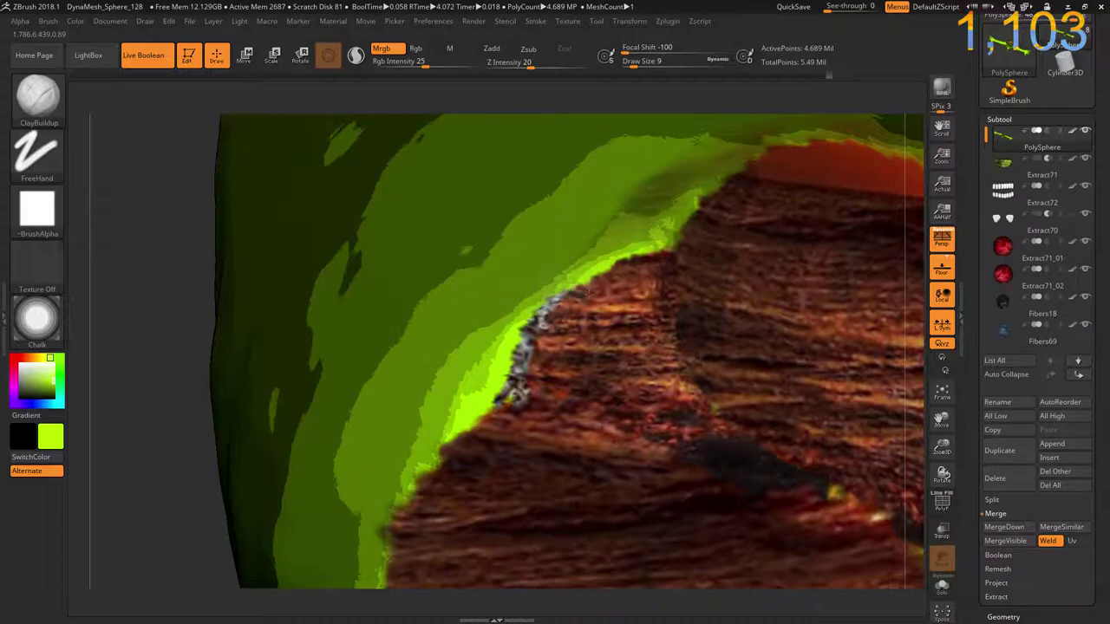
left_click_drag(612, 270, 639, 258)
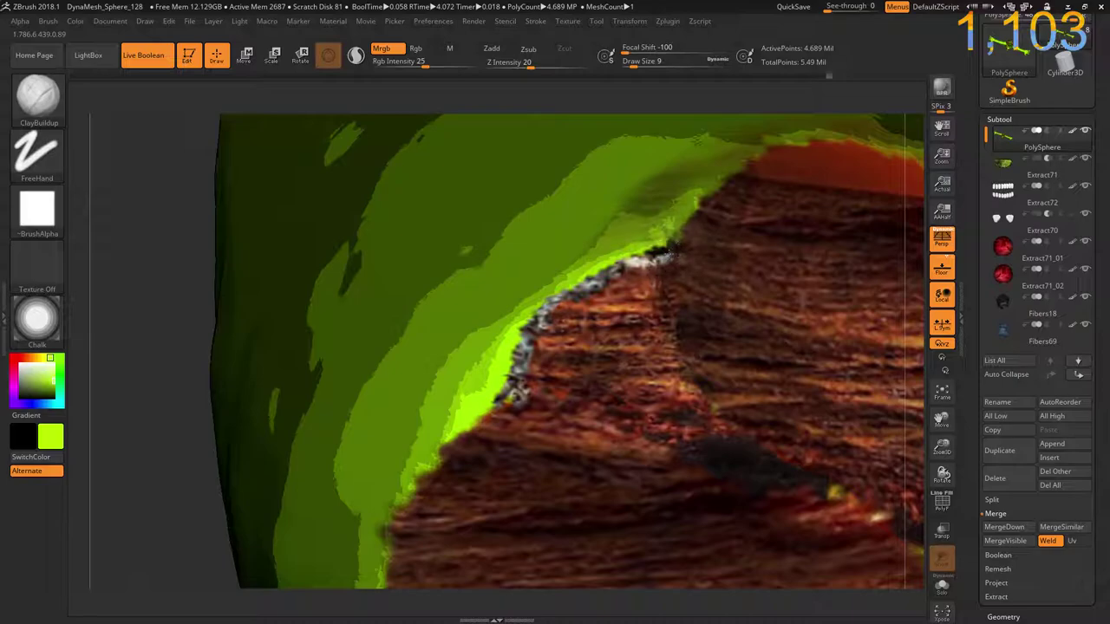
left_click_drag(681, 227, 693, 203)
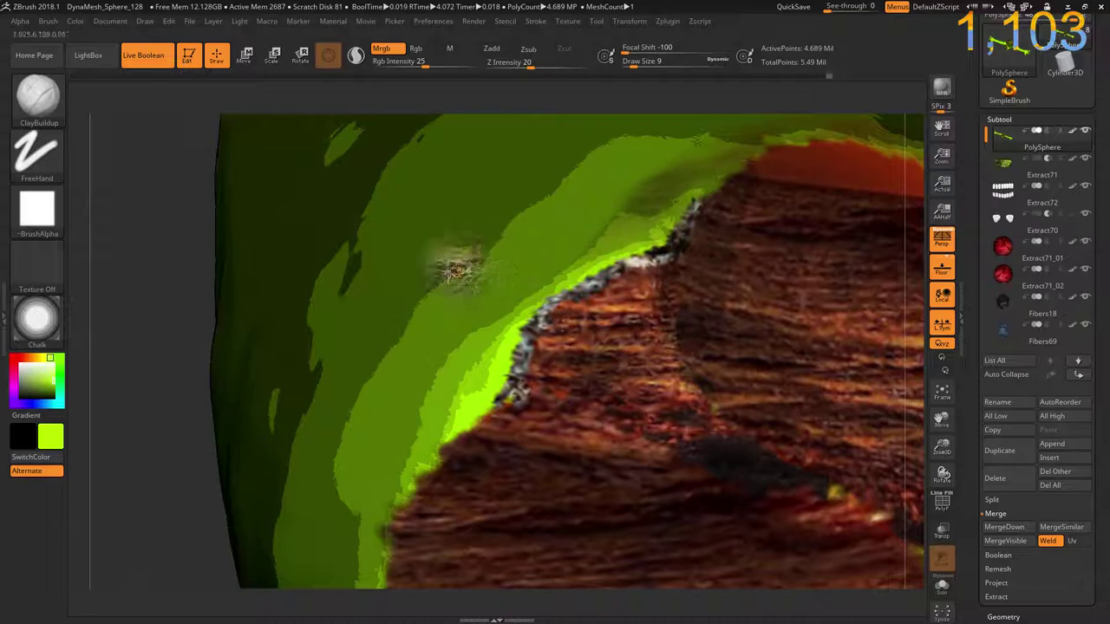
left_click_drag(154, 384, 302, 273)
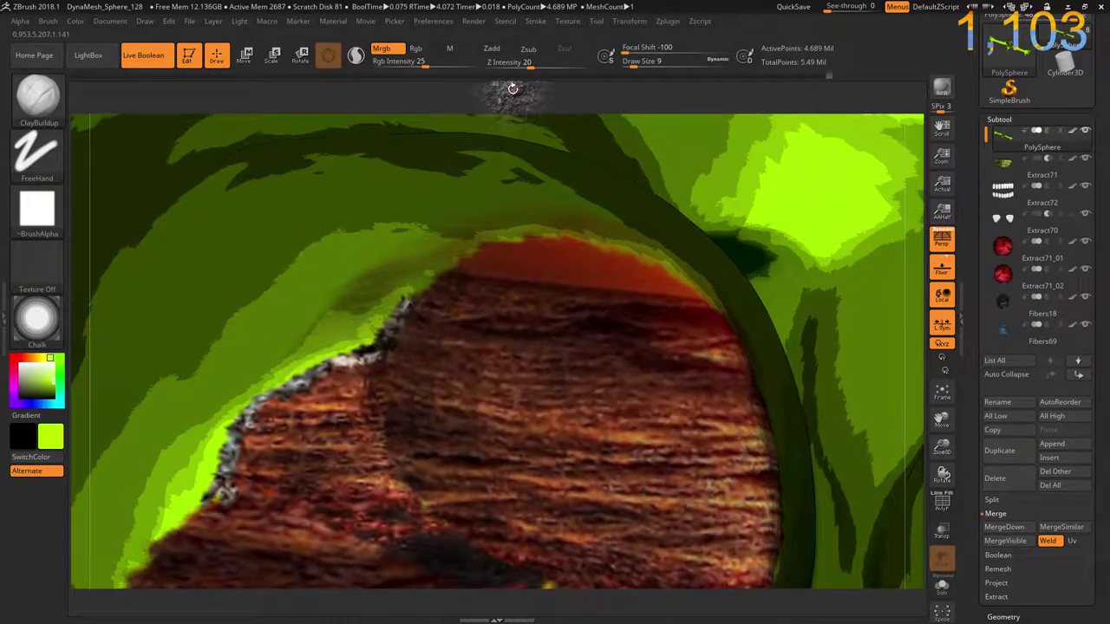
left_click_drag(509, 112, 527, 128)
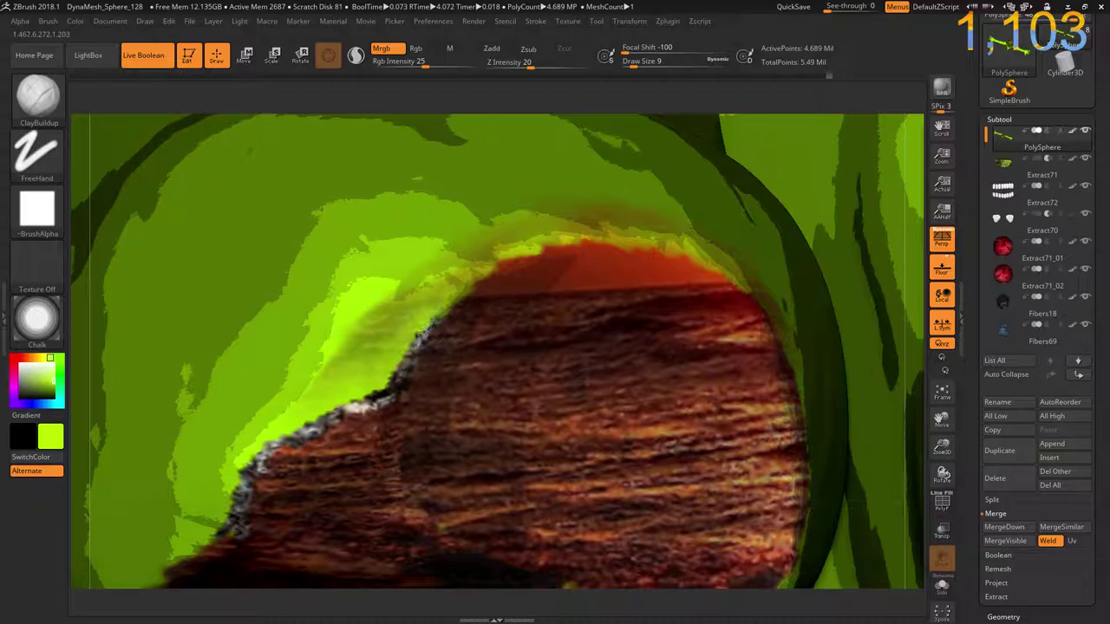
mouse_move(479, 286)
left_mouse_down()
mouse_move(511, 262)
mouse_move(571, 248)
left_mouse_up()
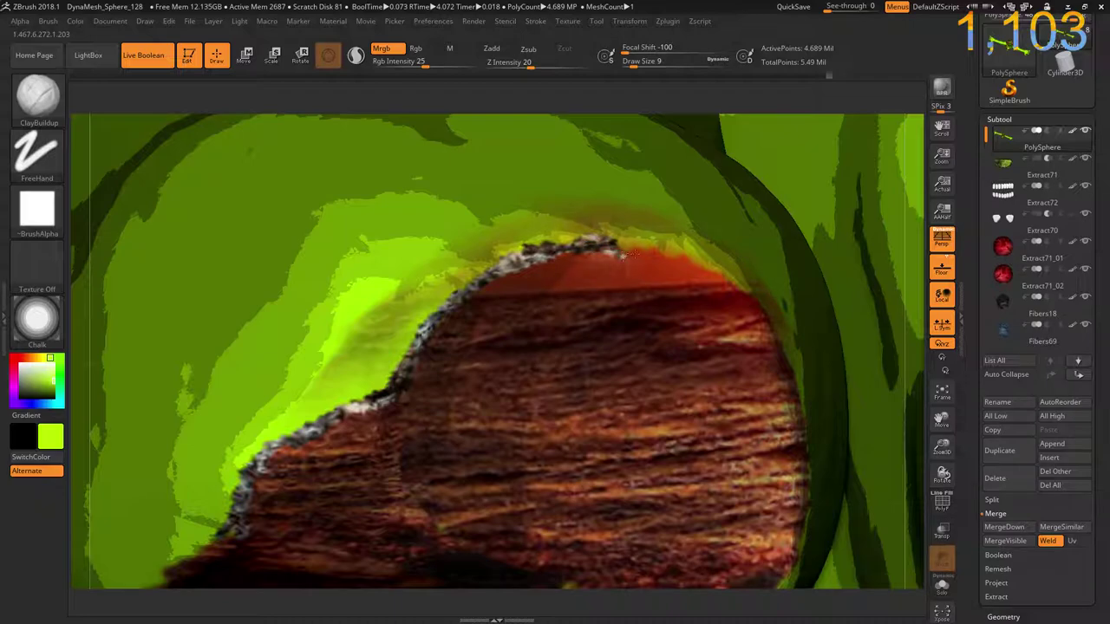
left_click_drag(651, 253, 657, 251)
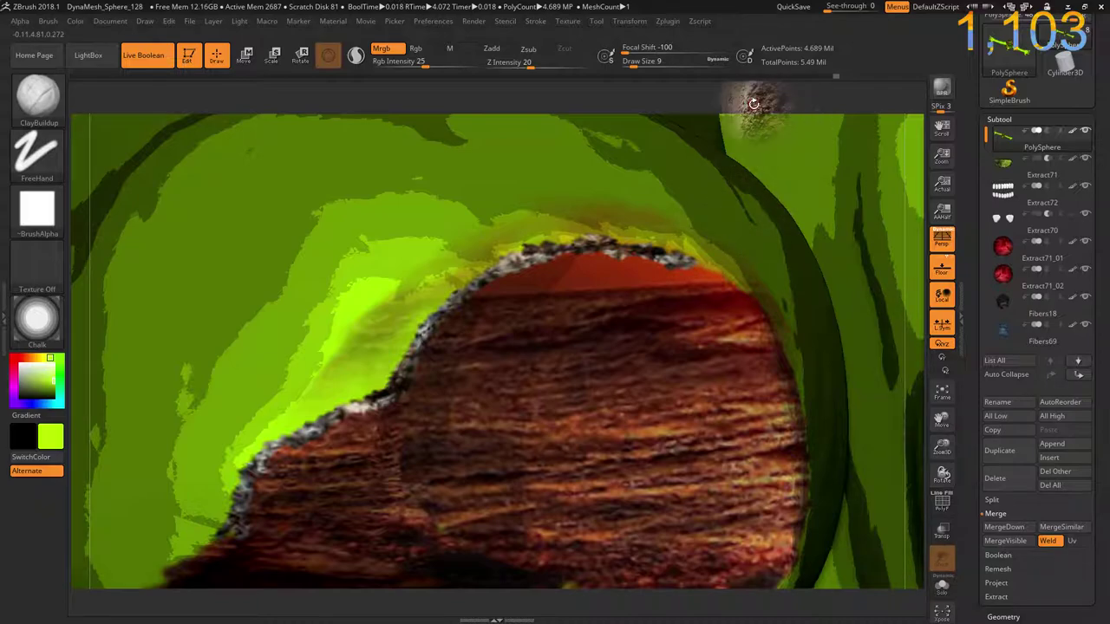
left_click_drag(752, 104, 538, 106)
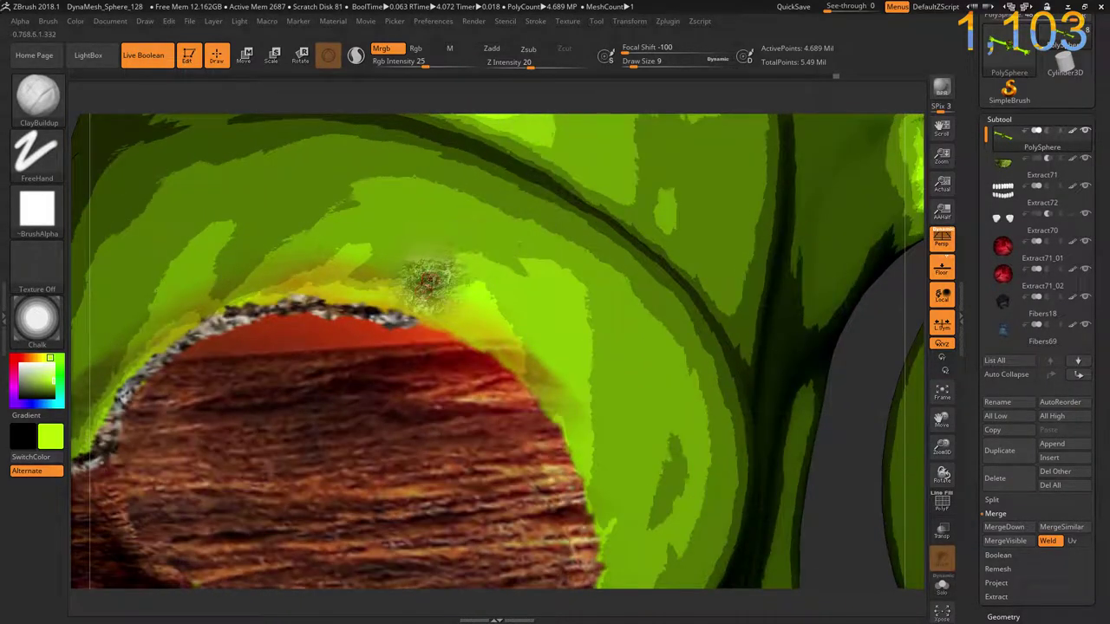
left_click_drag(438, 328, 508, 357)
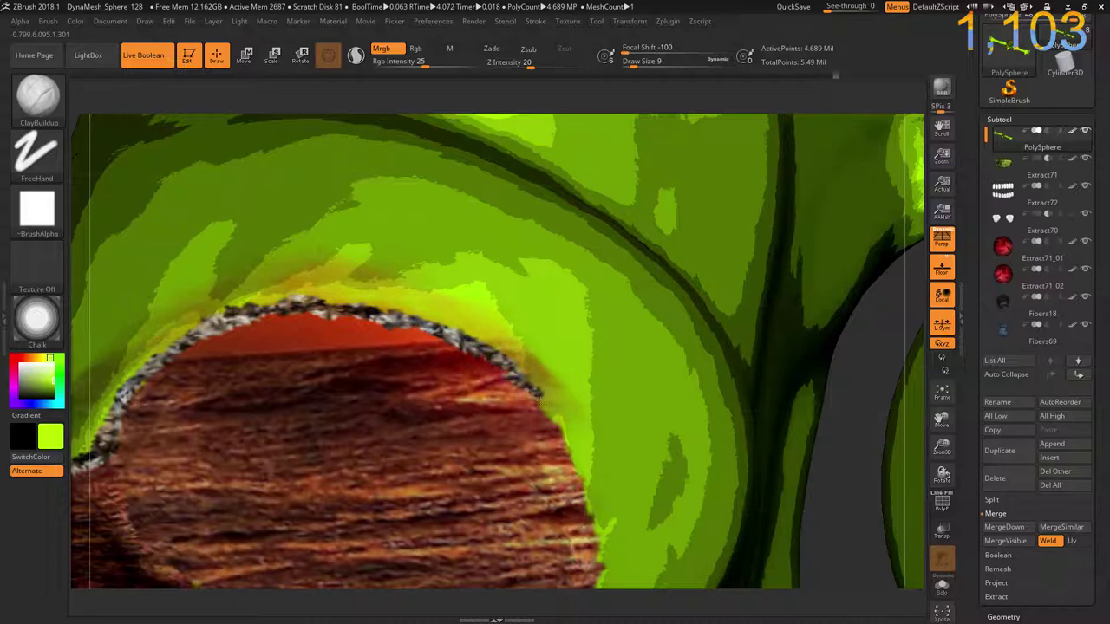
left_click_drag(573, 475, 601, 548)
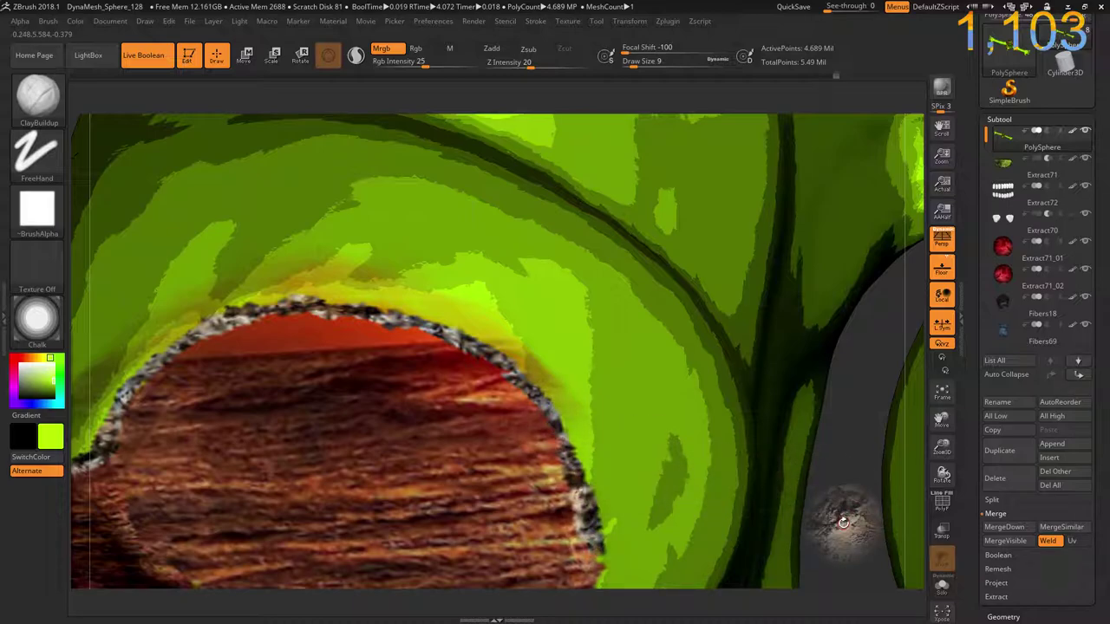
- Paint the grey rim down the bark's right edge and along its lower edge
mouse_move(830, 508)
left_mouse_down()
mouse_move(841, 467)
mouse_move(799, 373)
left_mouse_up()
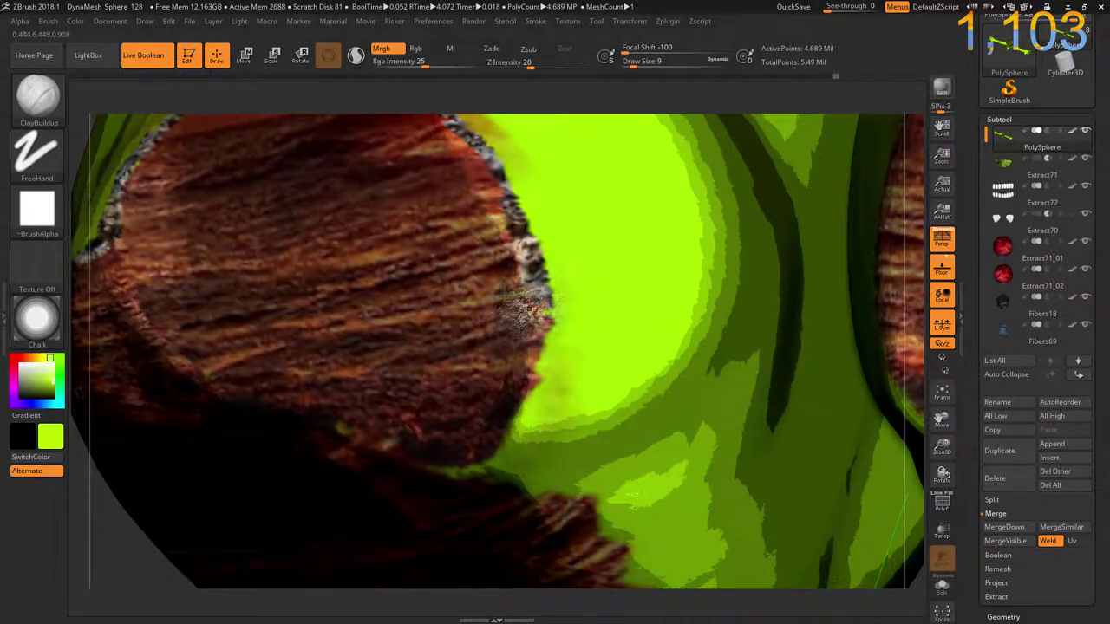
left_click_drag(531, 286, 546, 351)
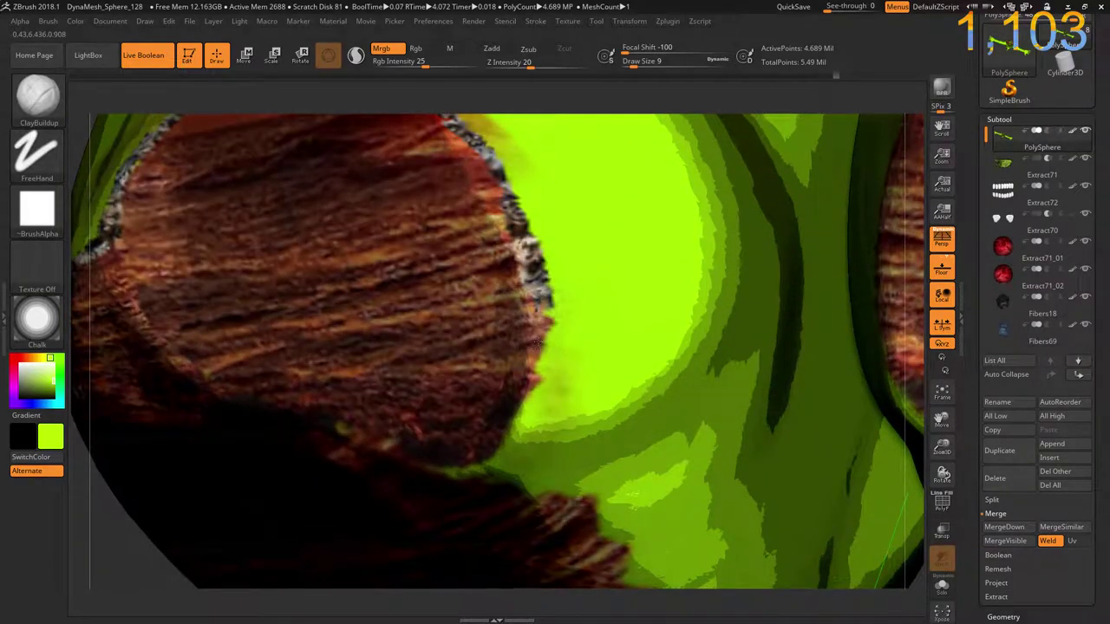
left_click_drag(556, 307, 491, 465)
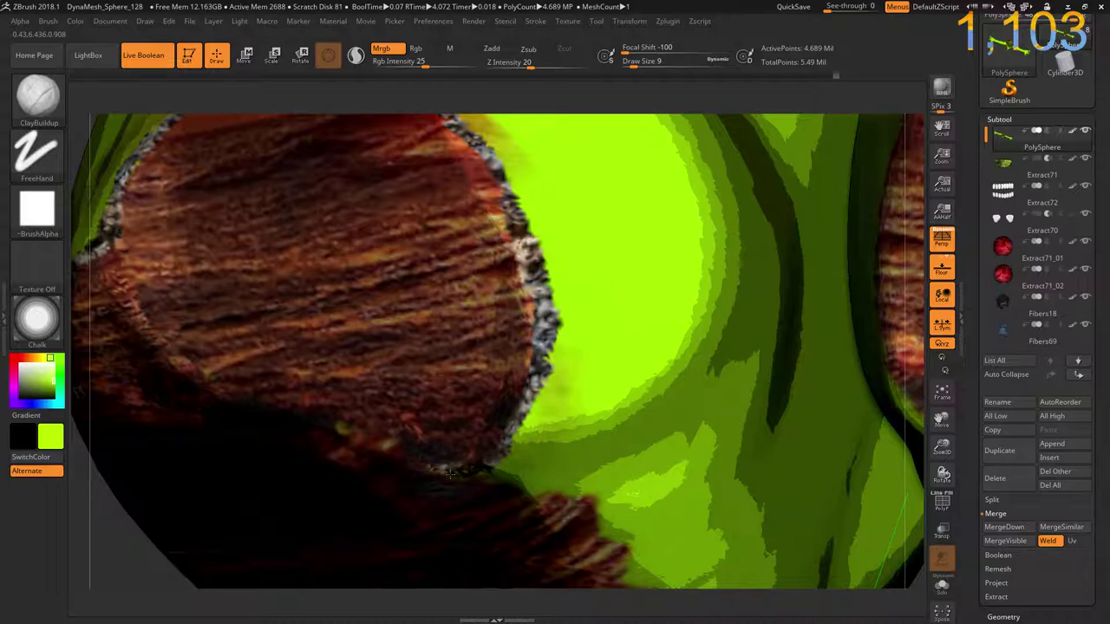
mouse_move(911, 385)
left_mouse_down()
mouse_move(930, 341)
mouse_move(633, 477)
left_mouse_up()
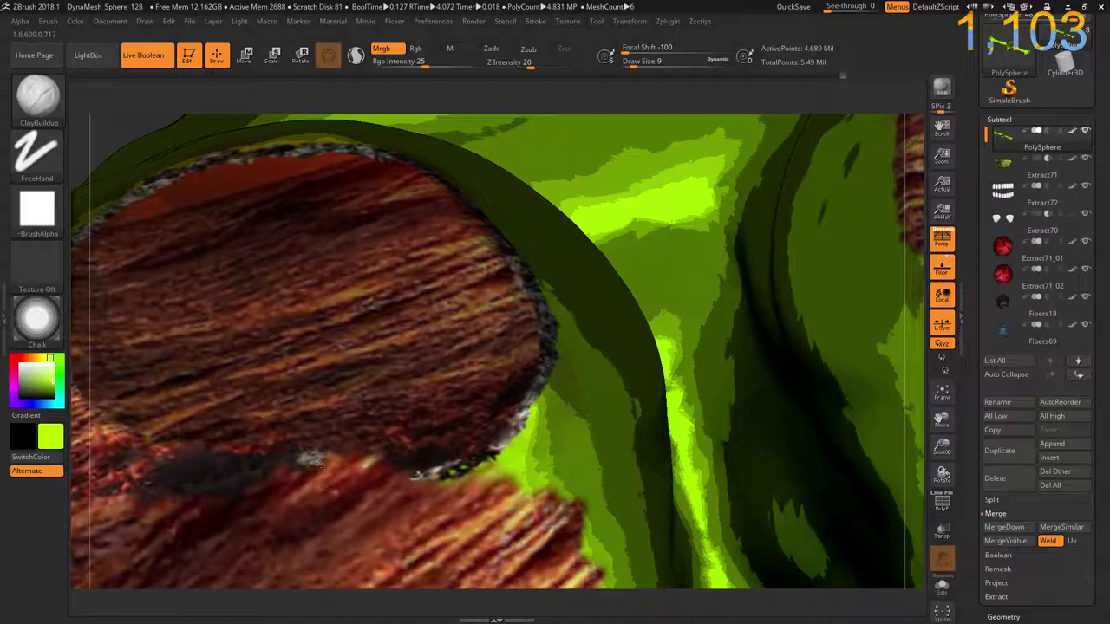
left_click_drag(378, 458, 121, 437)
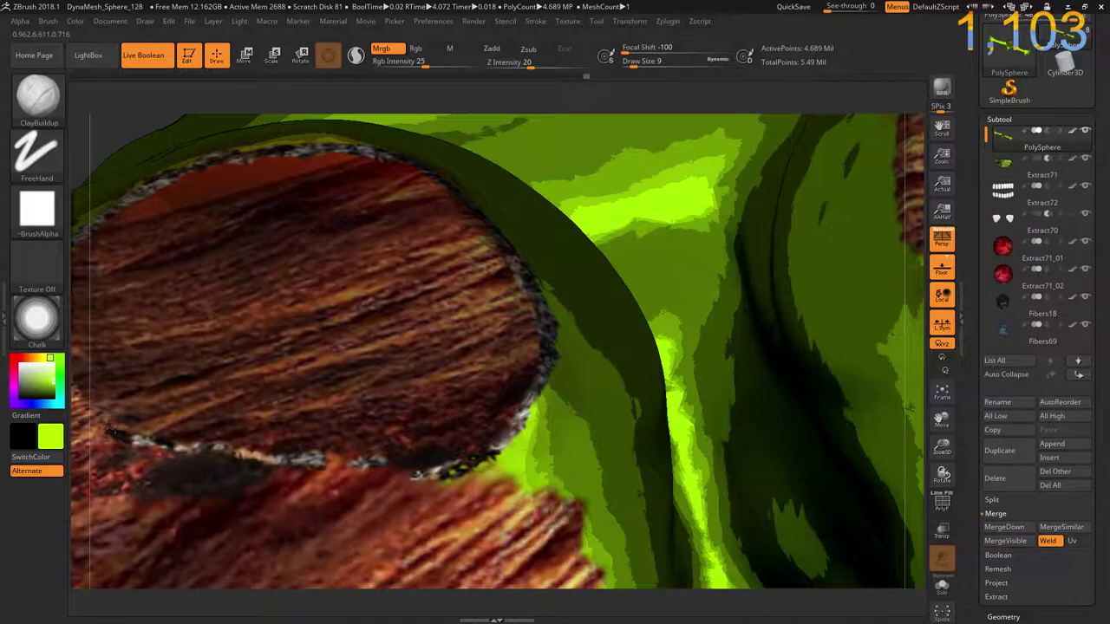
mouse_move(499, 455)
left_mouse_down()
mouse_move(429, 469)
mouse_move(534, 473)
mouse_move(579, 512)
left_mouse_up()
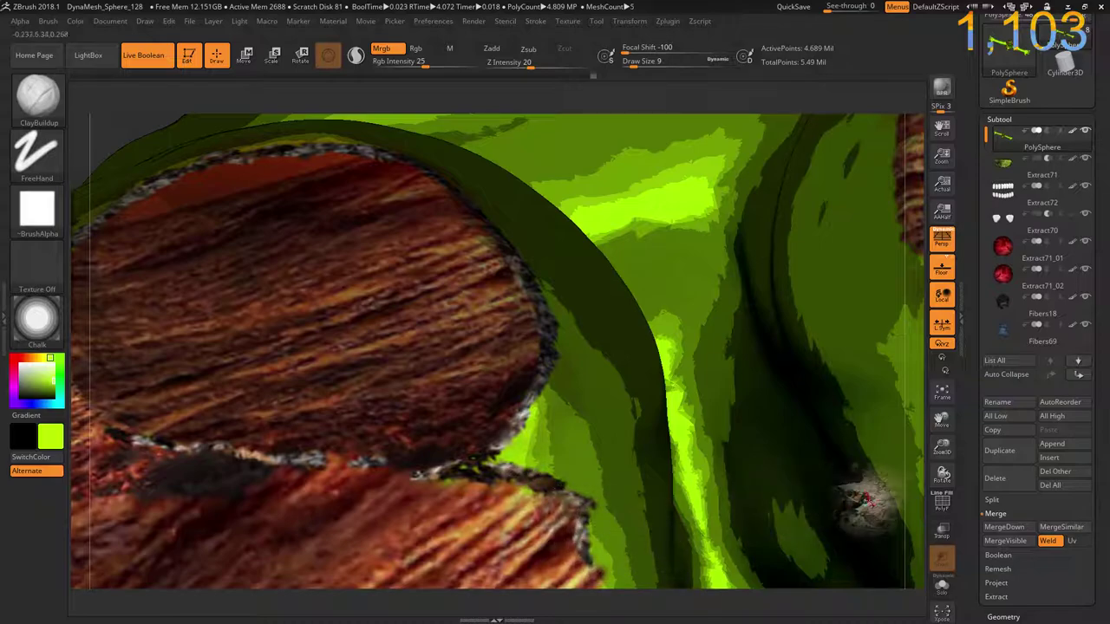
- Paint dark grey speckles along the lower fur-skin border from a new angle
mouse_move(921, 522)
left_mouse_down()
mouse_move(830, 260)
mouse_move(761, 426)
left_mouse_up()
left_click_drag(653, 475, 649, 390)
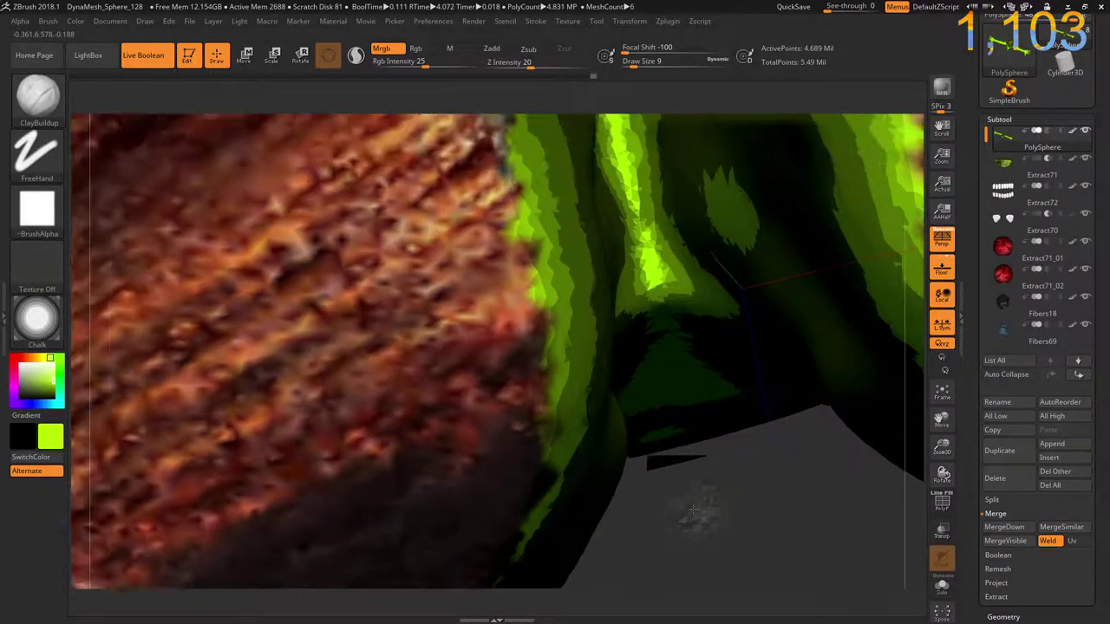
left_click_drag(580, 101, 558, 112)
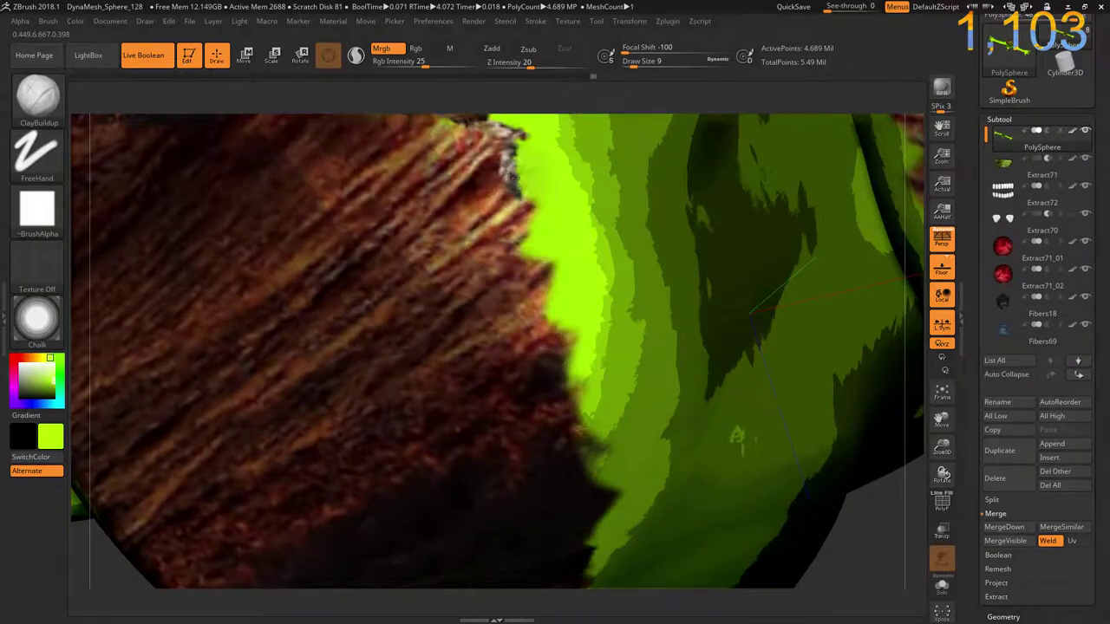
mouse_move(525, 201)
left_mouse_down()
mouse_move(524, 251)
mouse_move(562, 260)
mouse_move(549, 327)
mouse_move(579, 342)
mouse_move(568, 375)
mouse_move(576, 410)
left_mouse_up()
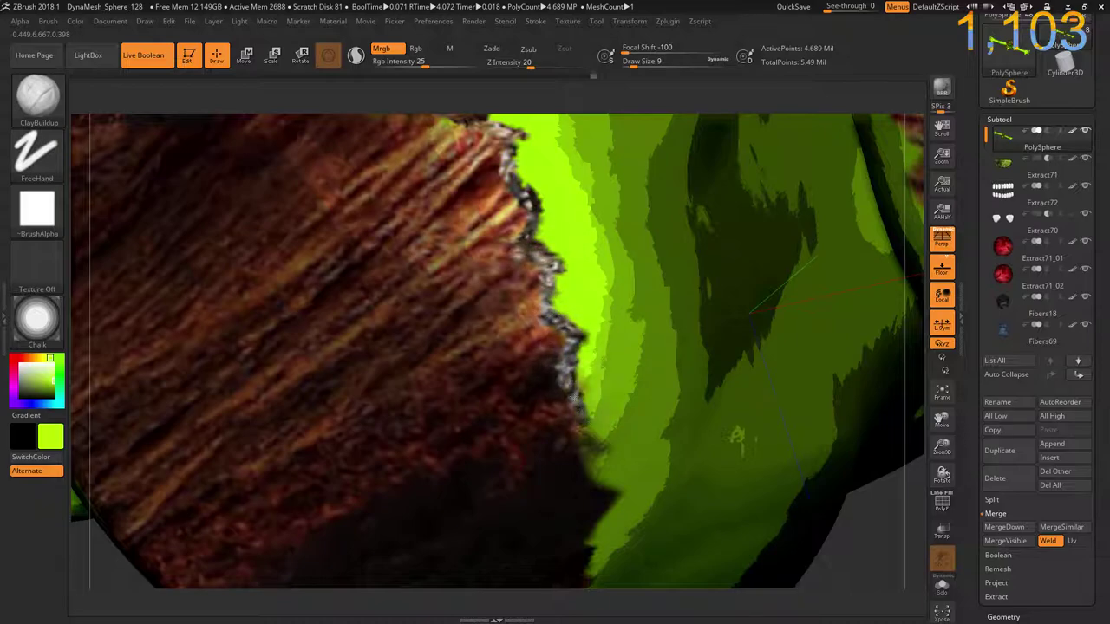
left_click_drag(592, 453, 608, 501)
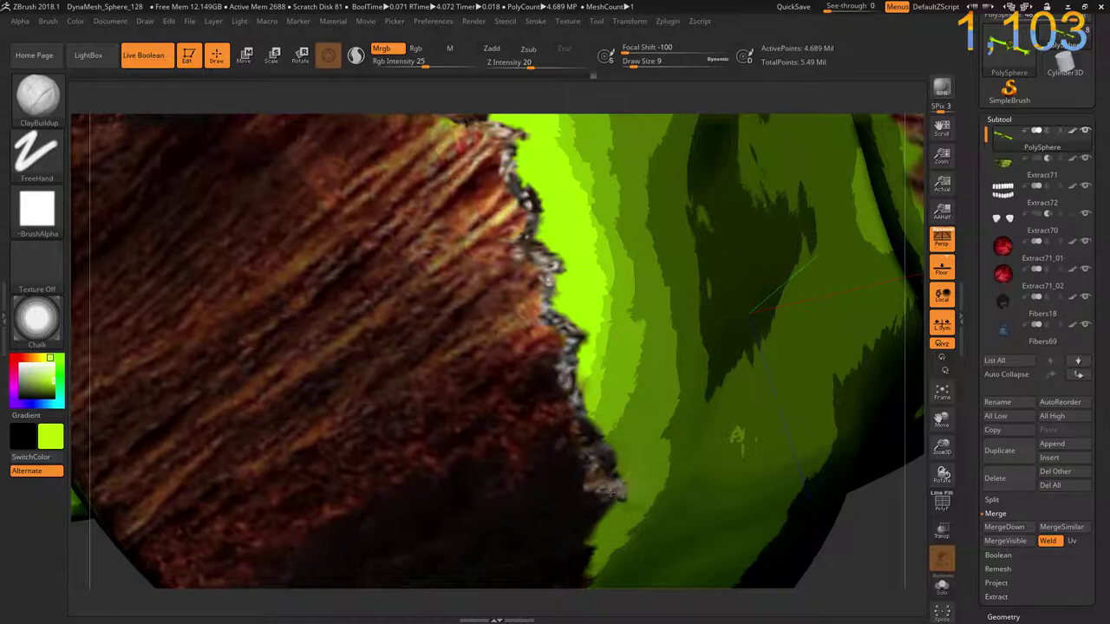
mouse_move(818, 557)
left_mouse_down()
mouse_move(851, 457)
mouse_move(836, 468)
mouse_move(832, 434)
left_mouse_up()
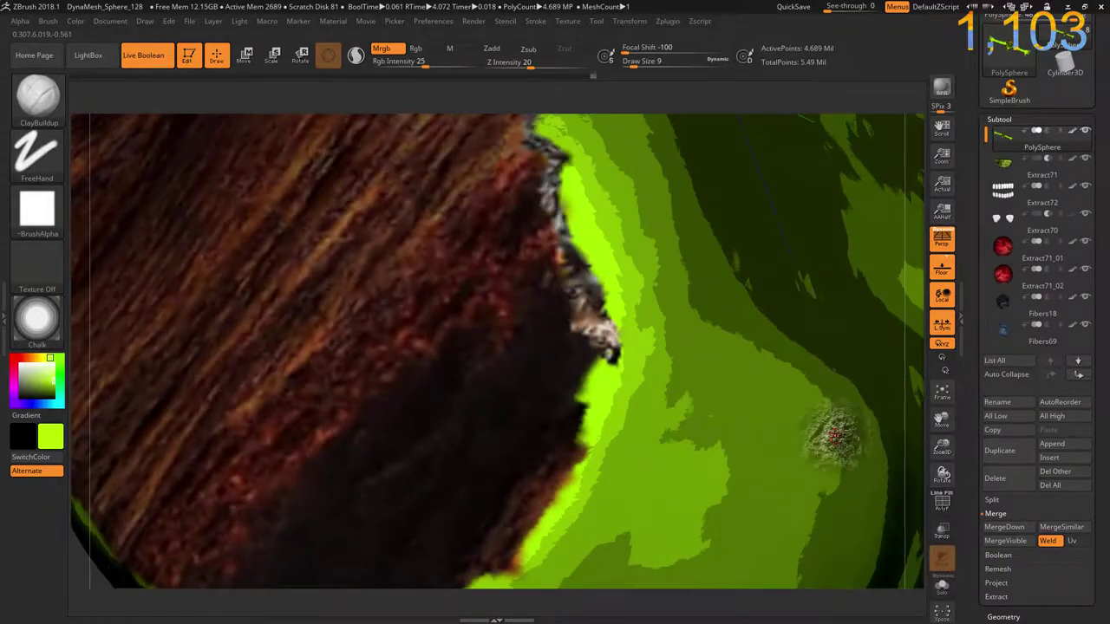
mouse_move(557, 347)
left_mouse_down()
mouse_move(599, 373)
mouse_move(579, 389)
mouse_move(607, 382)
mouse_move(571, 479)
mouse_move(536, 525)
mouse_move(576, 481)
left_mouse_up()
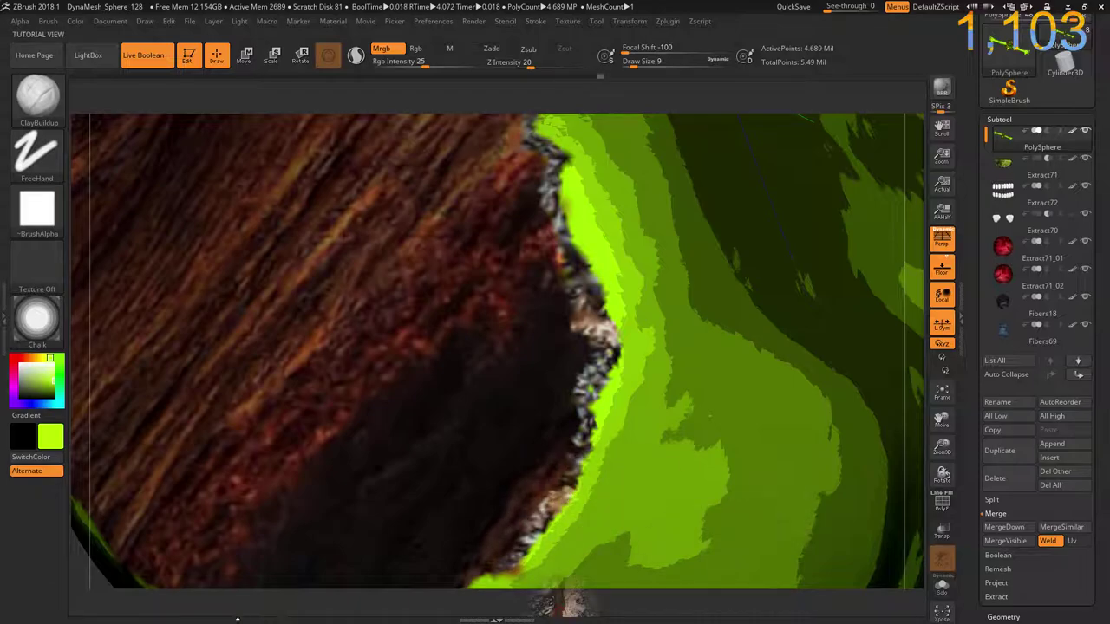
- Paint grey fibrous texture along the curved green rim up toward its top
left_click_drag(95, 533, 153, 404)
left_click_drag(173, 471, 185, 446)
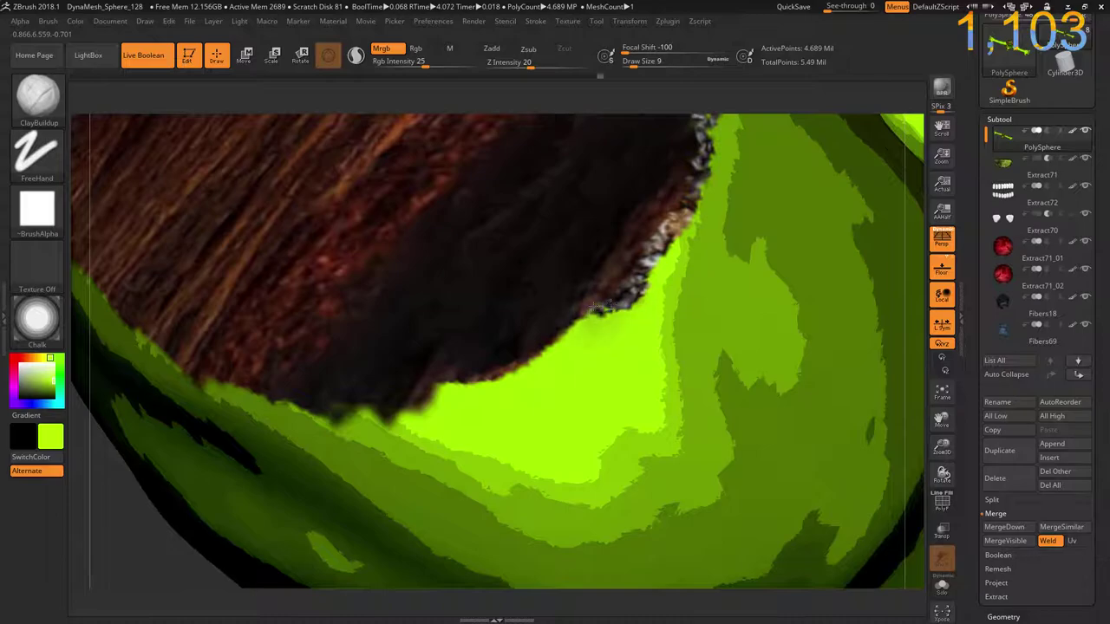
mouse_move(557, 341)
left_mouse_down()
mouse_move(507, 379)
mouse_move(384, 414)
mouse_move(278, 401)
mouse_move(221, 378)
mouse_move(151, 347)
mouse_move(79, 292)
left_mouse_up()
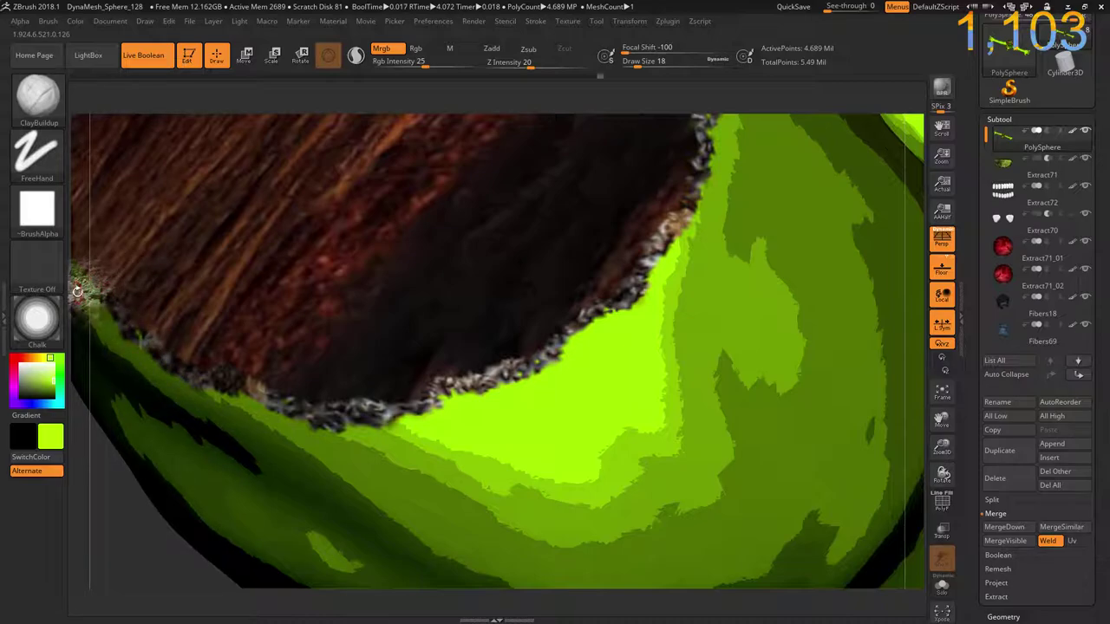
mouse_move(77, 291)
right_mouse_down()
mouse_move(176, 360)
mouse_move(78, 324)
mouse_move(211, 372)
mouse_move(428, 496)
right_mouse_up()
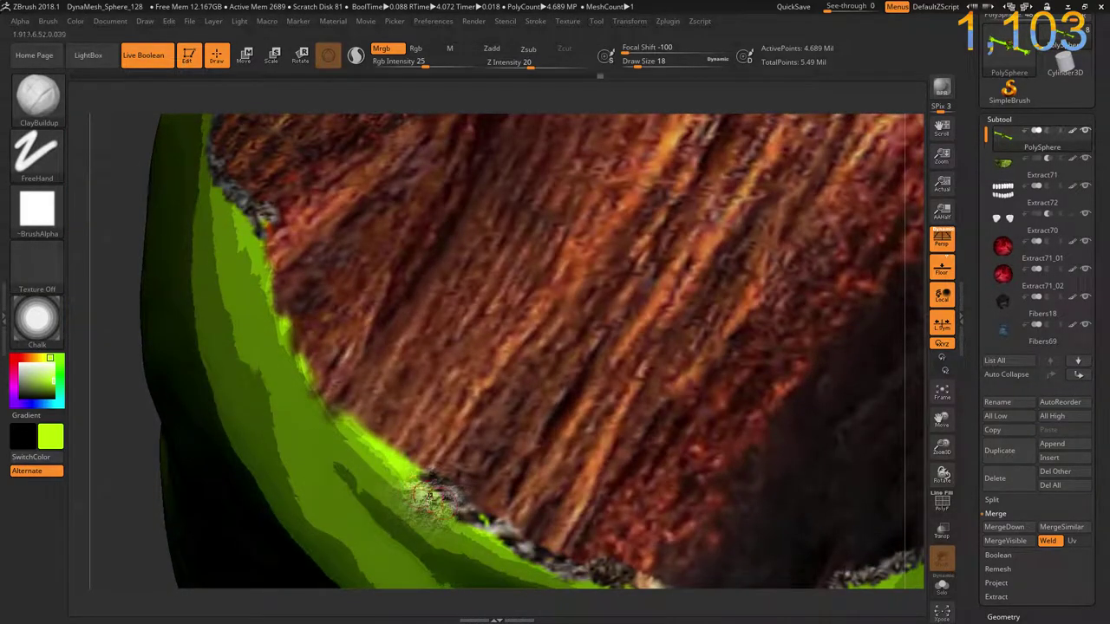
mouse_move(394, 442)
left_mouse_down()
mouse_move(323, 399)
mouse_move(288, 338)
left_mouse_up()
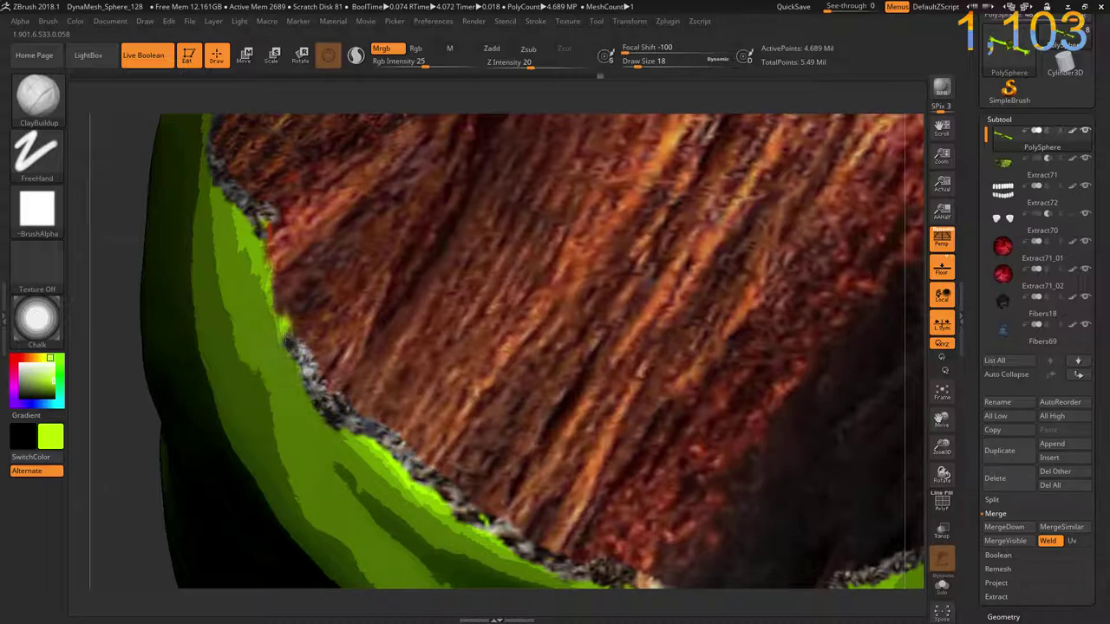
left_click_drag(267, 262, 255, 214)
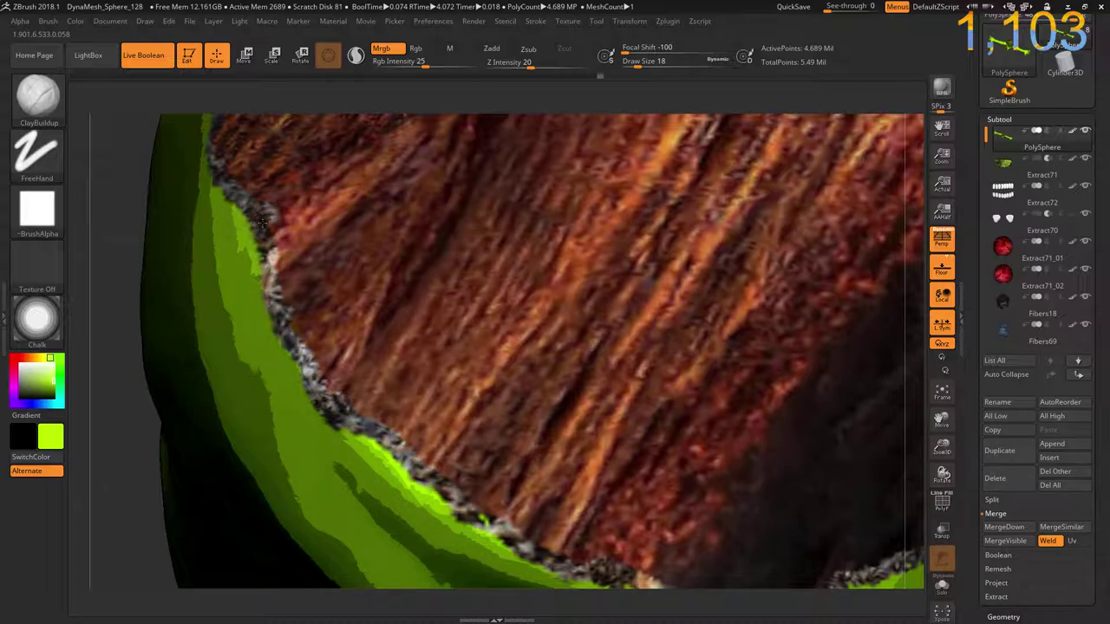
left_click(264, 155)
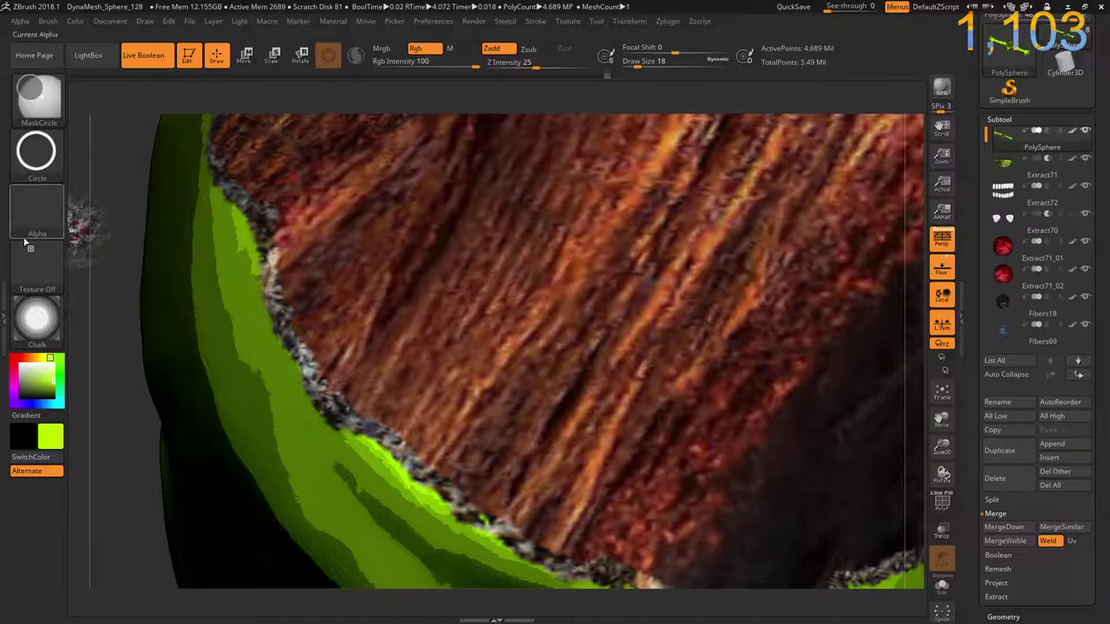
left_click_drag(130, 200, 139, 186)
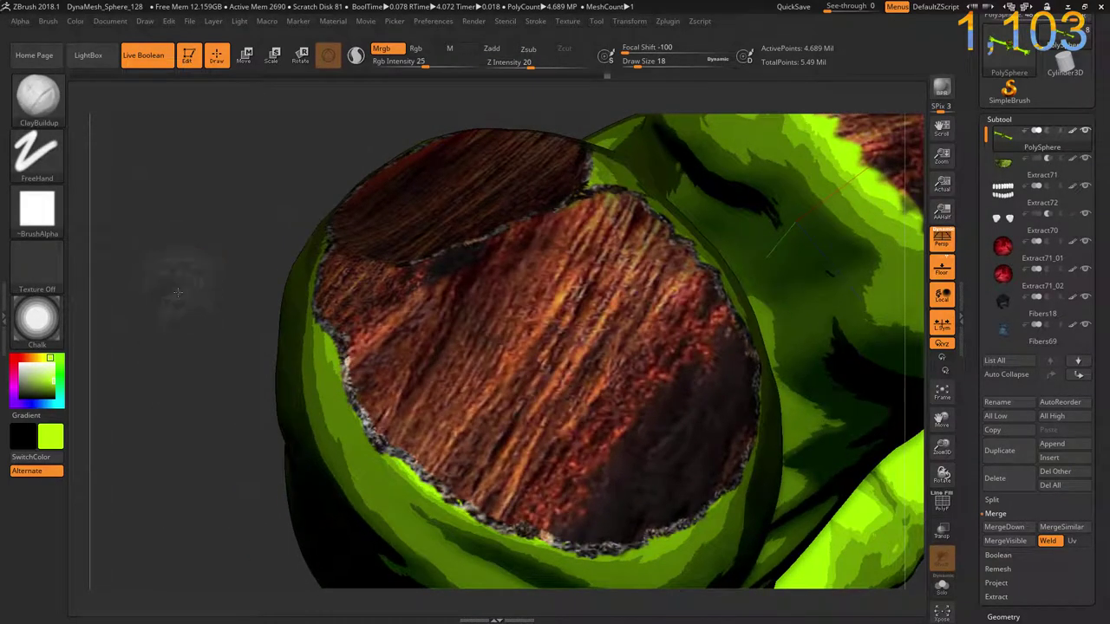
- Paint dark streaks along the seam between the two fur-textured cut faces
mouse_move(161, 260)
left_mouse_down()
mouse_move(183, 345)
mouse_move(241, 451)
left_mouse_up()
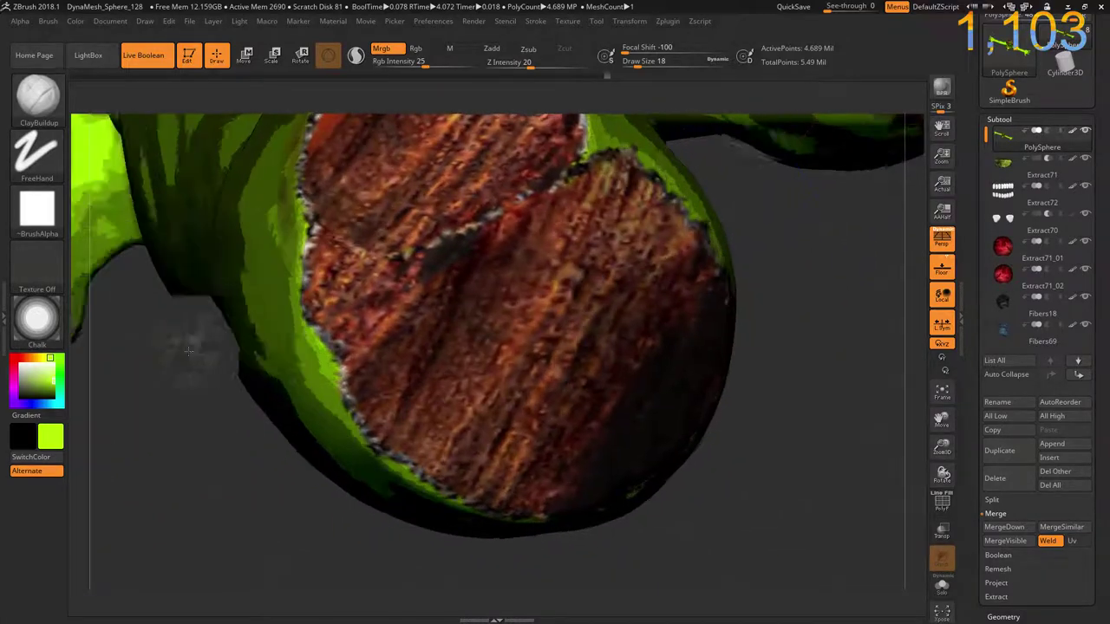
key("ctrl")
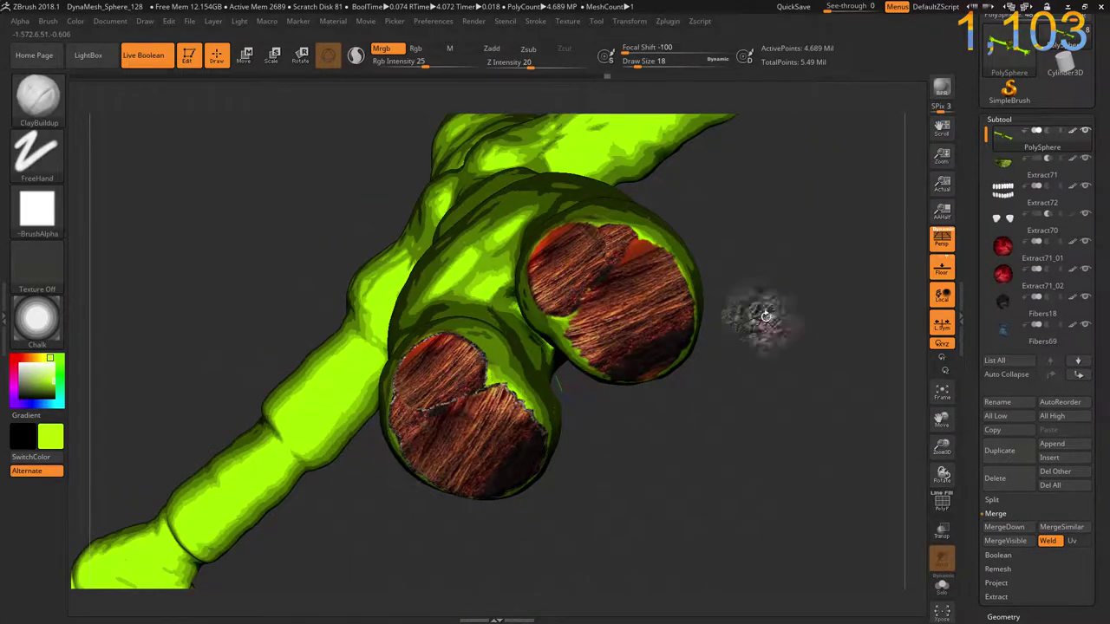
mouse_move(768, 248)
left_mouse_down()
mouse_move(776, 282)
mouse_move(756, 228)
mouse_move(638, 373)
mouse_move(648, 355)
mouse_move(805, 298)
left_mouse_up()
mouse_move(836, 243)
left_mouse_down()
mouse_move(818, 238)
mouse_move(743, 367)
mouse_move(743, 408)
left_mouse_up()
mouse_move(666, 446)
left_mouse_down()
mouse_move(656, 391)
mouse_move(701, 362)
mouse_move(720, 394)
mouse_move(780, 299)
left_mouse_up()
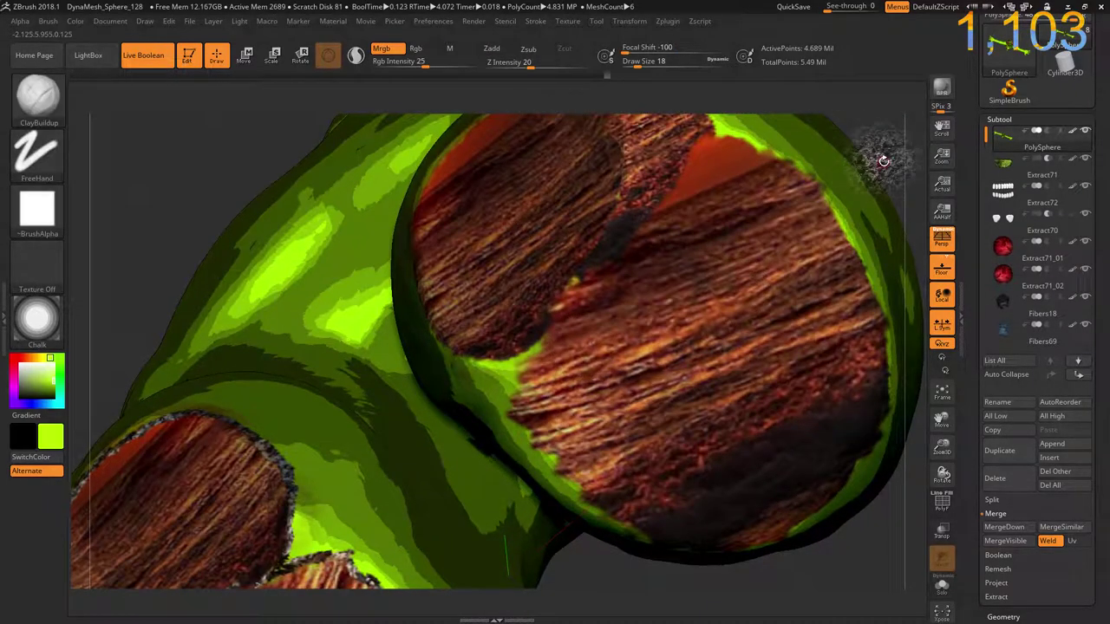
left_click_drag(883, 158, 829, 214)
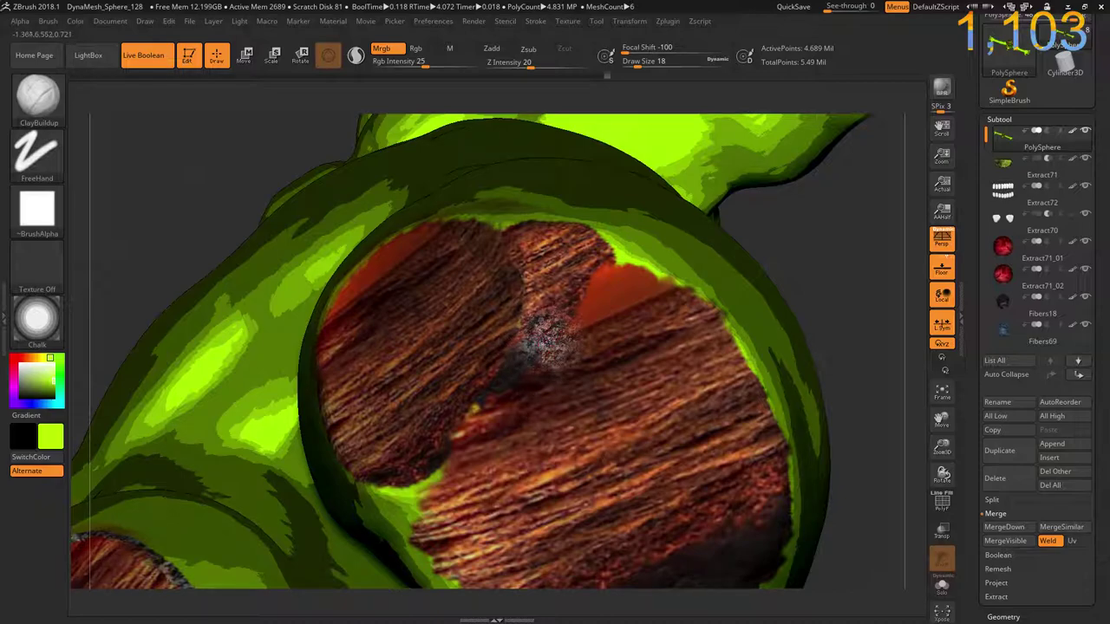
left_click_drag(547, 343, 551, 340)
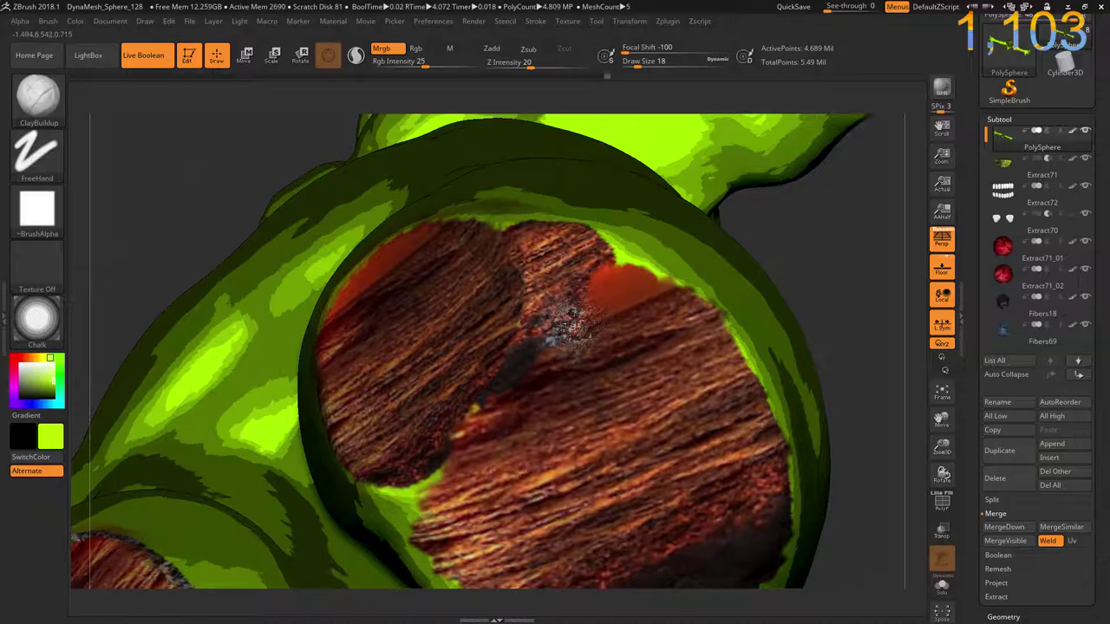
left_click_drag(563, 322, 586, 294)
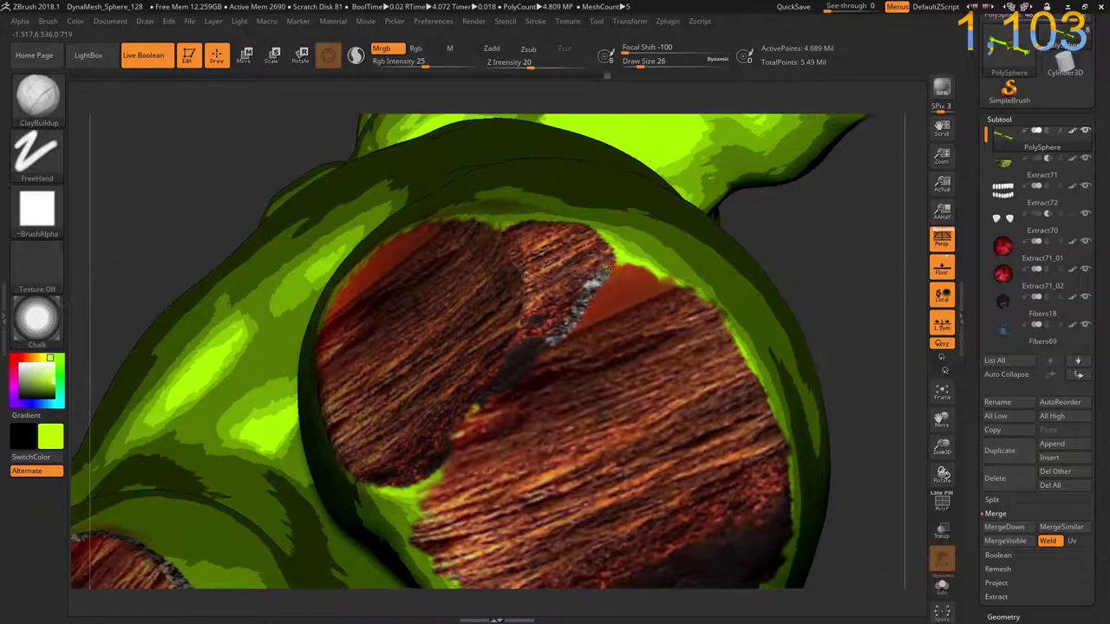
left_click_drag(855, 248, 625, 250)
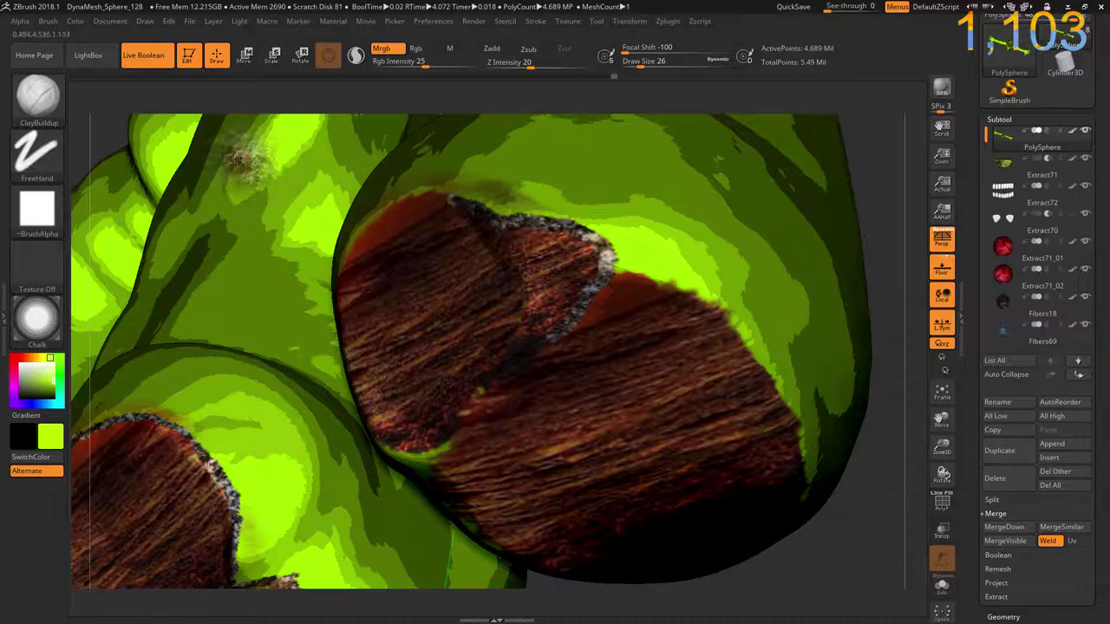
mouse_move(86, 139)
left_mouse_down()
mouse_move(96, 130)
mouse_move(431, 186)
left_mouse_up()
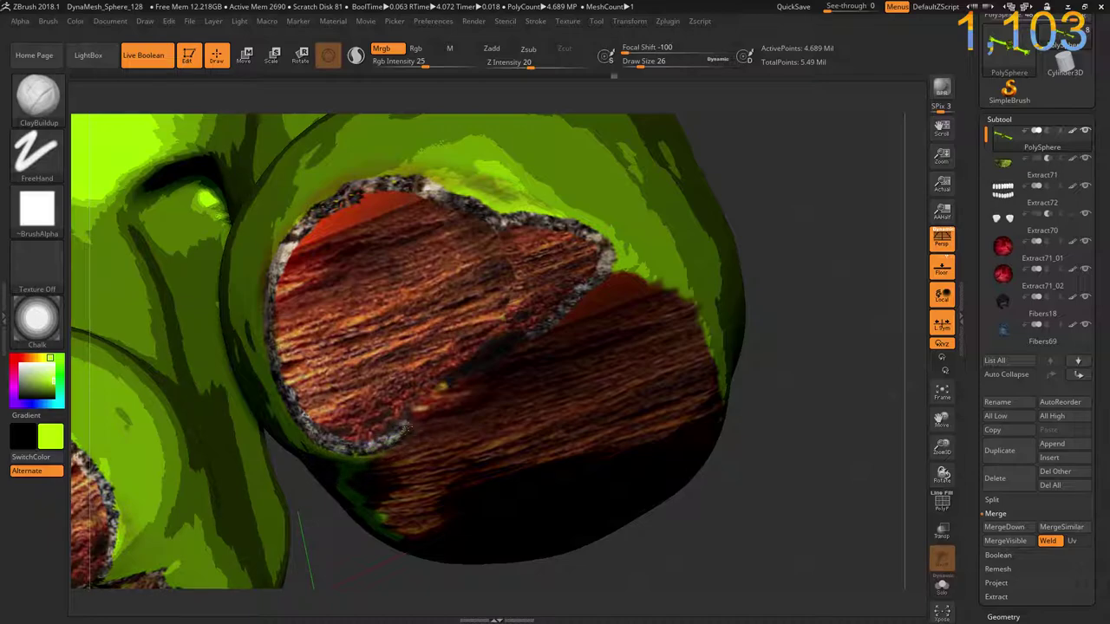
- Paint the grey rim along the lower wood patch's upper and right edges
mouse_move(409, 426)
left_mouse_down()
mouse_move(444, 385)
mouse_move(601, 268)
left_mouse_up()
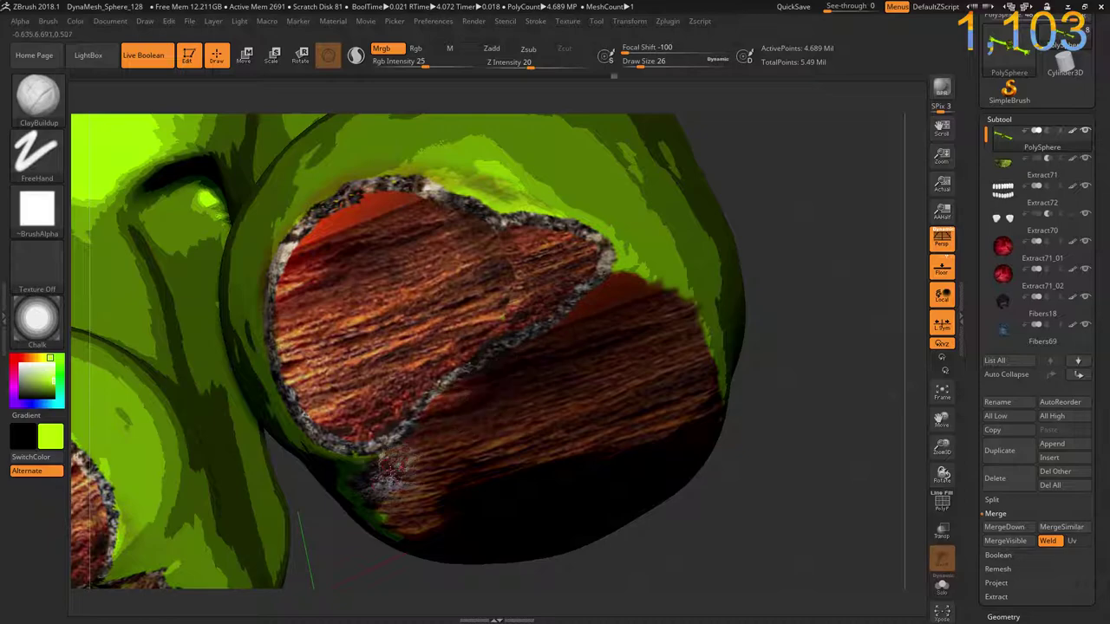
left_click_drag(342, 583, 513, 375)
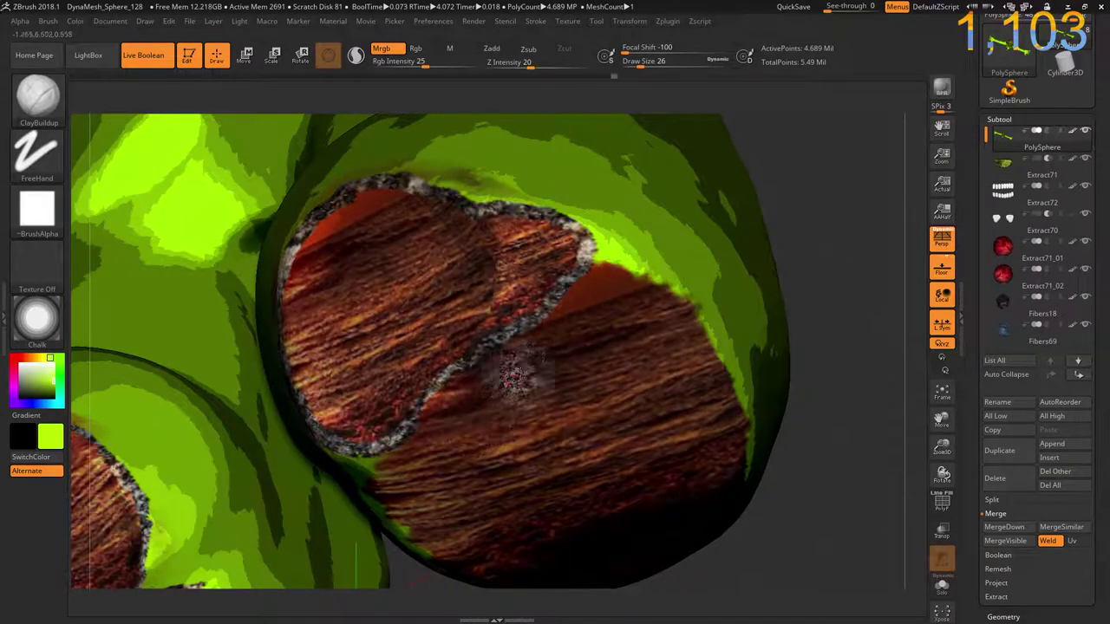
mouse_move(542, 319)
left_mouse_down()
mouse_move(659, 286)
mouse_move(591, 260)
mouse_move(605, 298)
mouse_move(563, 306)
left_mouse_up()
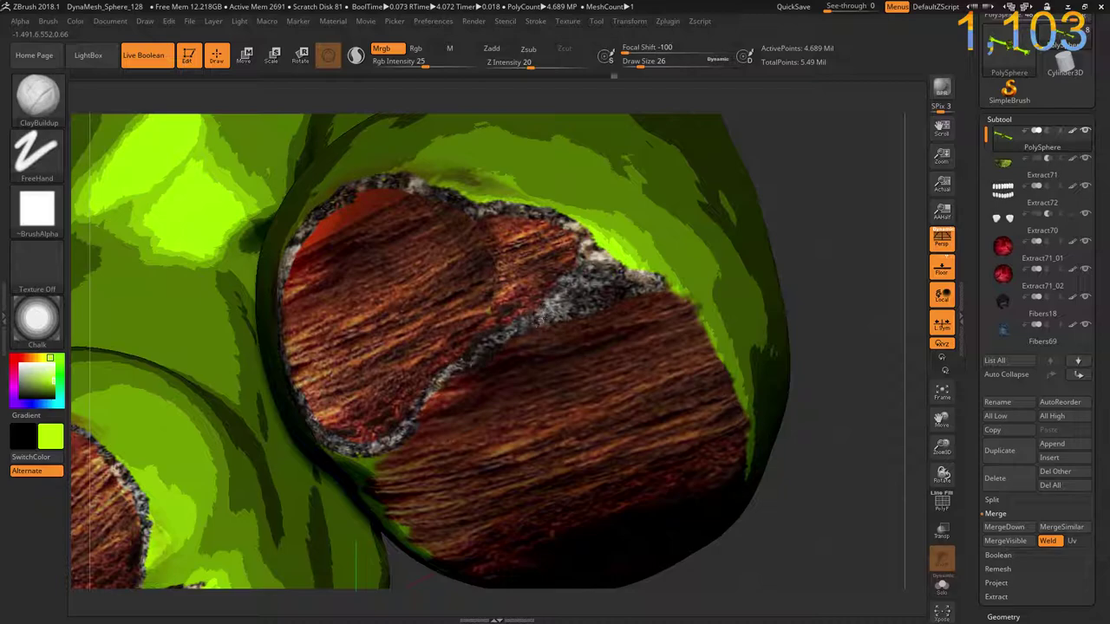
left_click_drag(845, 530, 791, 495)
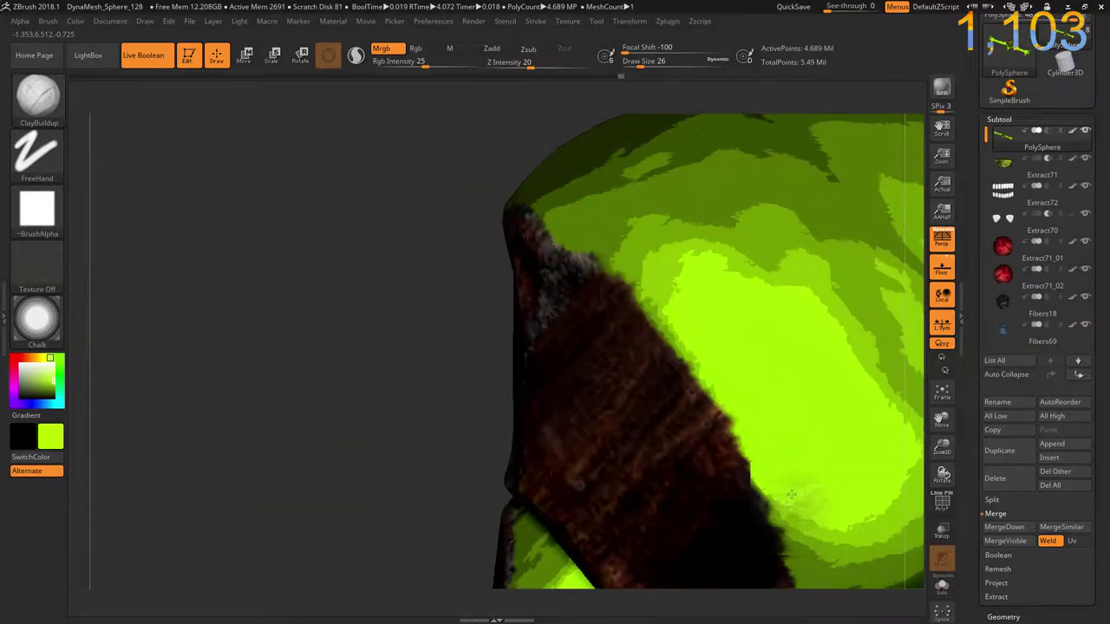
mouse_move(372, 372)
left_mouse_down()
mouse_move(244, 394)
mouse_move(365, 363)
mouse_move(485, 308)
left_mouse_up()
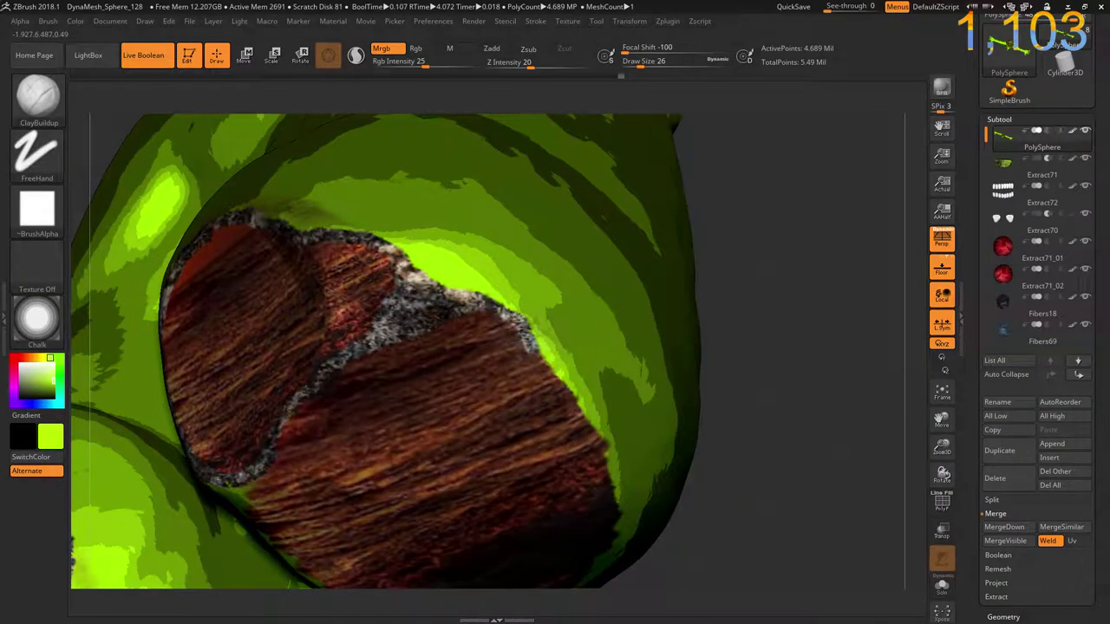
left_click_drag(539, 354, 569, 397)
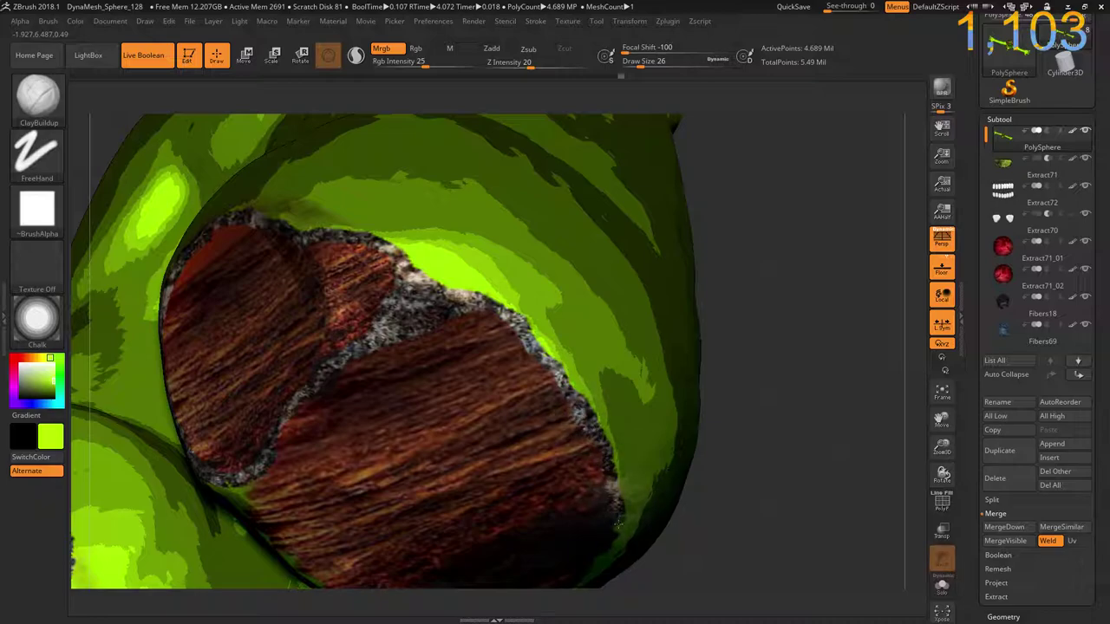
left_click_drag(706, 532, 701, 500)
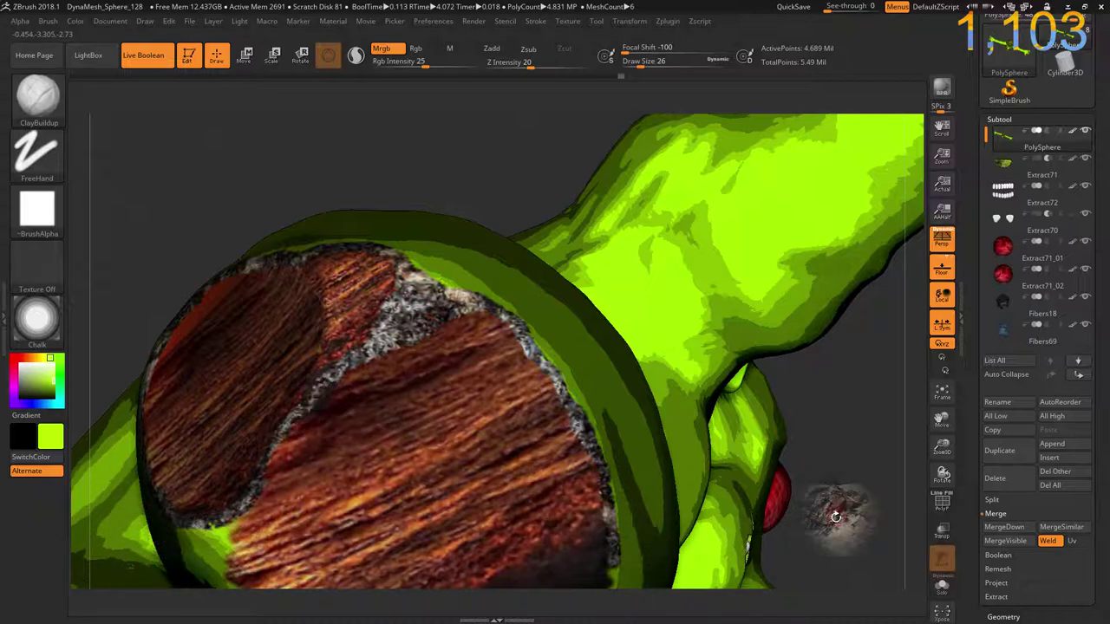
- Blend the rims of both wood-textured caps into the green skin with ClayBuildup strokes
left_click_drag(824, 510, 684, 418)
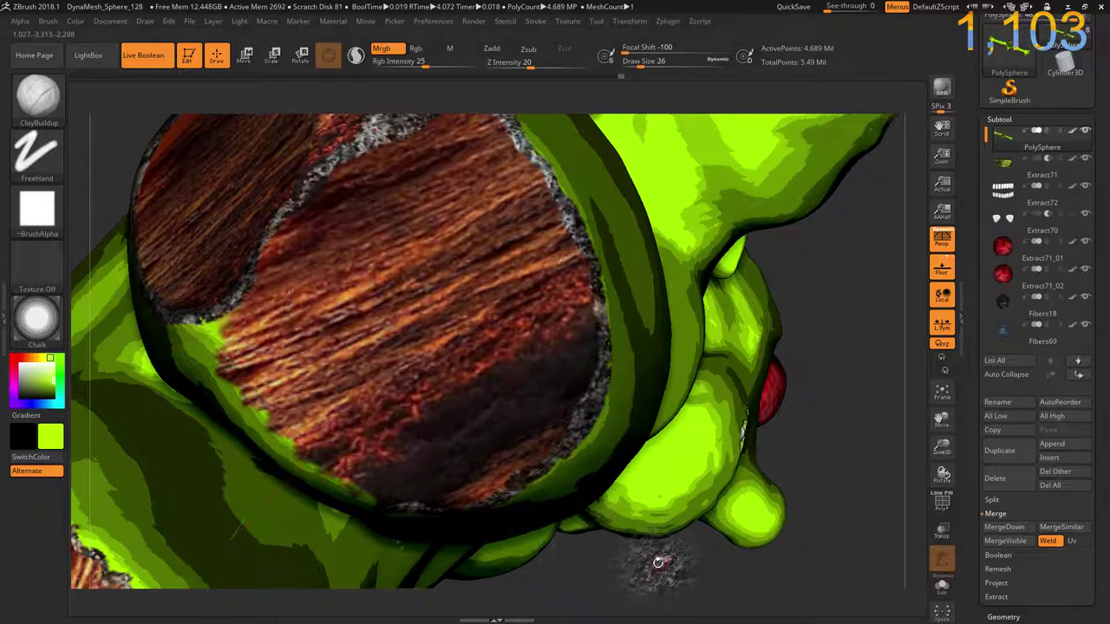
mouse_move(656, 565)
left_mouse_down()
mouse_move(644, 535)
mouse_move(451, 494)
left_mouse_up()
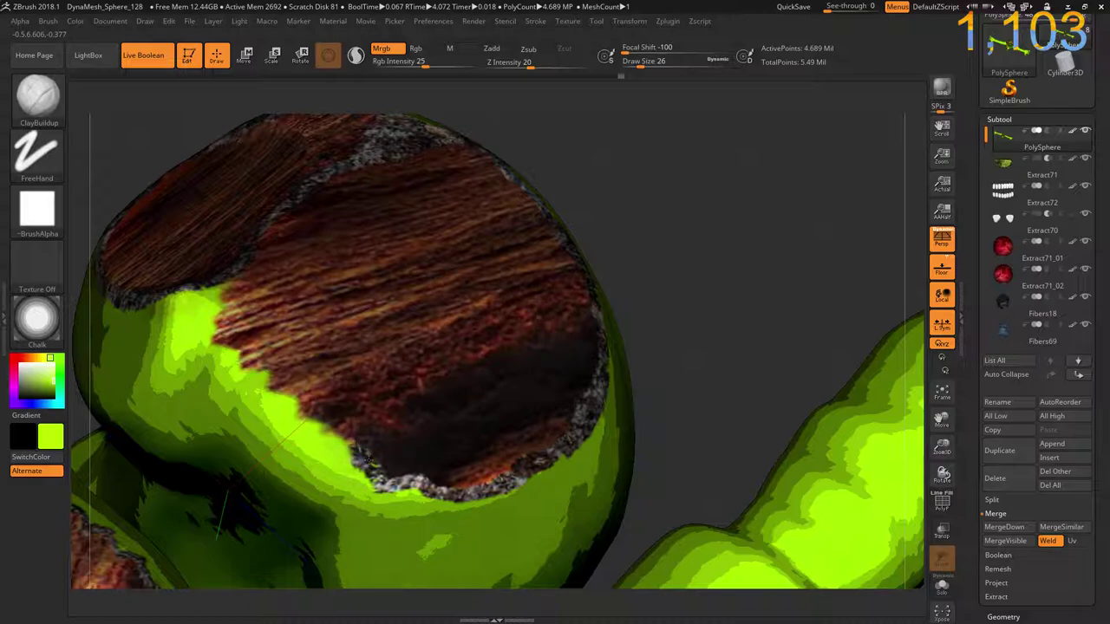
left_click_drag(333, 438, 234, 354)
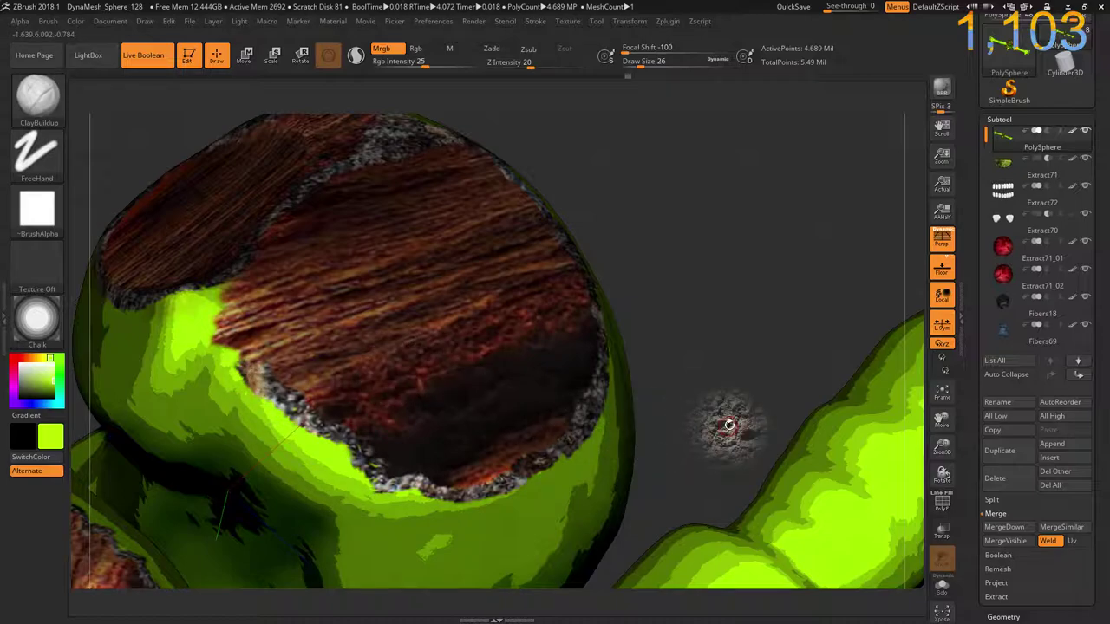
mouse_move(731, 404)
left_mouse_down()
mouse_move(845, 365)
mouse_move(818, 329)
mouse_move(607, 300)
mouse_move(391, 301)
mouse_move(347, 327)
left_mouse_up()
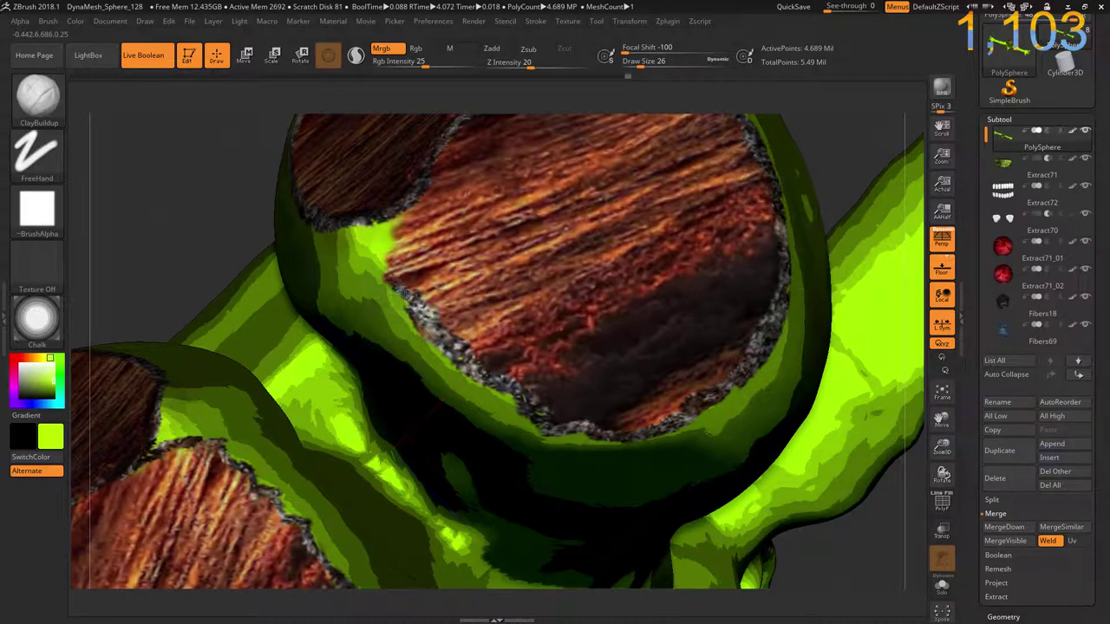
mouse_move(385, 268)
left_mouse_down()
mouse_move(406, 210)
mouse_move(388, 222)
left_mouse_up()
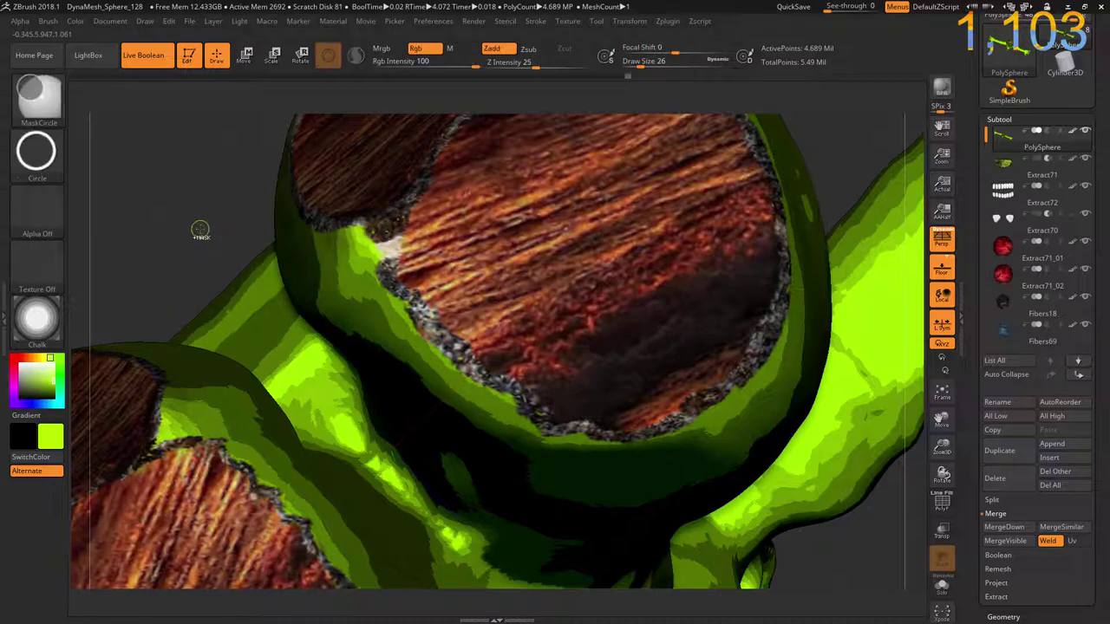
mouse_move(199, 231)
left_mouse_down()
mouse_move(197, 207)
mouse_move(243, 367)
mouse_move(588, 242)
mouse_move(451, 235)
mouse_move(646, 308)
mouse_move(786, 250)
mouse_move(645, 280)
left_mouse_up()
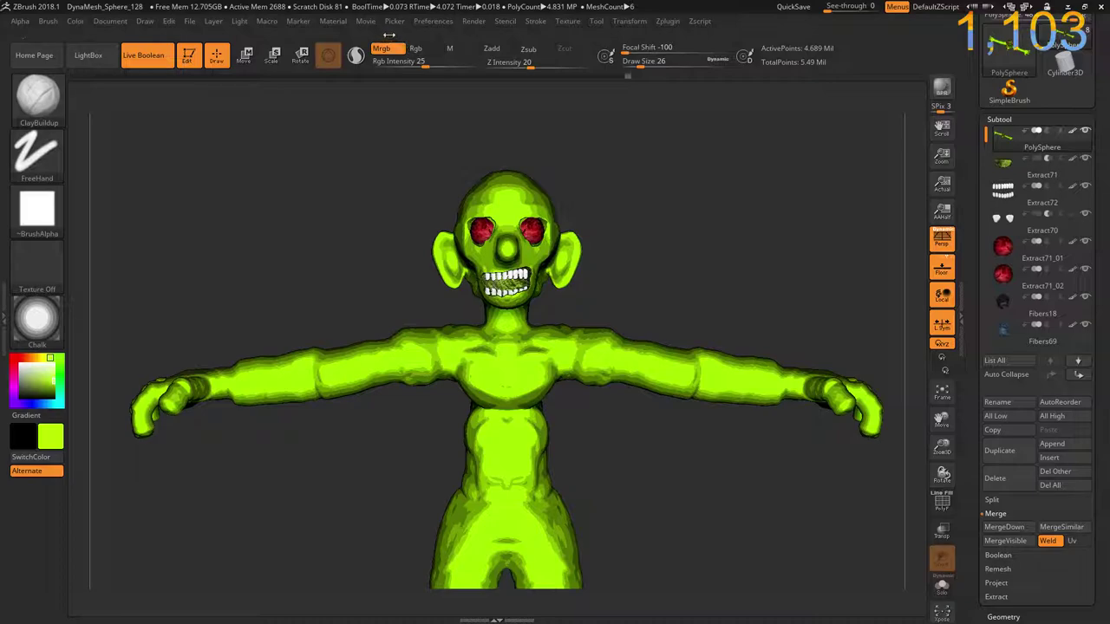
- Quick-save the project and run a BPR render showing the fiber hair
left_click(789, 7)
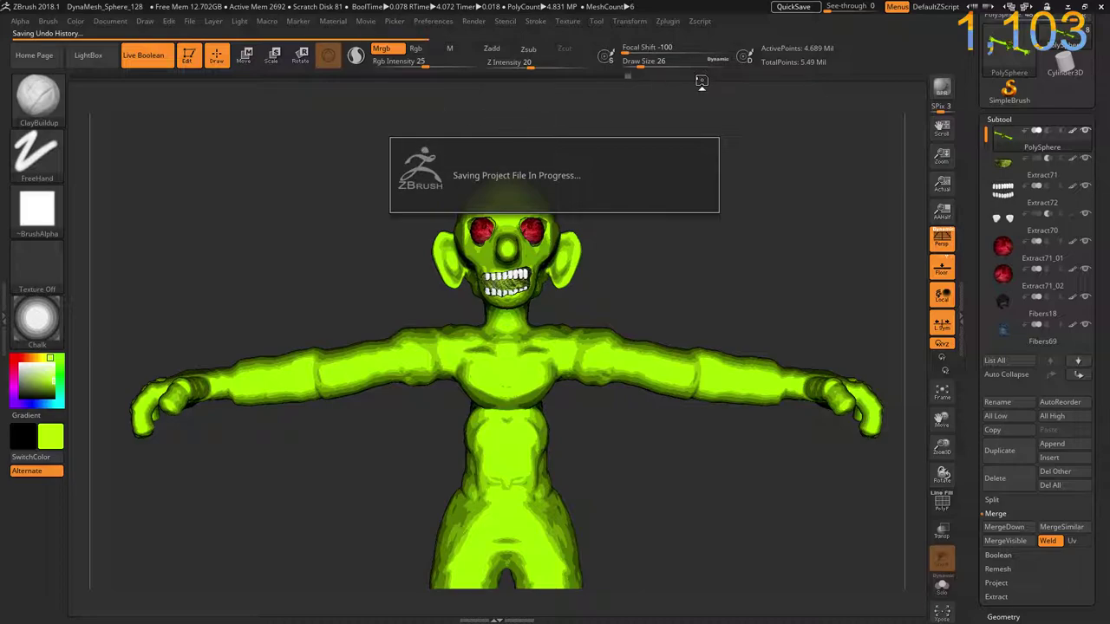
left_click(941, 88)
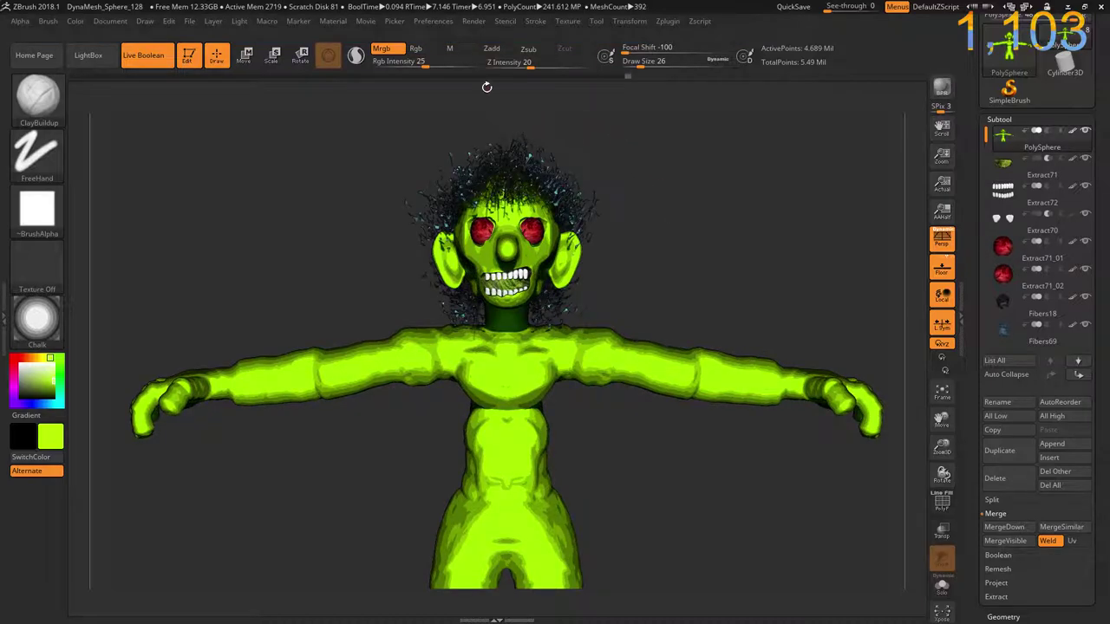
left_click(473, 21)
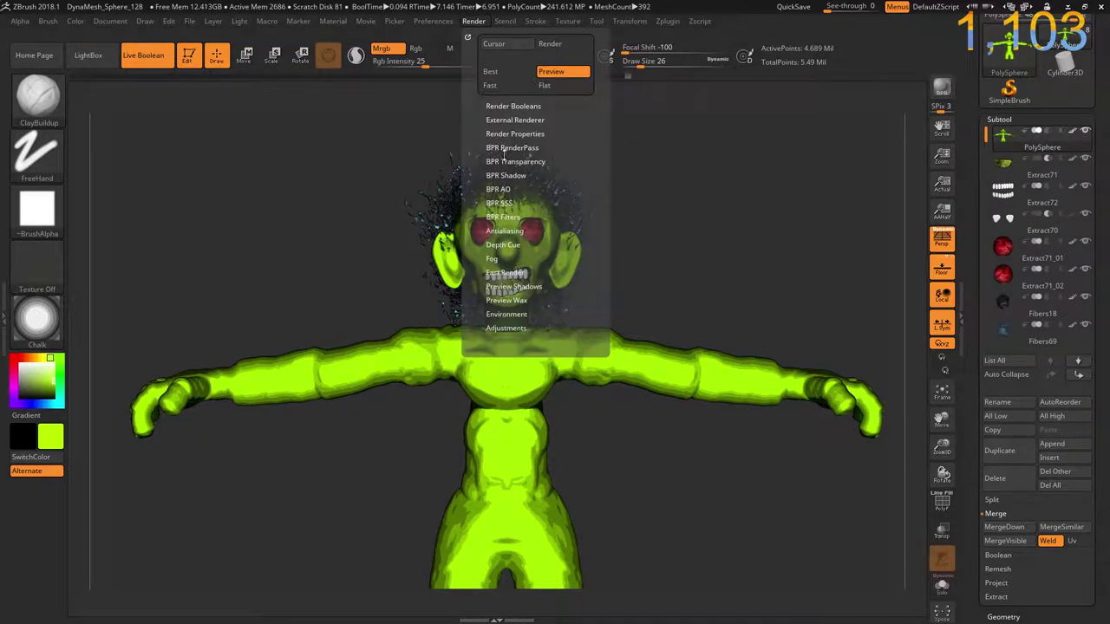
- Make the F1 filter mask negative and enable the F10 Blue filter with radius 45
left_click(500, 217)
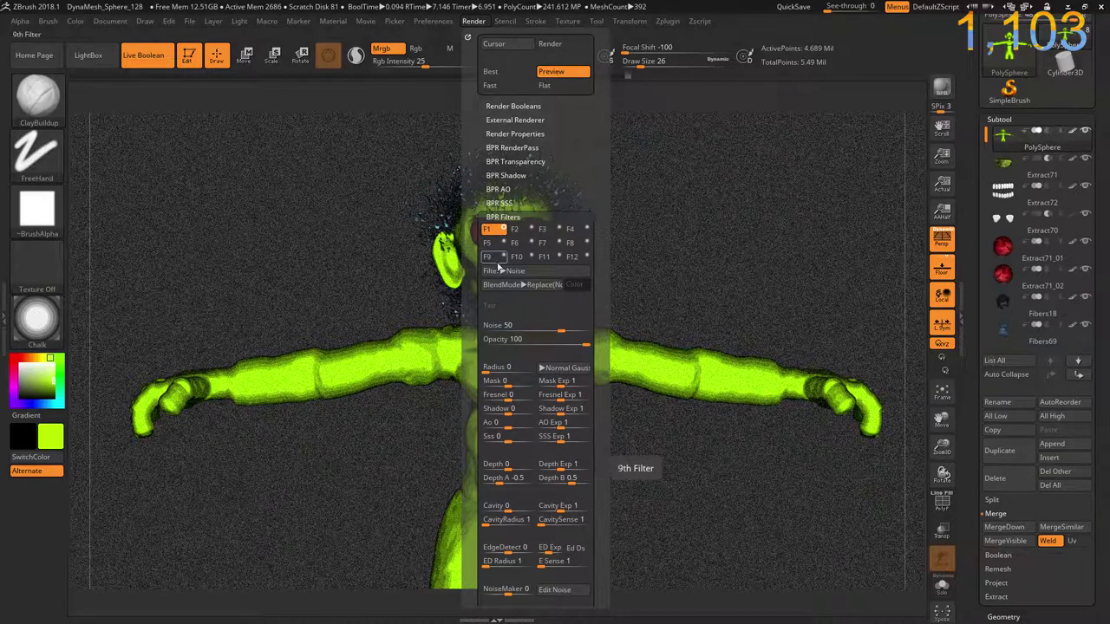
left_click_drag(506, 382, 494, 387)
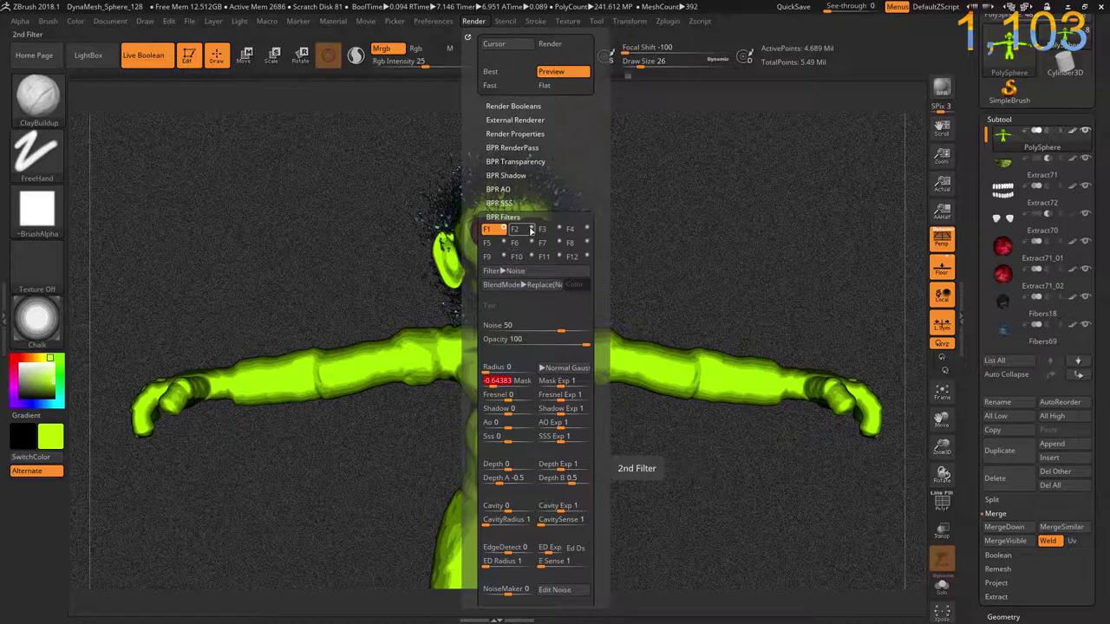
left_click(586, 243)
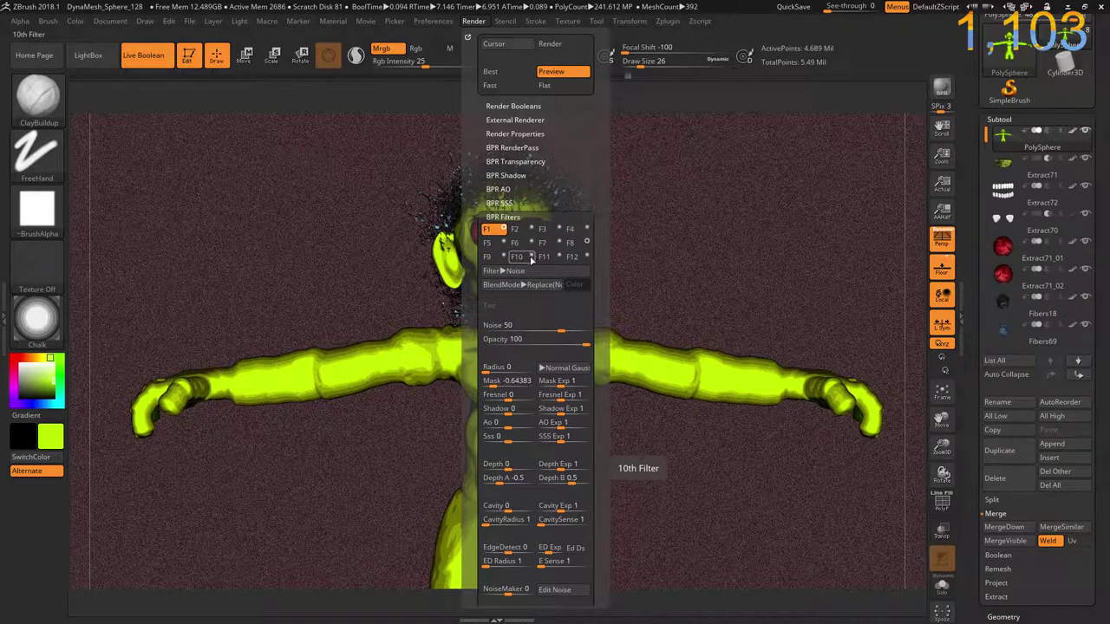
left_click(518, 257)
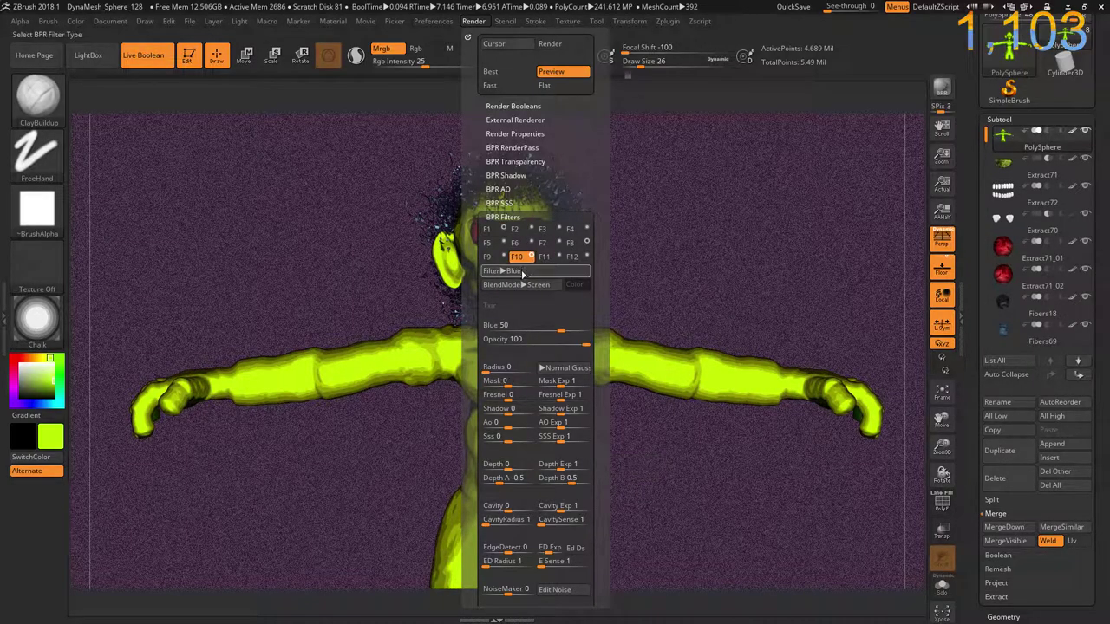
mouse_move(492, 368)
left_mouse_down()
mouse_move(507, 367)
mouse_move(496, 382)
mouse_move(512, 382)
left_mouse_up()
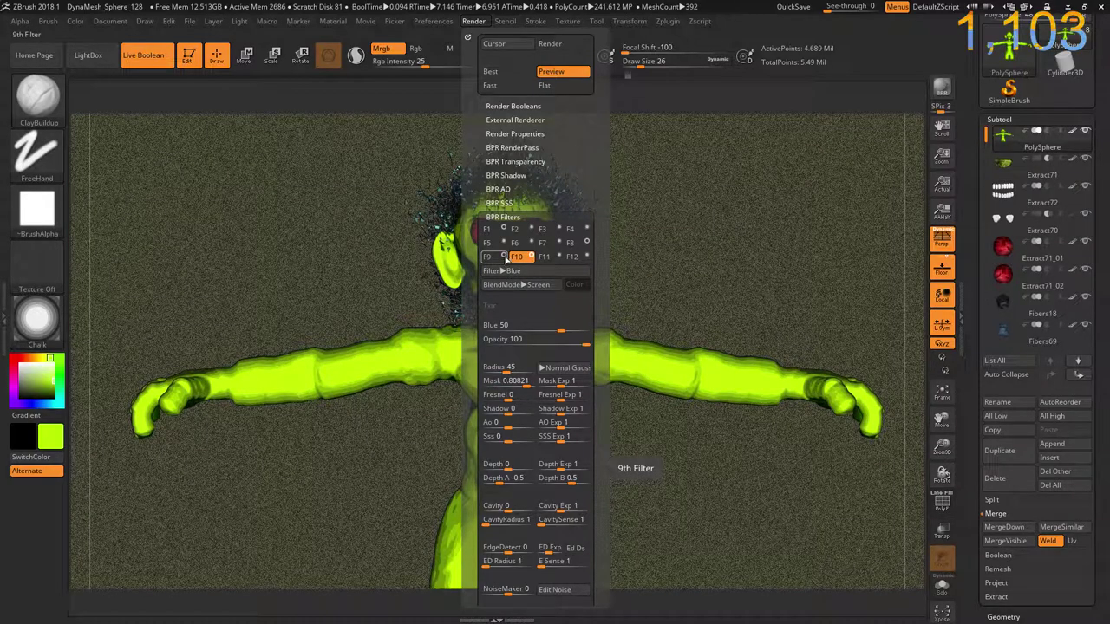
- Set F11 to Posterize High with radius 61 and enable F12 Hue with mask -1
left_click(560, 258)
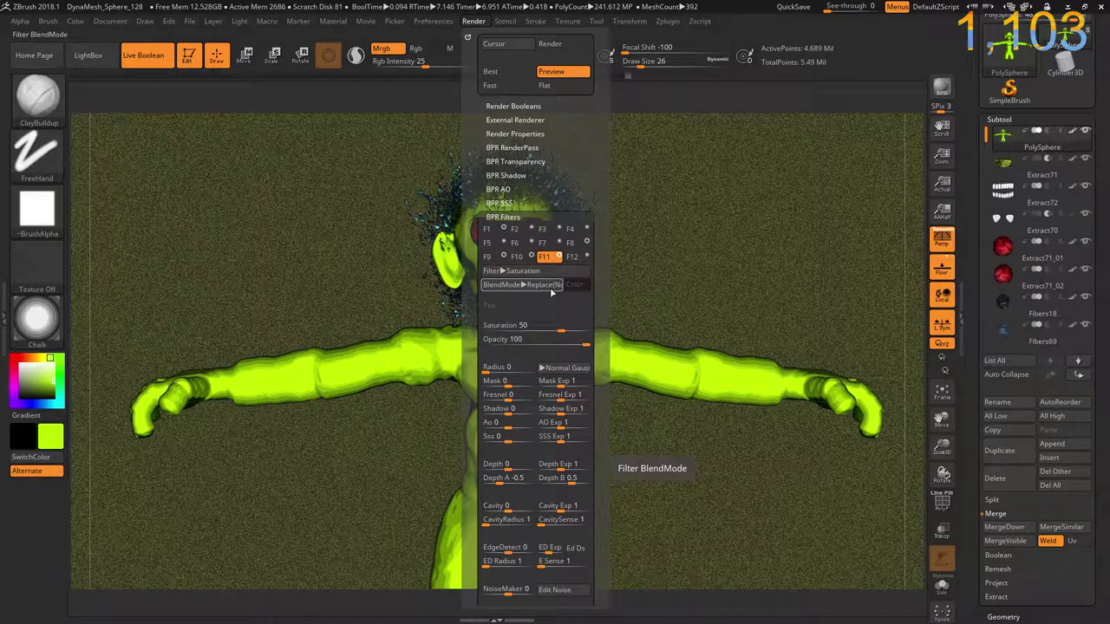
left_click(512, 271)
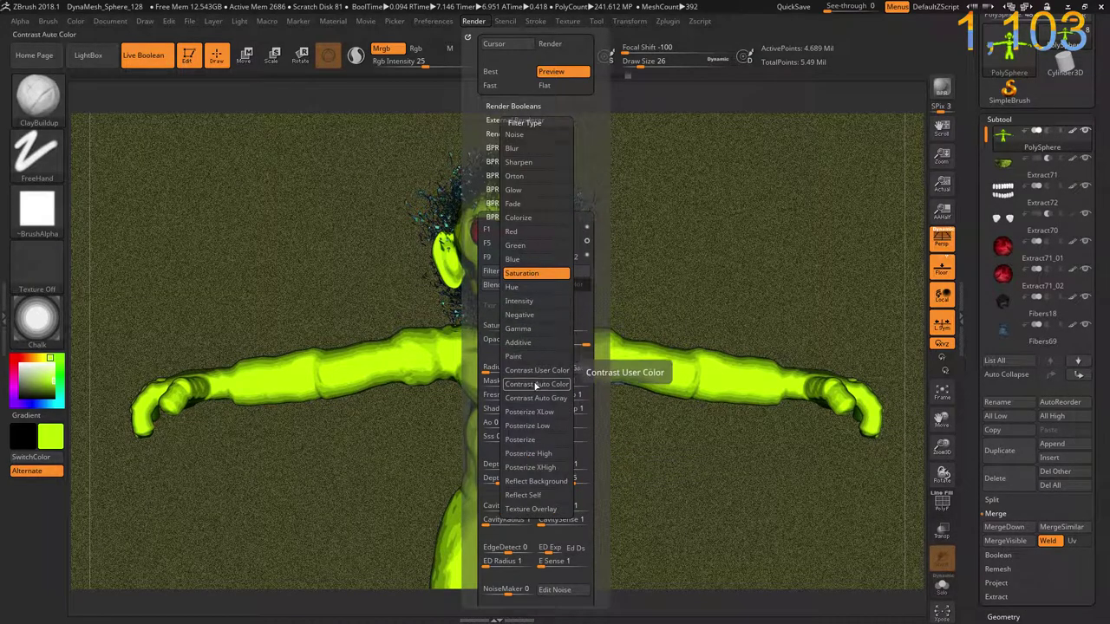
left_click(526, 454)
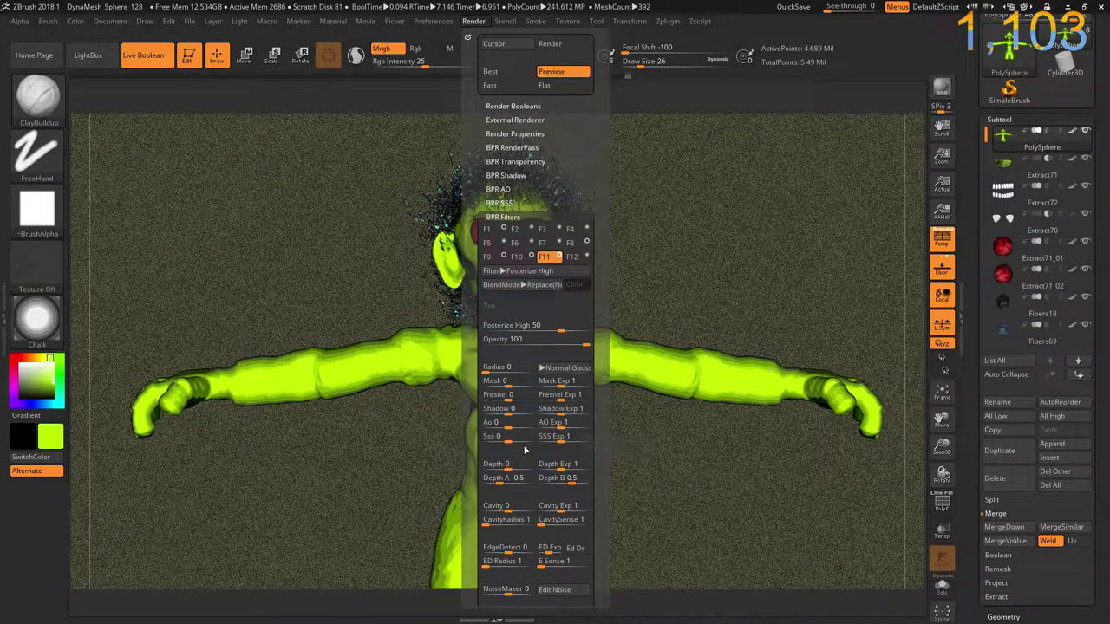
mouse_move(488, 372)
left_mouse_down()
mouse_move(509, 372)
mouse_move(493, 384)
left_mouse_up()
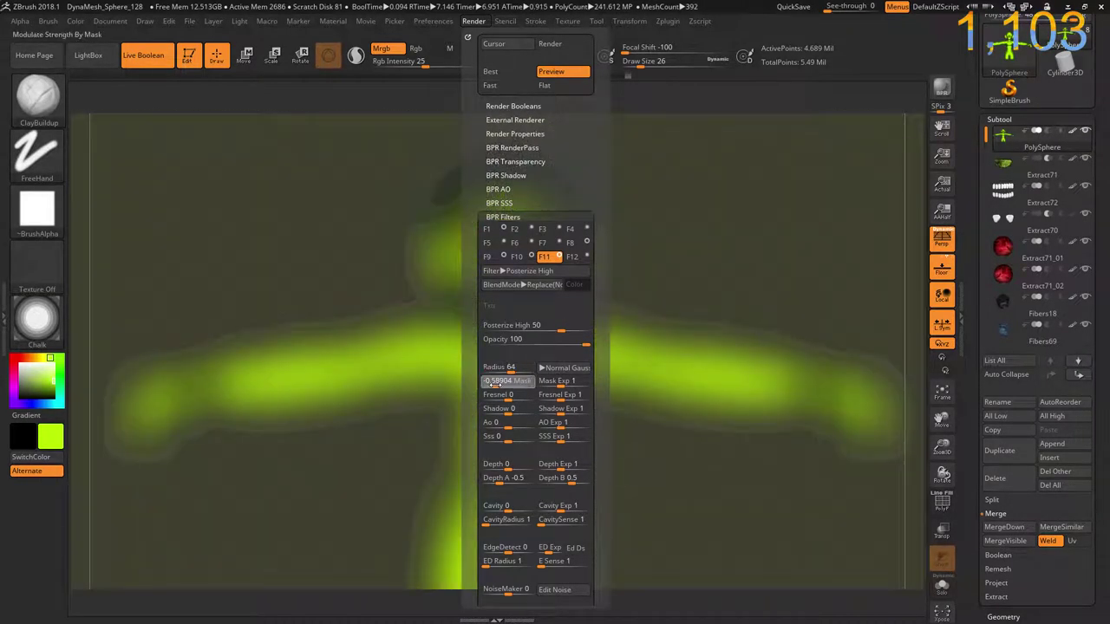
left_click(586, 257)
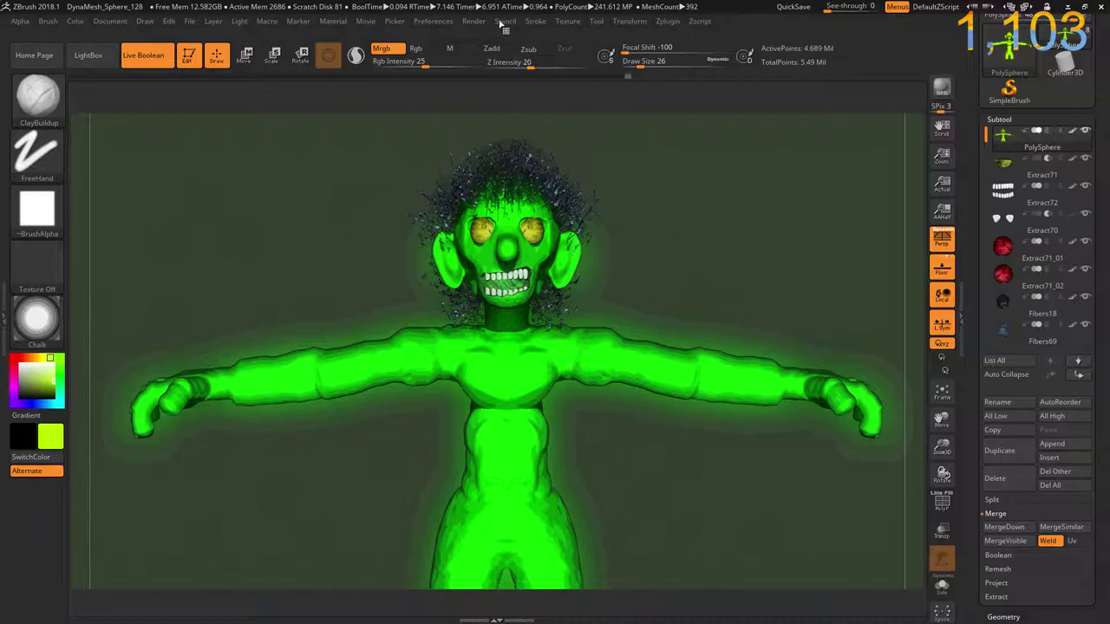
left_click(474, 21)
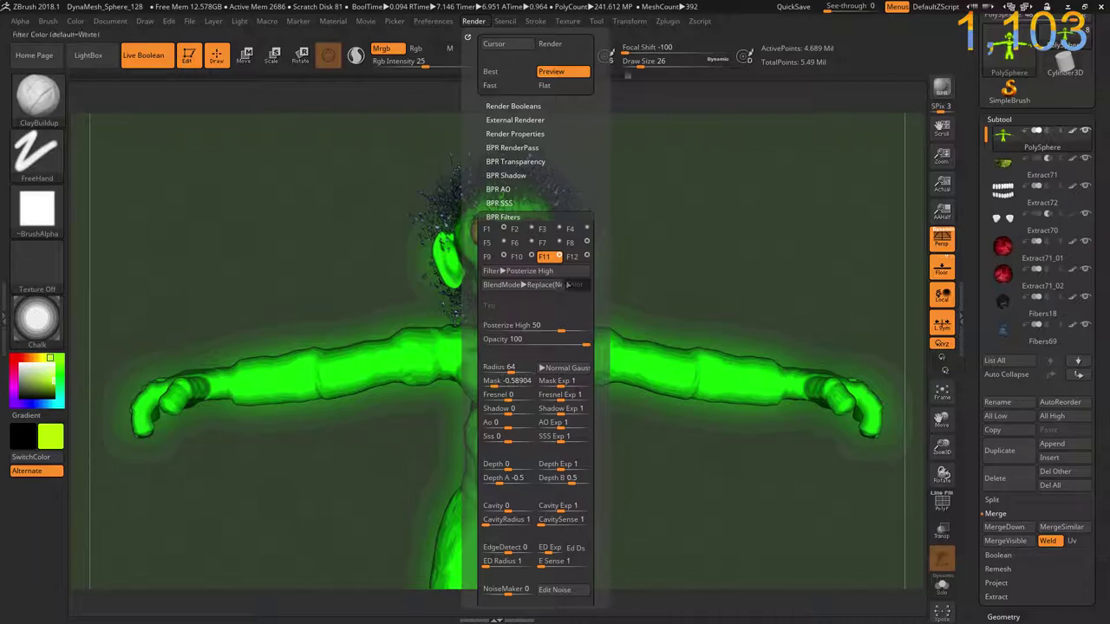
left_click(571, 258)
left_click_drag(503, 381, 482, 388)
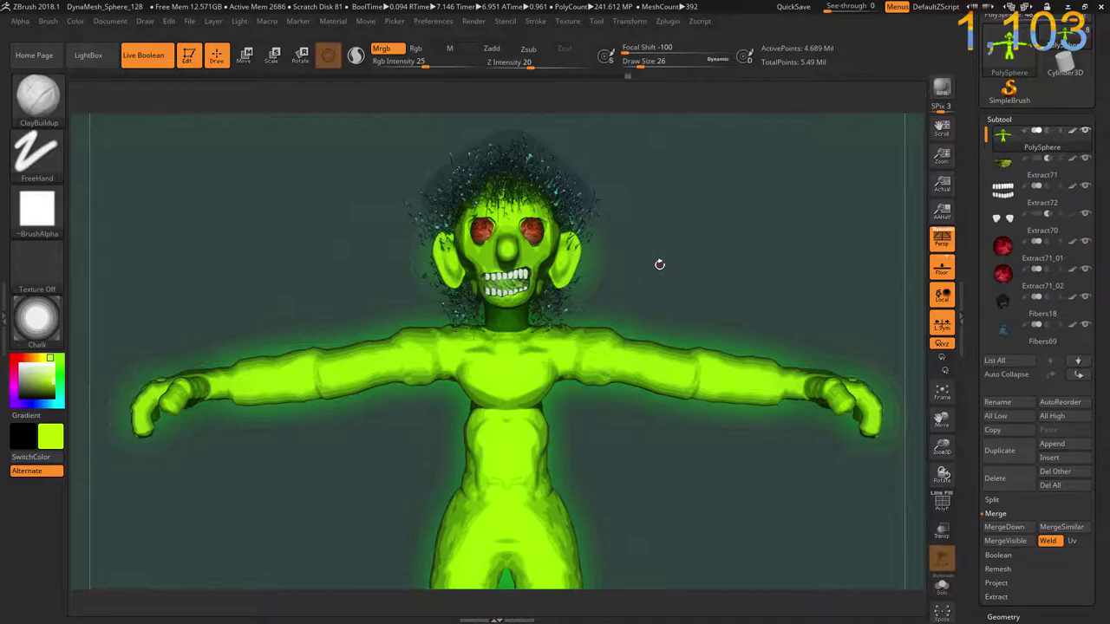
scroll(475, 25, "up", 1)
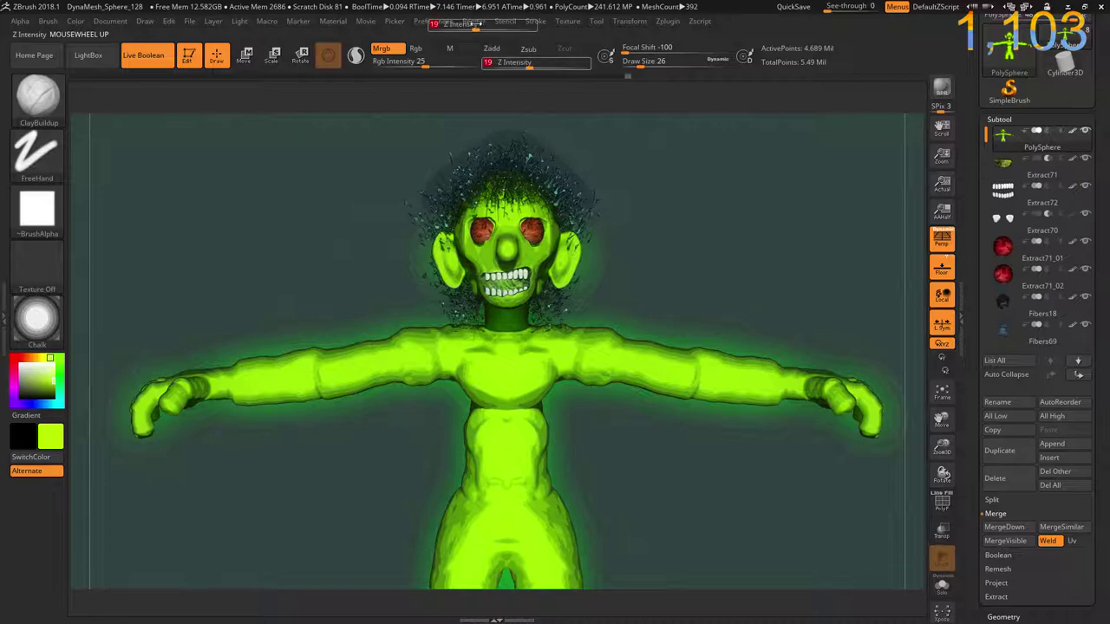
- Turn BPR filter F7 into Posterize with radius 26 and mask -1
left_click(474, 22)
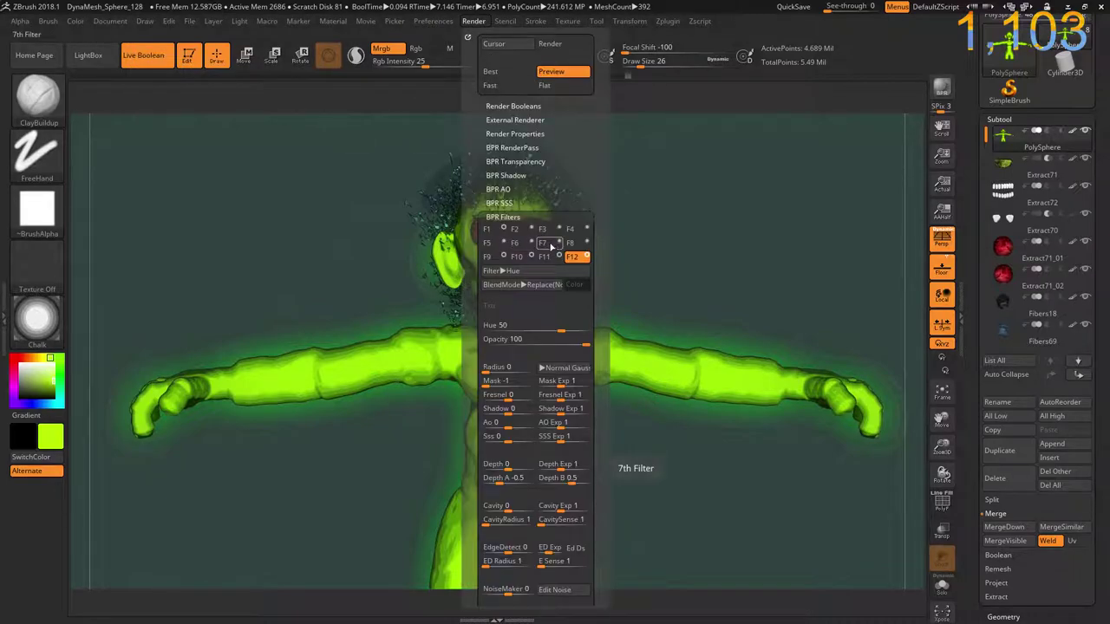
left_click(543, 242)
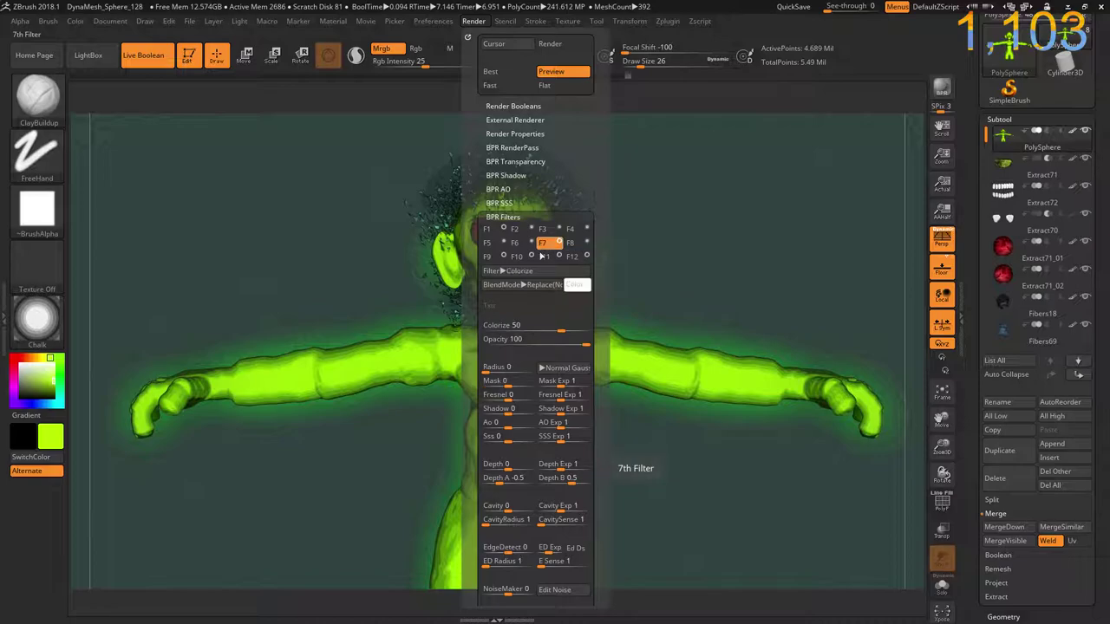
left_click(516, 271)
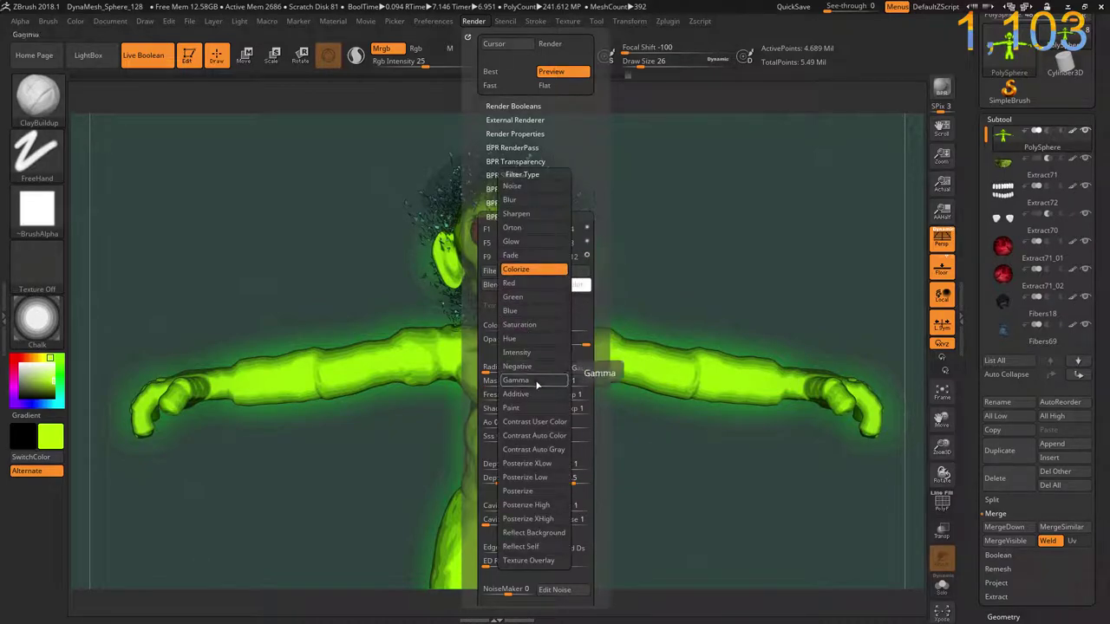
left_click(524, 492)
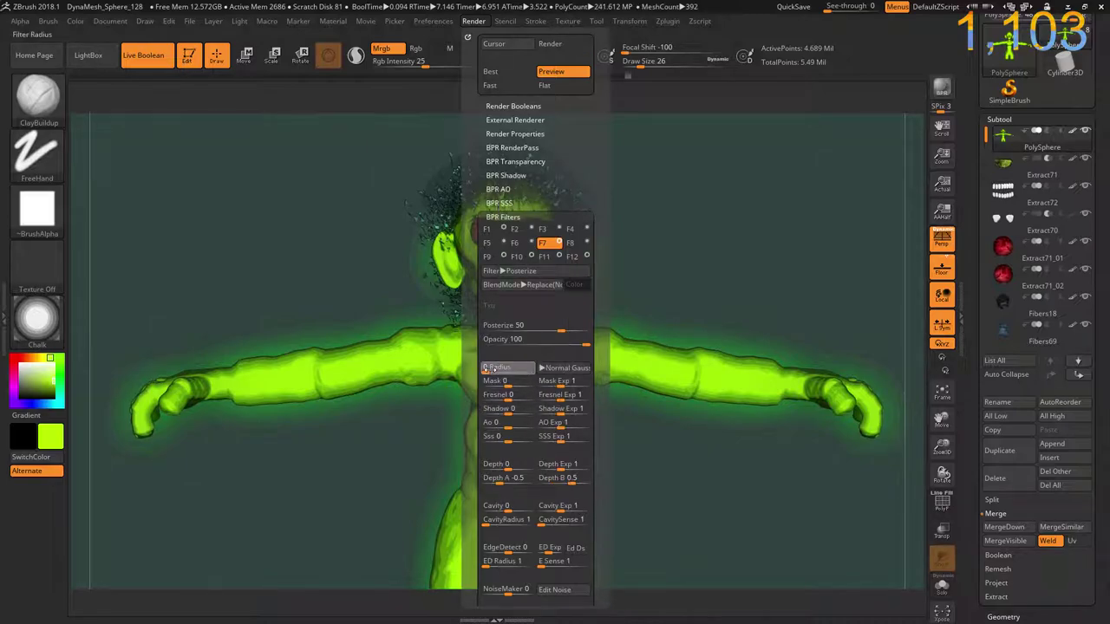
left_click_drag(492, 369, 505, 371)
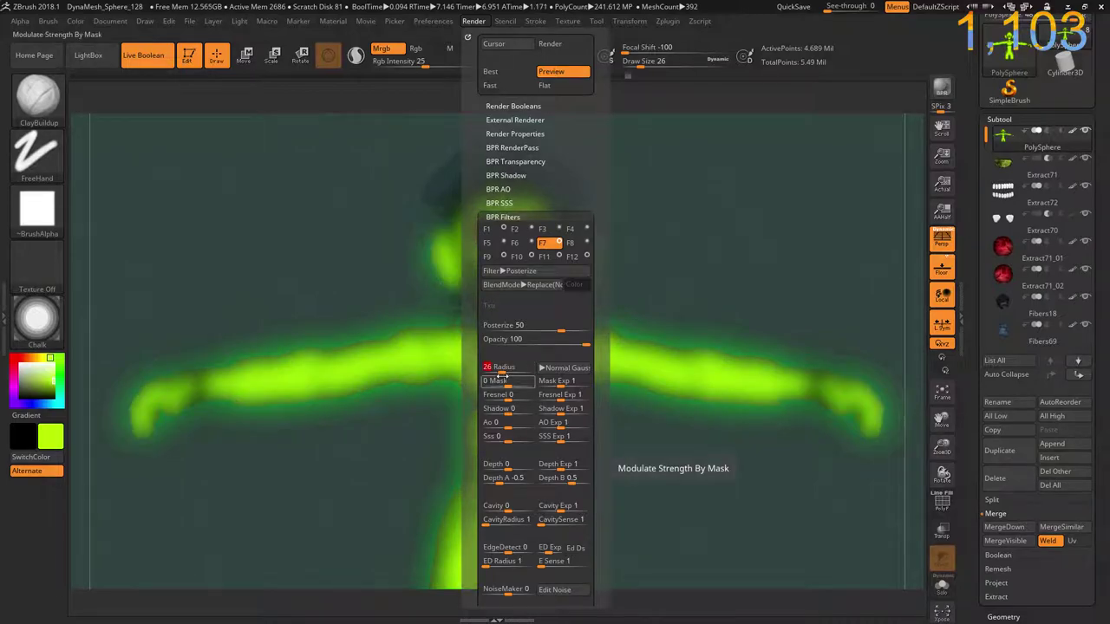
left_click_drag(497, 381, 485, 382)
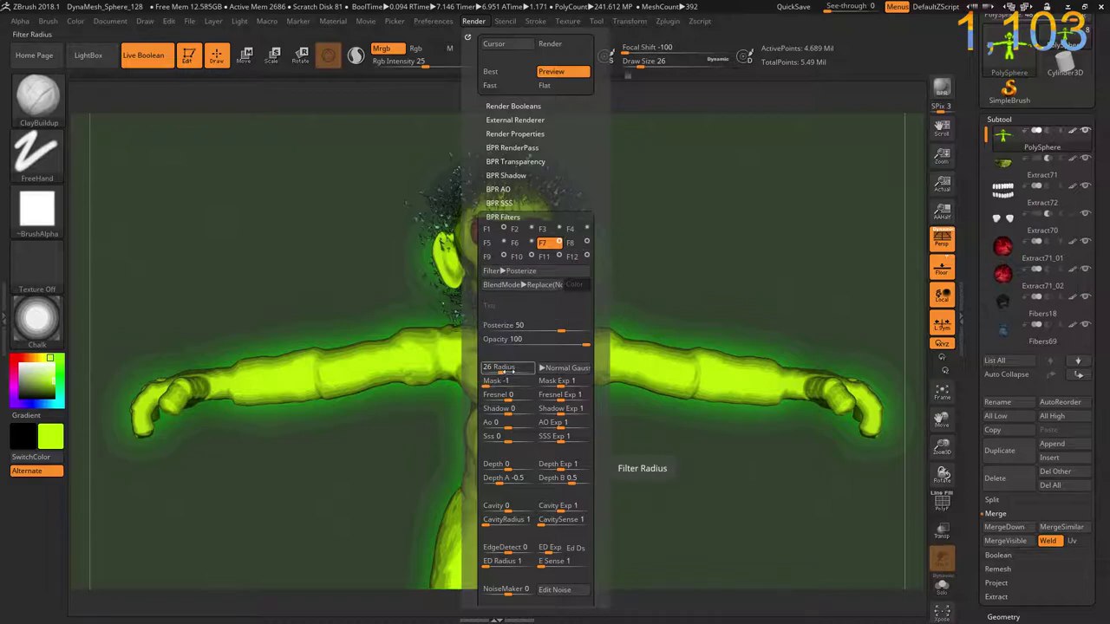
left_click(570, 244)
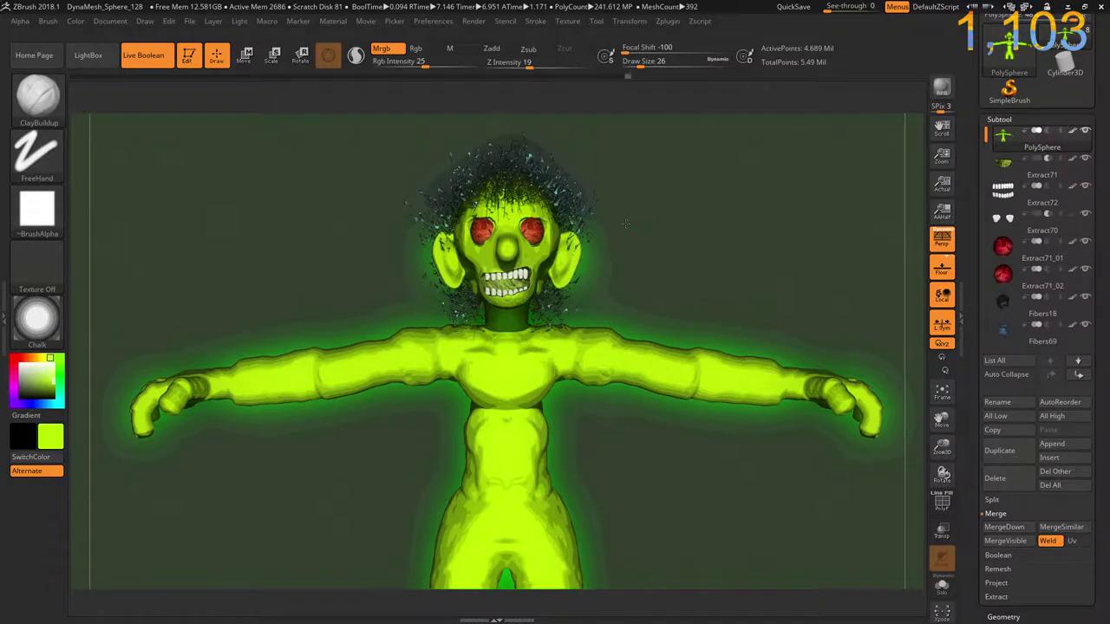
left_click_drag(644, 214, 566, 236)
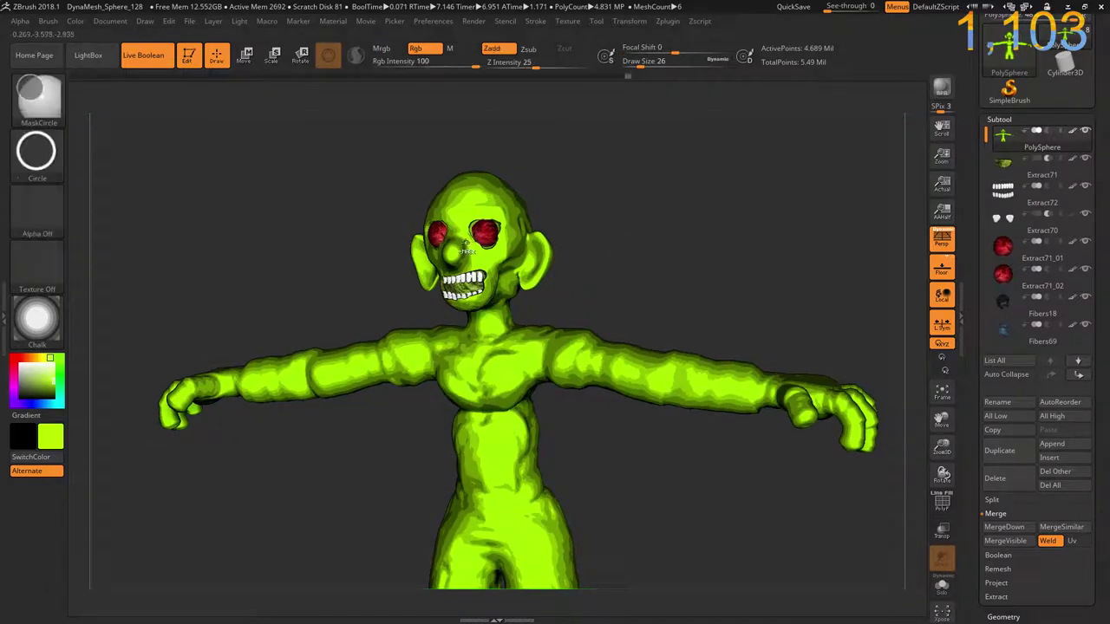
- Return to normal viewport shading and frame the character from the front
right_click_drag(412, 214, 412, 278, "ctrl")
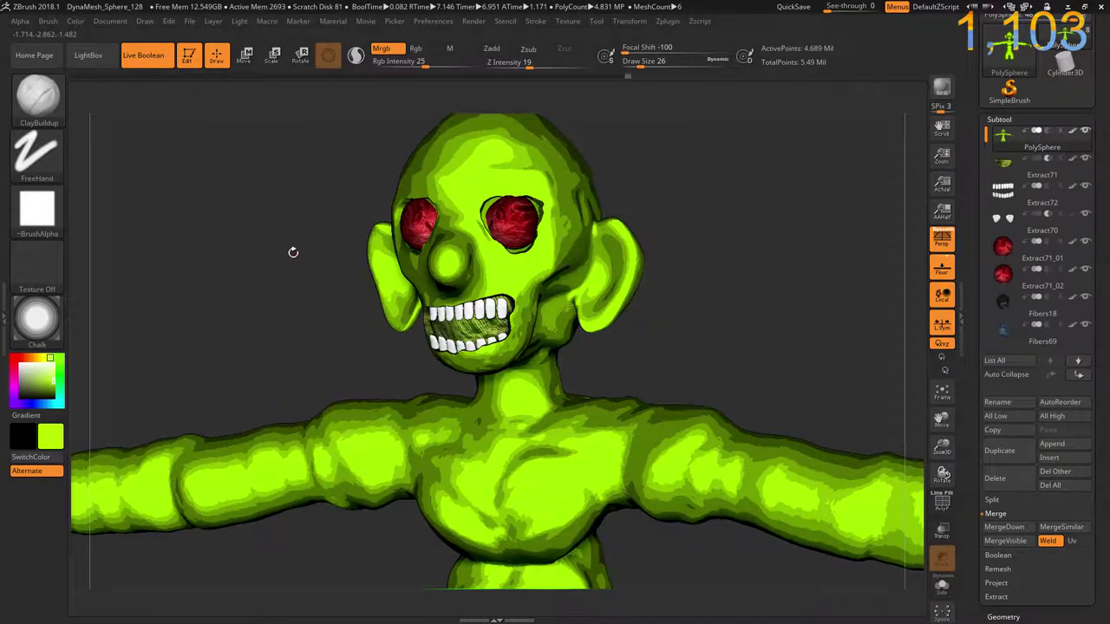
mouse_move(292, 250)
right_mouse_down()
mouse_move(475, 297)
mouse_move(400, 309)
right_mouse_up()
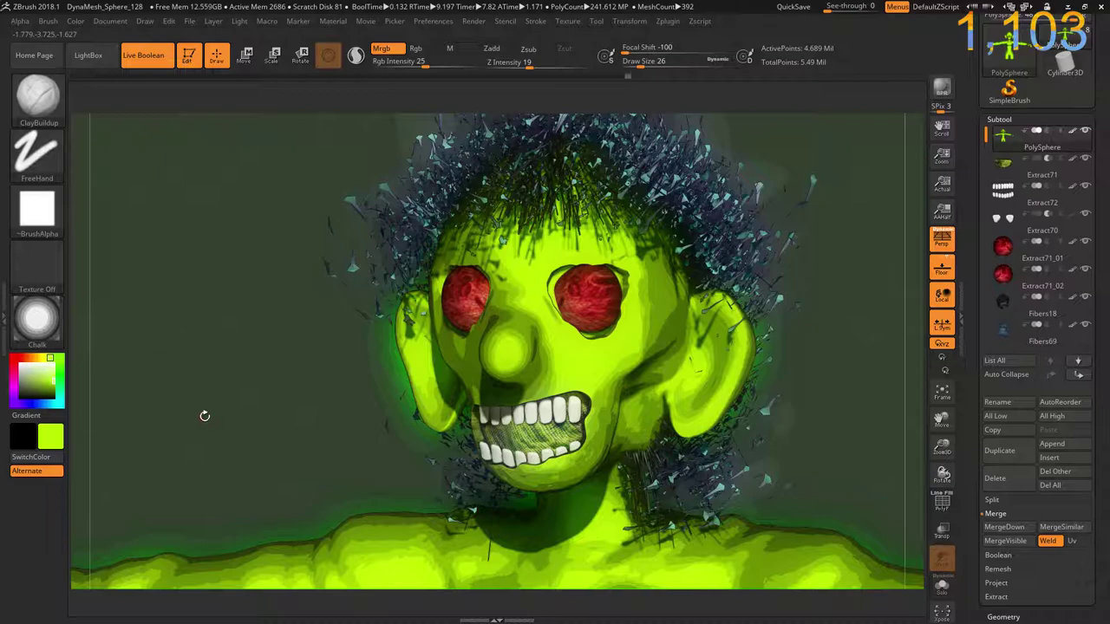
left_click(271, 445)
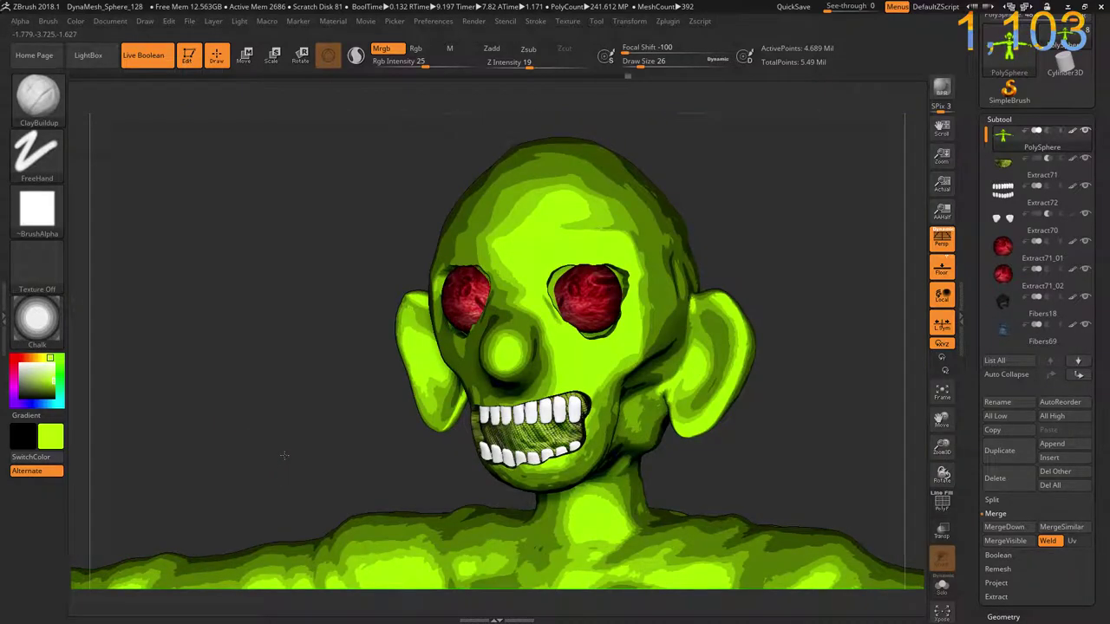
left_click_drag(284, 455, 252, 234, "alt")
mouse_move(361, 494)
left_mouse_down()
mouse_move(378, 469)
mouse_move(373, 362)
mouse_move(670, 470)
mouse_move(650, 359)
left_mouse_up()
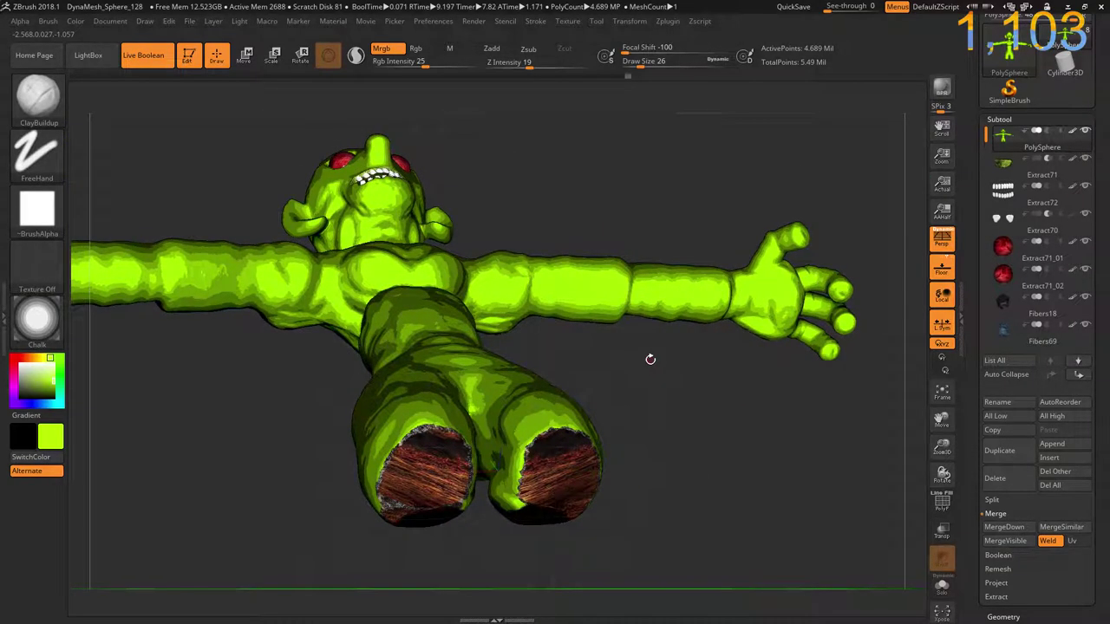
left_click_drag(661, 410, 666, 425, "shift")
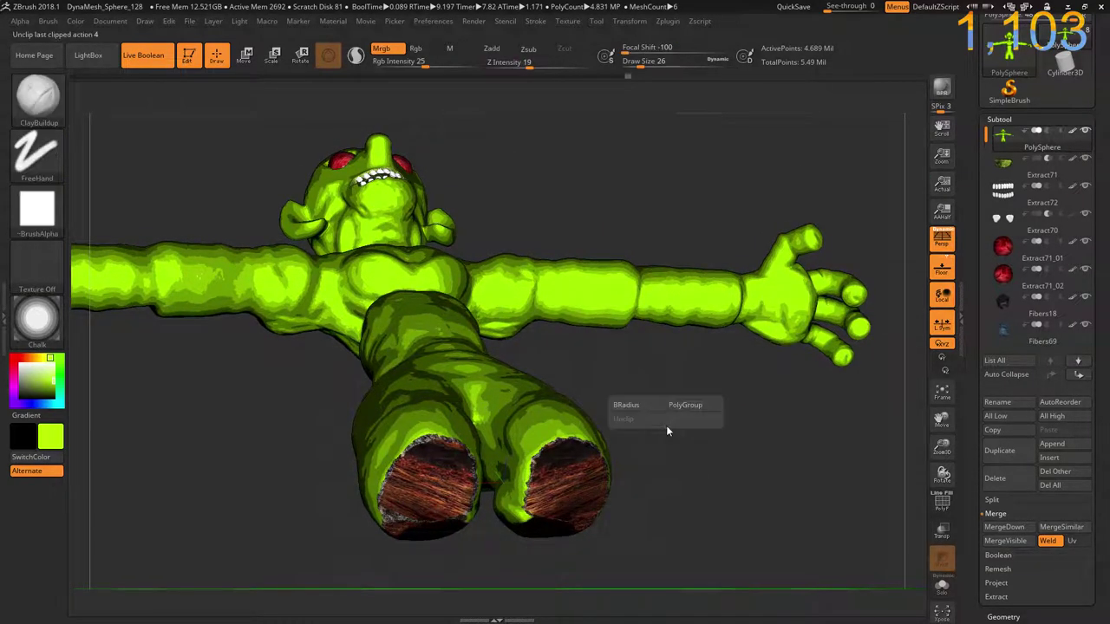
- Turn off the floor grid and rotate to a close view of the hand
left_click(937, 272)
left_click_drag(753, 439, 751, 428, "shift")
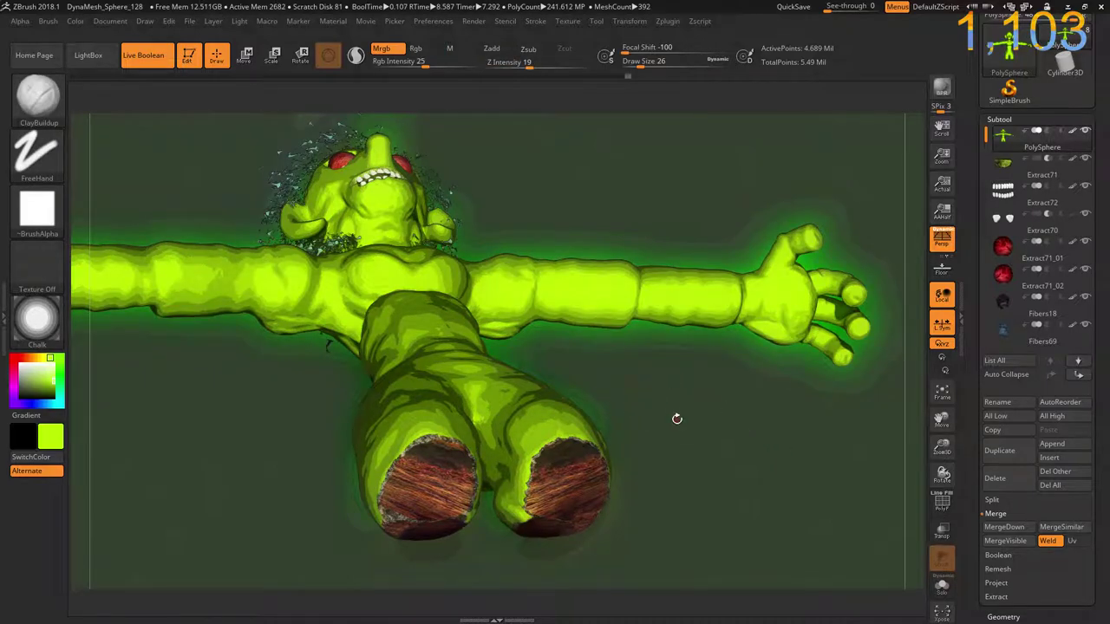
mouse_move(670, 404)
left_mouse_down()
mouse_move(599, 477)
mouse_move(627, 435)
mouse_move(491, 448)
mouse_move(487, 407)
mouse_move(376, 316)
mouse_move(352, 276)
left_mouse_up()
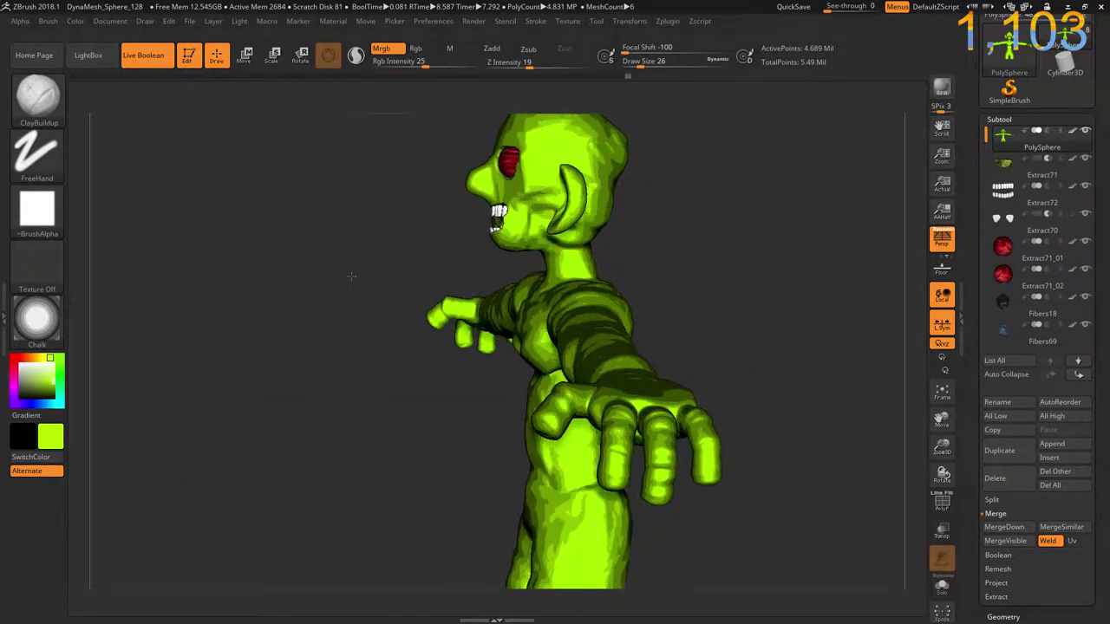
right_click_drag(648, 373, 770, 483, "ctrl")
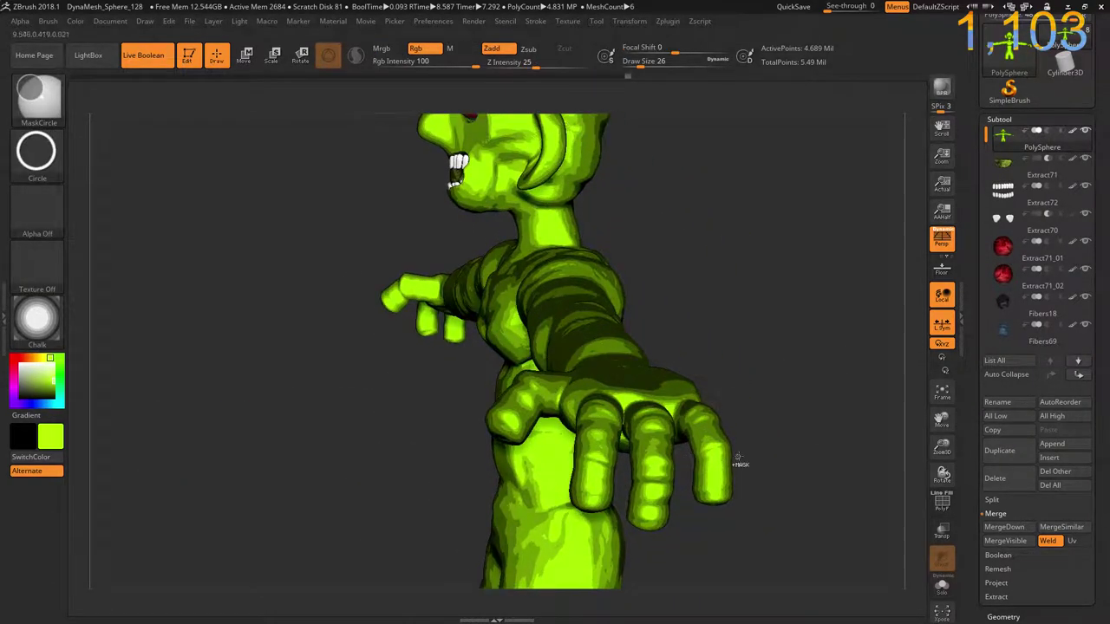
left_click_drag(770, 482, 807, 386)
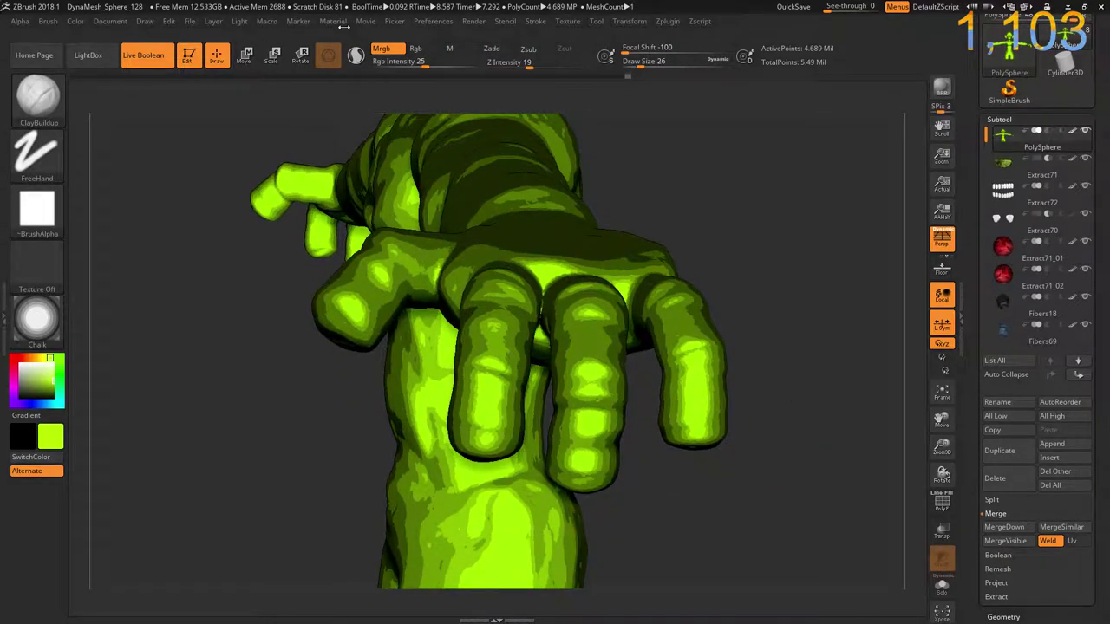
left_click(337, 22)
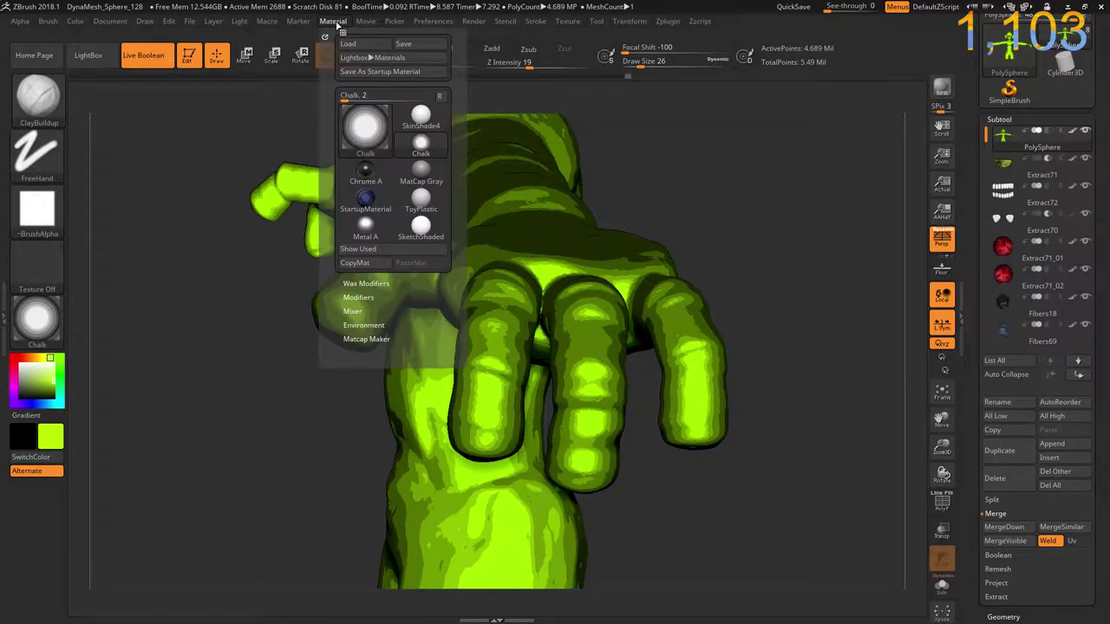
- Raise the Chalk material's Outline and Outline Depth in the Mixer, then BPR render the outlined figure
left_click(354, 310)
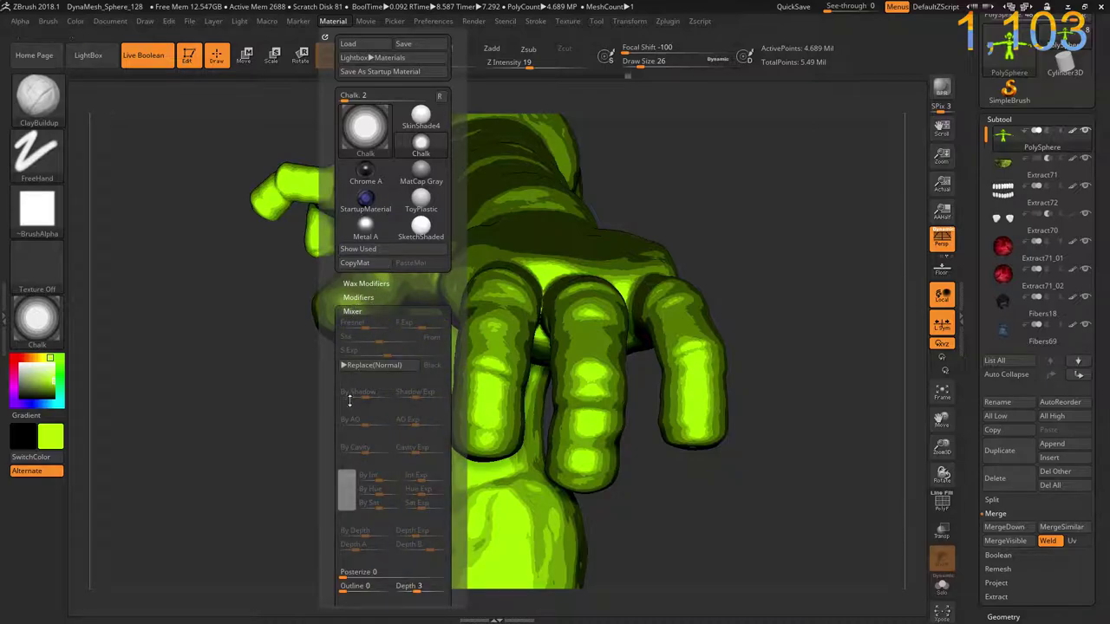
left_click(345, 587)
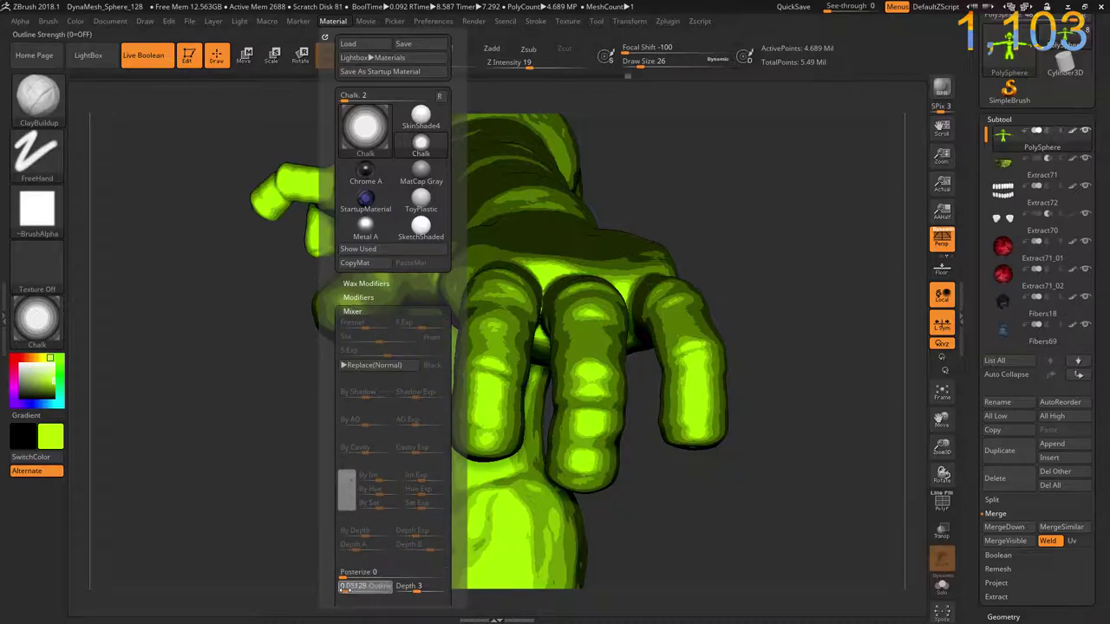
left_click(401, 587)
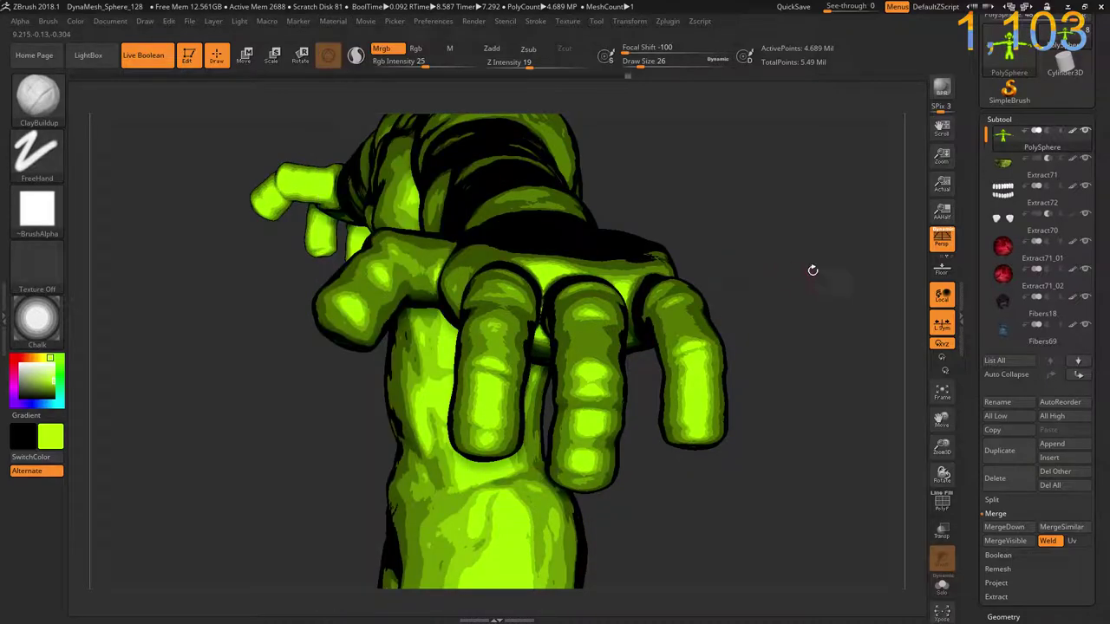
key("shift")
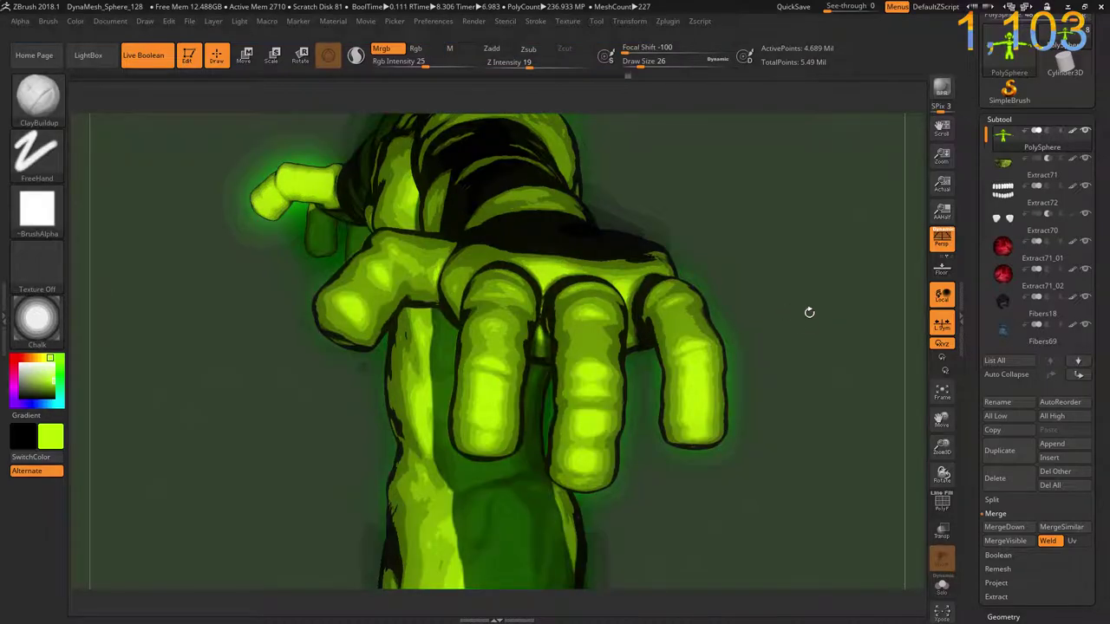
mouse_move(800, 322)
left_mouse_down()
mouse_move(701, 235)
mouse_move(430, 171)
mouse_move(539, 252)
left_mouse_up()
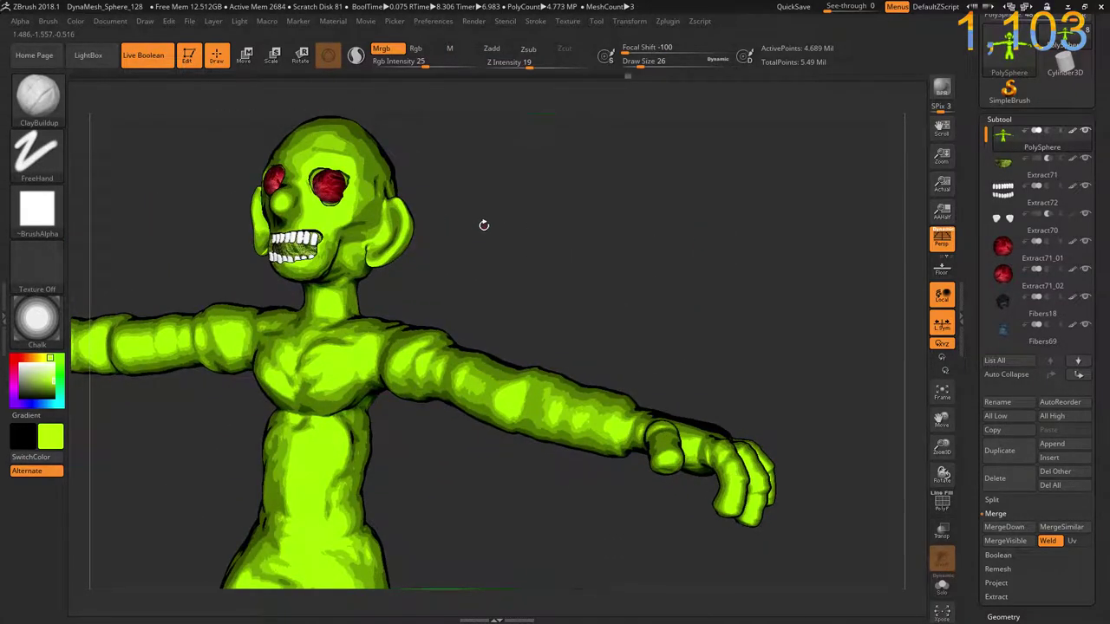
- Select the teeth subtool Extract72 and BPR render the front-facing outlined figure
mouse_move(483, 225)
left_mouse_down()
mouse_move(487, 269)
mouse_move(448, 218)
mouse_move(235, 164)
left_mouse_up()
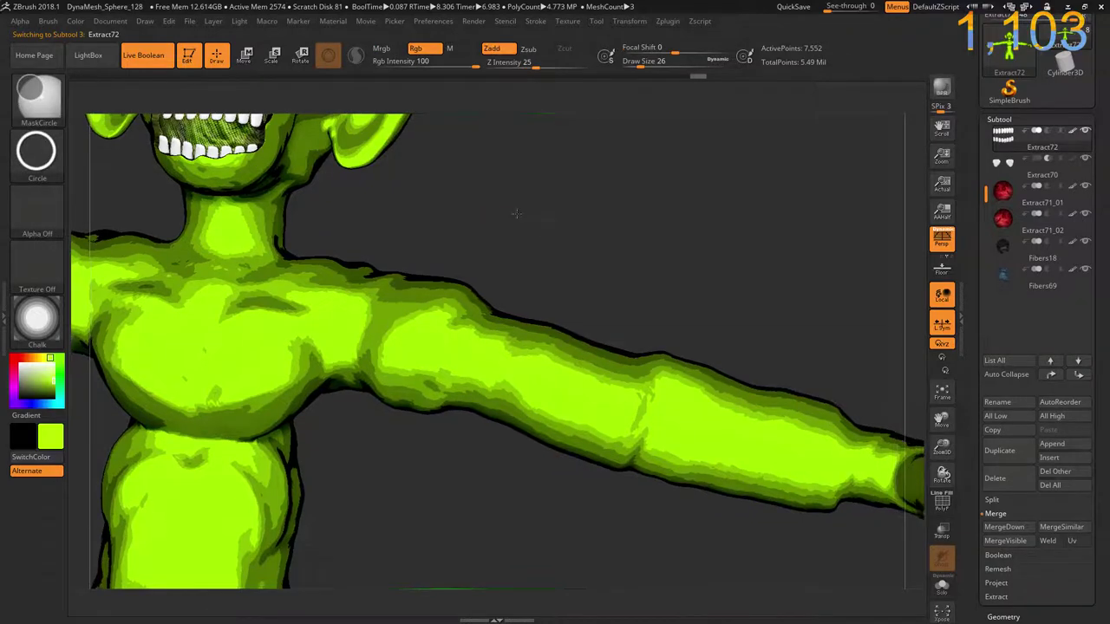
left_click_drag(332, 179, 685, 303, "alt")
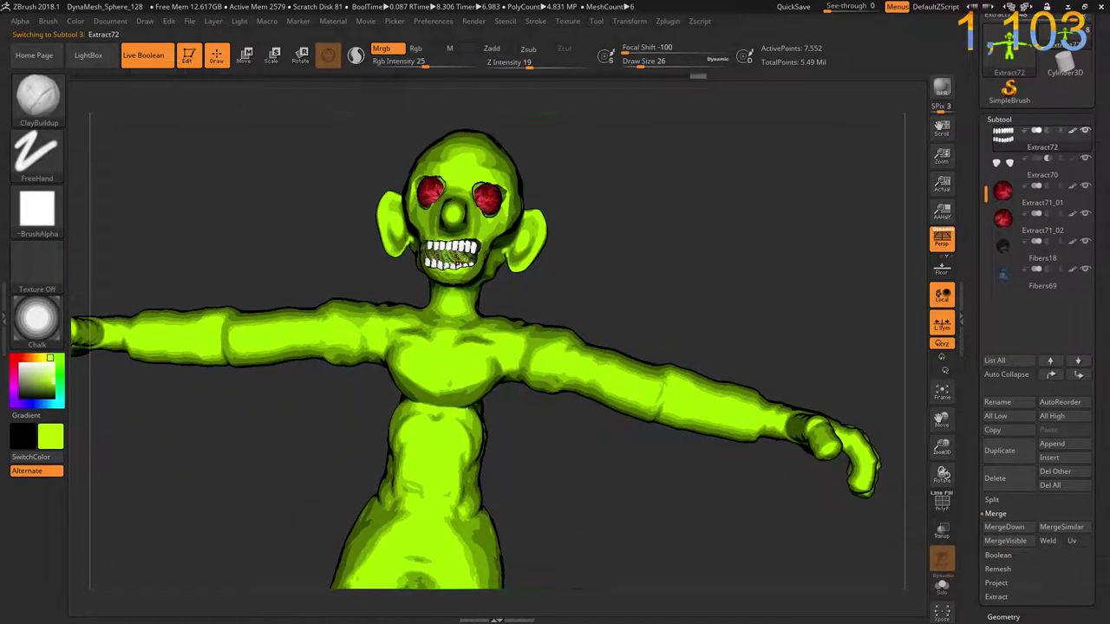
mouse_move(457, 249)
left_mouse_down()
mouse_move(626, 237)
mouse_move(679, 274)
left_mouse_up()
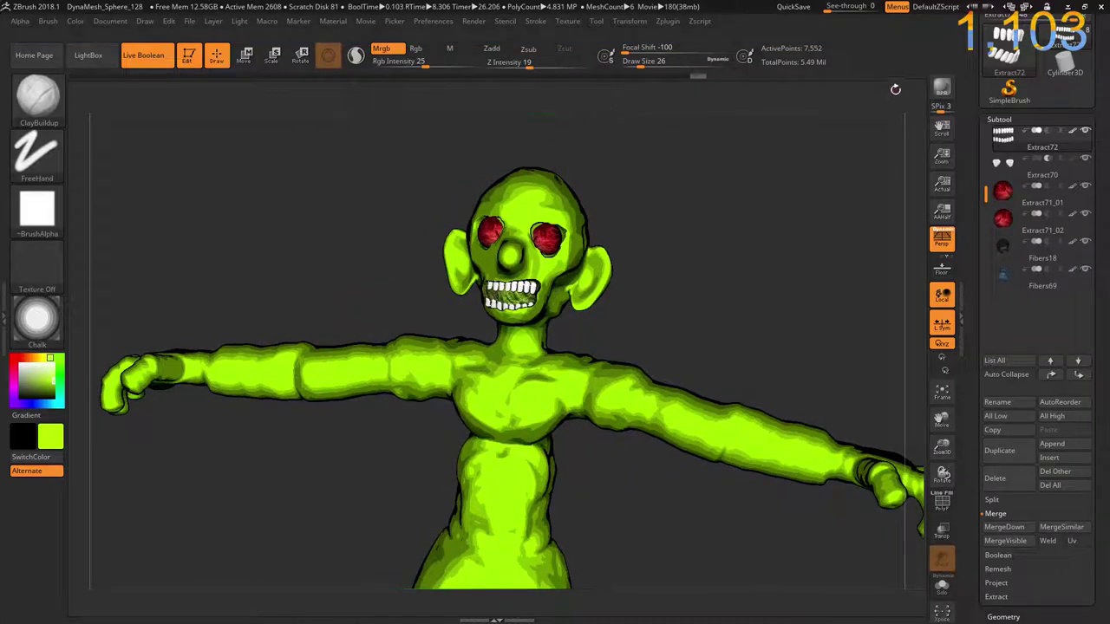
left_click(942, 84)
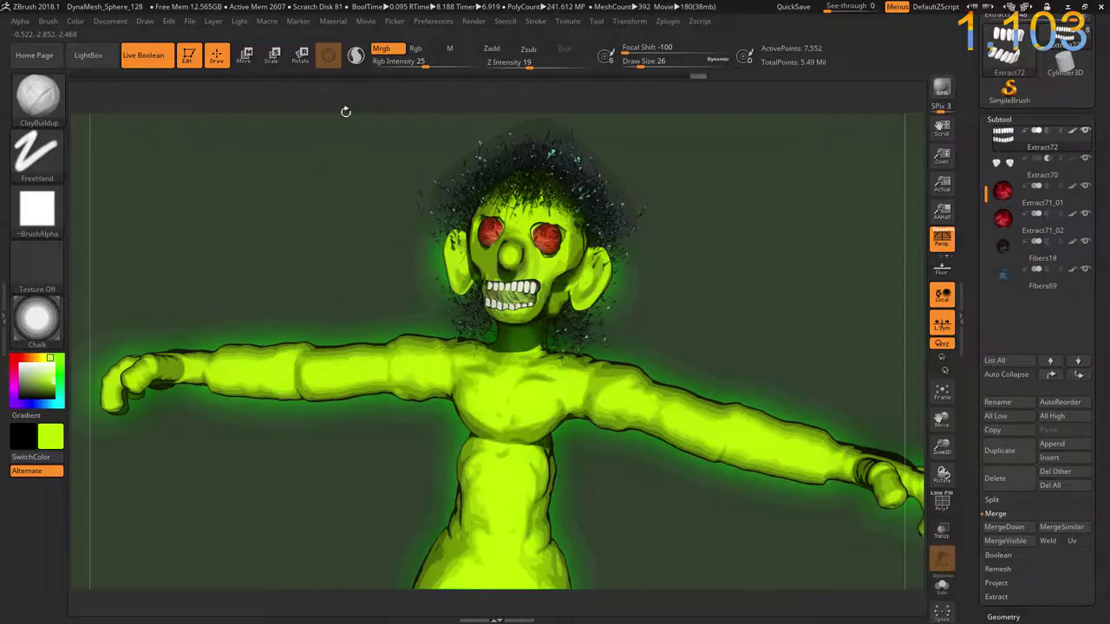
- Show the Movie animation timeline above the canvas
left_click(364, 22)
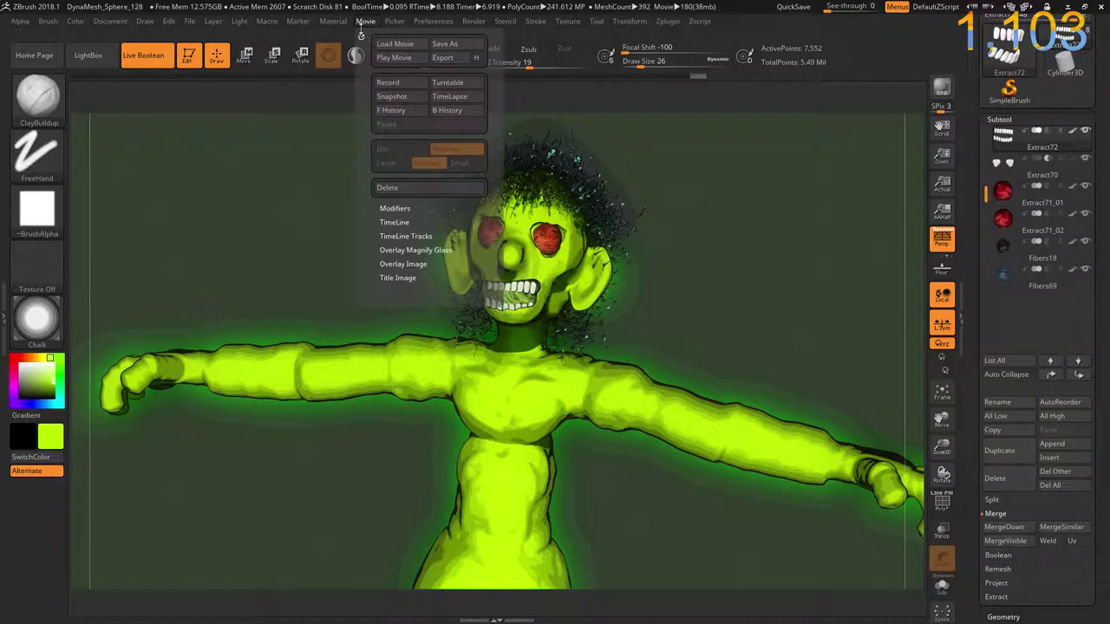
left_click(382, 222)
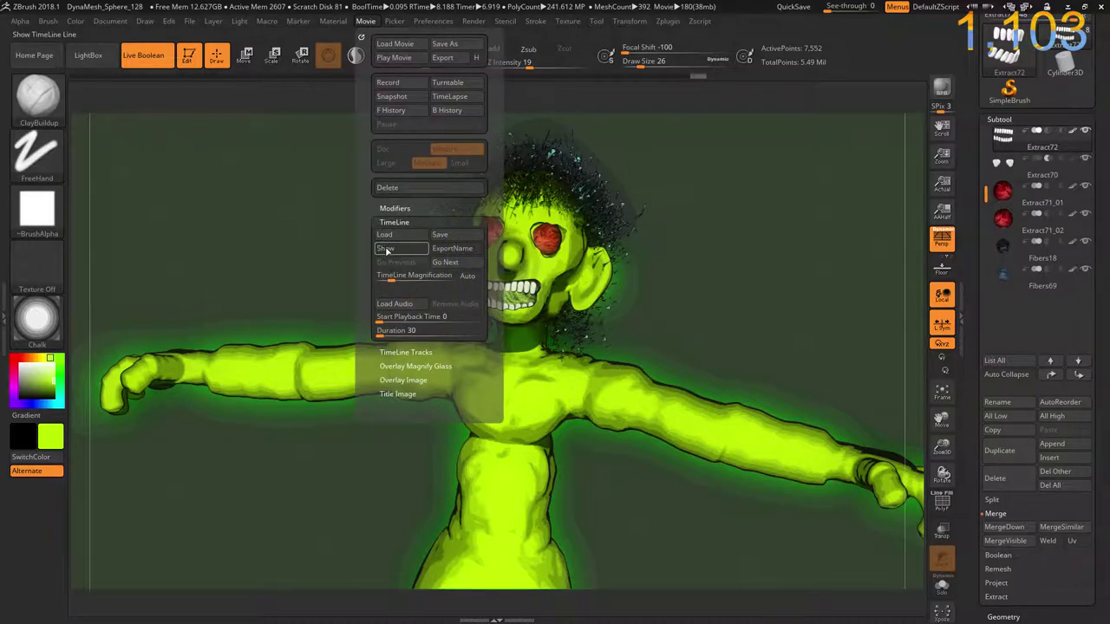
left_click(408, 246)
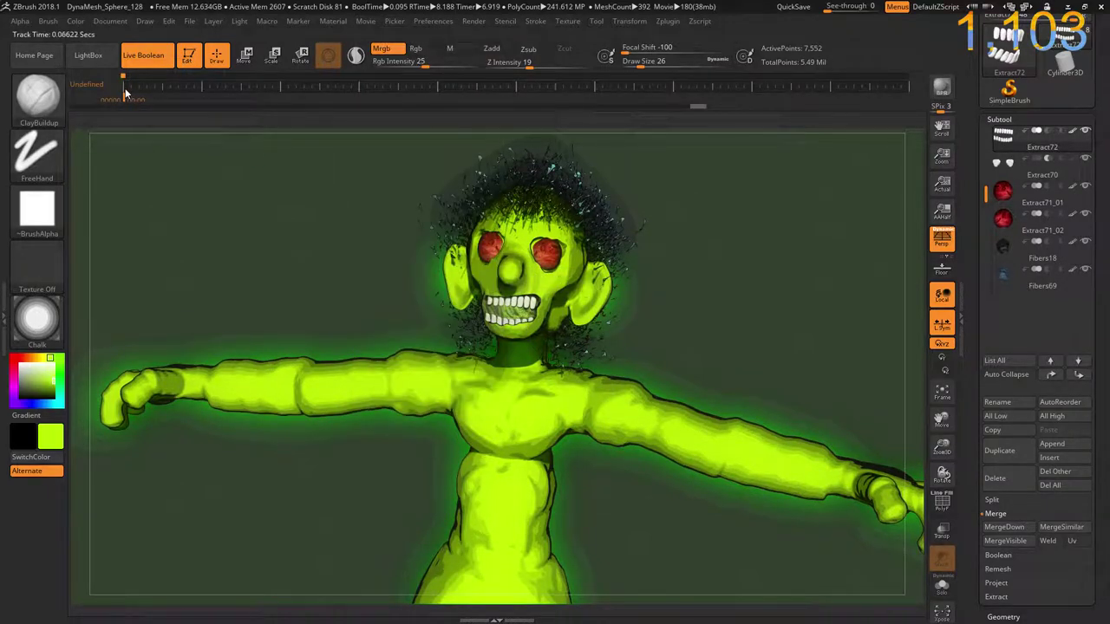
- Frame the head close up and add a camera keyframe at about 4 seconds
left_click_drag(714, 296, 220, 125)
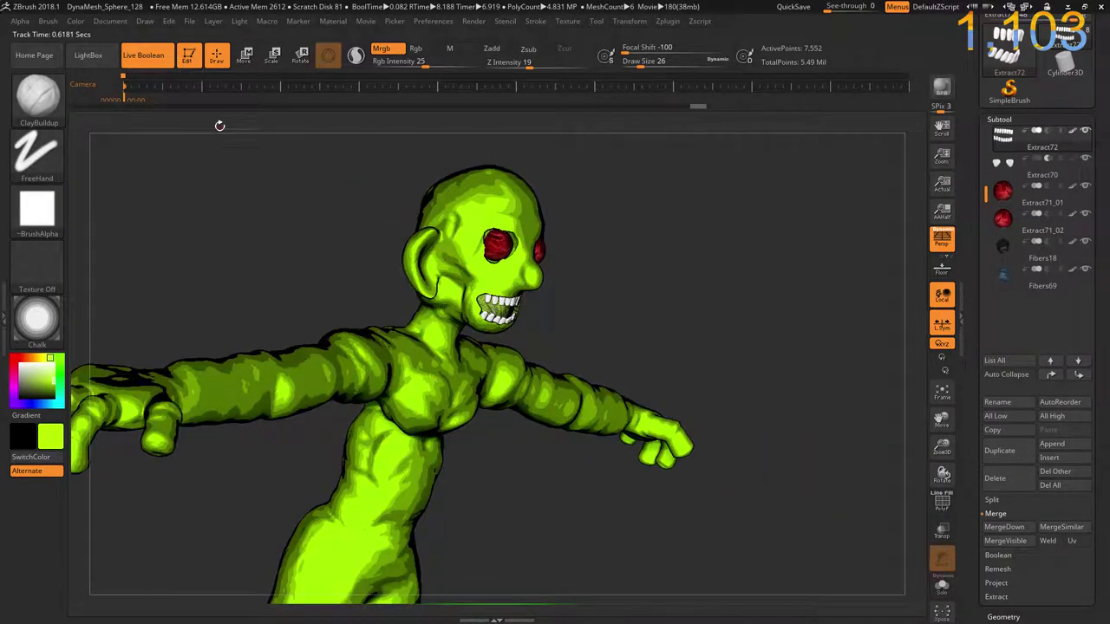
left_click(161, 87)
right_click_drag(652, 252, 662, 306, "ctrl")
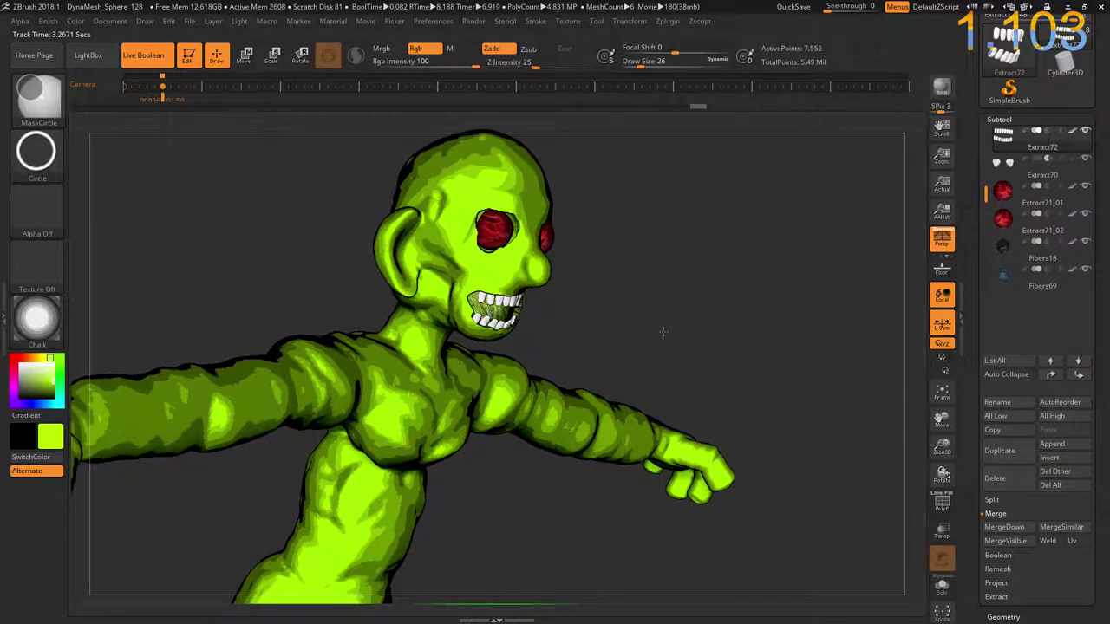
left_click_drag(661, 306, 680, 426)
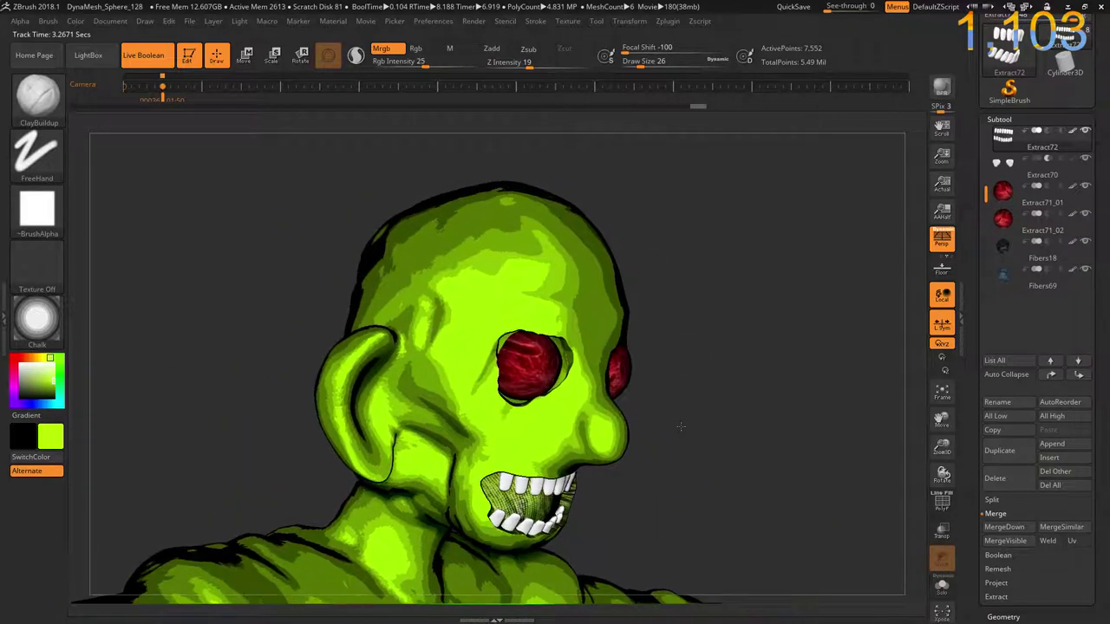
left_click(201, 87)
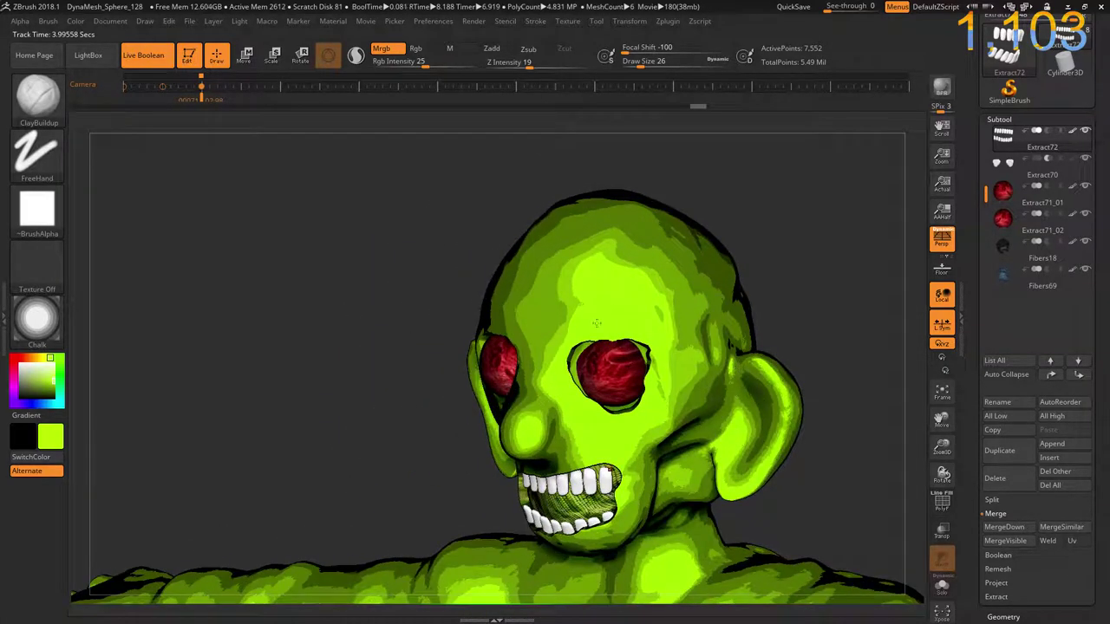
left_click(198, 84)
- Add later camera keys sweeping over the face, neck, skull top and torso
left_click_drag(384, 293, 382, 281)
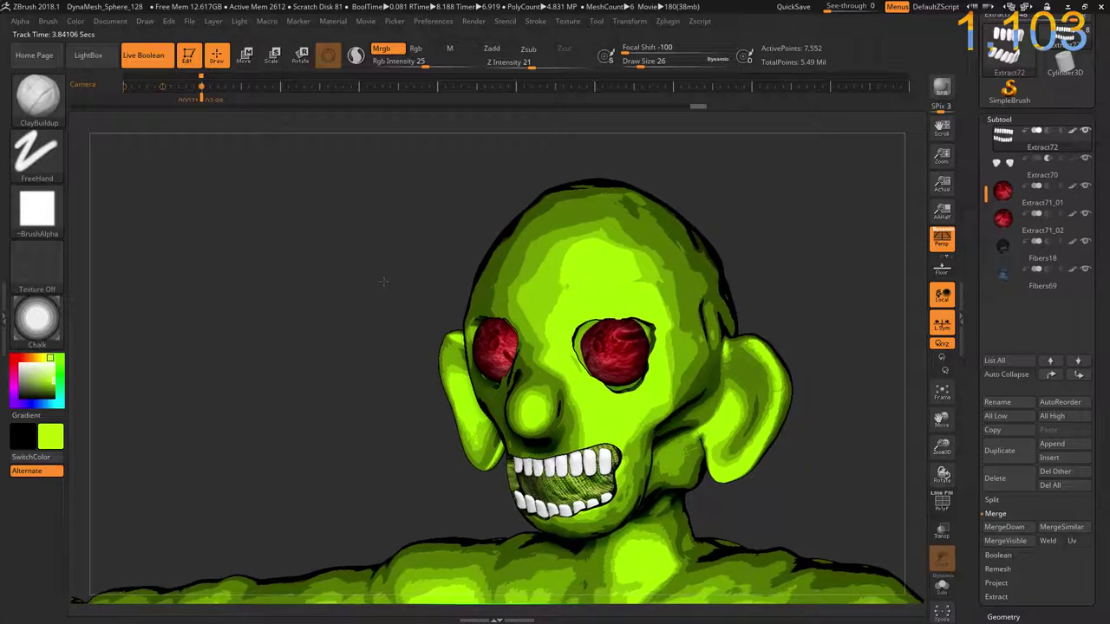
left_click(240, 84)
left_click_drag(365, 357, 404, 293)
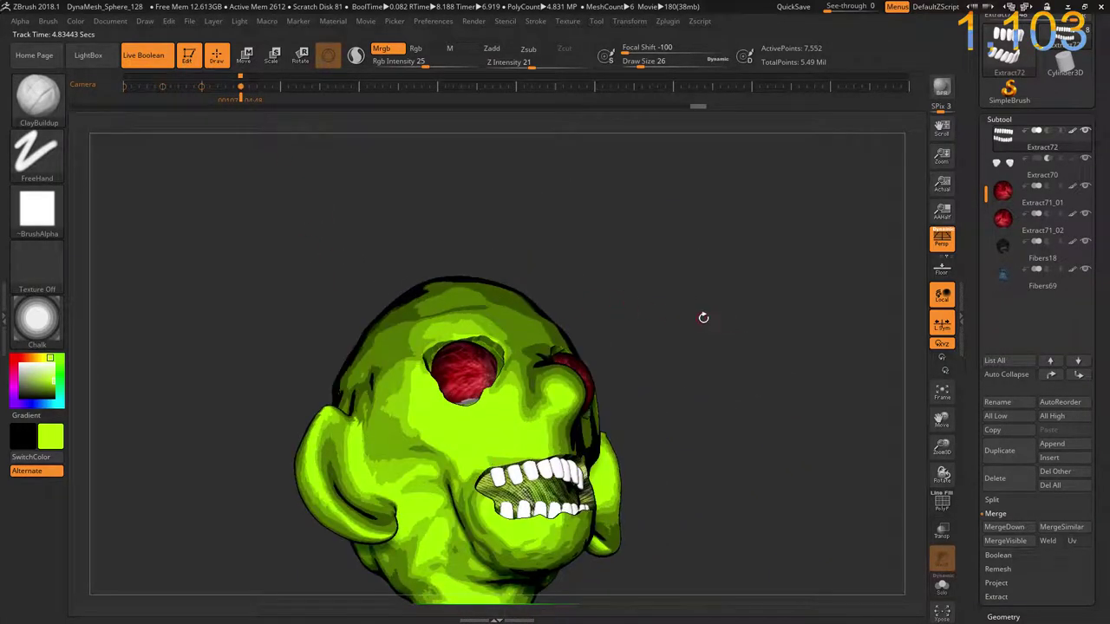
mouse_move(703, 318)
left_mouse_down()
mouse_move(382, 114)
mouse_move(694, 271)
mouse_move(214, 124)
left_mouse_up()
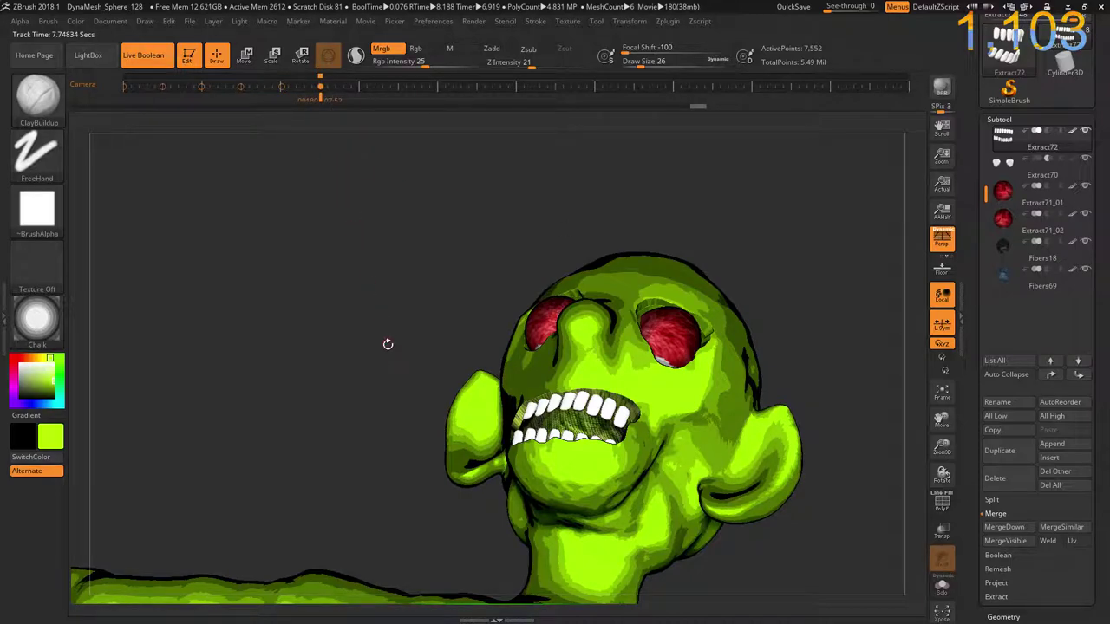
mouse_move(387, 344)
left_mouse_down()
mouse_move(498, 394)
mouse_move(402, 196)
left_mouse_up()
left_click(360, 85)
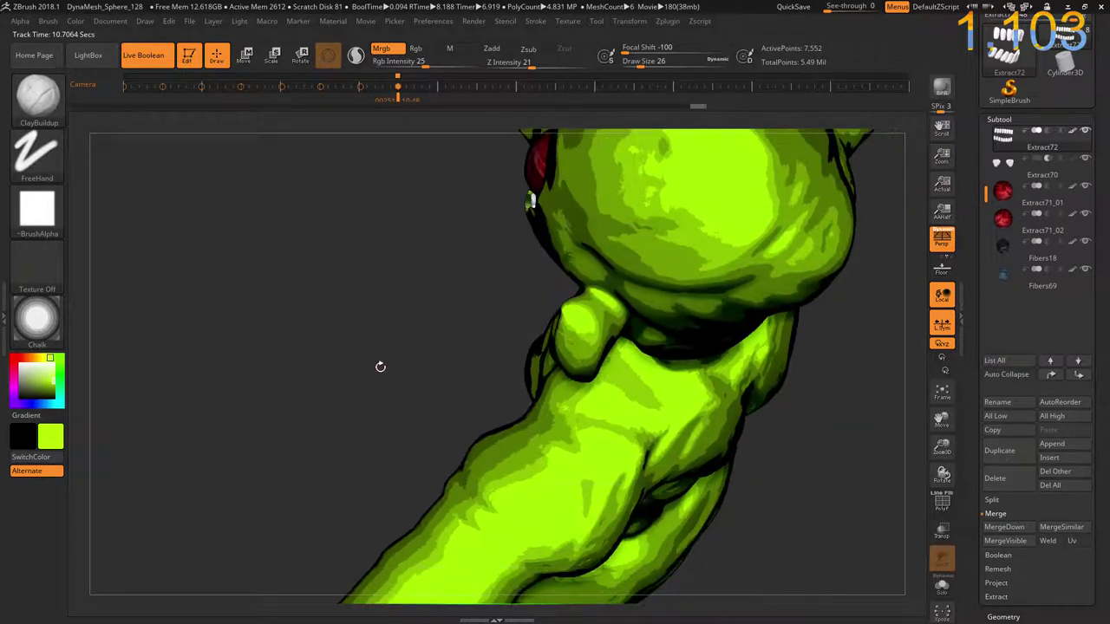
mouse_move(374, 307)
left_mouse_down()
mouse_move(429, 330)
mouse_move(374, 293)
left_mouse_up()
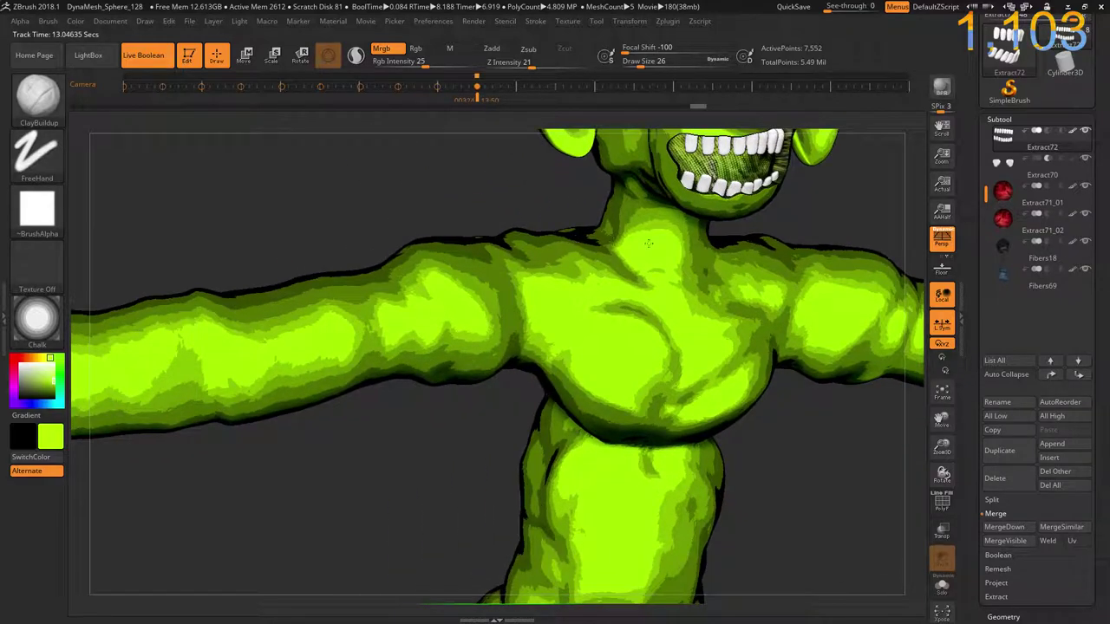
- Add camera keys orbiting from the arm across the torso to a low three-quarter view
key("ctrl")
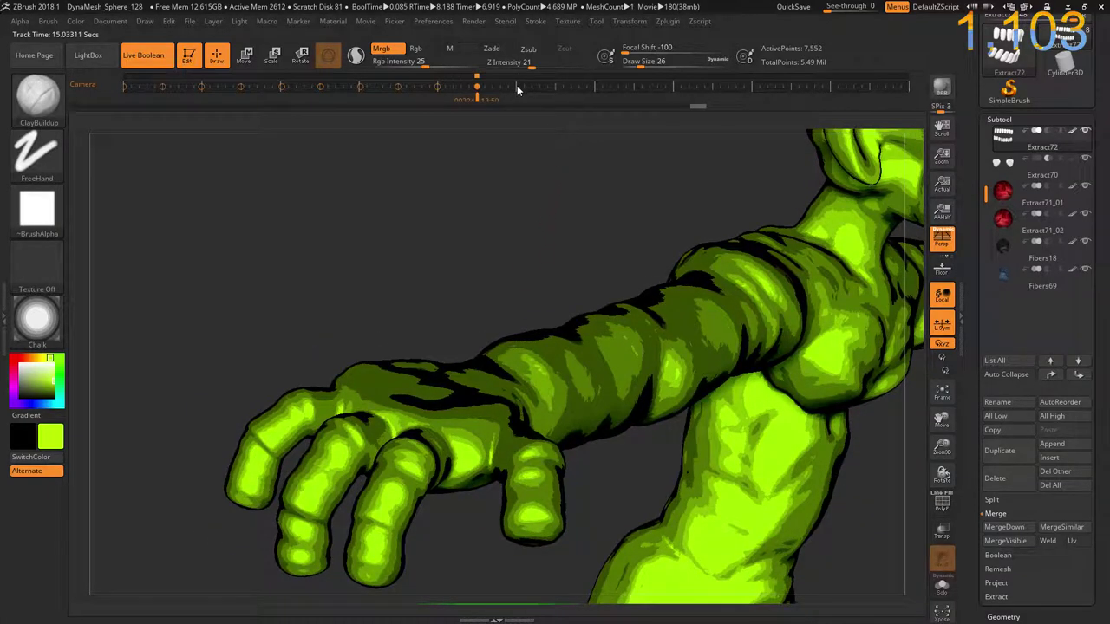
left_click(517, 85)
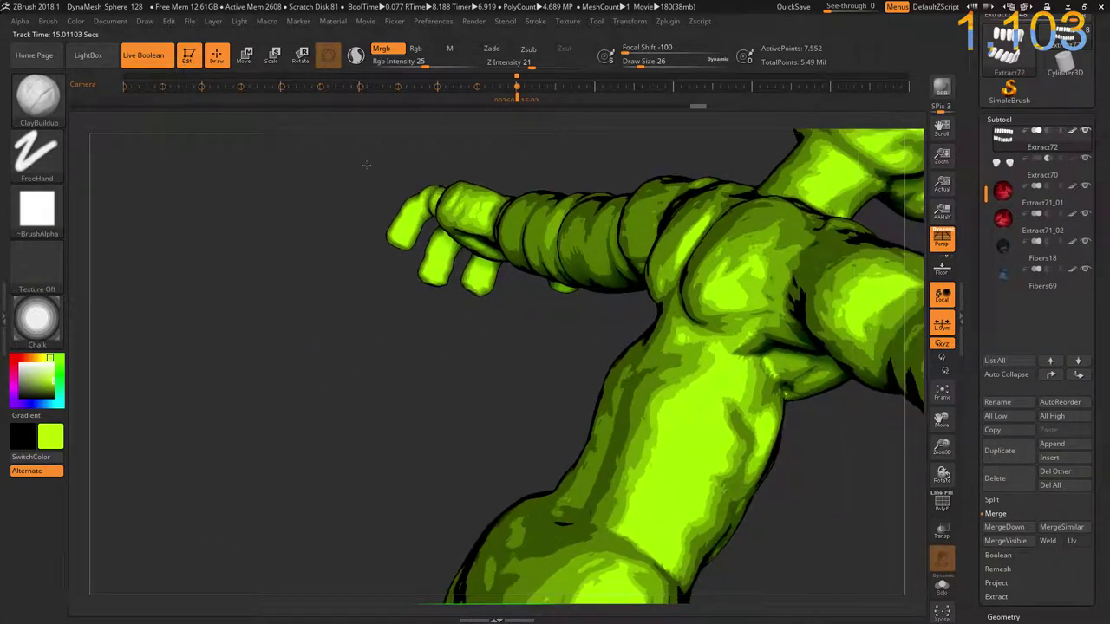
mouse_move(701, 191)
right_mouse_down()
mouse_move(796, 389)
mouse_move(768, 262)
mouse_move(573, 90)
right_mouse_up()
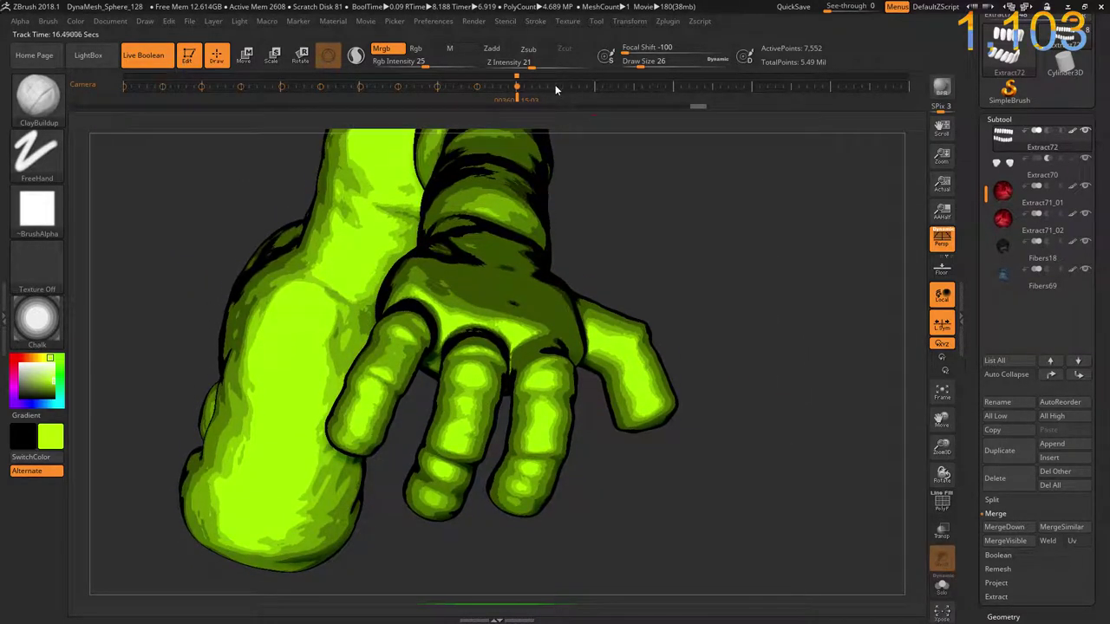
left_click(555, 84)
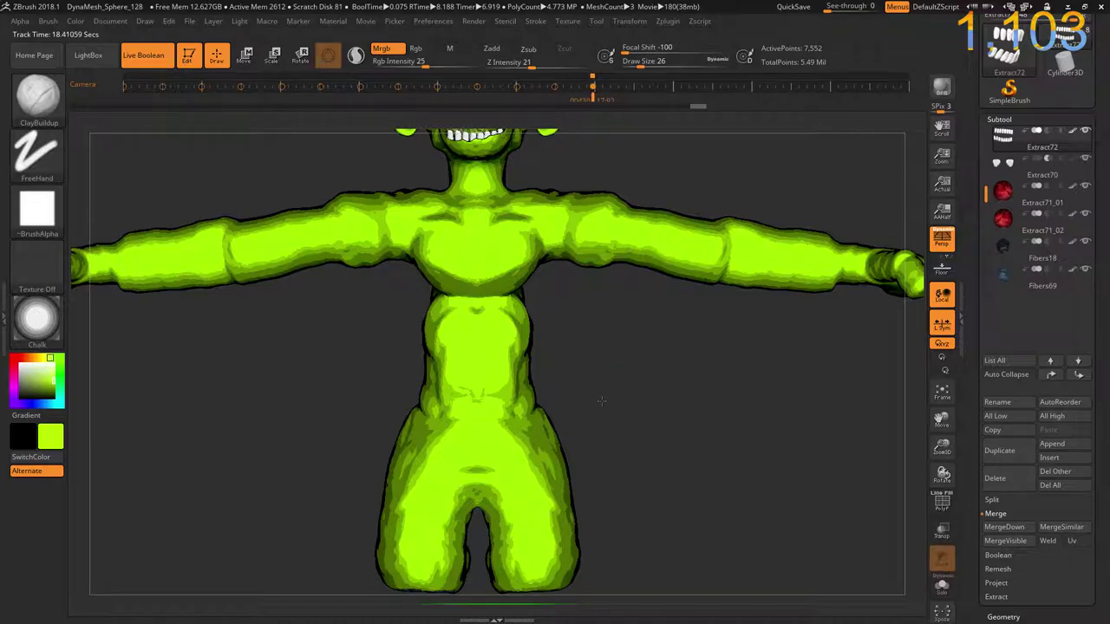
left_click_drag(601, 400, 625, 194)
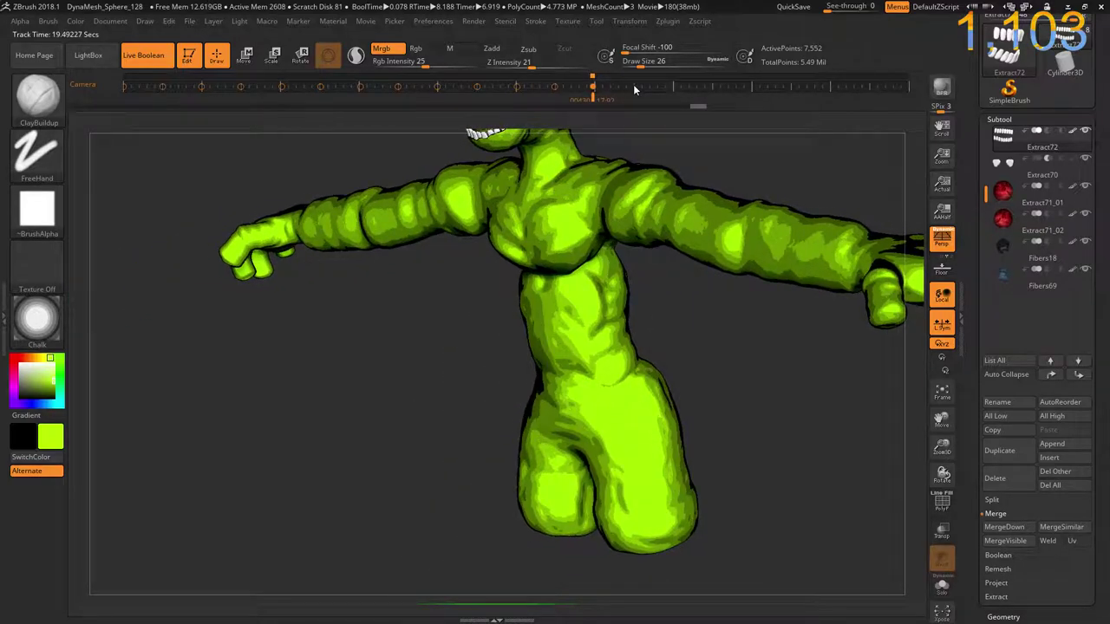
left_click(633, 85)
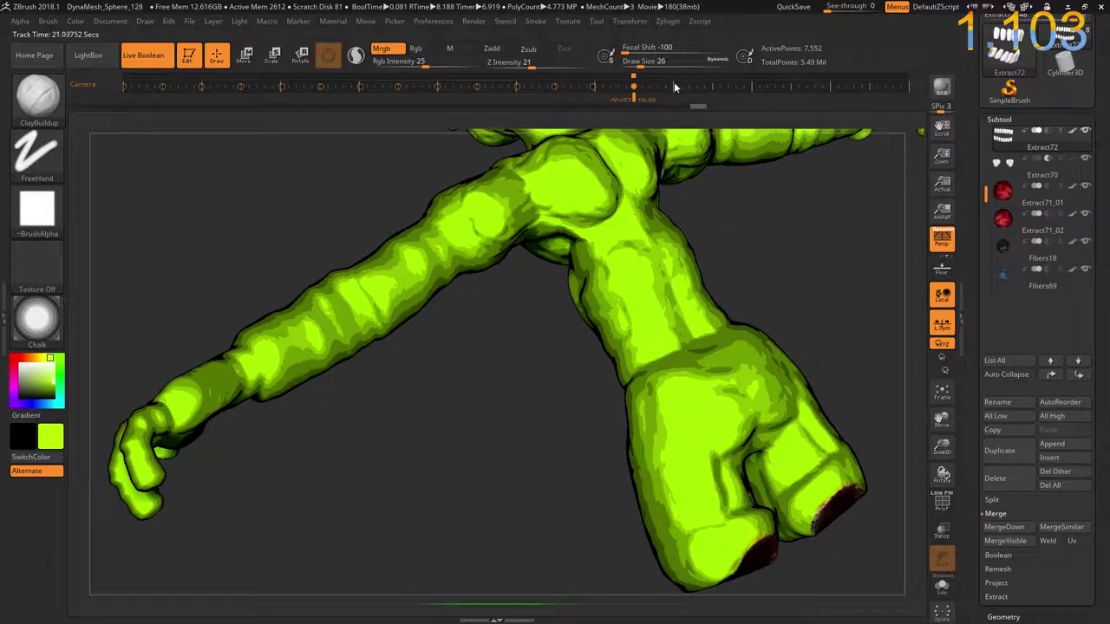
- Add camera keys circling the fist and dropping low toward the leg stumps
left_click_drag(686, 185, 787, 309)
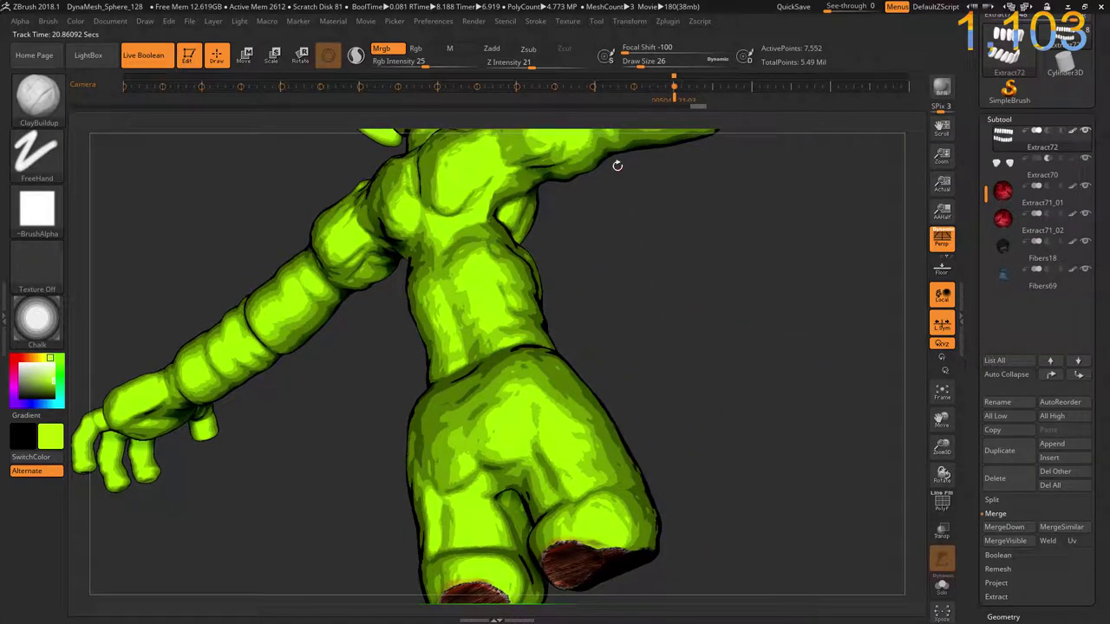
left_click_drag(689, 304, 662, 270)
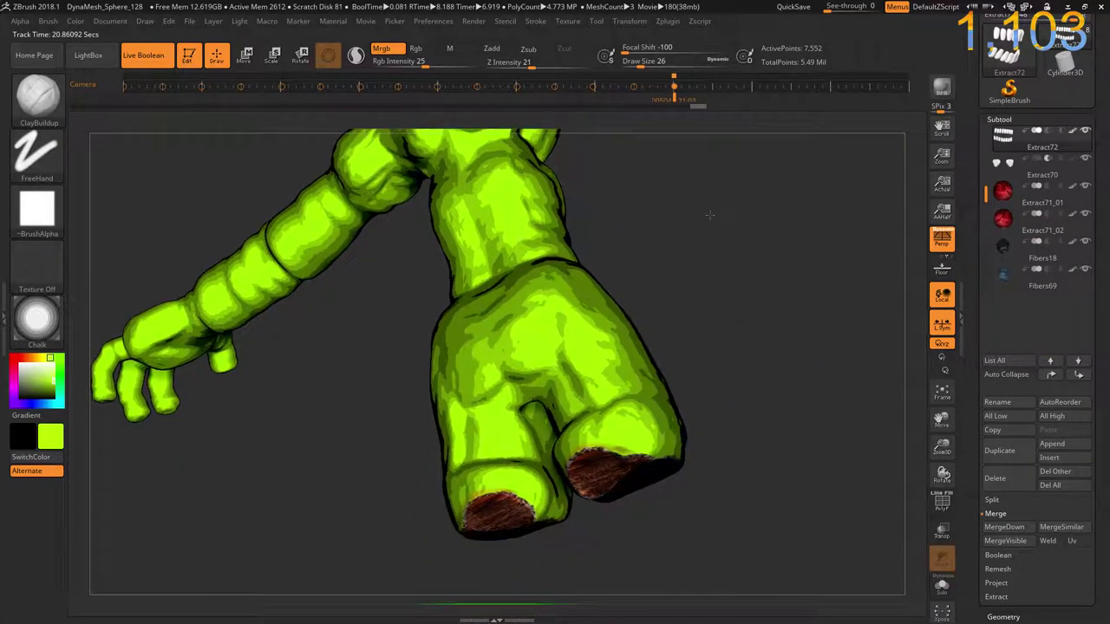
left_click(710, 87)
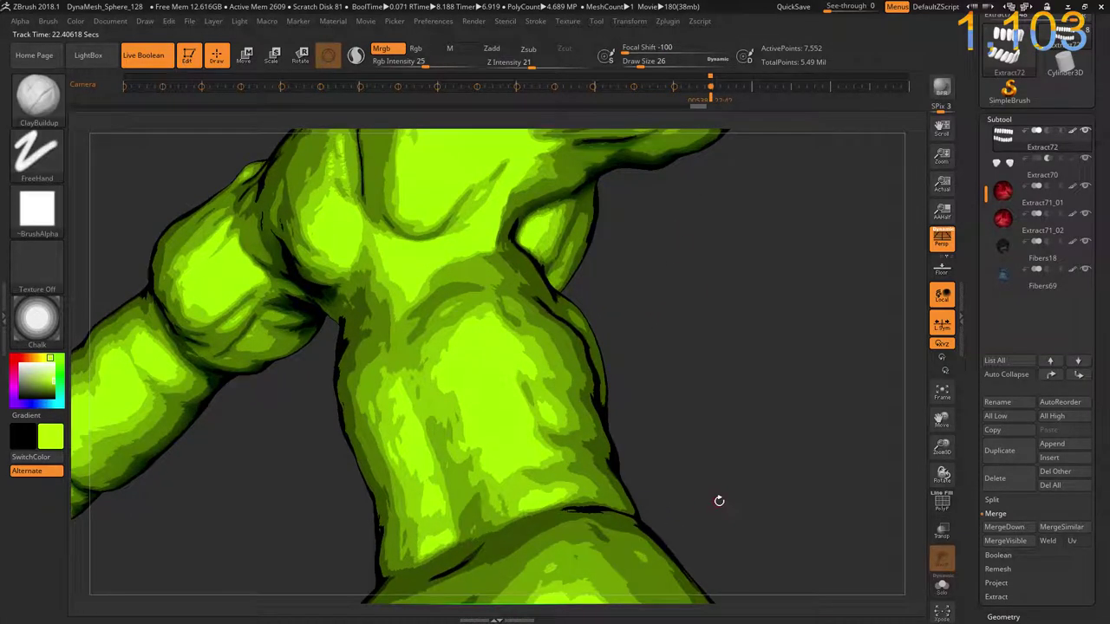
left_click_drag(698, 230, 874, 373)
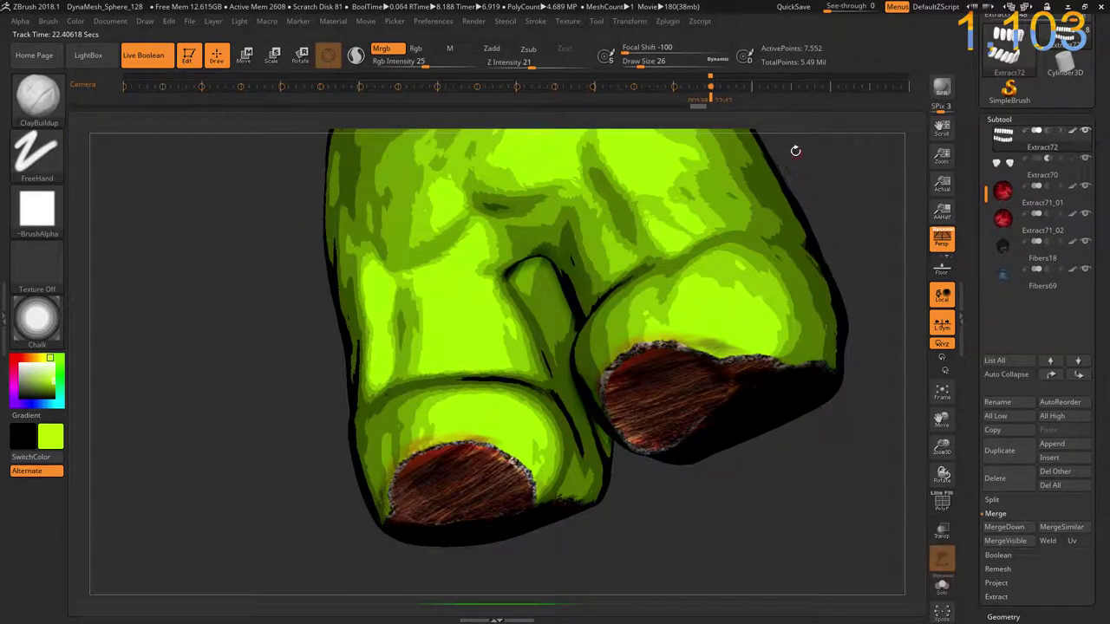
left_click_drag(830, 328, 792, 150)
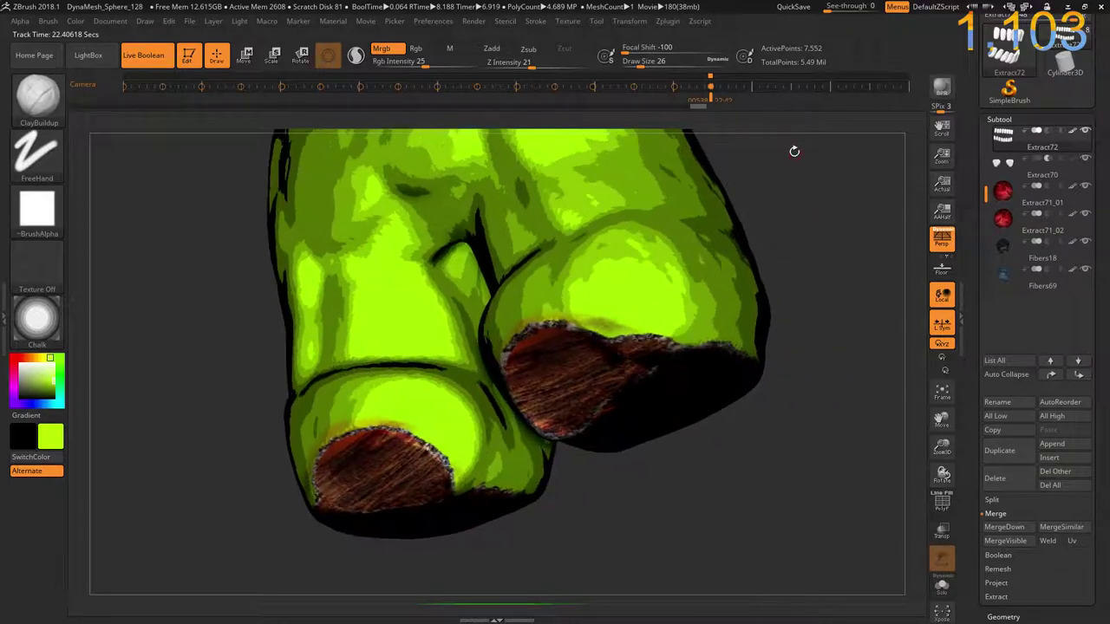
left_click(750, 87)
- Add closing keys on a leg and the brown stump end, extending the track to about 26.9 seconds
mouse_move(813, 317)
left_mouse_down()
mouse_move(472, 402)
mouse_move(685, 355)
left_mouse_up()
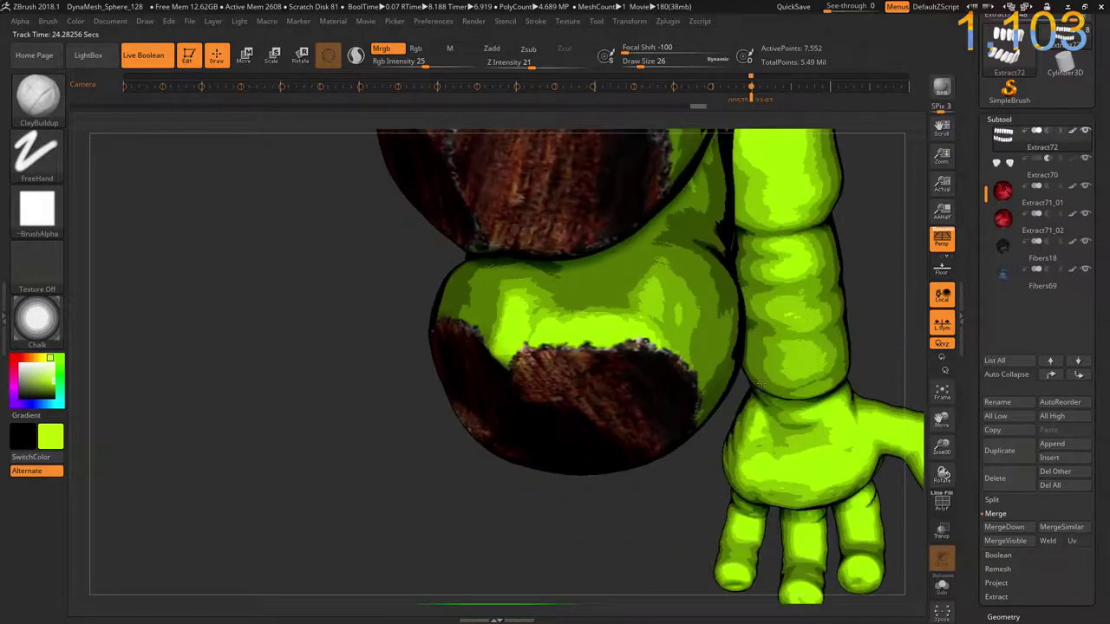
mouse_move(370, 328)
left_mouse_down()
mouse_move(353, 363)
mouse_move(352, 324)
mouse_move(643, 126)
left_mouse_up()
left_click(791, 88)
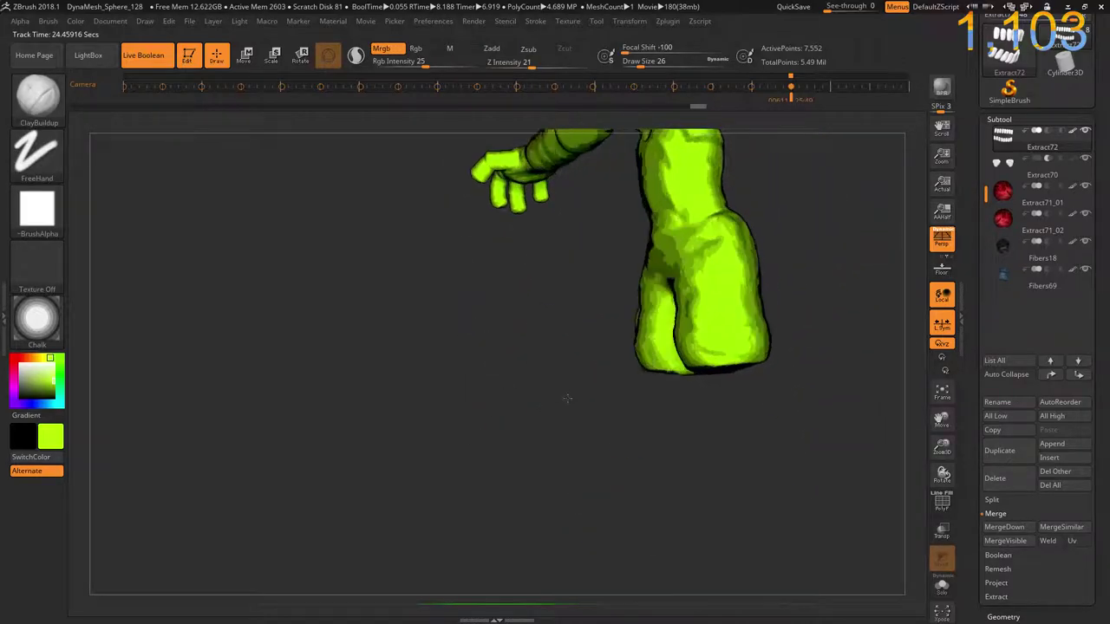
key("ctrl")
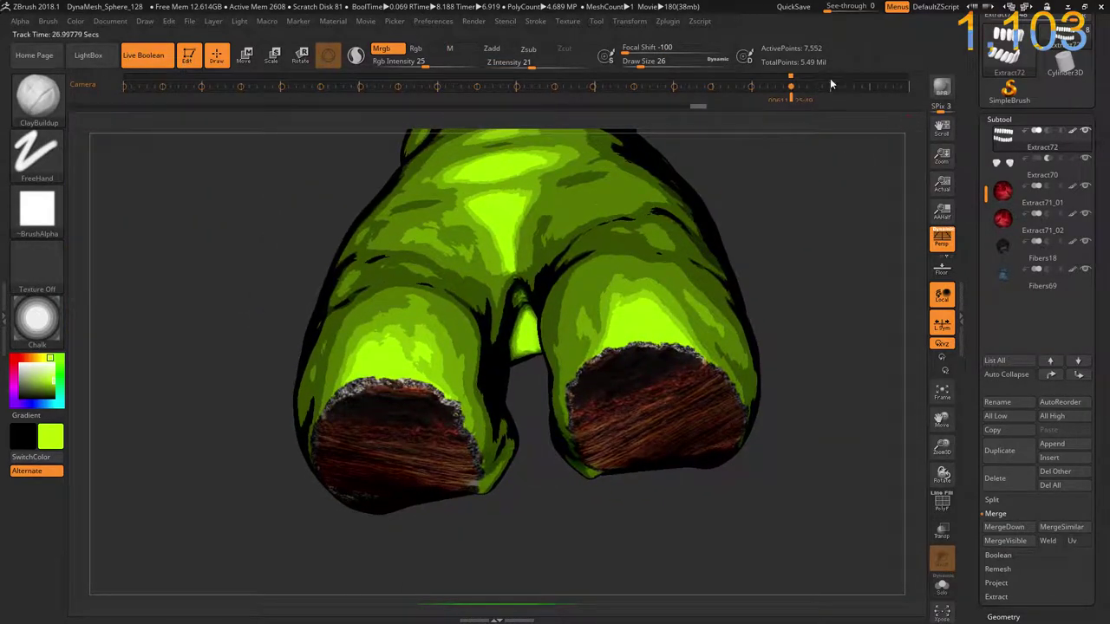
left_click(830, 87)
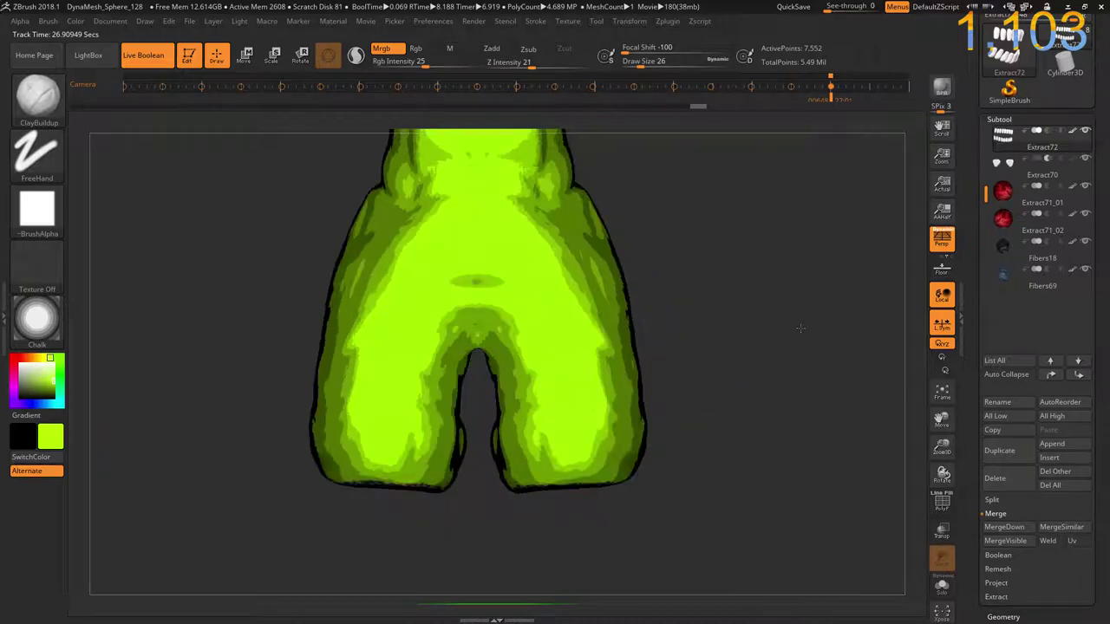
- Add the final mouth close-up camera key at about 27.8 seconds, rewind, and switch to Move
key("ctrl")
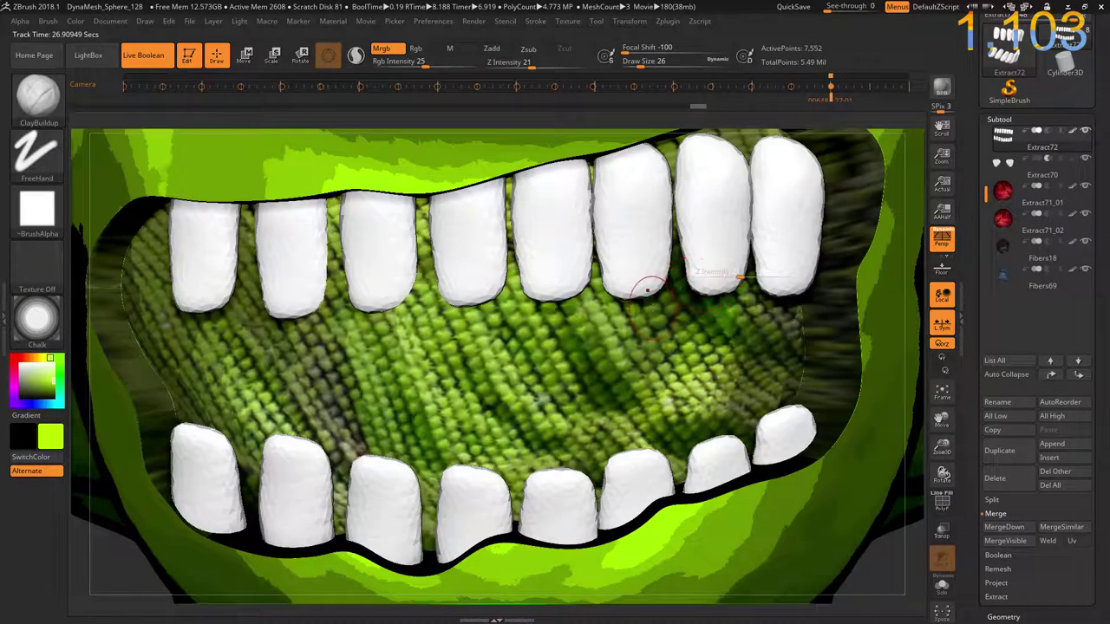
left_click(869, 87)
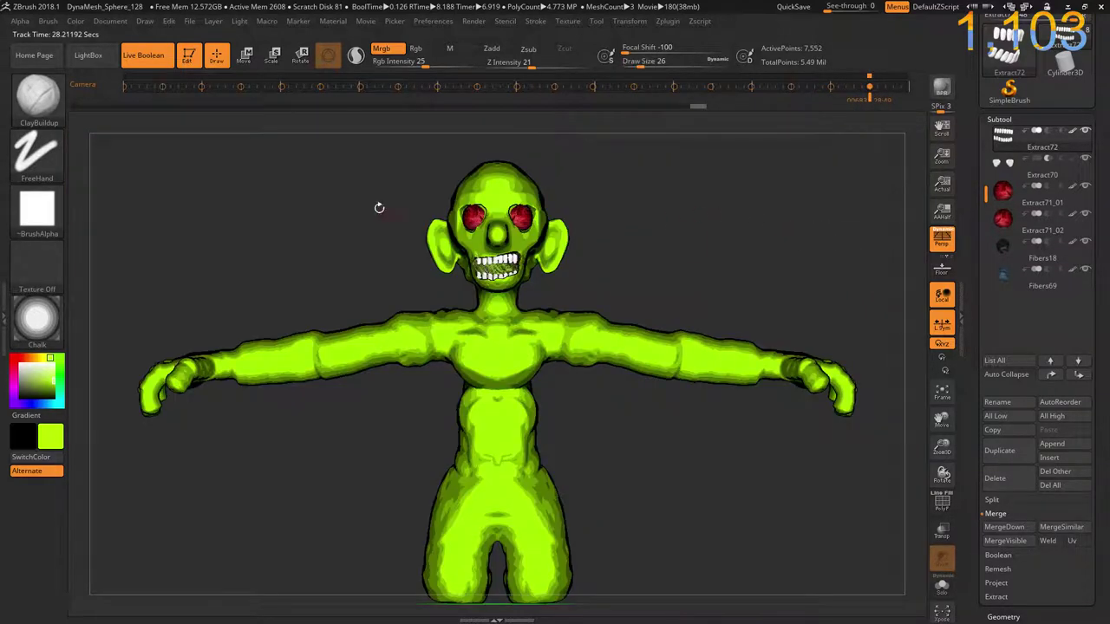
left_click(124, 84, "shift")
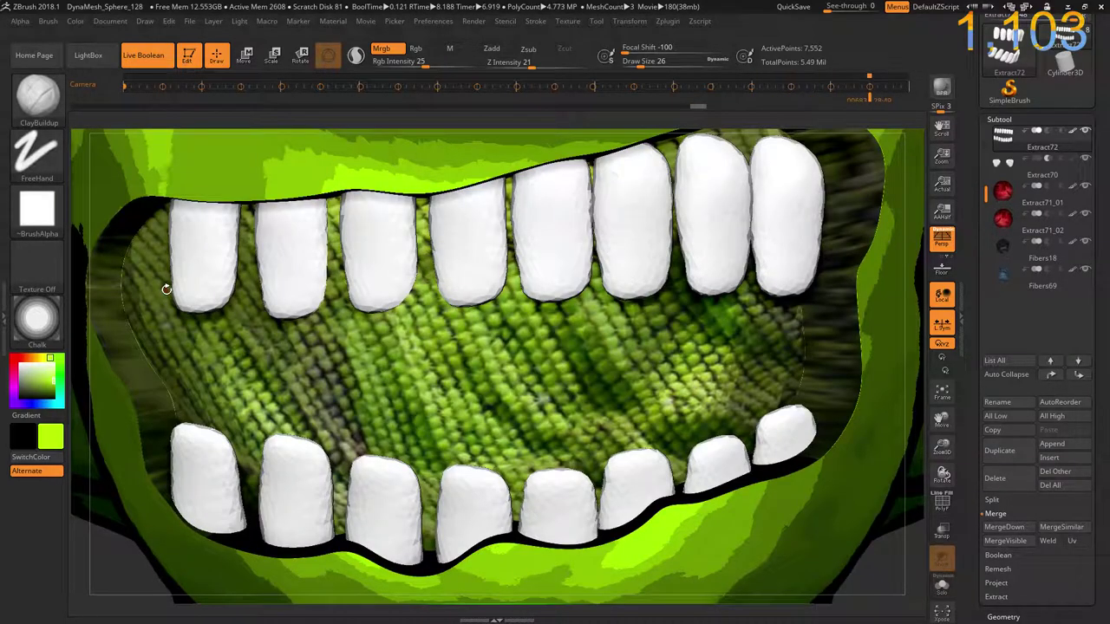
key("shift")
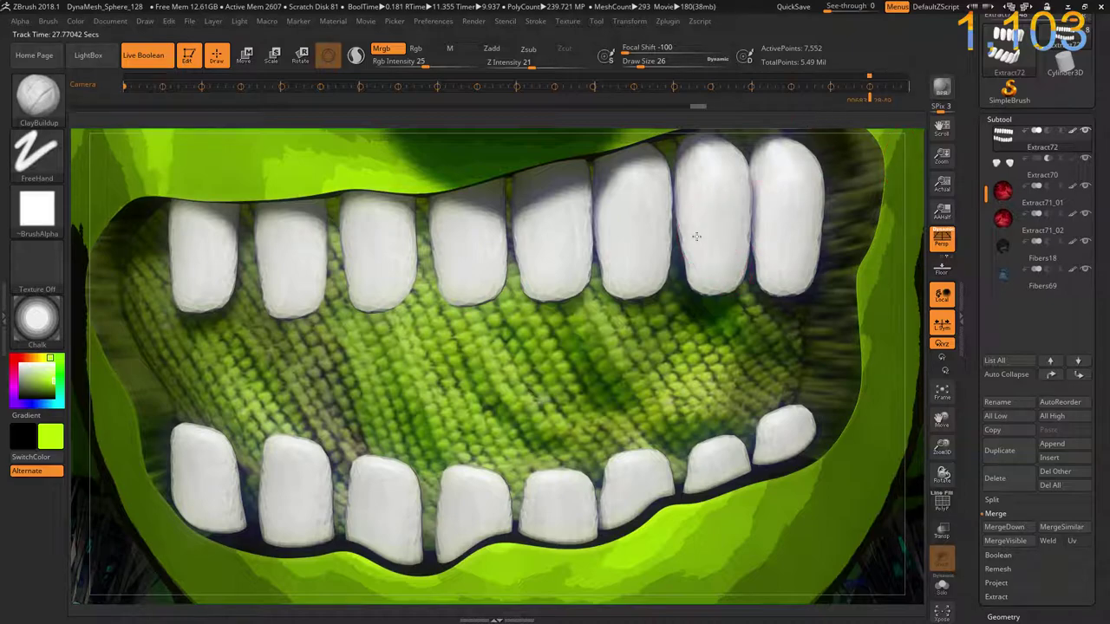
key("w")
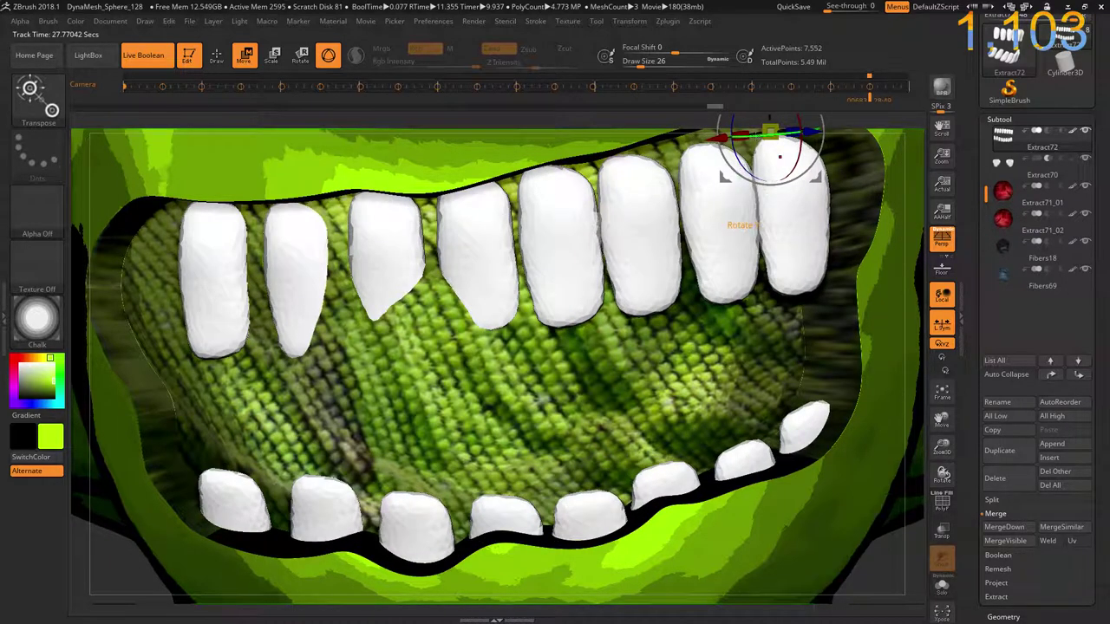
- Raise the teeth inside the open mouth, using undo and redo to settle their position
left_click_drag(920, 178, 887, 173)
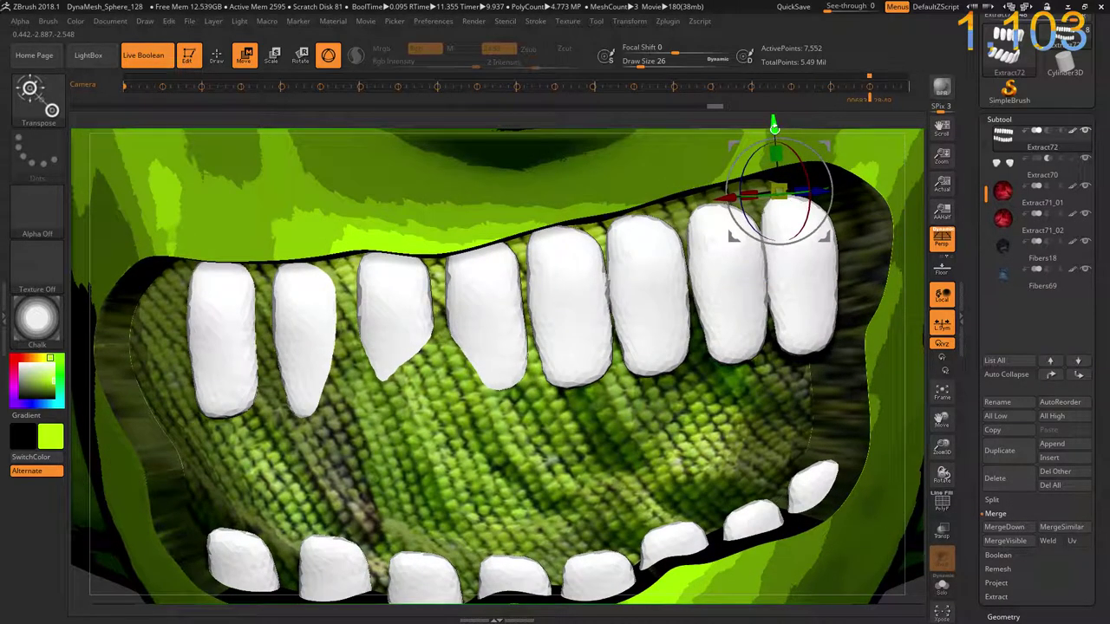
left_click_drag(773, 127, 752, 94)
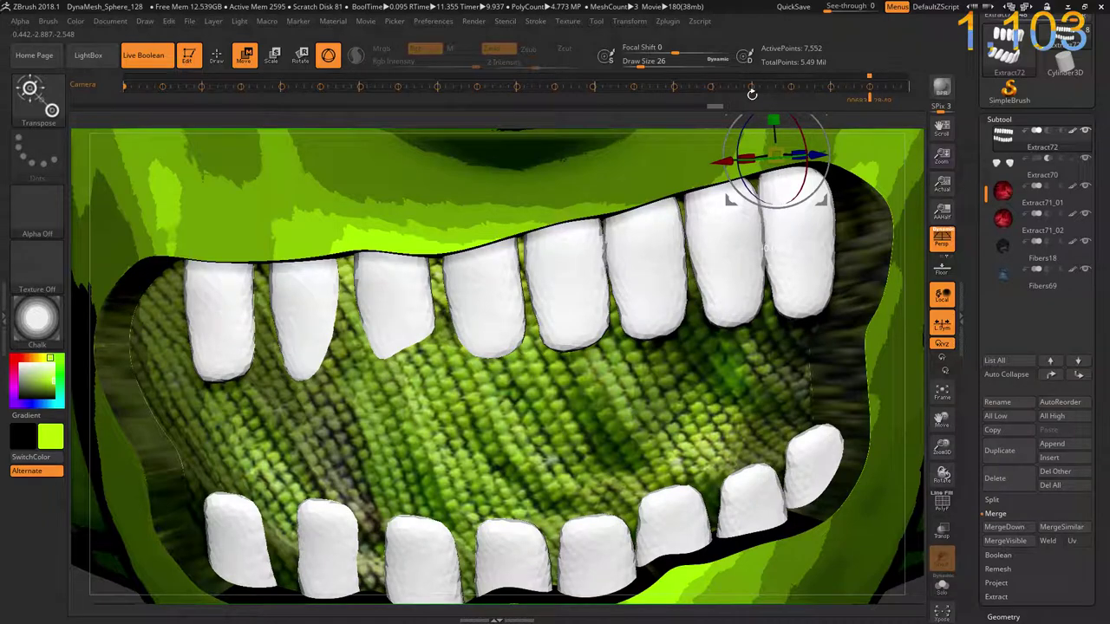
key("ctrl+z")
key("ctrl+z")
key("ctrl+z")
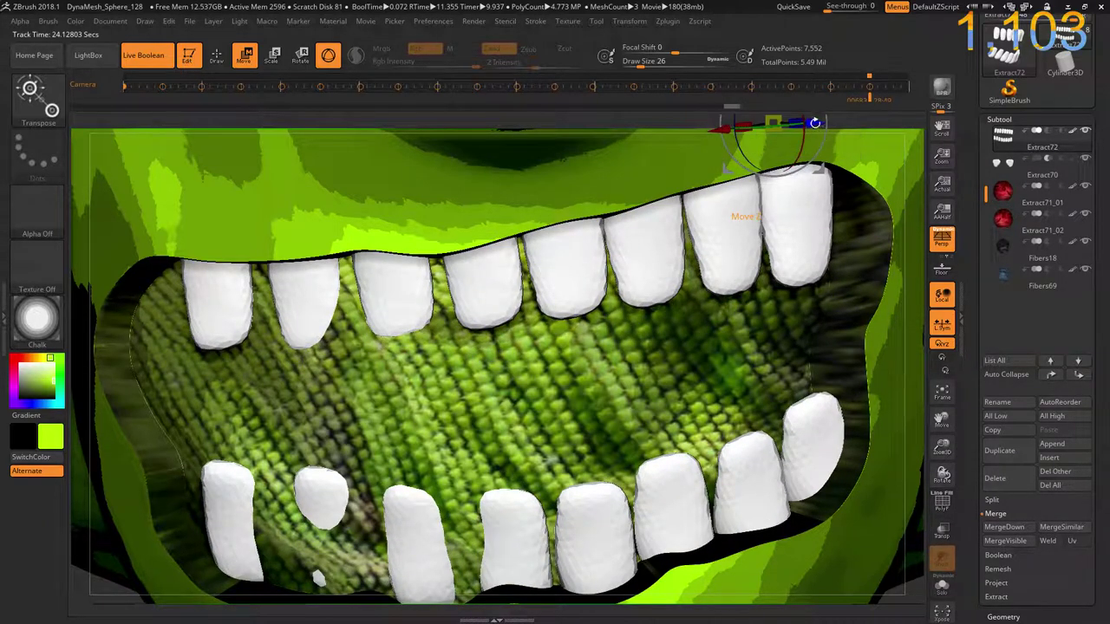
key("ctrl+z")
key("ctrl+z")
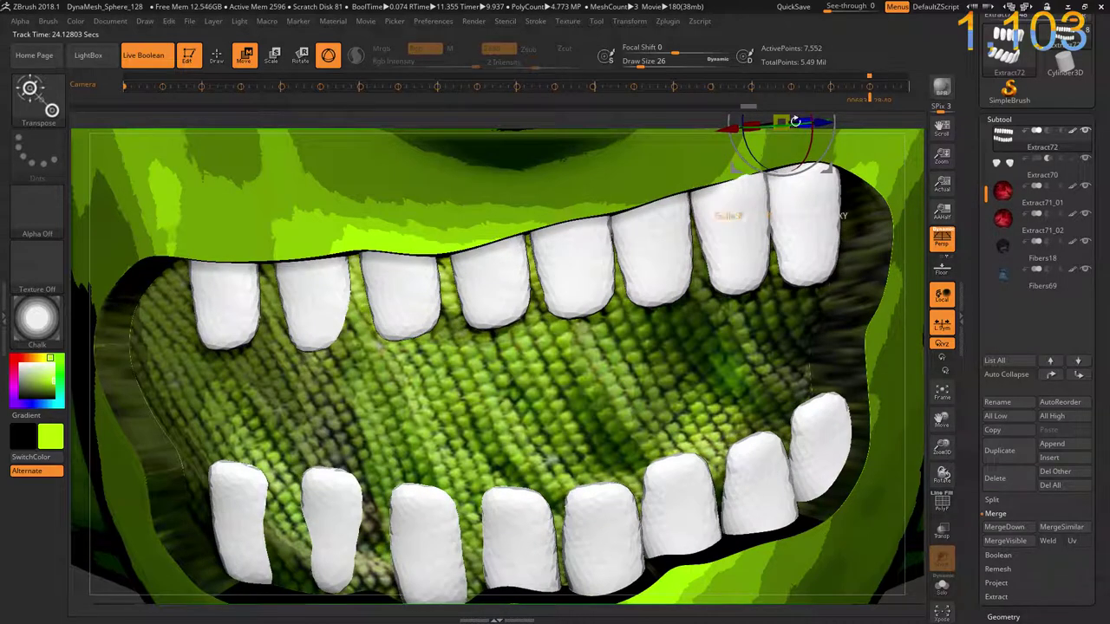
key("ctrl+z")
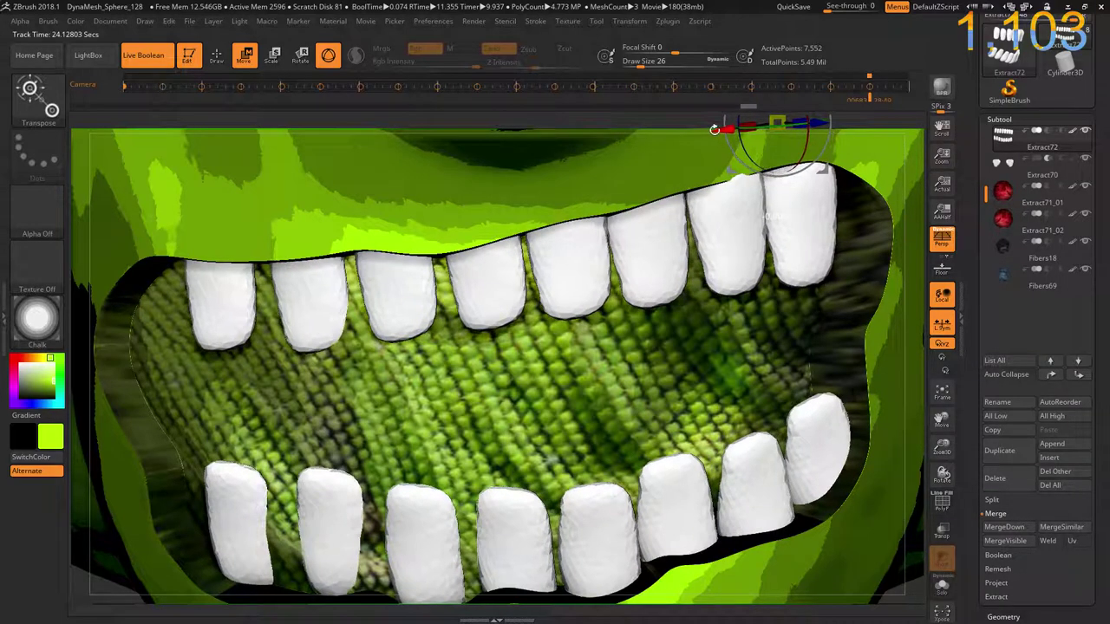
key("ctrl+z")
key("ctrl+shift+z")
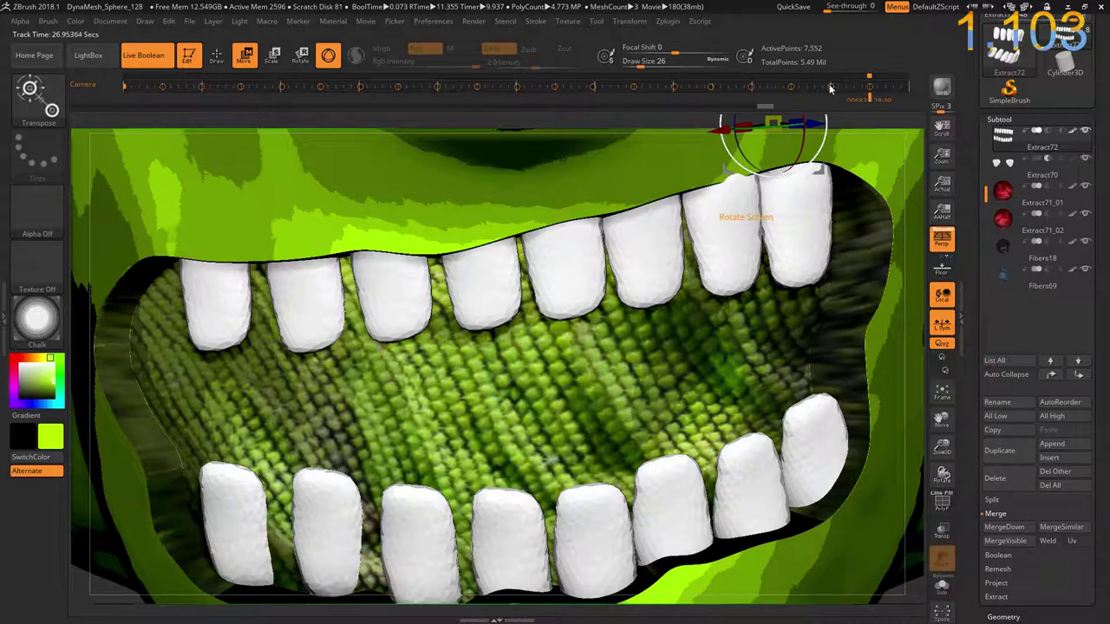
- Return to the open-mouth camera key and start a BPR render of the close-up
left_click(858, 89)
left_click(872, 87)
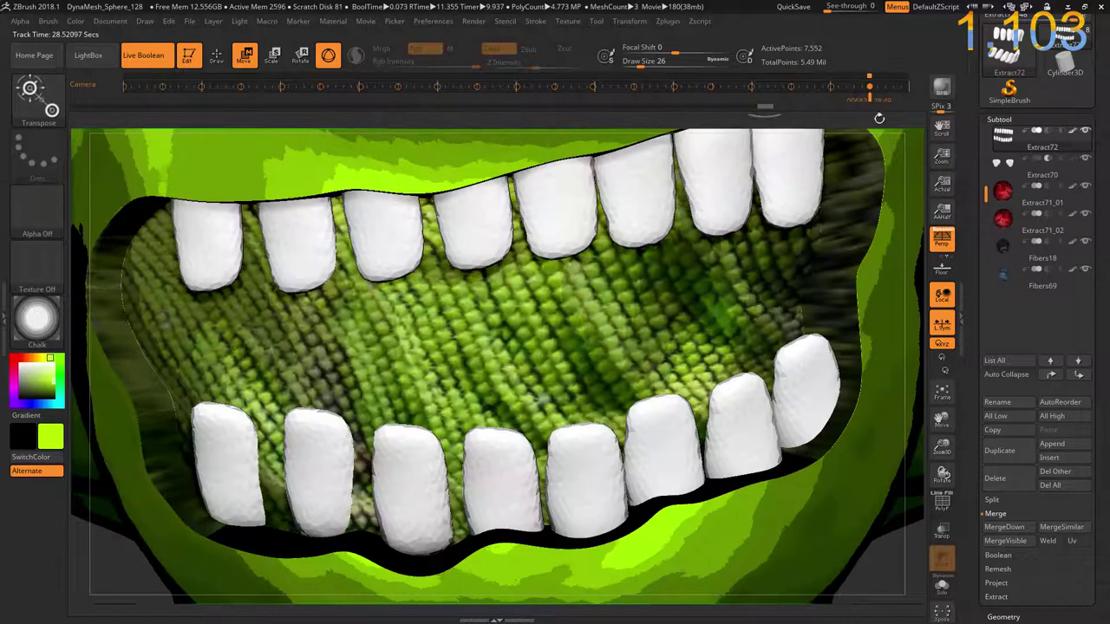
key("shift+r")
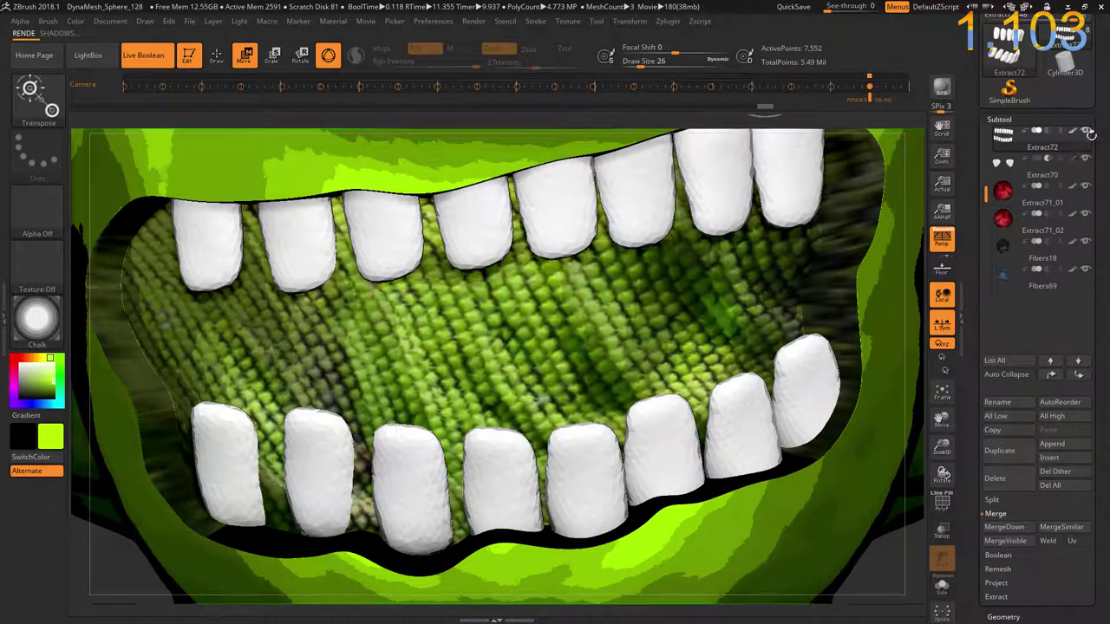